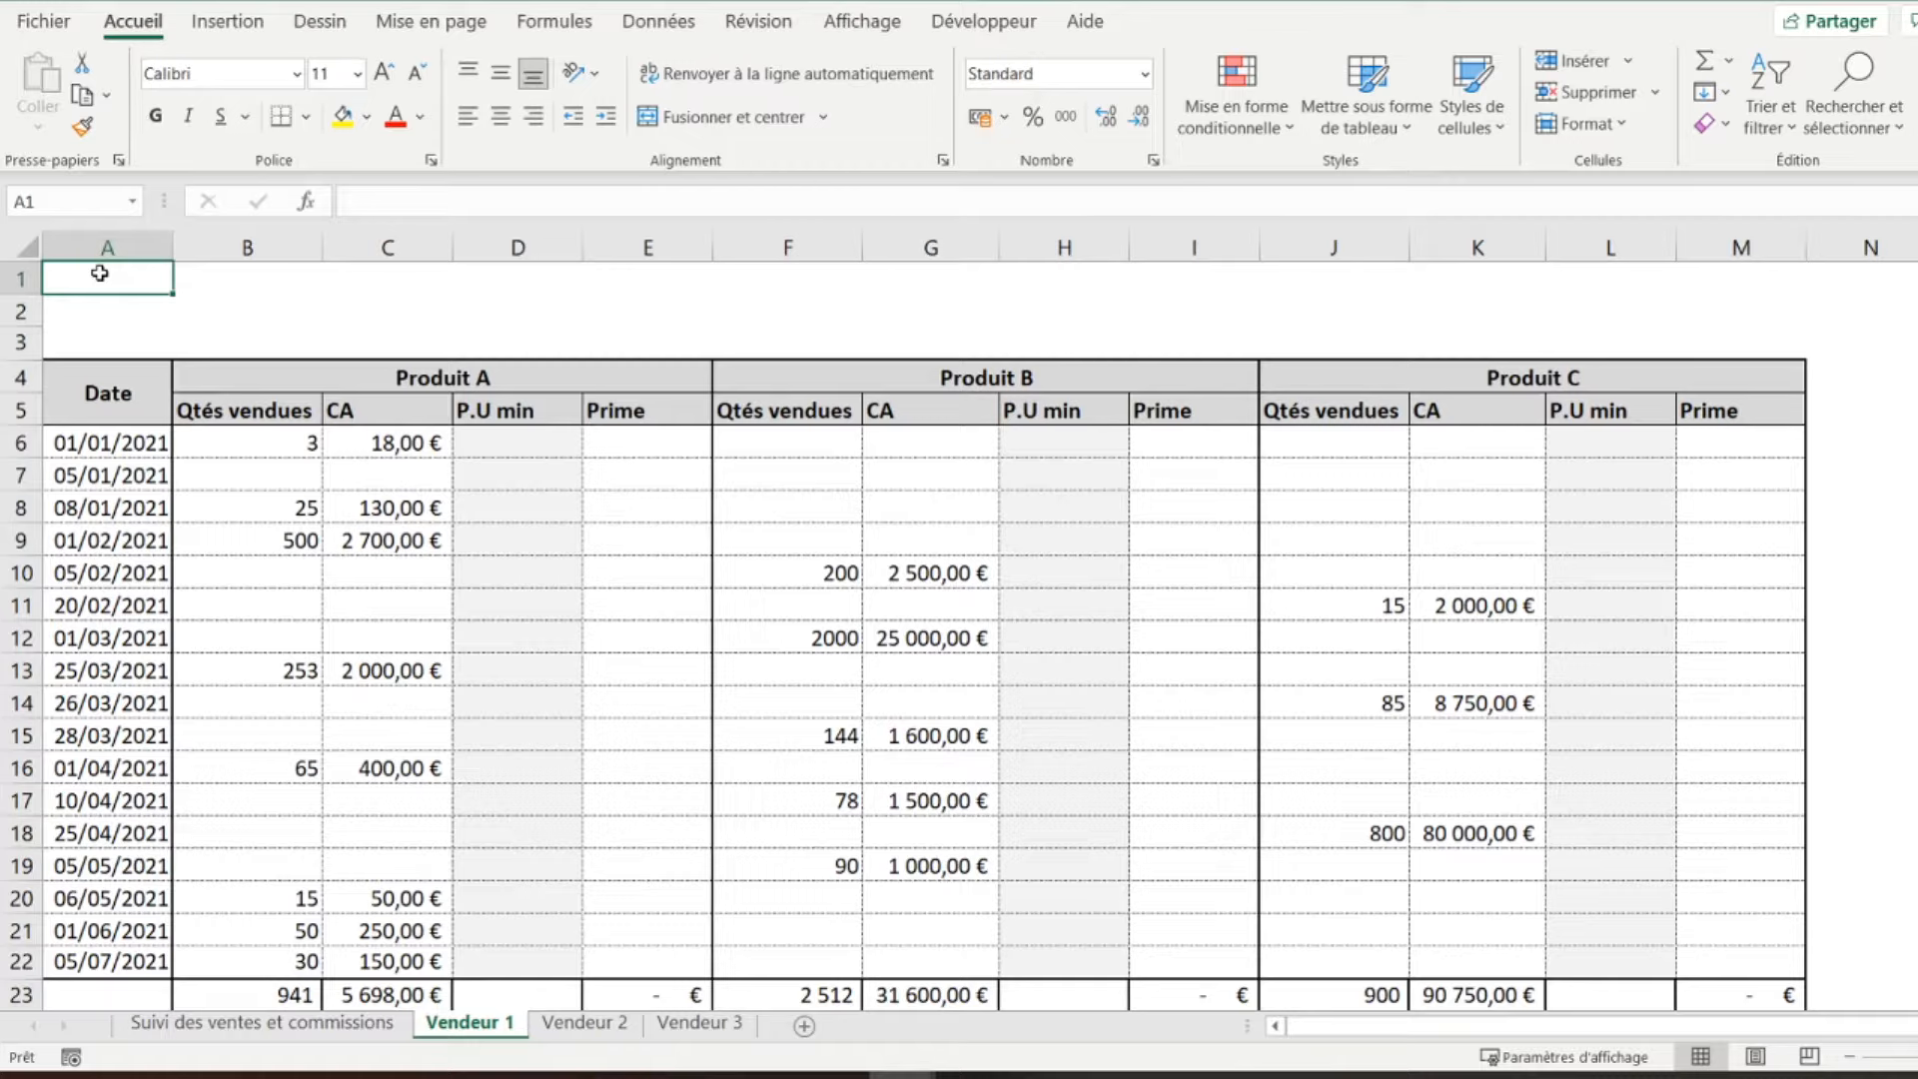
- Examine the dates, quantities sold and CA entries for each product on the Vendeur 1, Vendeur 2 and Vendeur 3 sheets
click(86, 436)
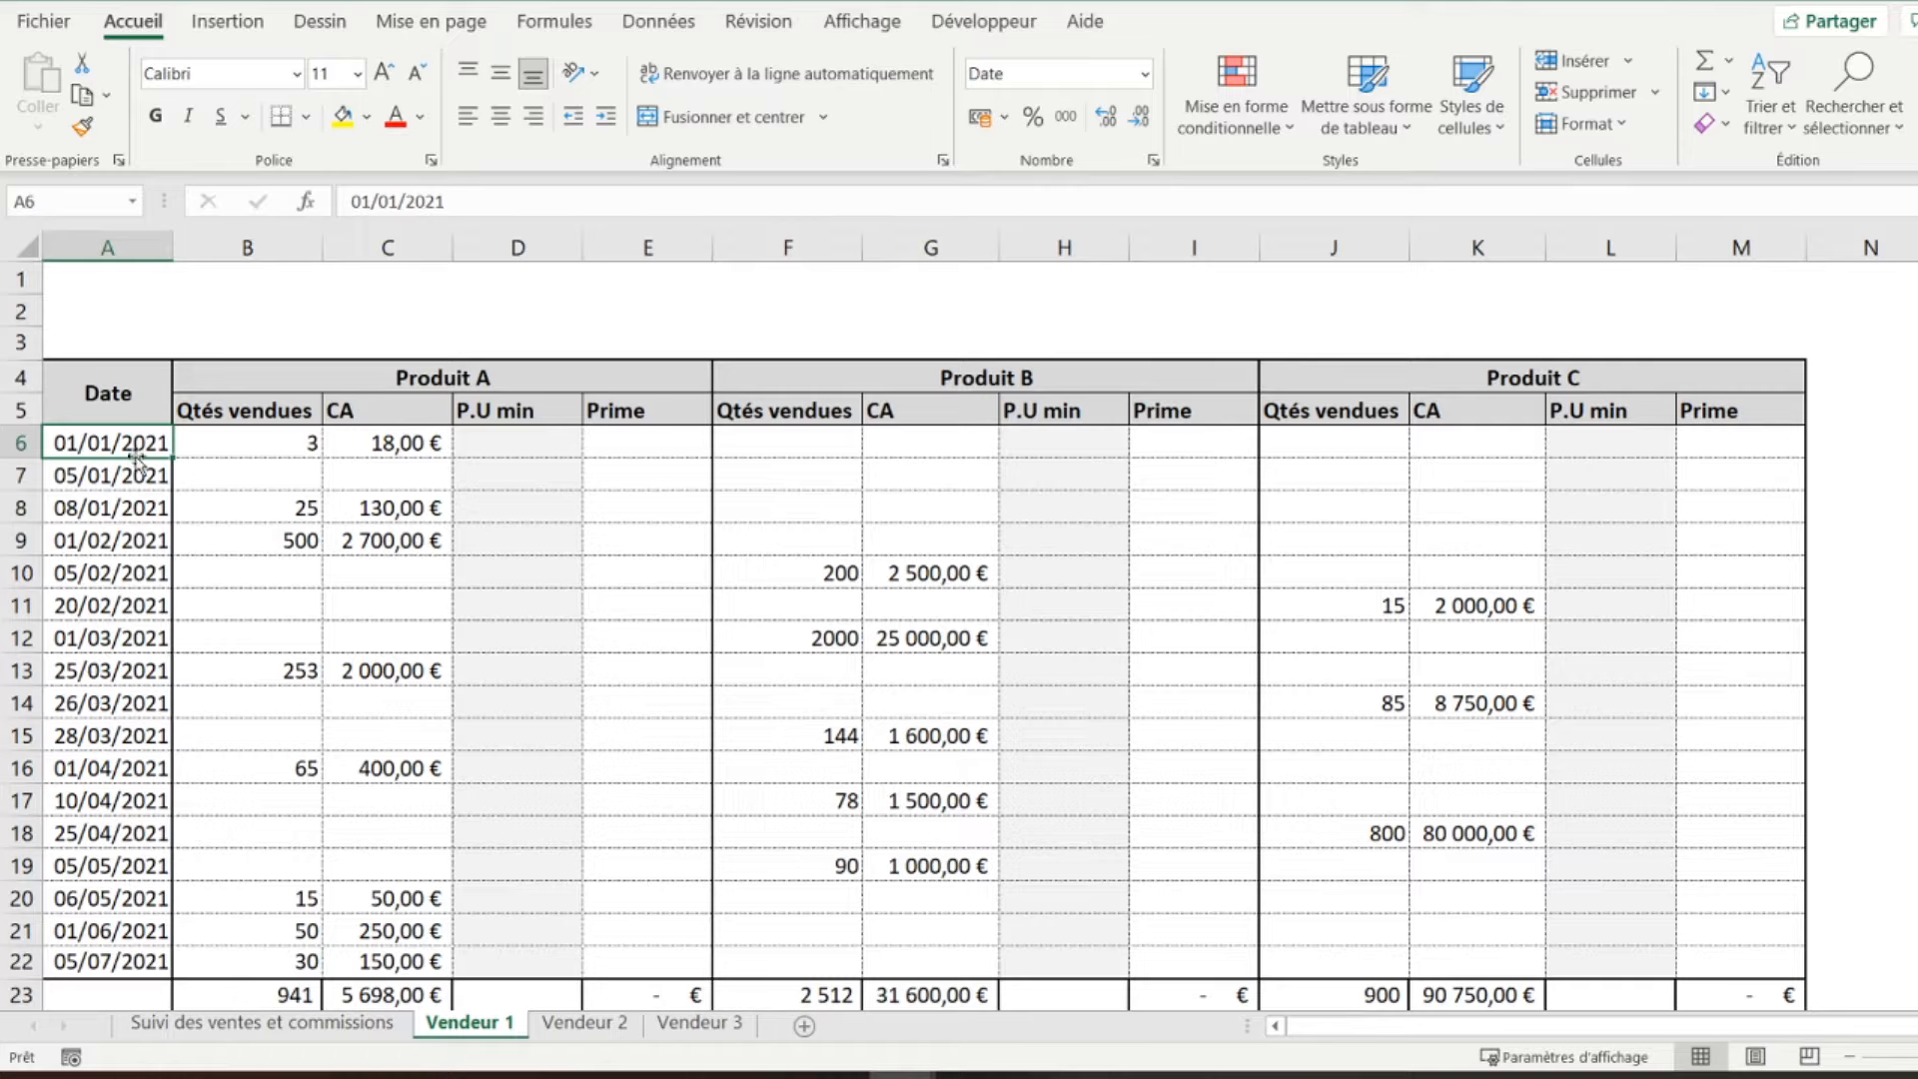
click(195, 446)
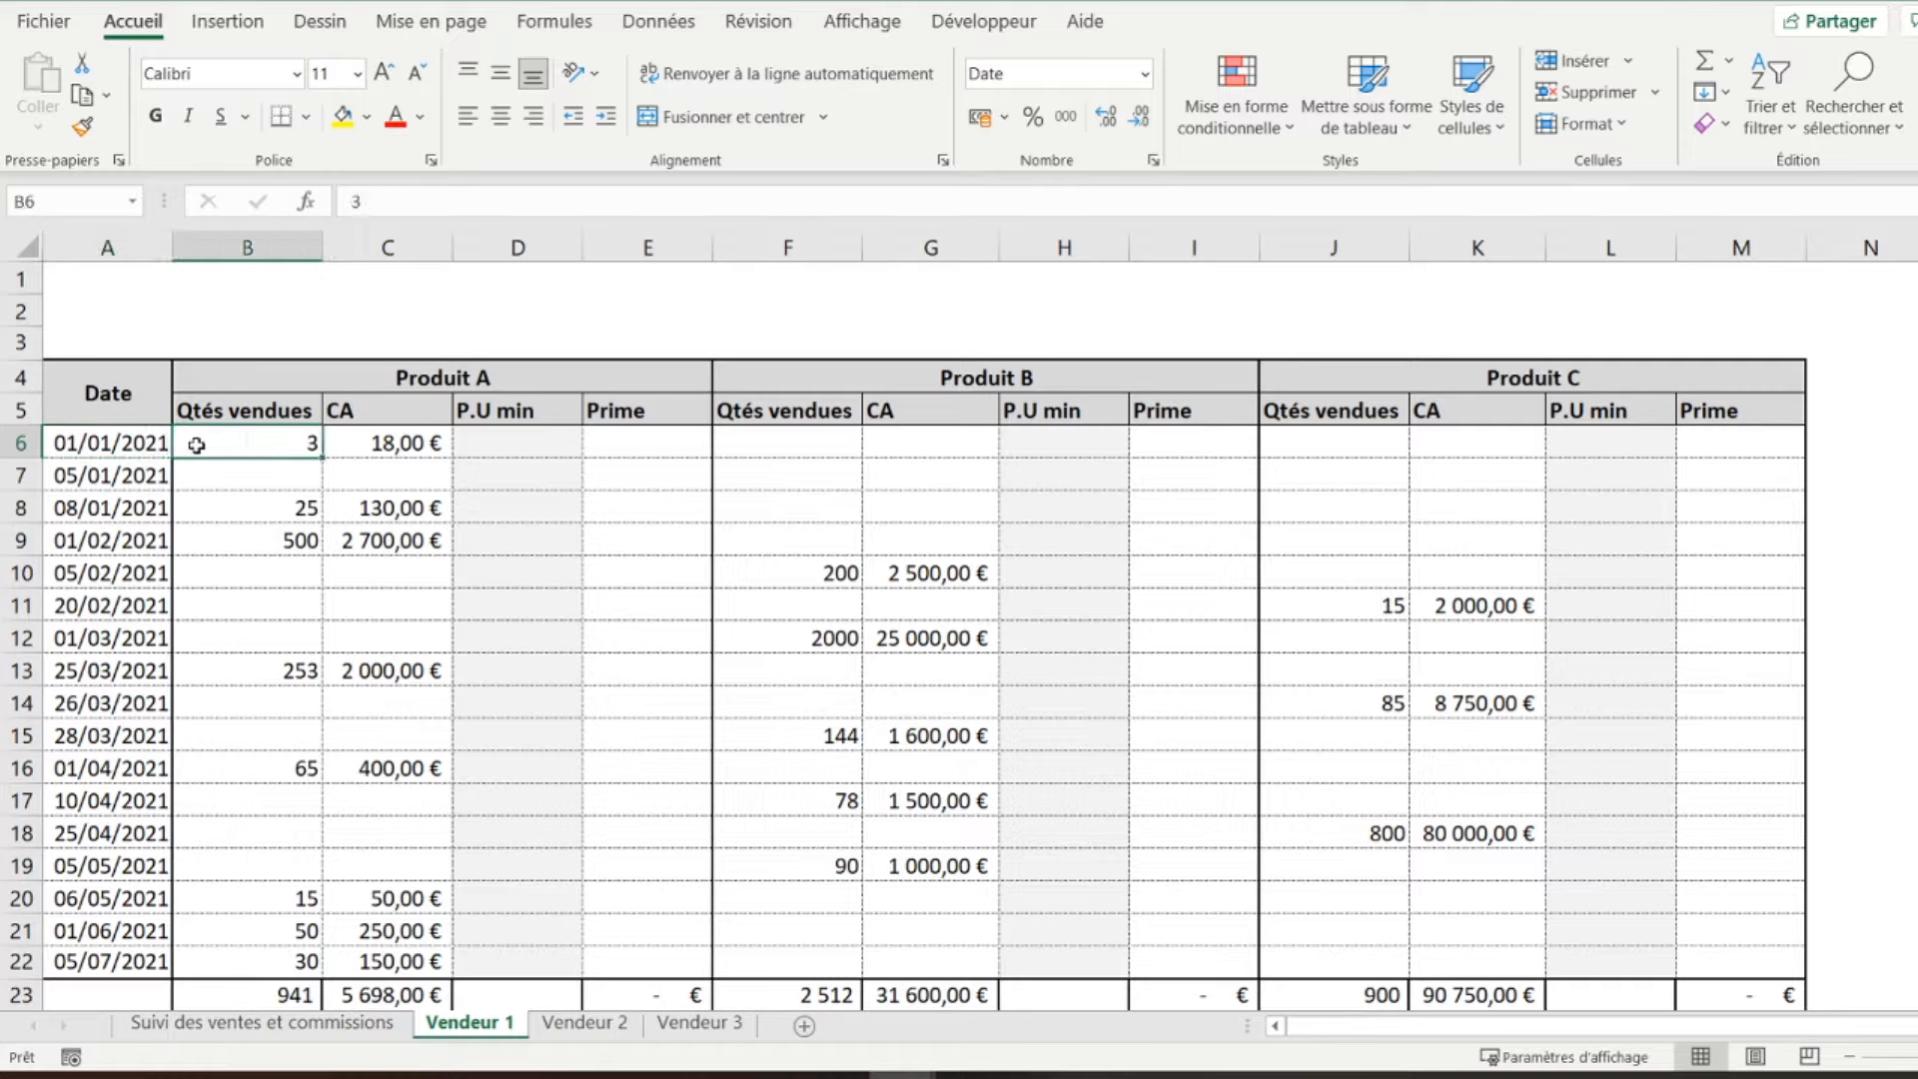
click(374, 449)
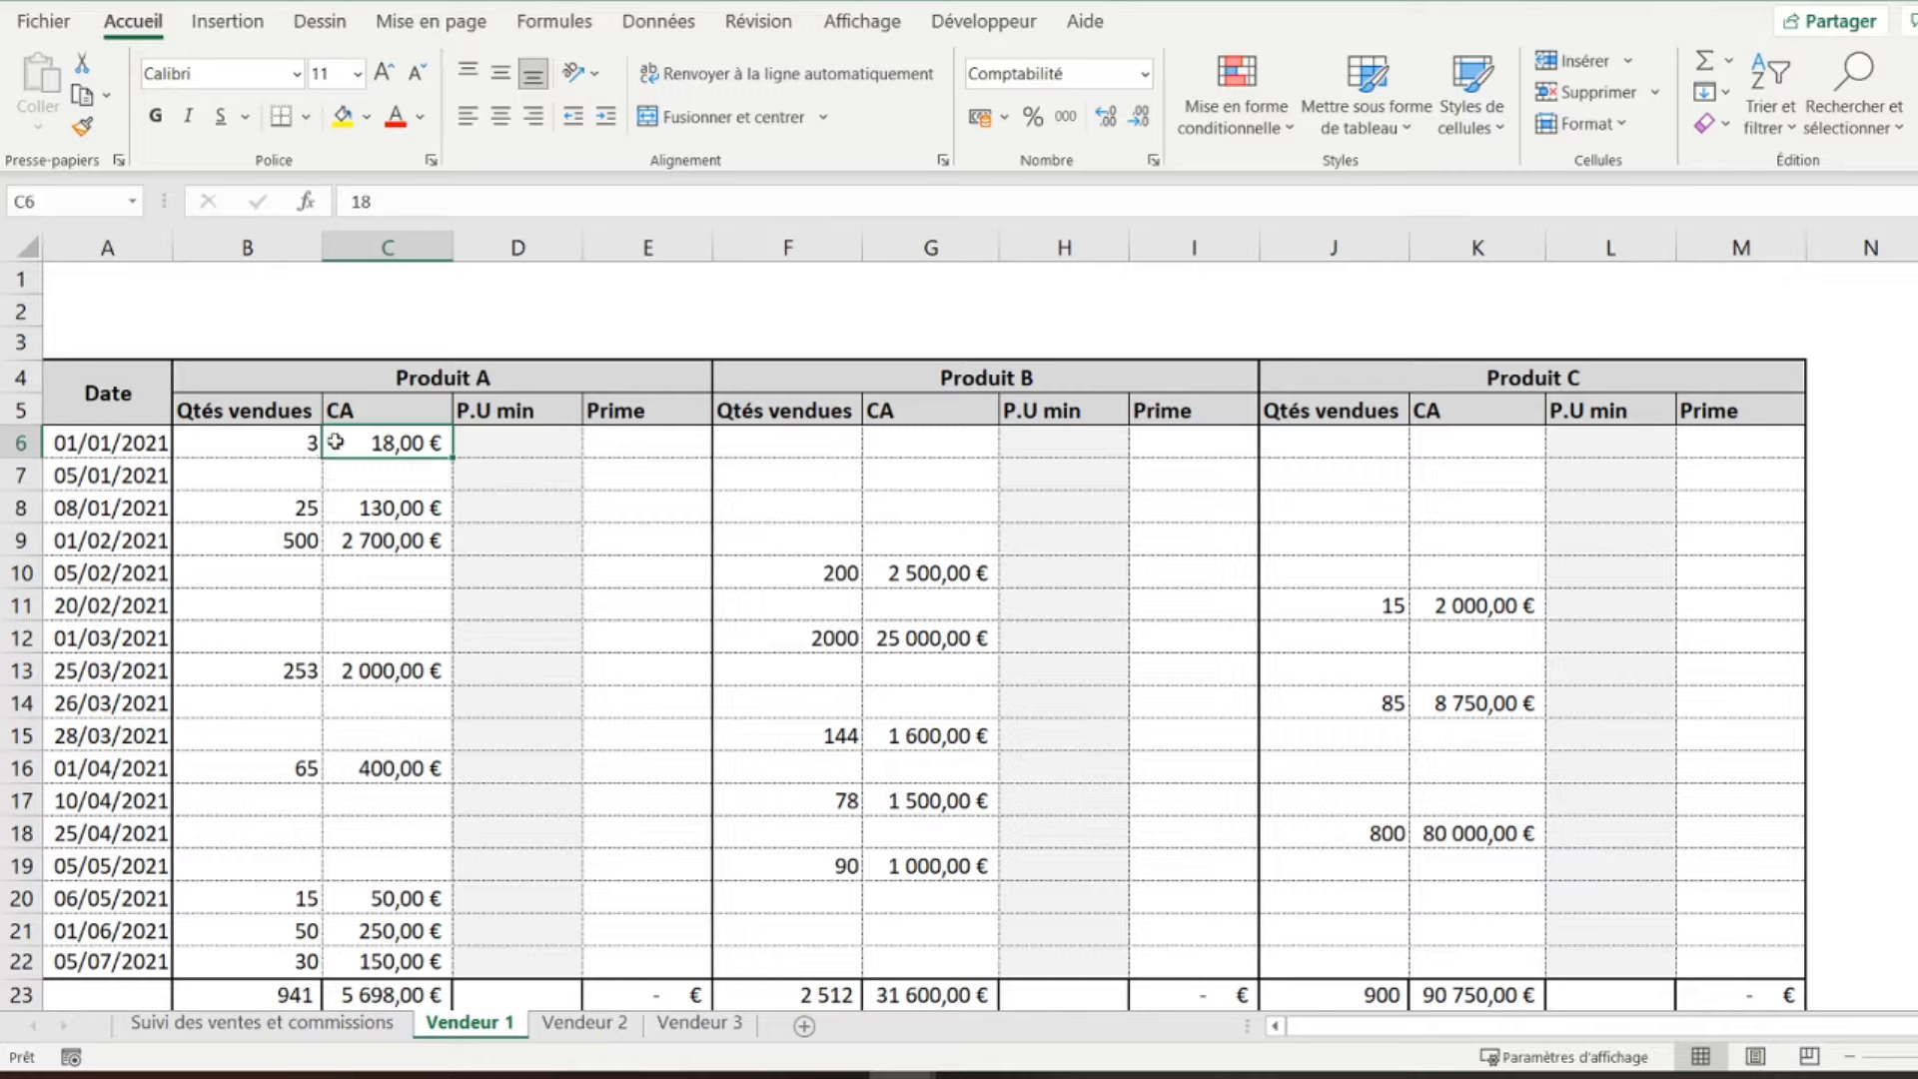
click(274, 446)
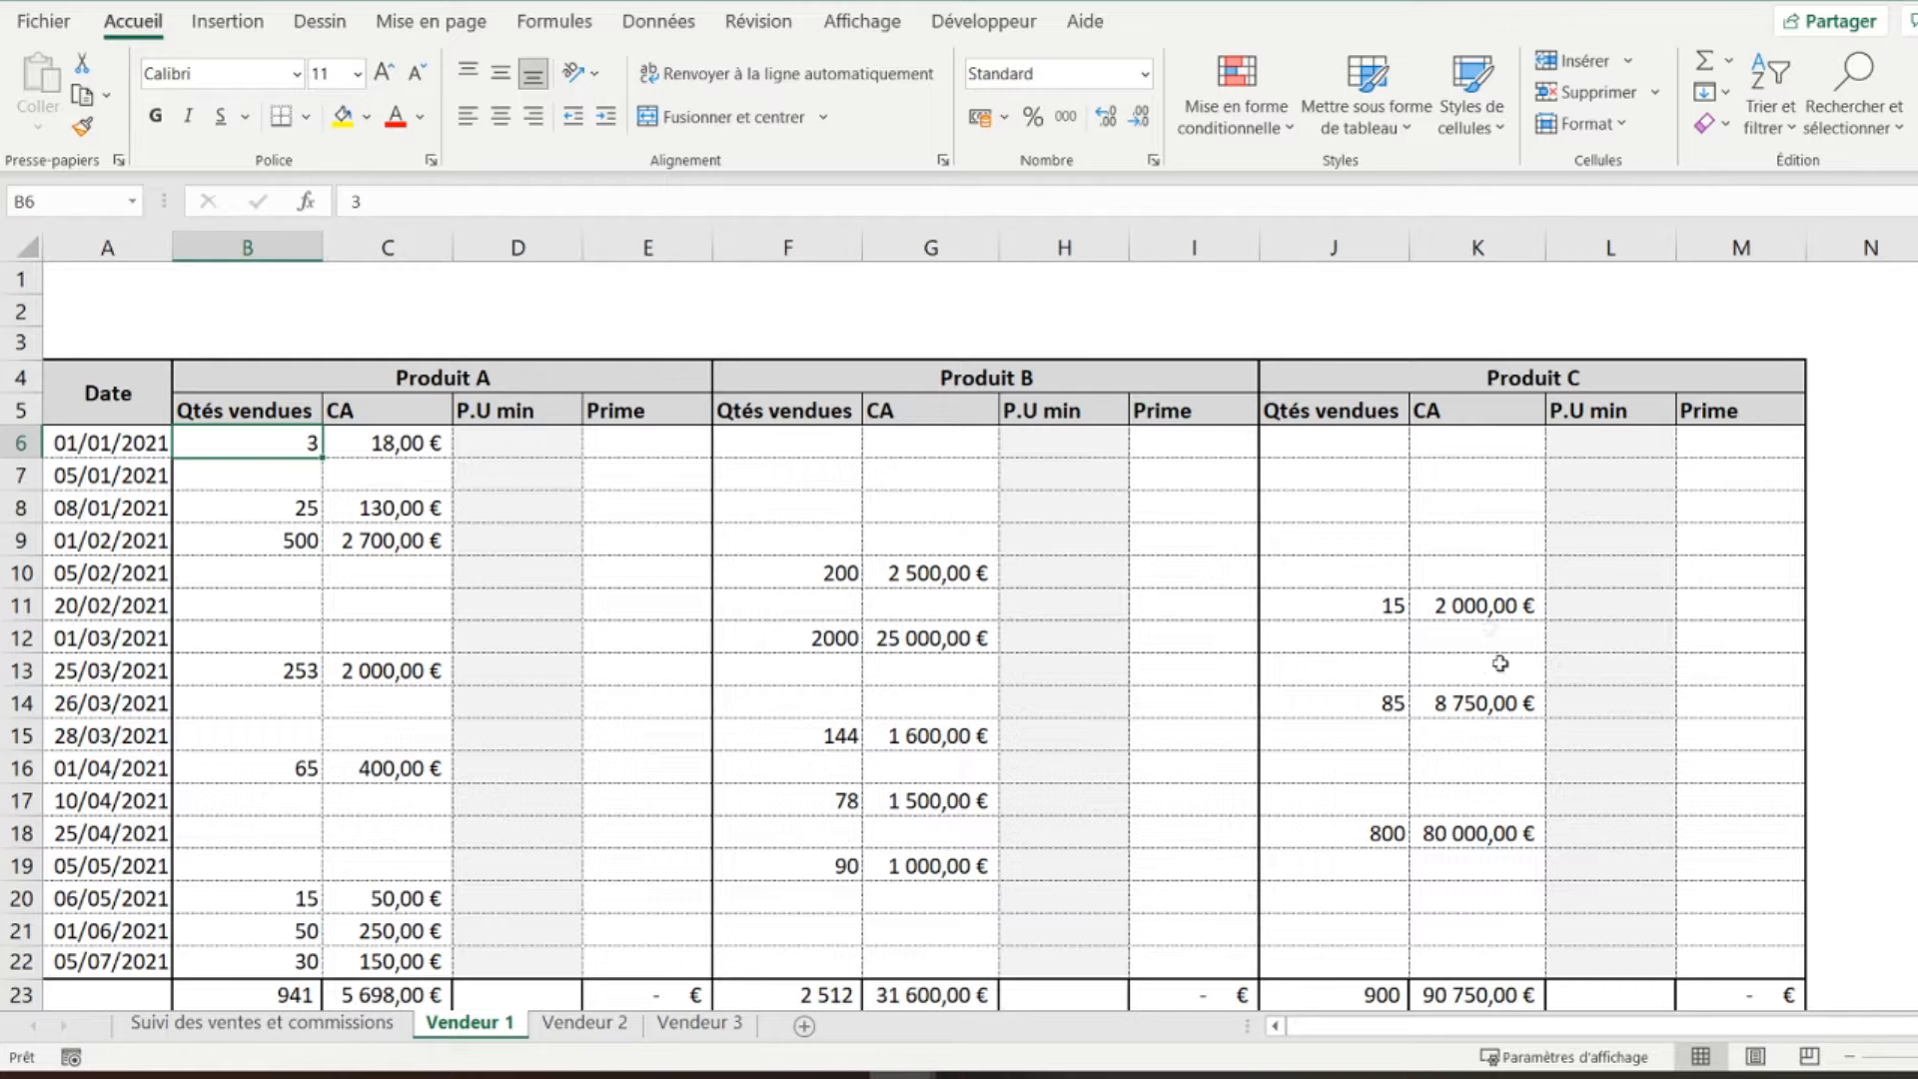
click(587, 1025)
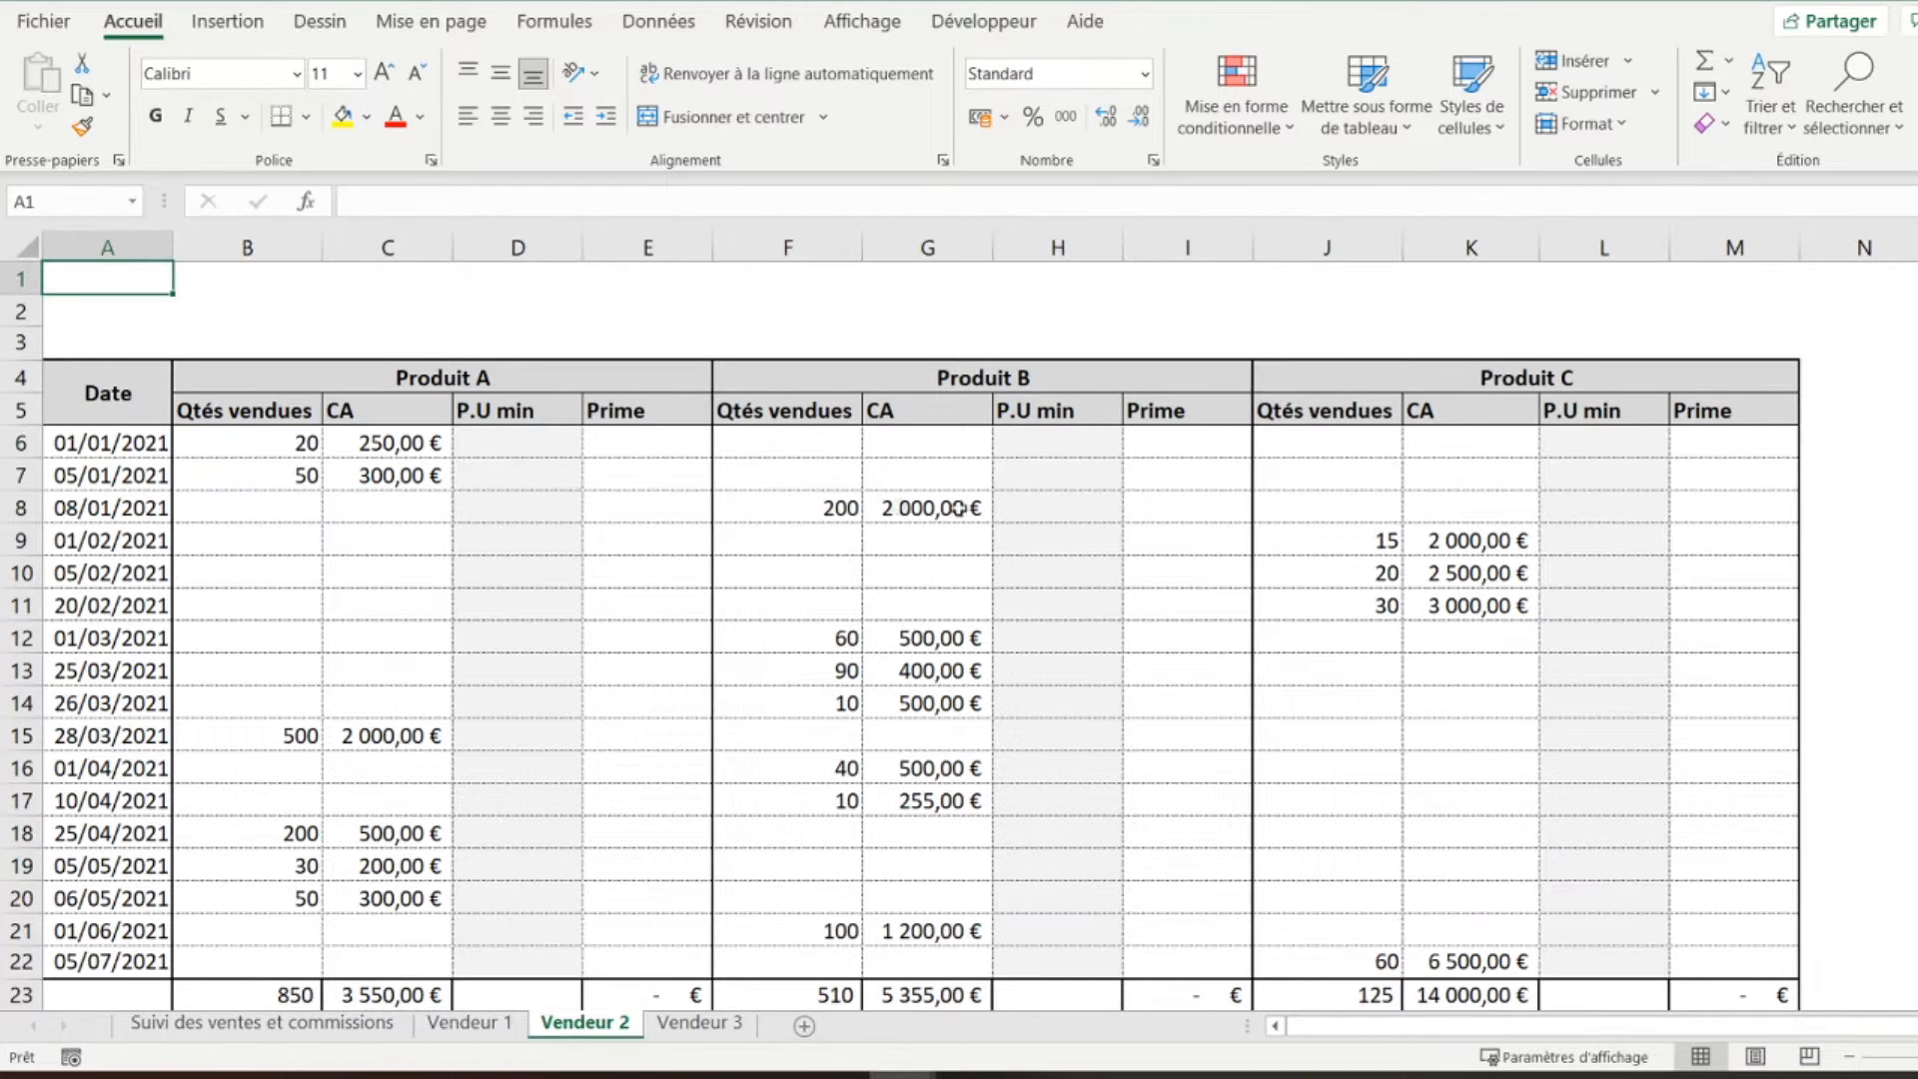
click(717, 1024)
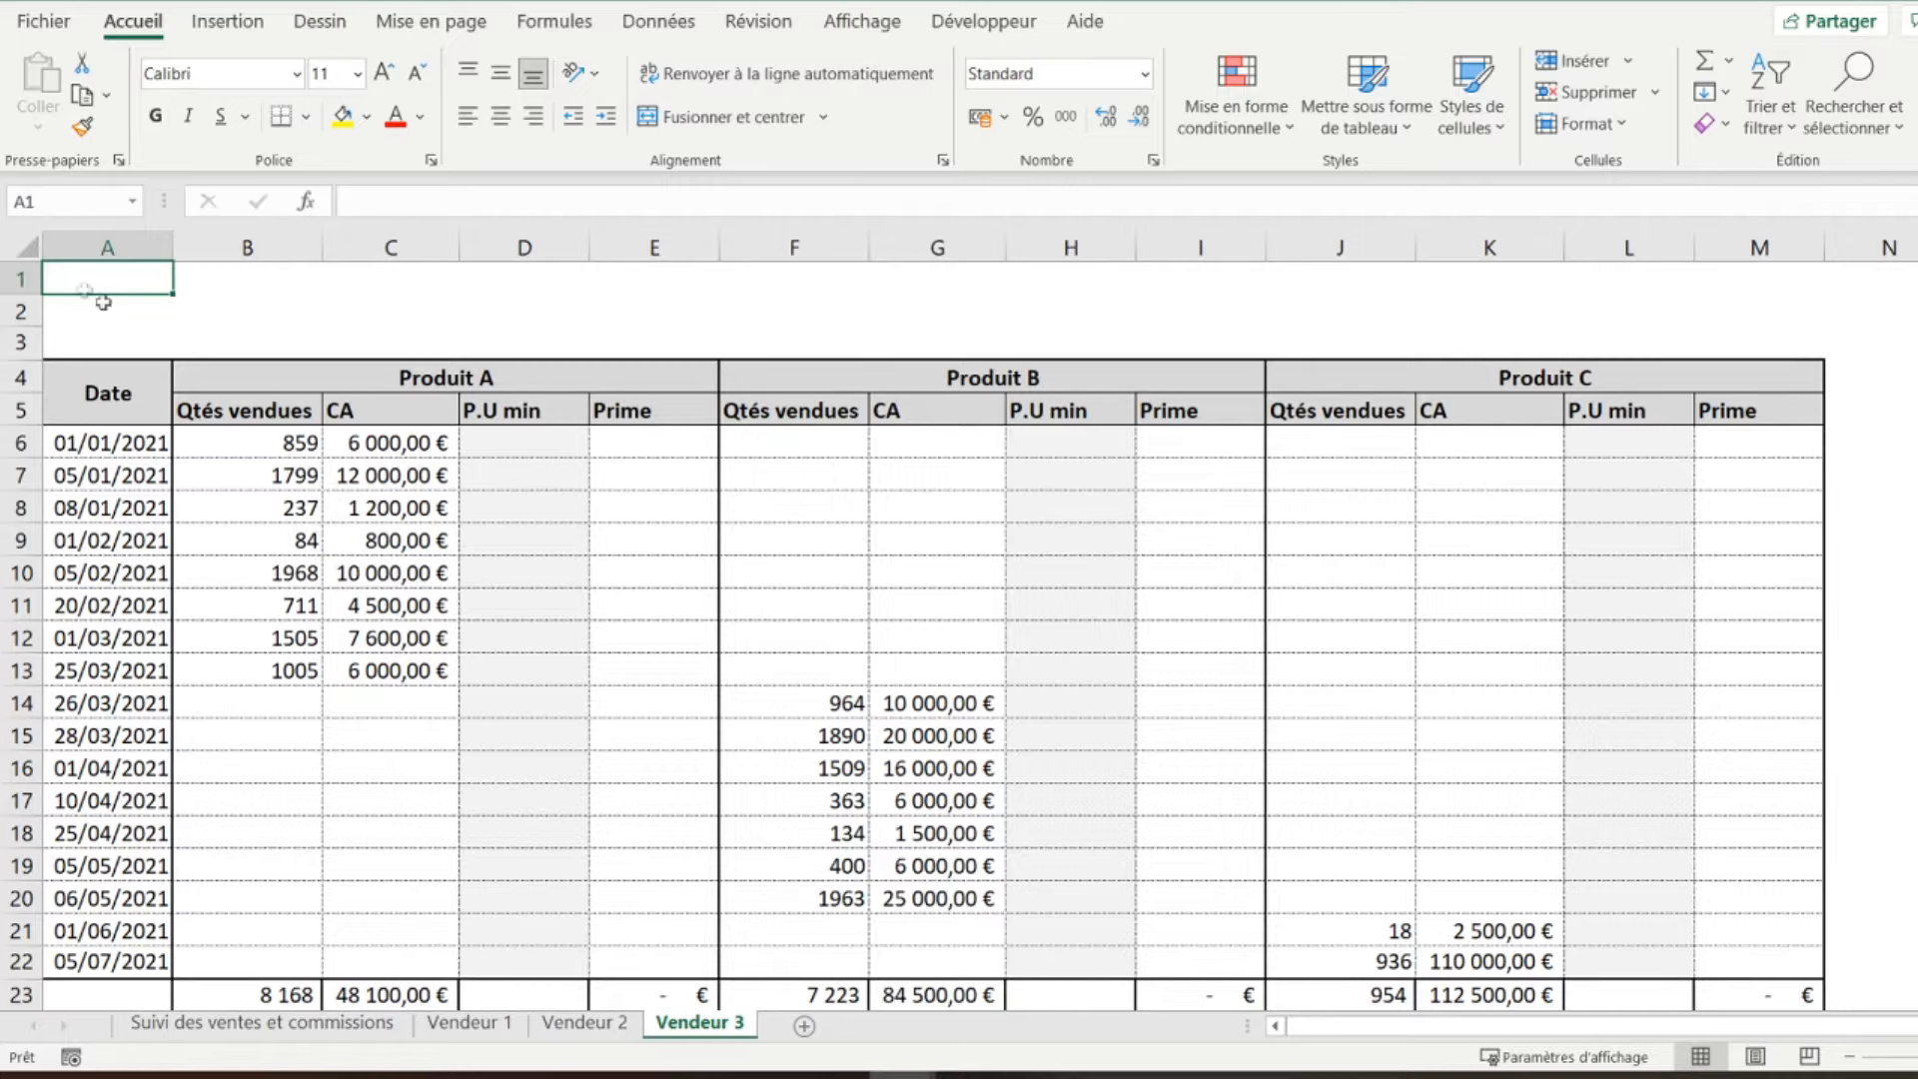
- Review the CA Théorique, Marge commerciale and Prime formulas on the Suivi des ventes et commissions sheet
click(300, 1023)
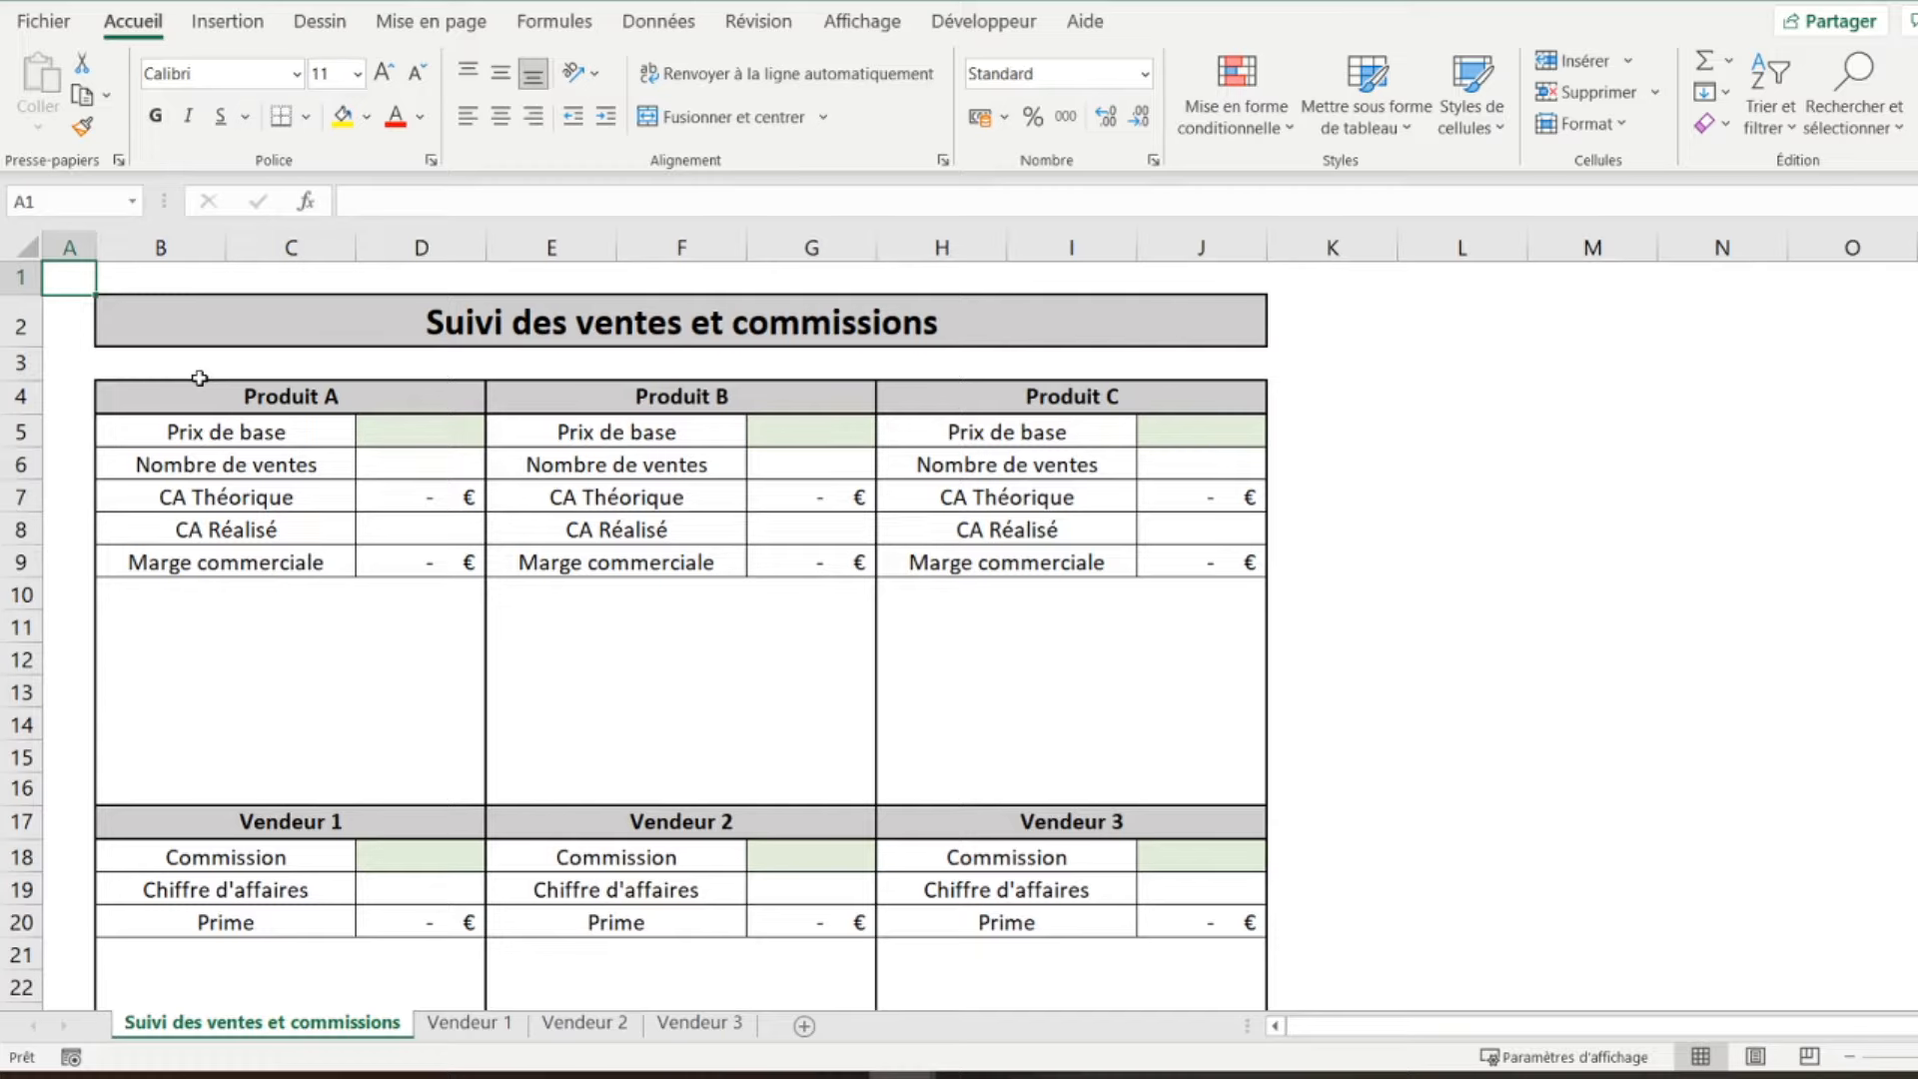
click(401, 496)
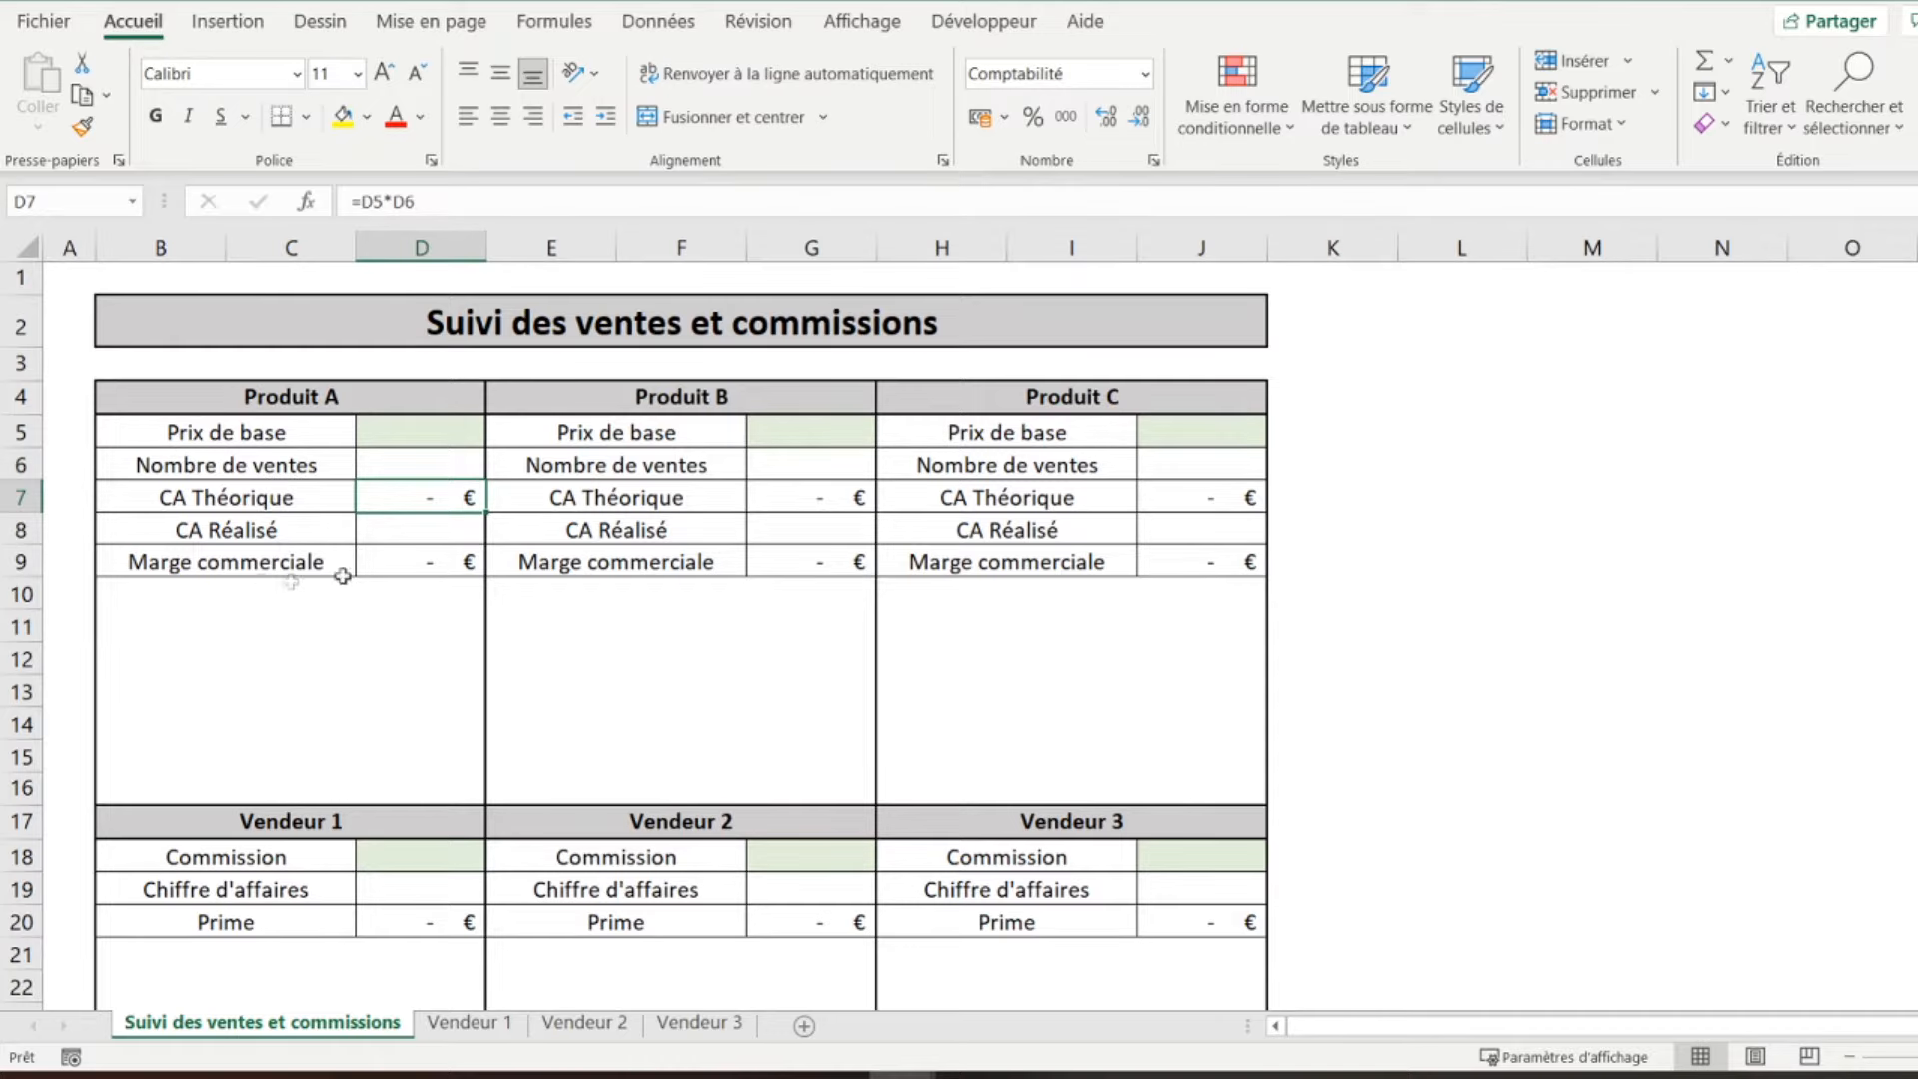
click(434, 562)
click(385, 920)
scroll(385, 919, down, 2)
scroll(389, 924, up, 2)
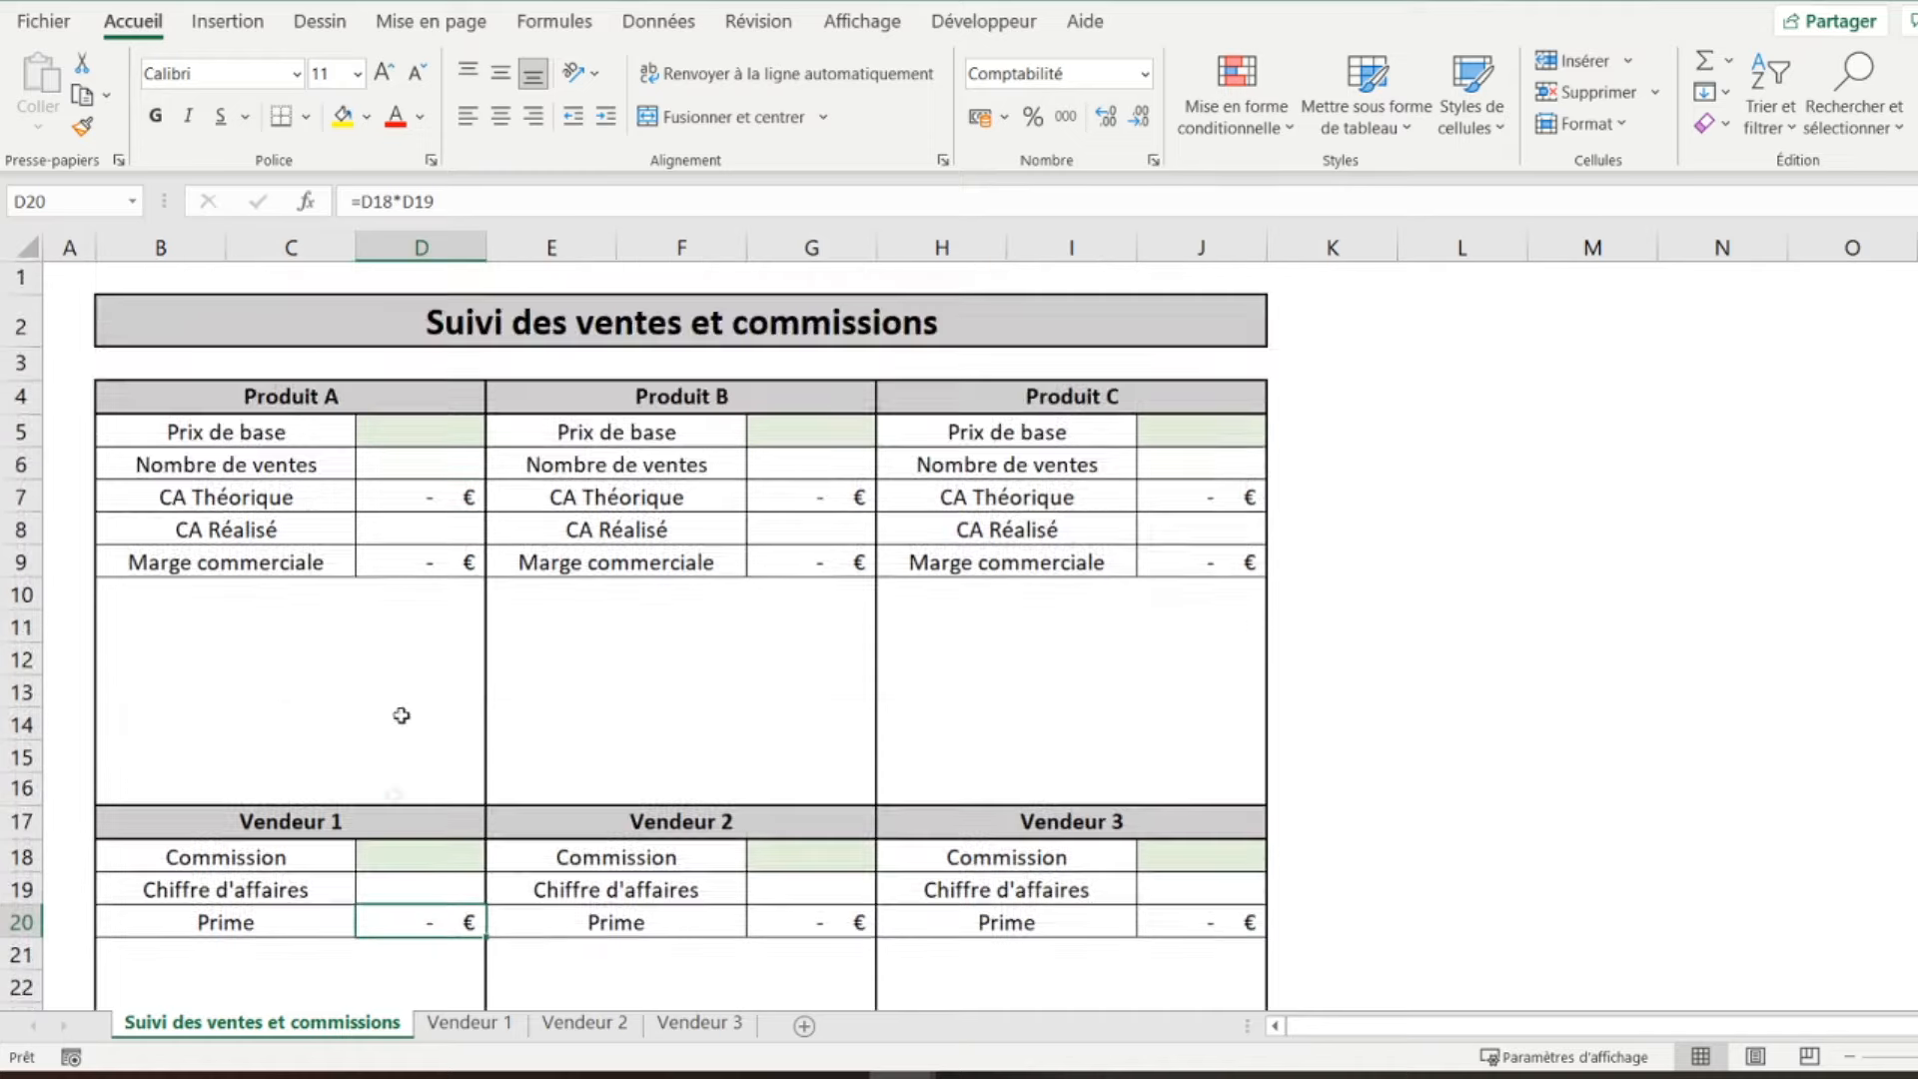
- In D6, calculate Produit A's Nombre de ventes by adding cell B23 of the Vendeur 1, Vendeur 2 and Vendeur 3 sheets
click(409, 472)
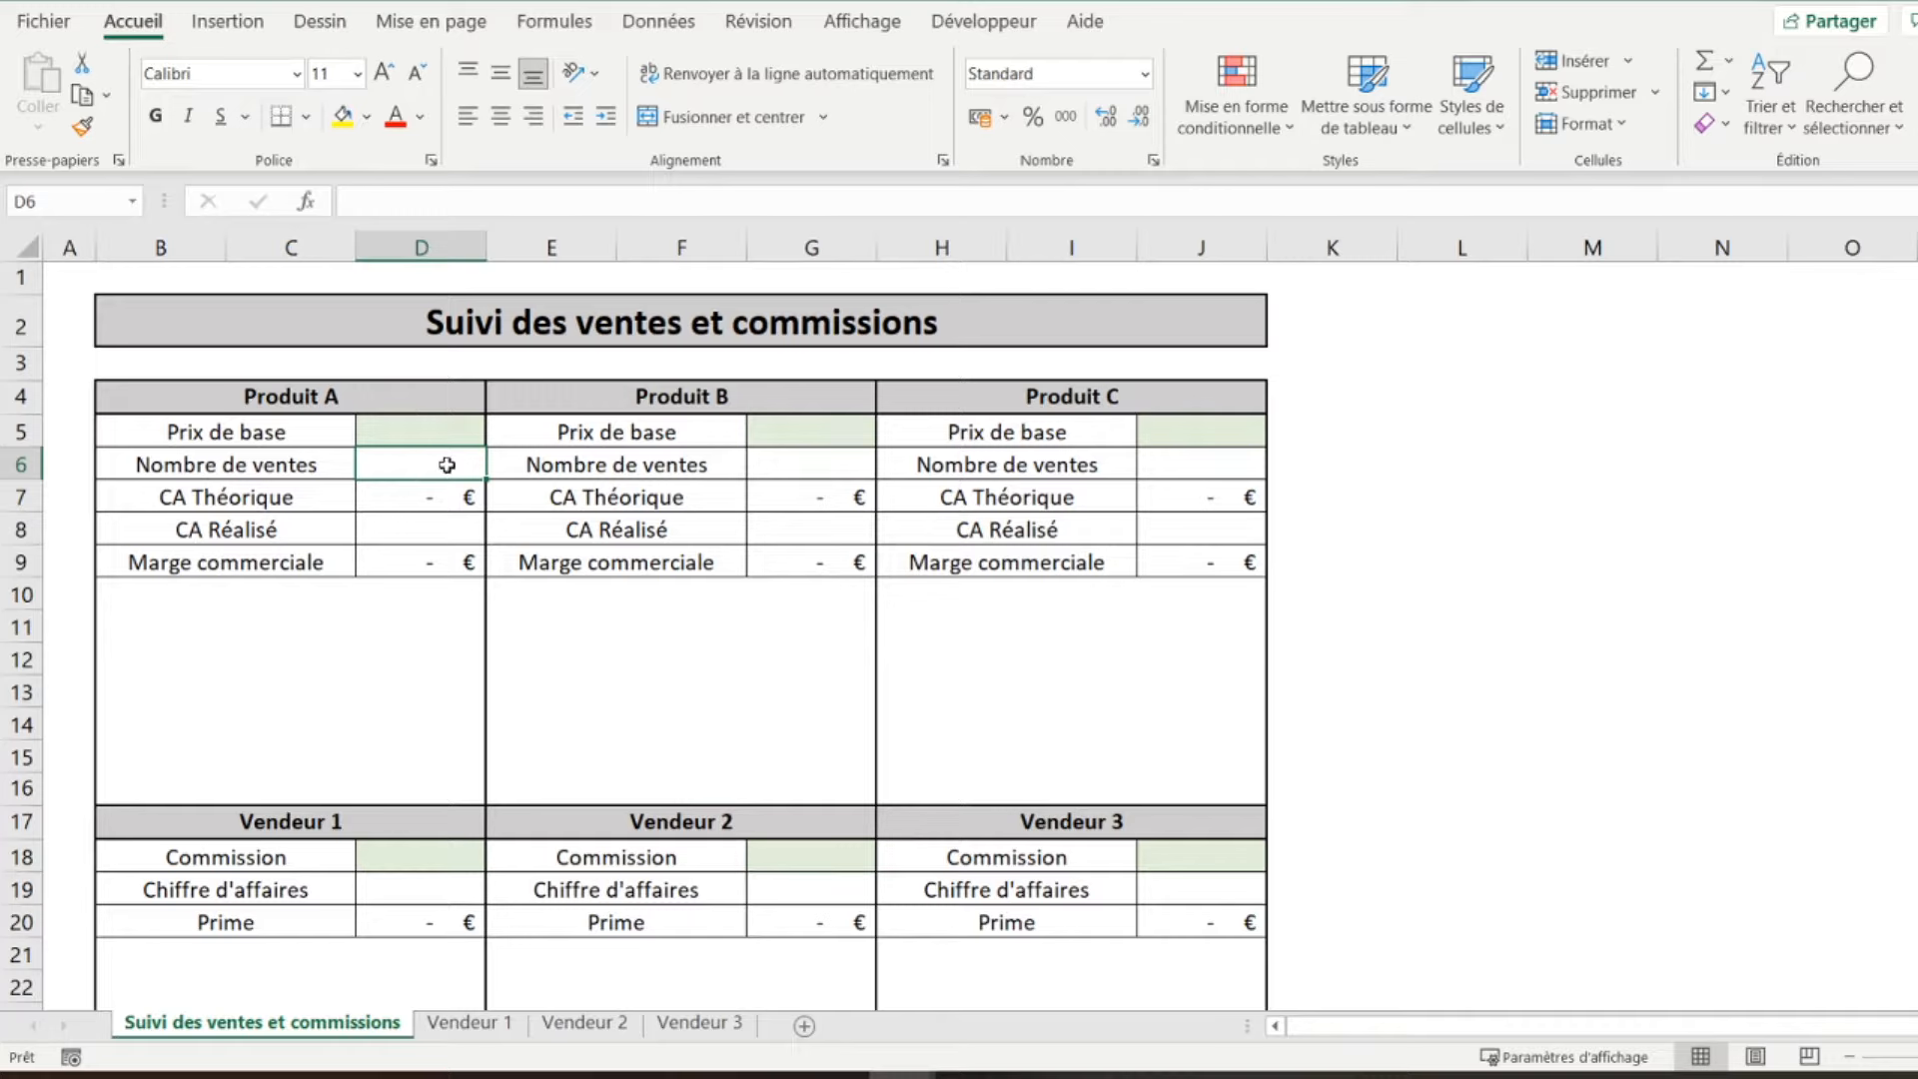
text(=)
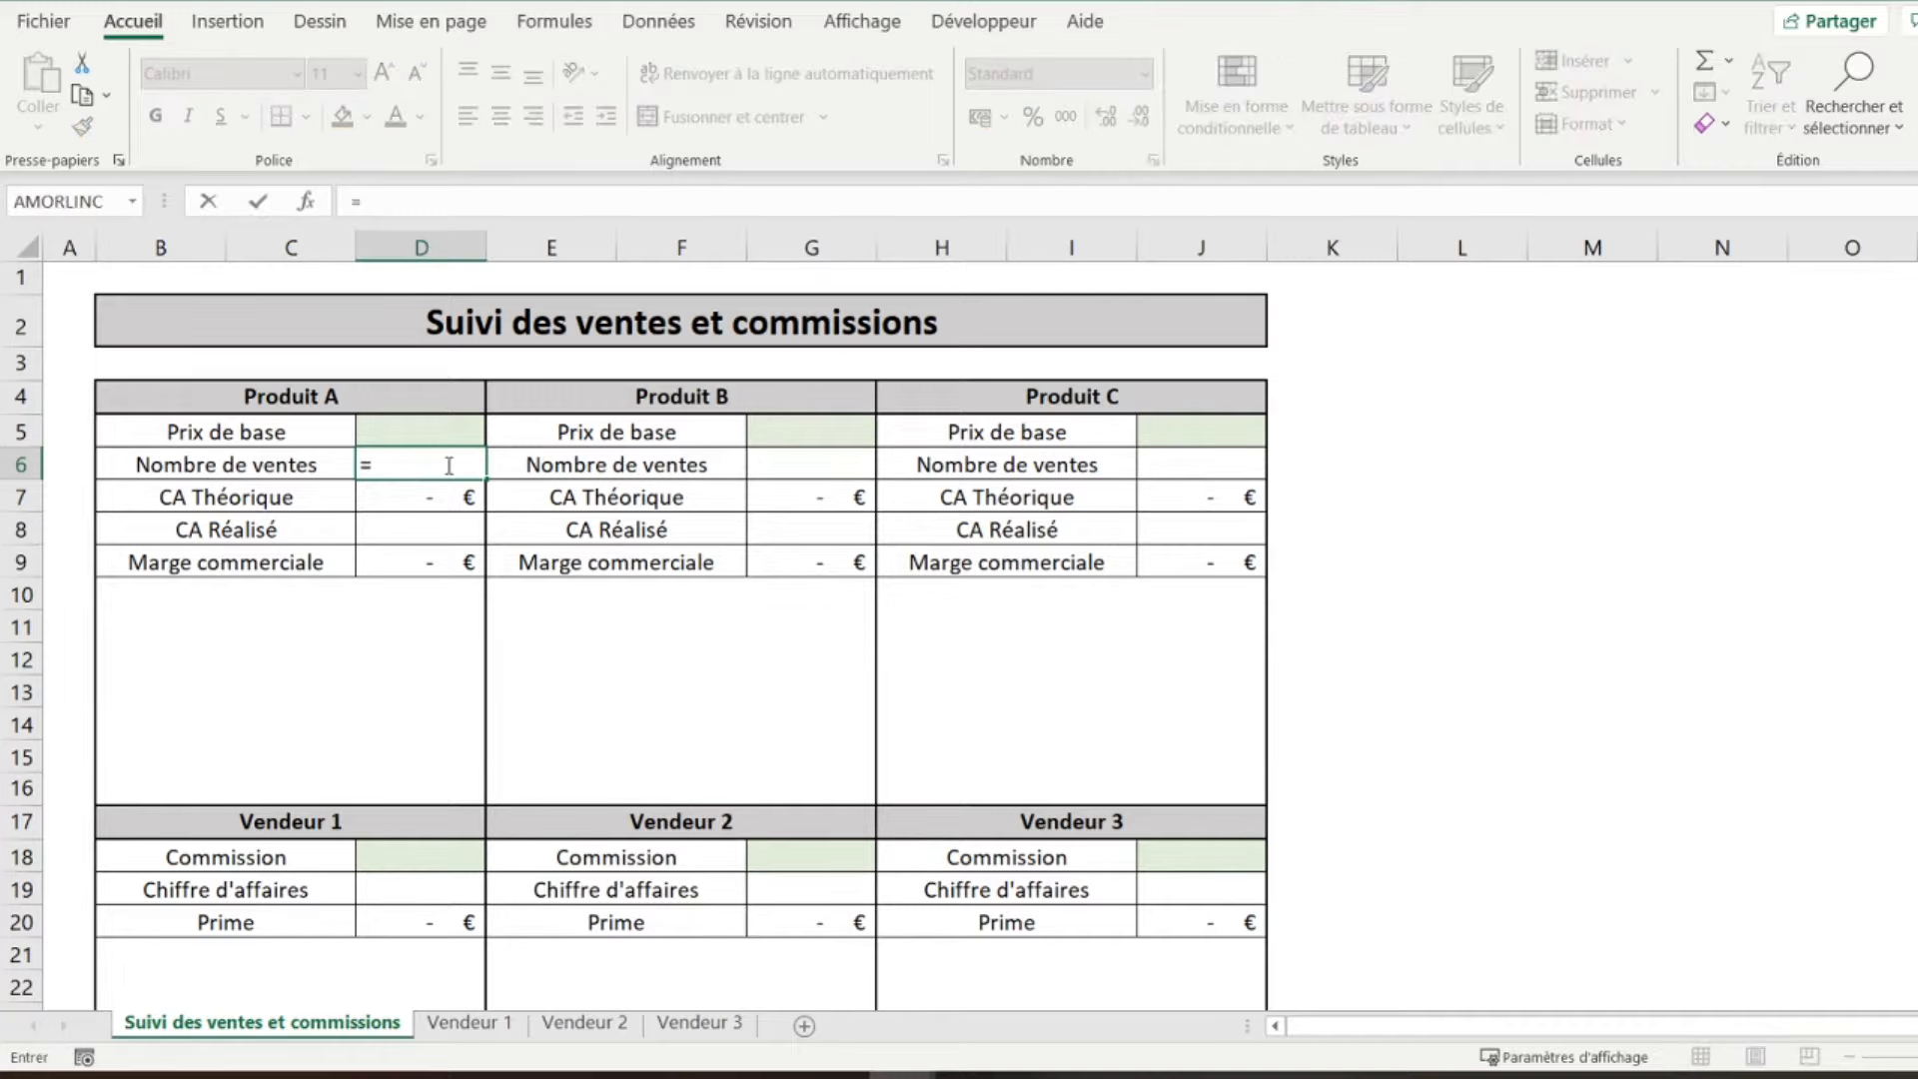
click(468, 1023)
scroll(370, 610, down, 1)
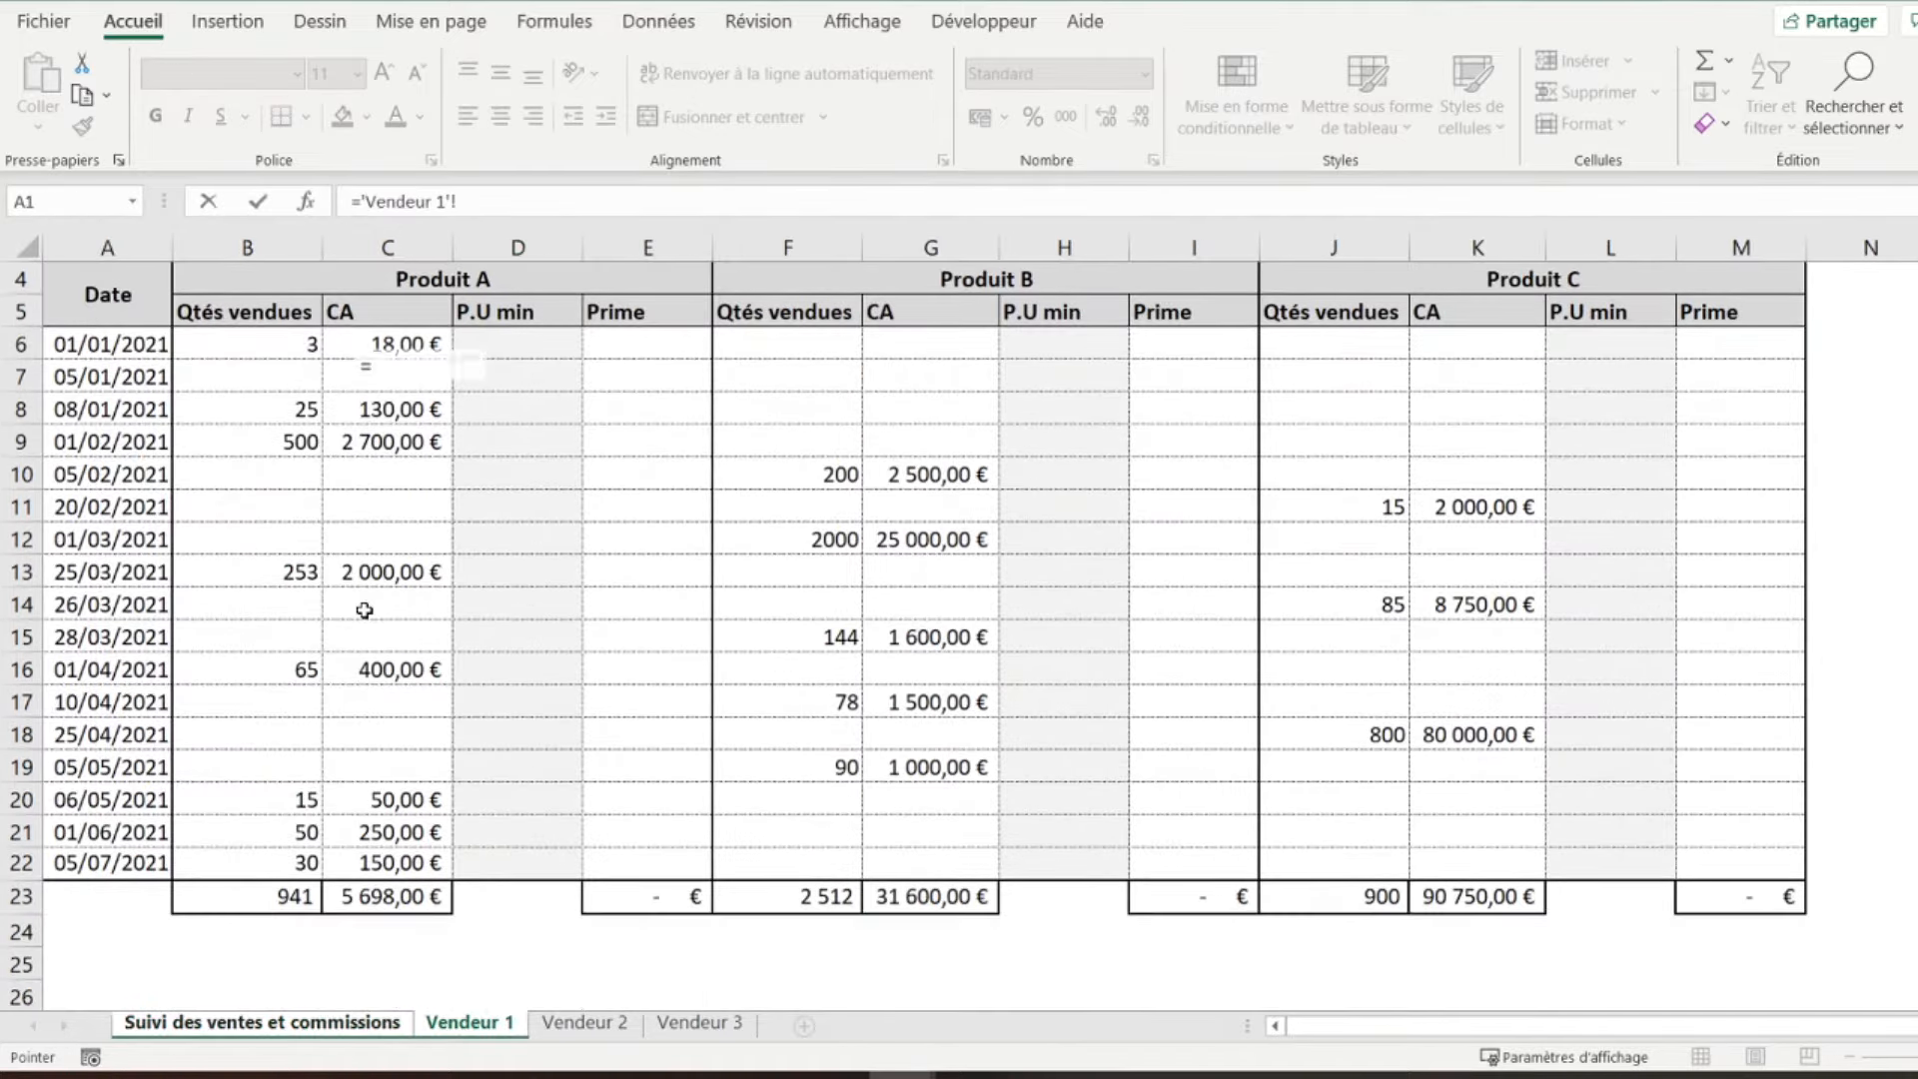
click(218, 889)
text(+)
click(584, 1023)
scroll(262, 575, down, 1)
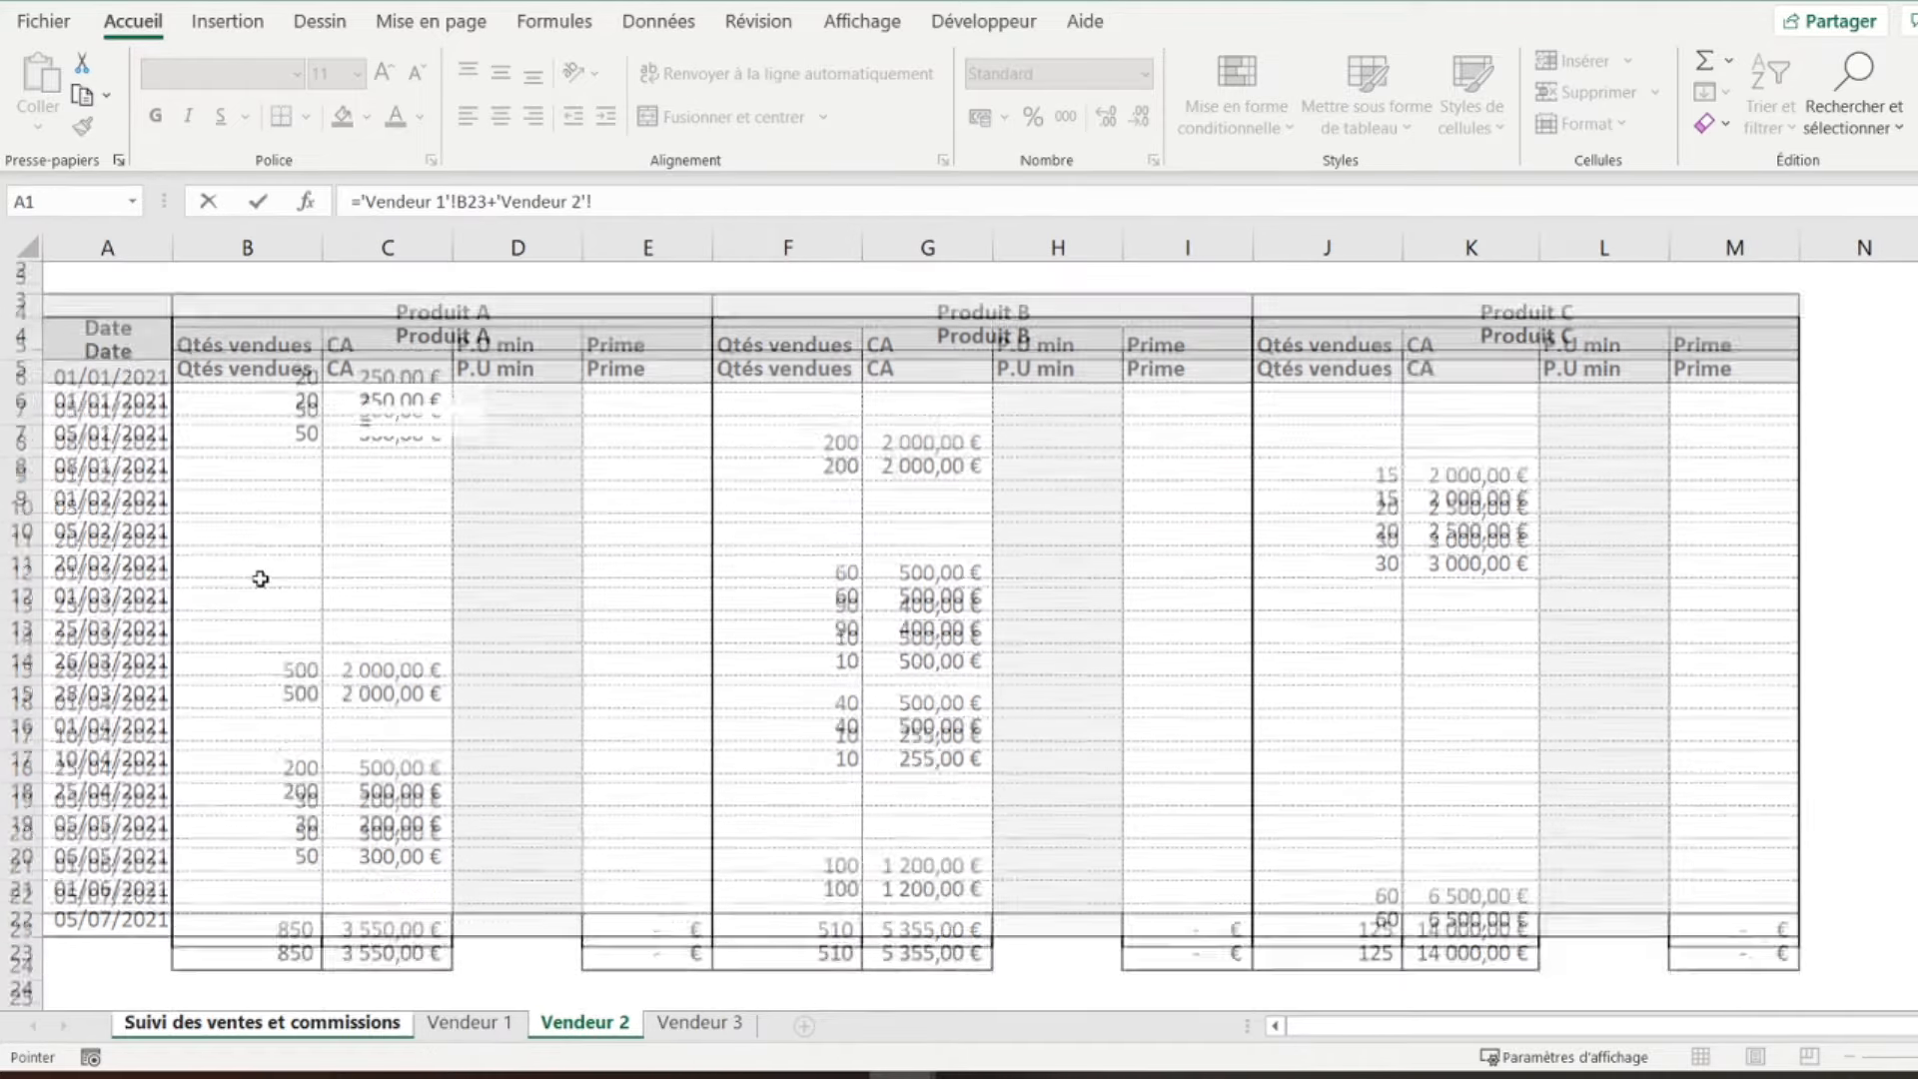
click(263, 799)
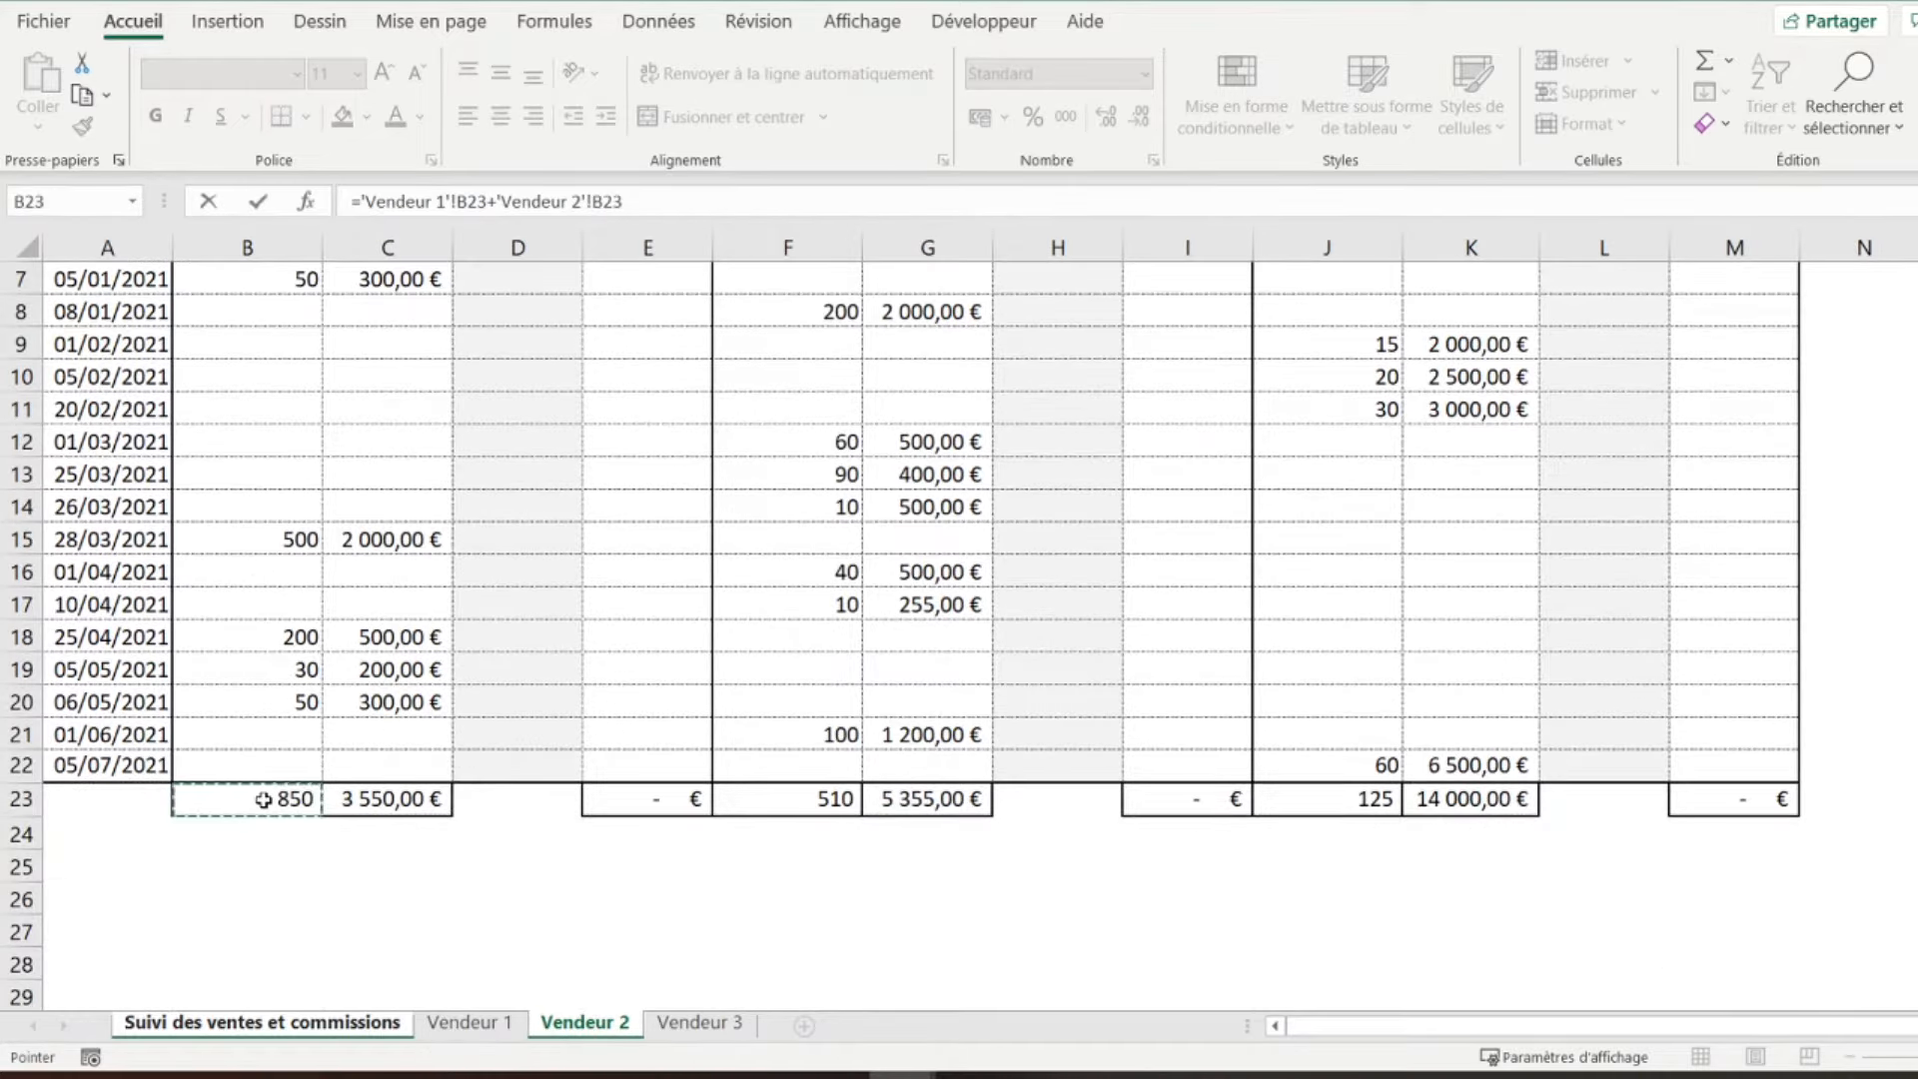
text(+)
click(689, 1027)
scroll(327, 581, down, 2)
click(247, 803)
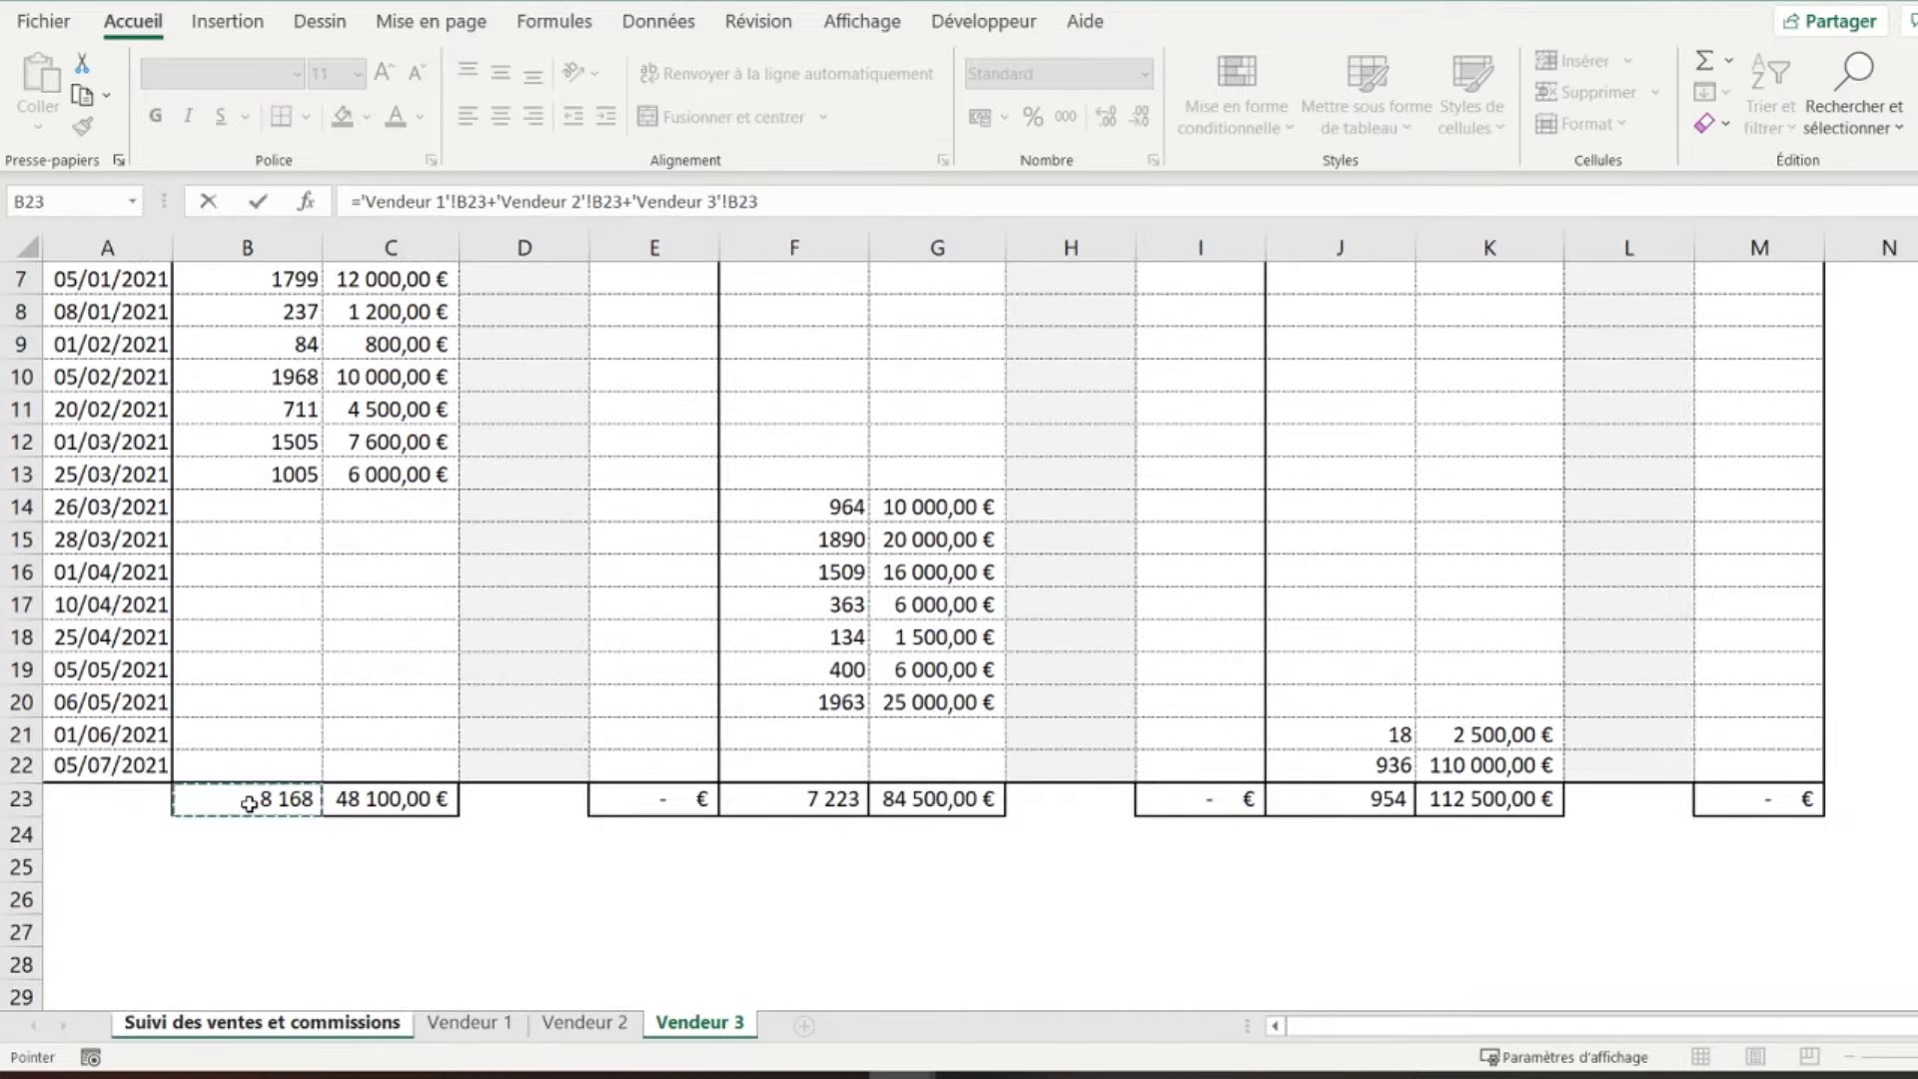
key(Return)
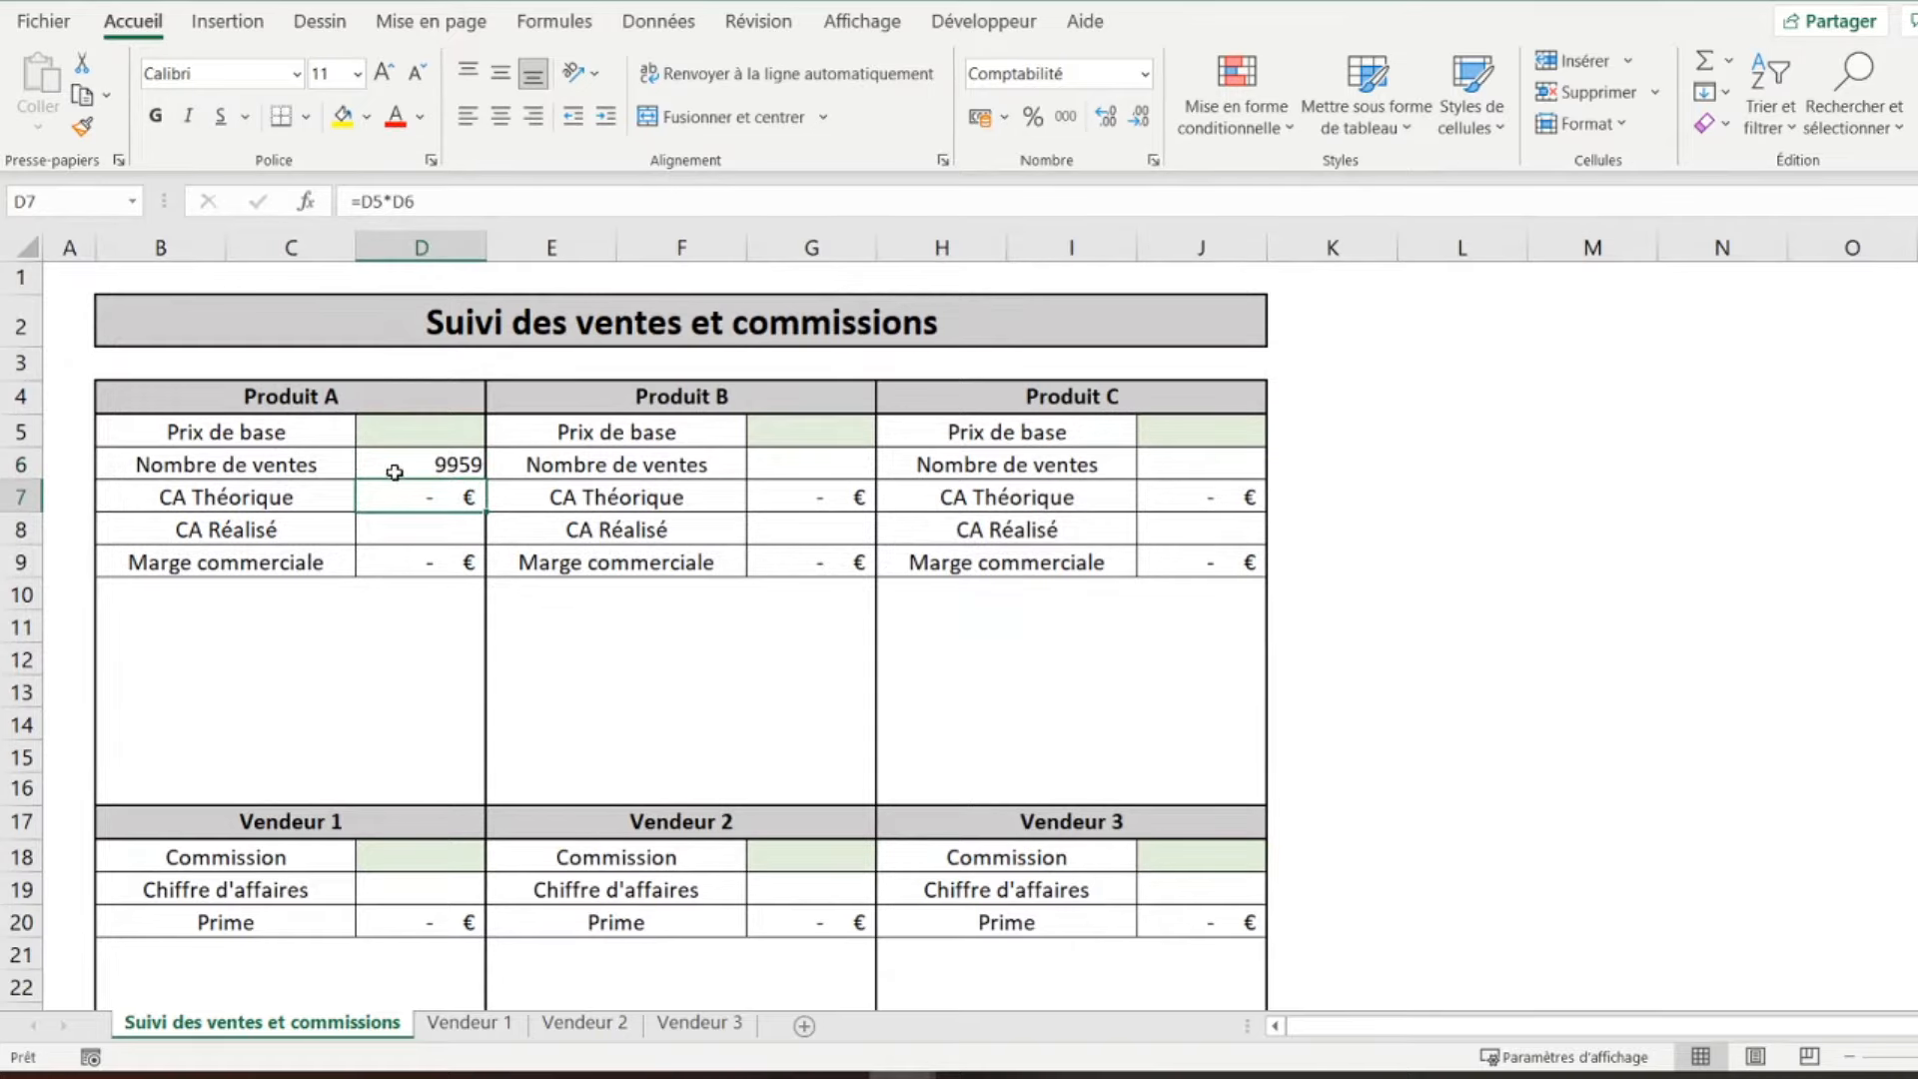
click(405, 466)
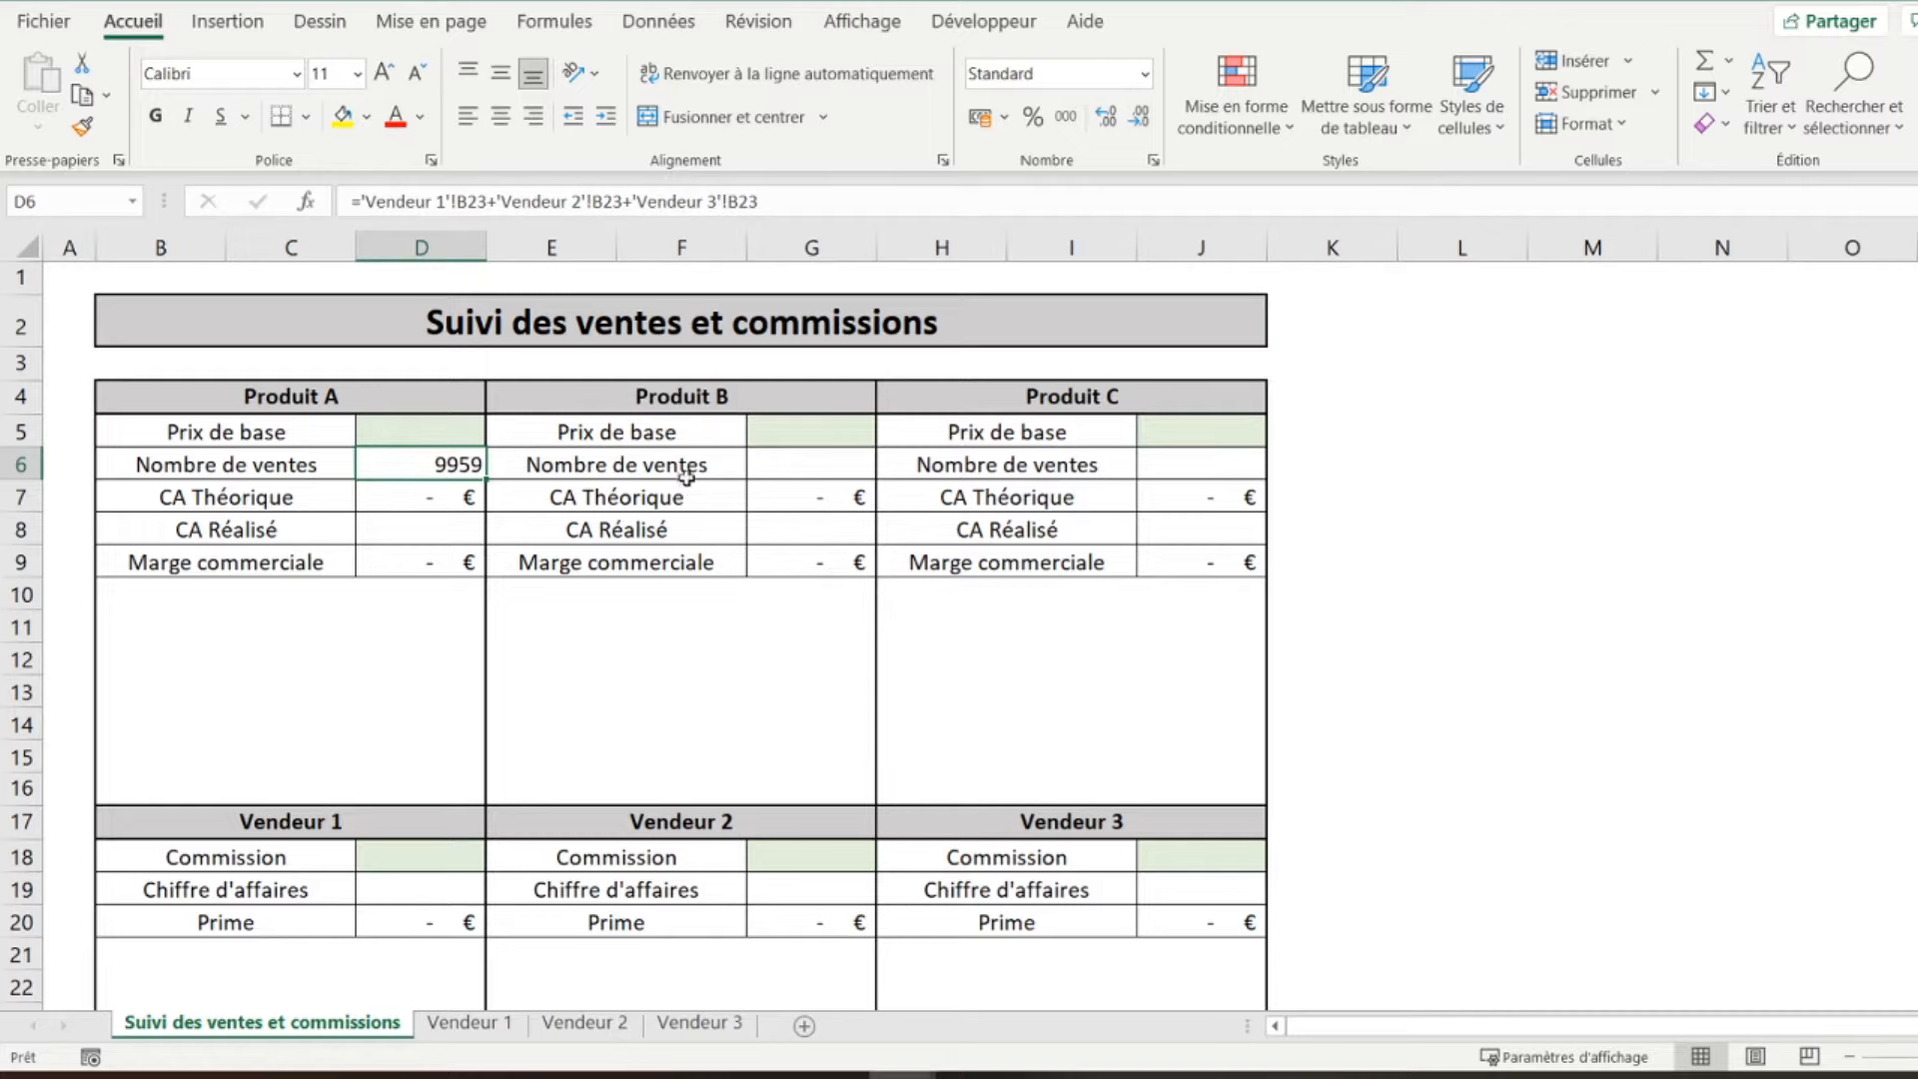
- In G6, calculate Produit B's Nombre de ventes by adding cell F23 of the Vendeur 1, Vendeur 2 and Vendeur 3 sheets
click(779, 469)
text(=)
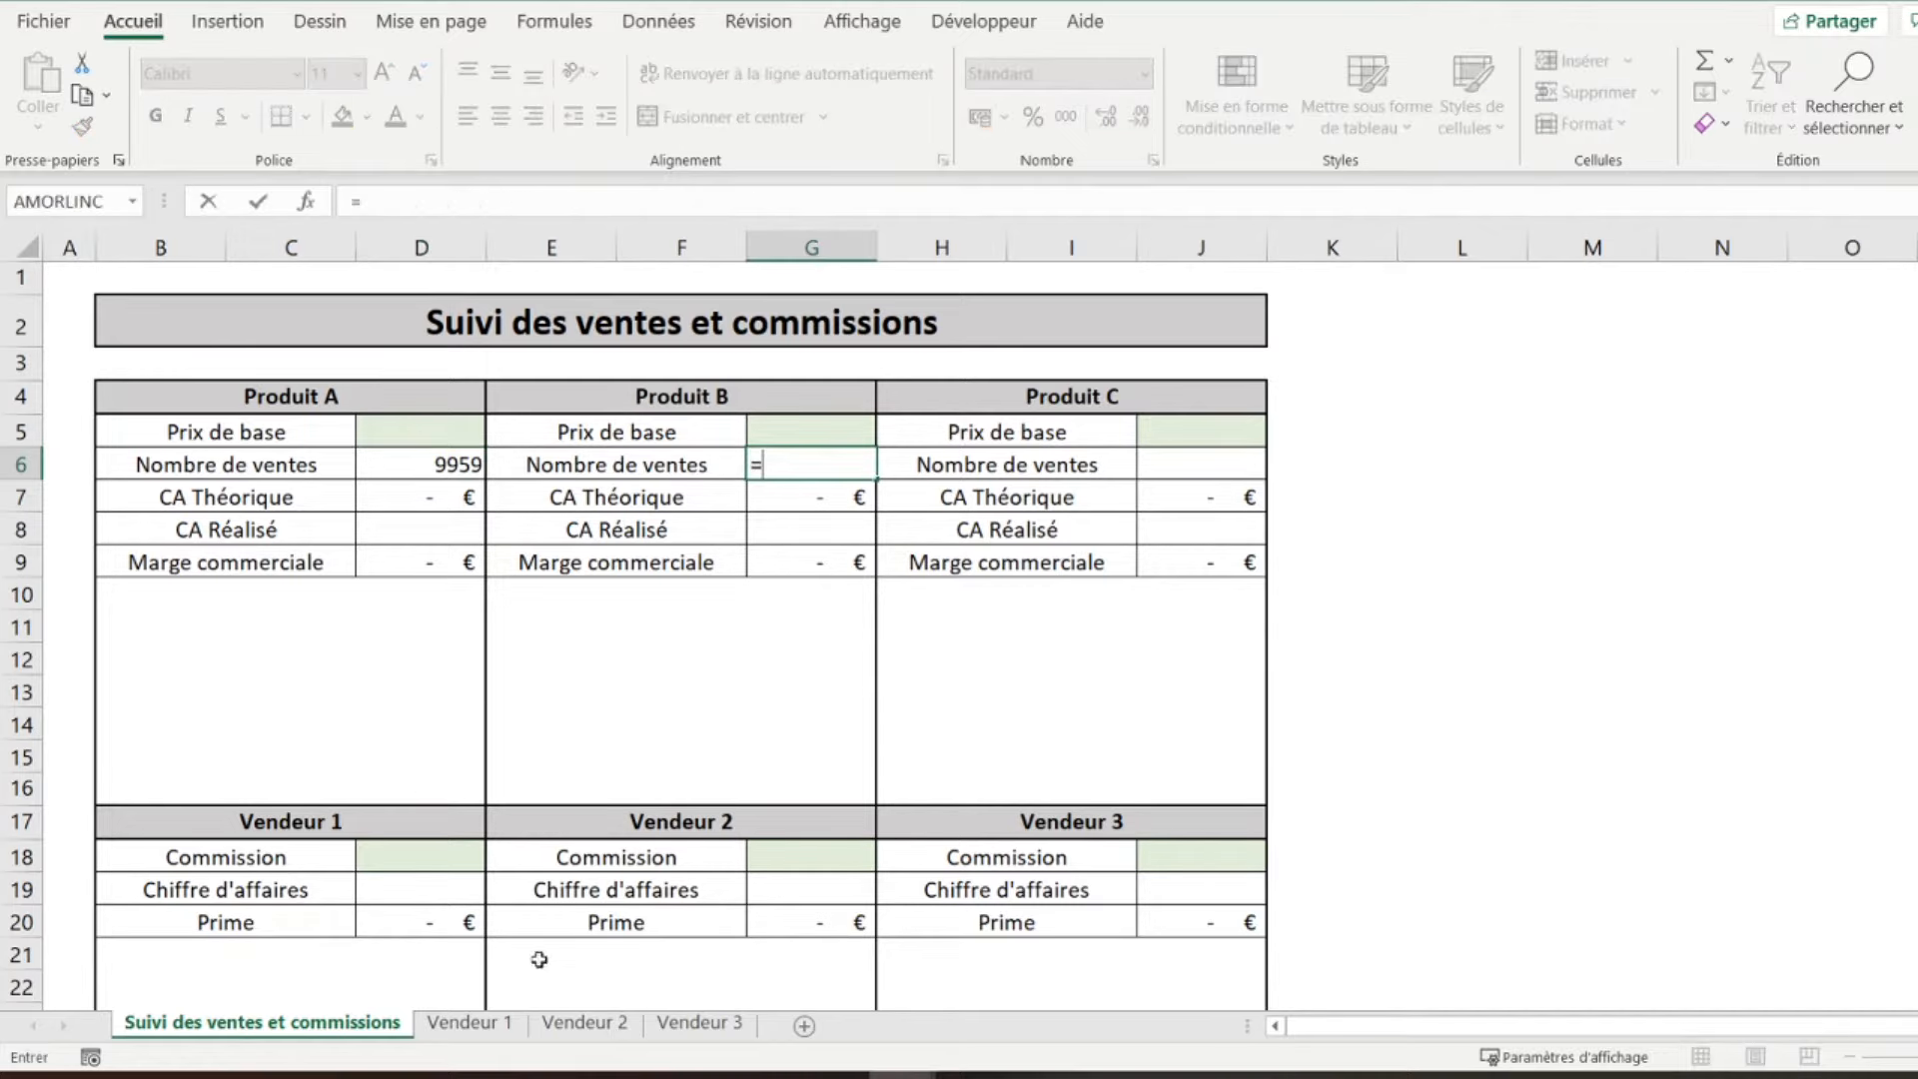
click(498, 1029)
click(784, 894)
text(+)
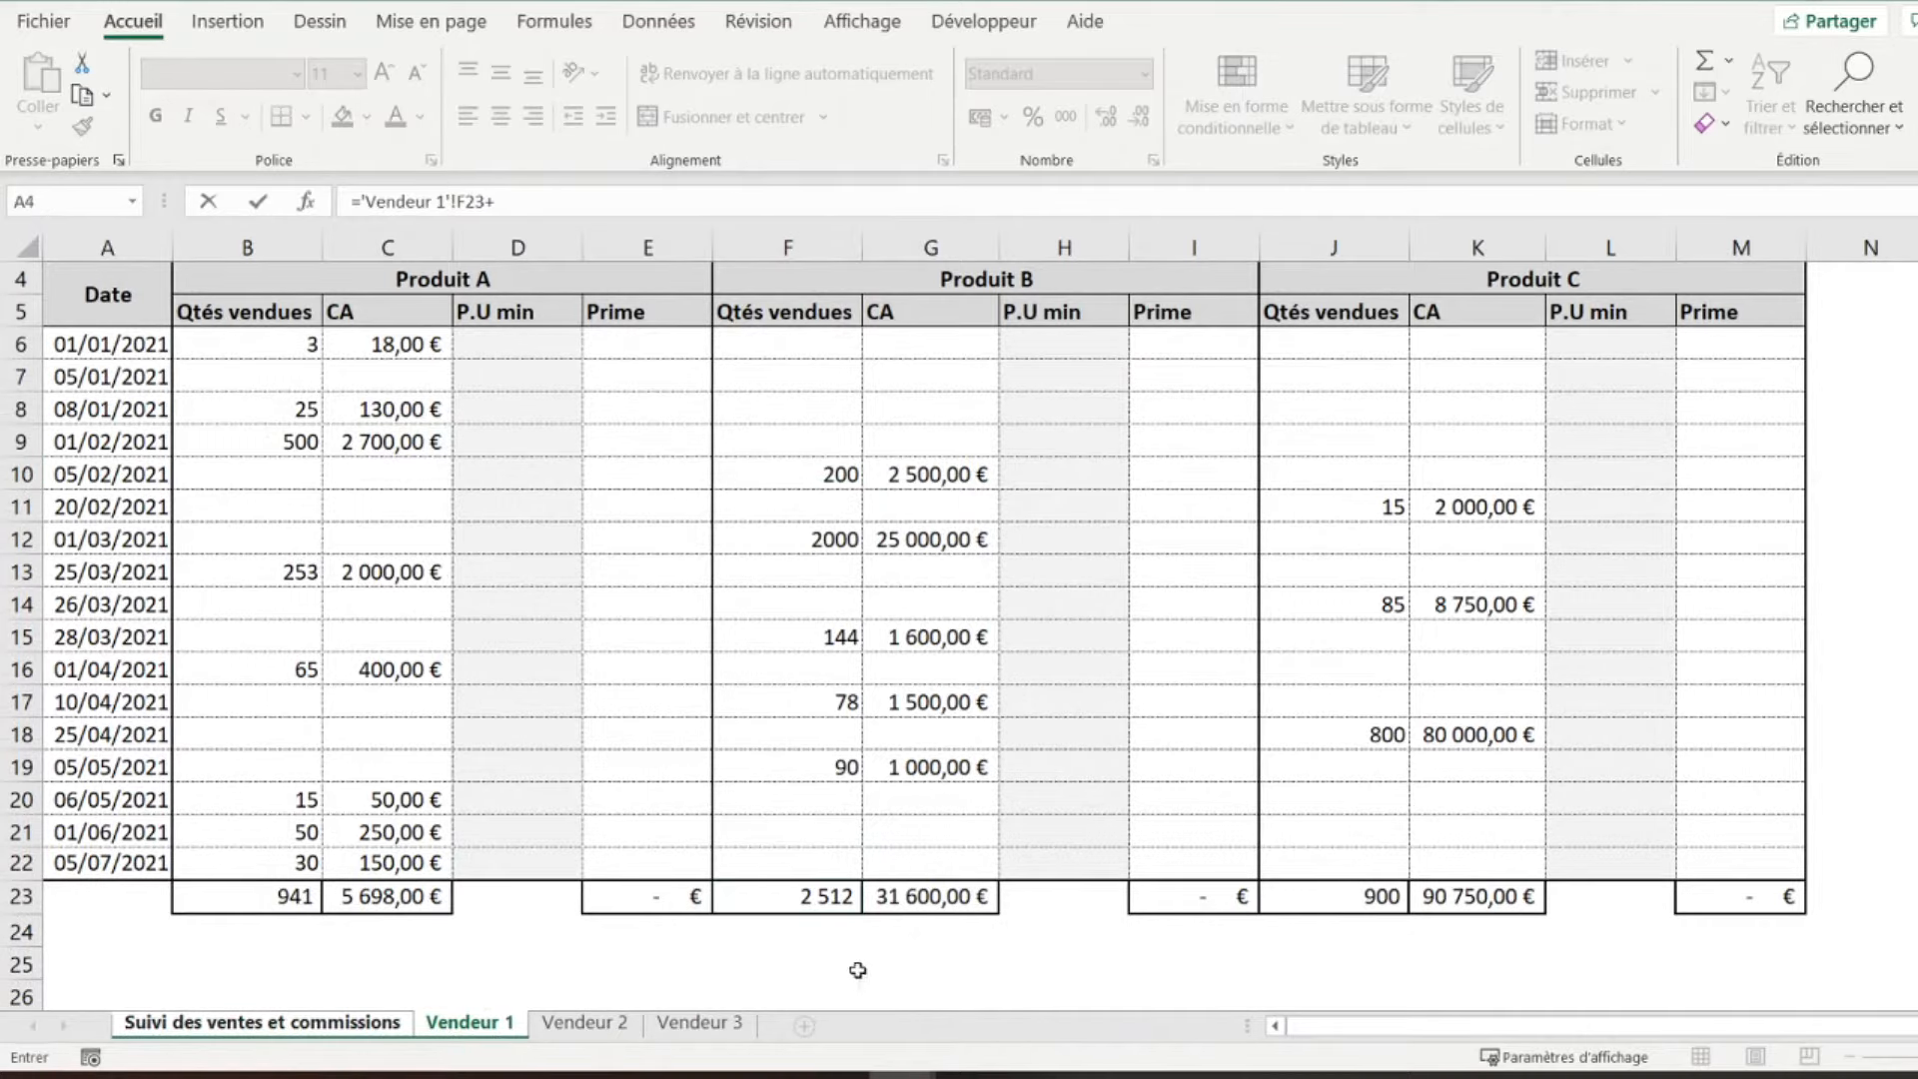
click(574, 1029)
click(790, 805)
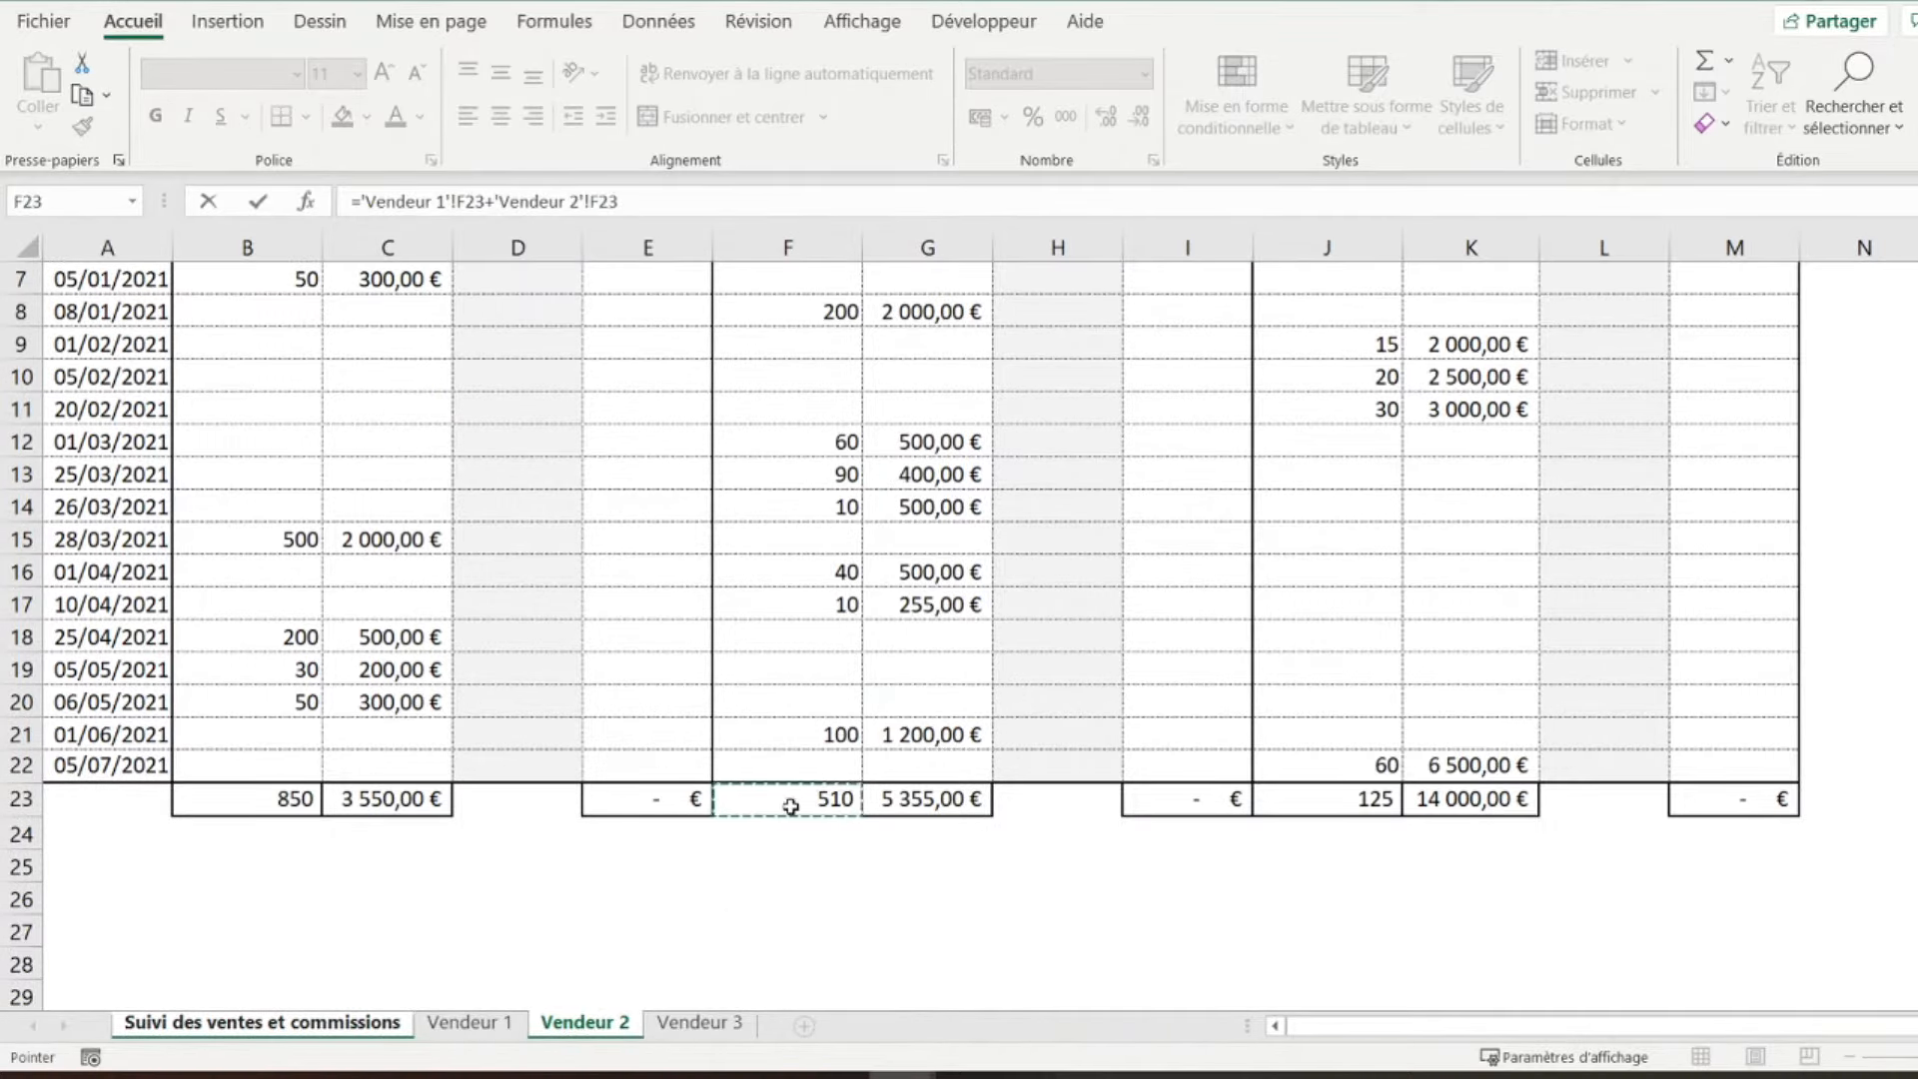
text(+)
click(689, 1029)
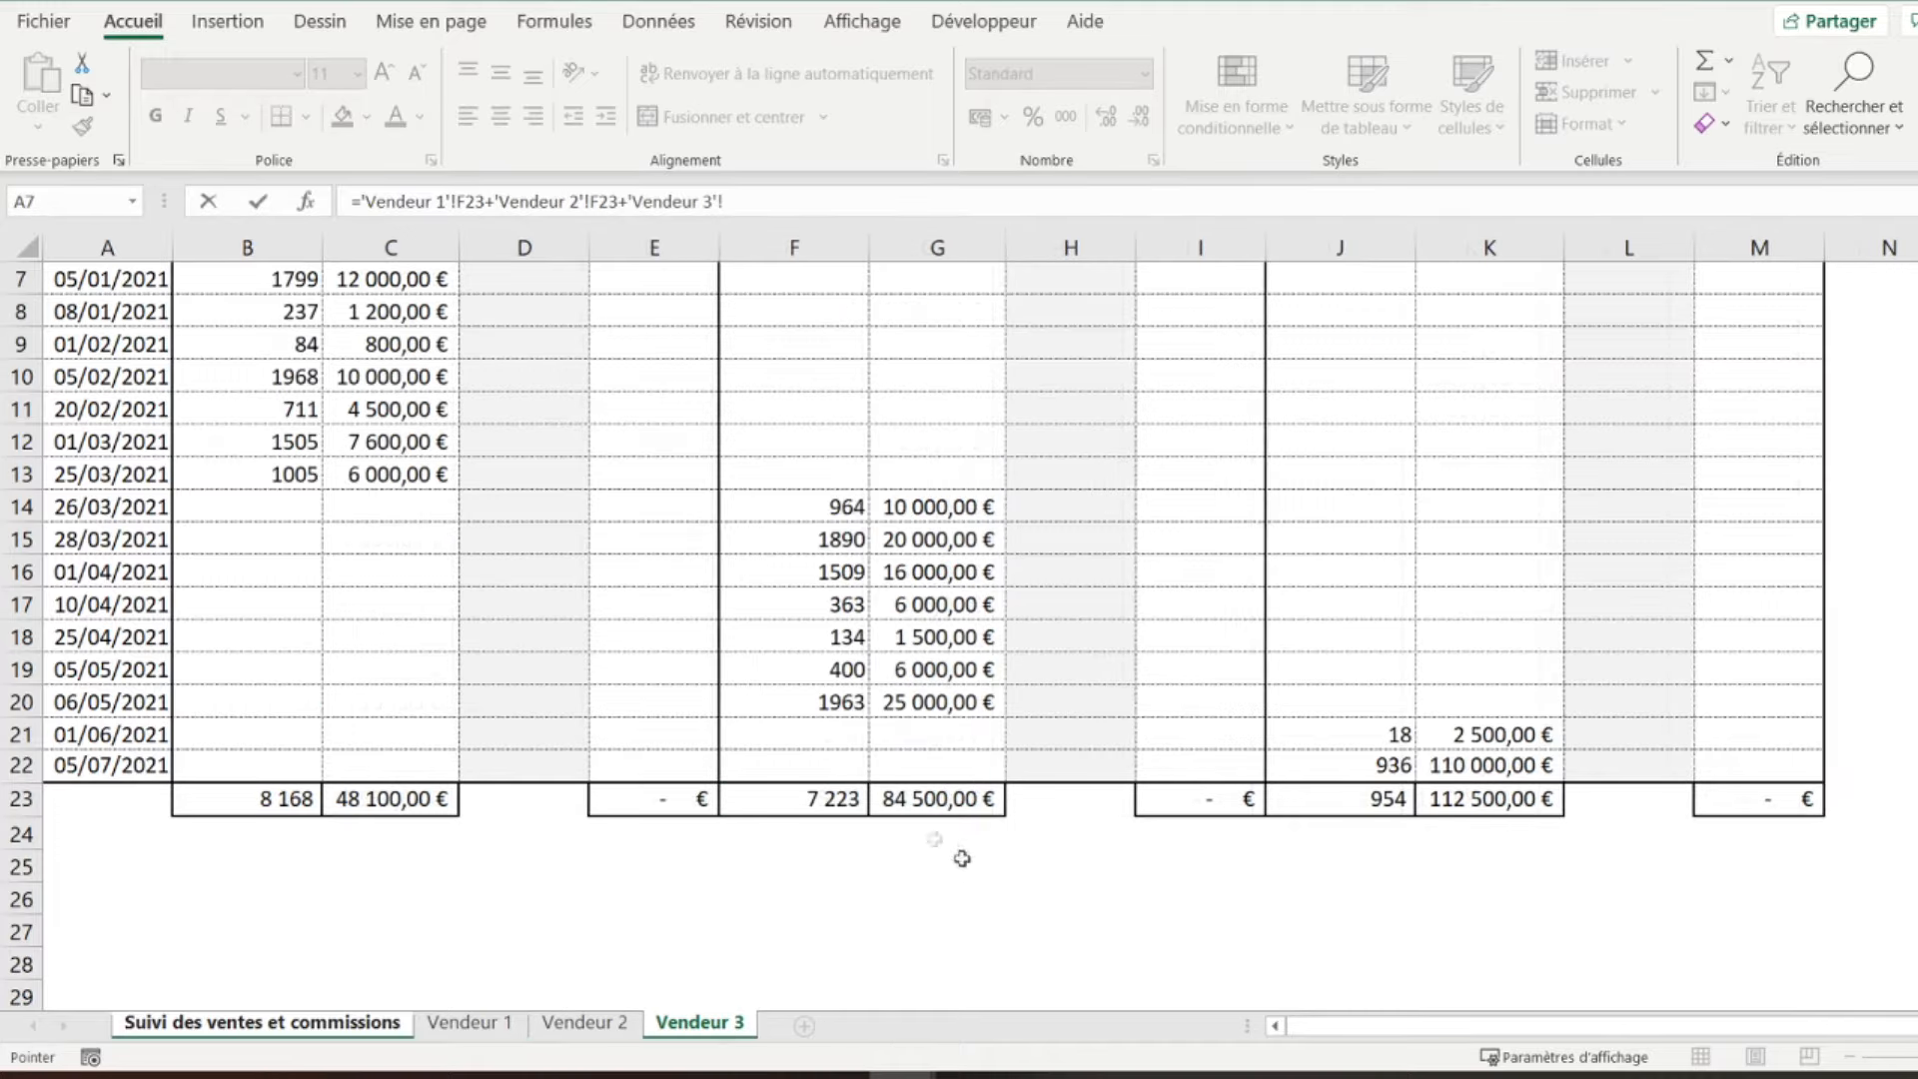
click(829, 802)
key(Return)
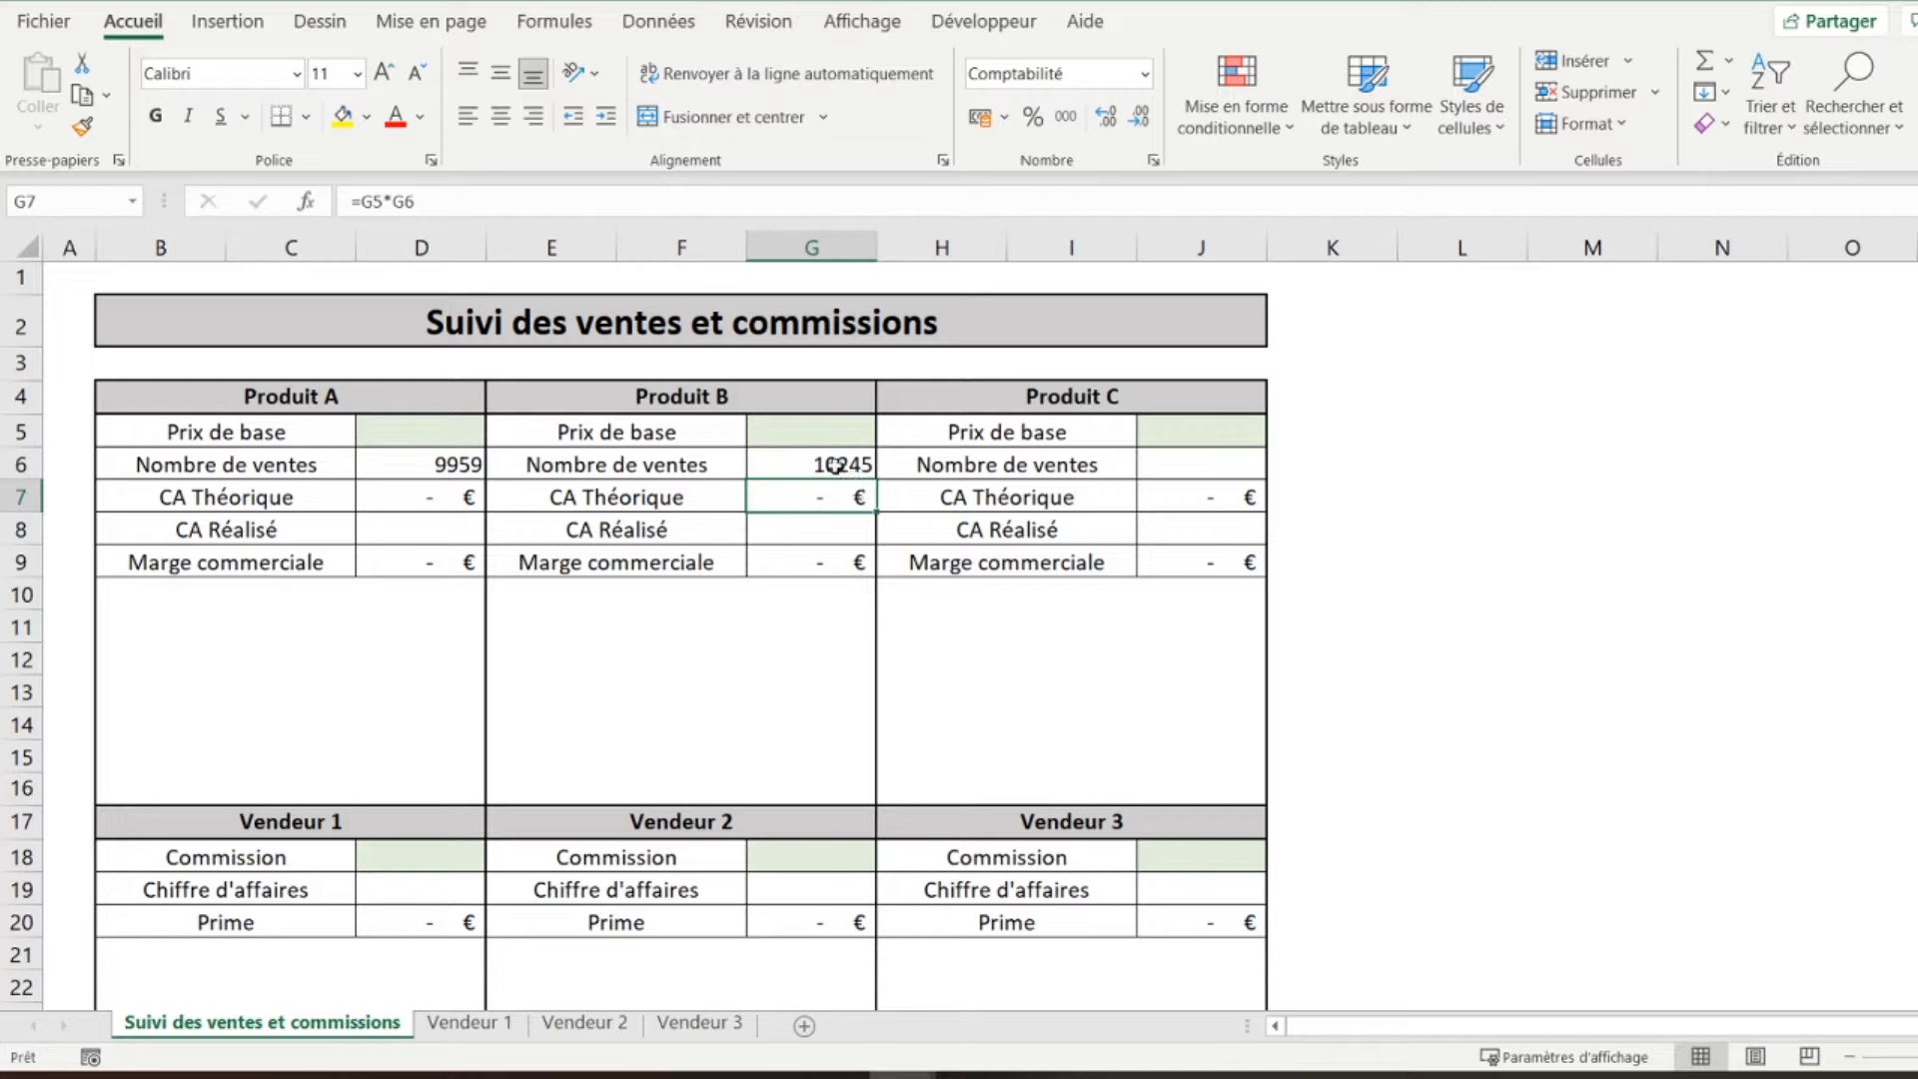
click(791, 468)
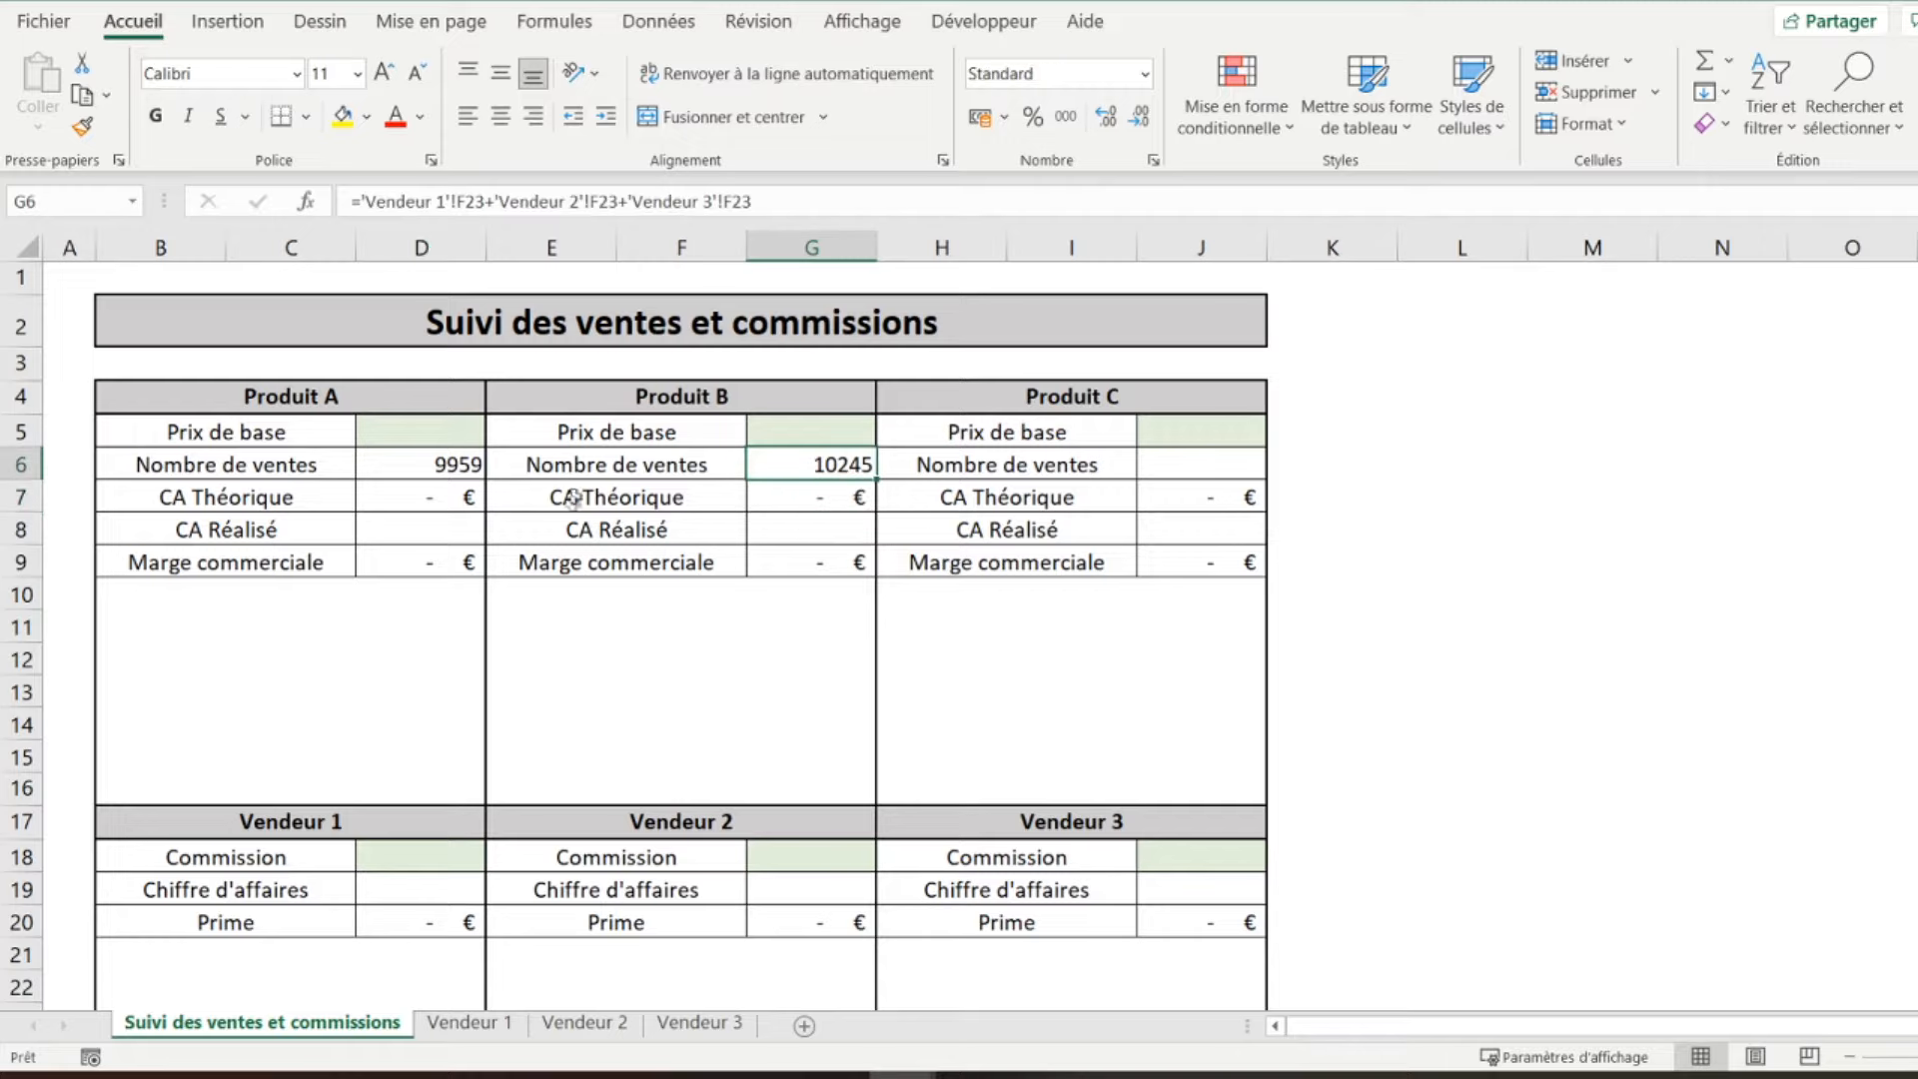
- In J6, calculate Produit C's Nombre de ventes by adding cell J23 of the Vendeur 1, Vendeur 2 and Vendeur 3 sheets
click(1182, 466)
text(=)
click(467, 1022)
click(1388, 896)
text(+)
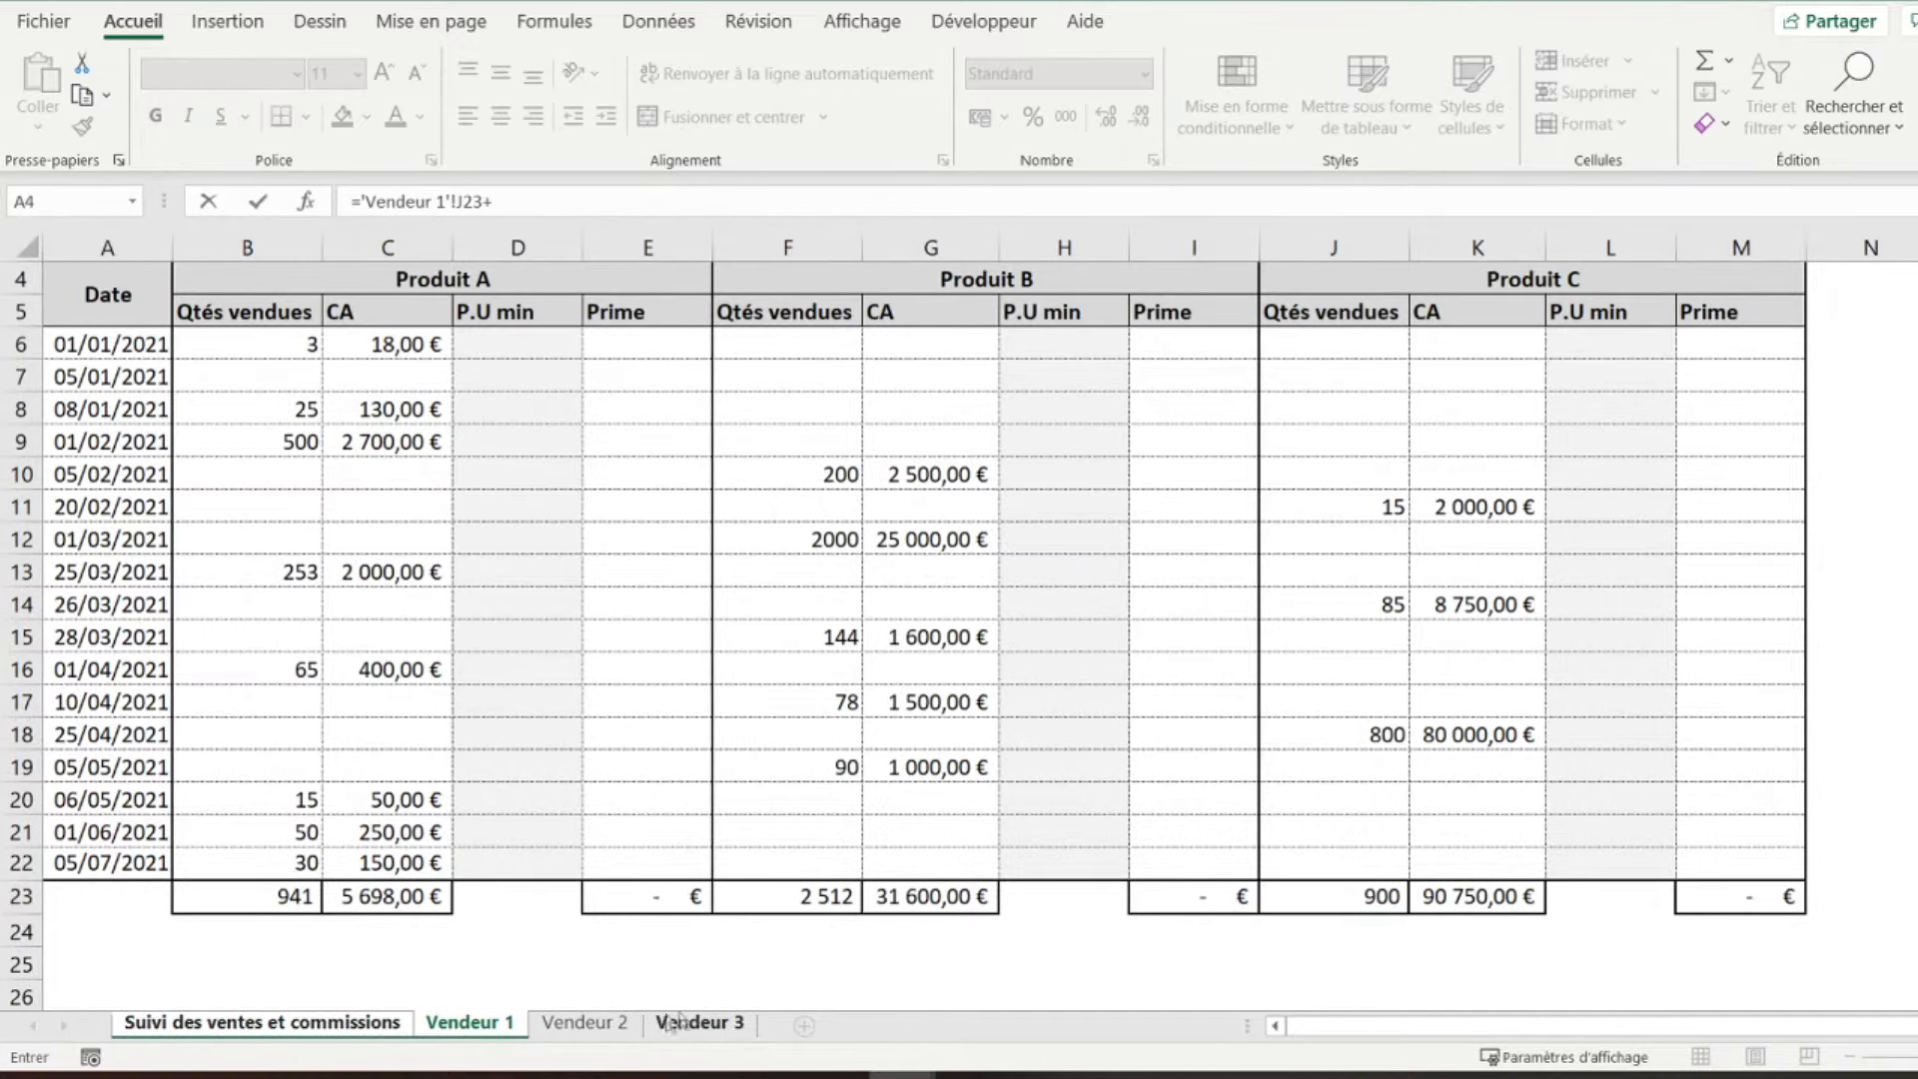
click(585, 1022)
click(1327, 798)
text(+)
click(700, 1023)
click(1350, 802)
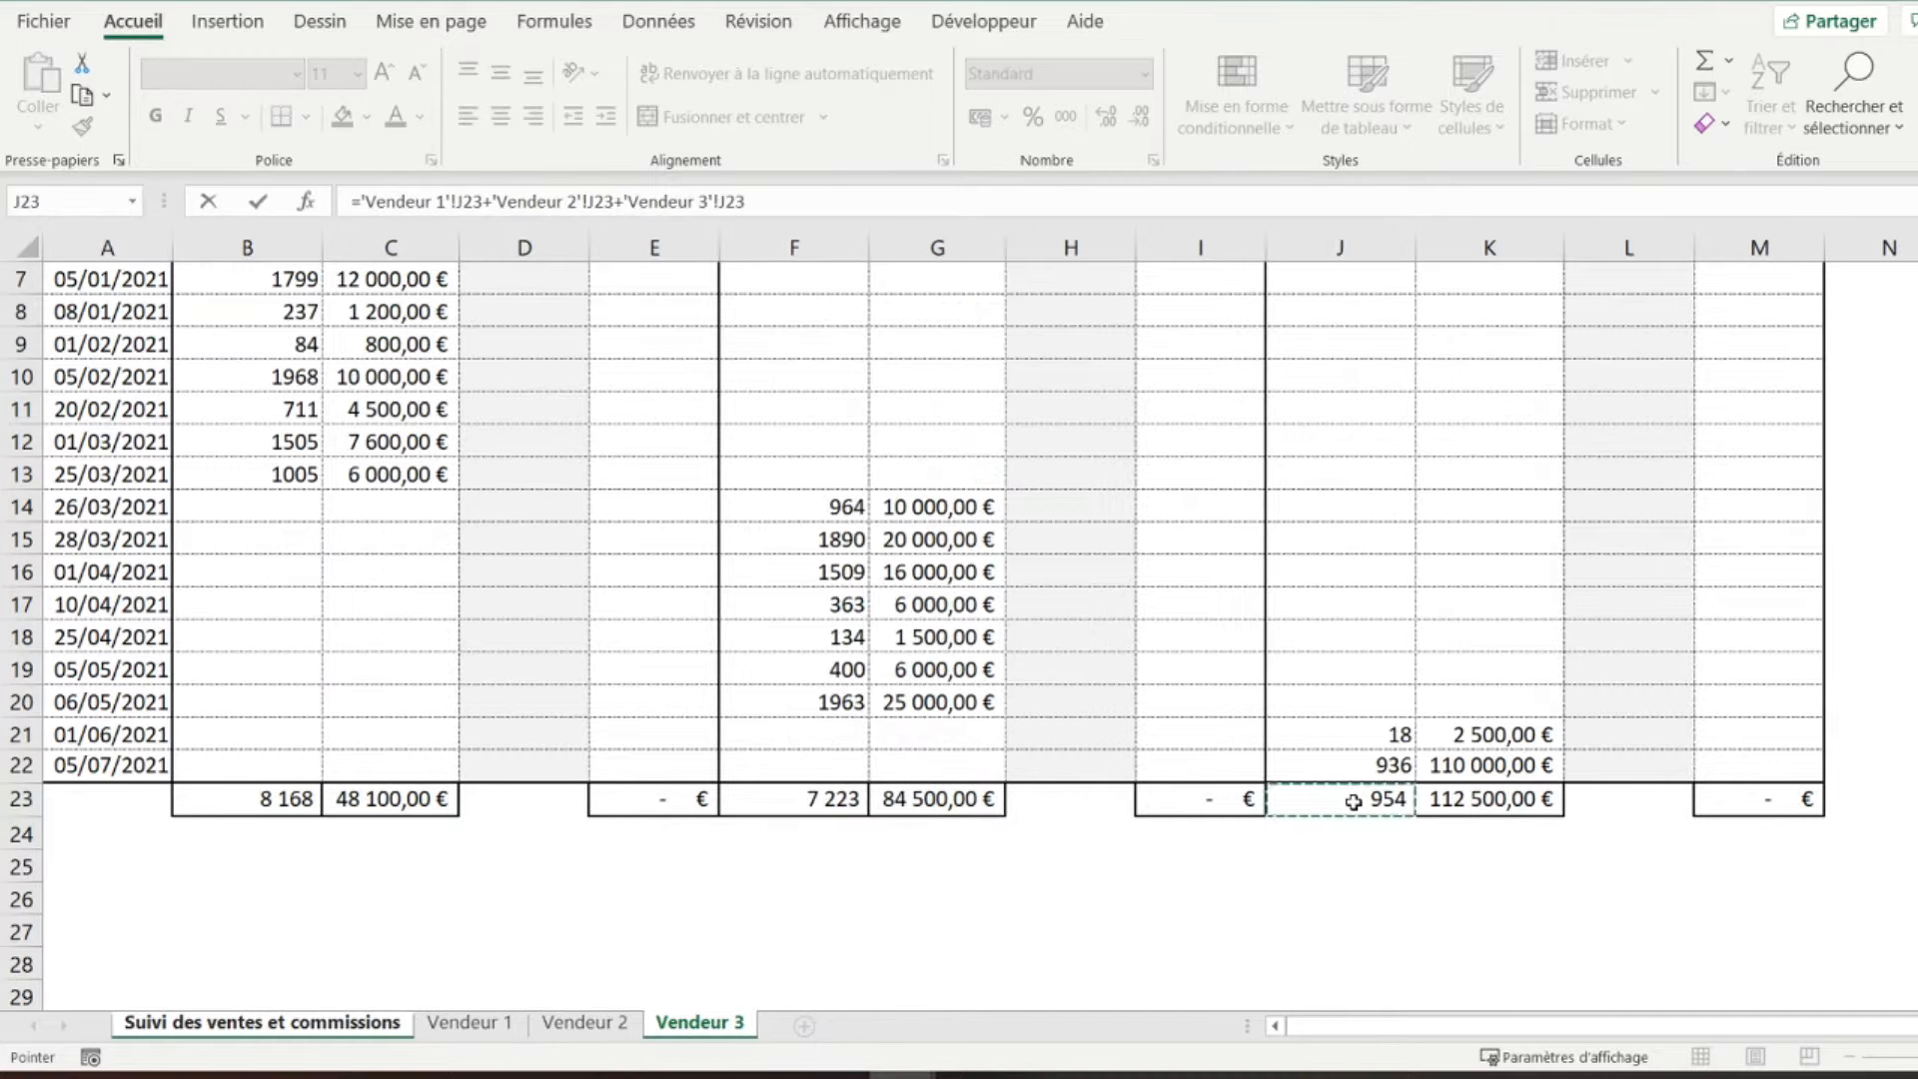
key(Return)
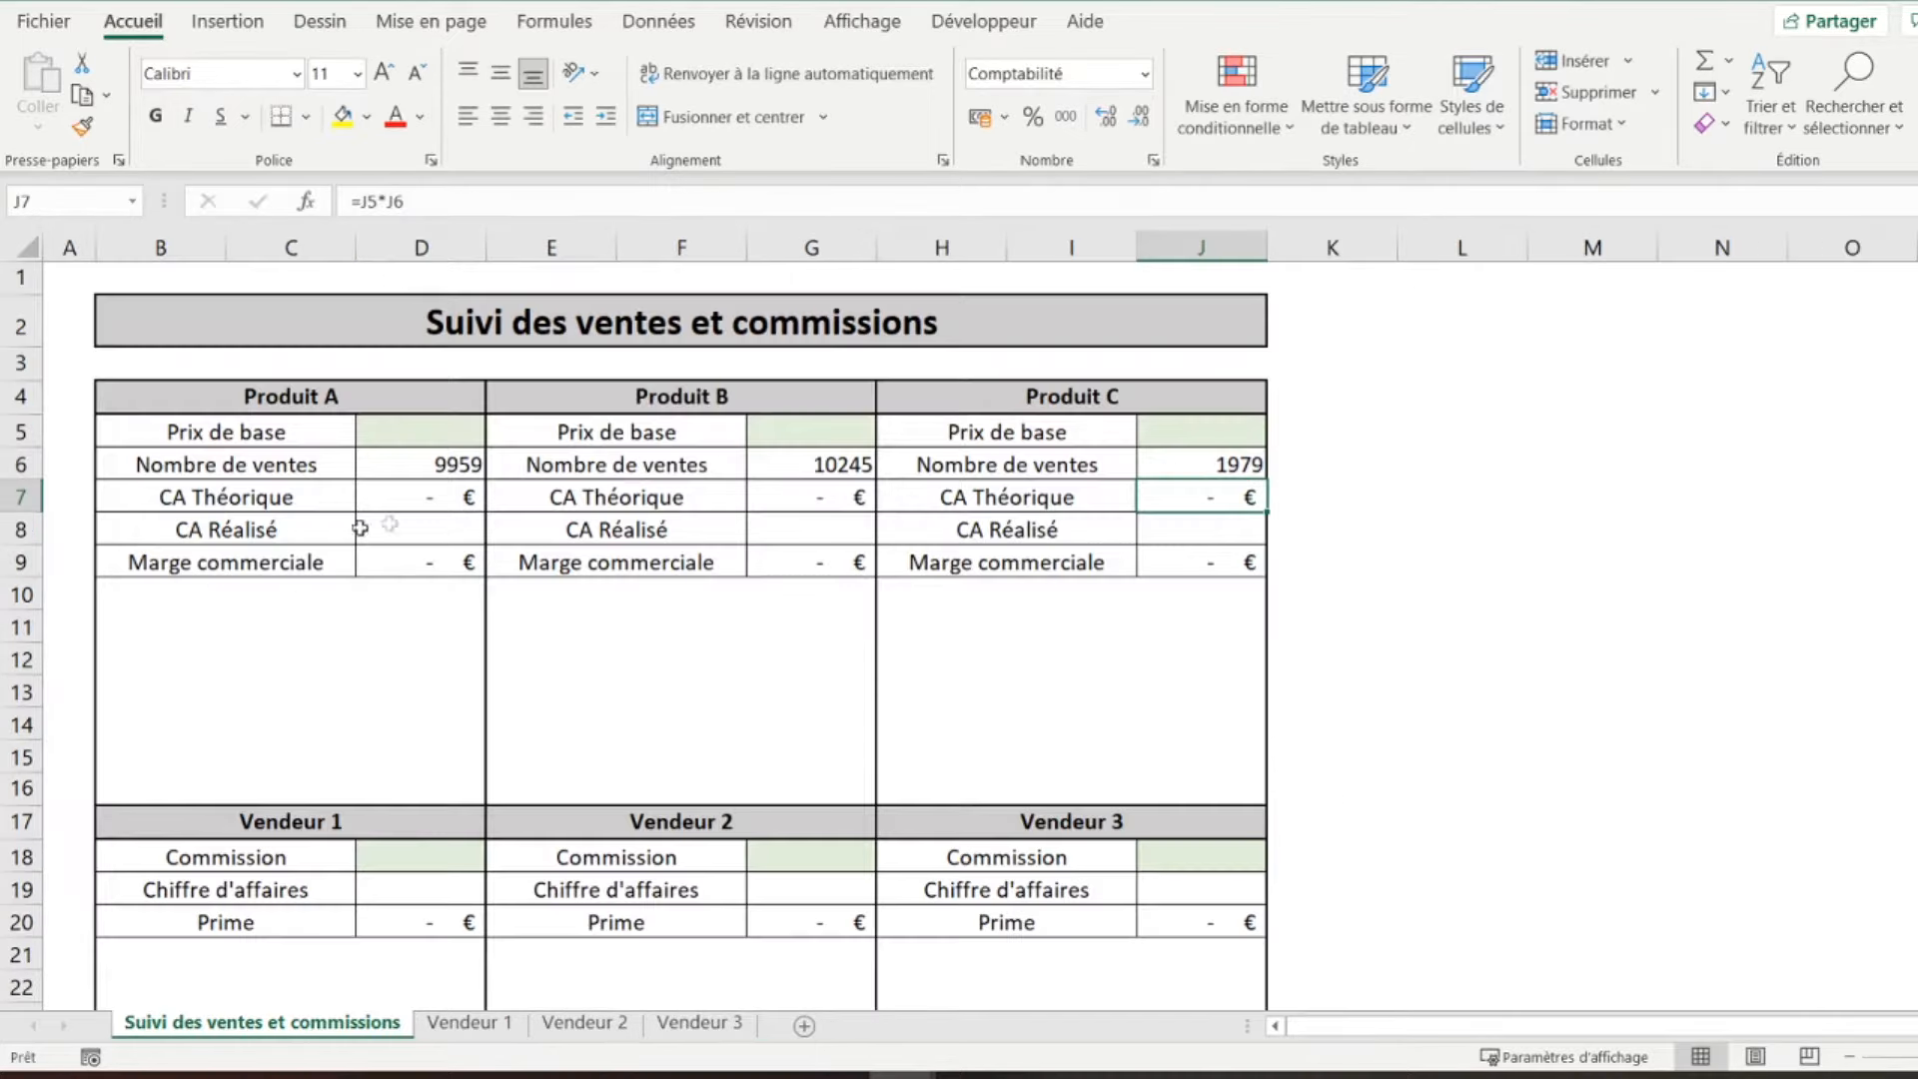
- In D8, calculate Produit A's CA Réalisé by adding cell C23 of the Vendeur 1, Vendeur 2 and Vendeur 3 sheets
click(453, 534)
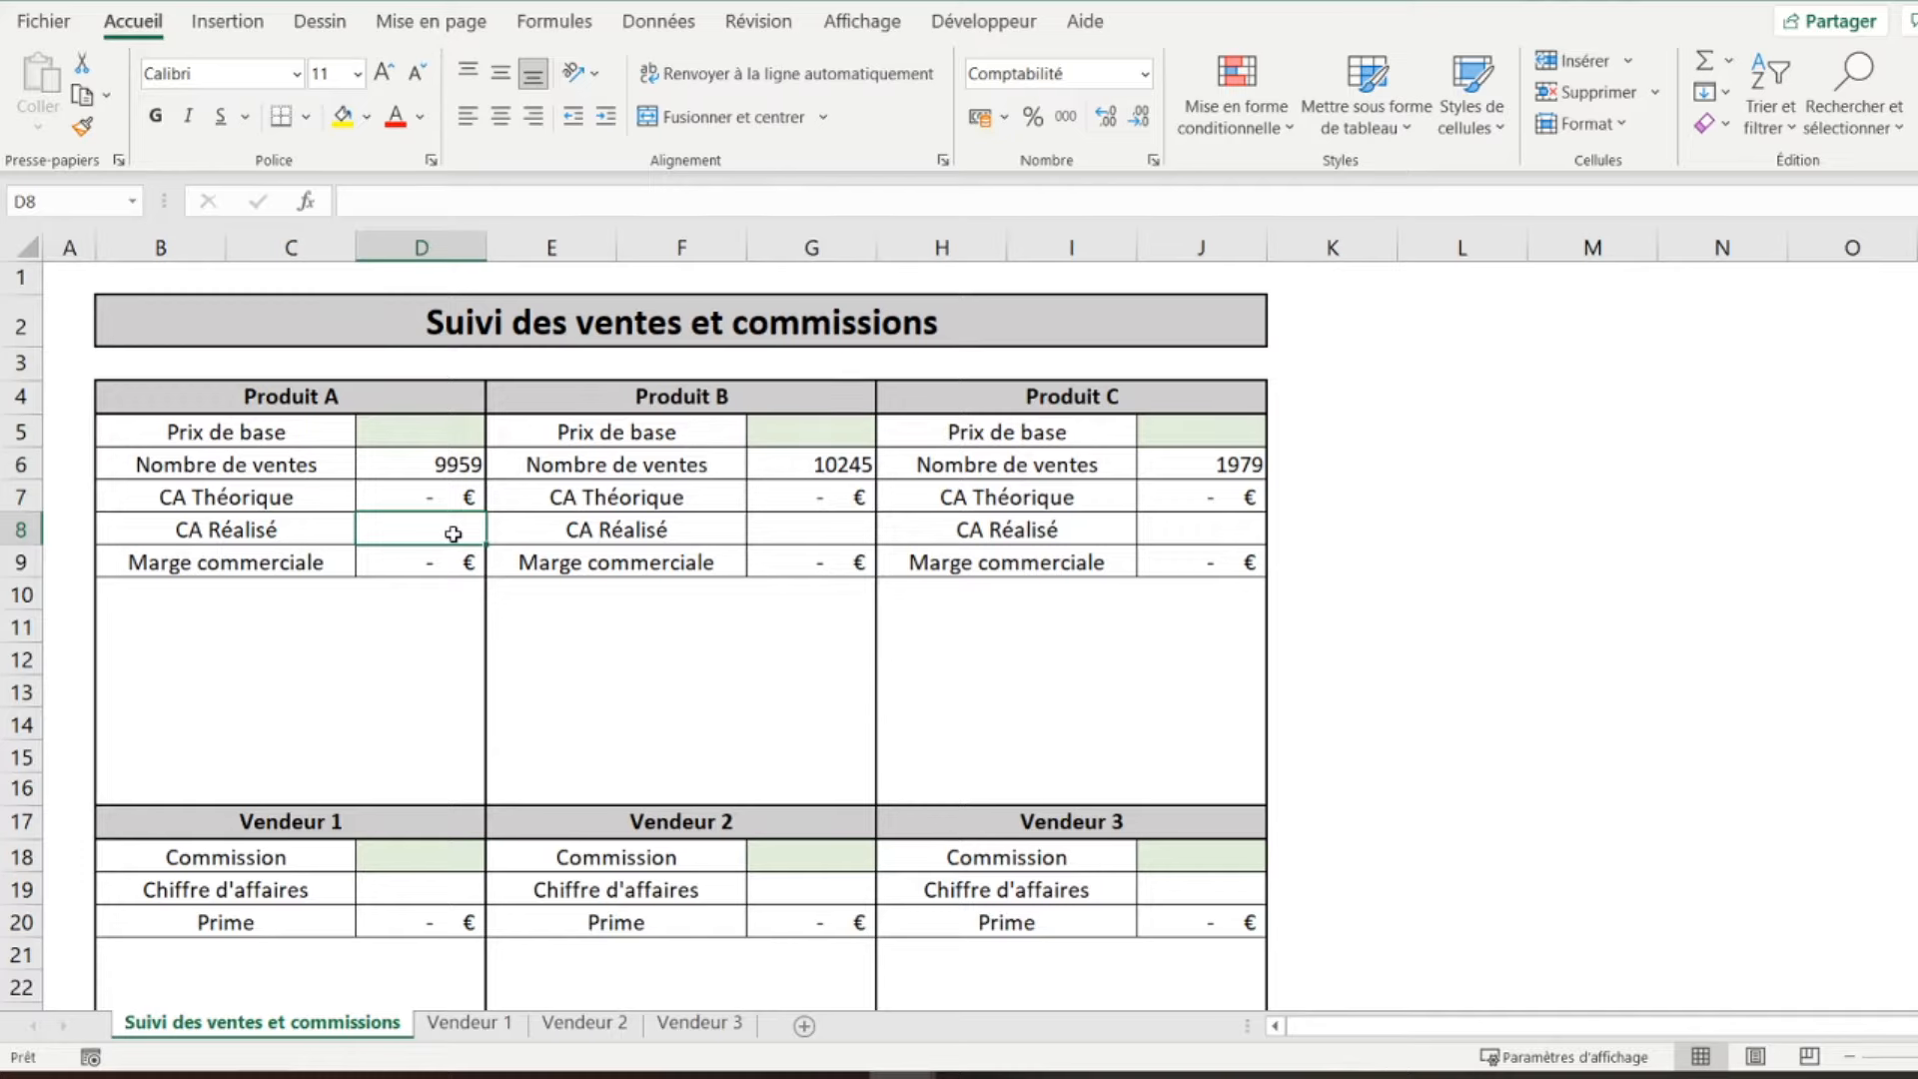
text(=)
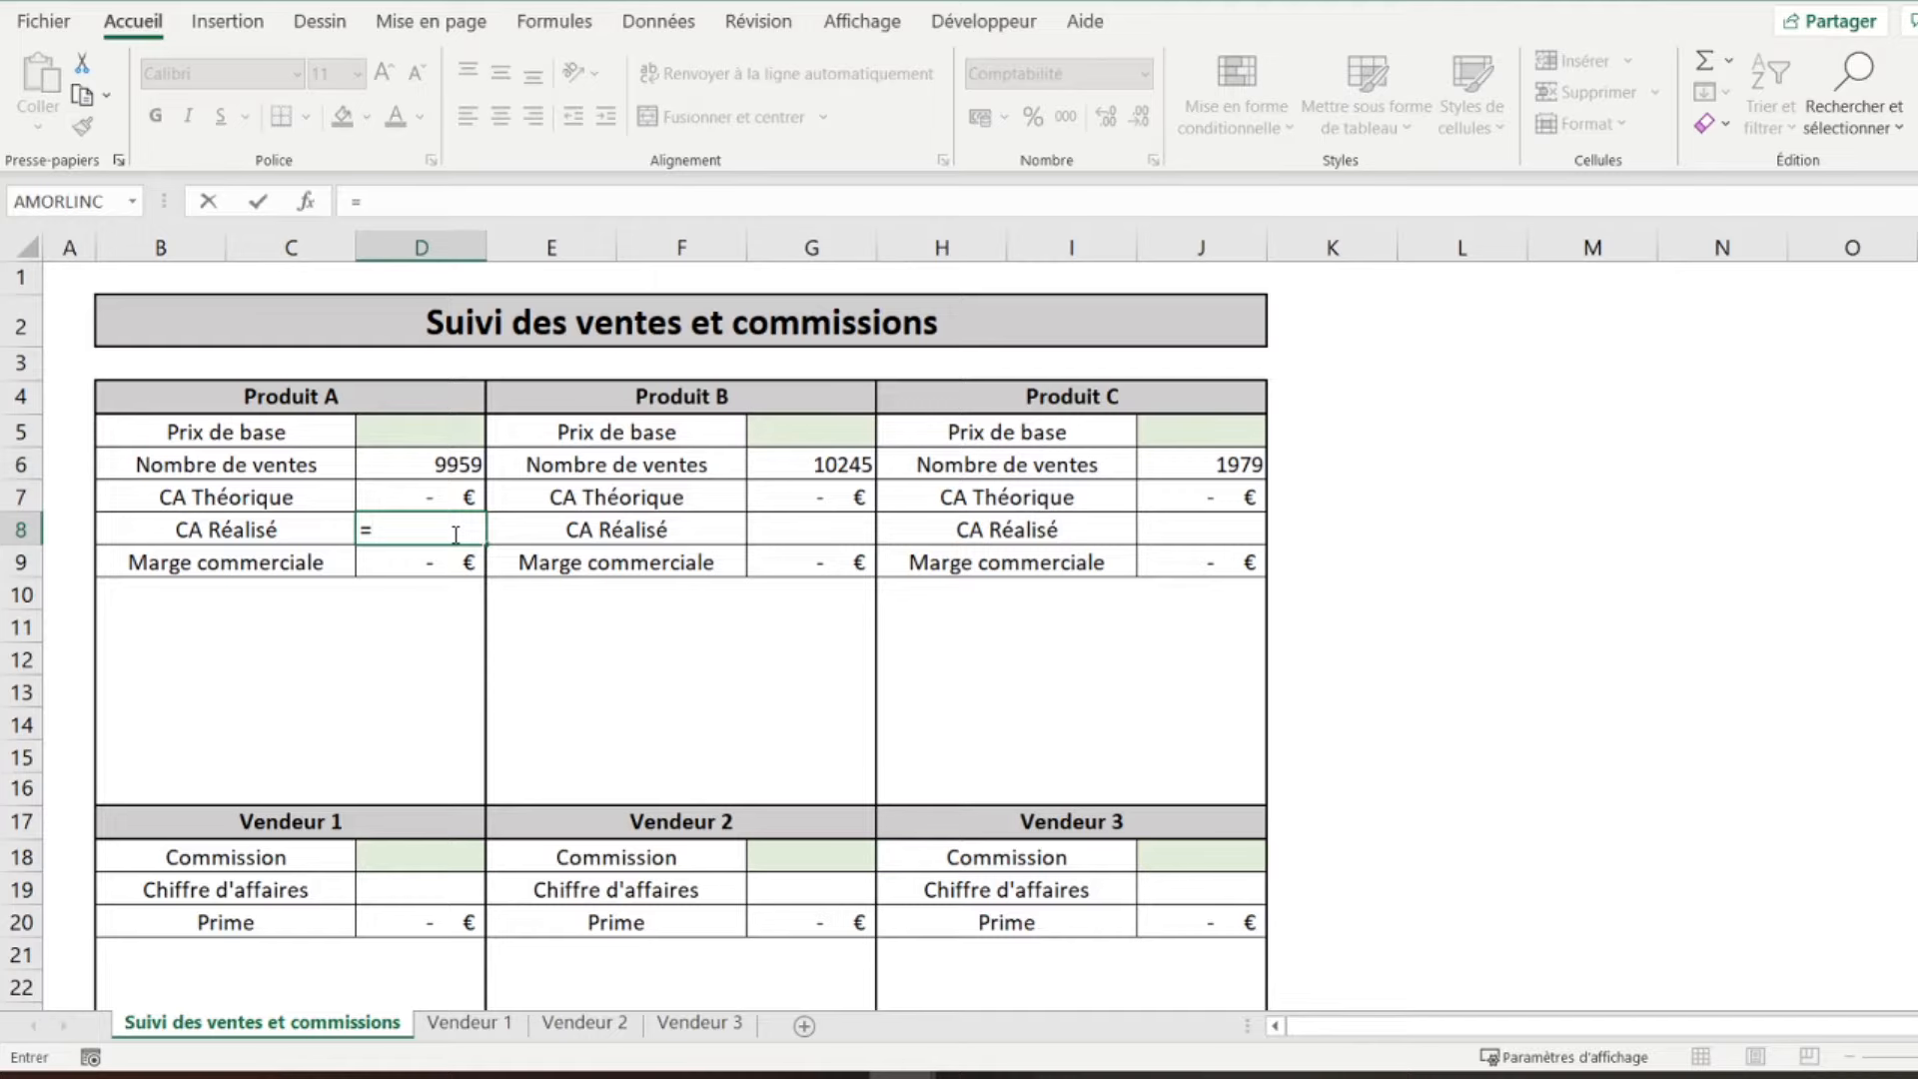
click(448, 1019)
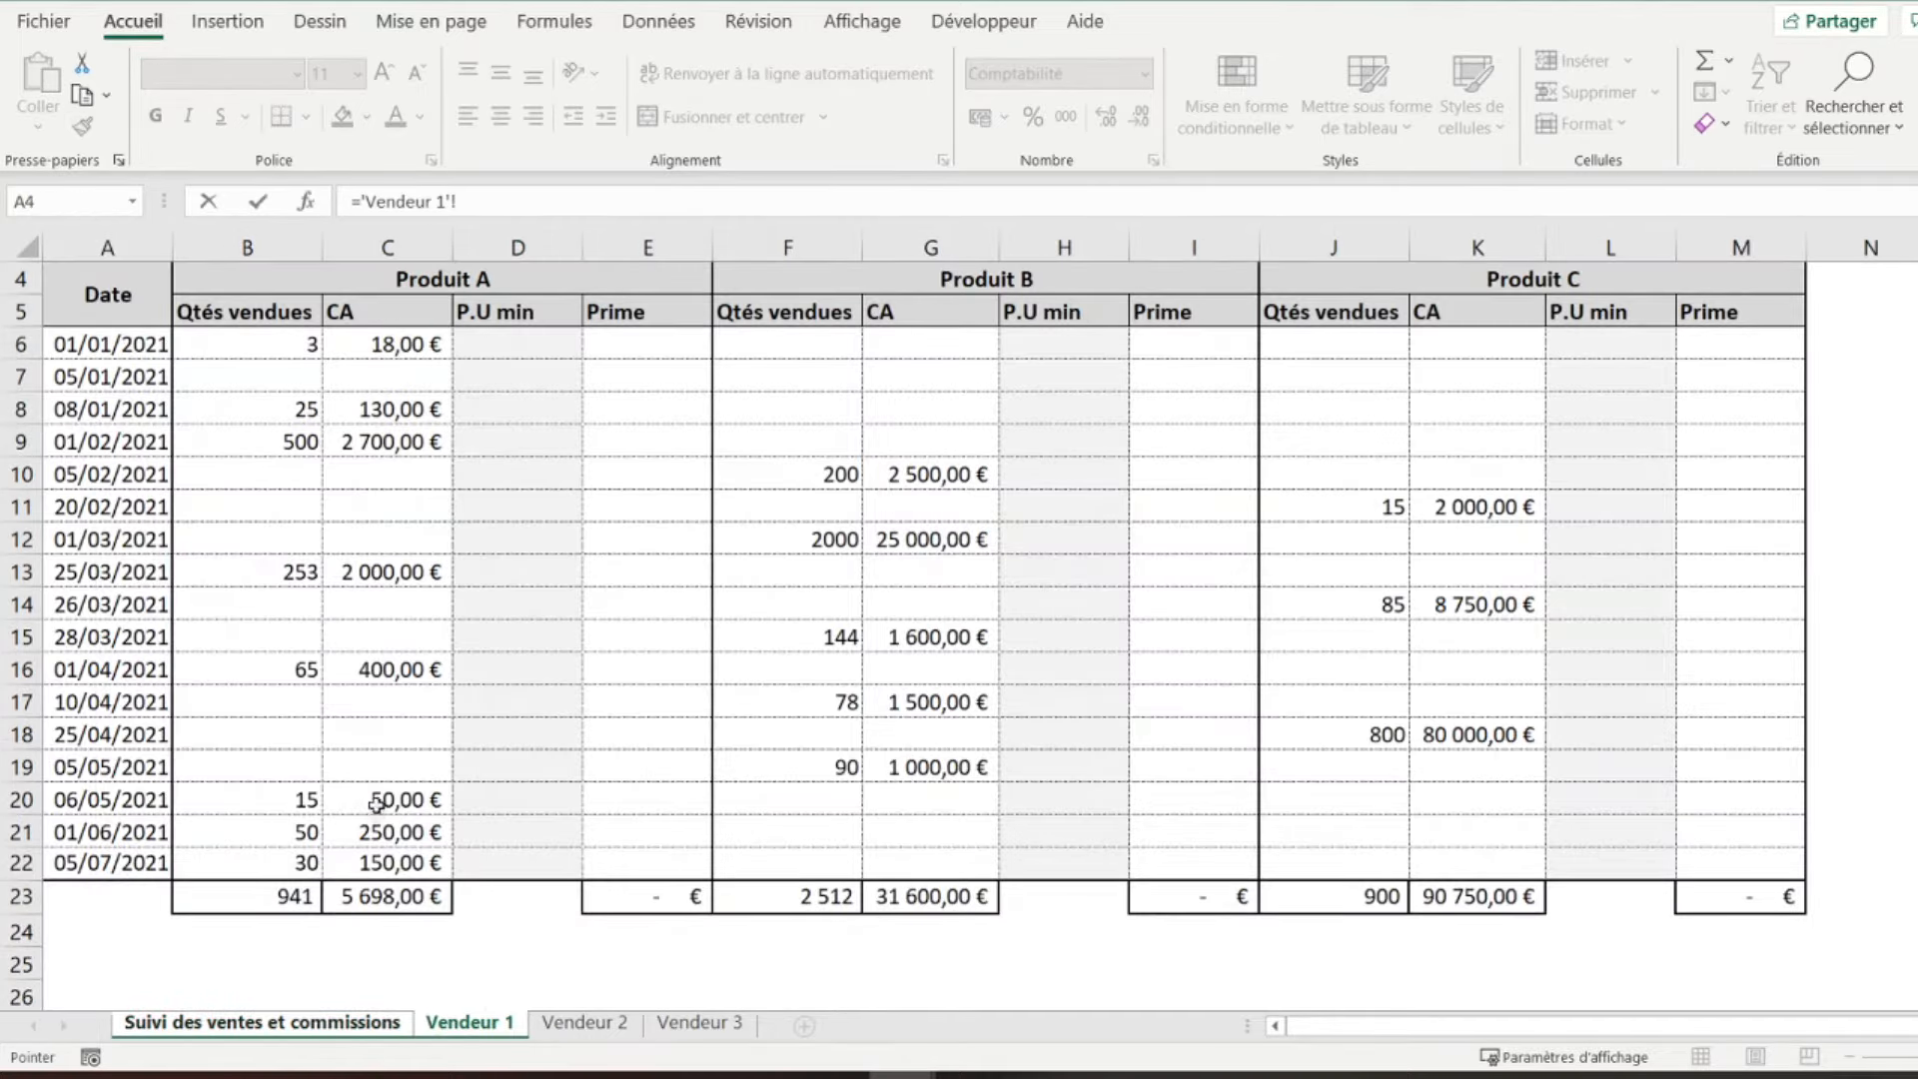
click(370, 897)
text(+)
click(585, 1021)
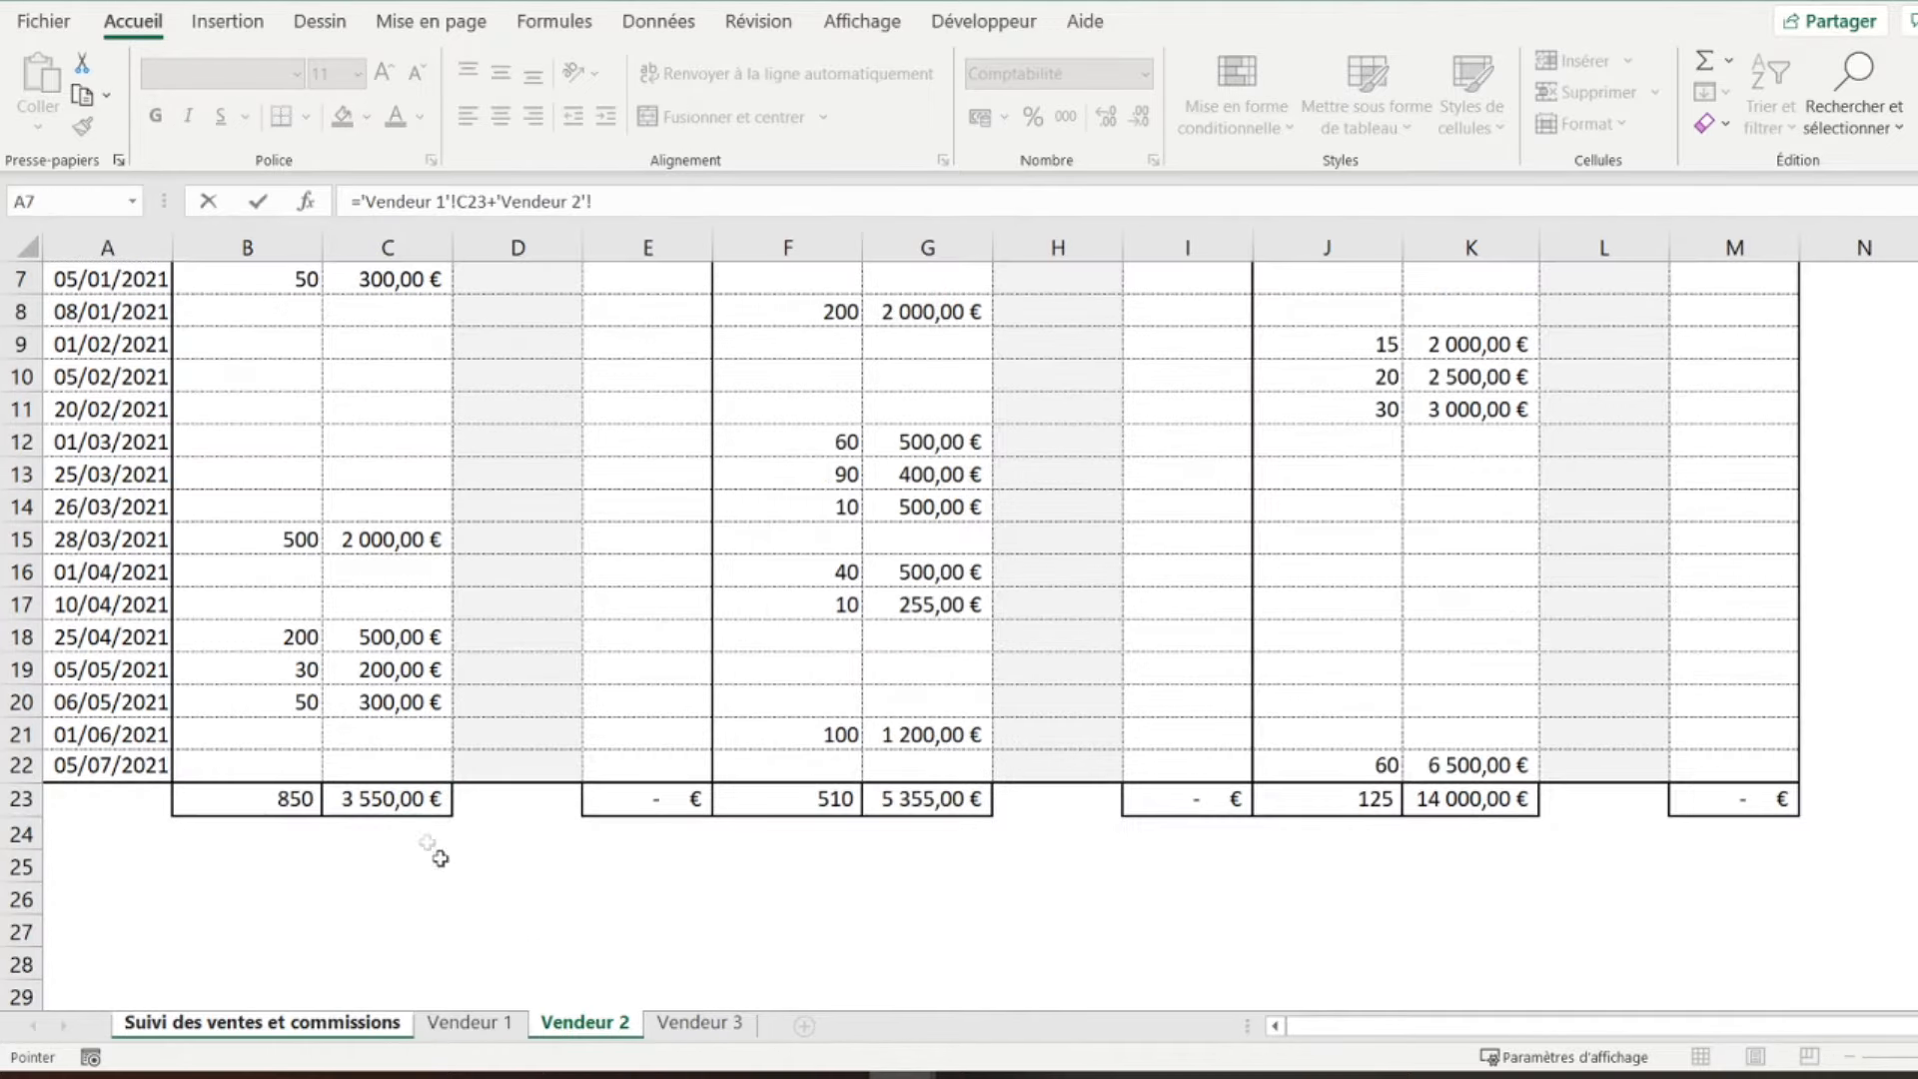
click(396, 807)
text(+)
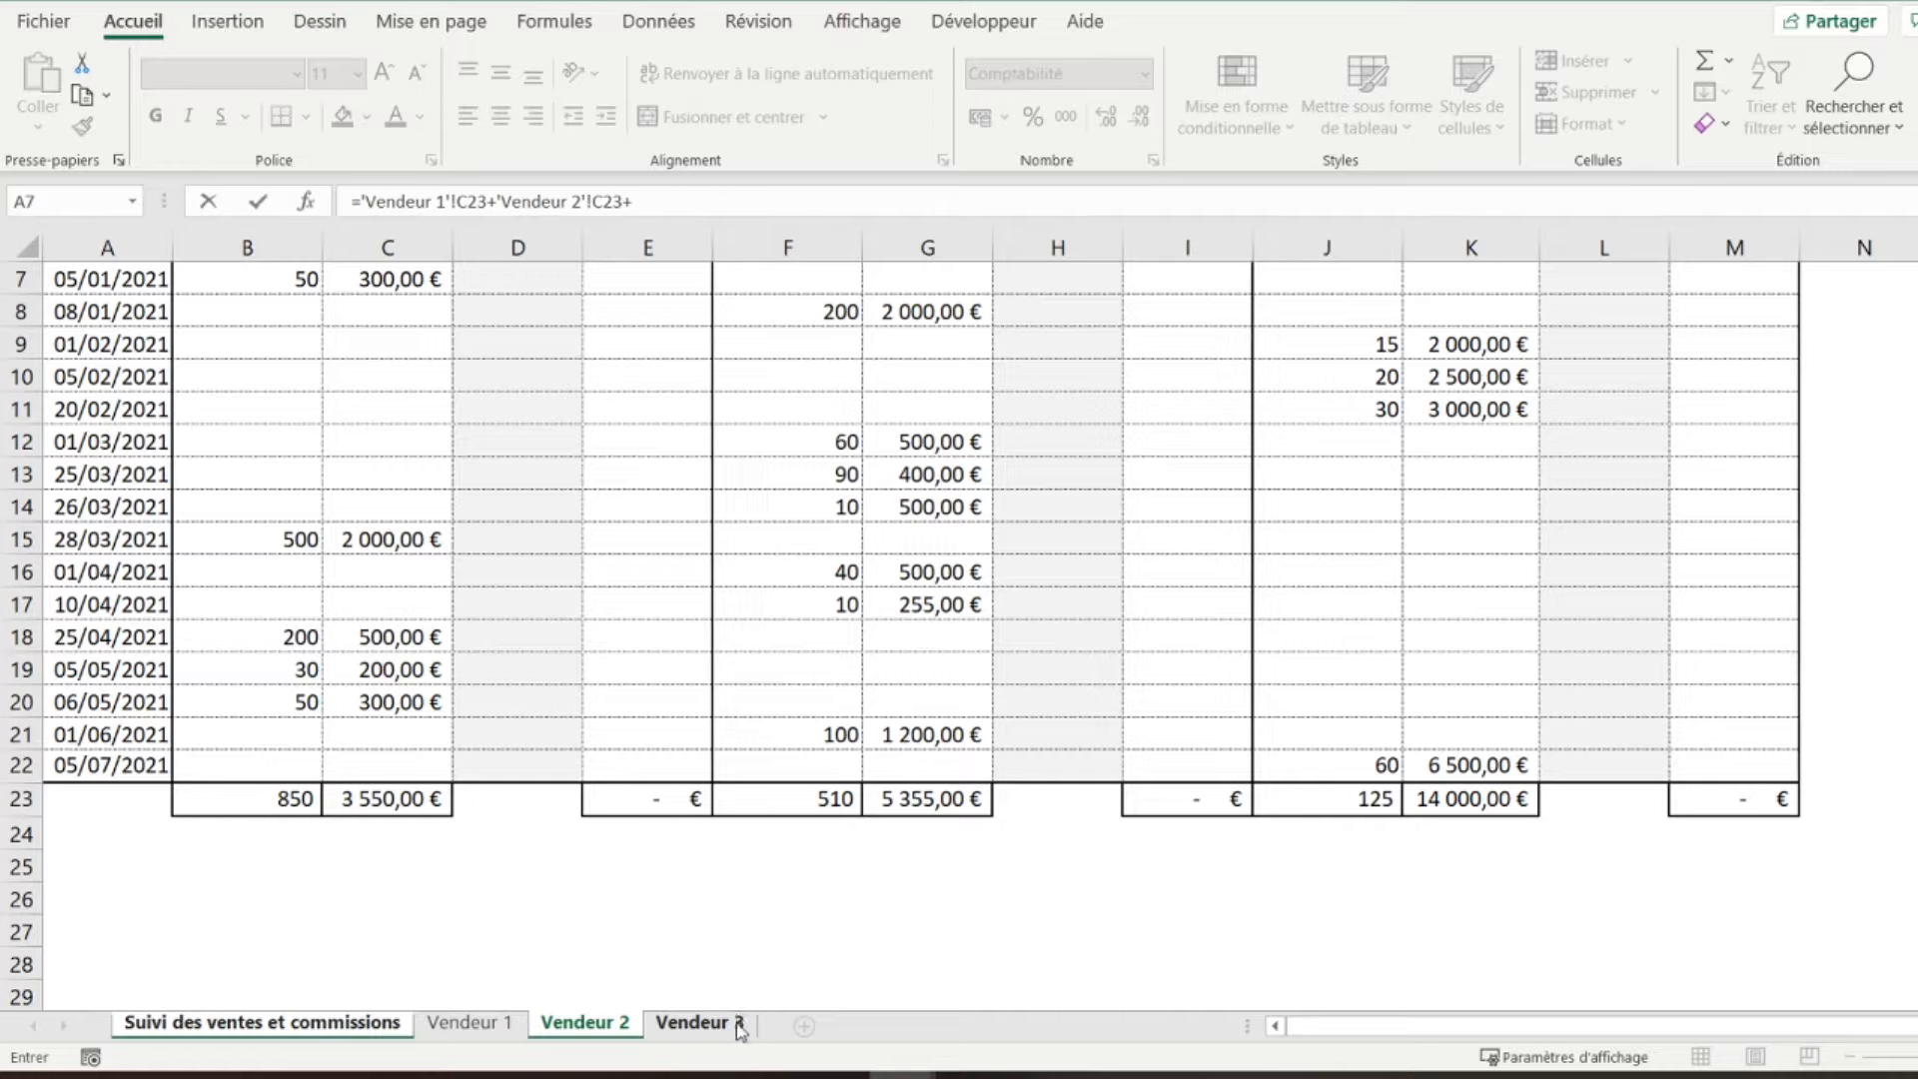
click(700, 1022)
click(396, 811)
key(Return)
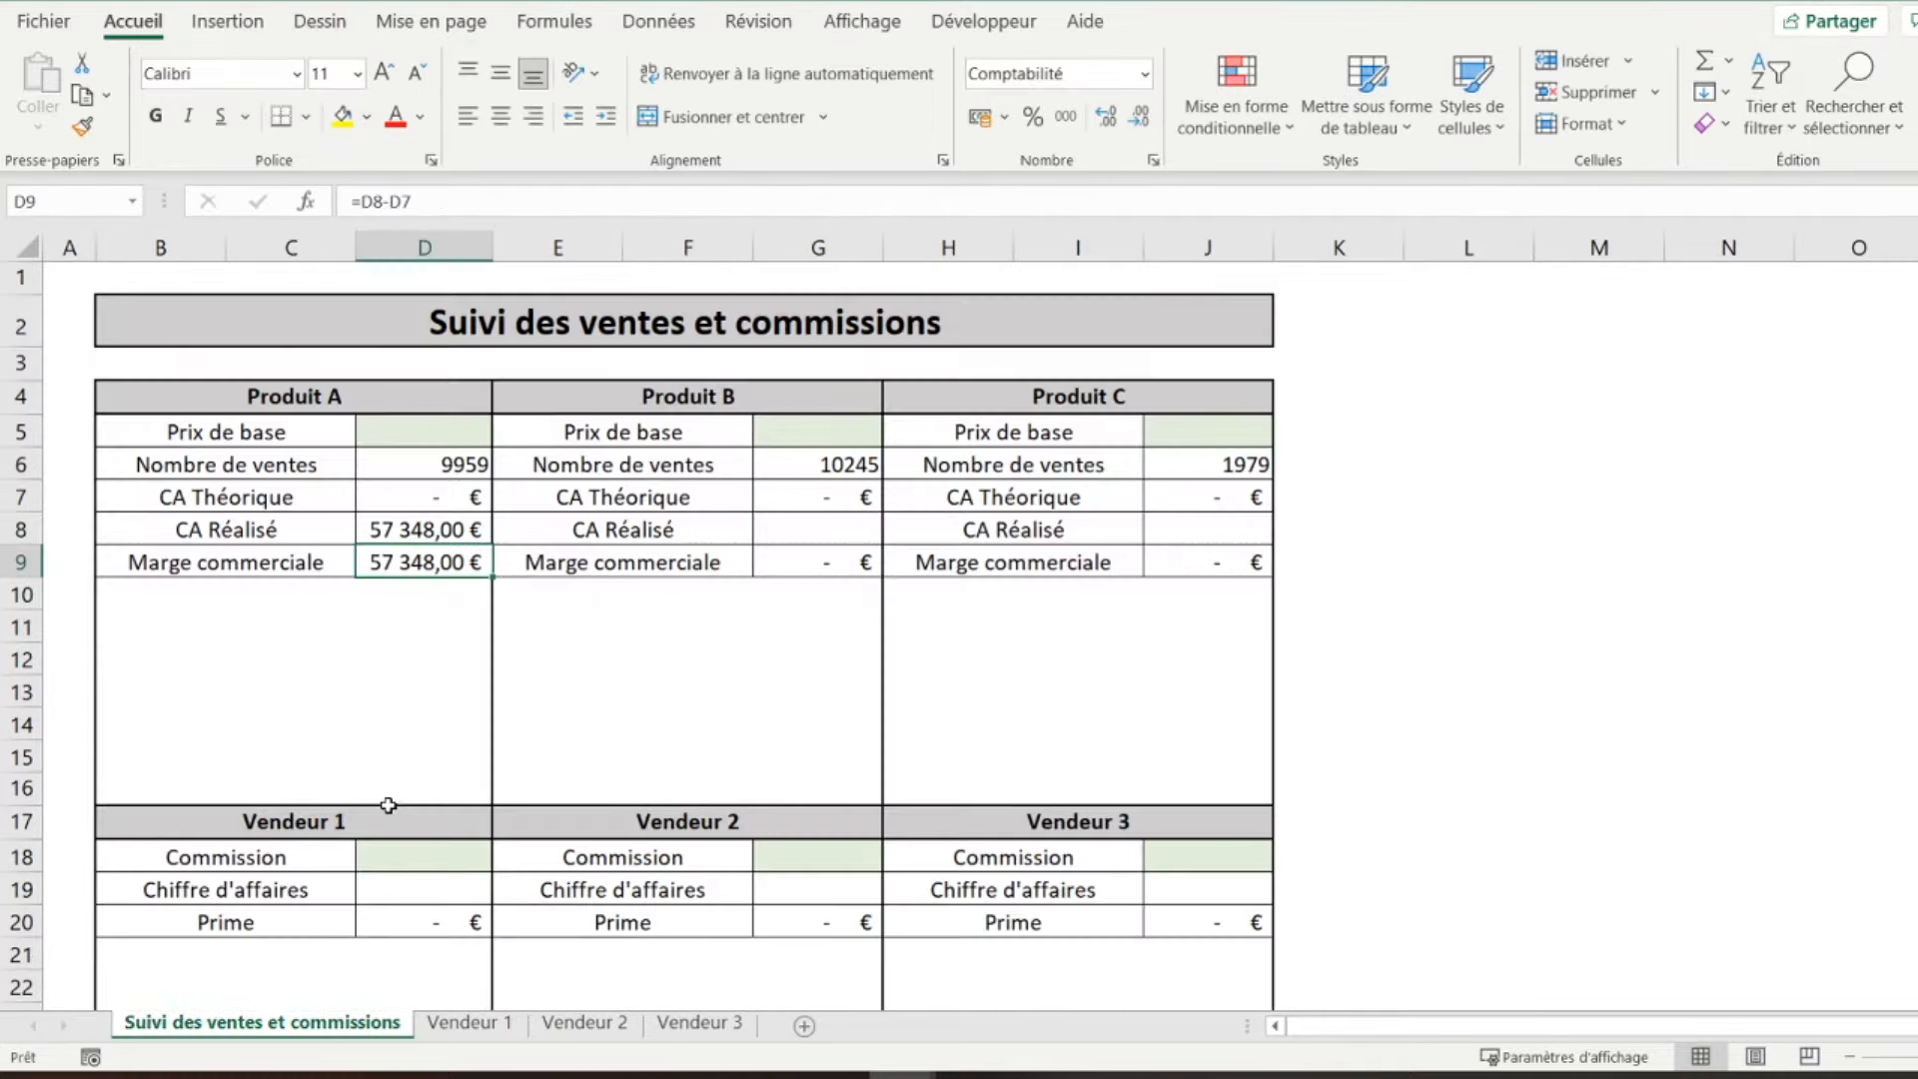
- In G8, try to calculate Produit B's CA Réalisé by adding cell G23 of the Vendeur 1, Vendeur 2 and Vendeur 3 sheets
key(Up)
key(Right)
key(Right)
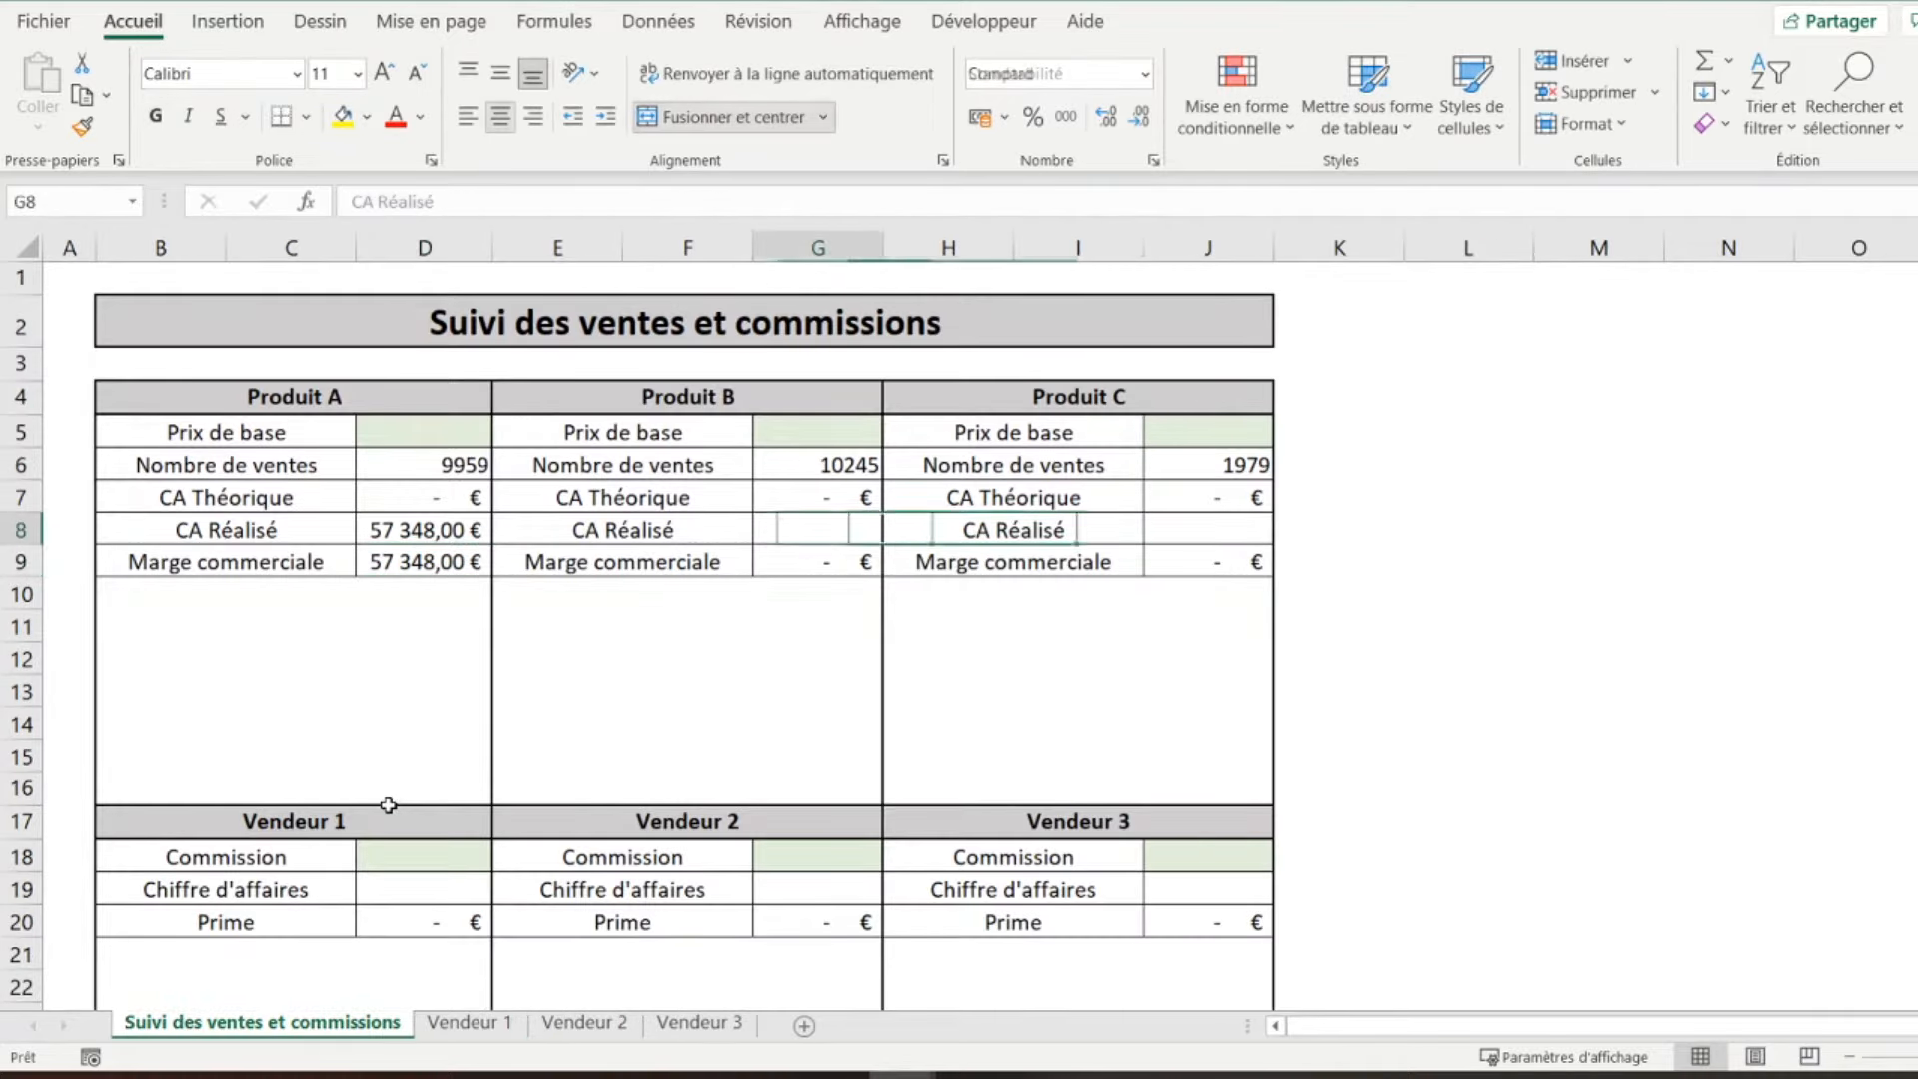
text(=)
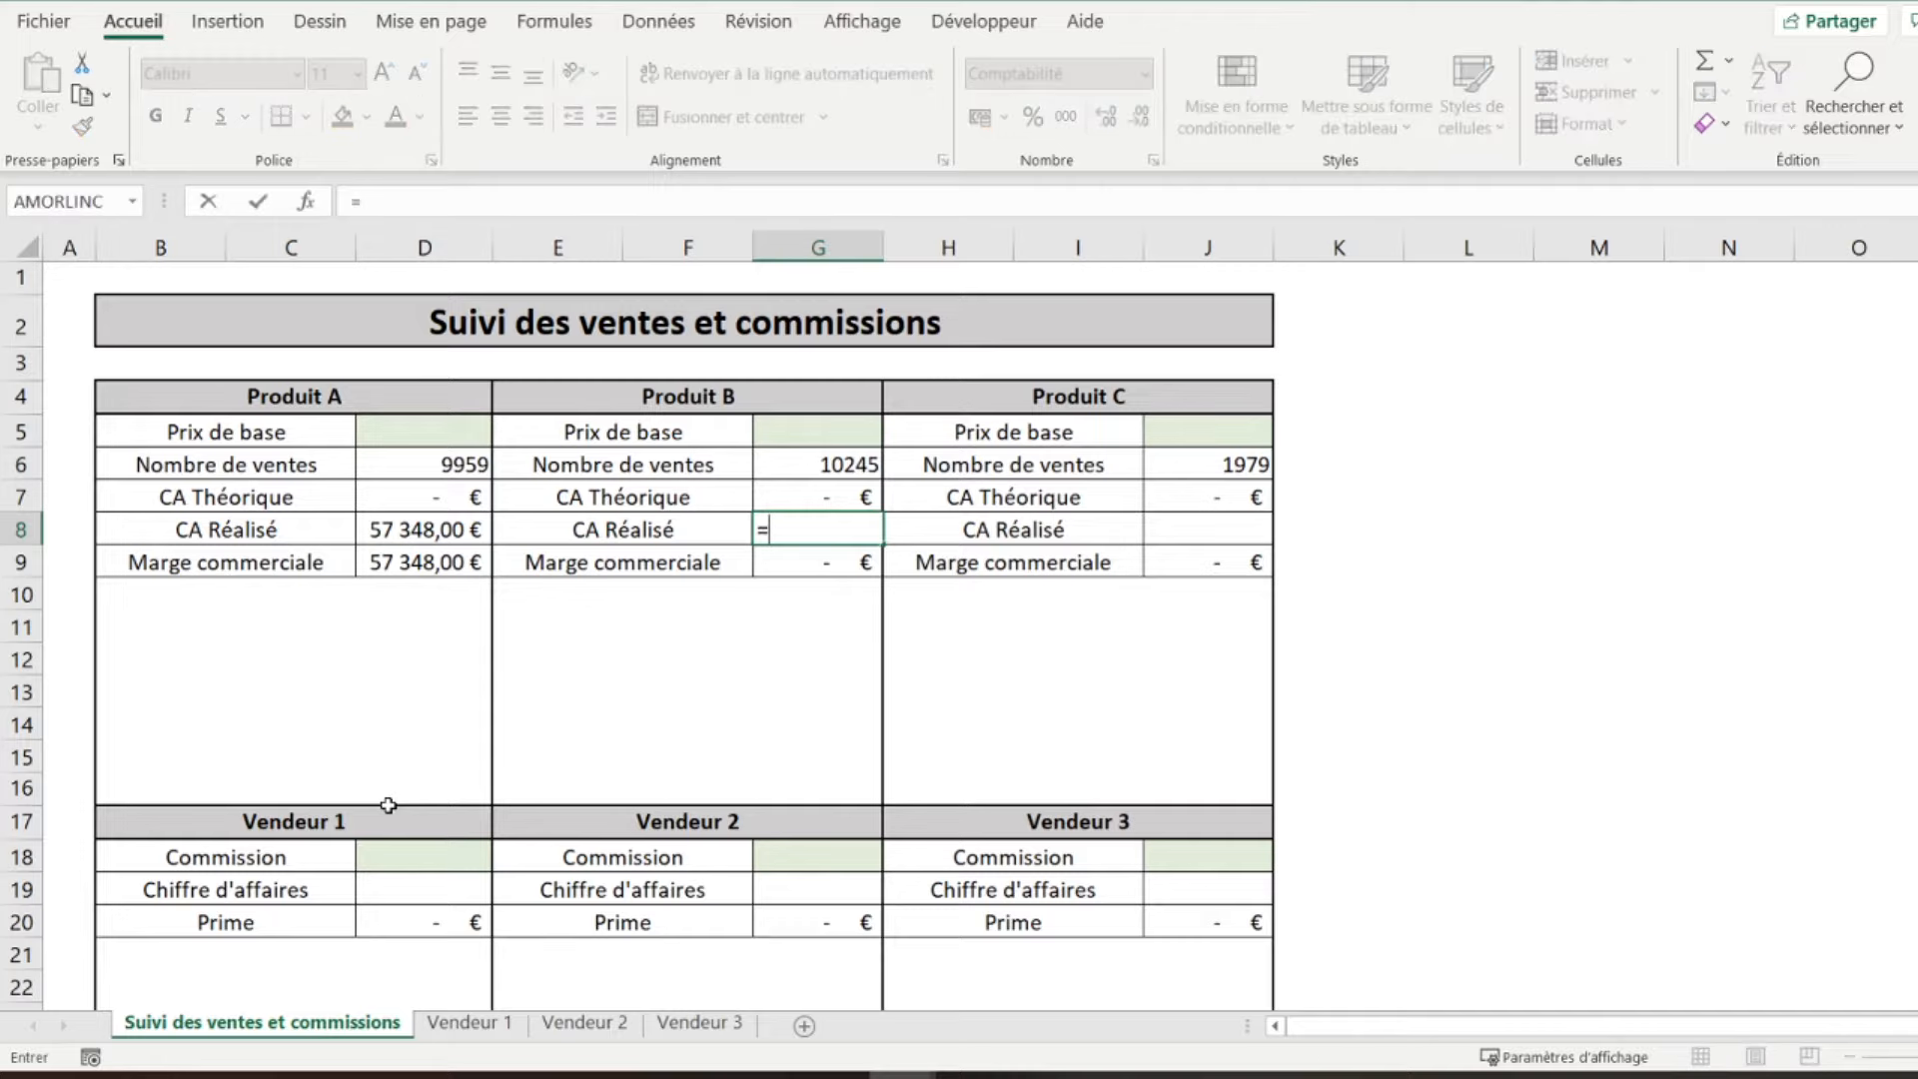
click(461, 1026)
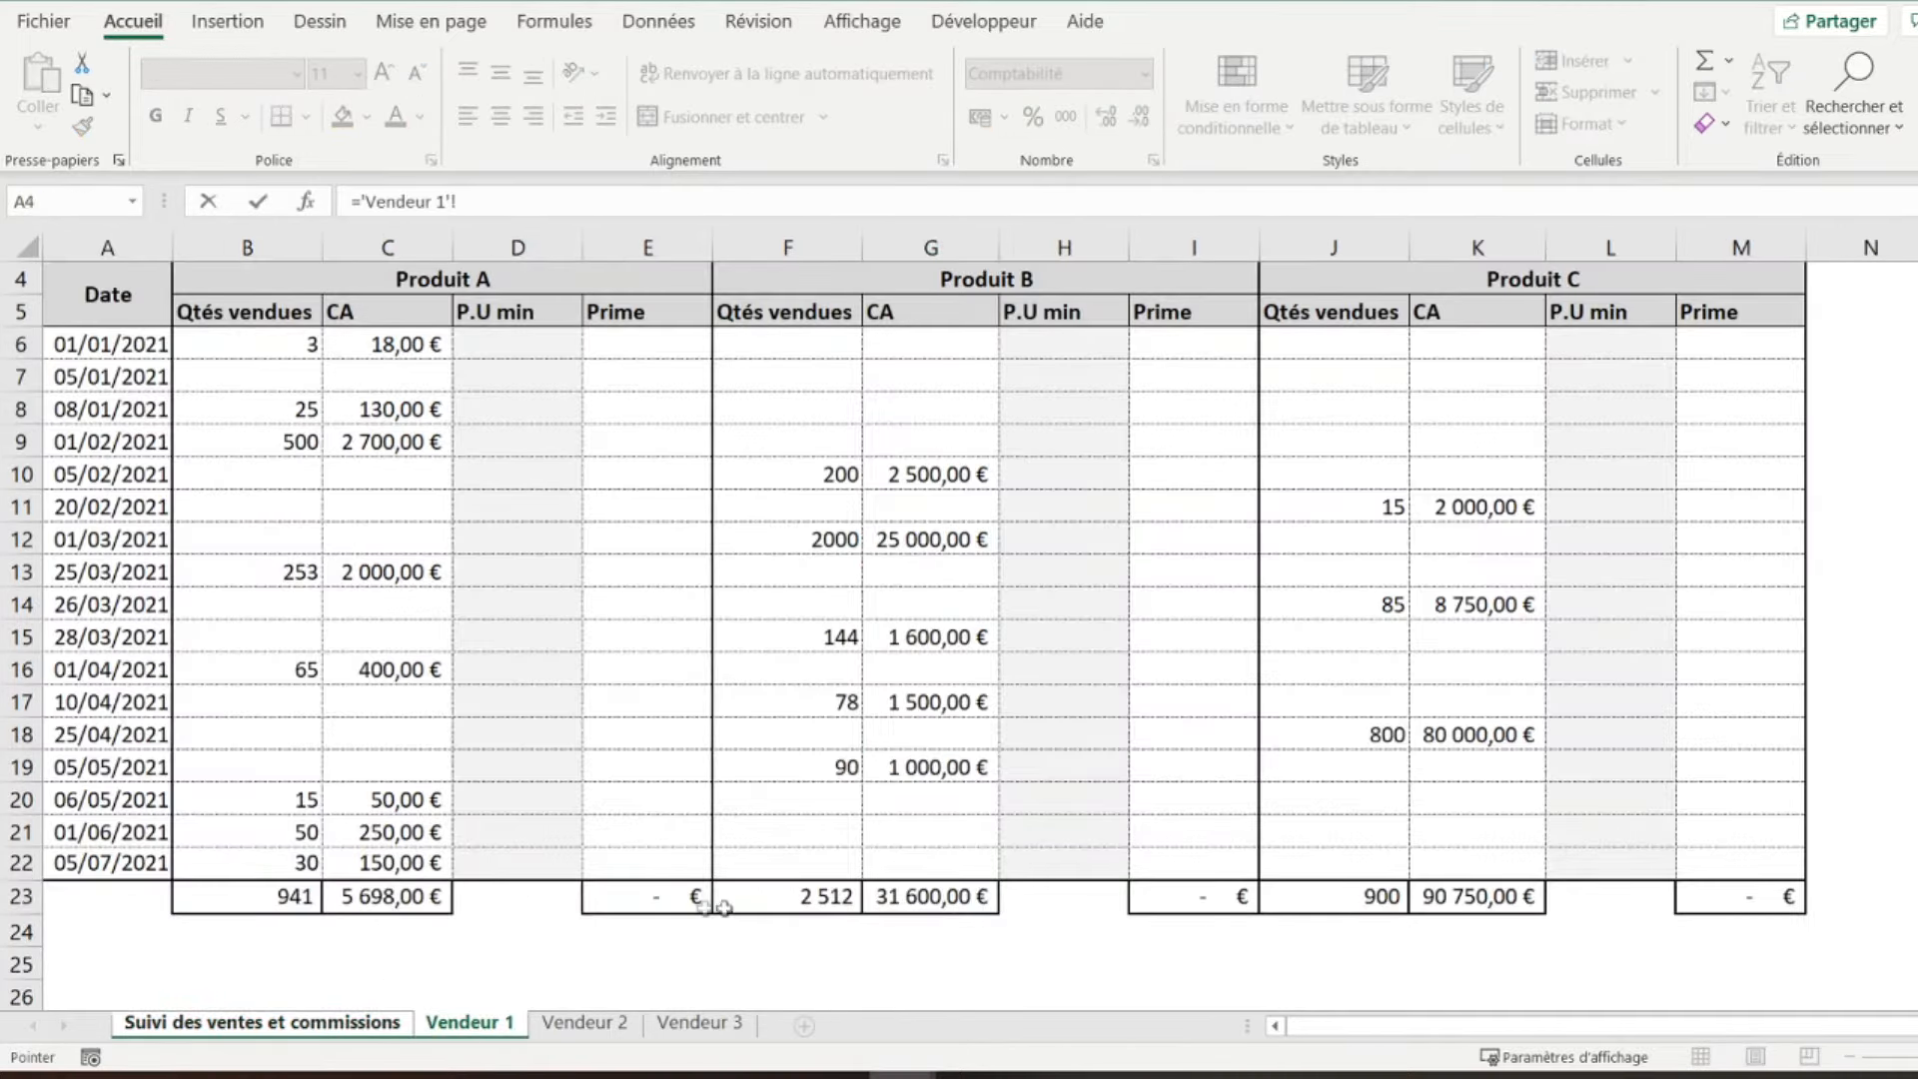
click(889, 899)
text(+)
click(597, 1023)
click(931, 802)
text(+)
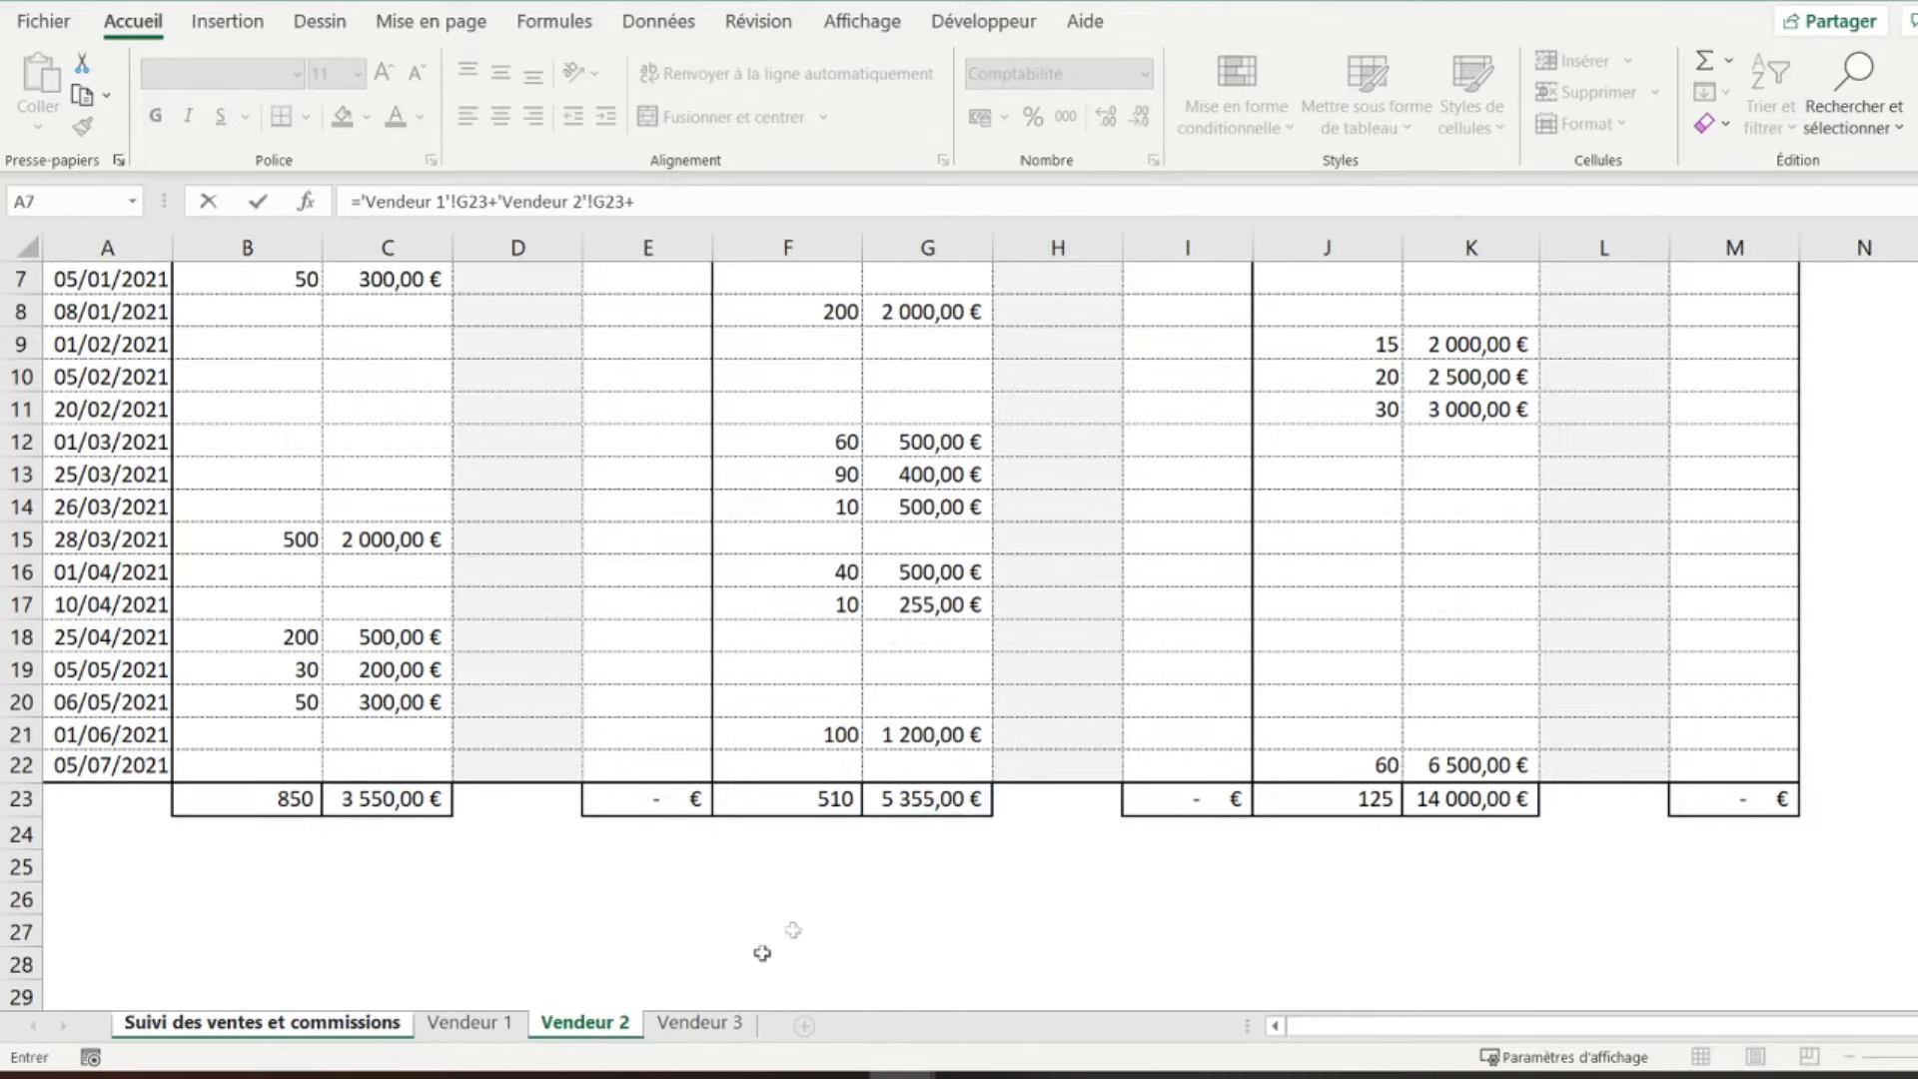
click(721, 1024)
click(916, 804)
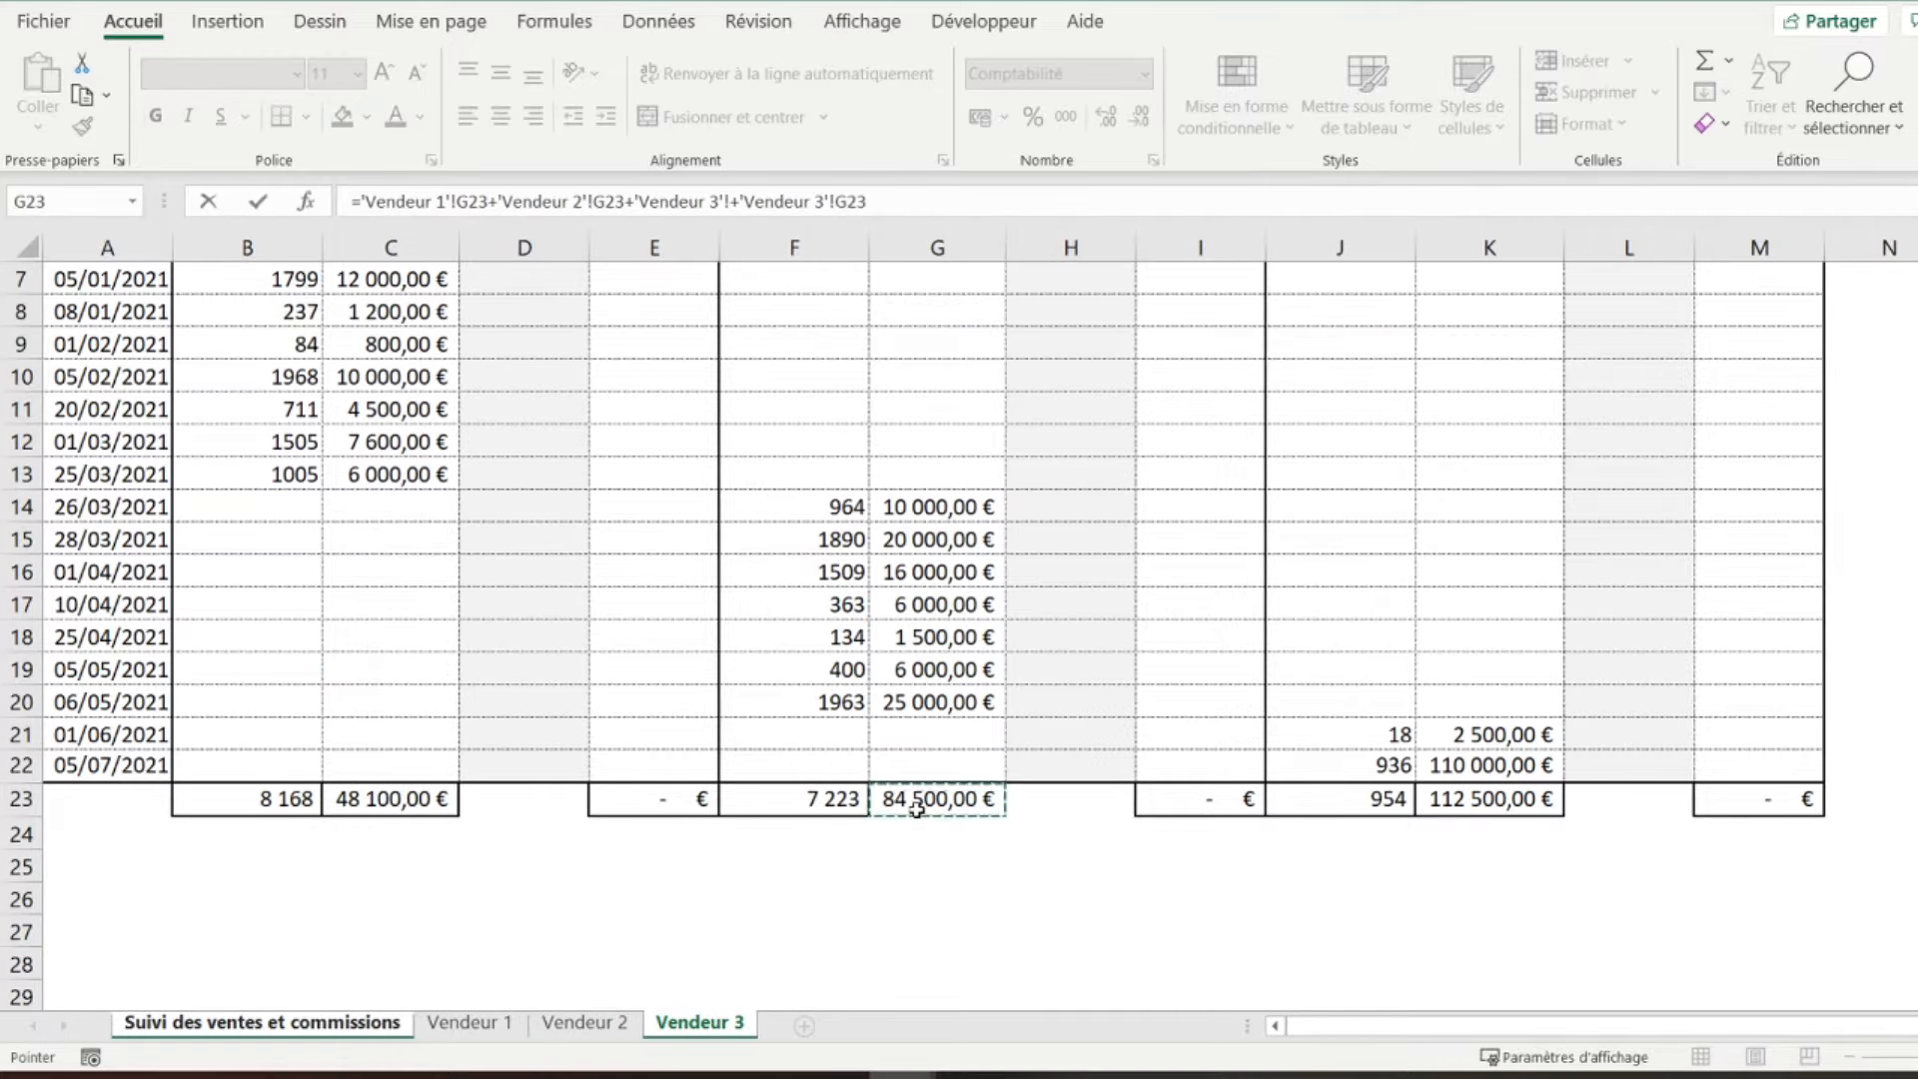
key(Return)
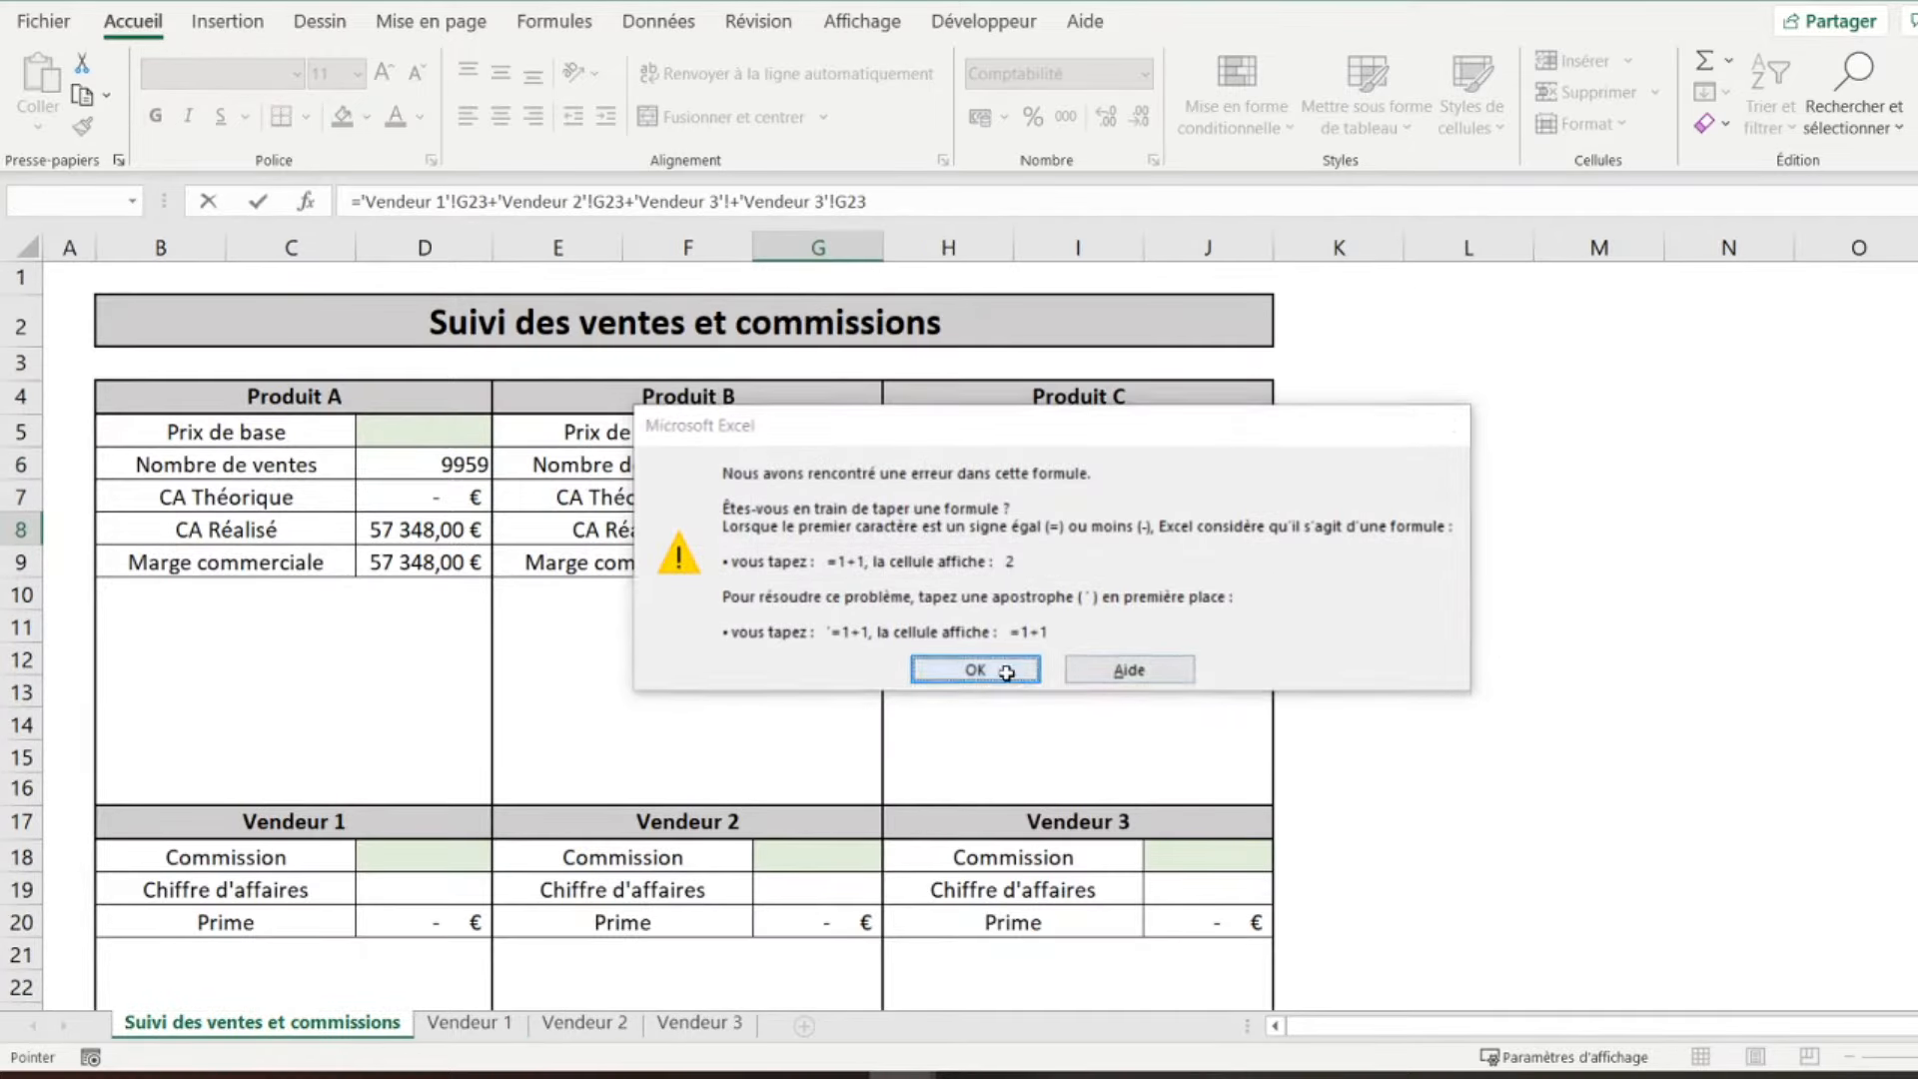
click(1004, 671)
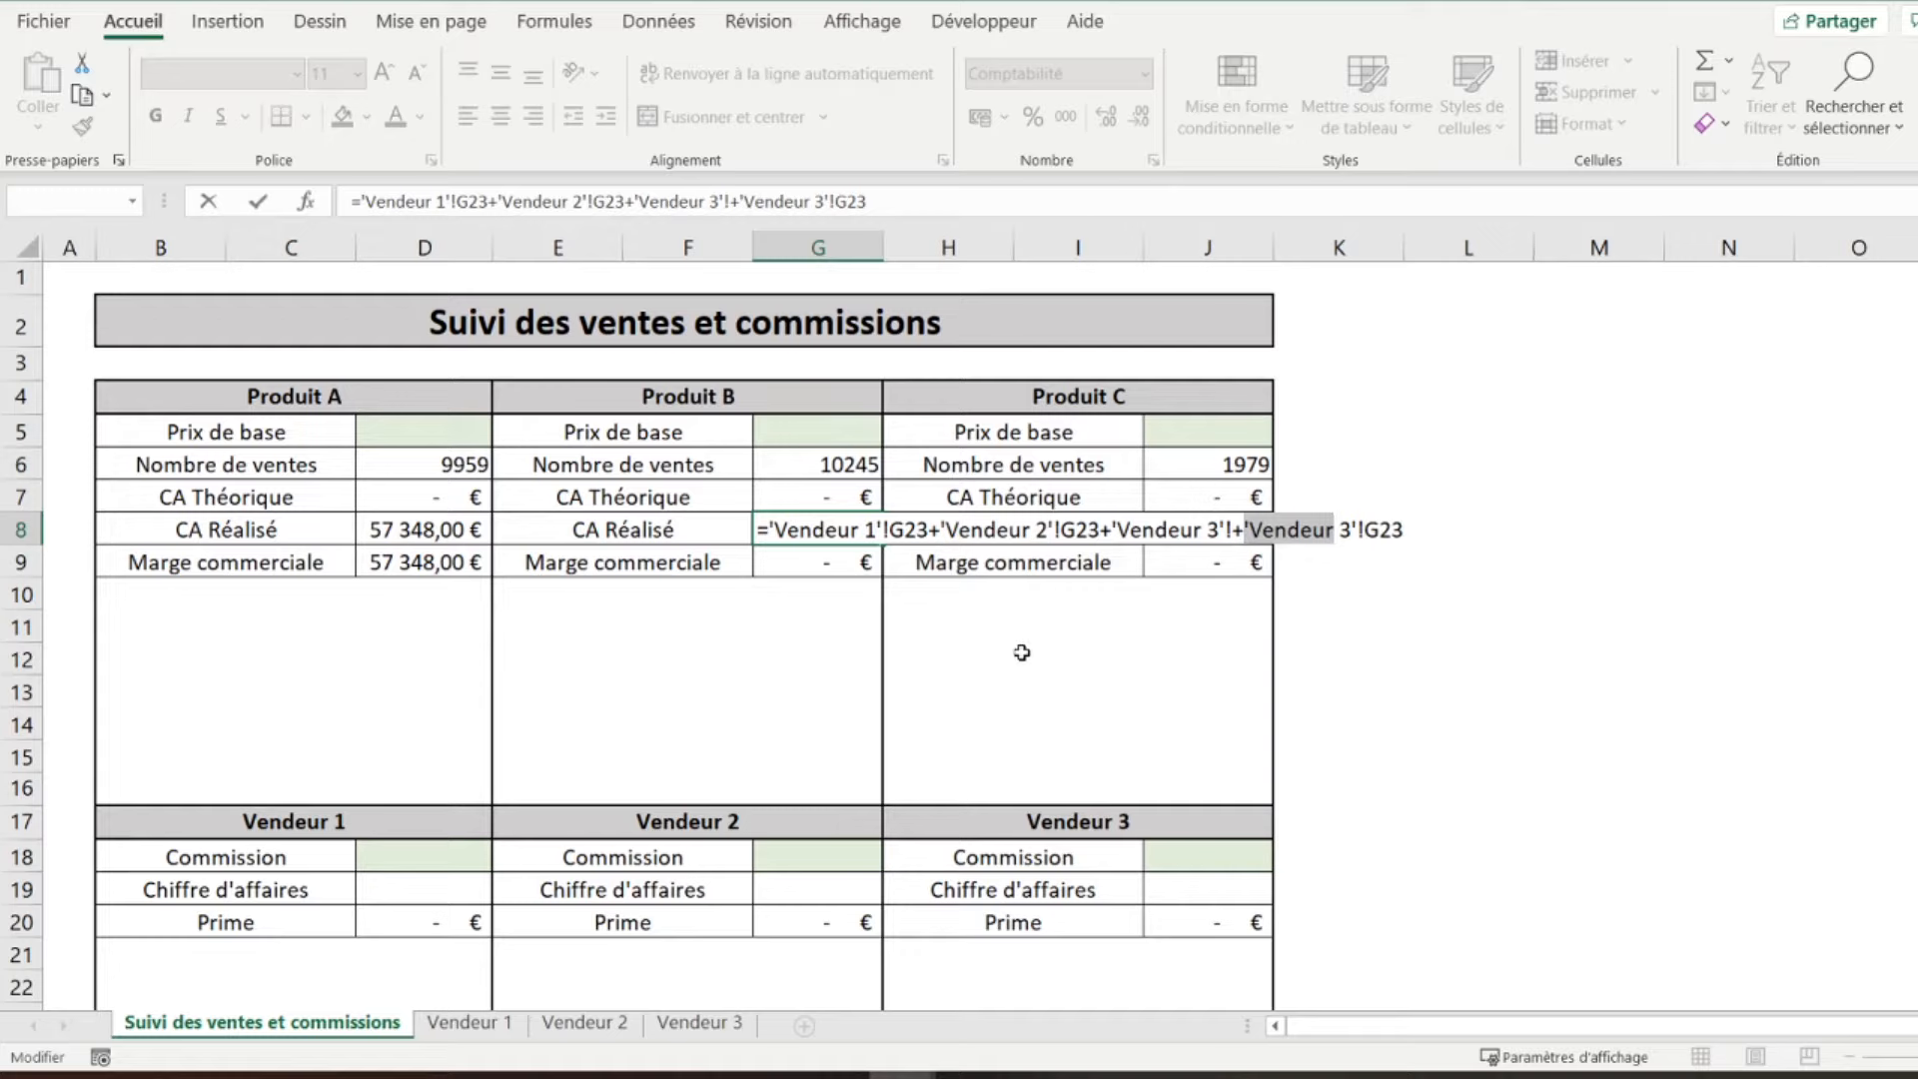
- Correct the formula in G8 by replacing its duplicated Vendeur 3 reference with cell K23 of the Vendeur 3 sheet
key(Delete)
key(Delete)
key(Delete)
key(Delete)
key(Delete)
key(Delete)
key(Delete)
key(Delete)
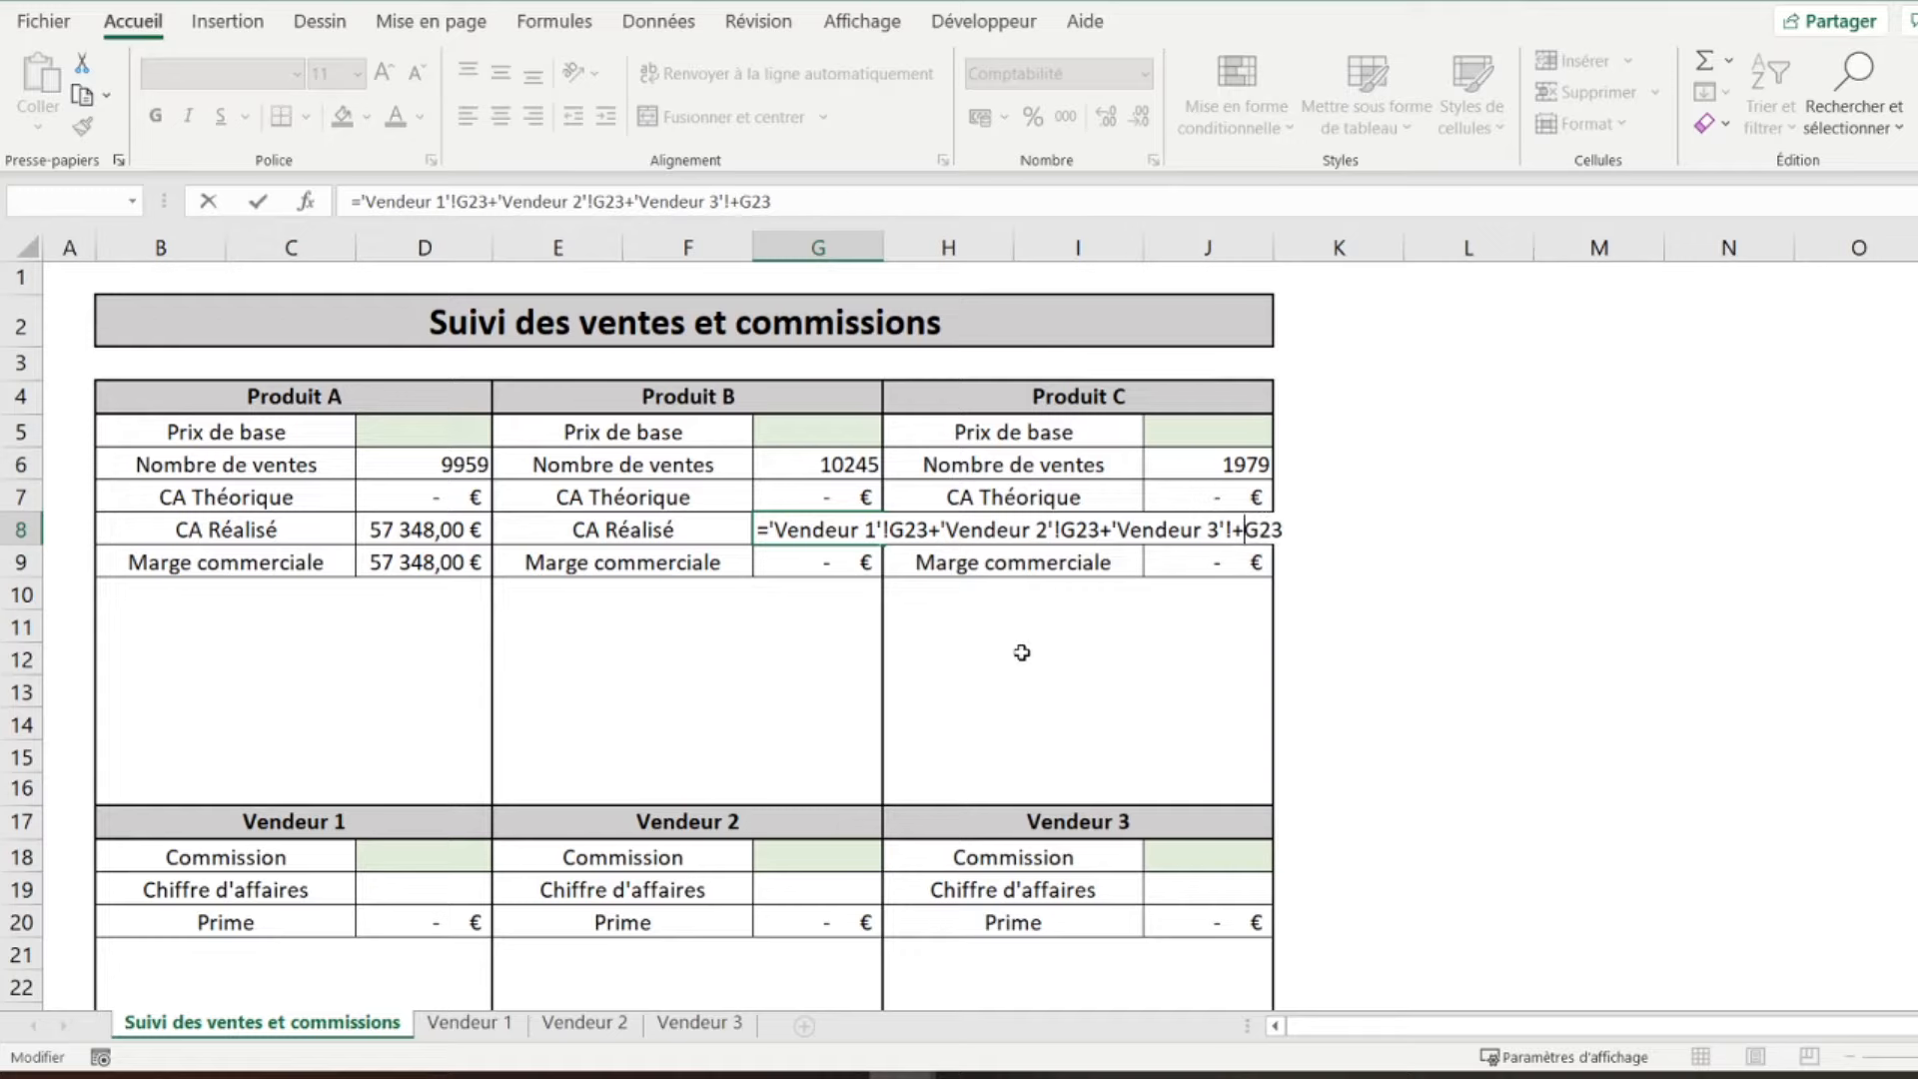
key(BackSpace)
key(BackSpace)
key(BackSpace)
key(BackSpace)
key(BackSpace)
key(BackSpace)
key(BackSpace)
key(BackSpace)
key(BackSpace)
key(BackSpace)
key(BackSpace)
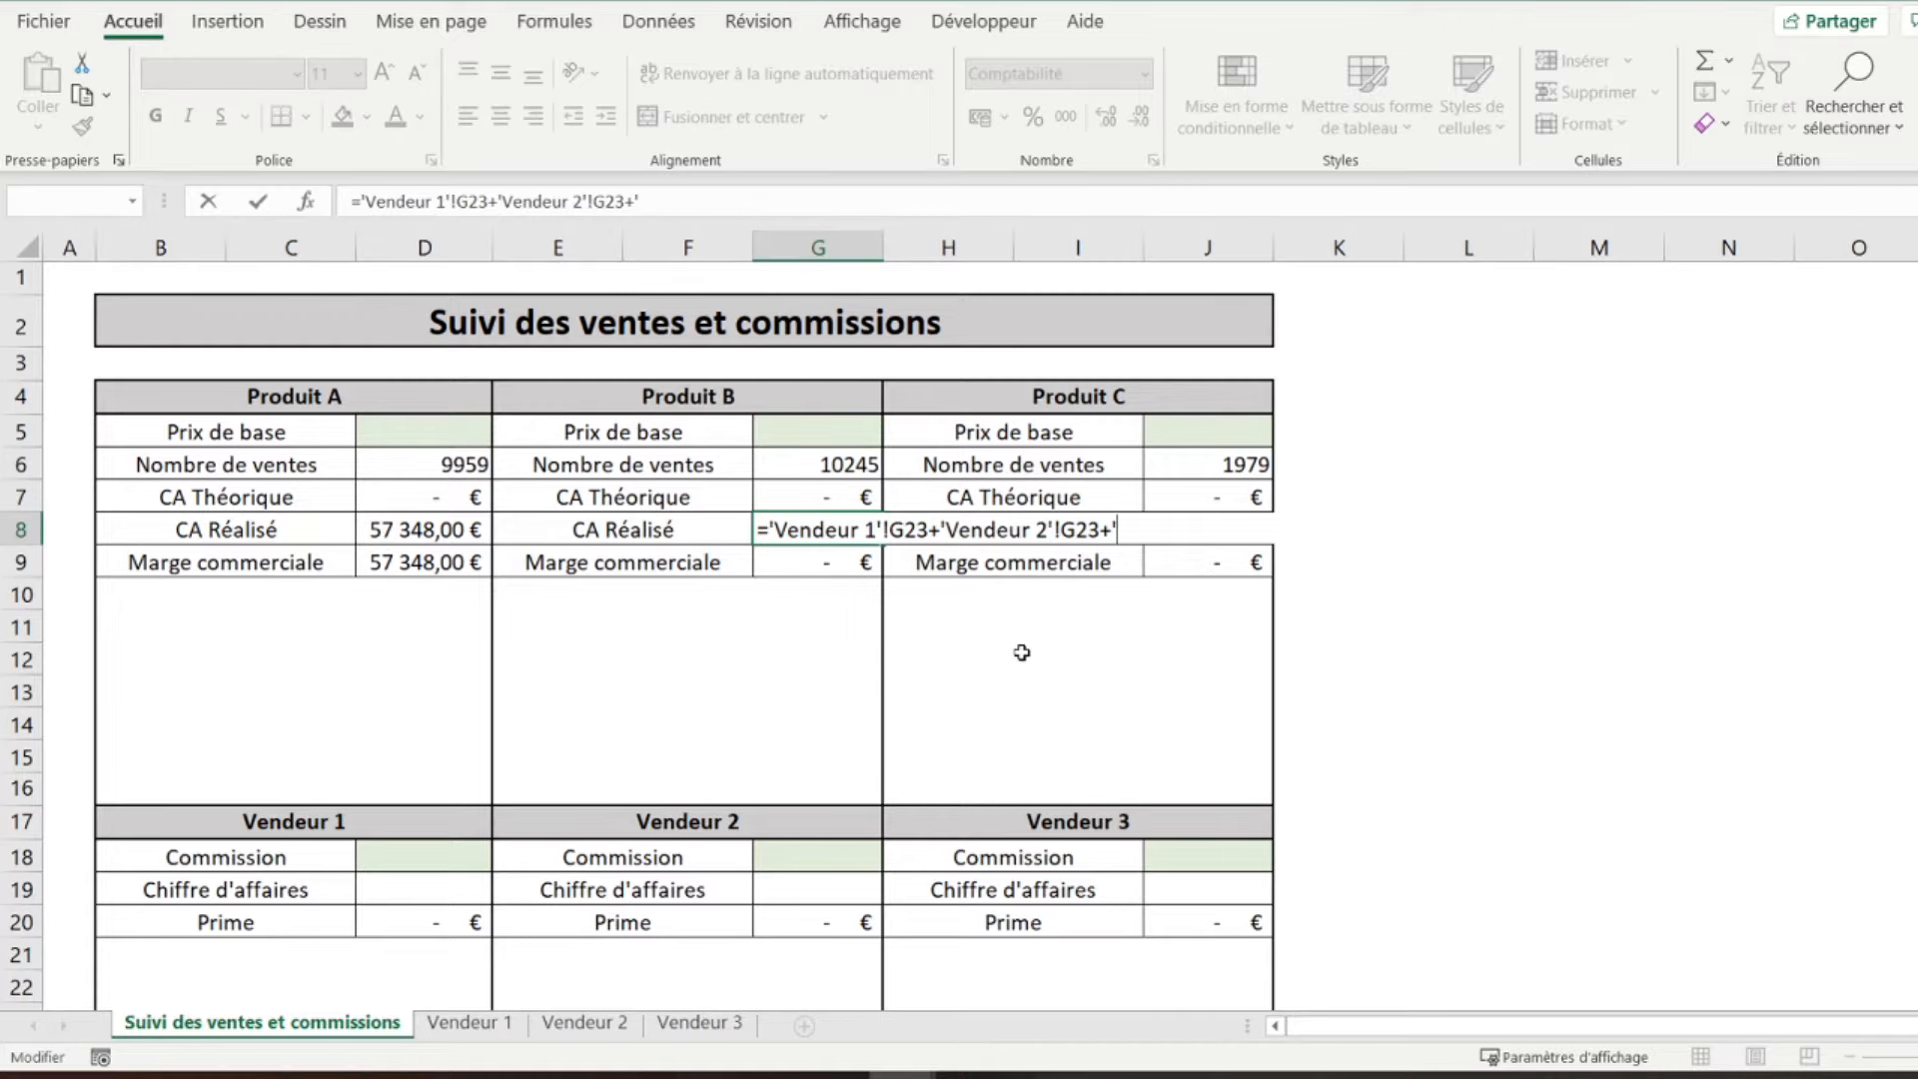
key(BackSpace)
click(700, 1024)
click(1436, 798)
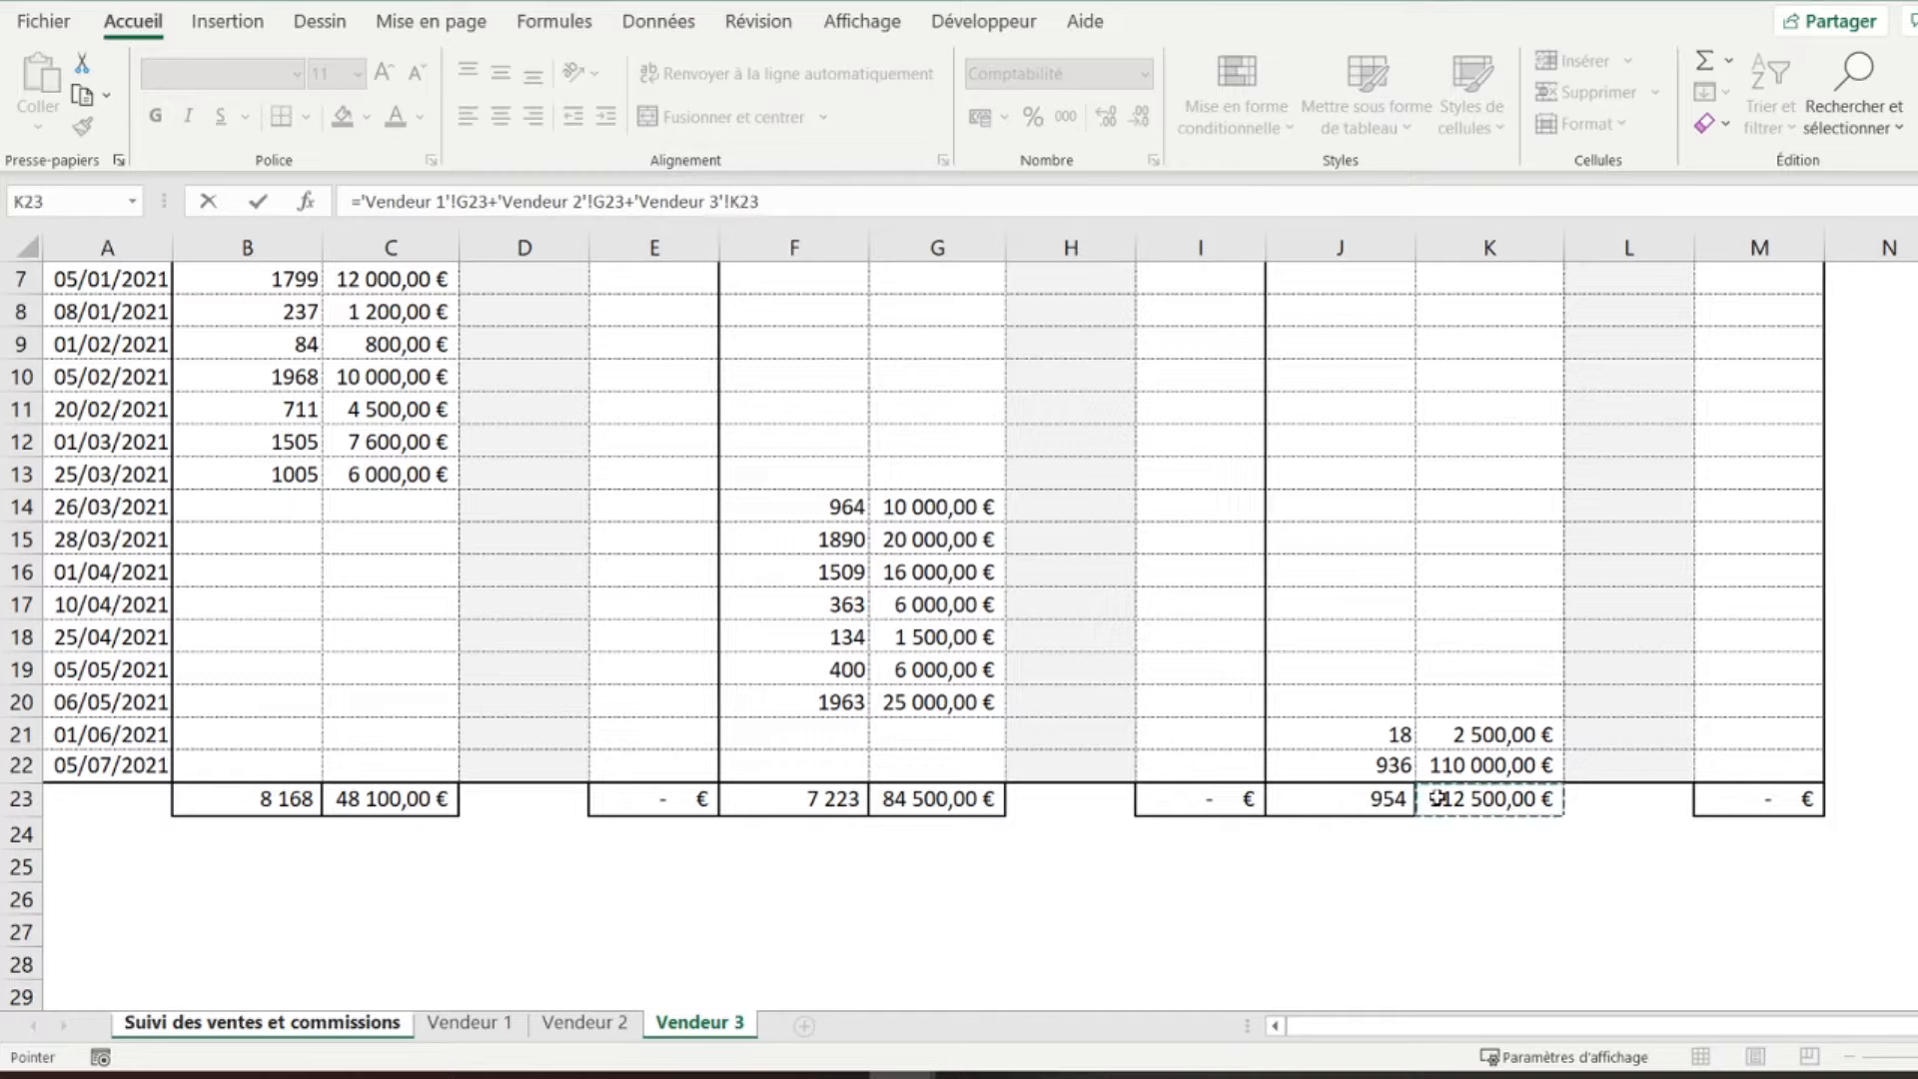
key(Return)
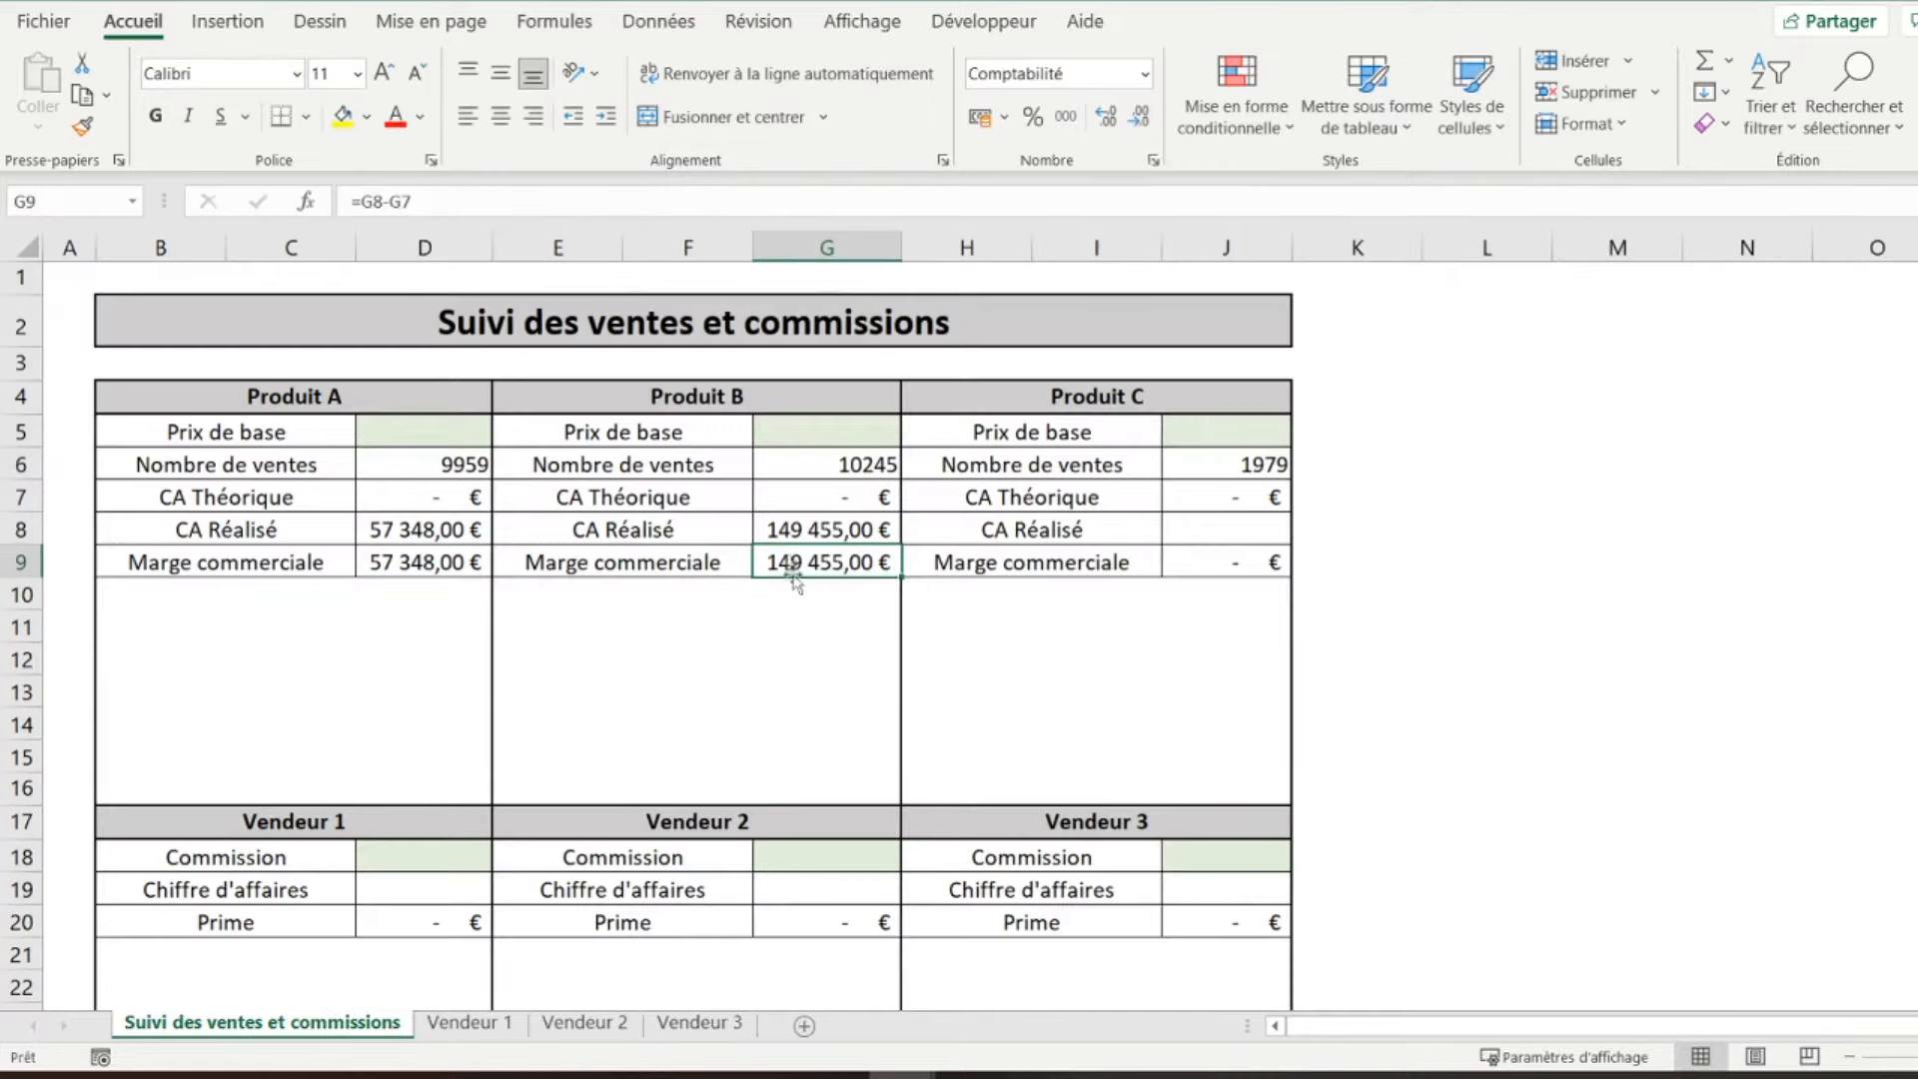
- In J8, calculate Produit C's CA Réalisé by adding cell K23 of the Vendeur 1, Vendeur 2 and Vendeur 3 sheets
click(1185, 530)
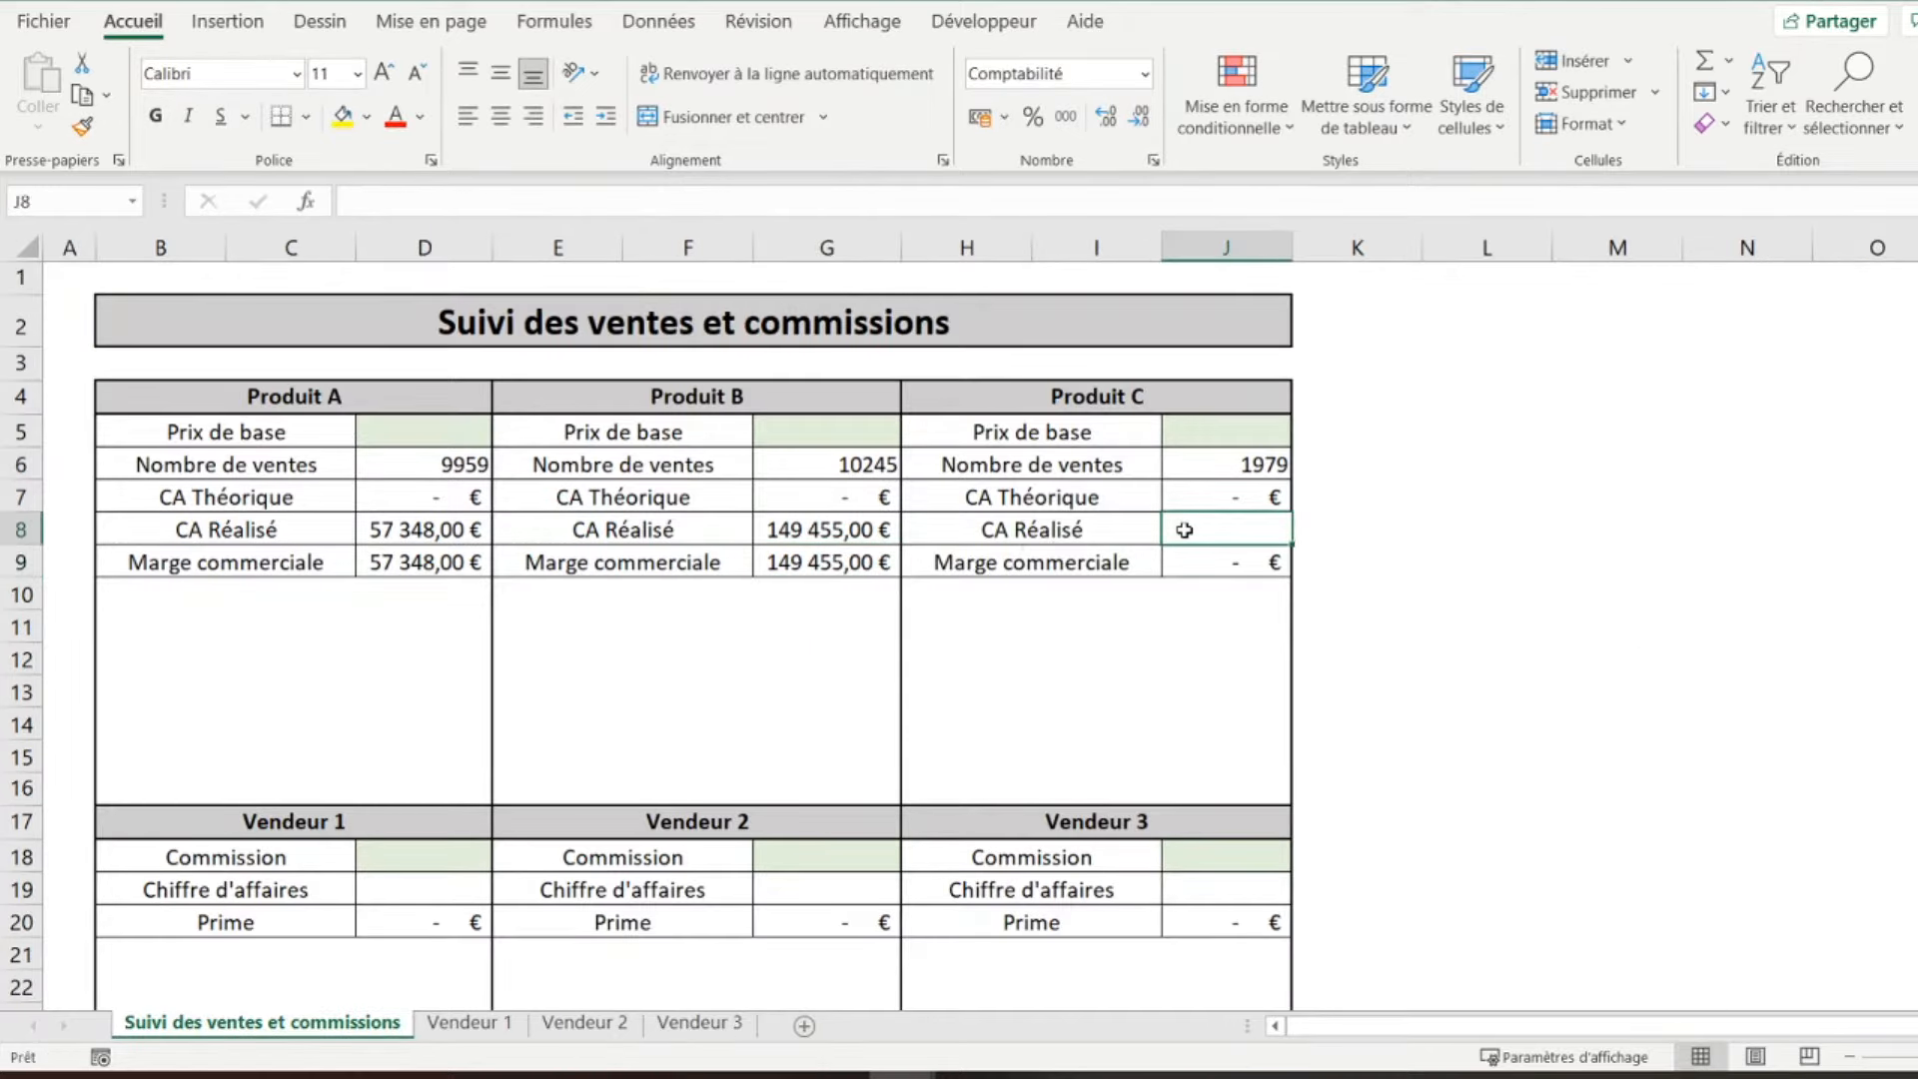
text(=)
click(469, 1022)
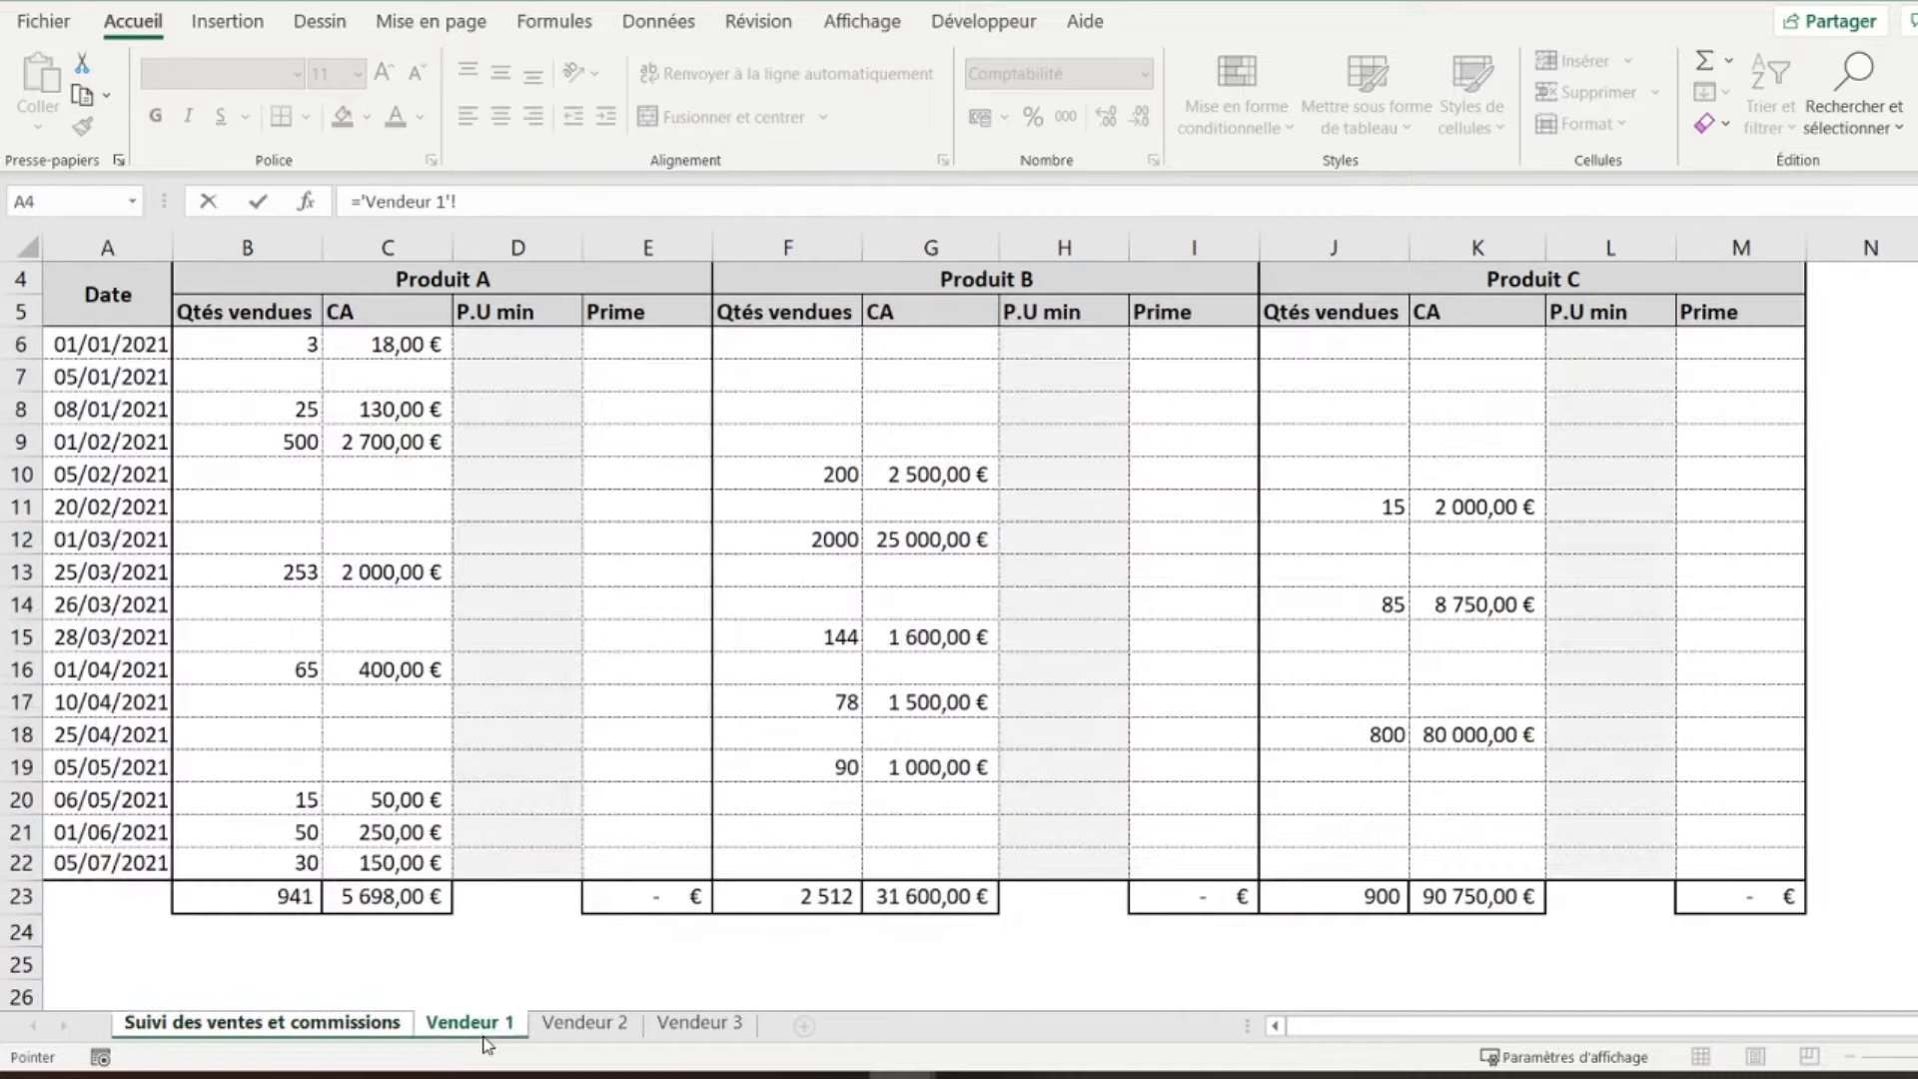
click(1474, 899)
text(+)
click(584, 1022)
click(1468, 801)
text(+)
click(699, 1022)
click(1453, 799)
key(Return)
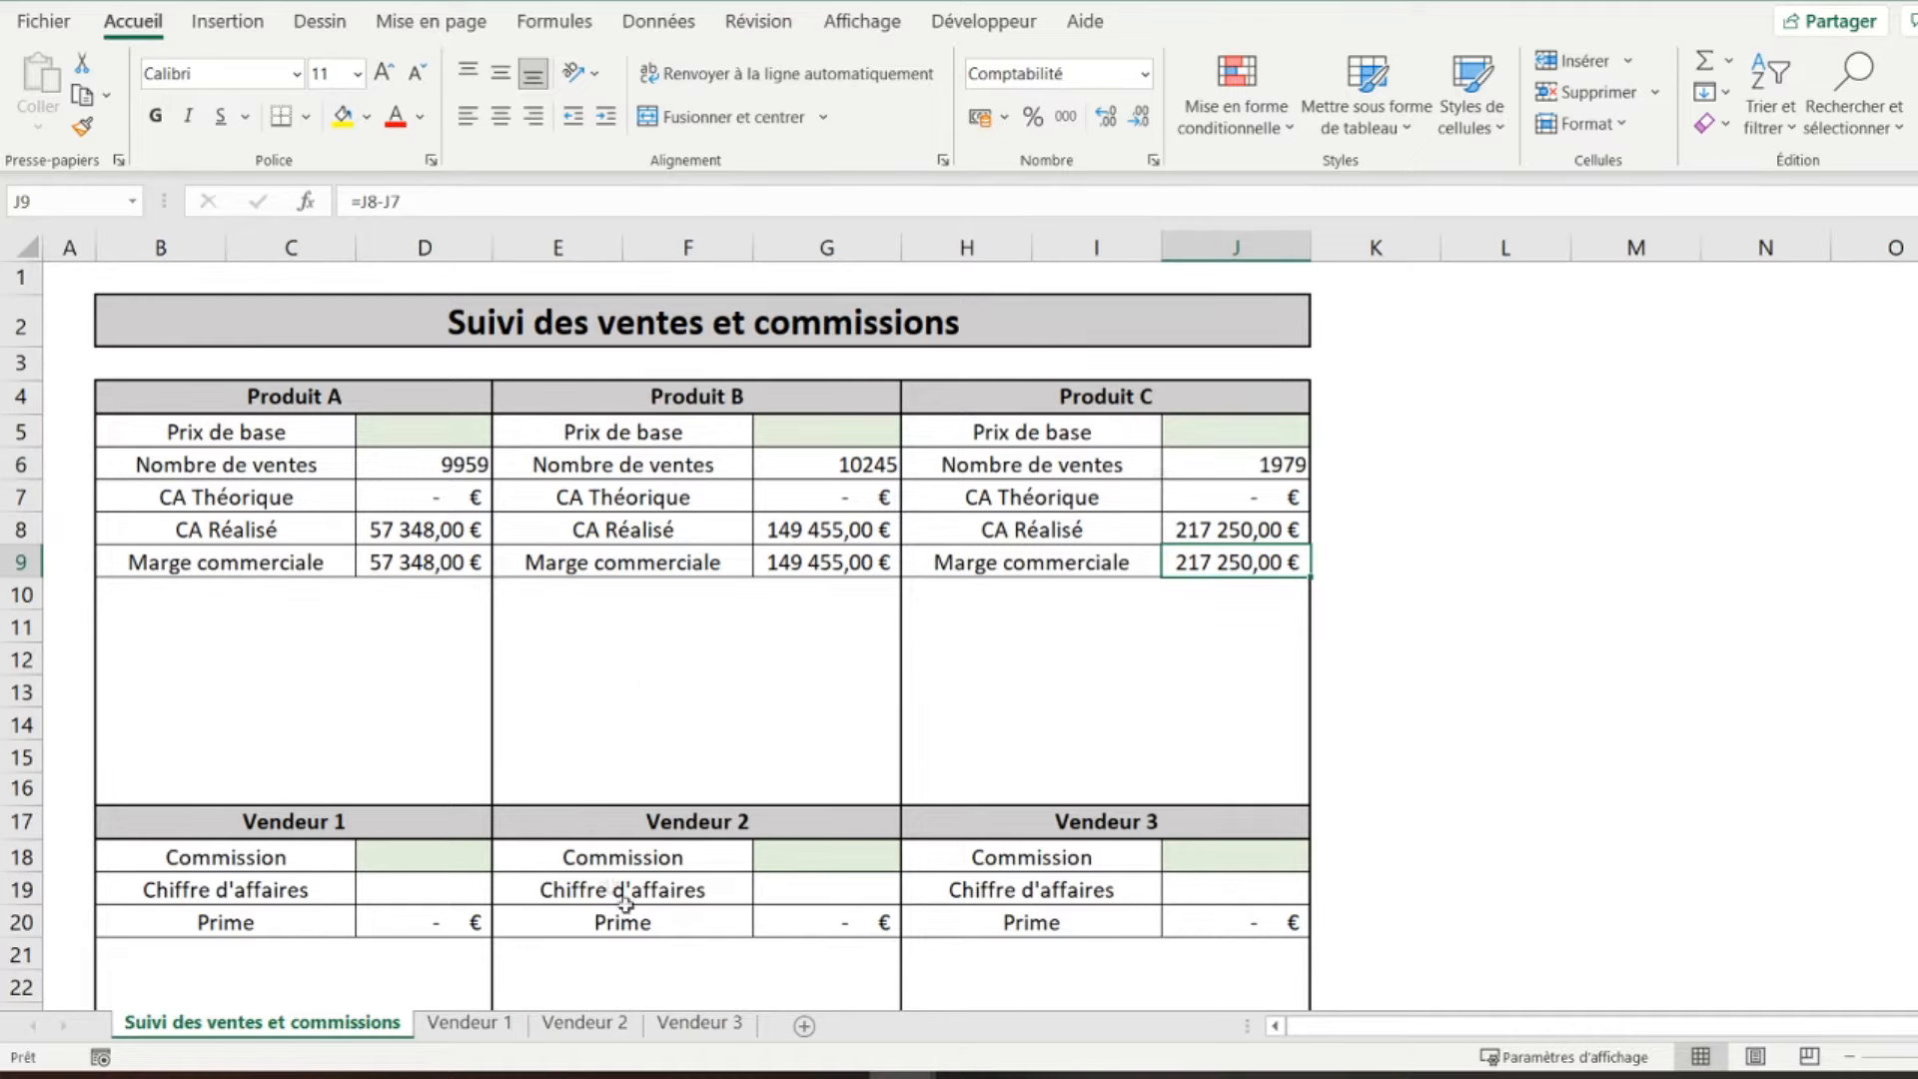
- Set Produit A's Prix de base in D5 to 5 and apply the euro accounting format to it
click(420, 430)
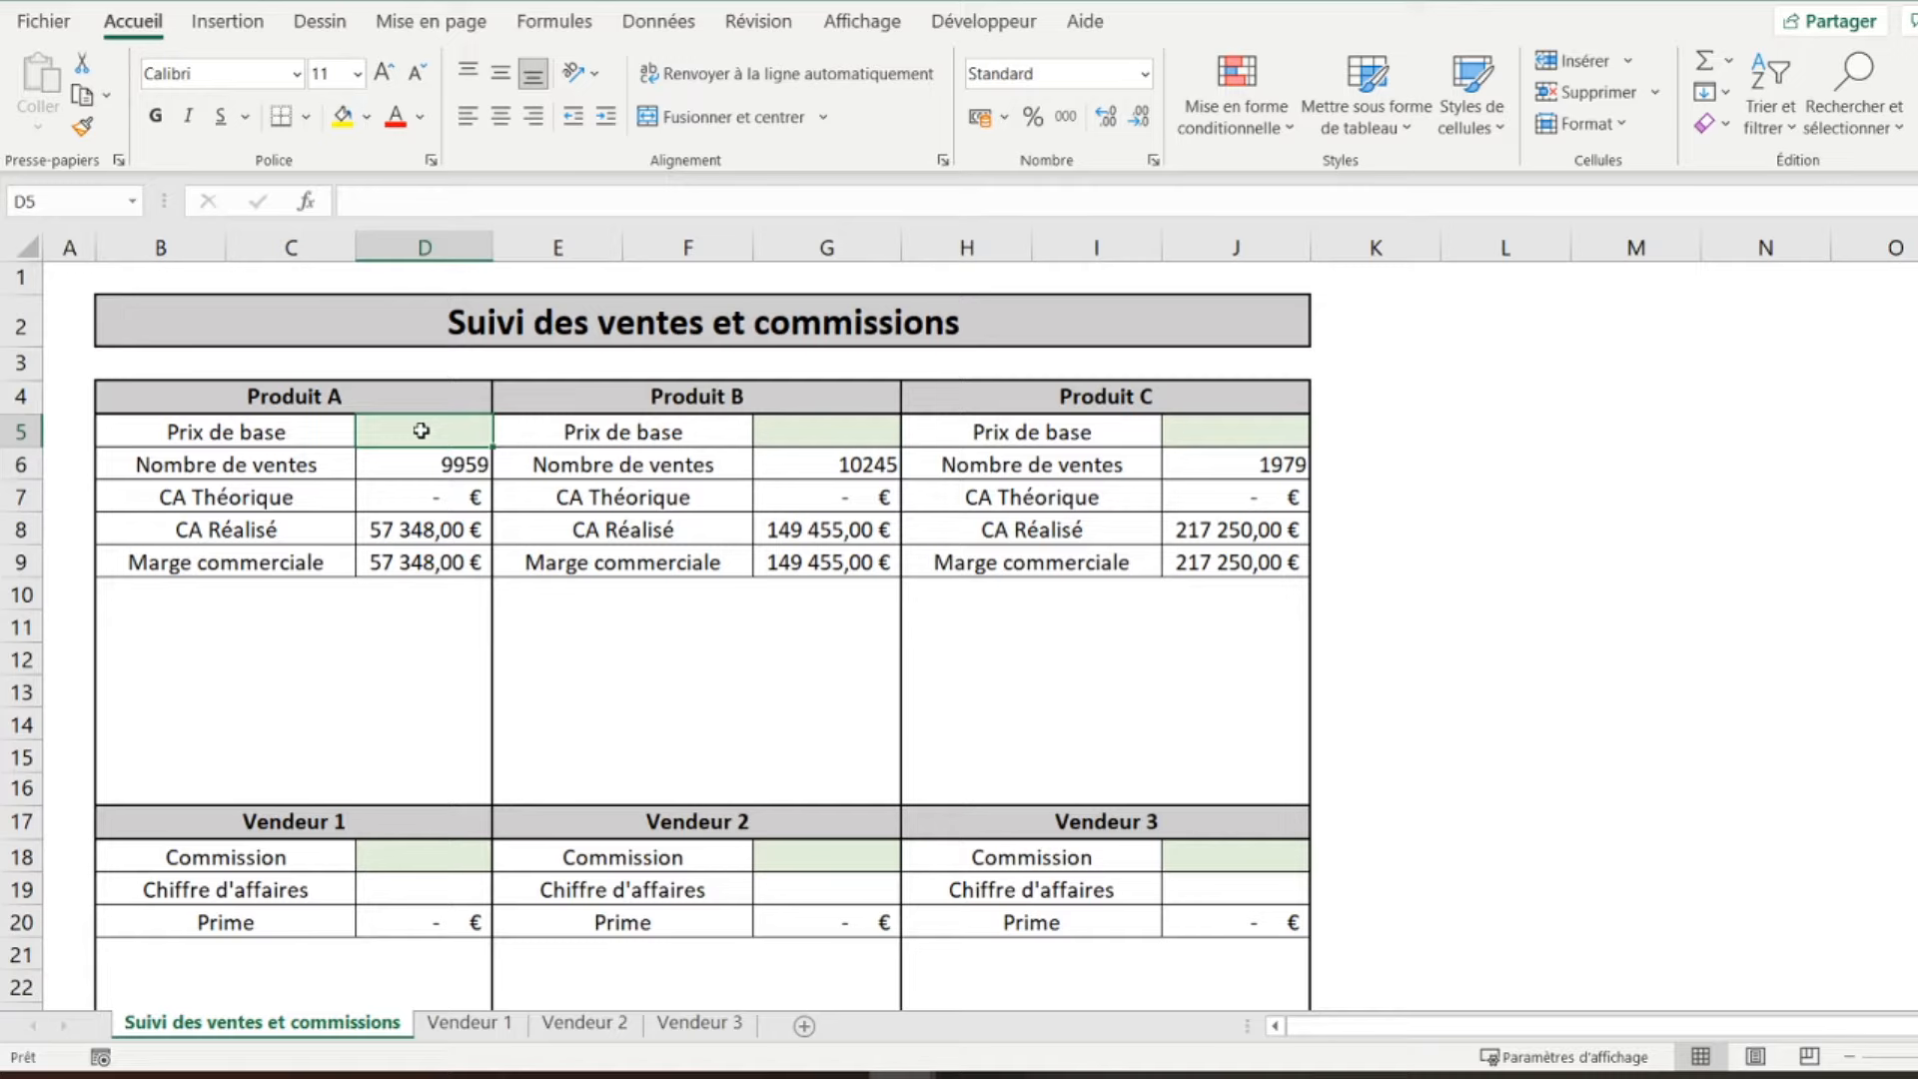
text(5)
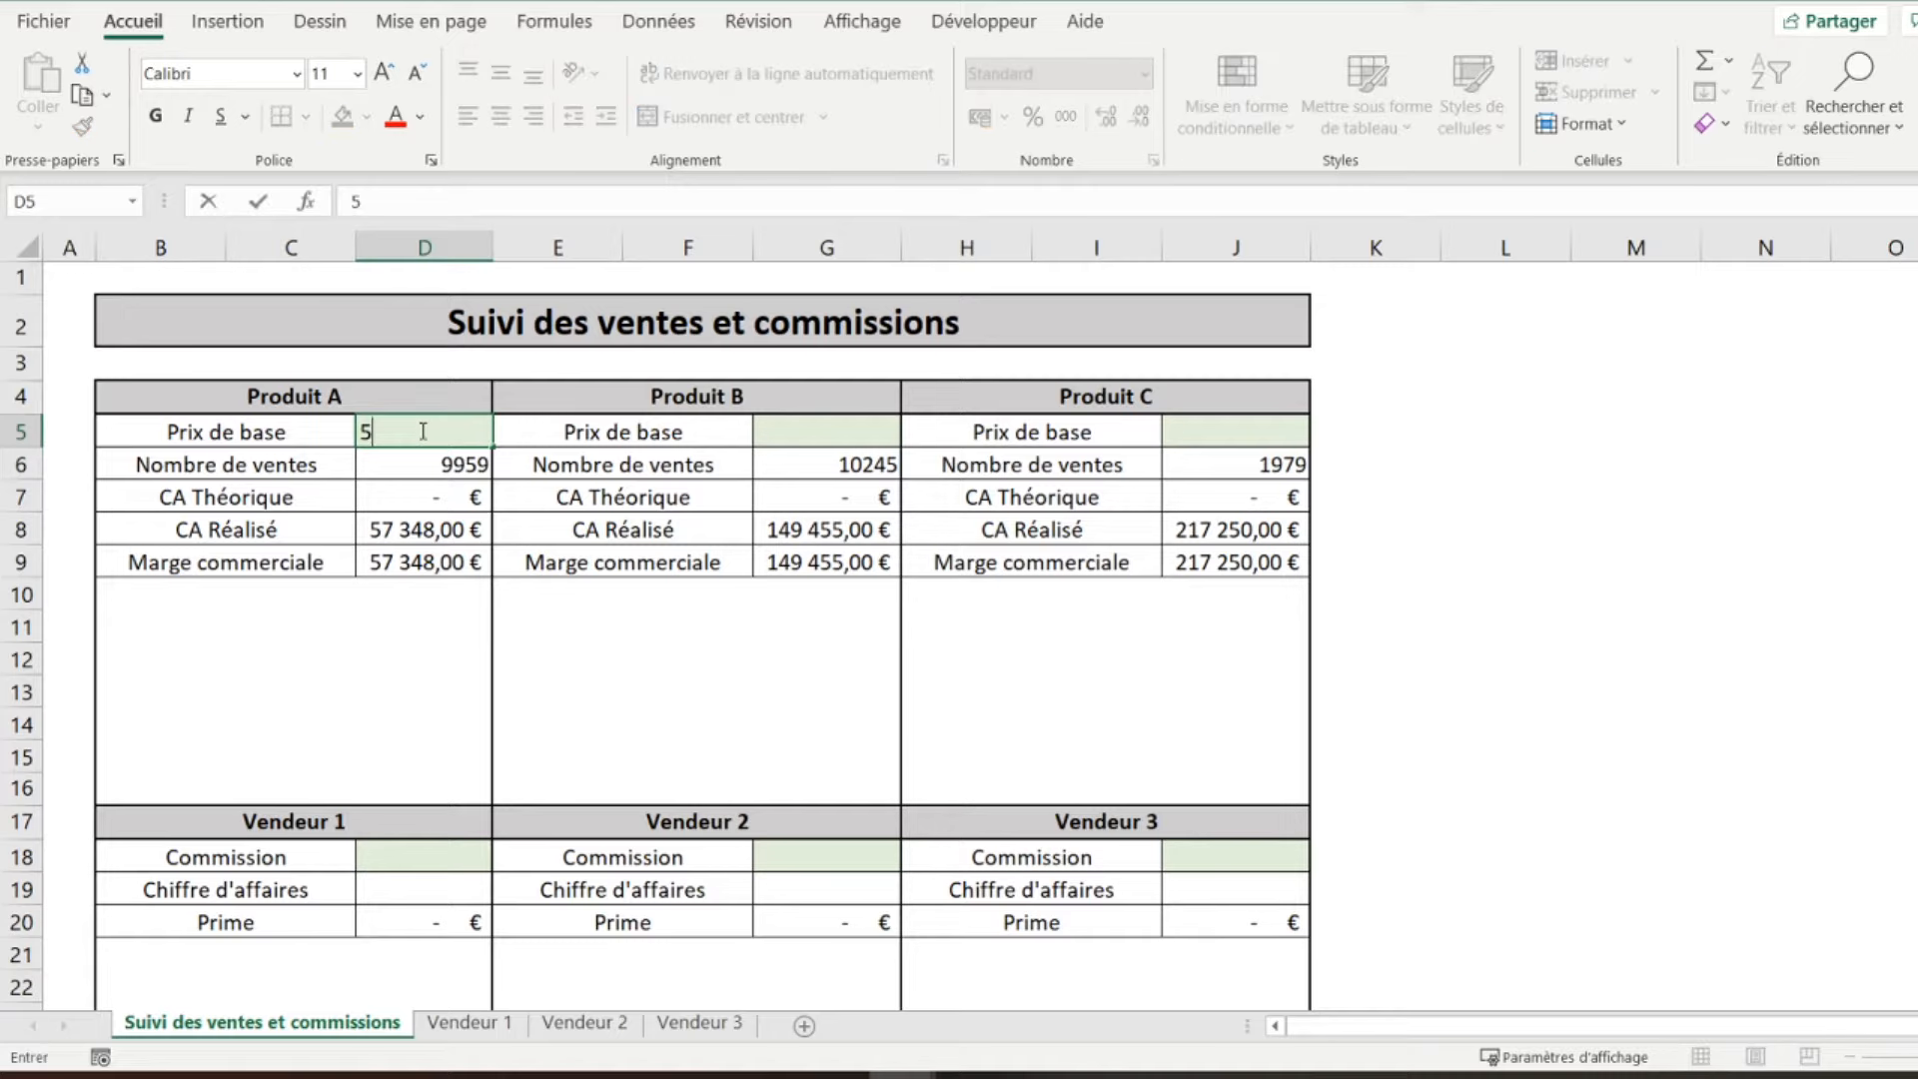
key(Return)
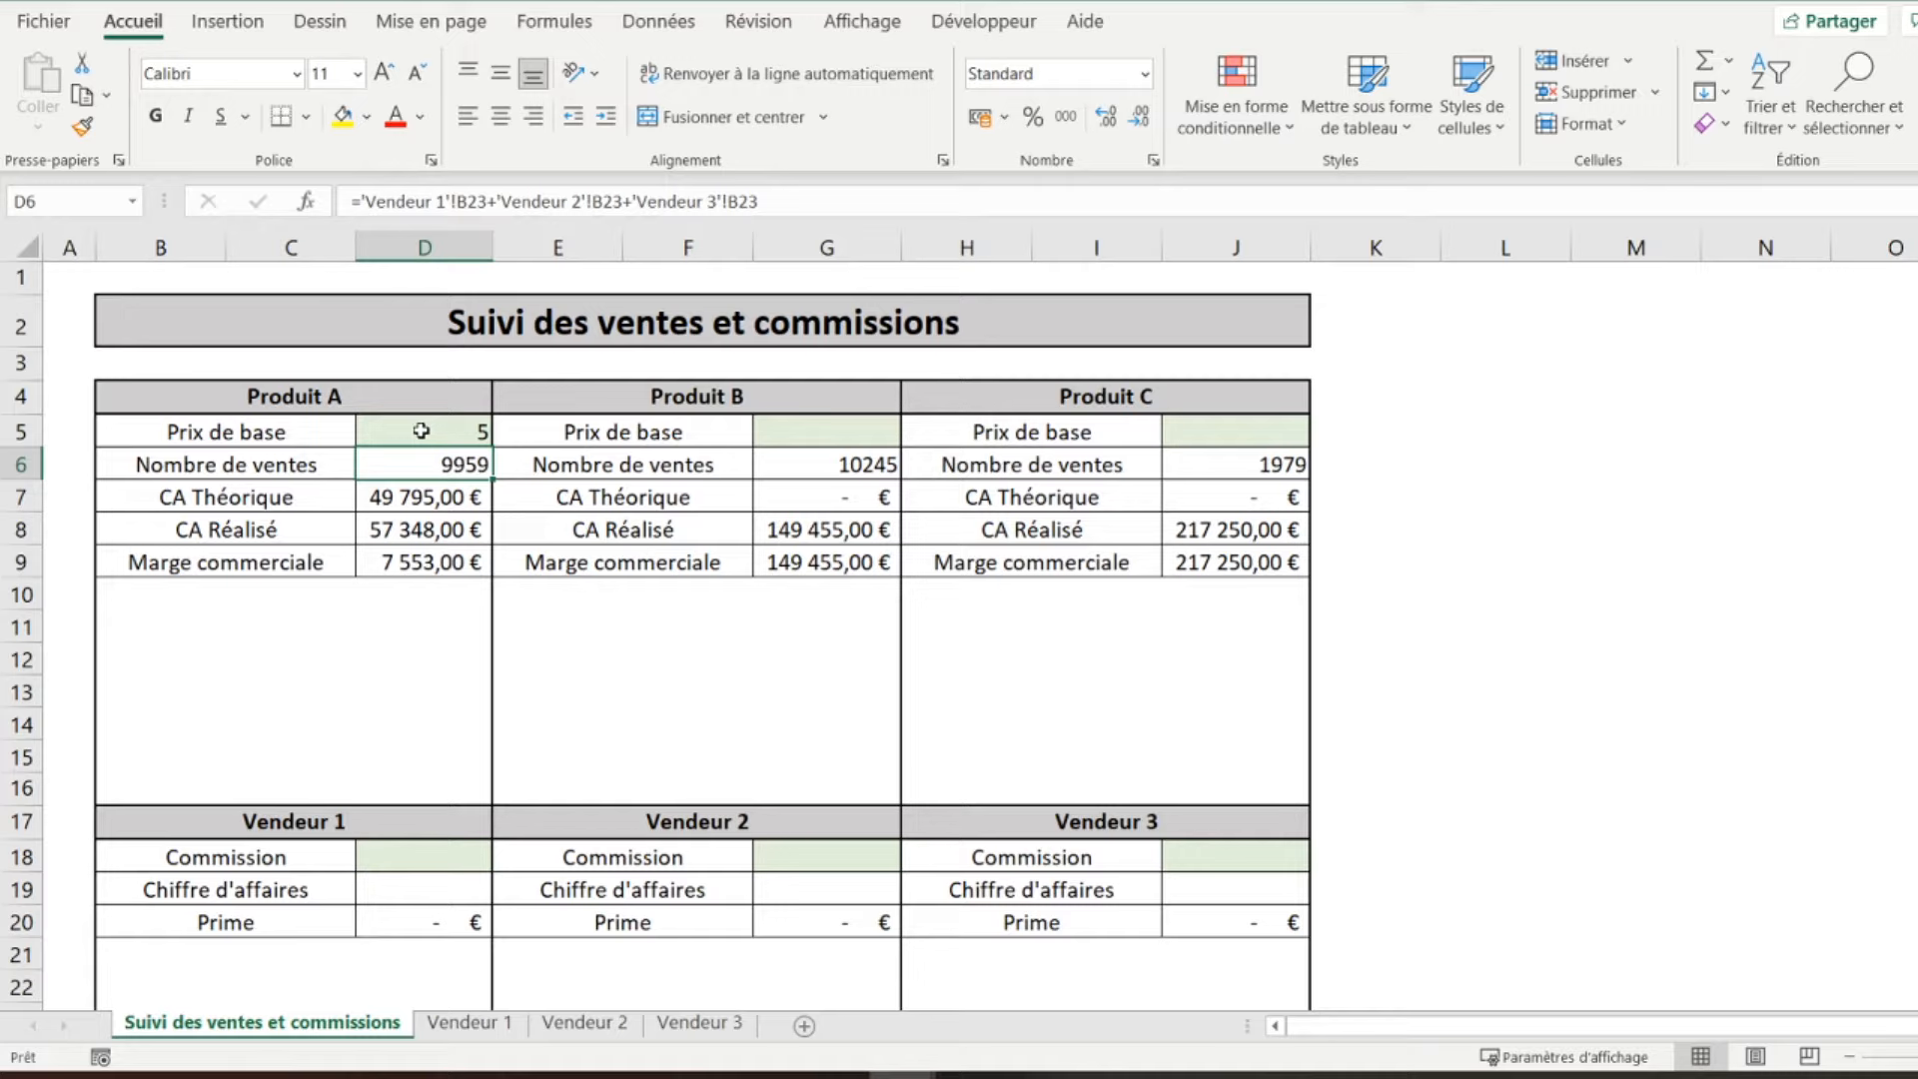
click(419, 494)
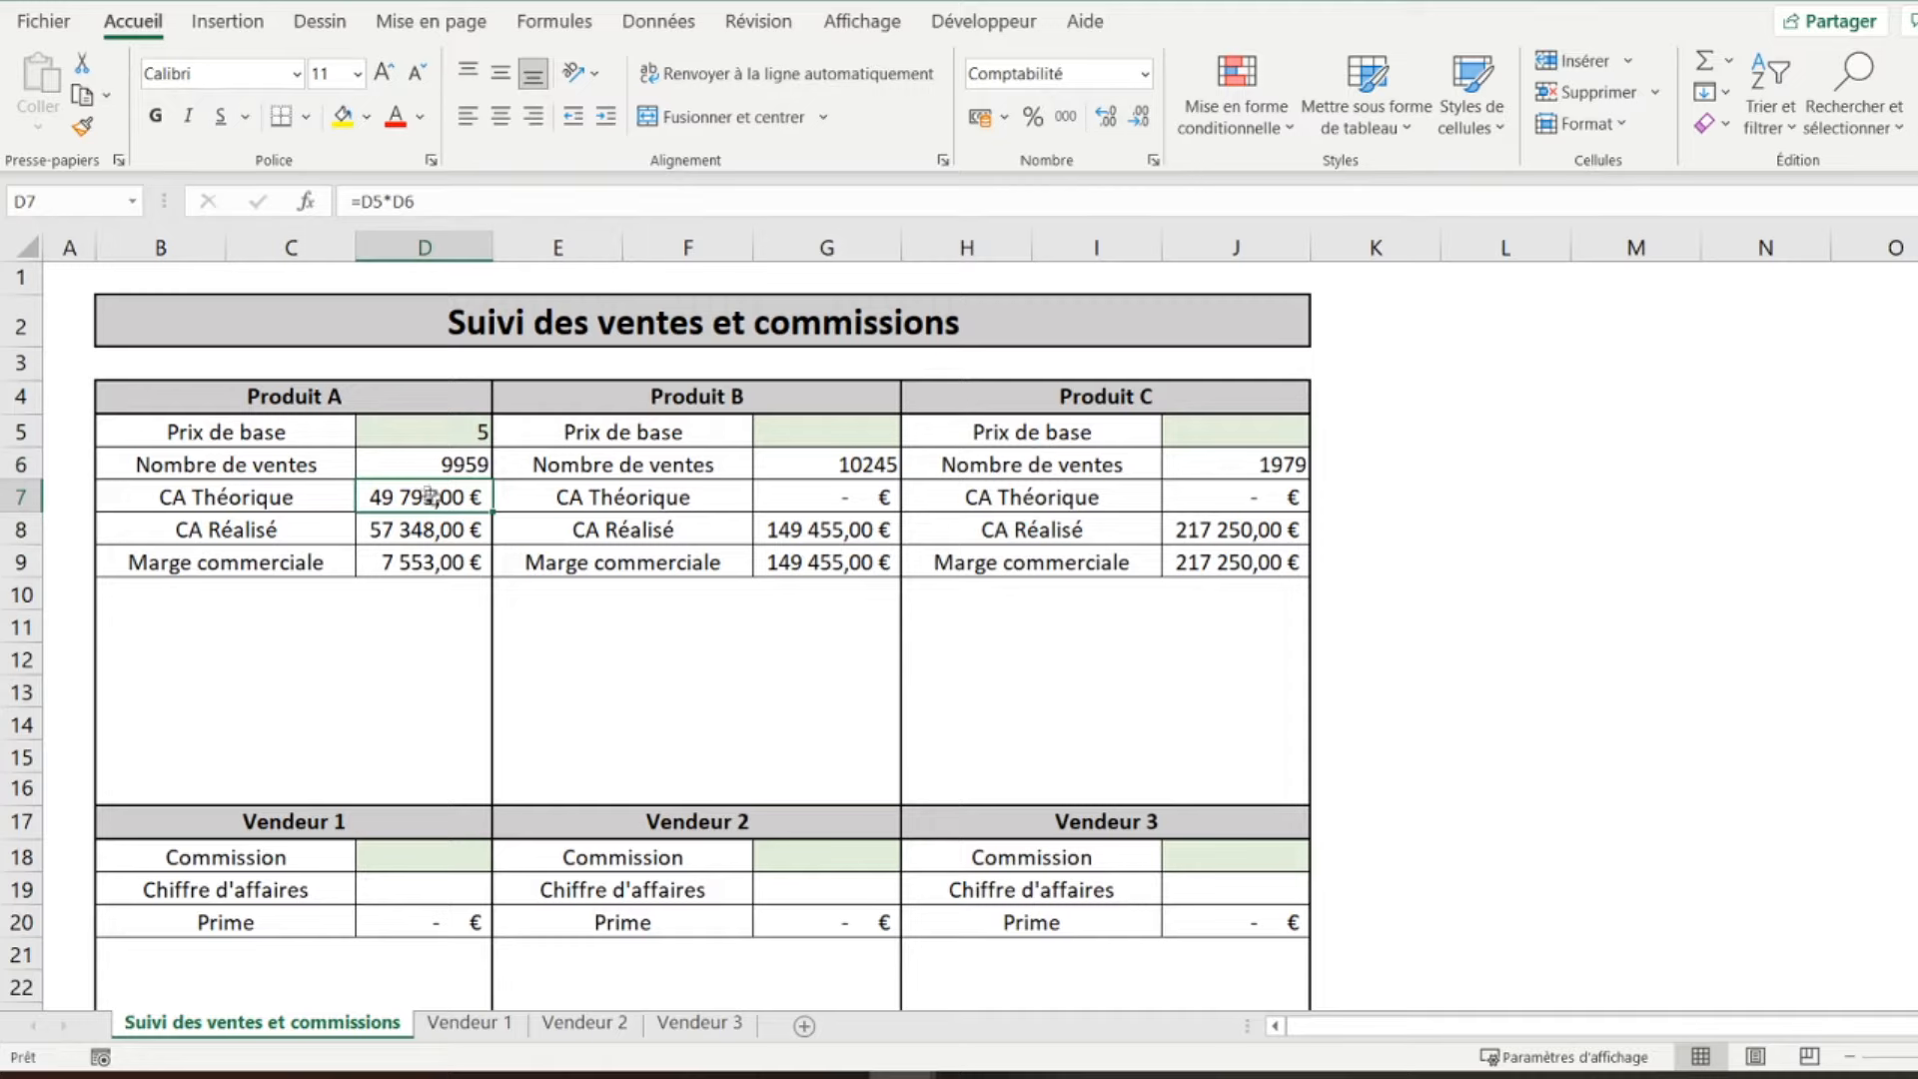
click(404, 463)
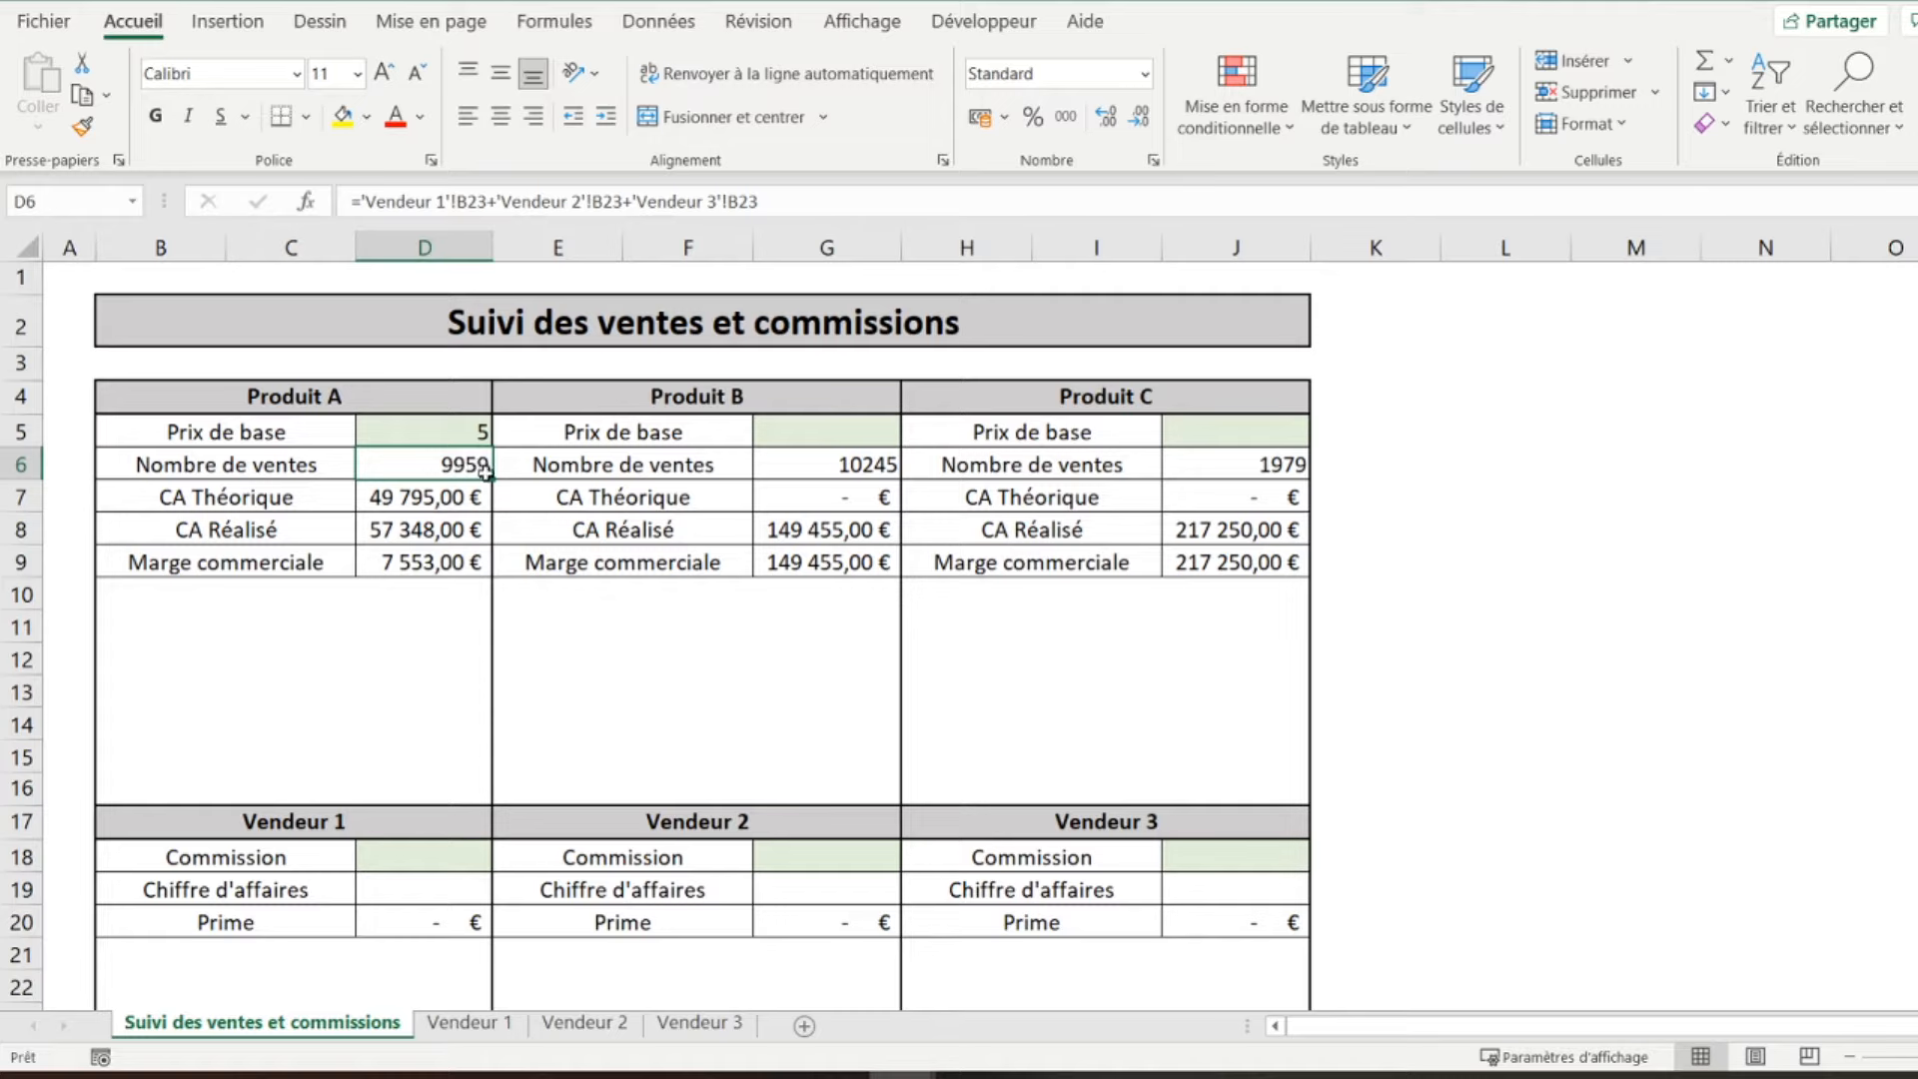
click(317, 530)
click(420, 531)
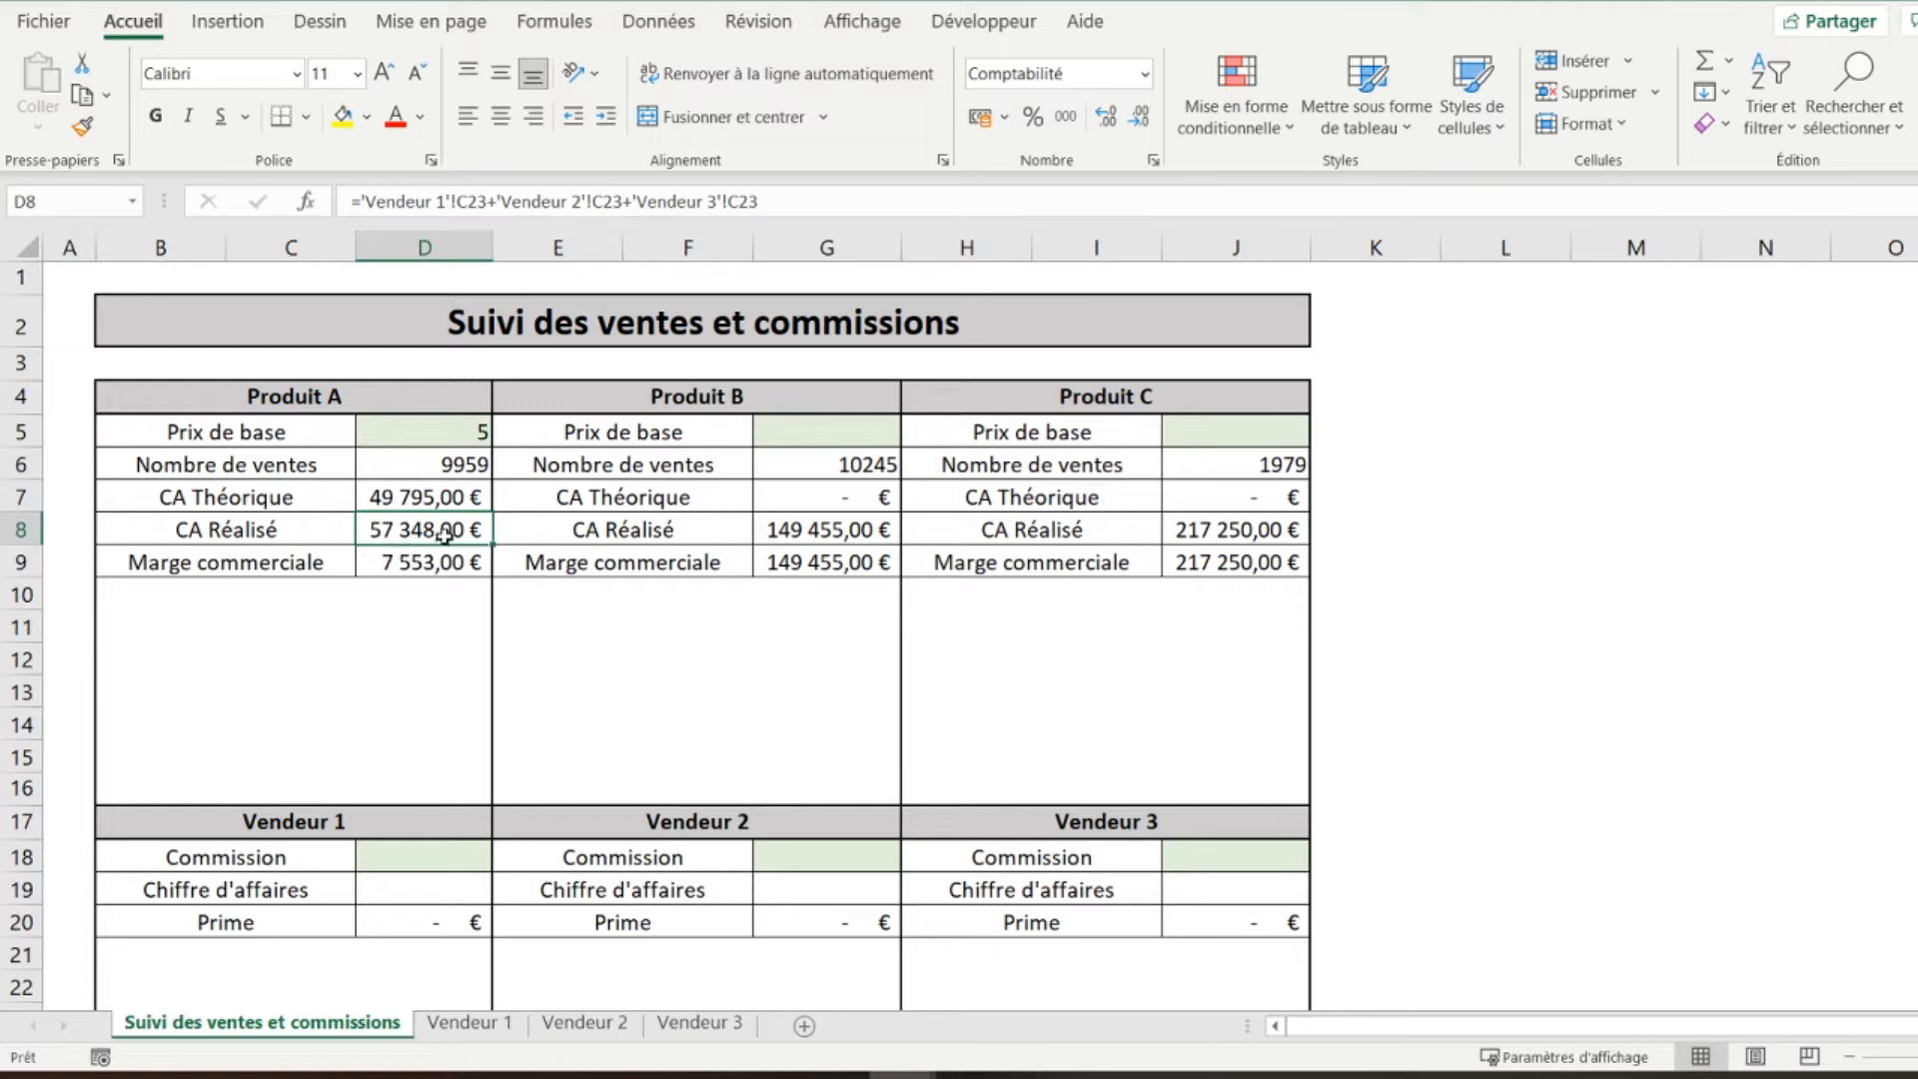
click(392, 561)
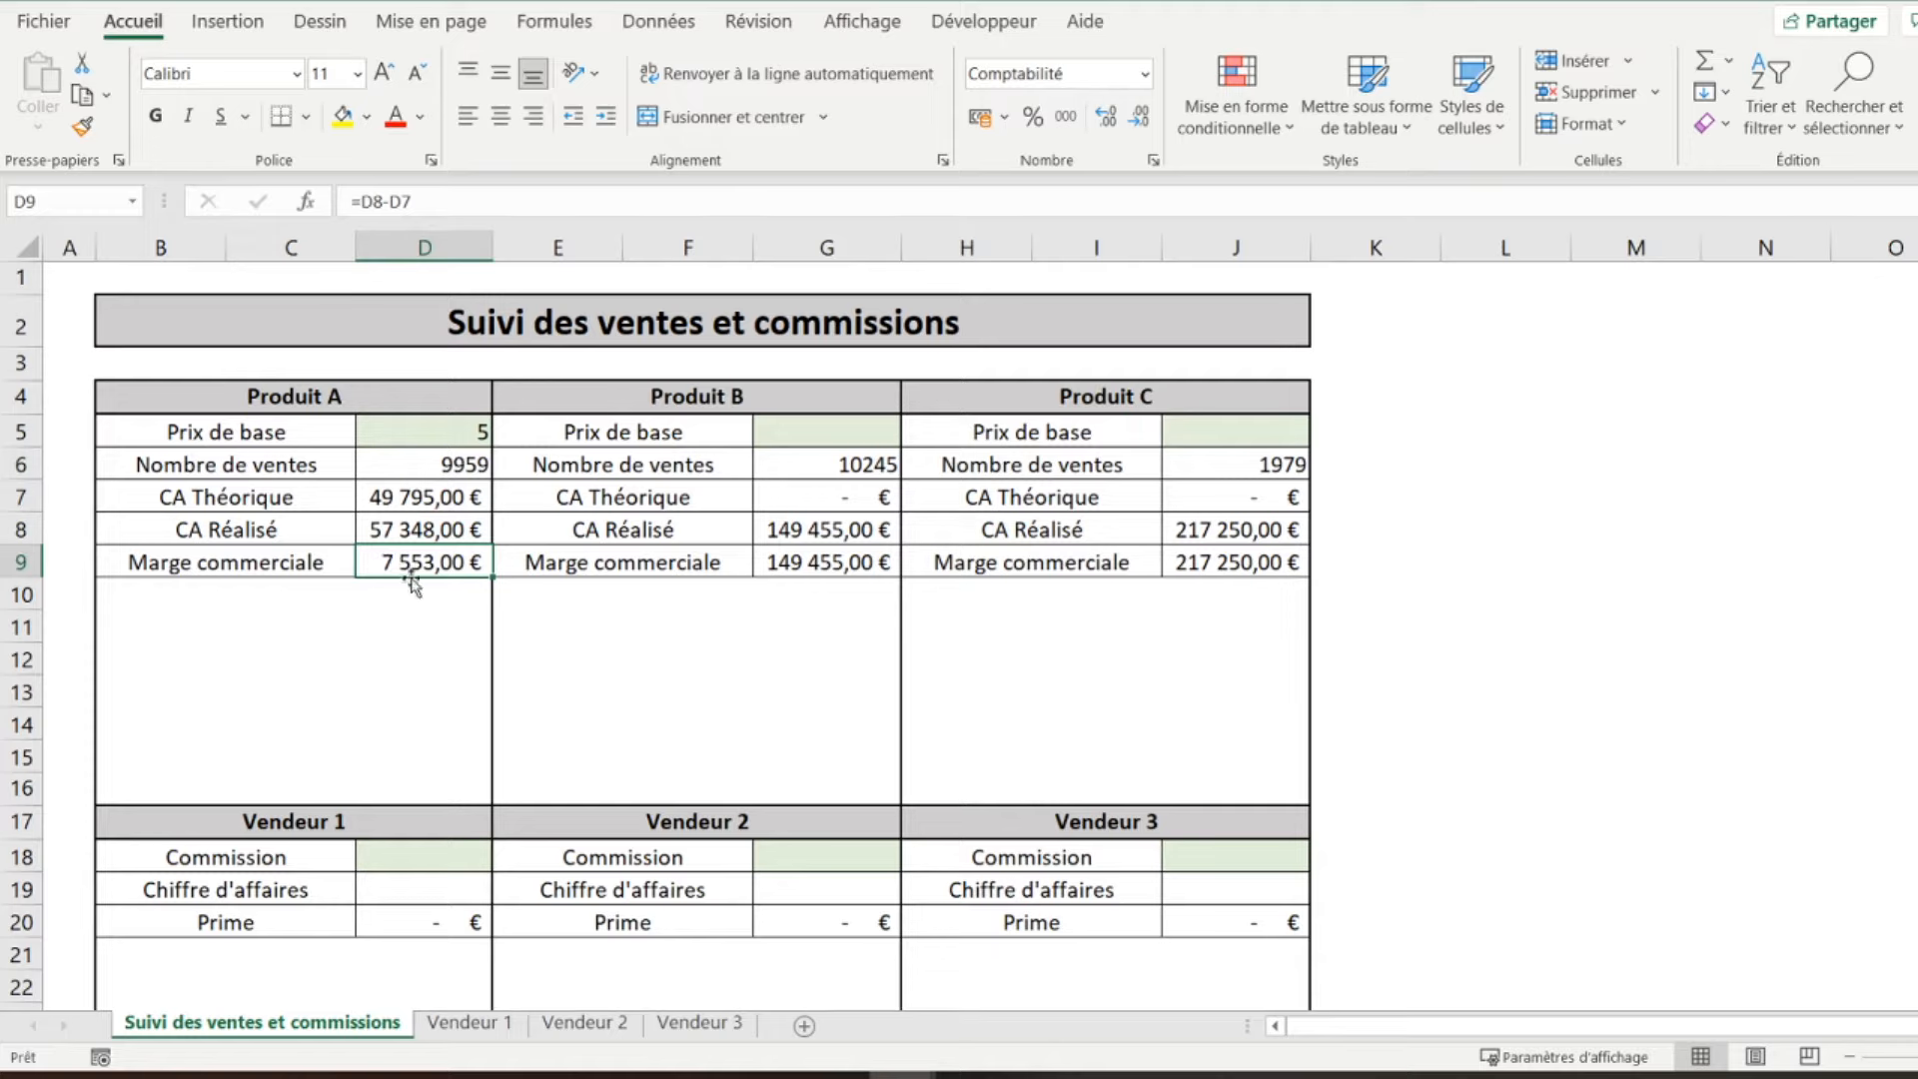
click(378, 498)
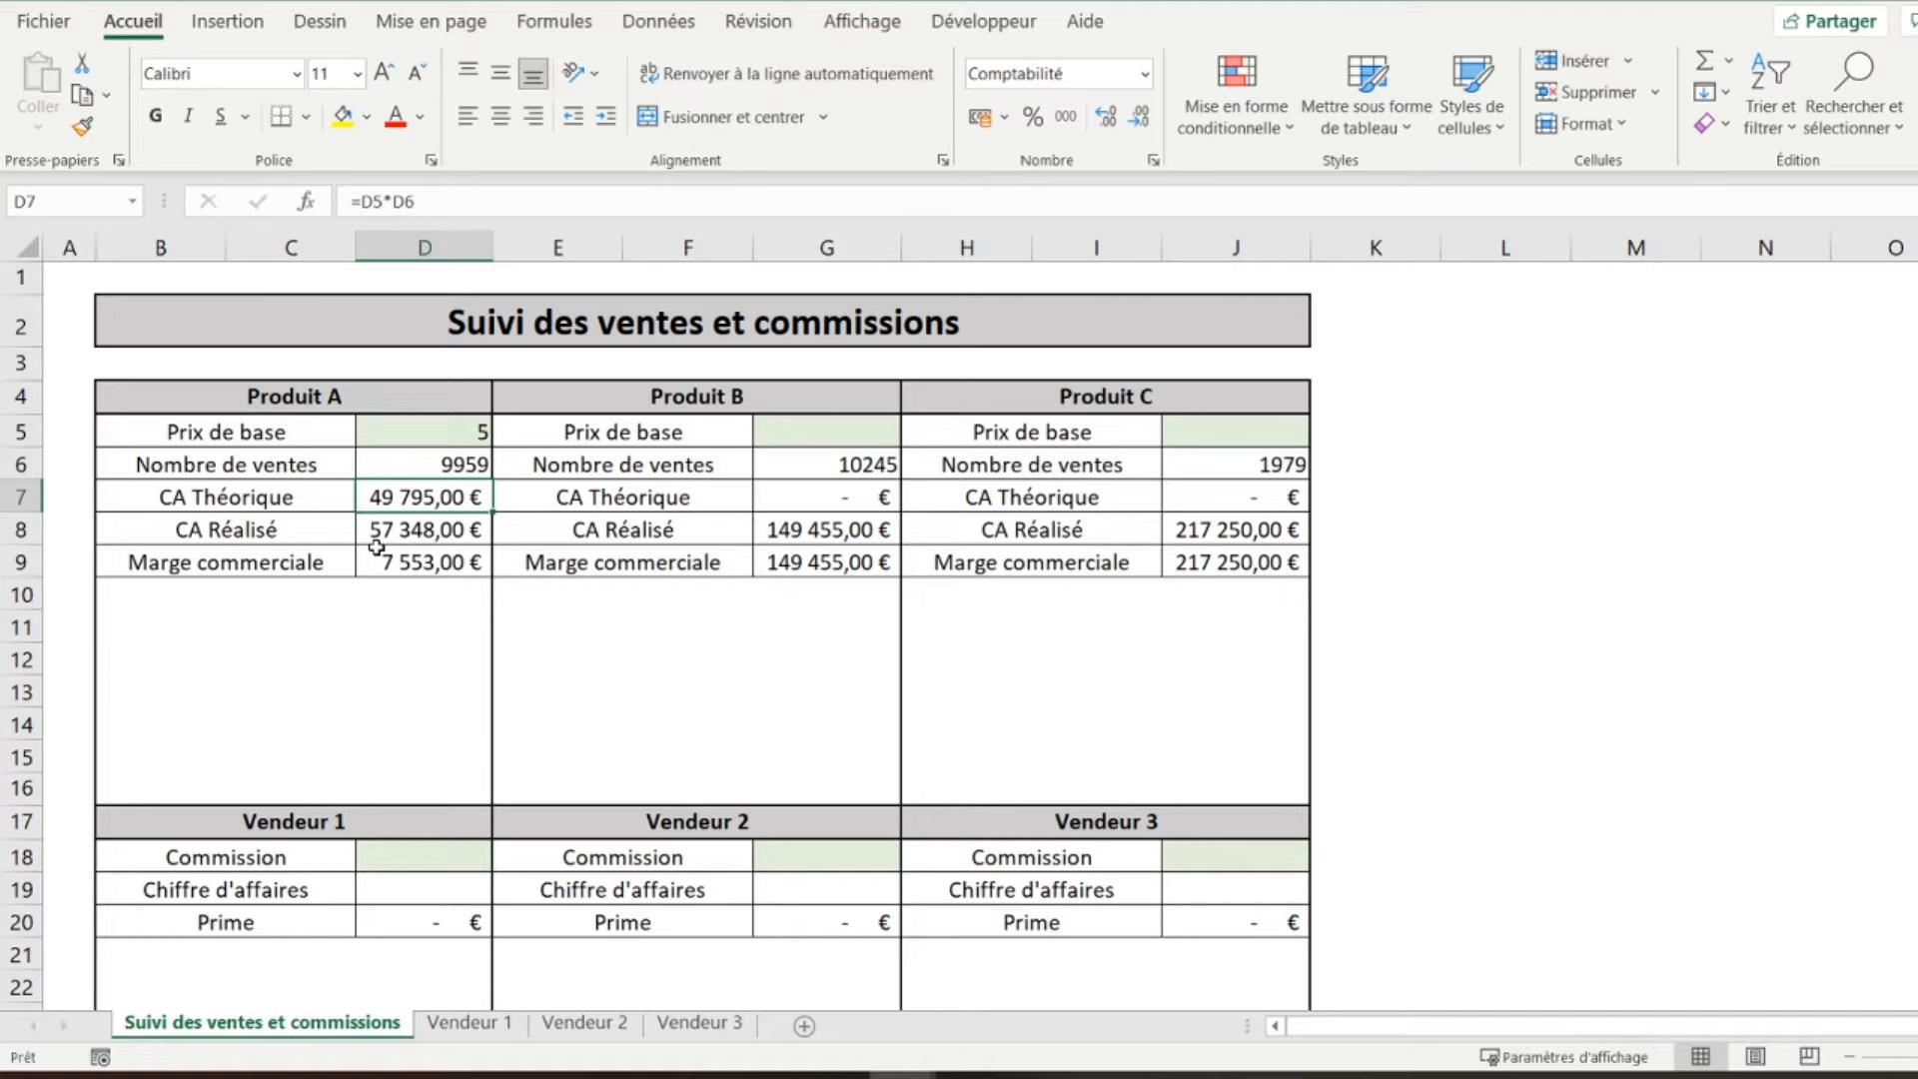
click(393, 440)
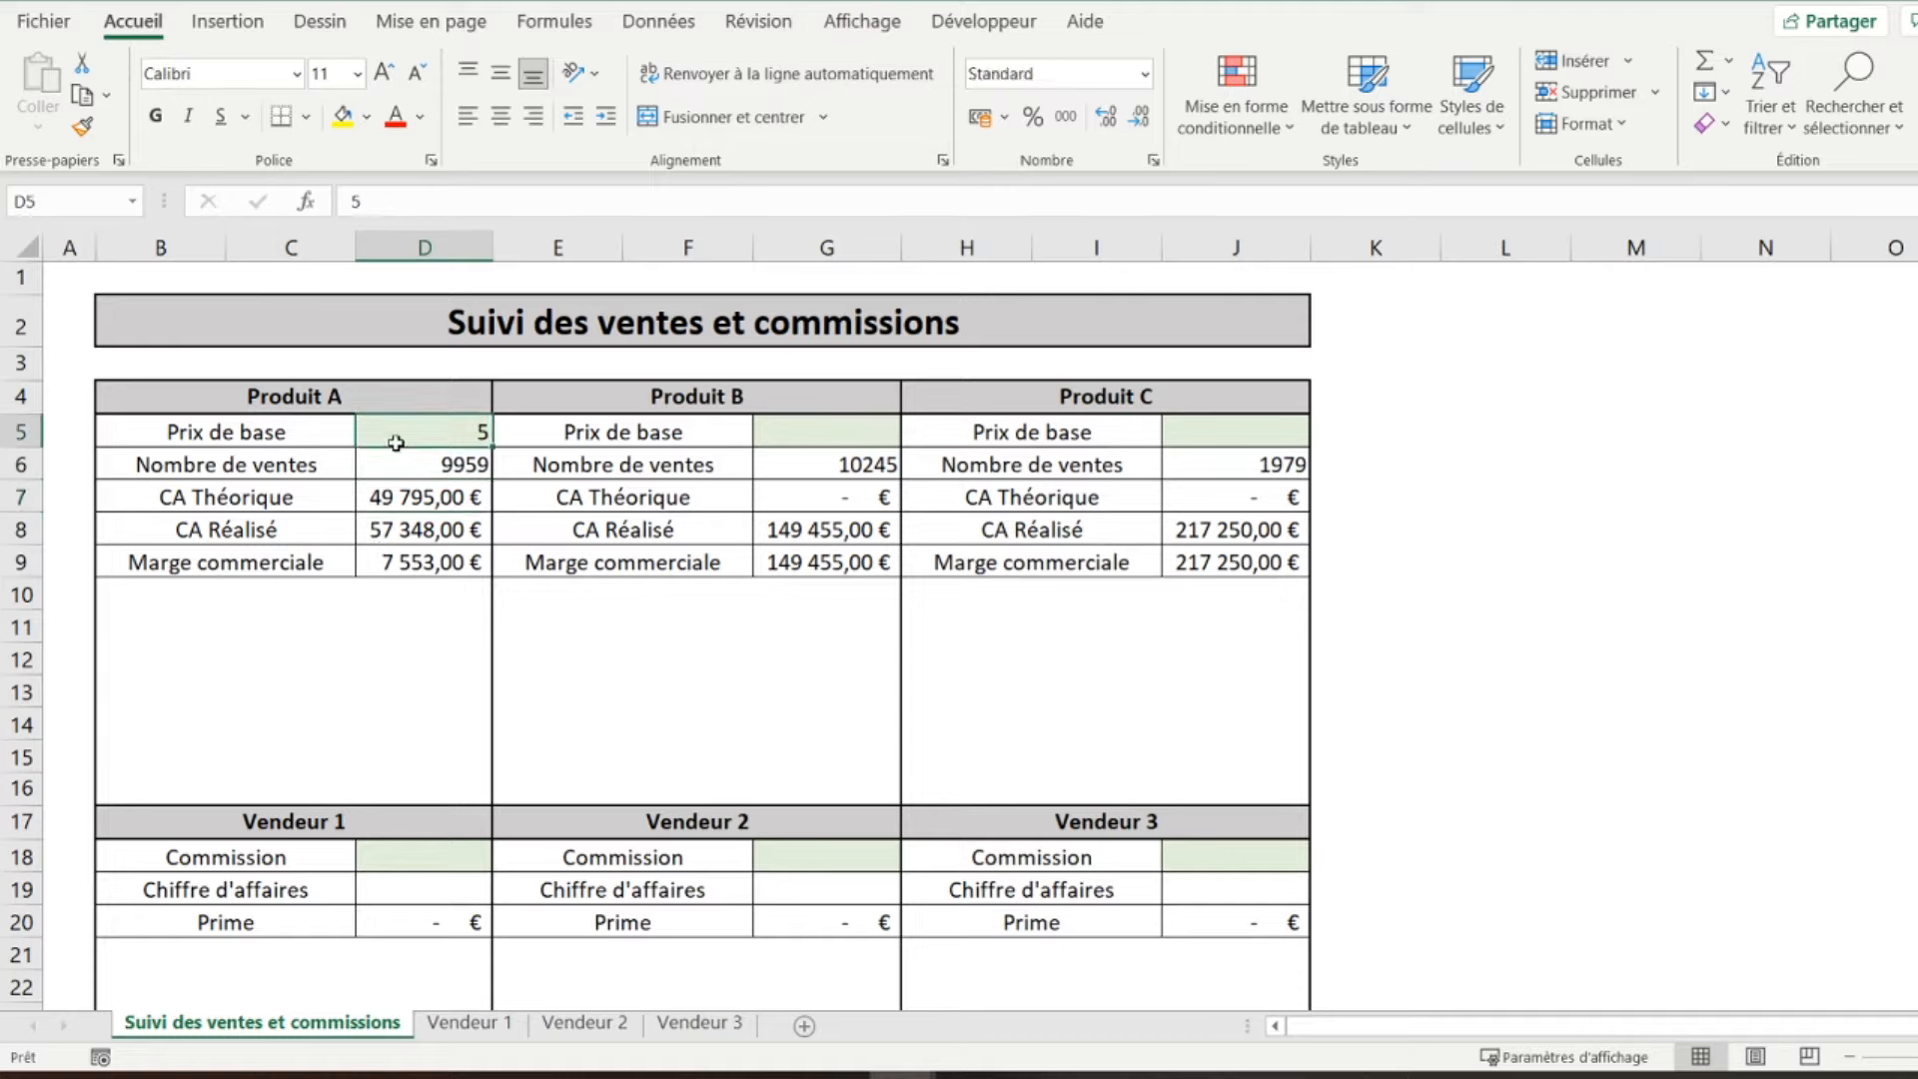
click(982, 118)
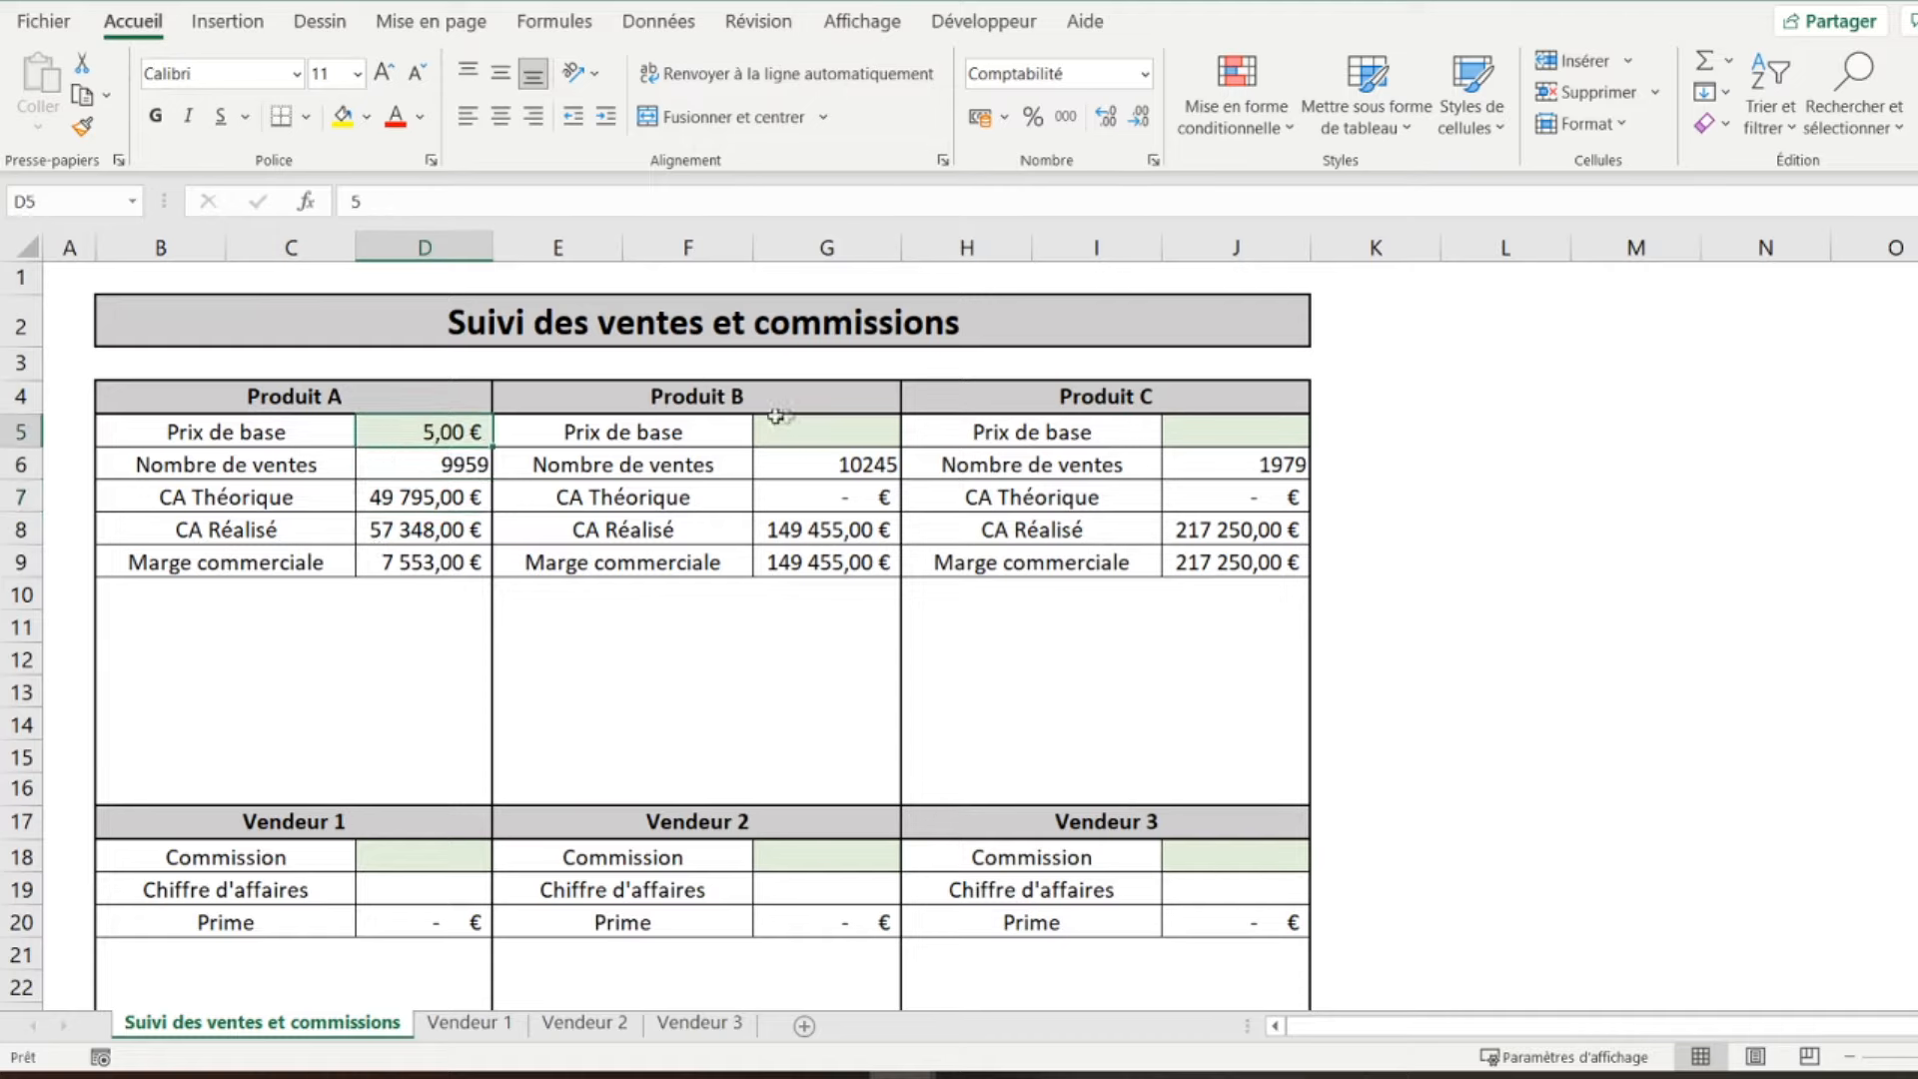
- Set Produit B's Prix de base in G5 to 10 and apply the euro accounting format to it
click(830, 427)
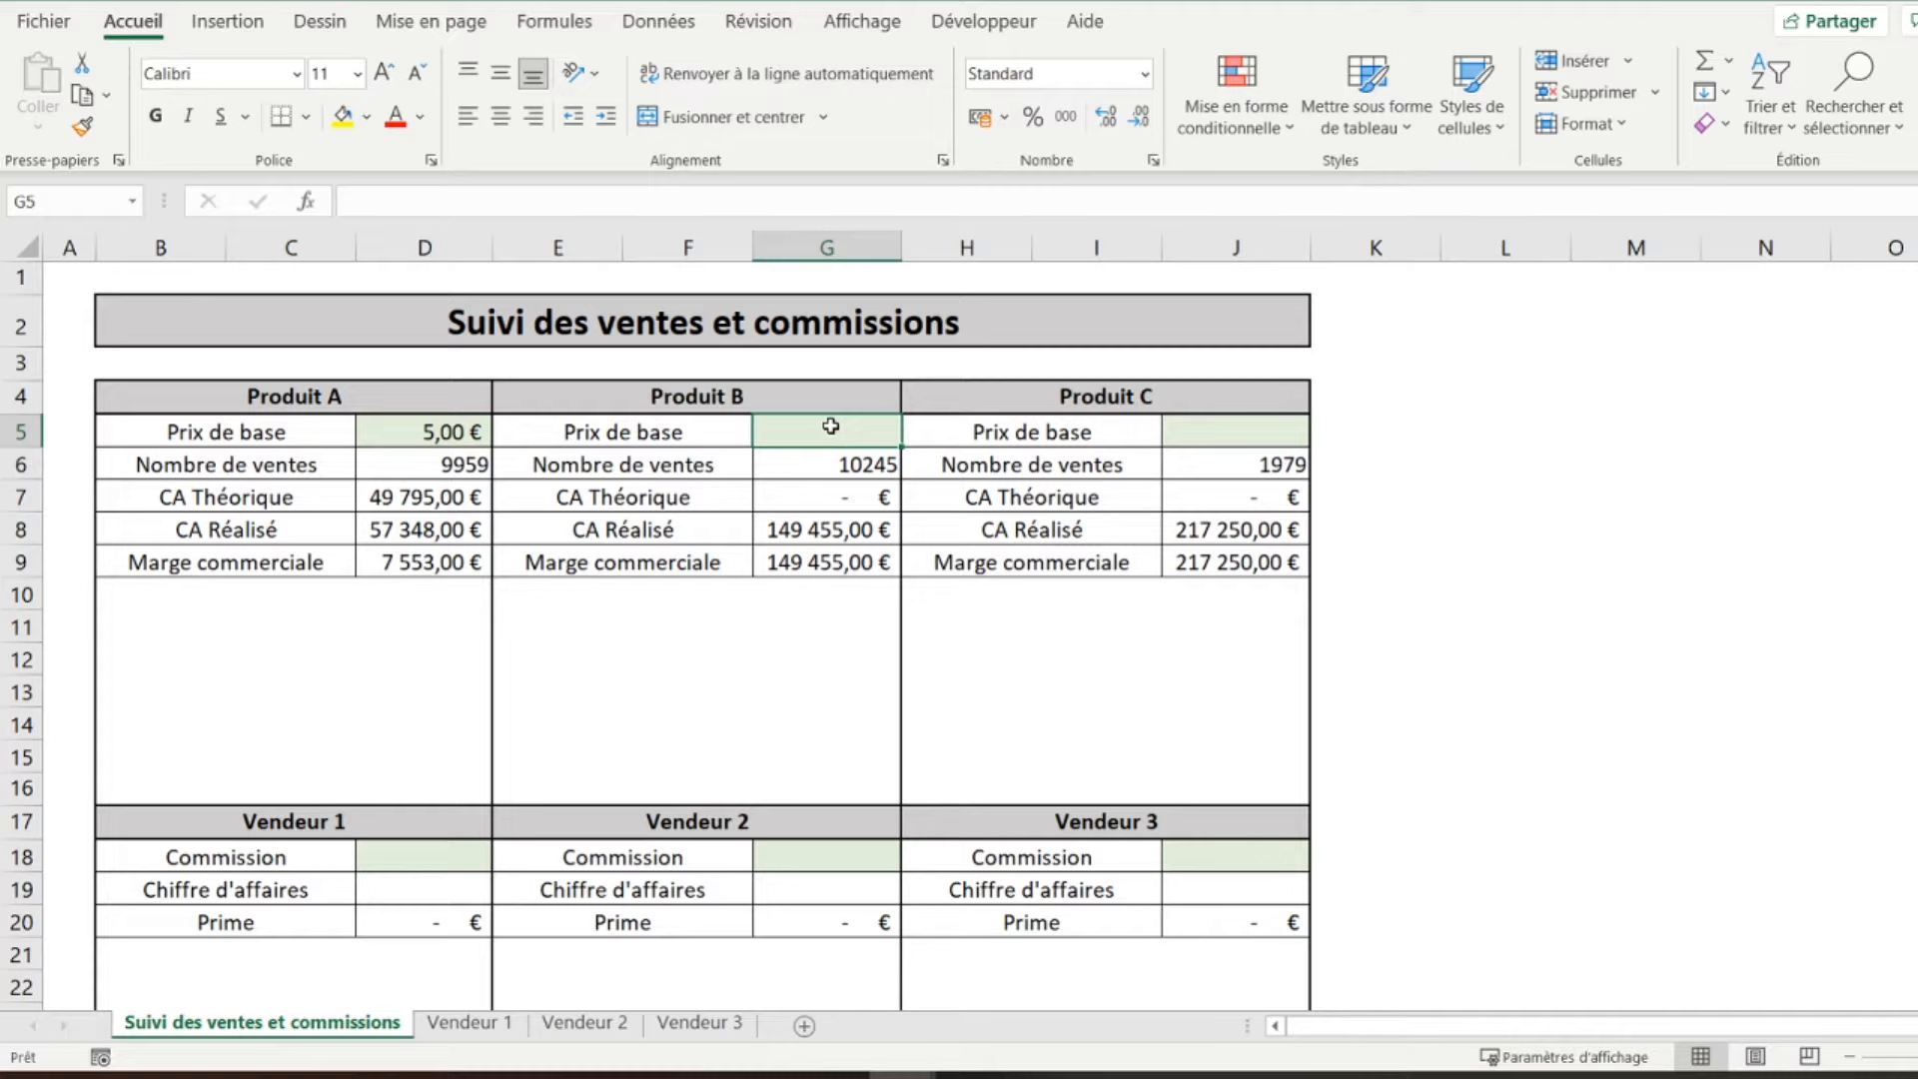
text(10)
key(Return)
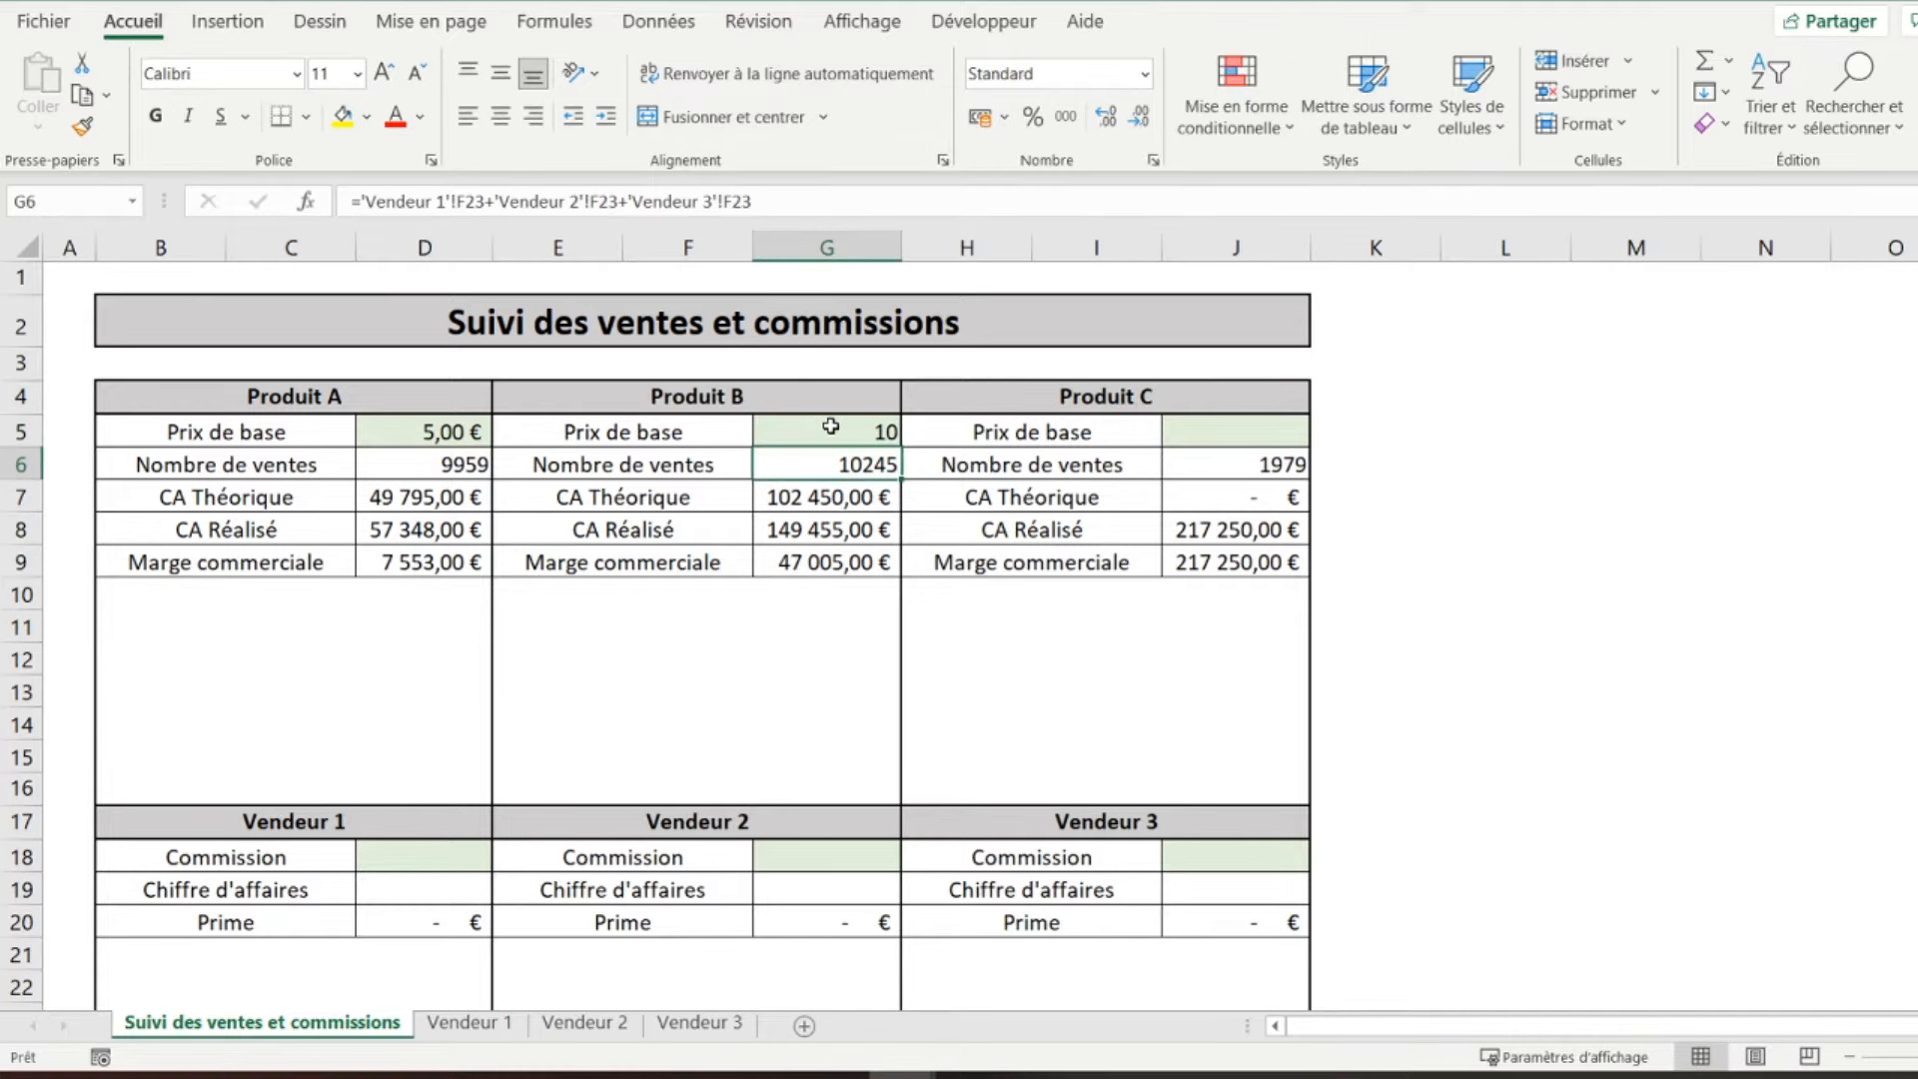
click(830, 427)
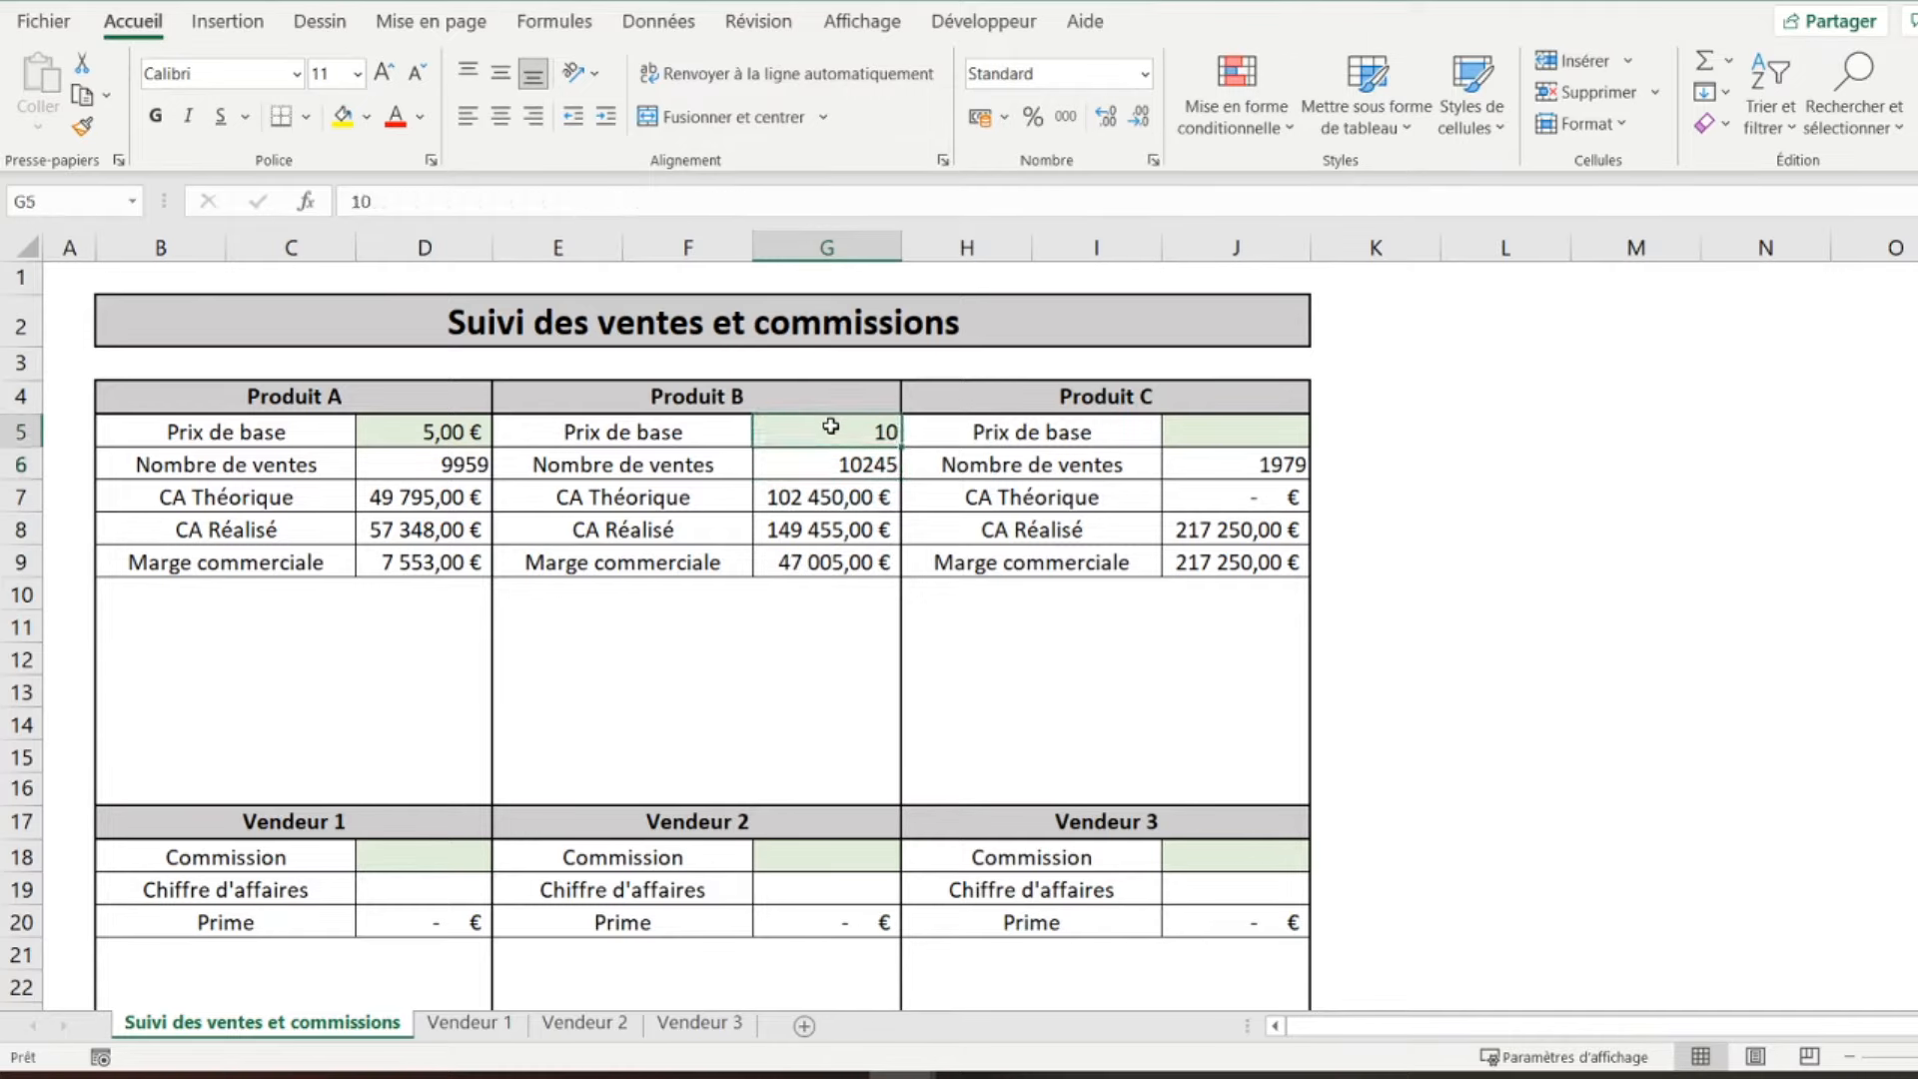
click(982, 118)
- Set Produit C's Prix de base in J5 to 100
click(1195, 443)
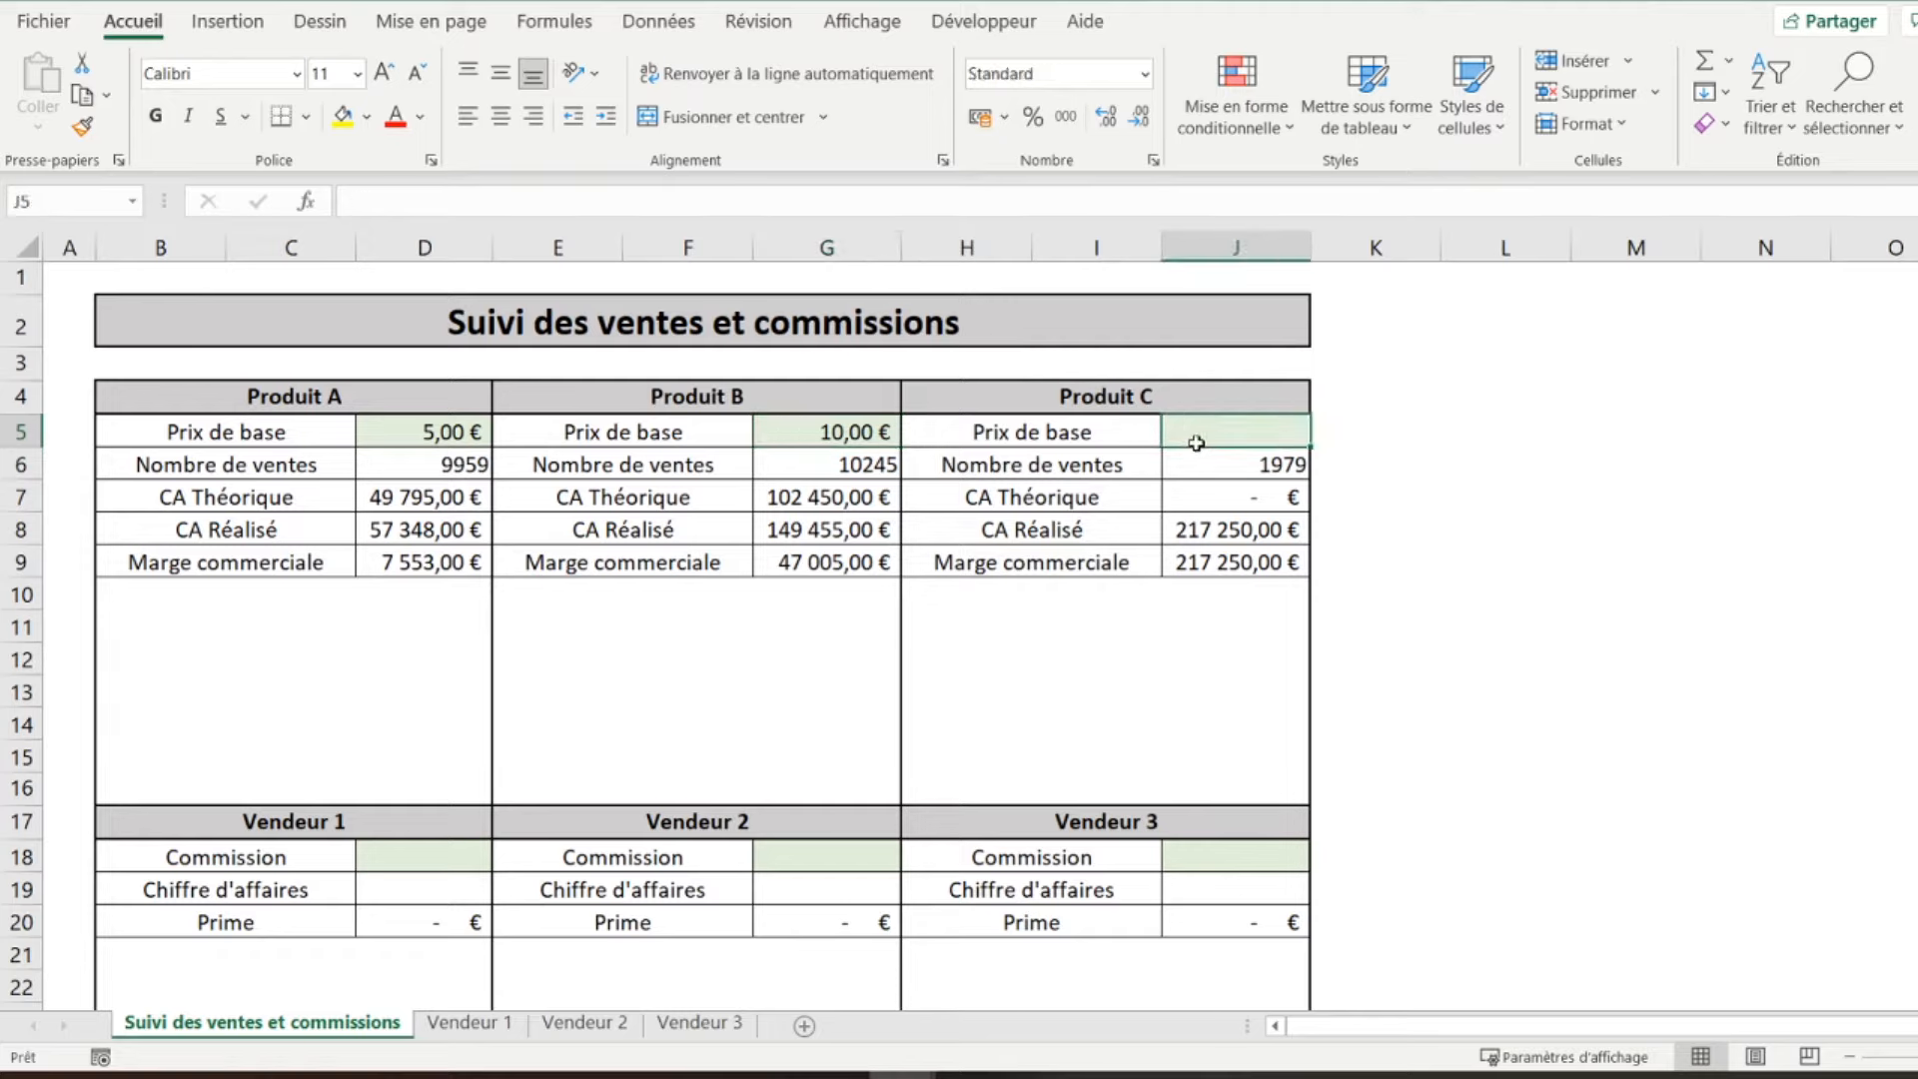
text(100)
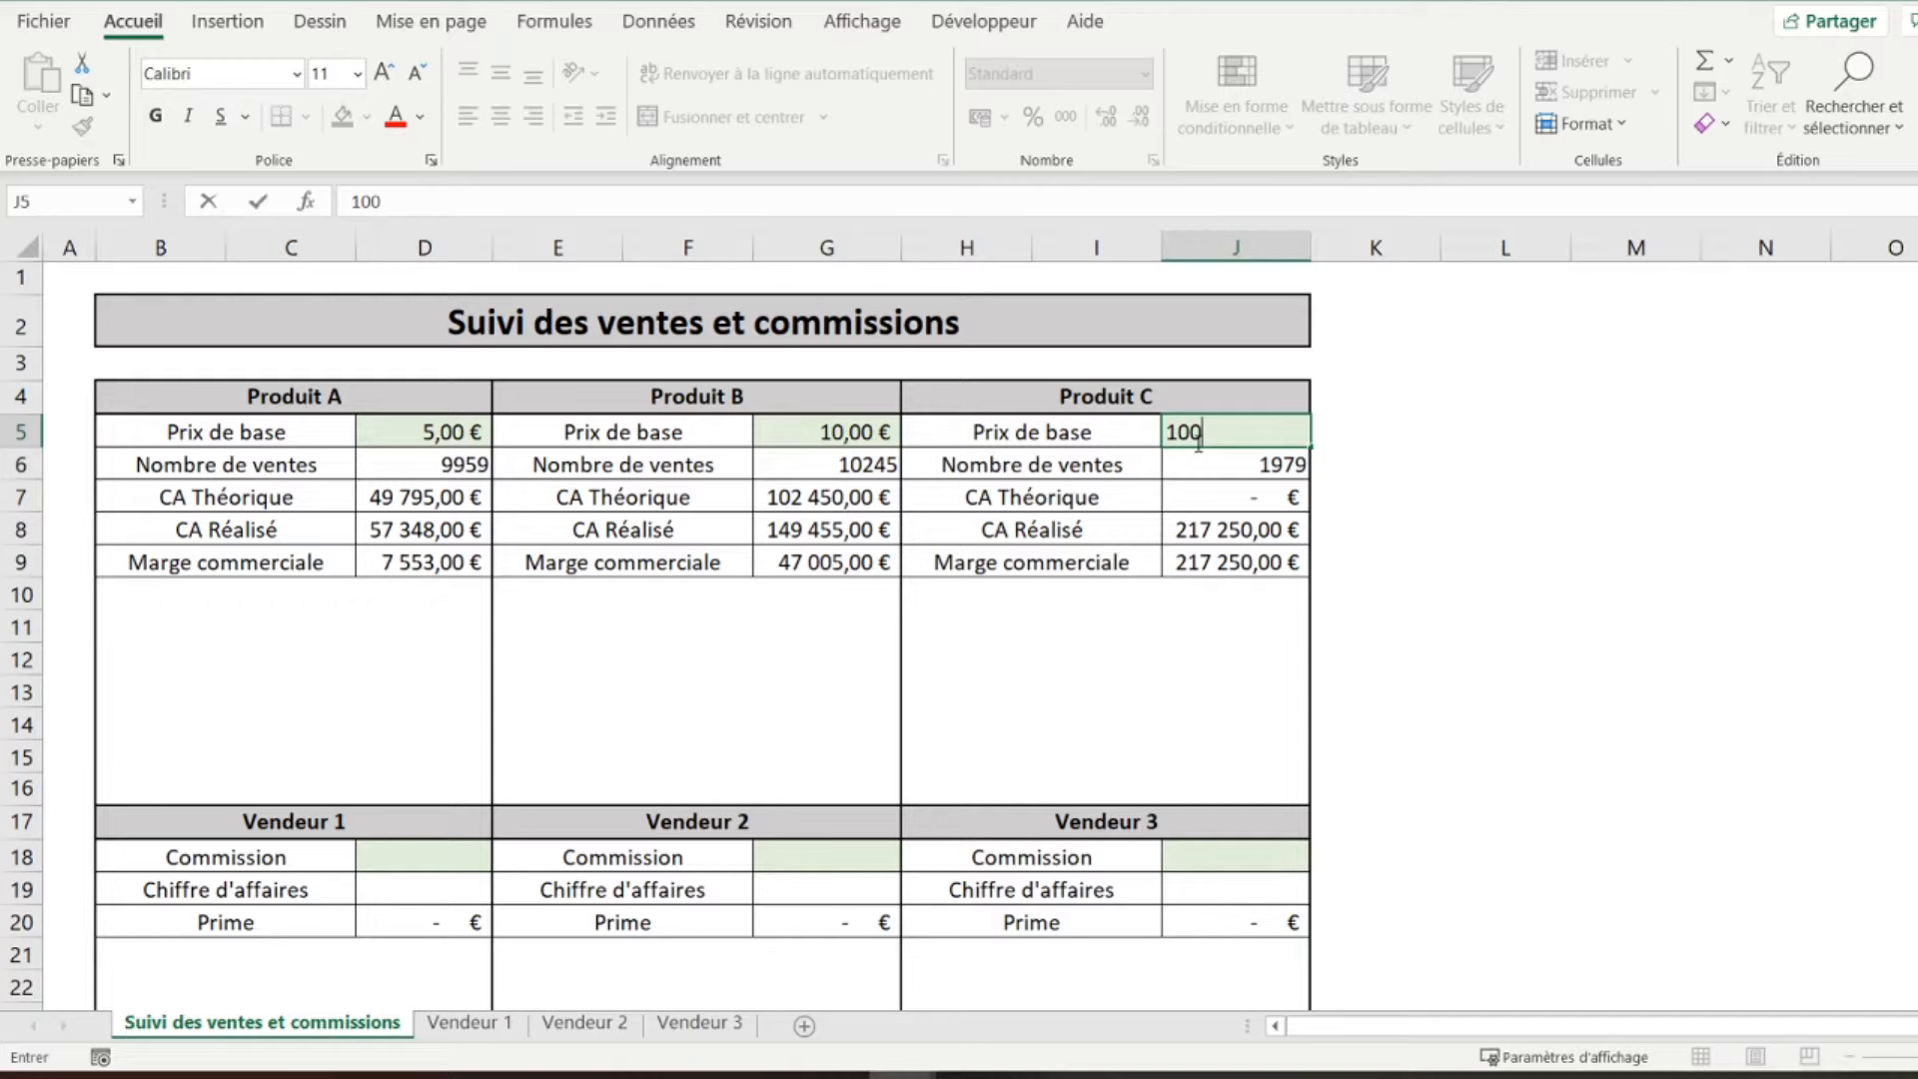
key(Return)
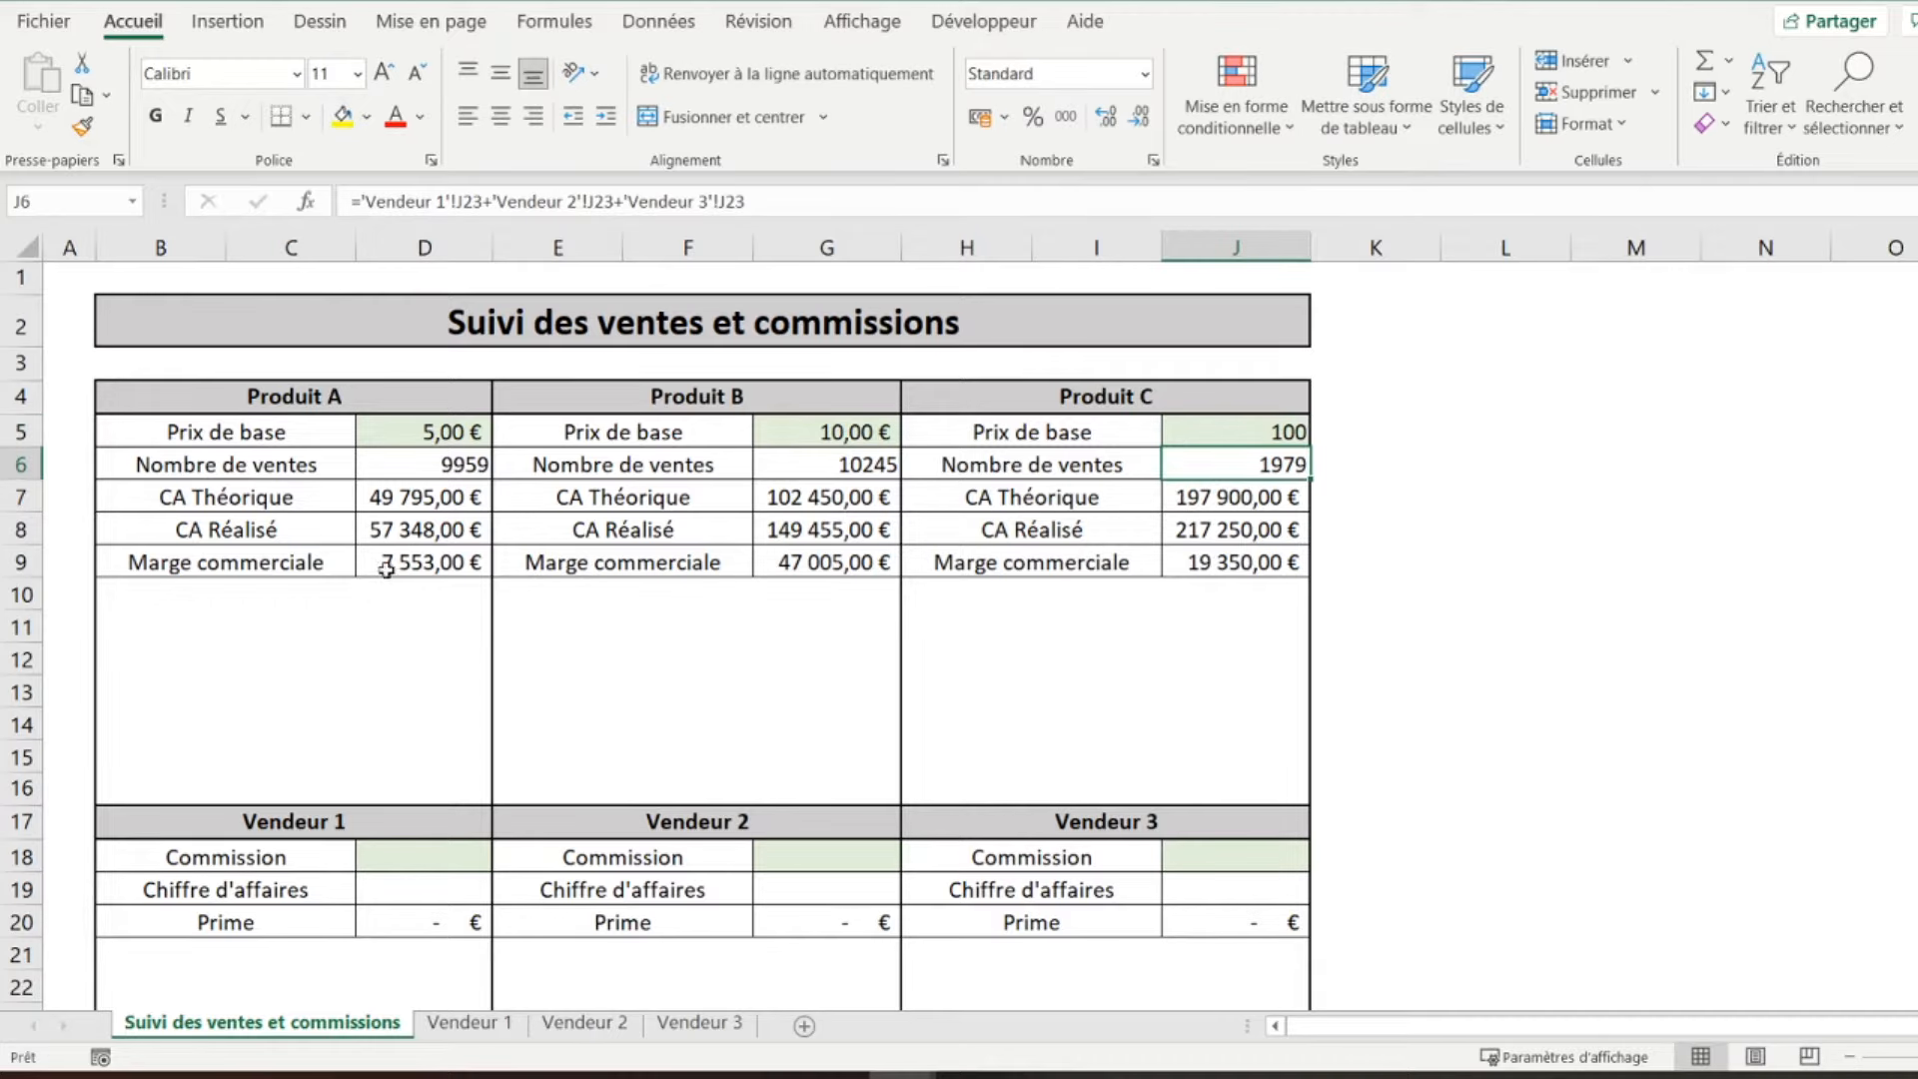
click(221, 556)
click(569, 556)
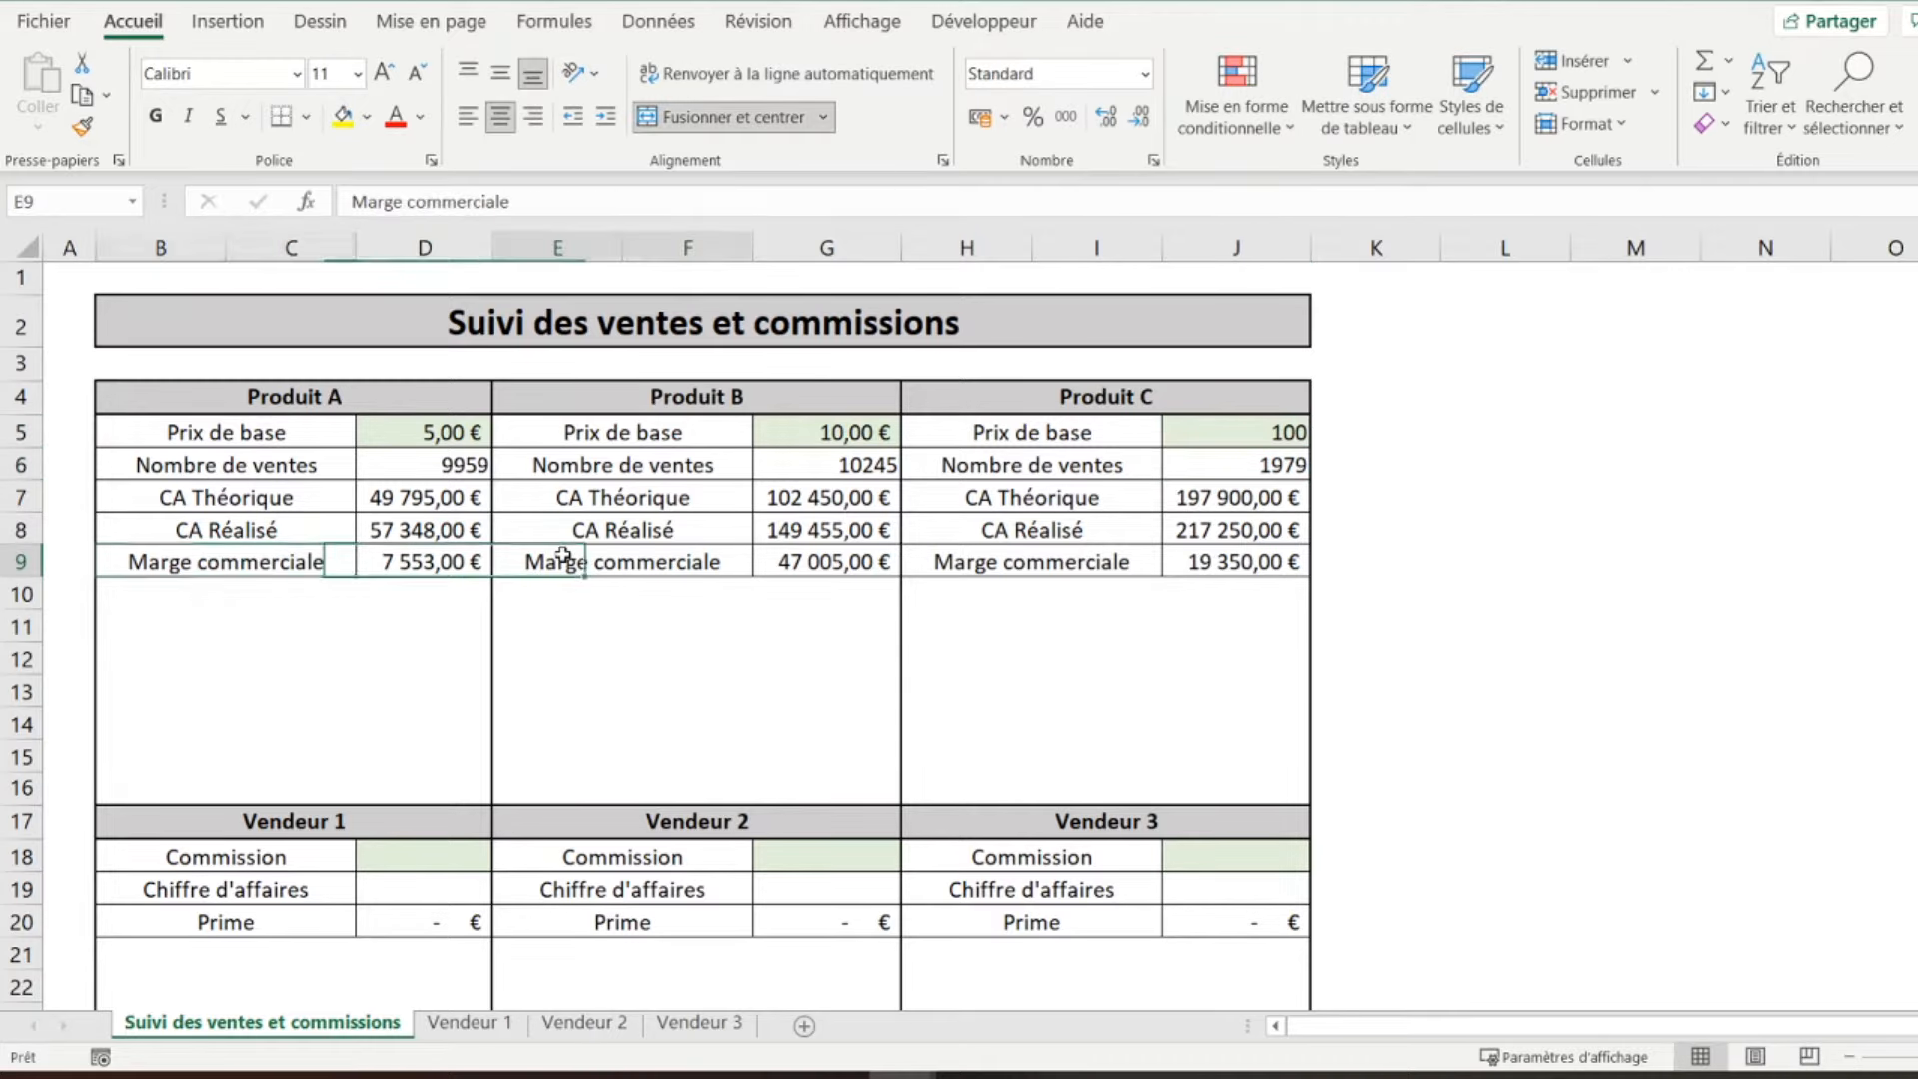
click(1046, 562)
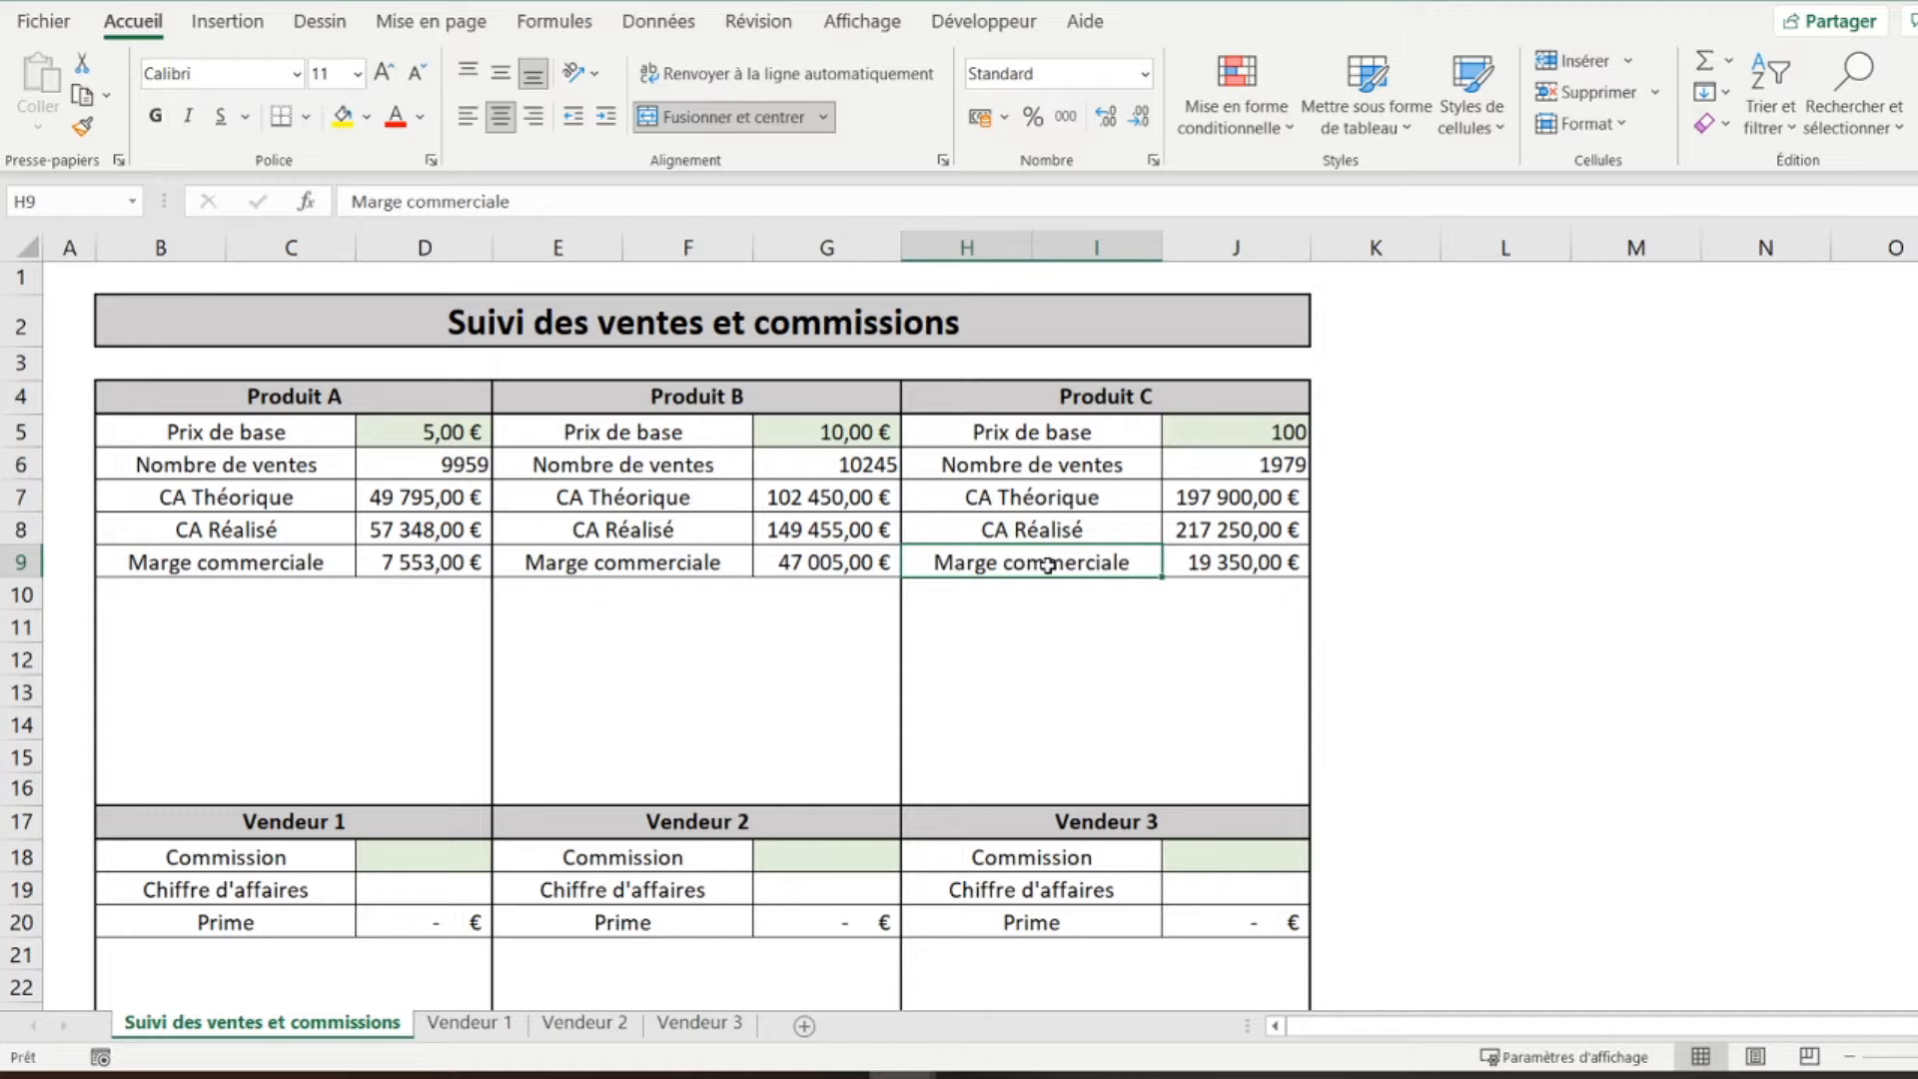
click(223, 432)
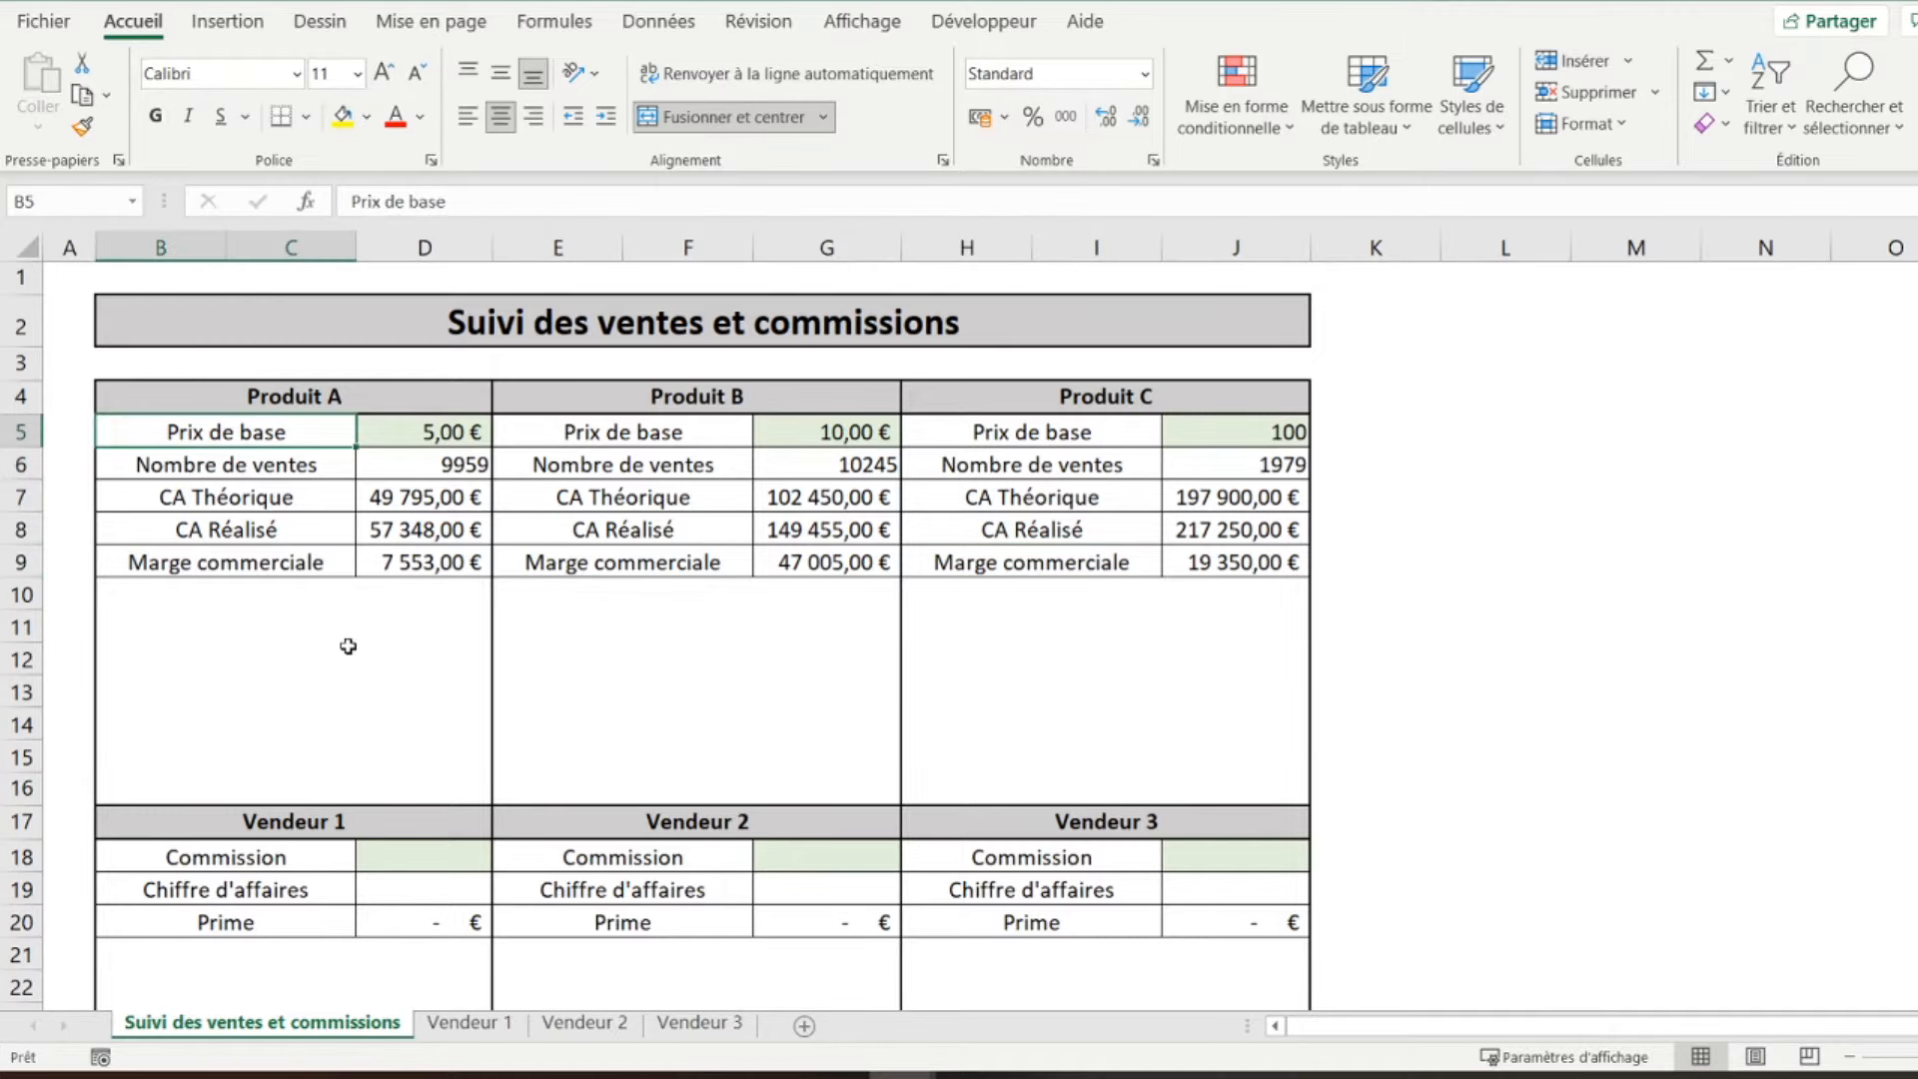
- Set the Commission to 2% for Vendeur 1, Vendeur 2 and Vendeur 3 in D18, G18 and J18
scroll(345, 659, down, 1)
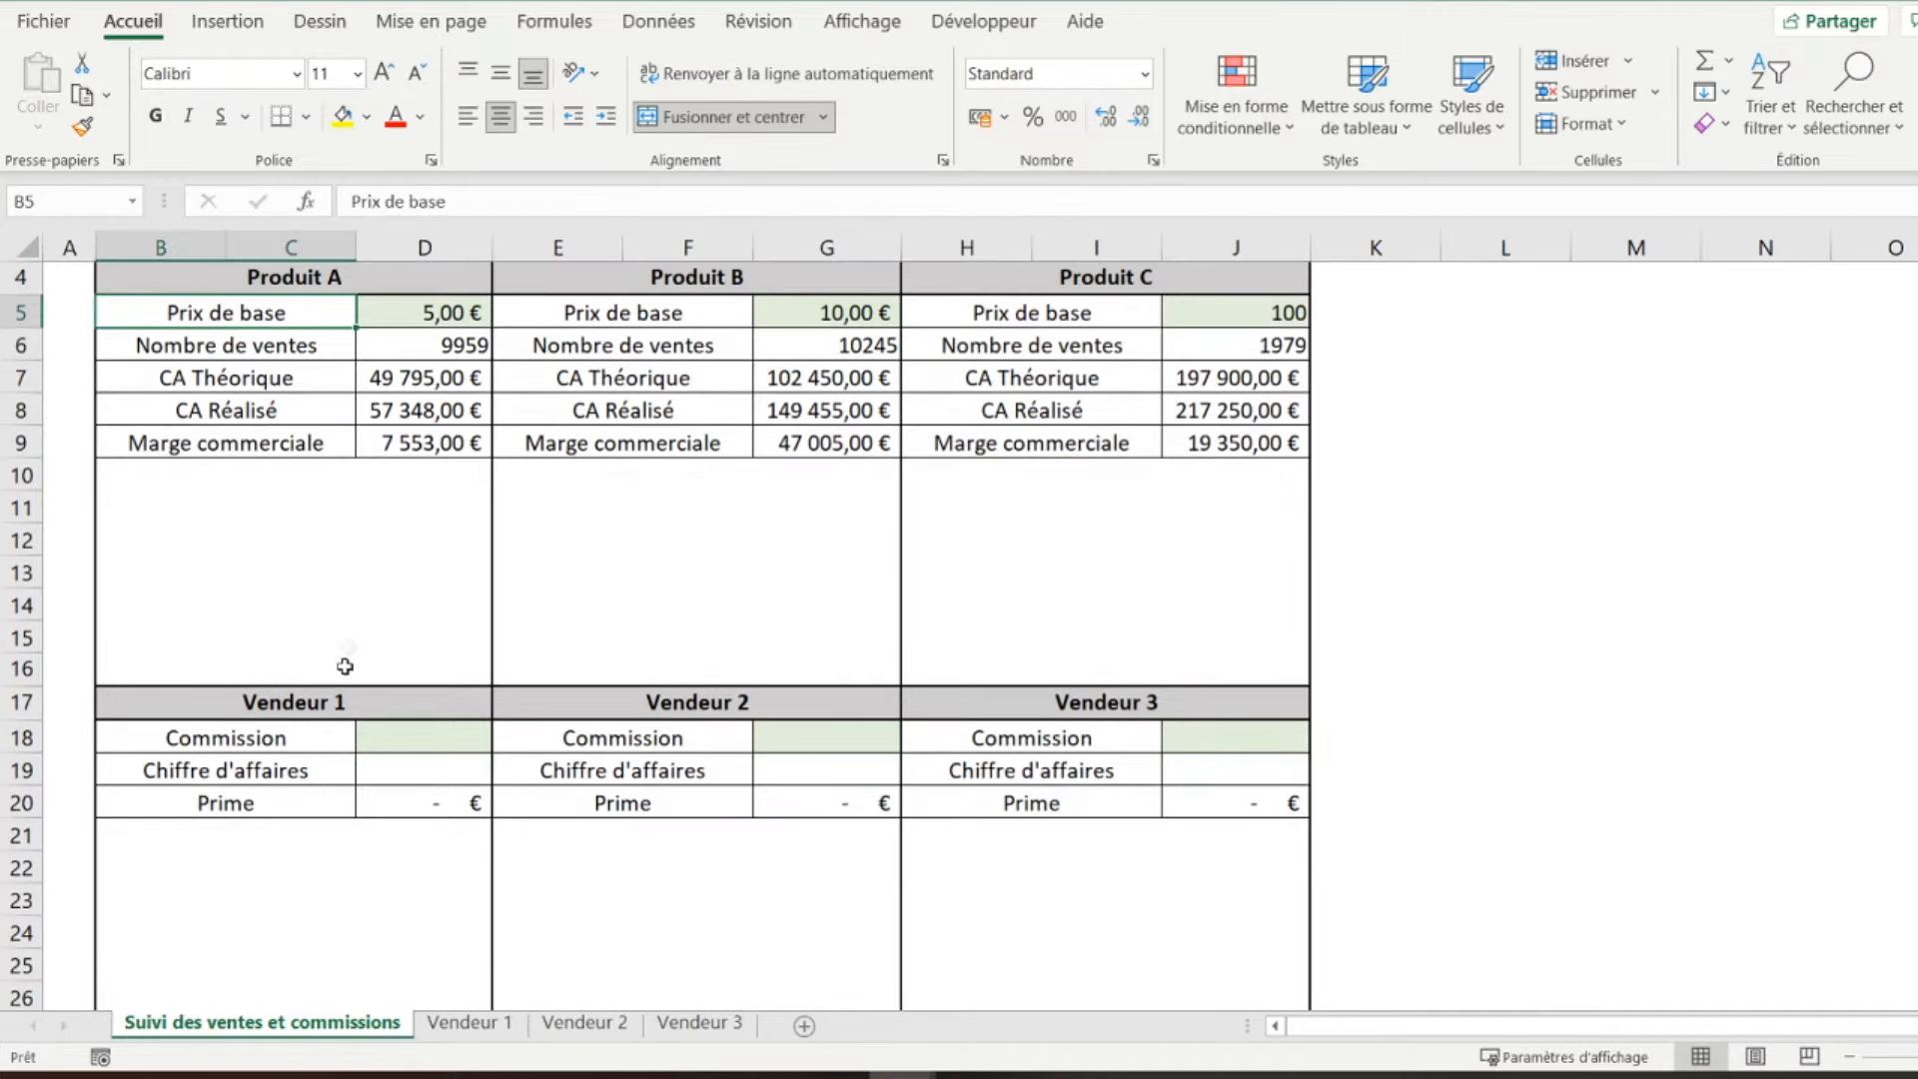
click(380, 735)
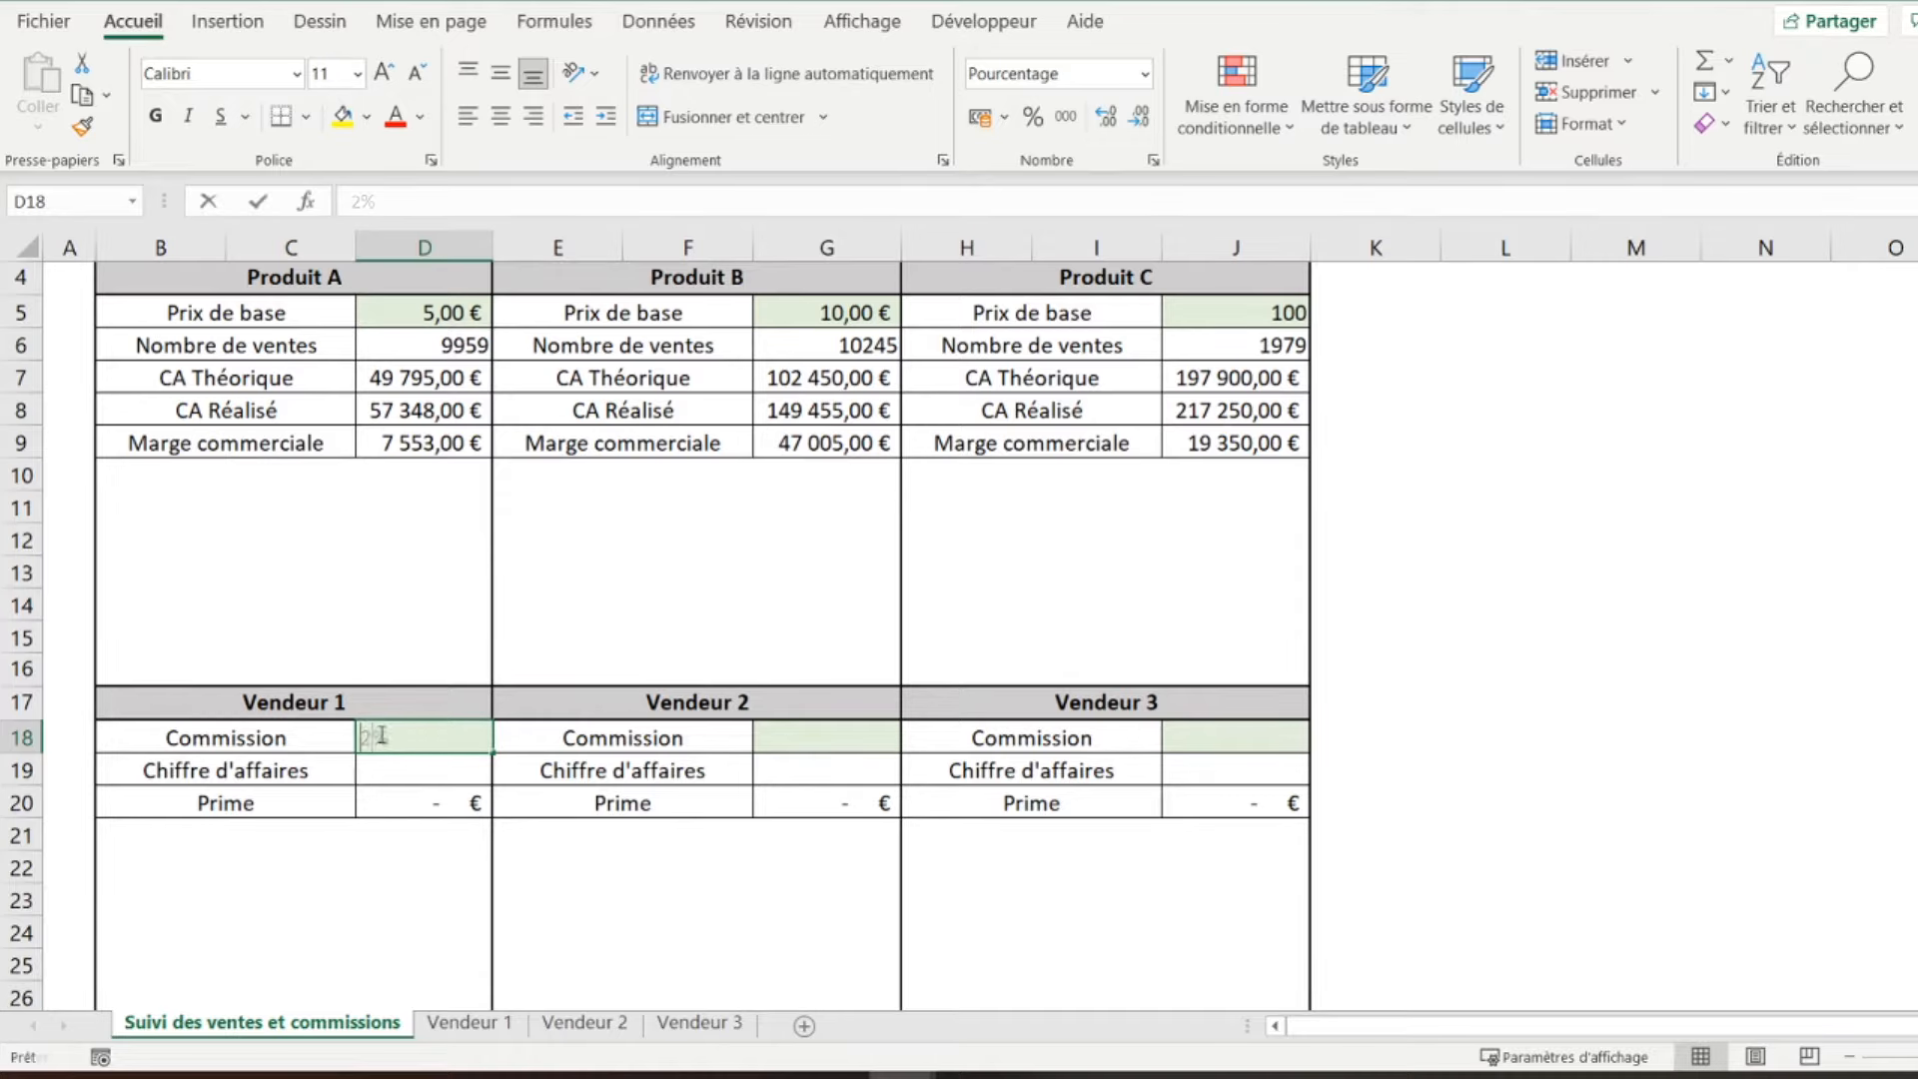
text(2)
key(Tab)
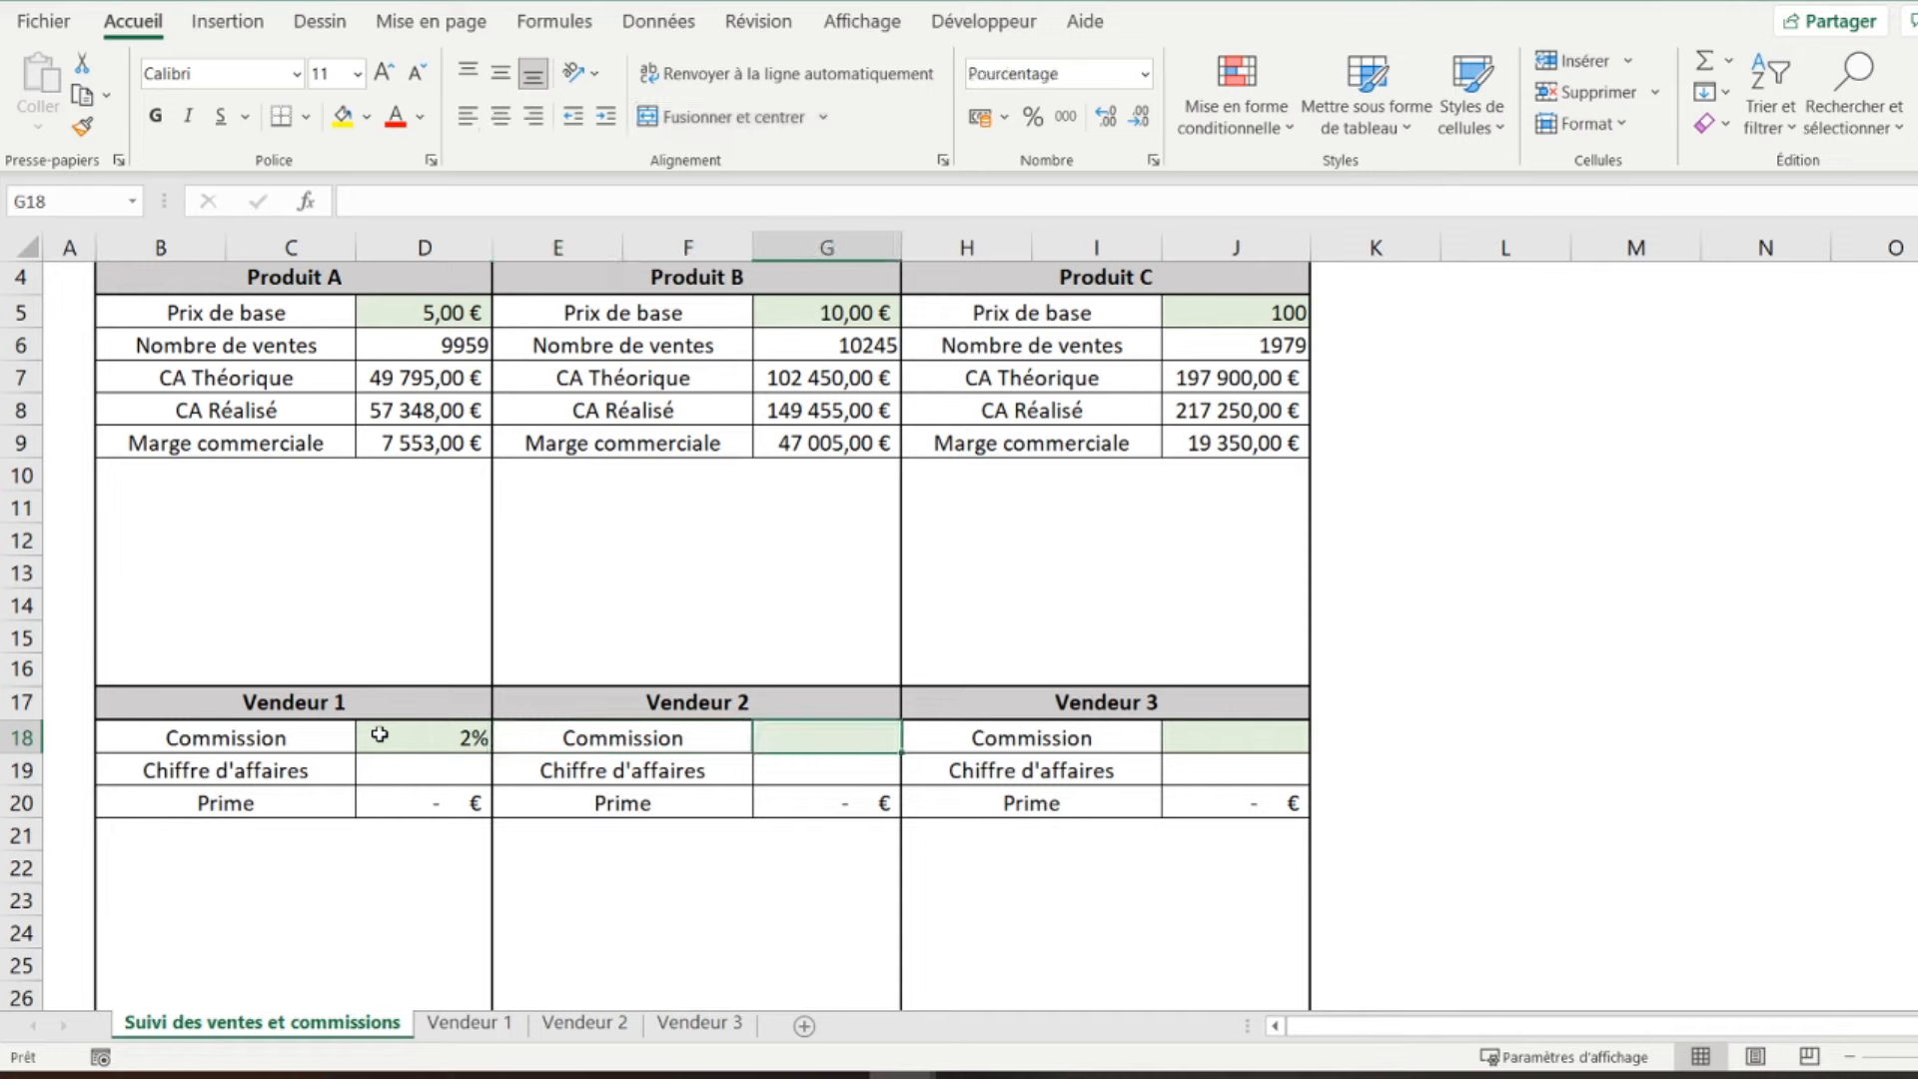
text(2)
key(Tab)
key(Tab)
text(2)
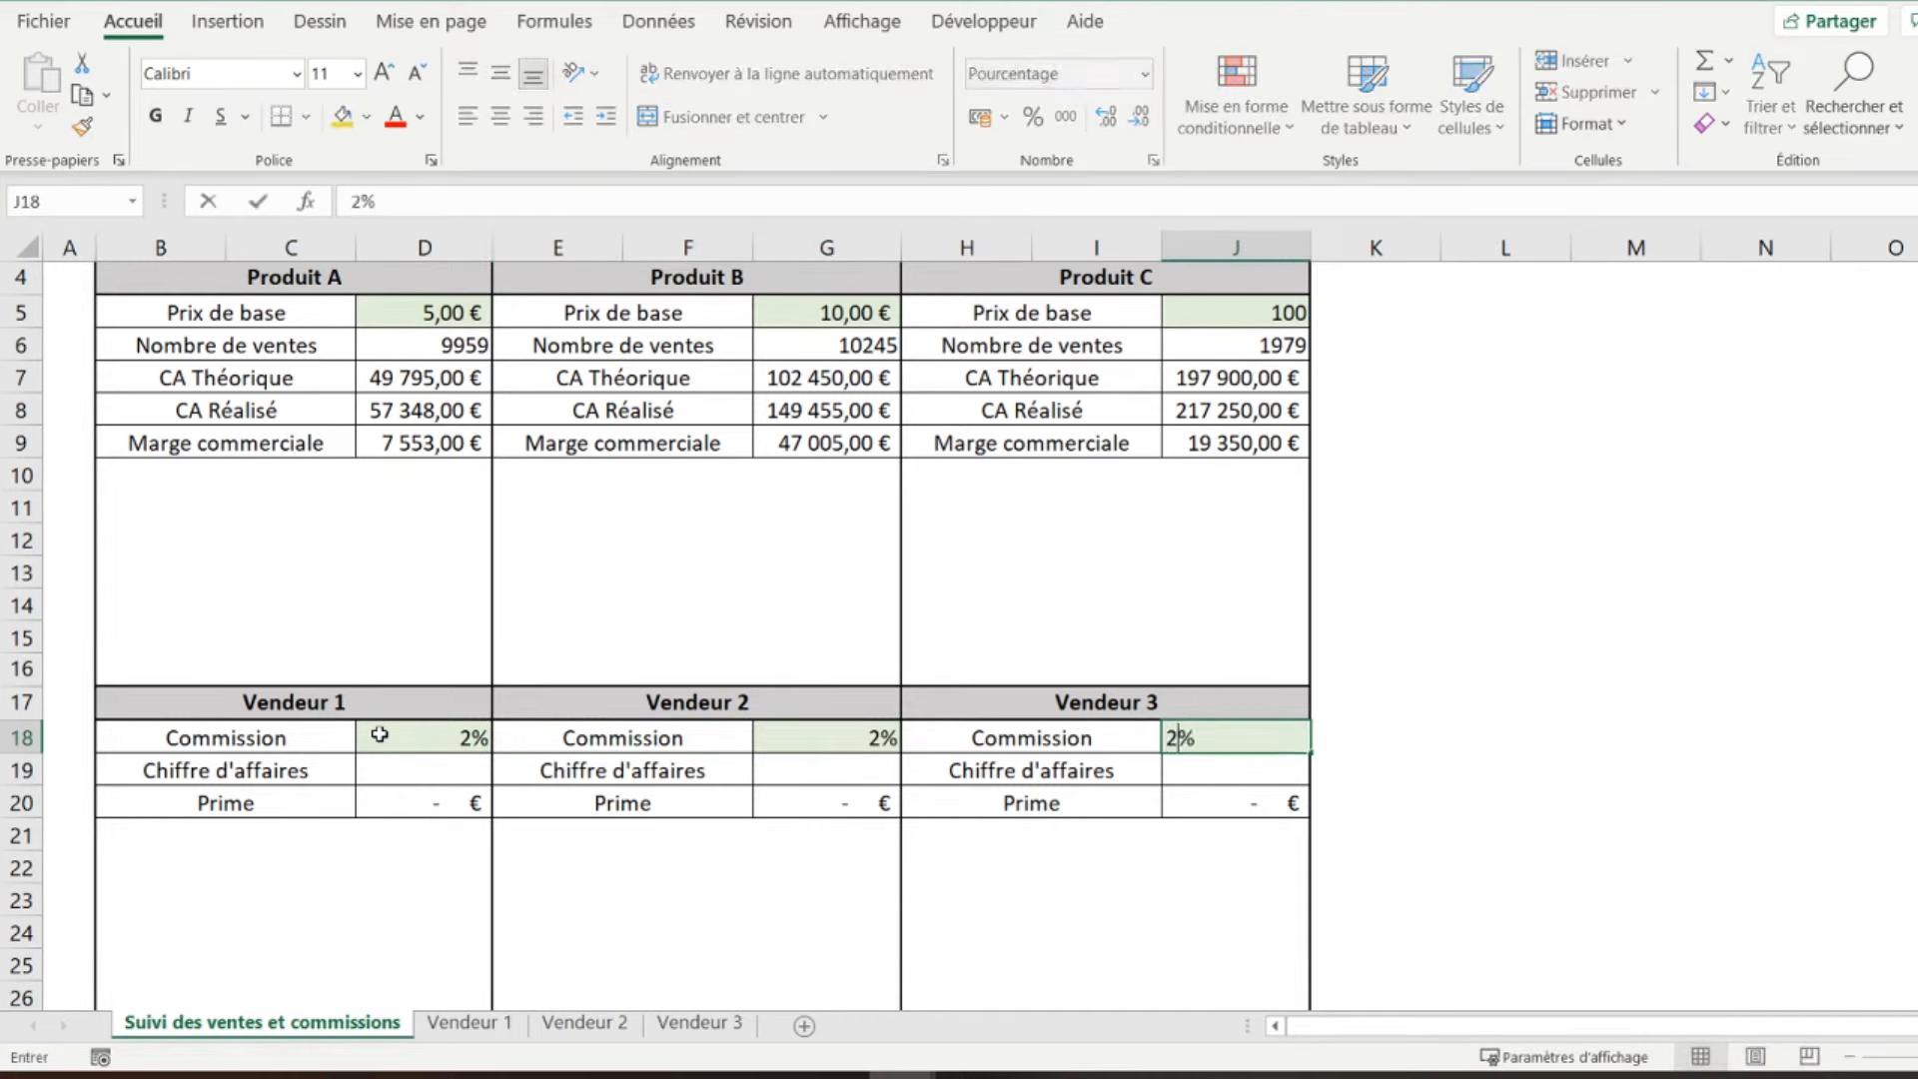
key(shift+Tab)
- Make the three vendors' Commission cells and the three products' Prix de base cells bold
click(380, 735)
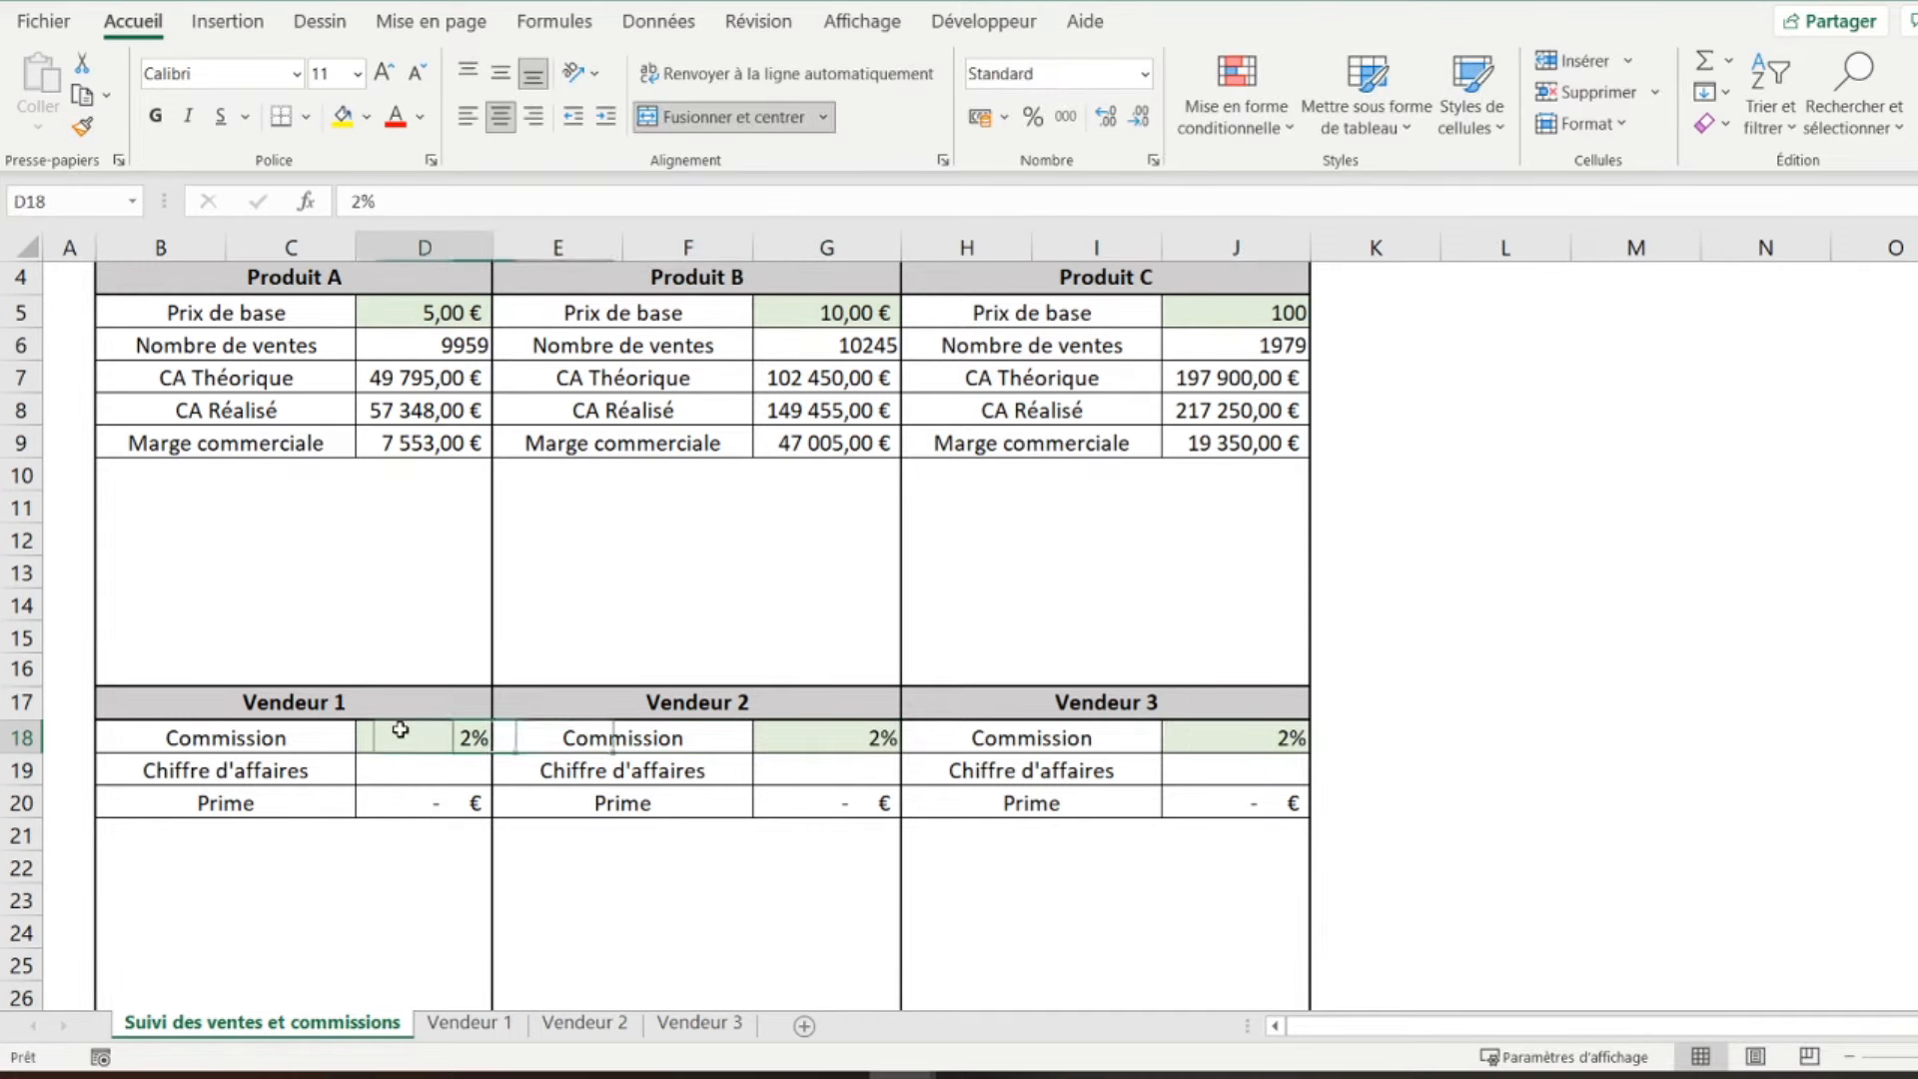
ctrl+click(763, 735)
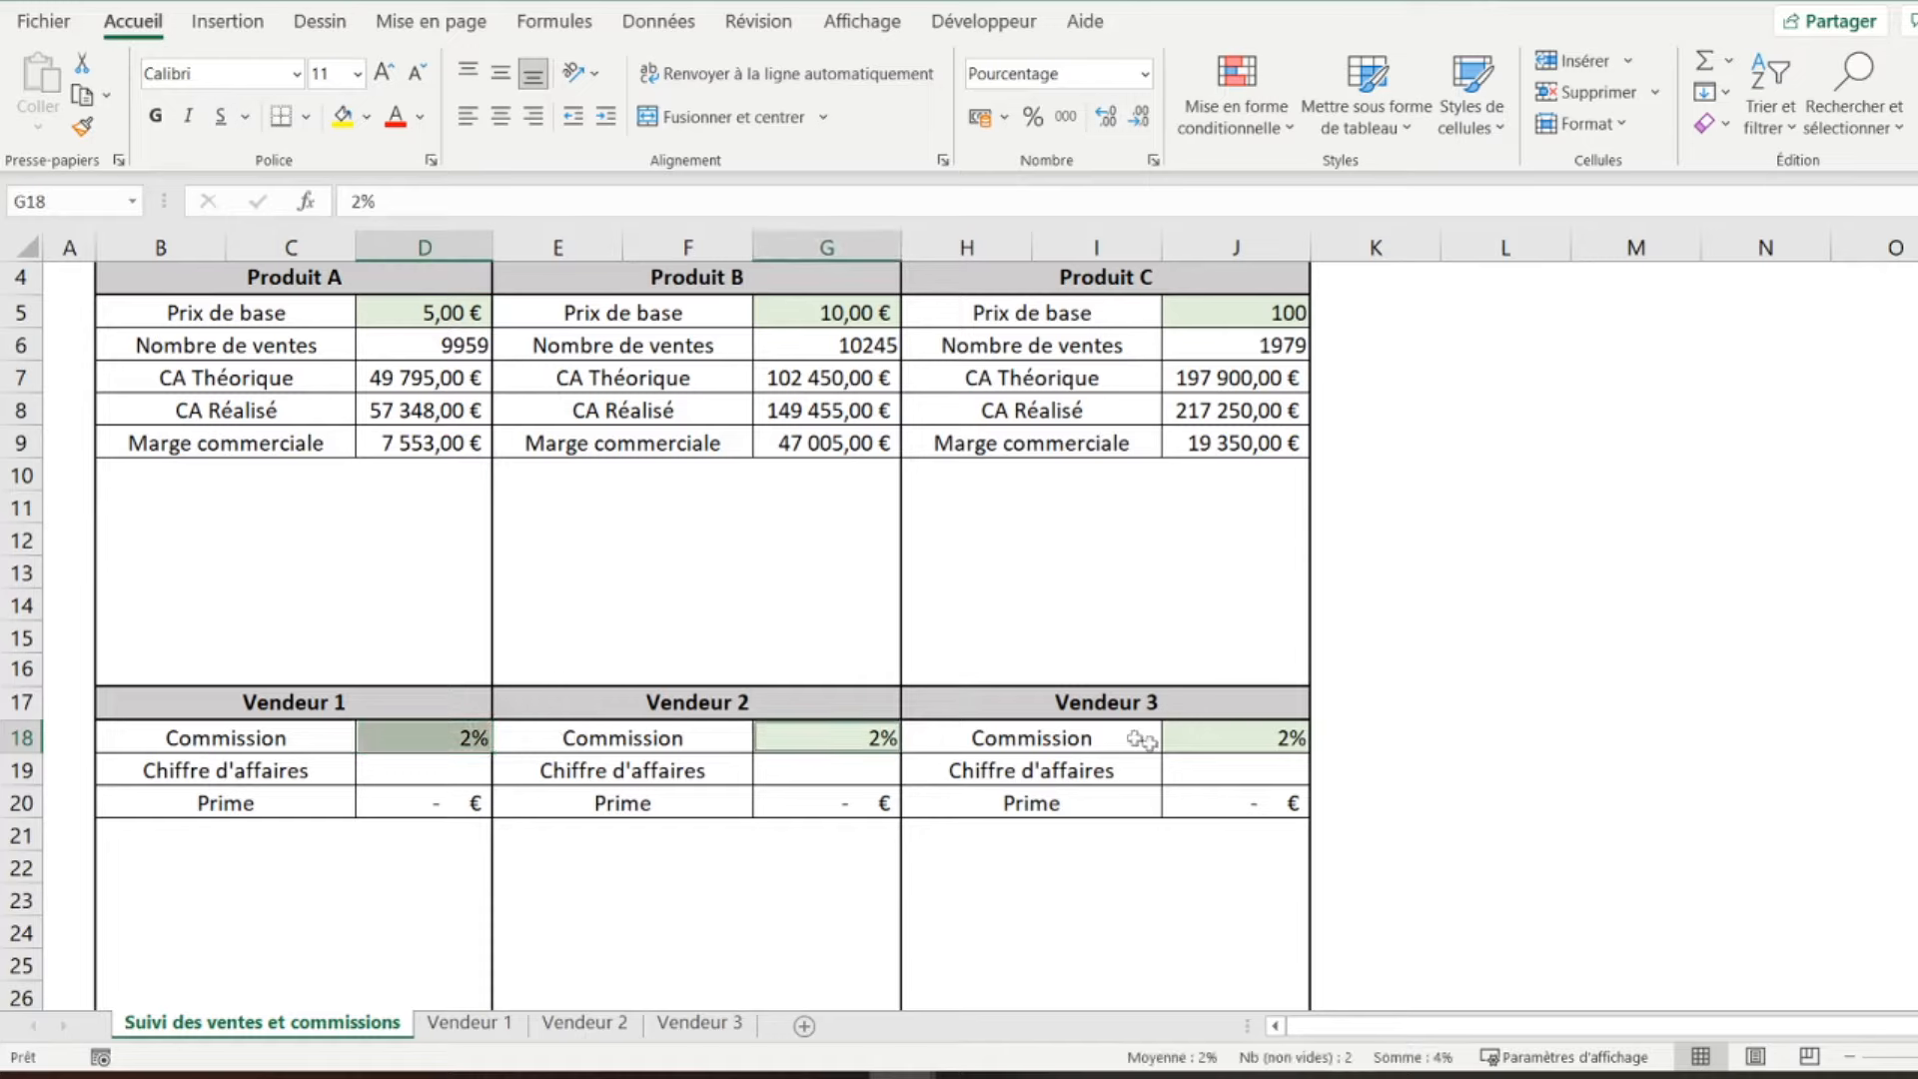
ctrl+click(1180, 735)
ctrl+click(1179, 314)
ctrl+click(839, 310)
ctrl+click(443, 311)
click(156, 116)
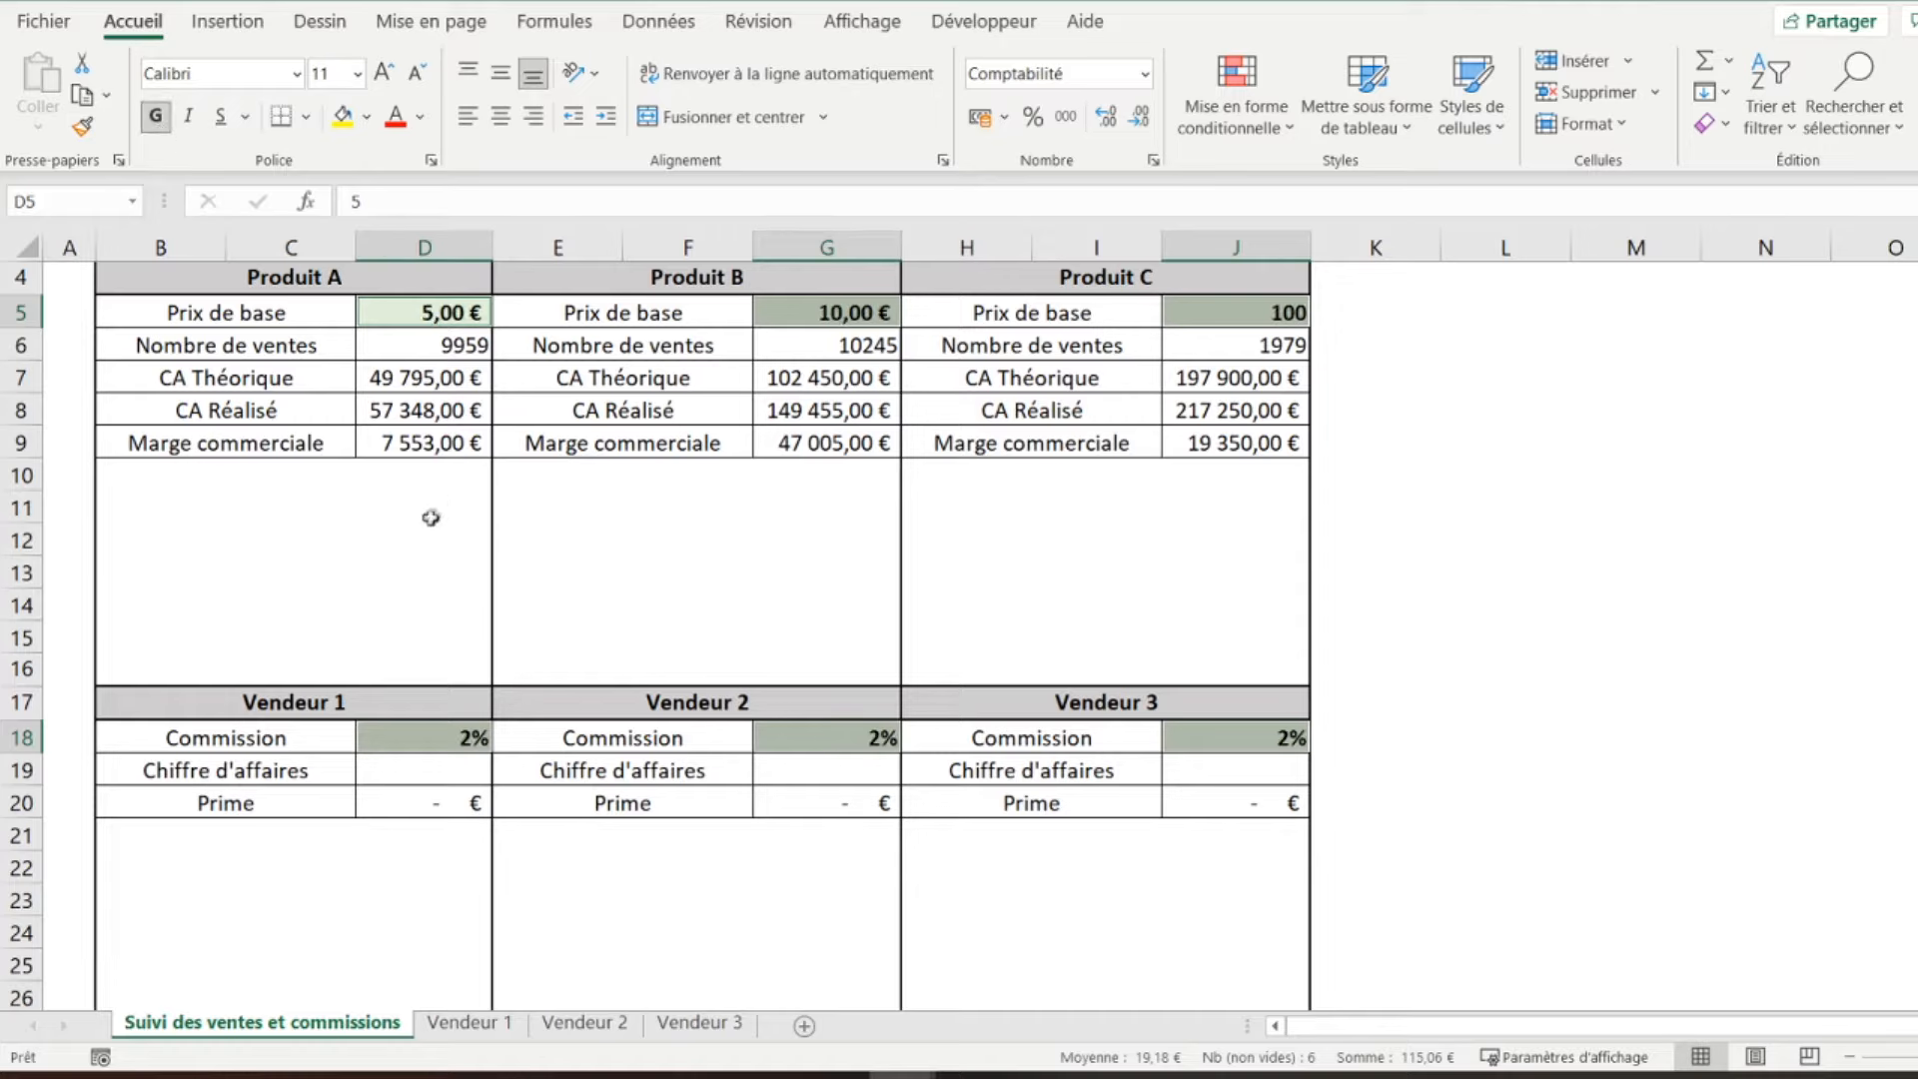
click(300, 791)
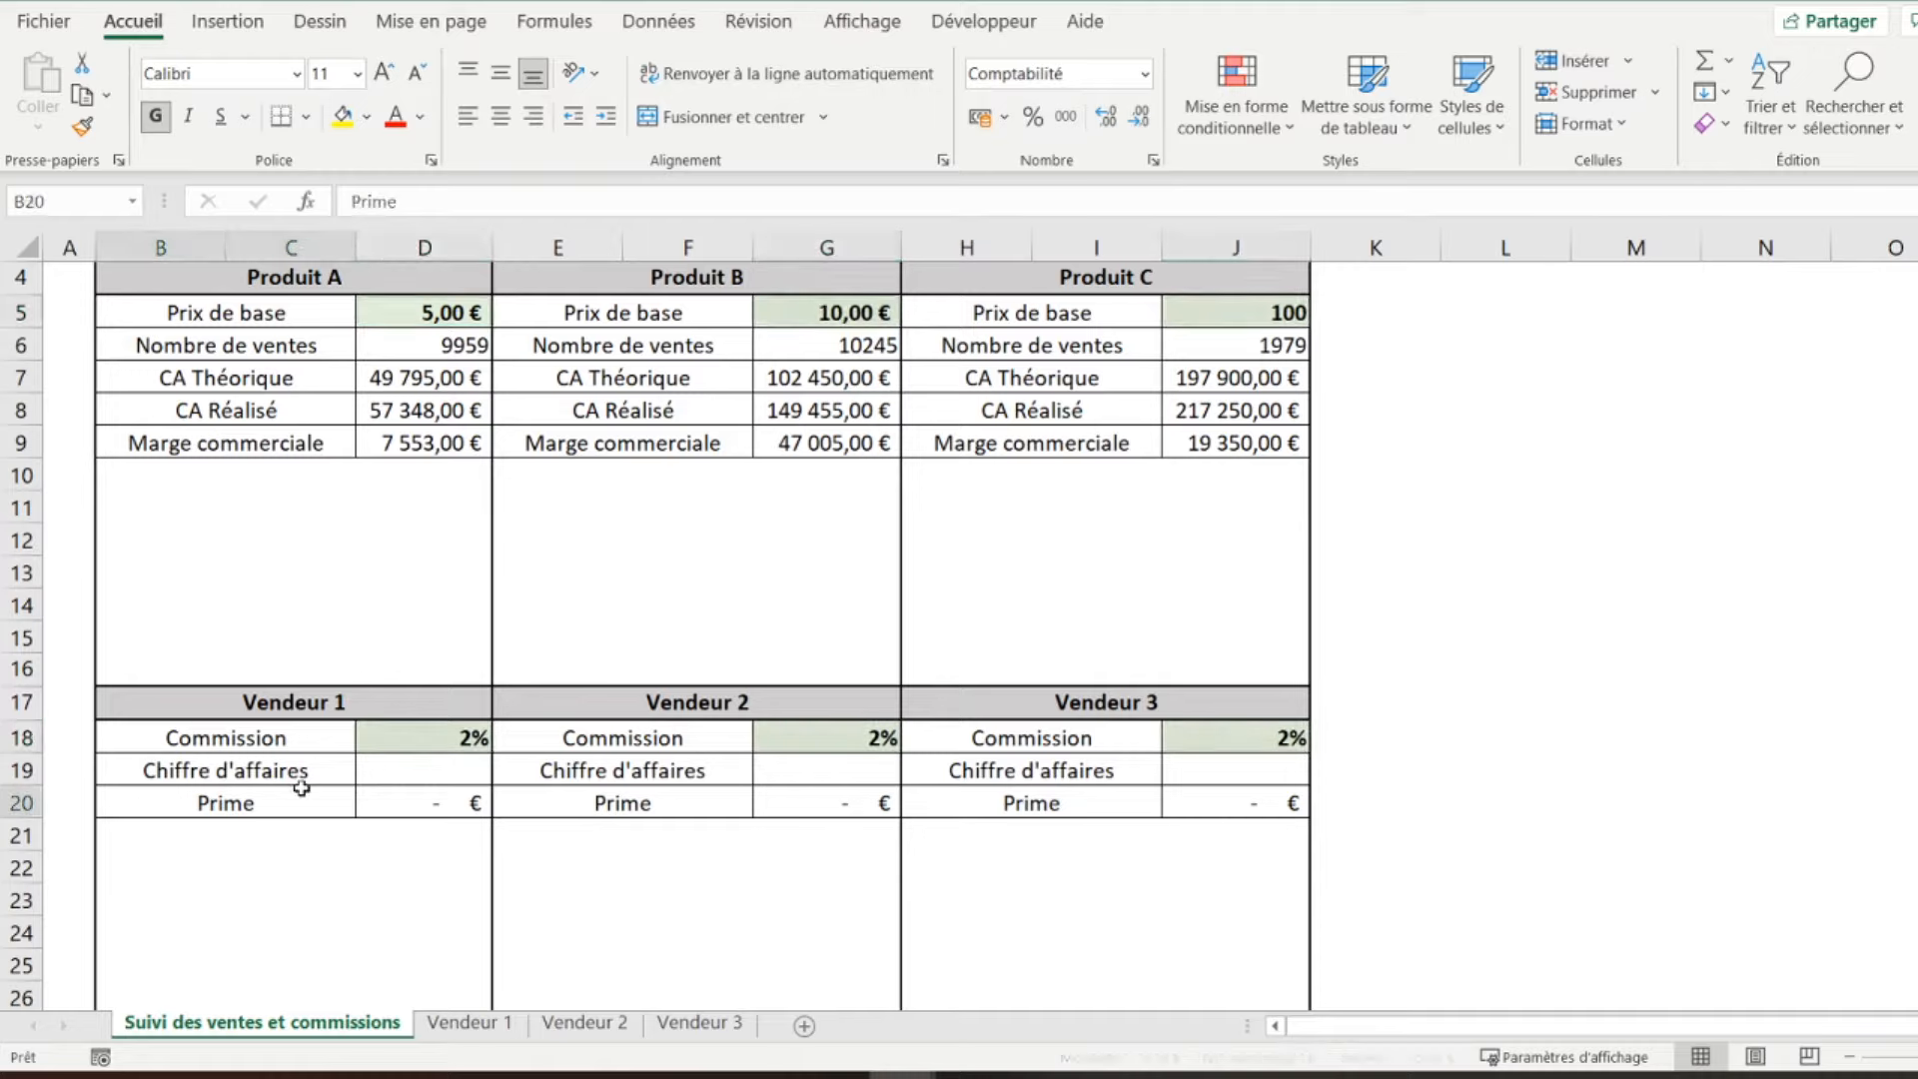
- In D19, calculate Vendeur 1's Chiffre d'affaires by adding cells C23, G23 and K23 of the Vendeur 1 sheet
click(390, 765)
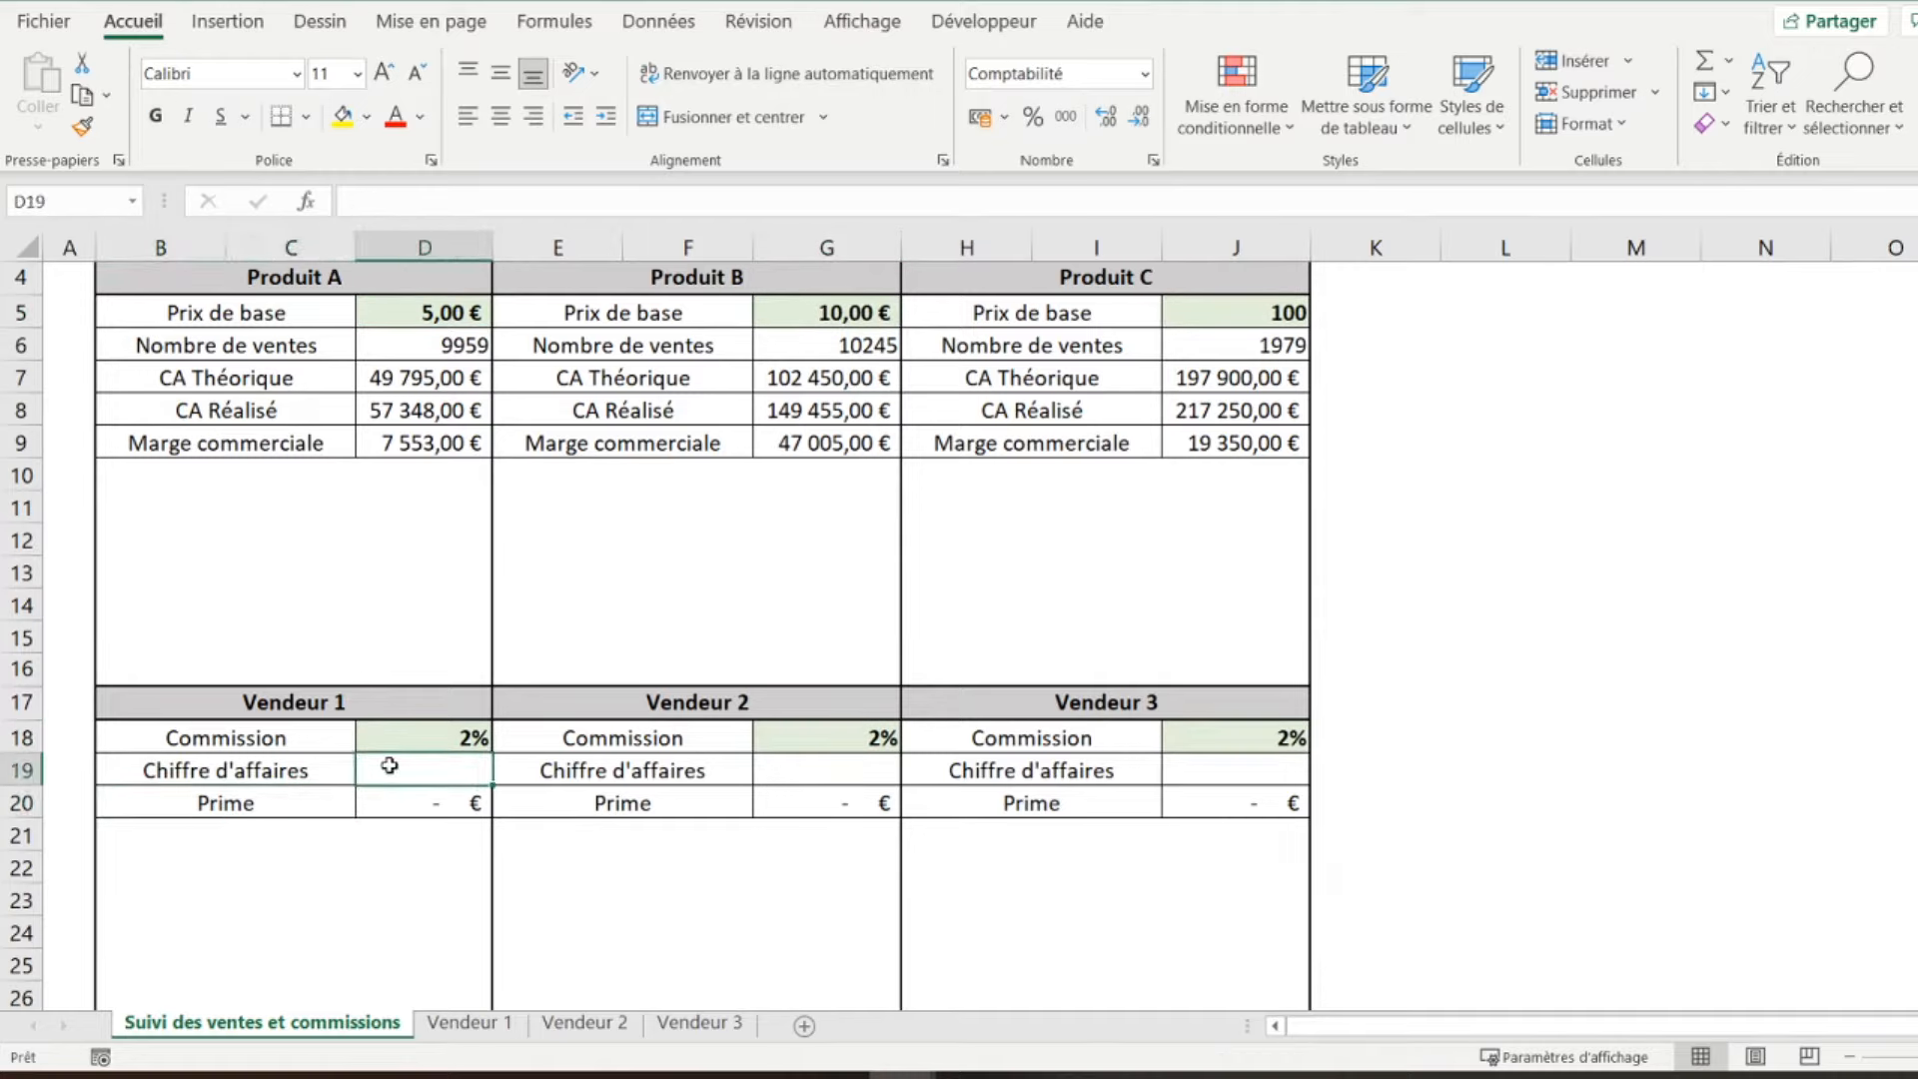
text(=)
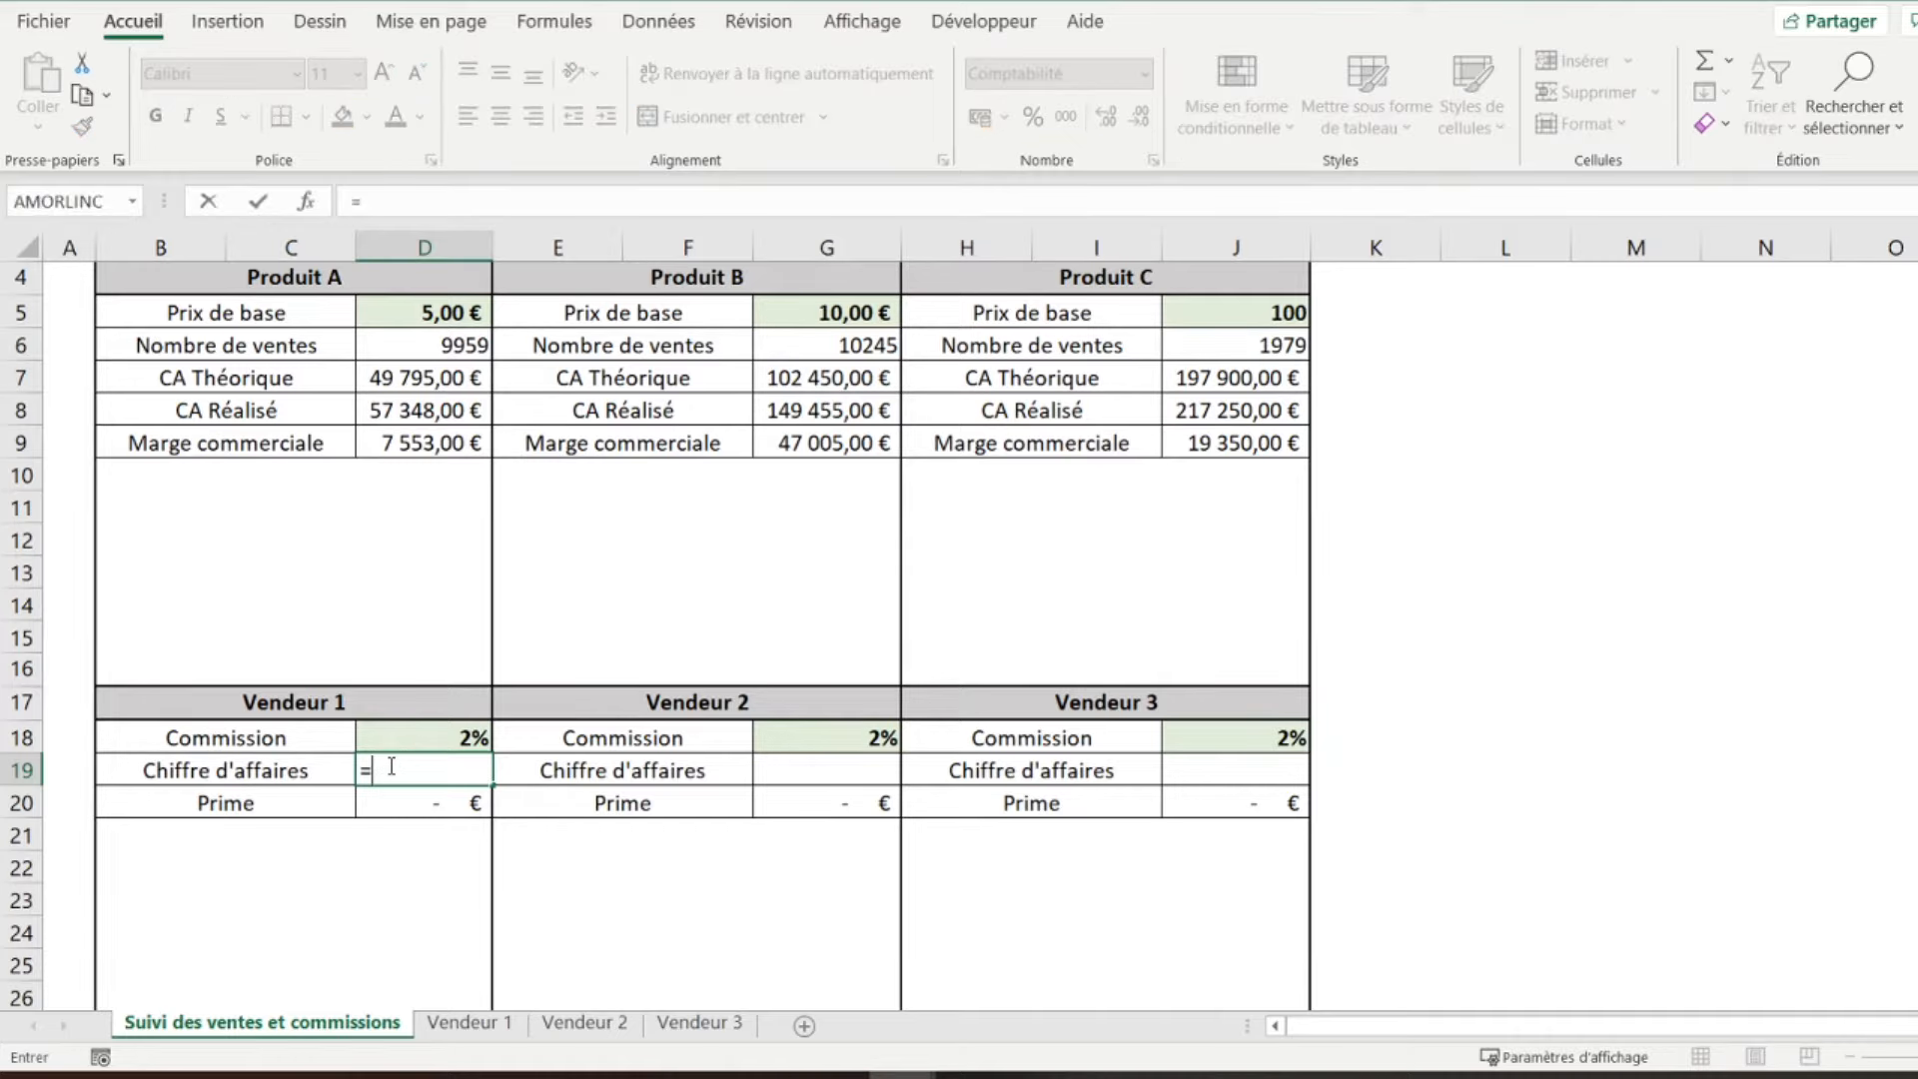
click(465, 1023)
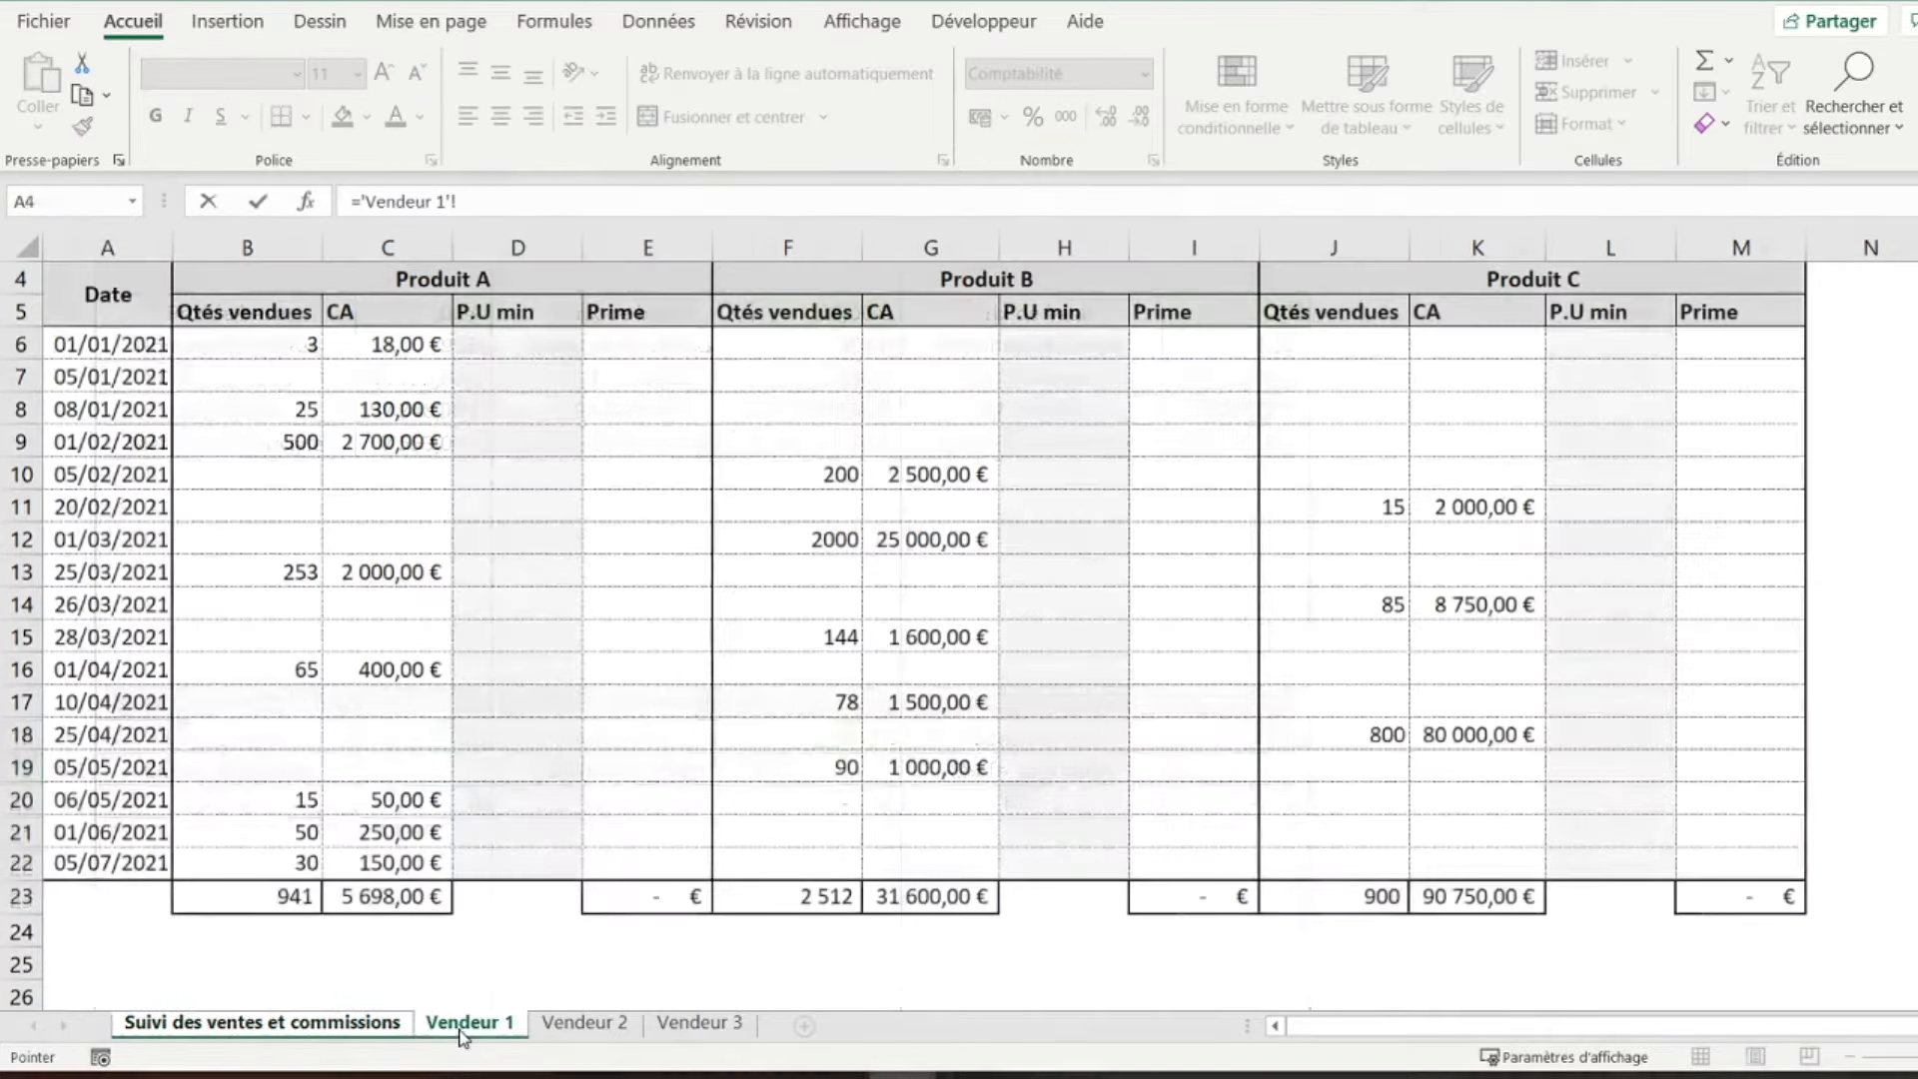
click(395, 897)
text(+)
click(917, 897)
text(+)
click(1459, 896)
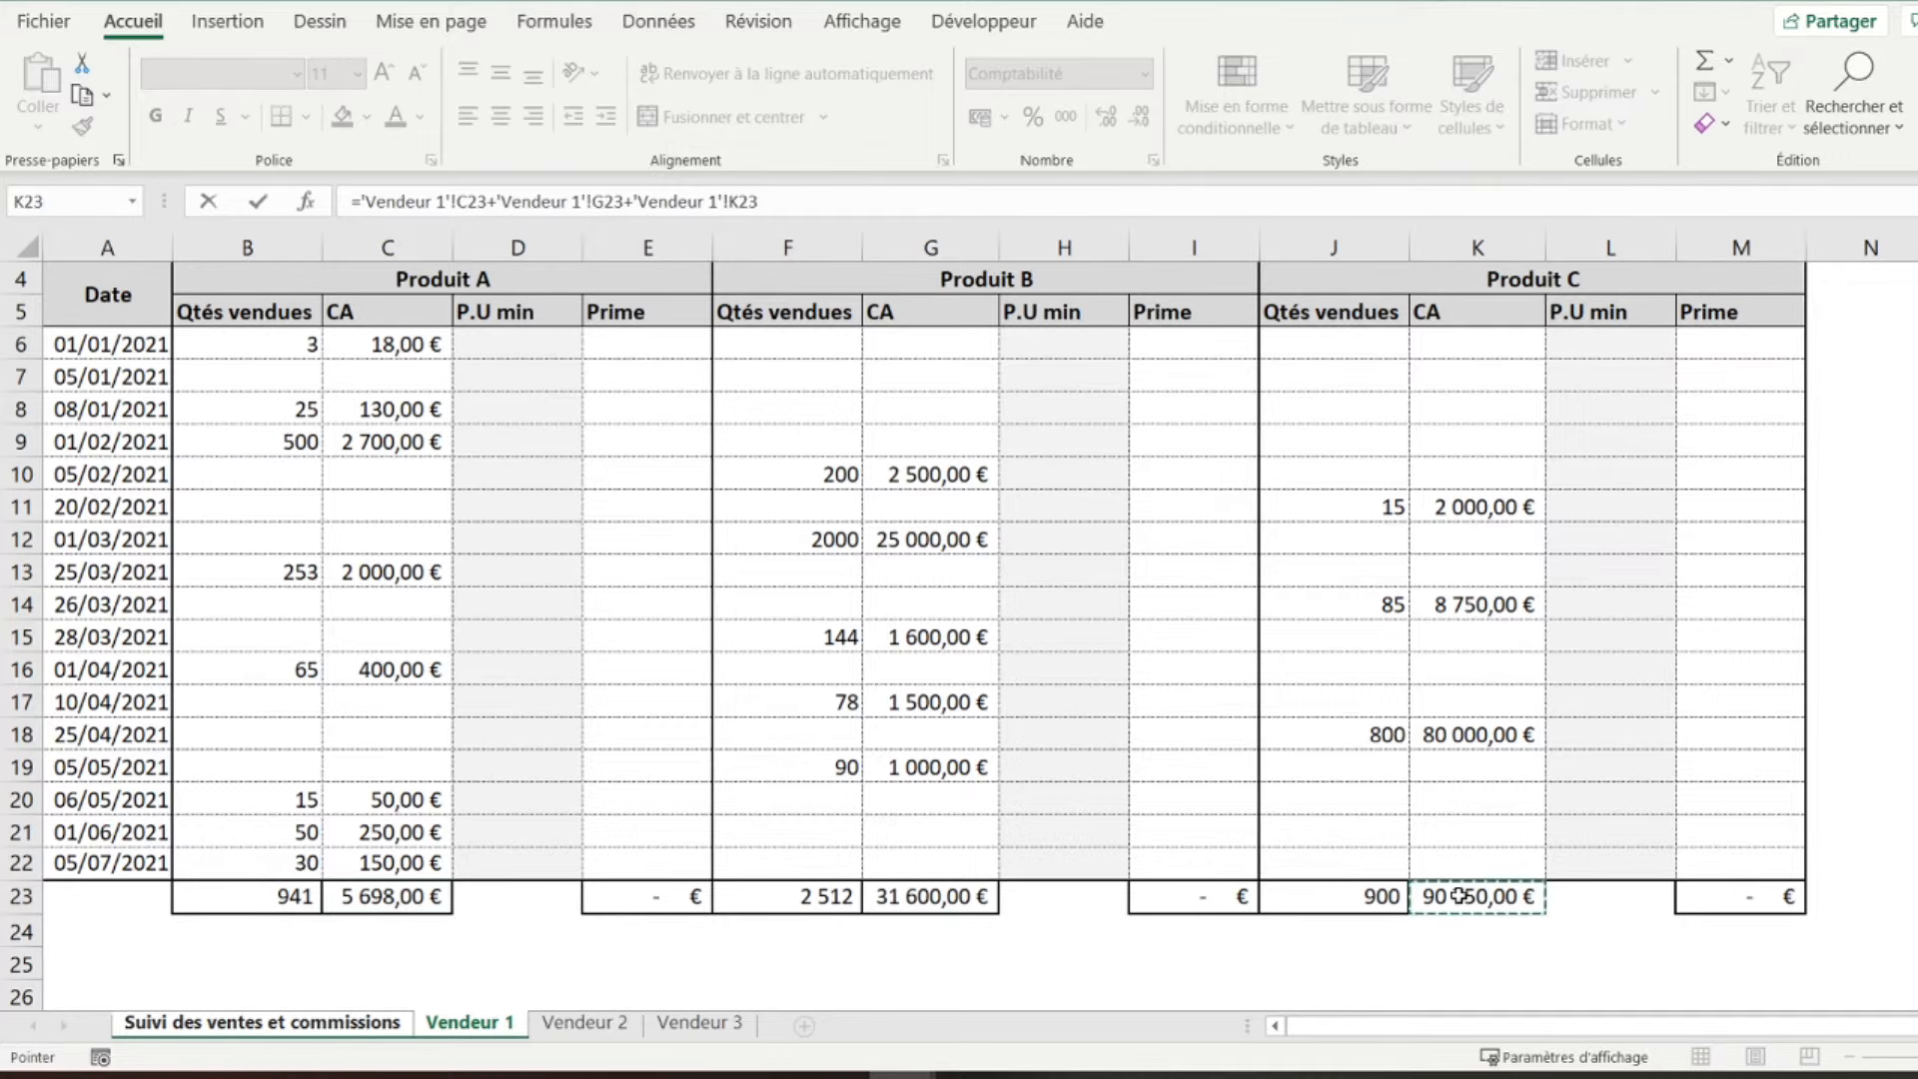
key(Return)
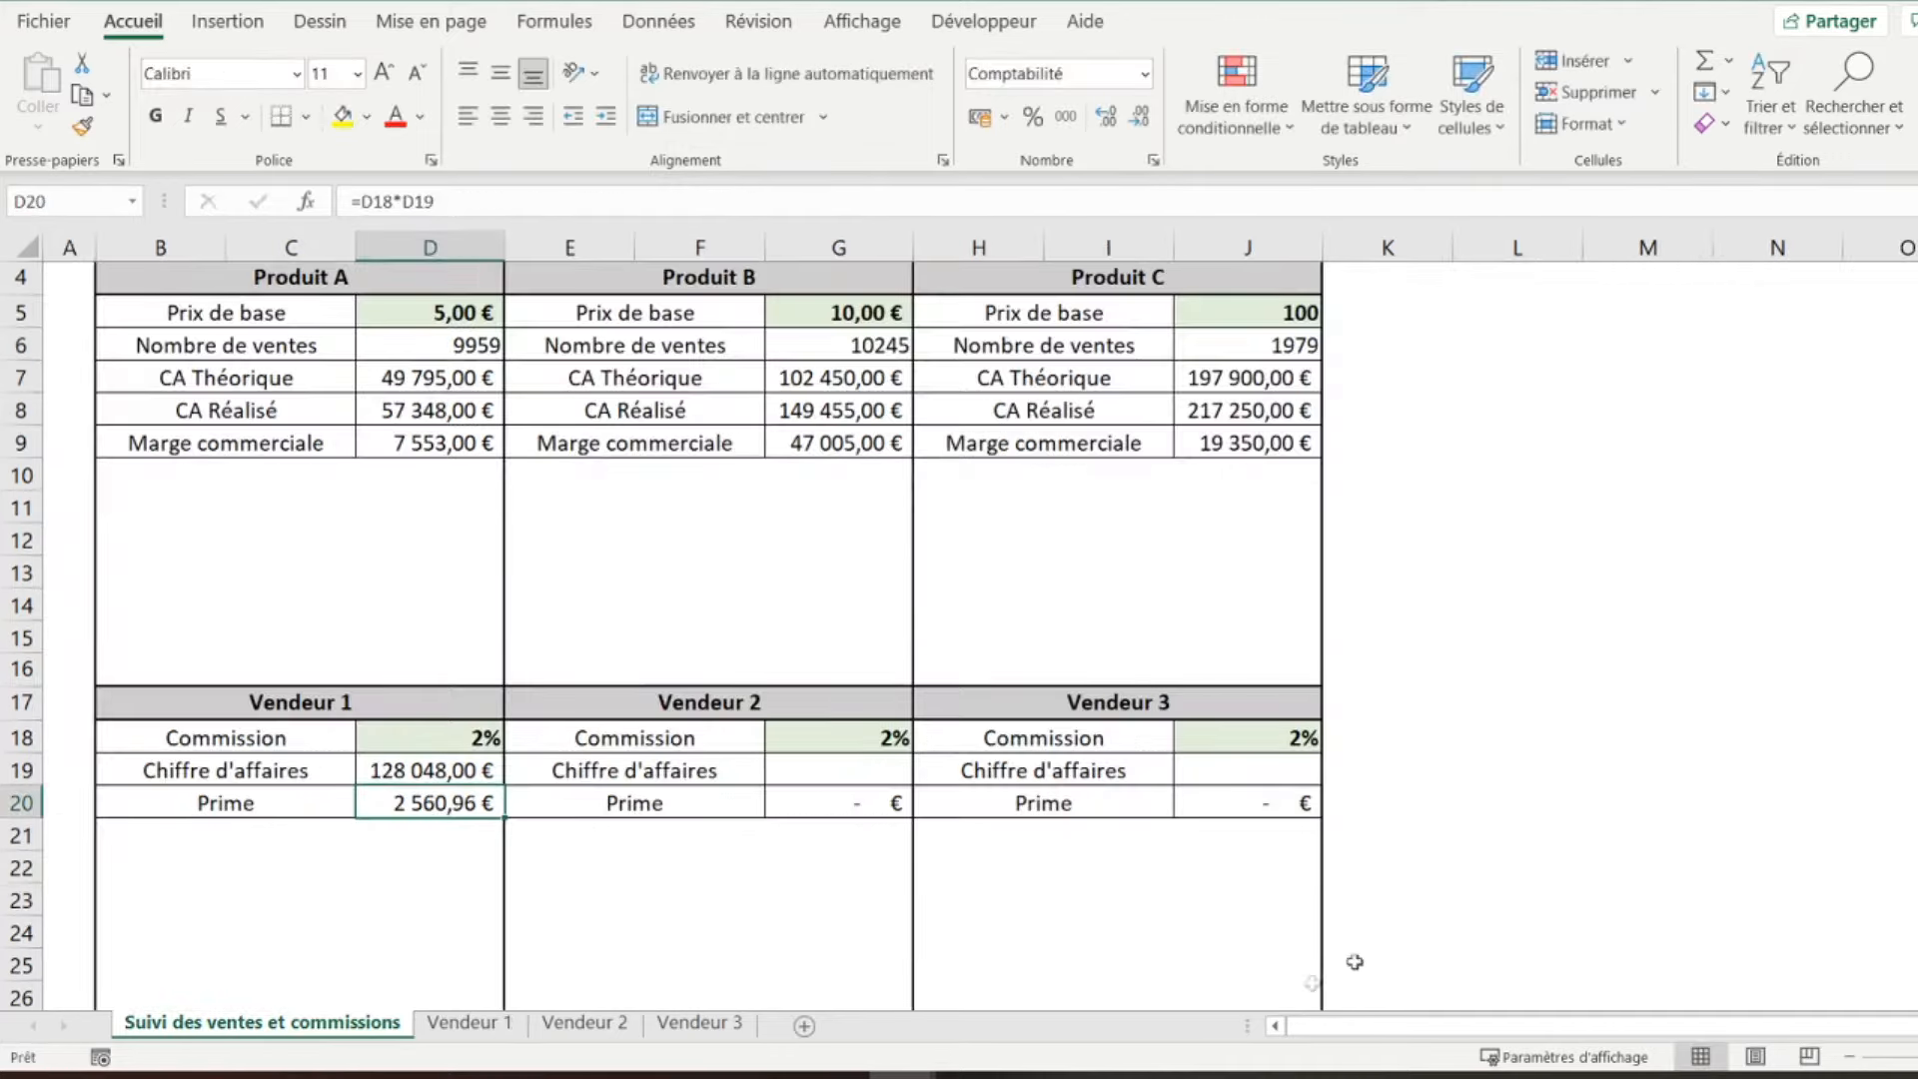
click(366, 776)
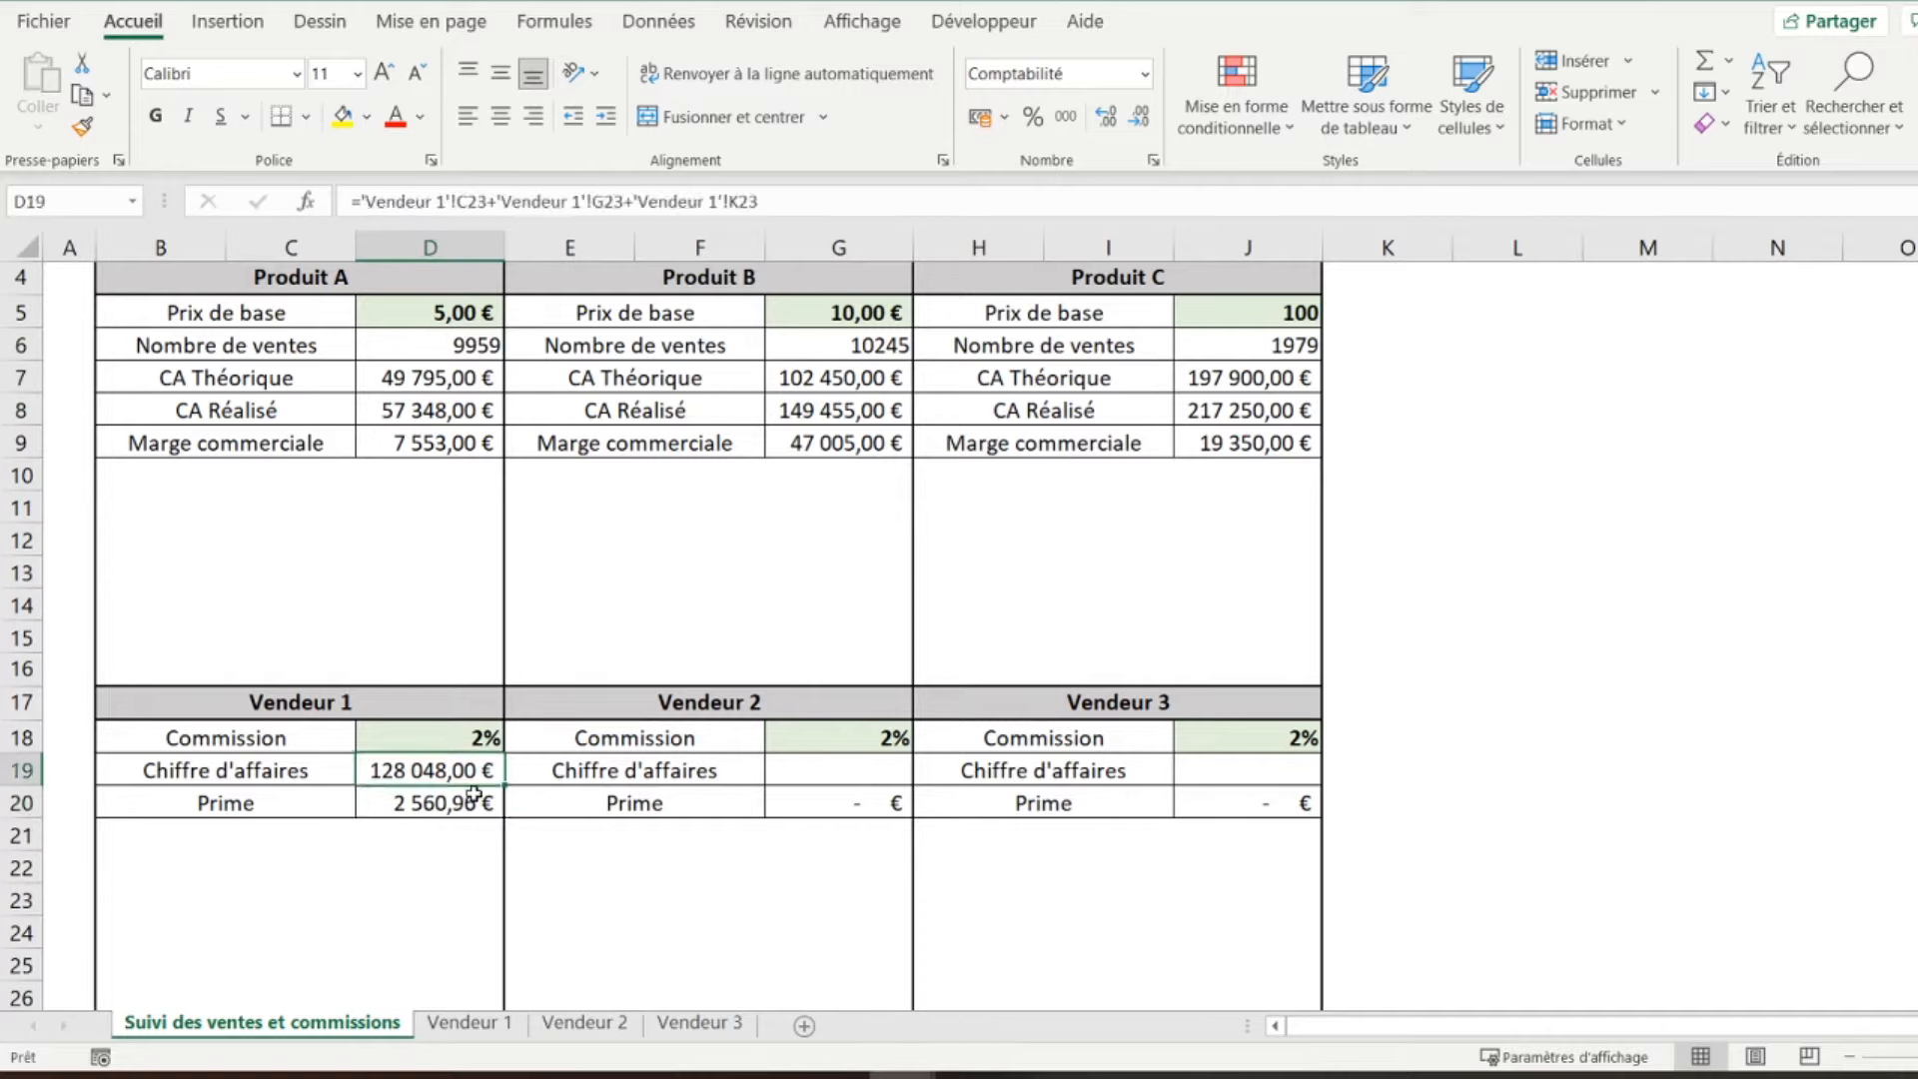
click(260, 805)
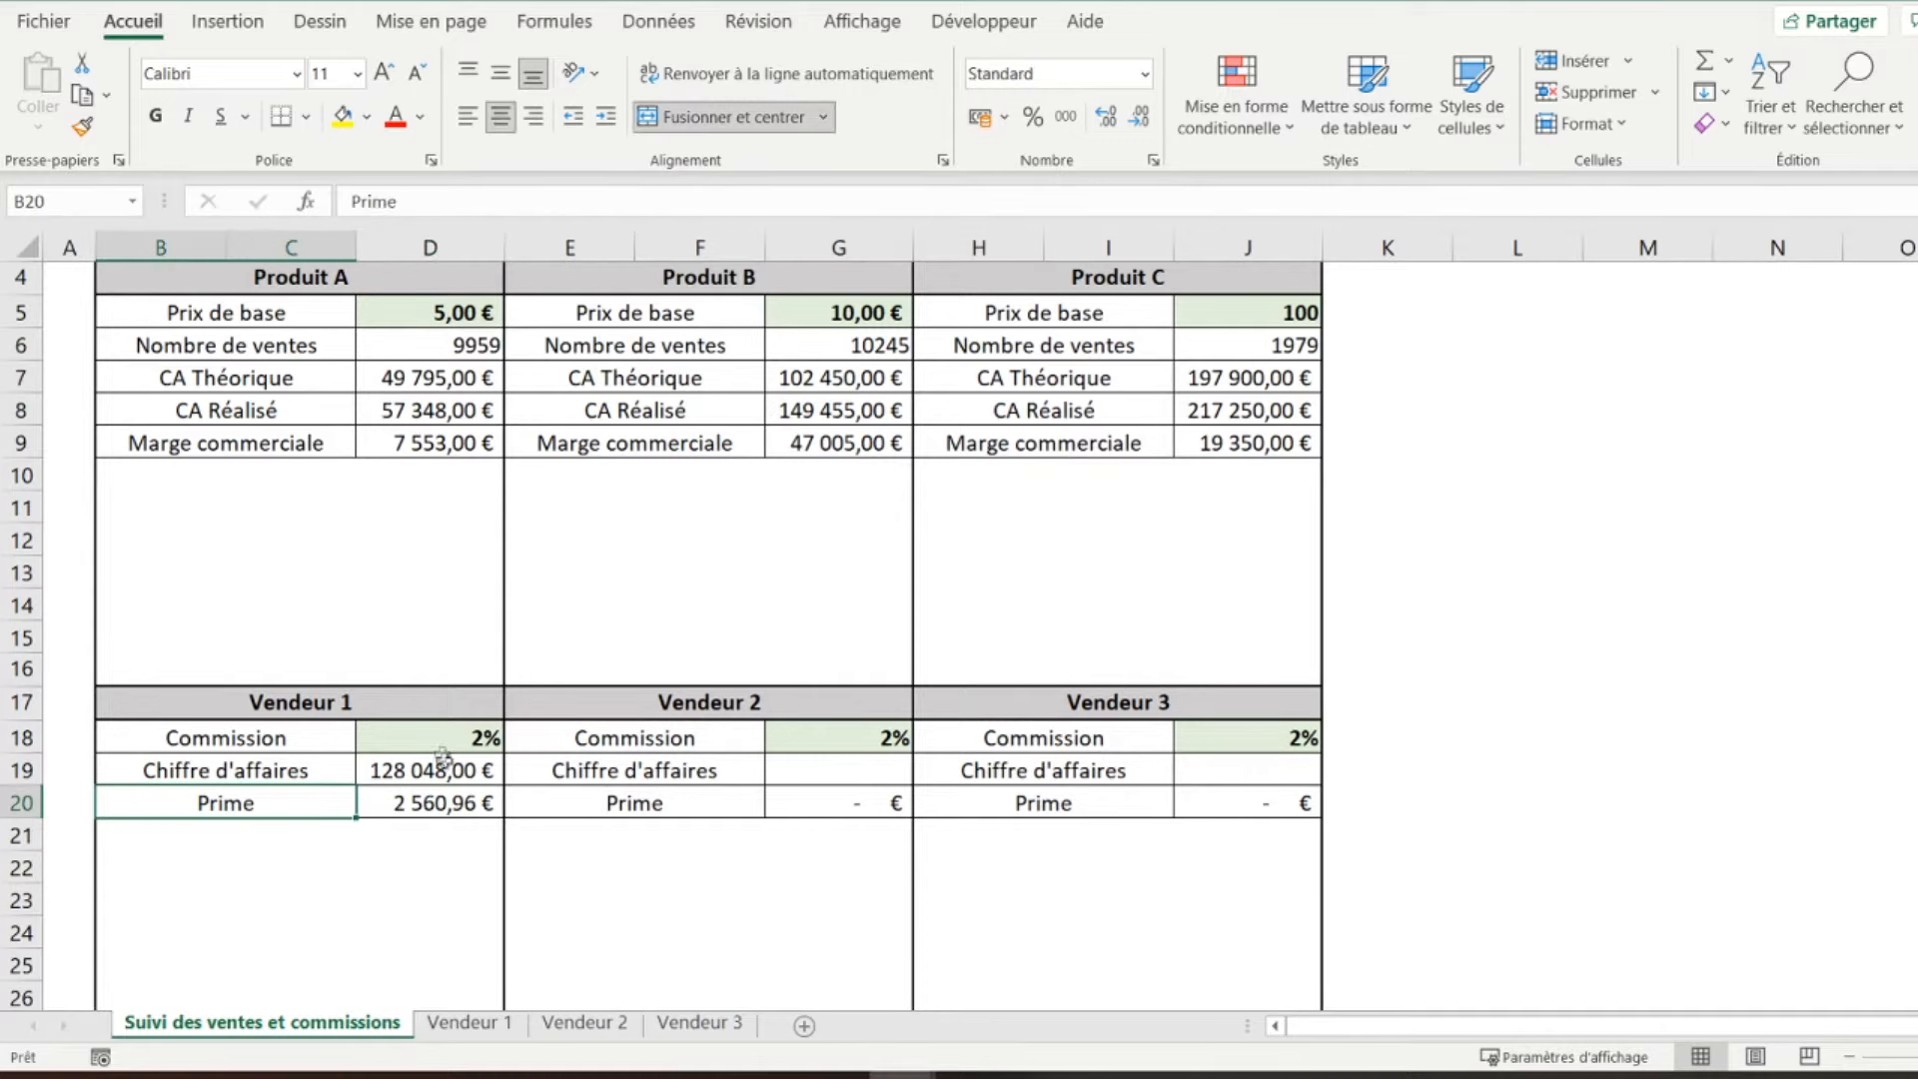
click(396, 808)
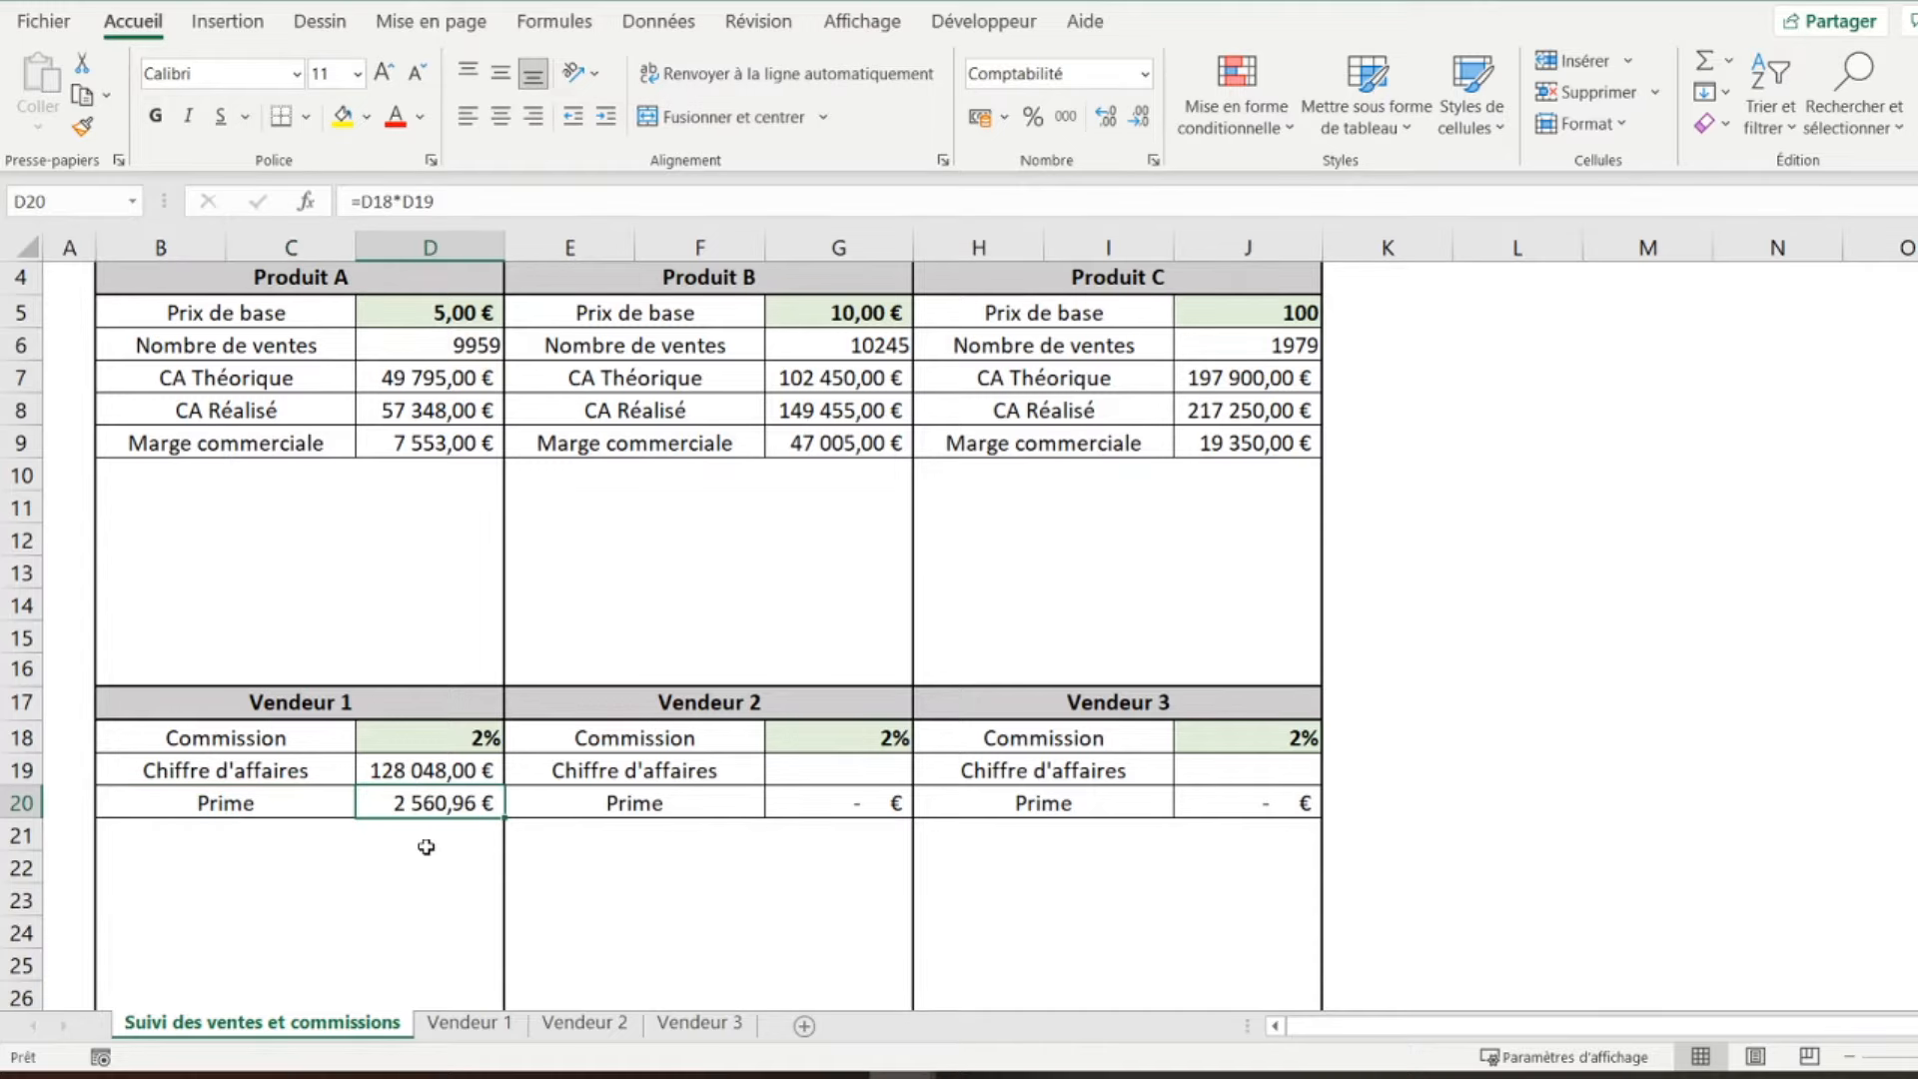
- In G19, calculate Vendeur 2's Chiffre d'affaires by adding cells C23, G23 and K23 of the Vendeur 2 sheet
click(805, 769)
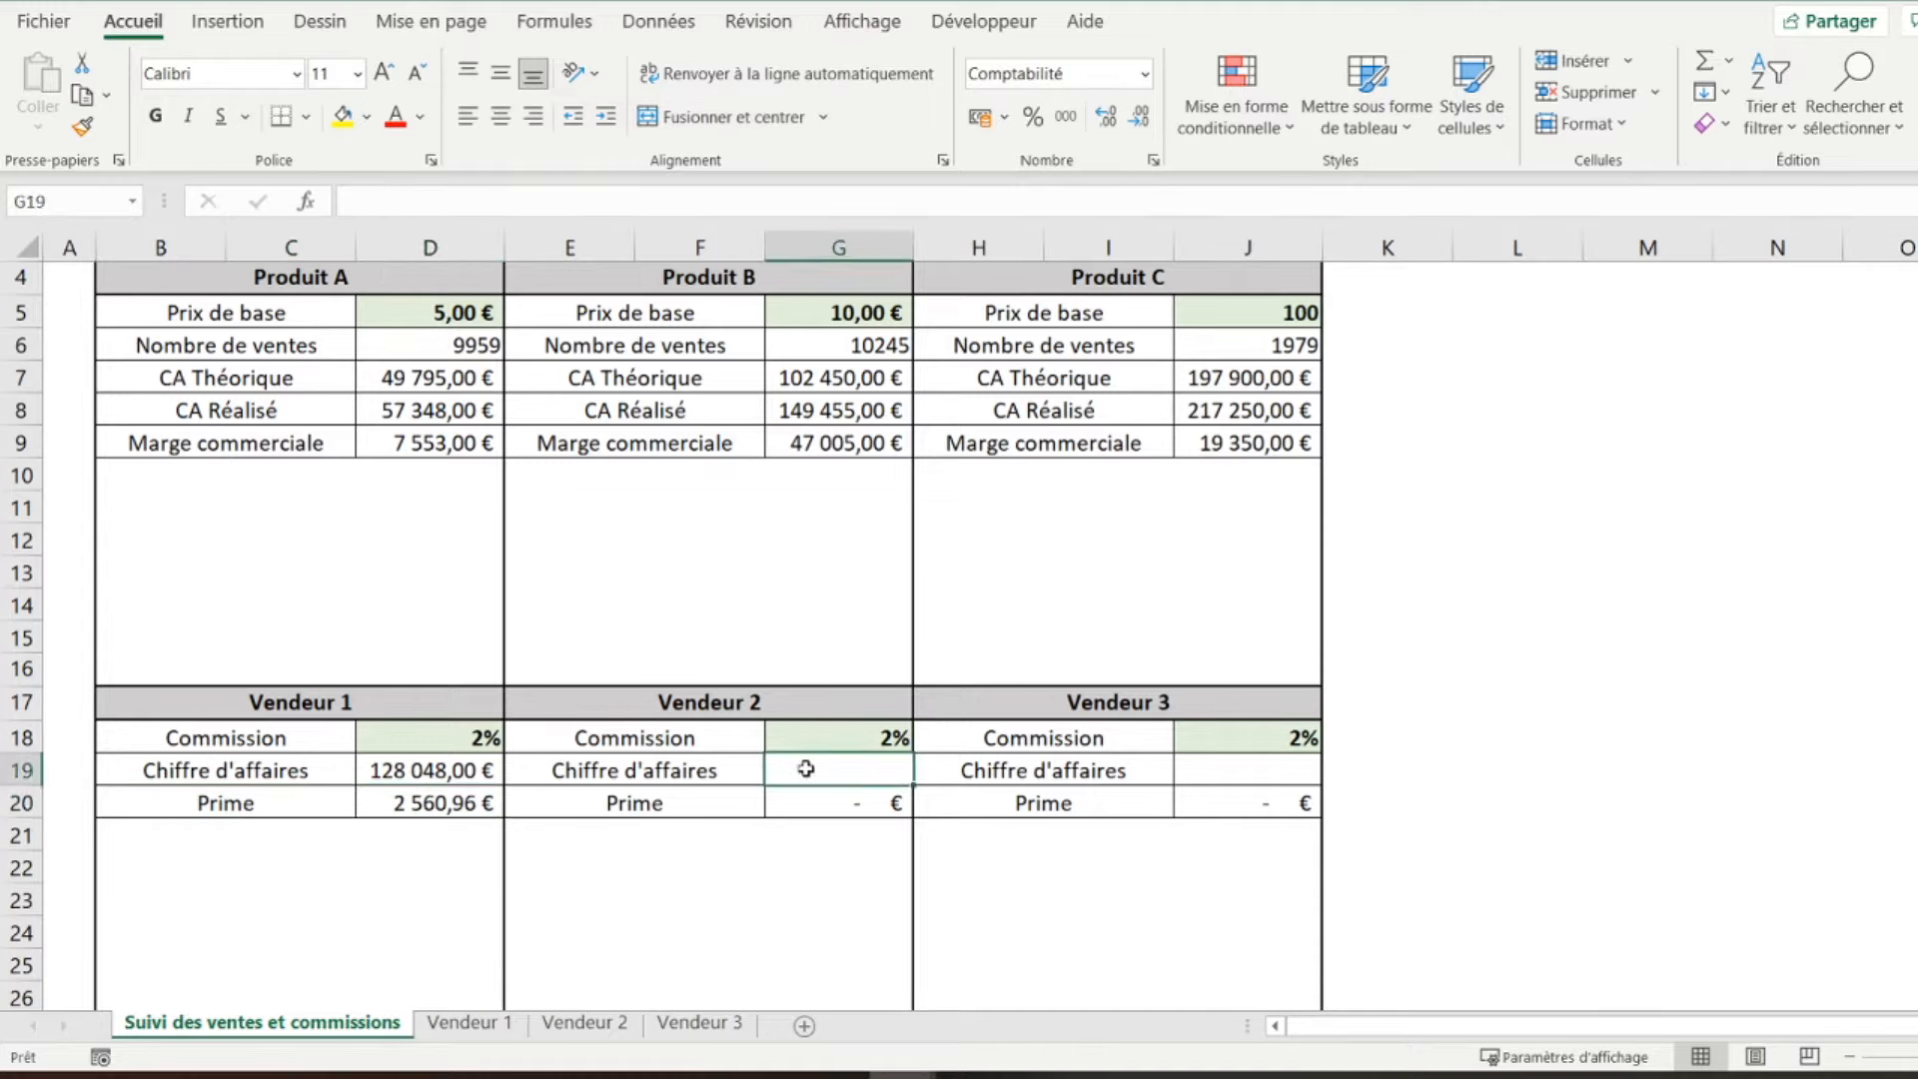
text(=)
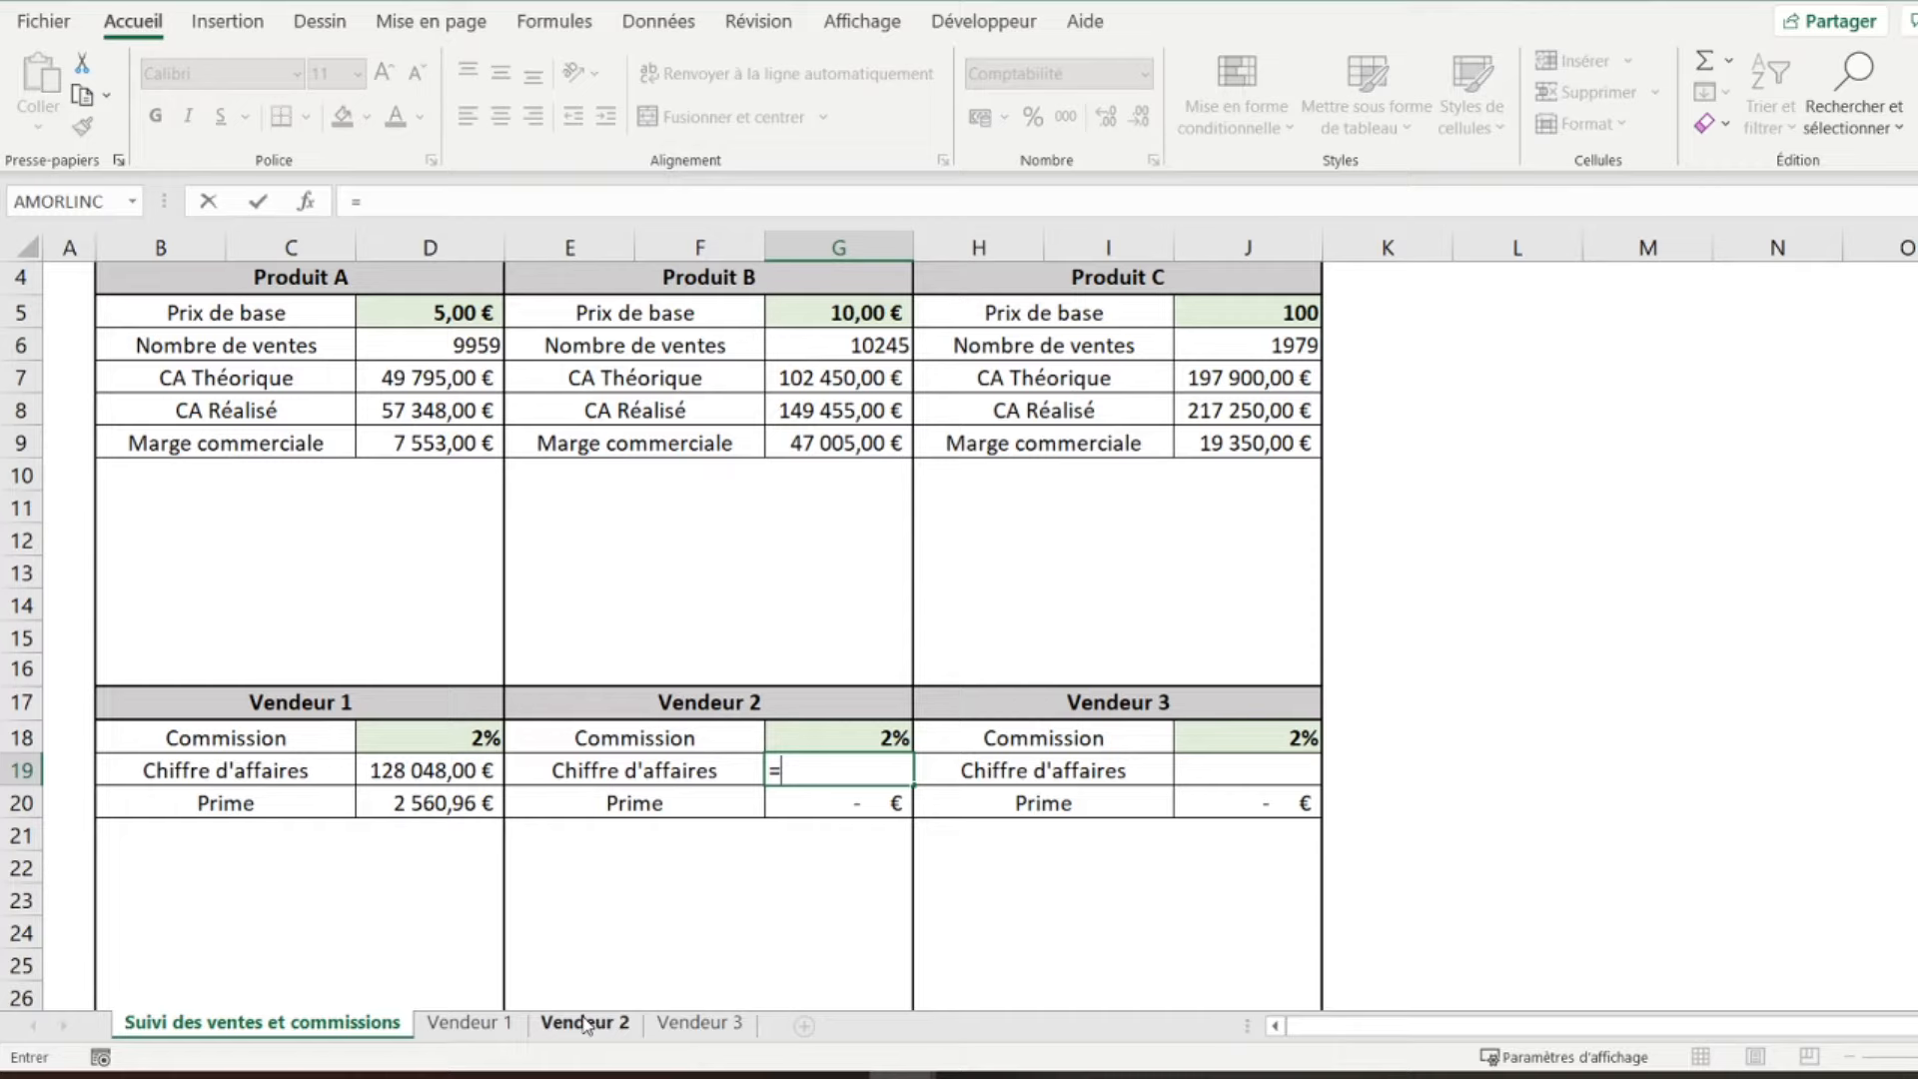
click(585, 1022)
click(370, 799)
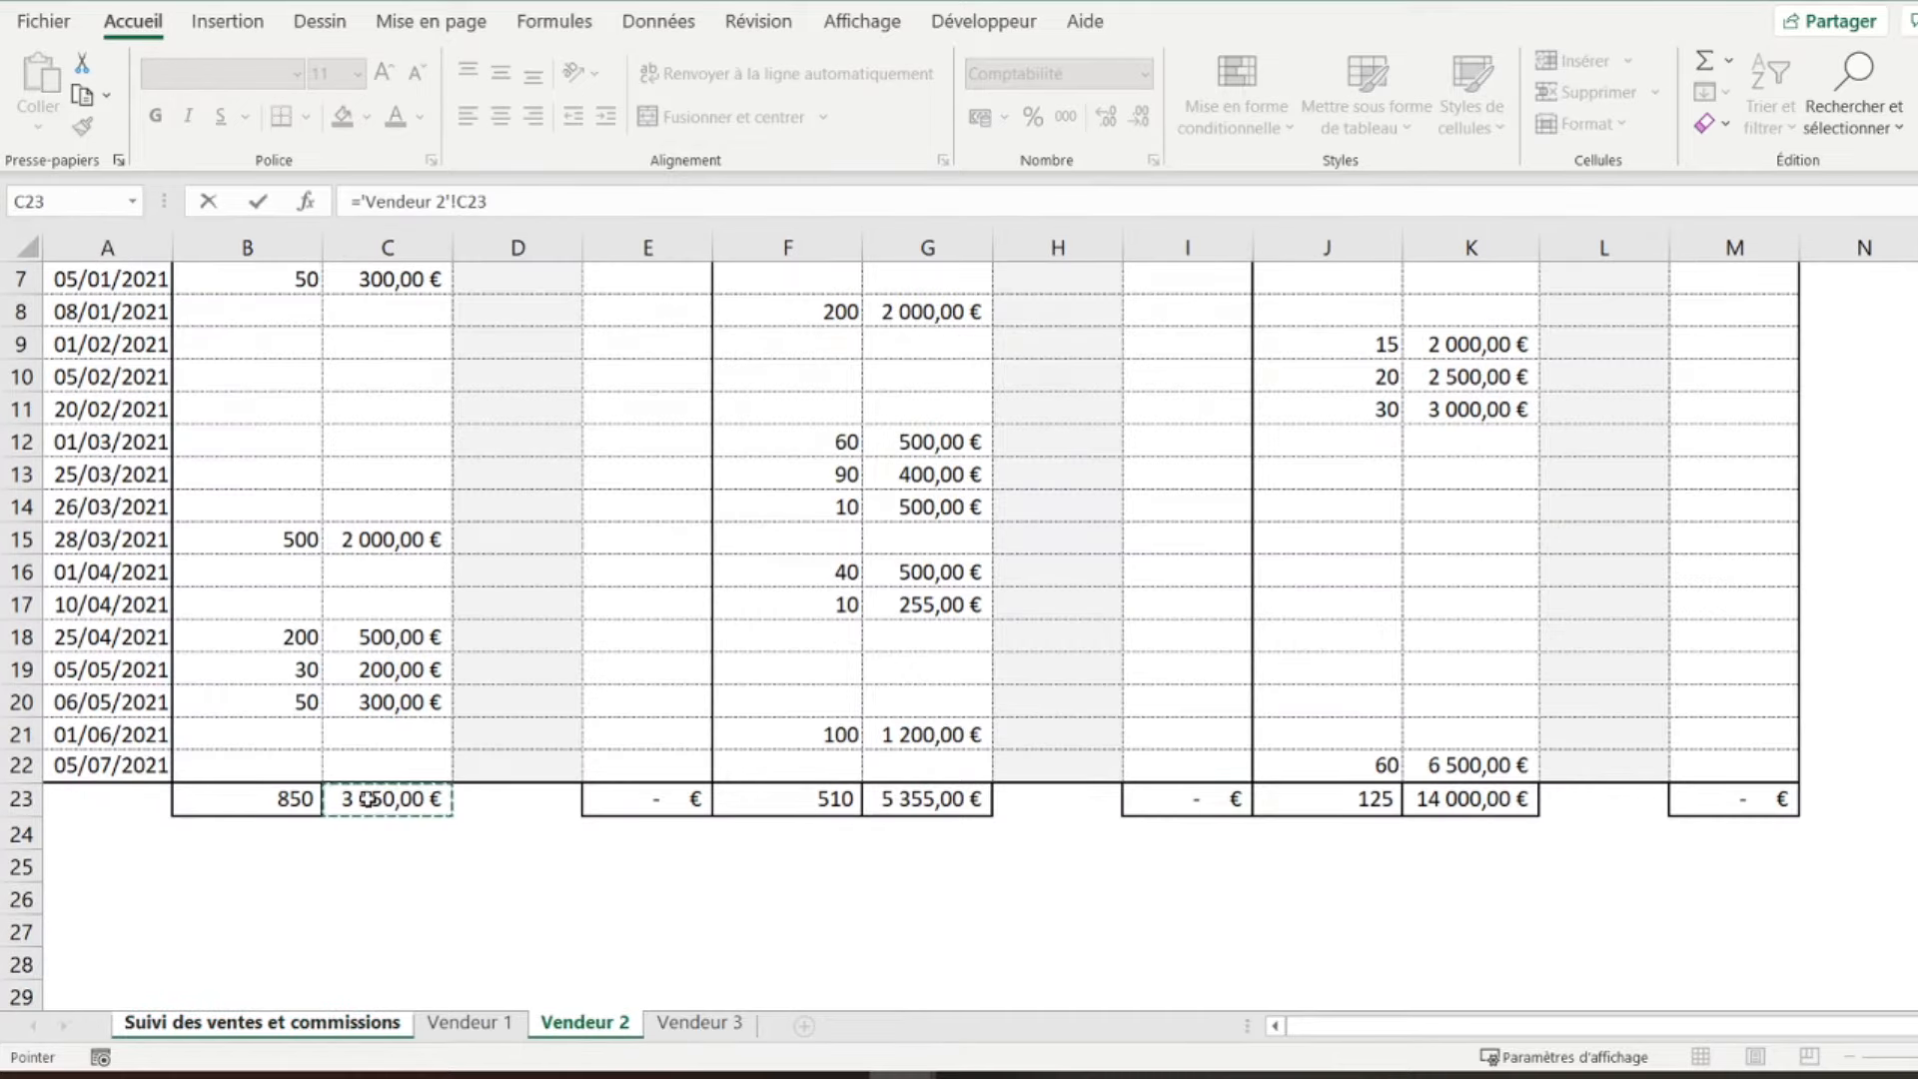
text(+)
click(894, 799)
text(+)
click(1435, 804)
key(Return)
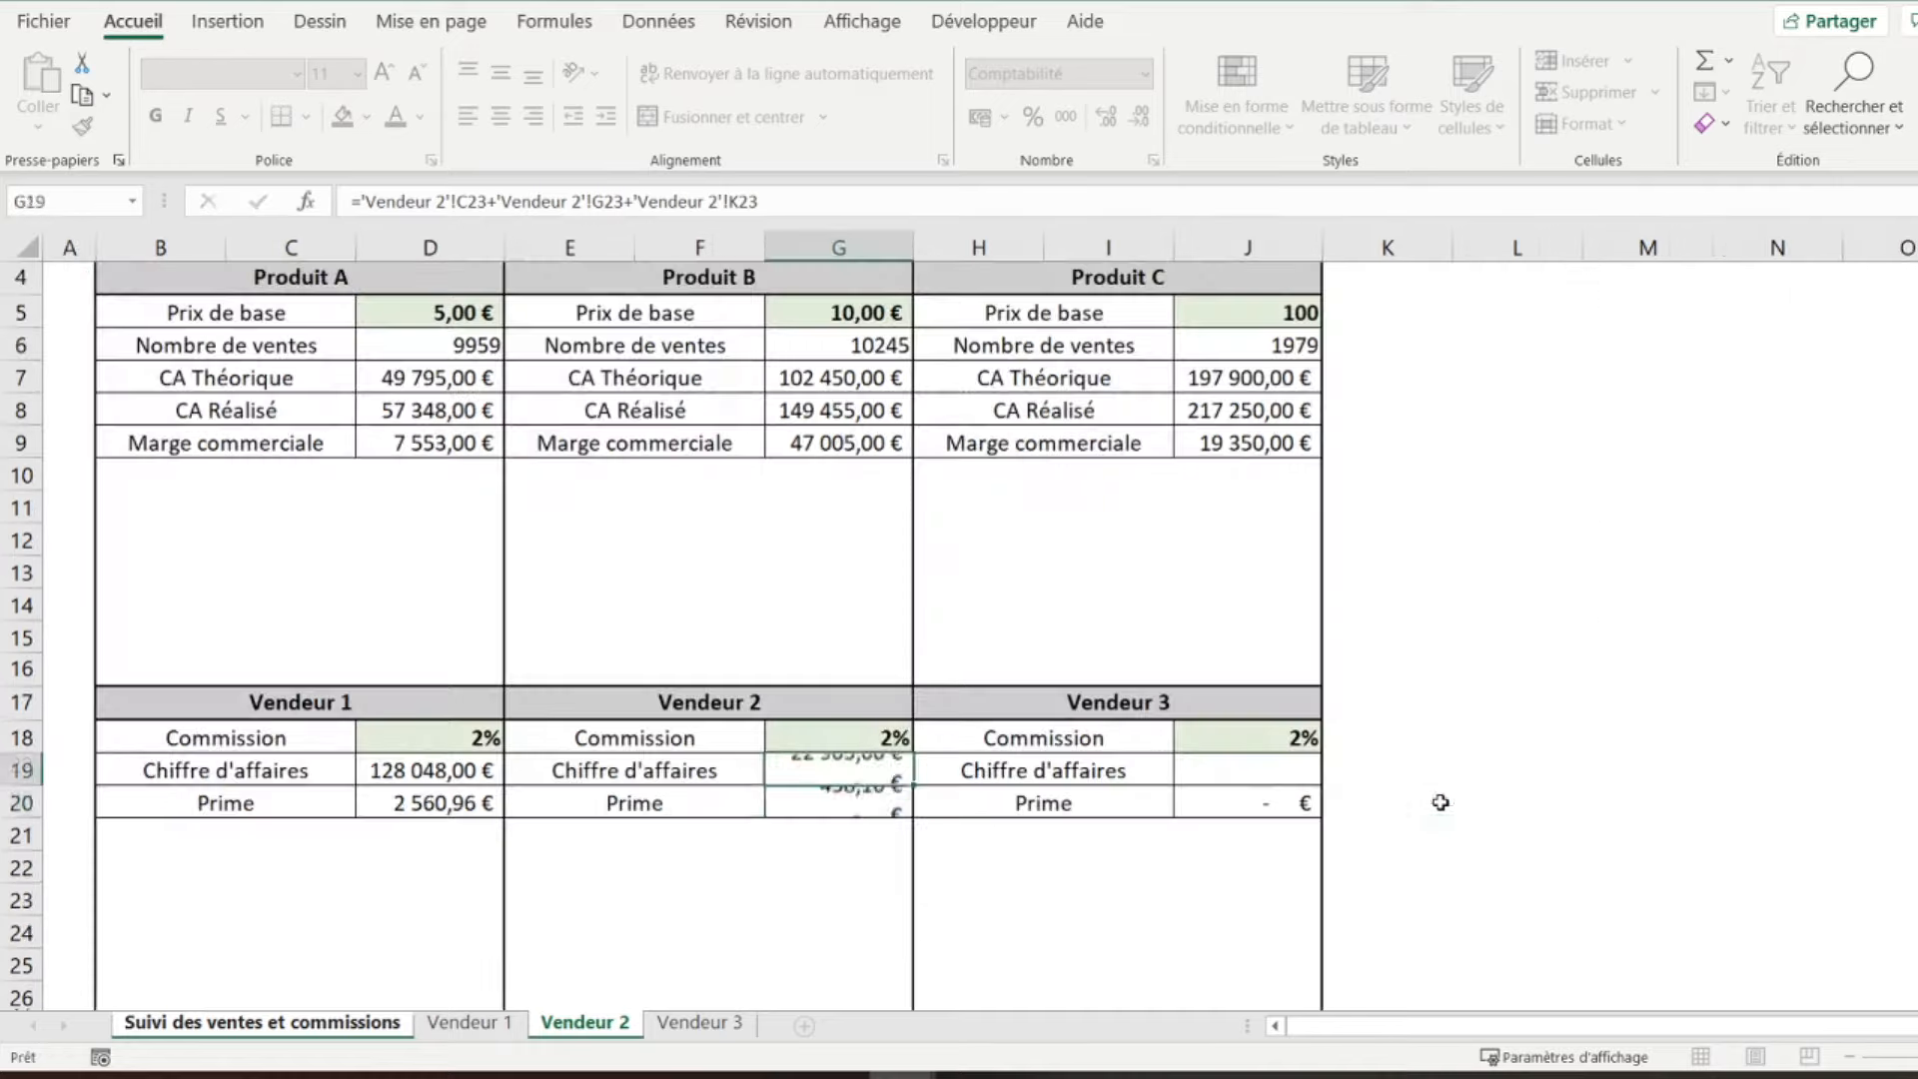
- In J19, calculate Vendeur 3's Chiffre d'affaires by adding cells C23, G23 and K23 of the Vendeur 3 sheet
click(1205, 772)
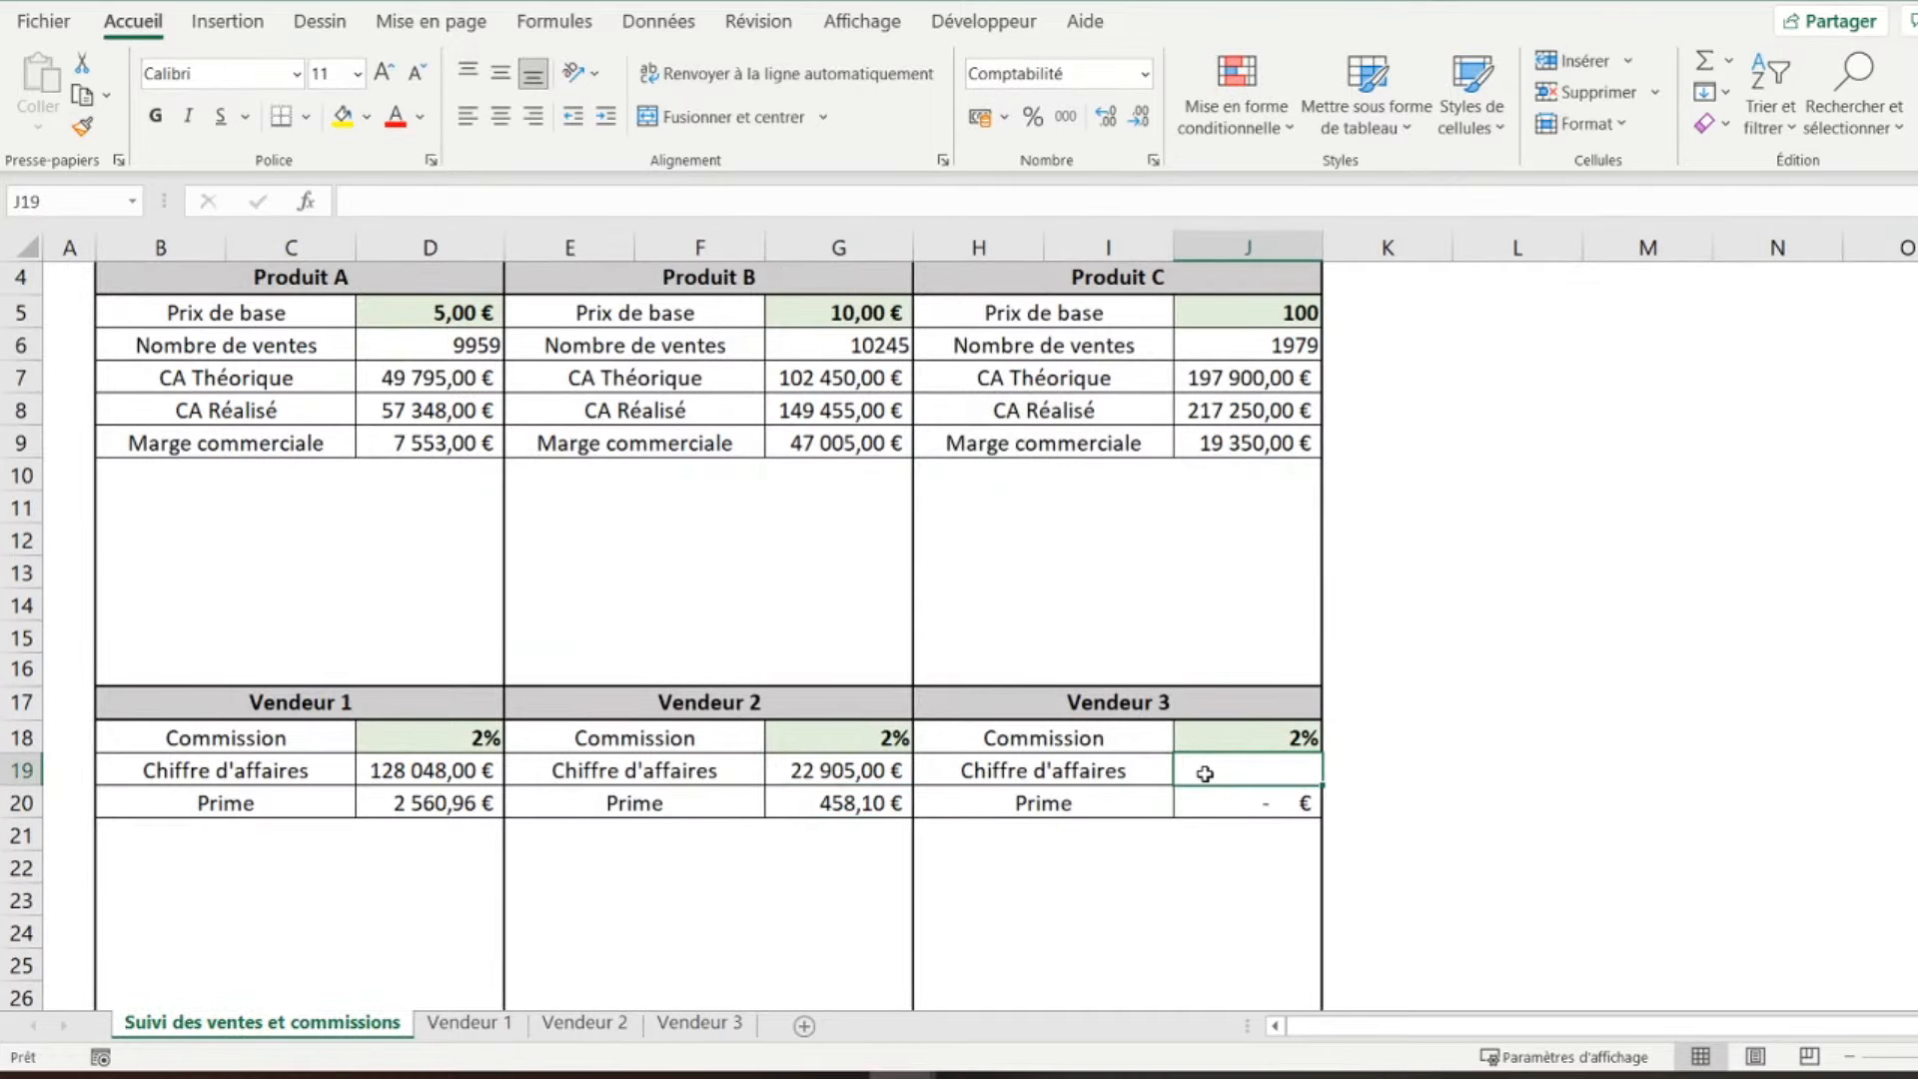
text(=)
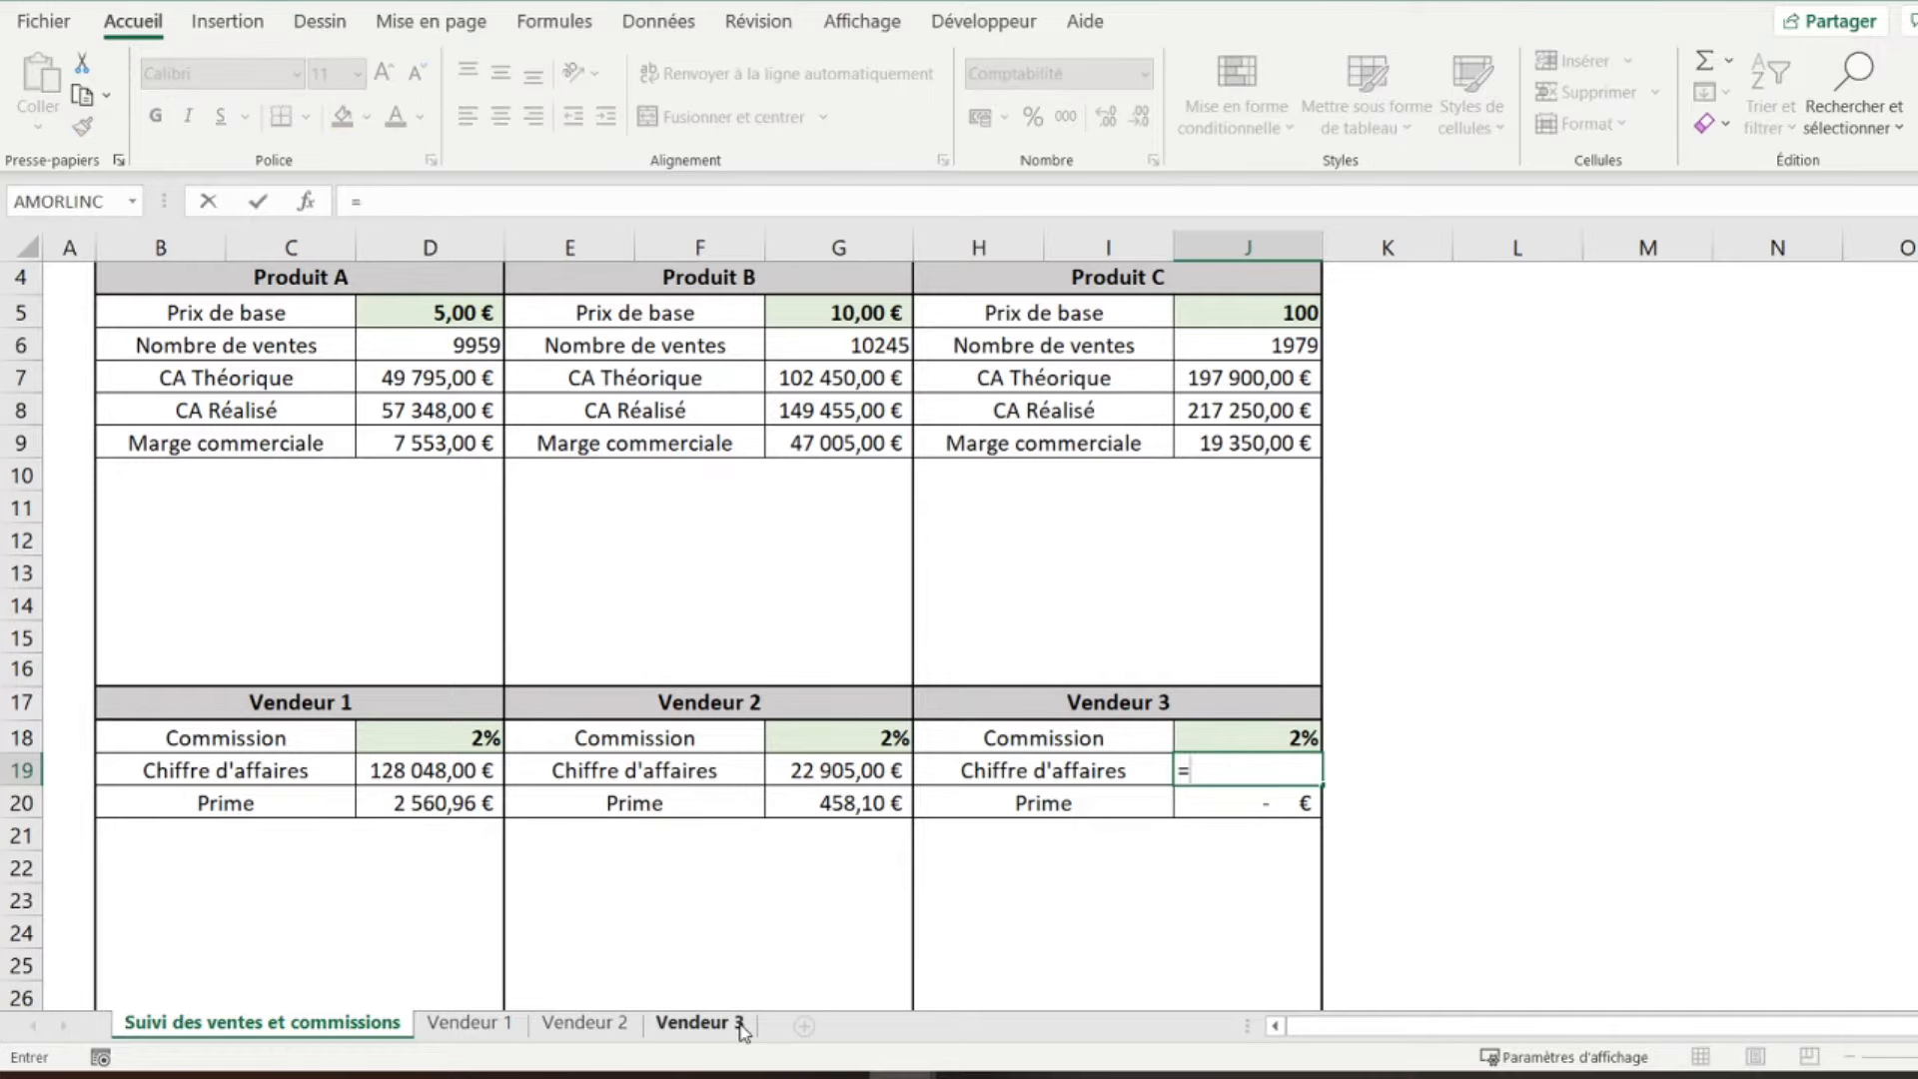
click(699, 1021)
click(384, 796)
text(+)
click(934, 799)
text(+)
click(1448, 799)
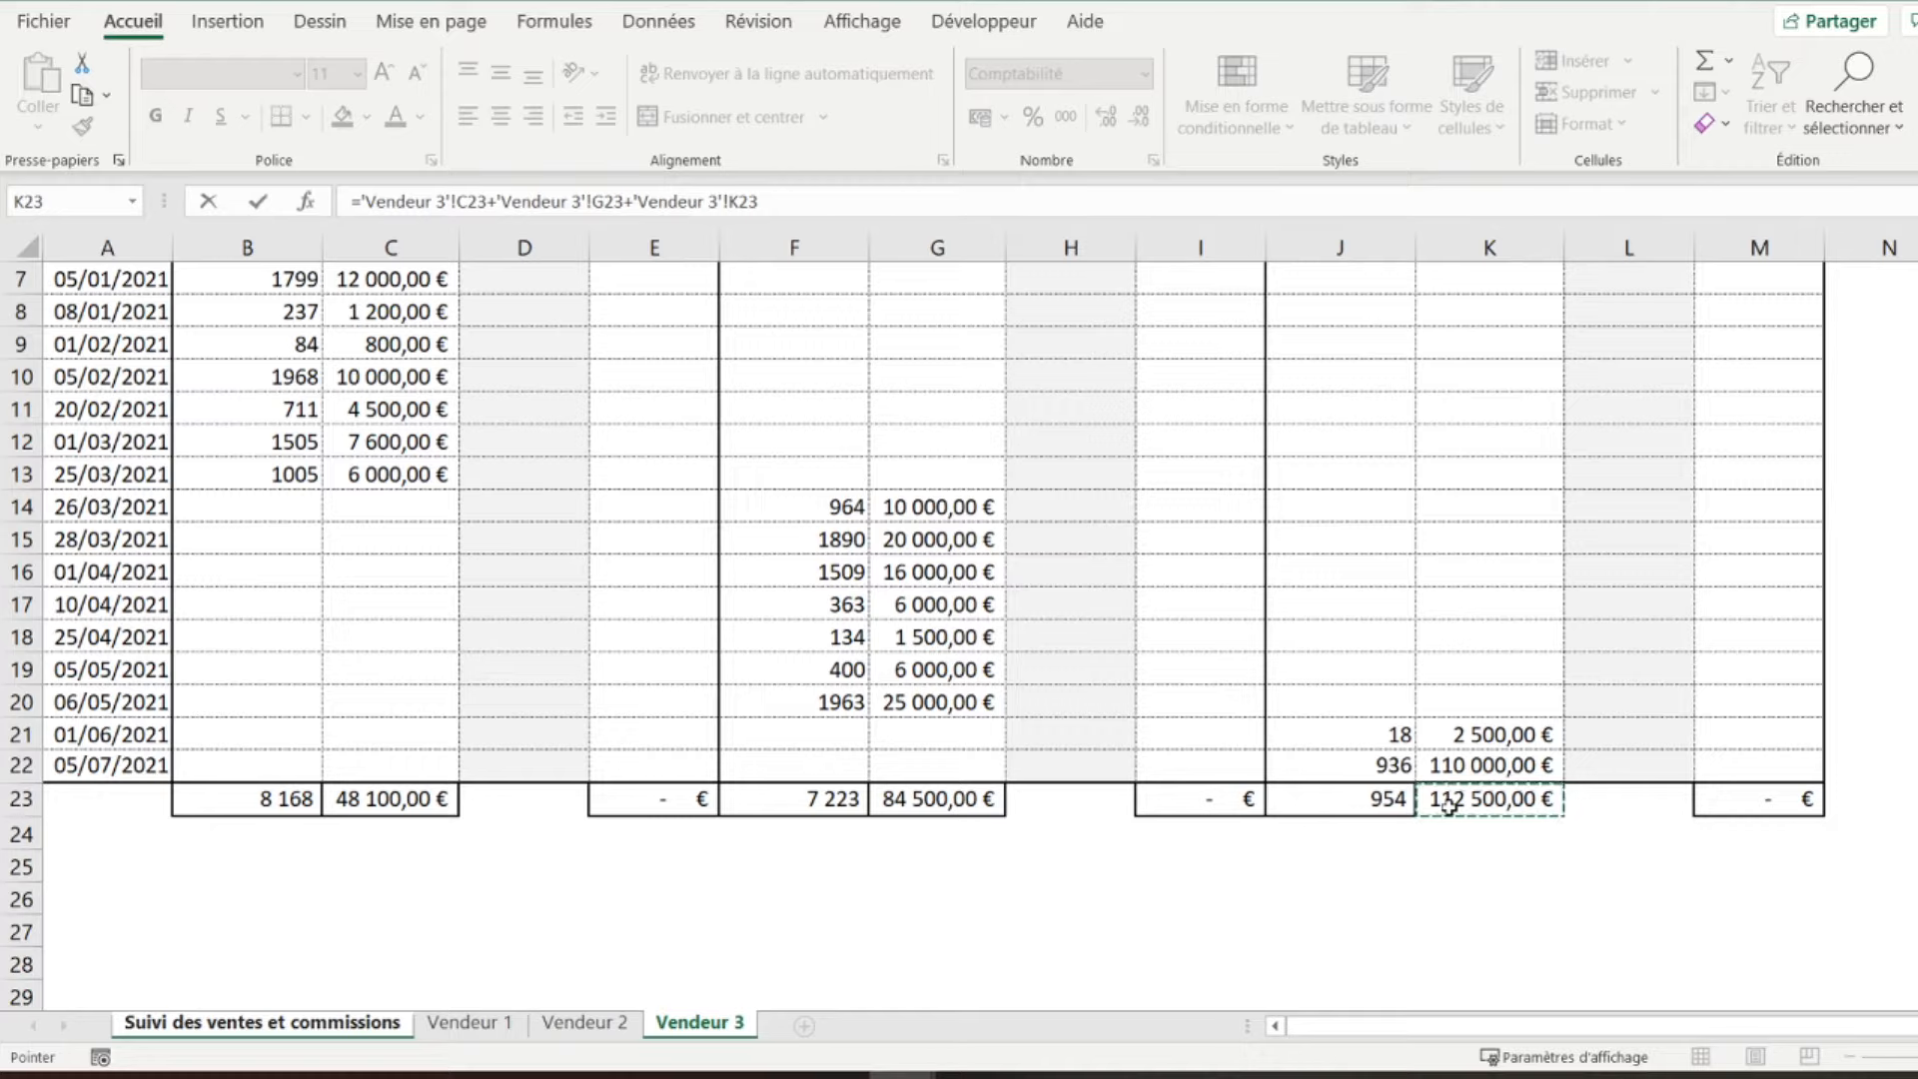
key(Return)
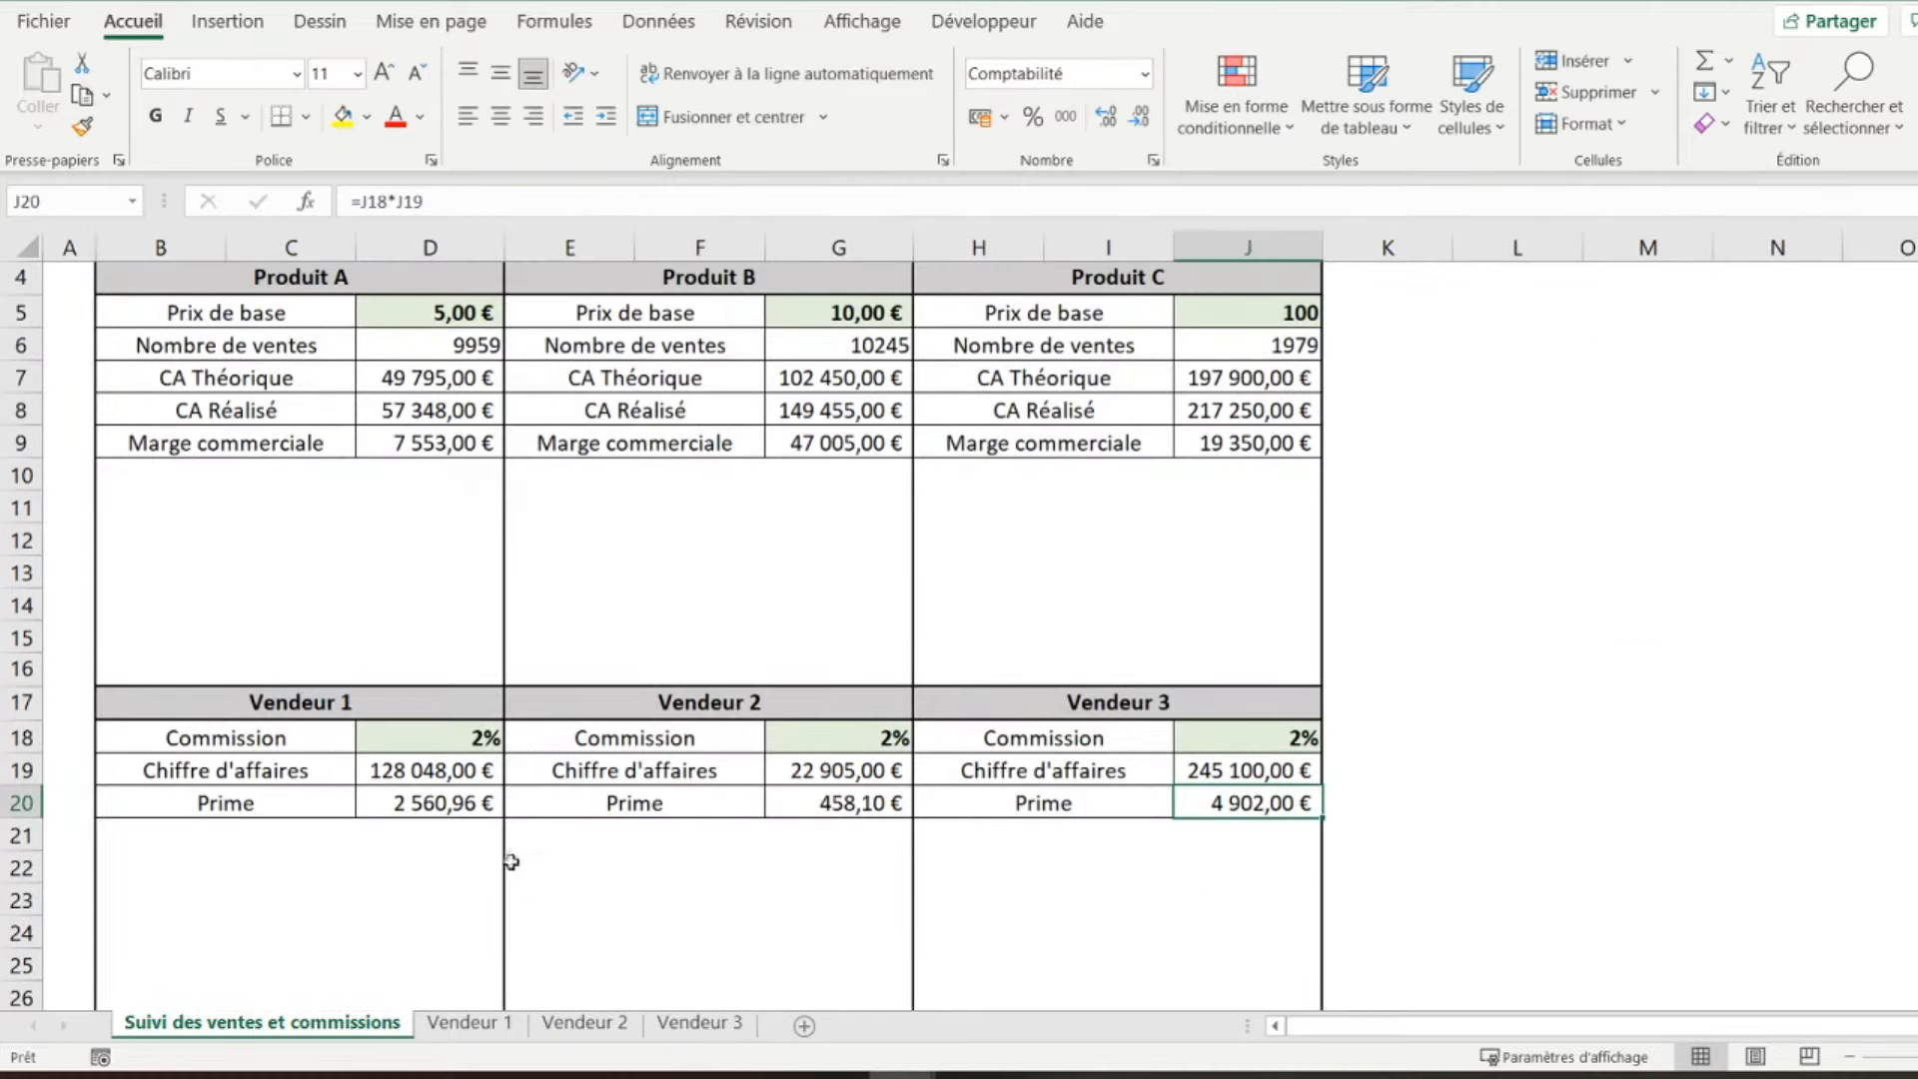
click(514, 870)
click(632, 801)
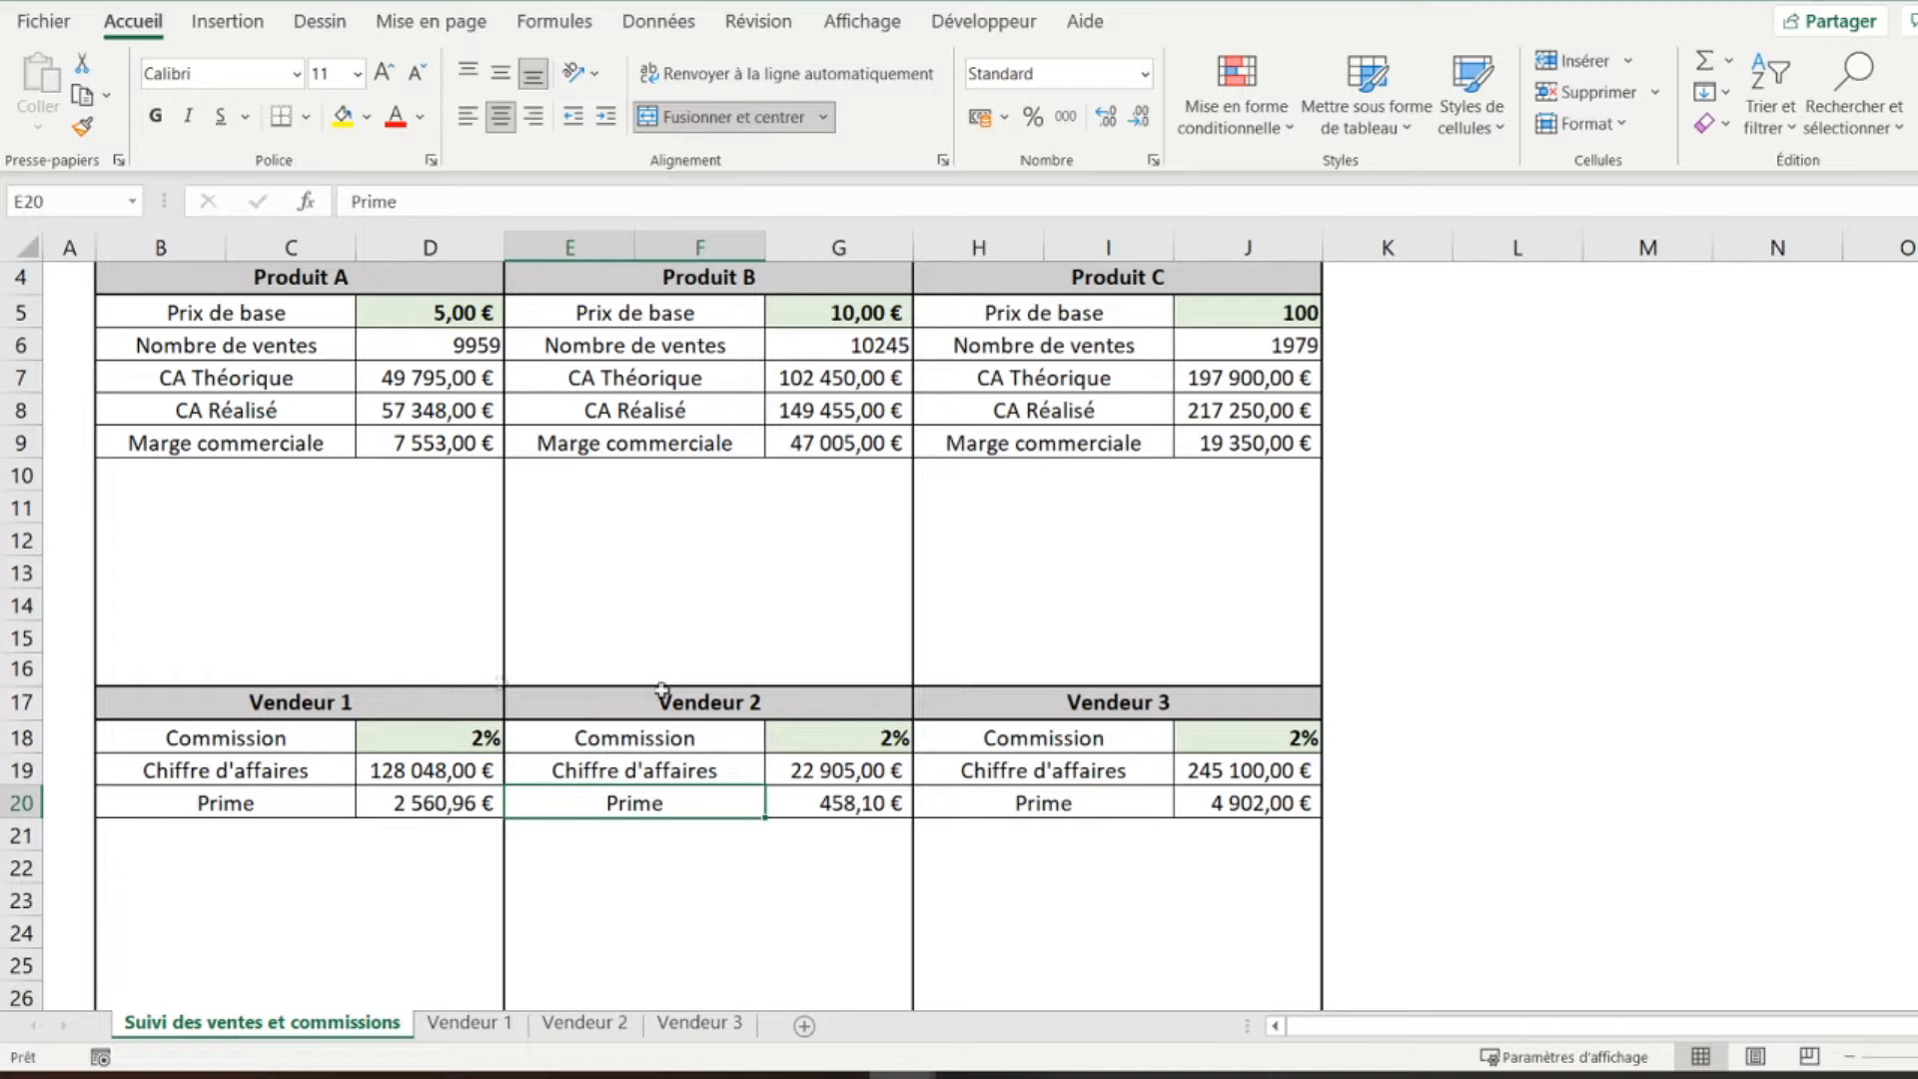
scroll(805, 801, up, 1)
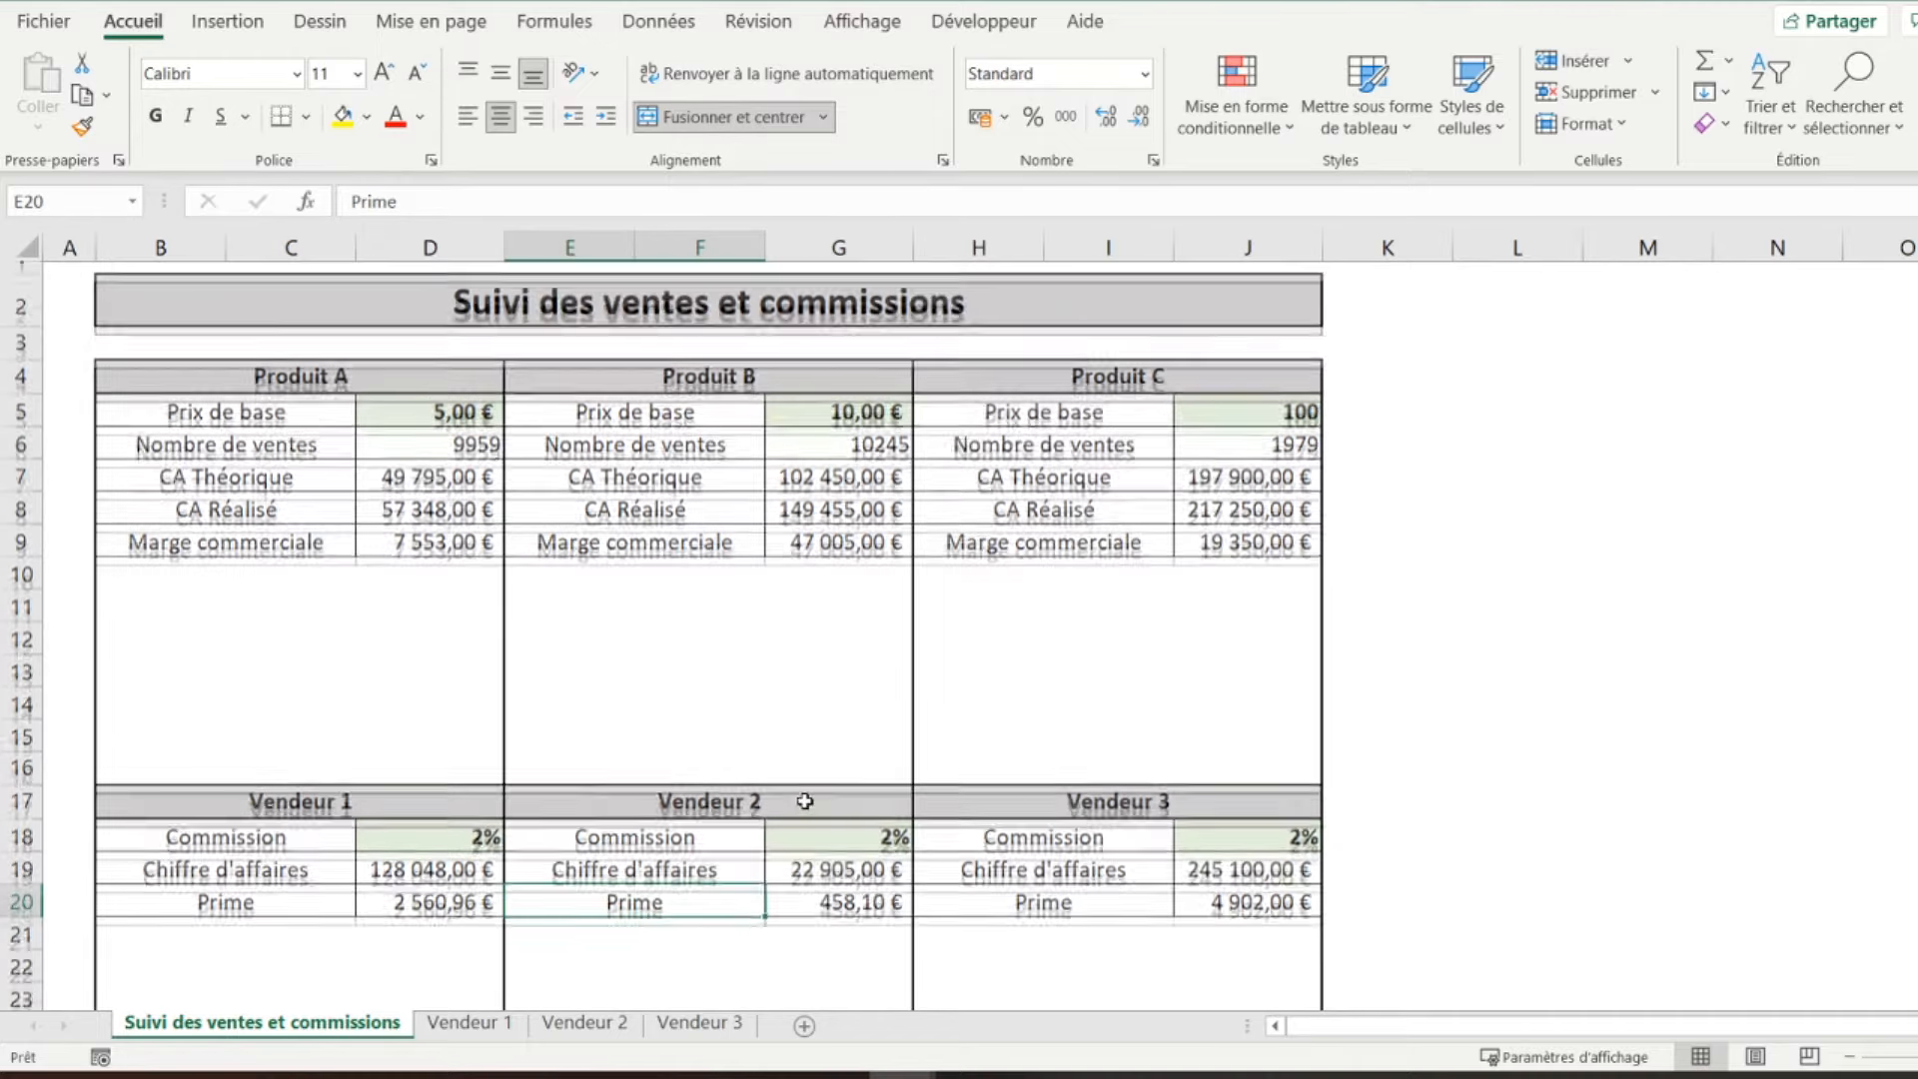
click(70, 277)
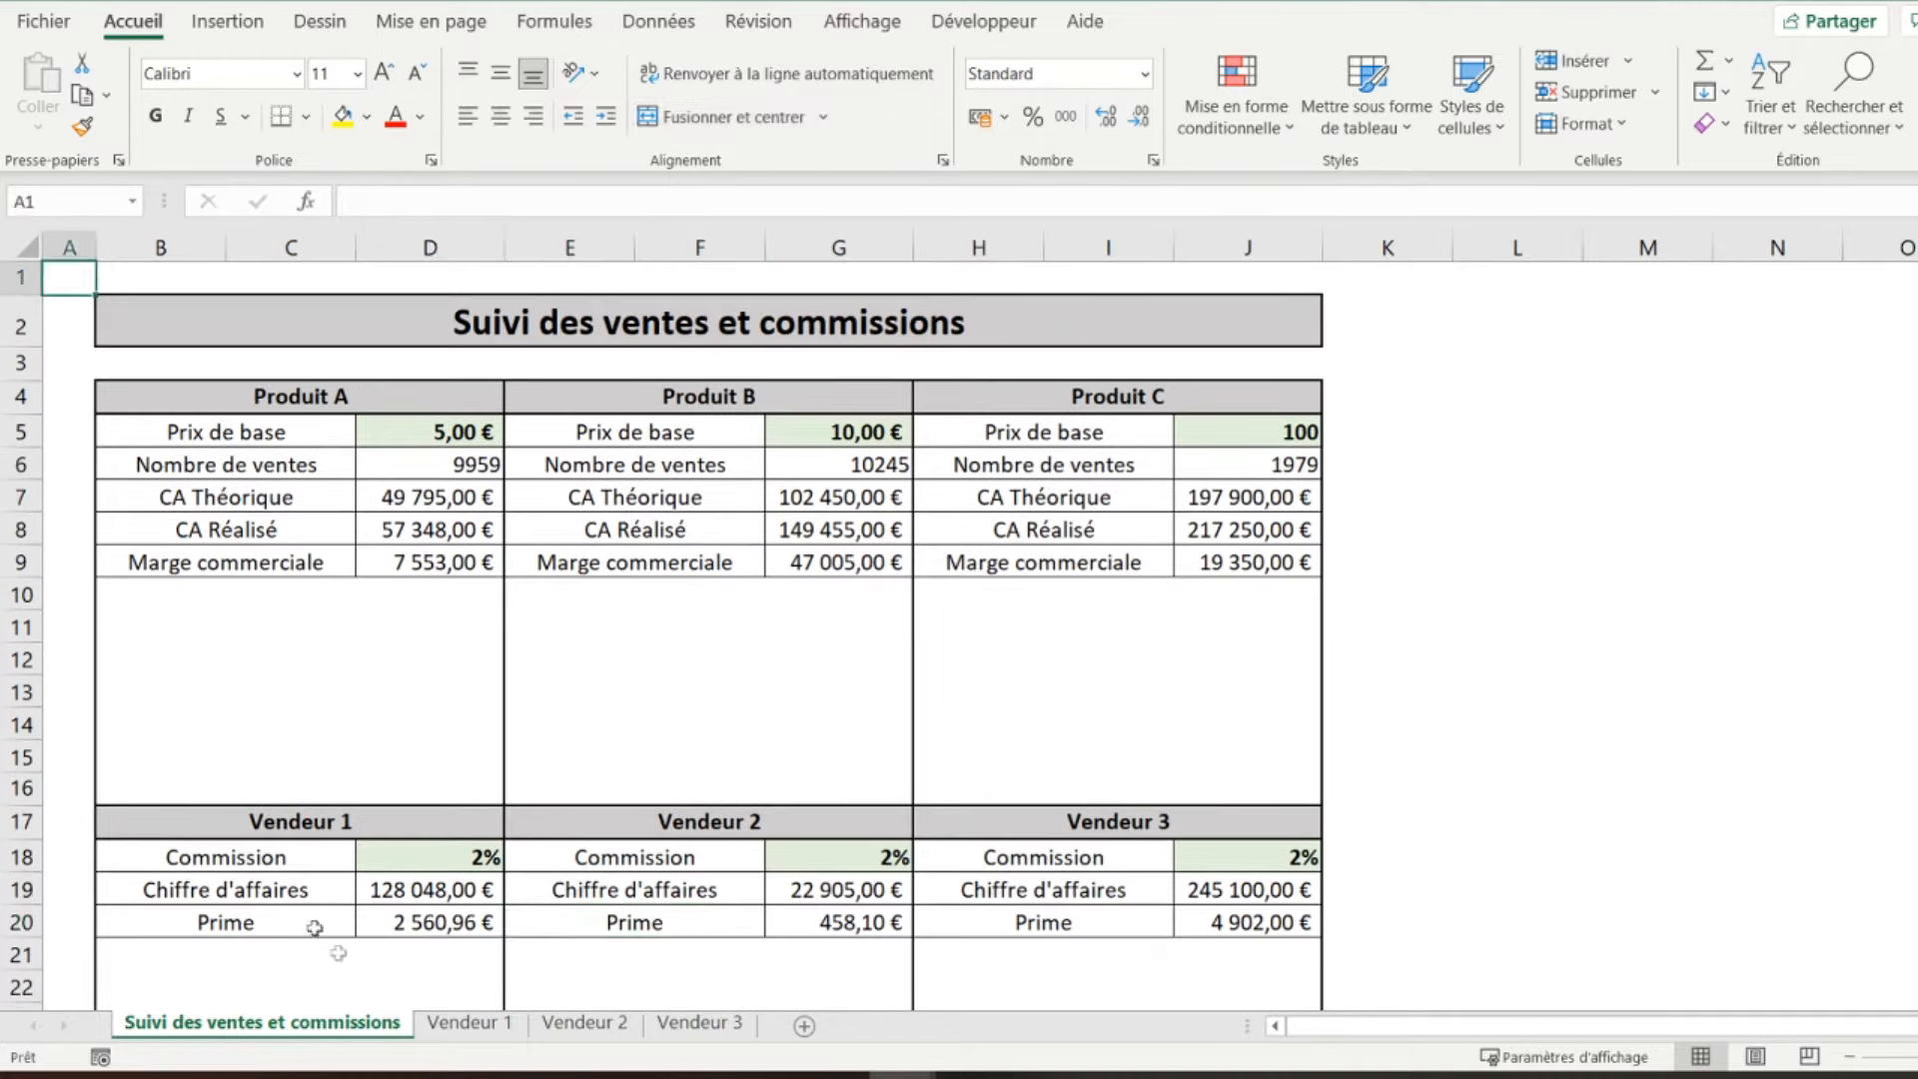
- On the Vendeur 1 sheet, link Produit A's first P.U min cell, D6, to D5 of the Suivi des ventes et commissions sheet
click(469, 1022)
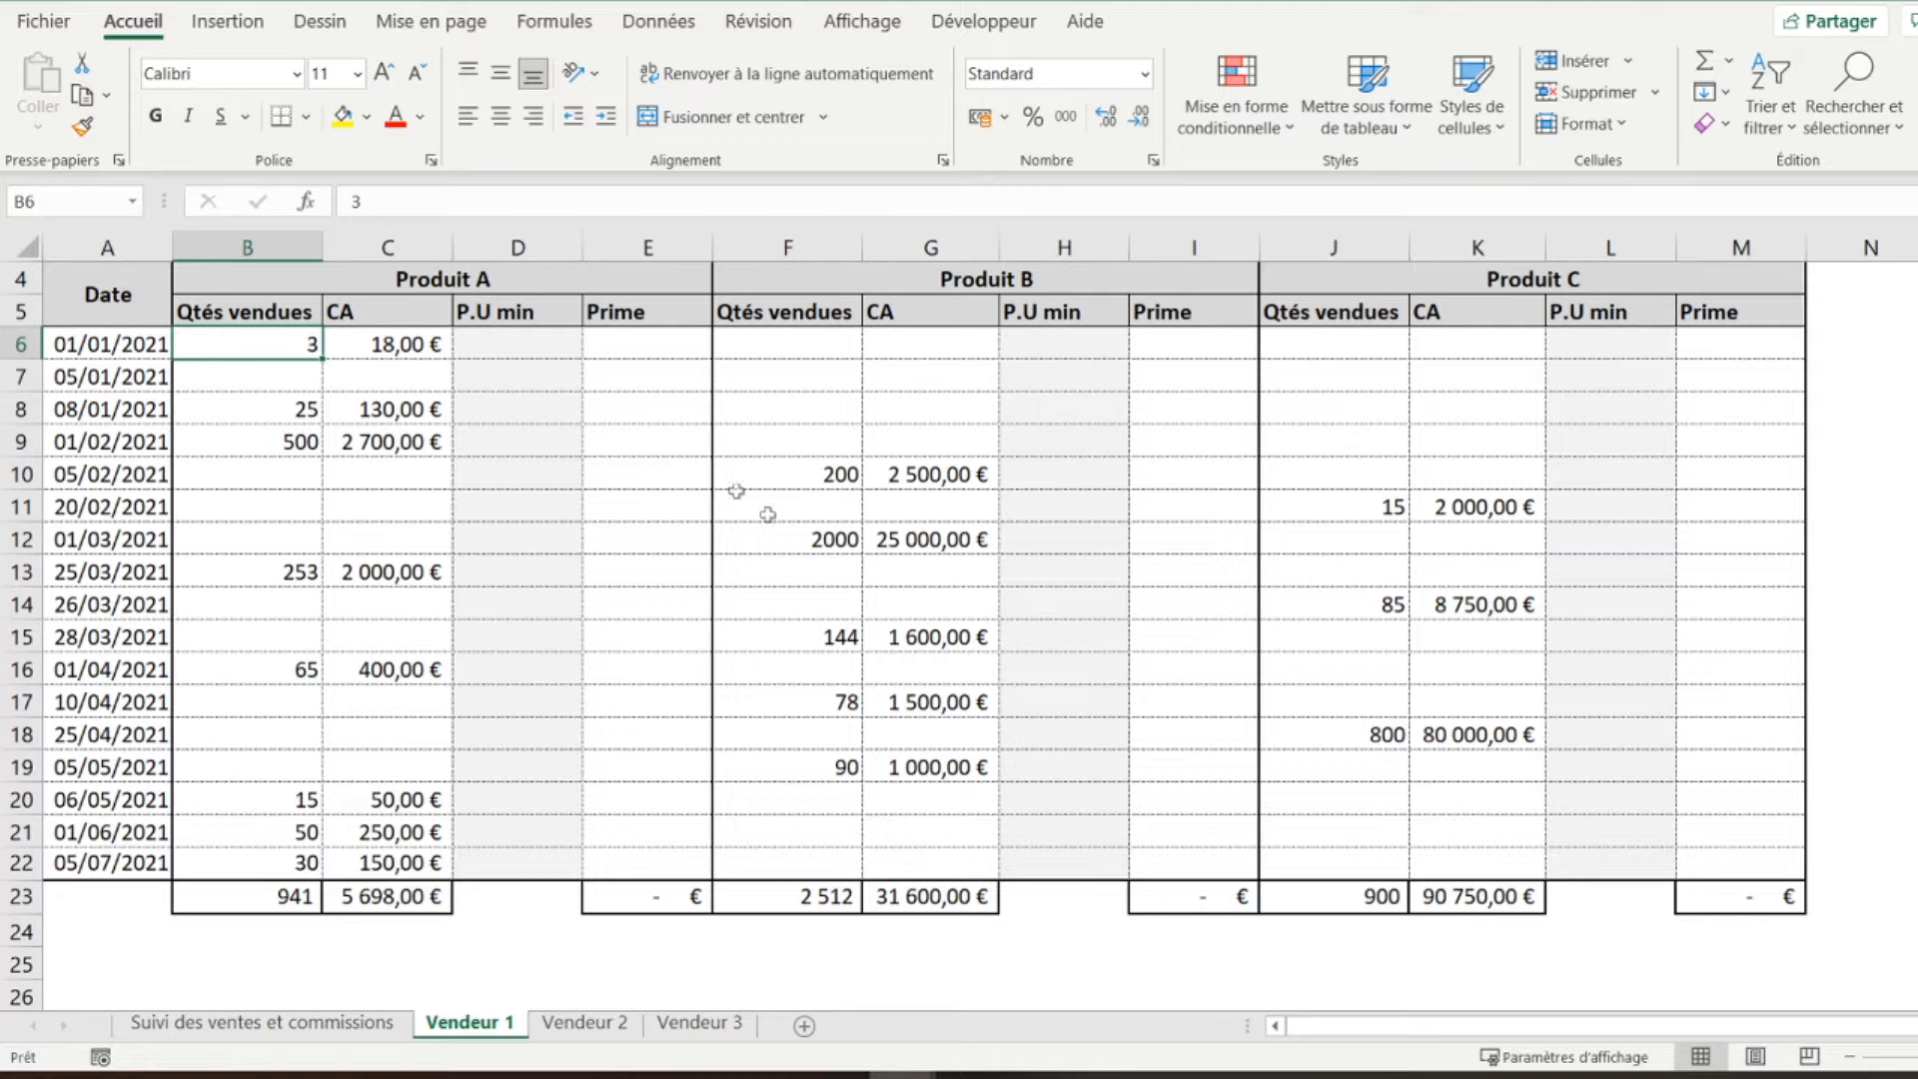
click(501, 350)
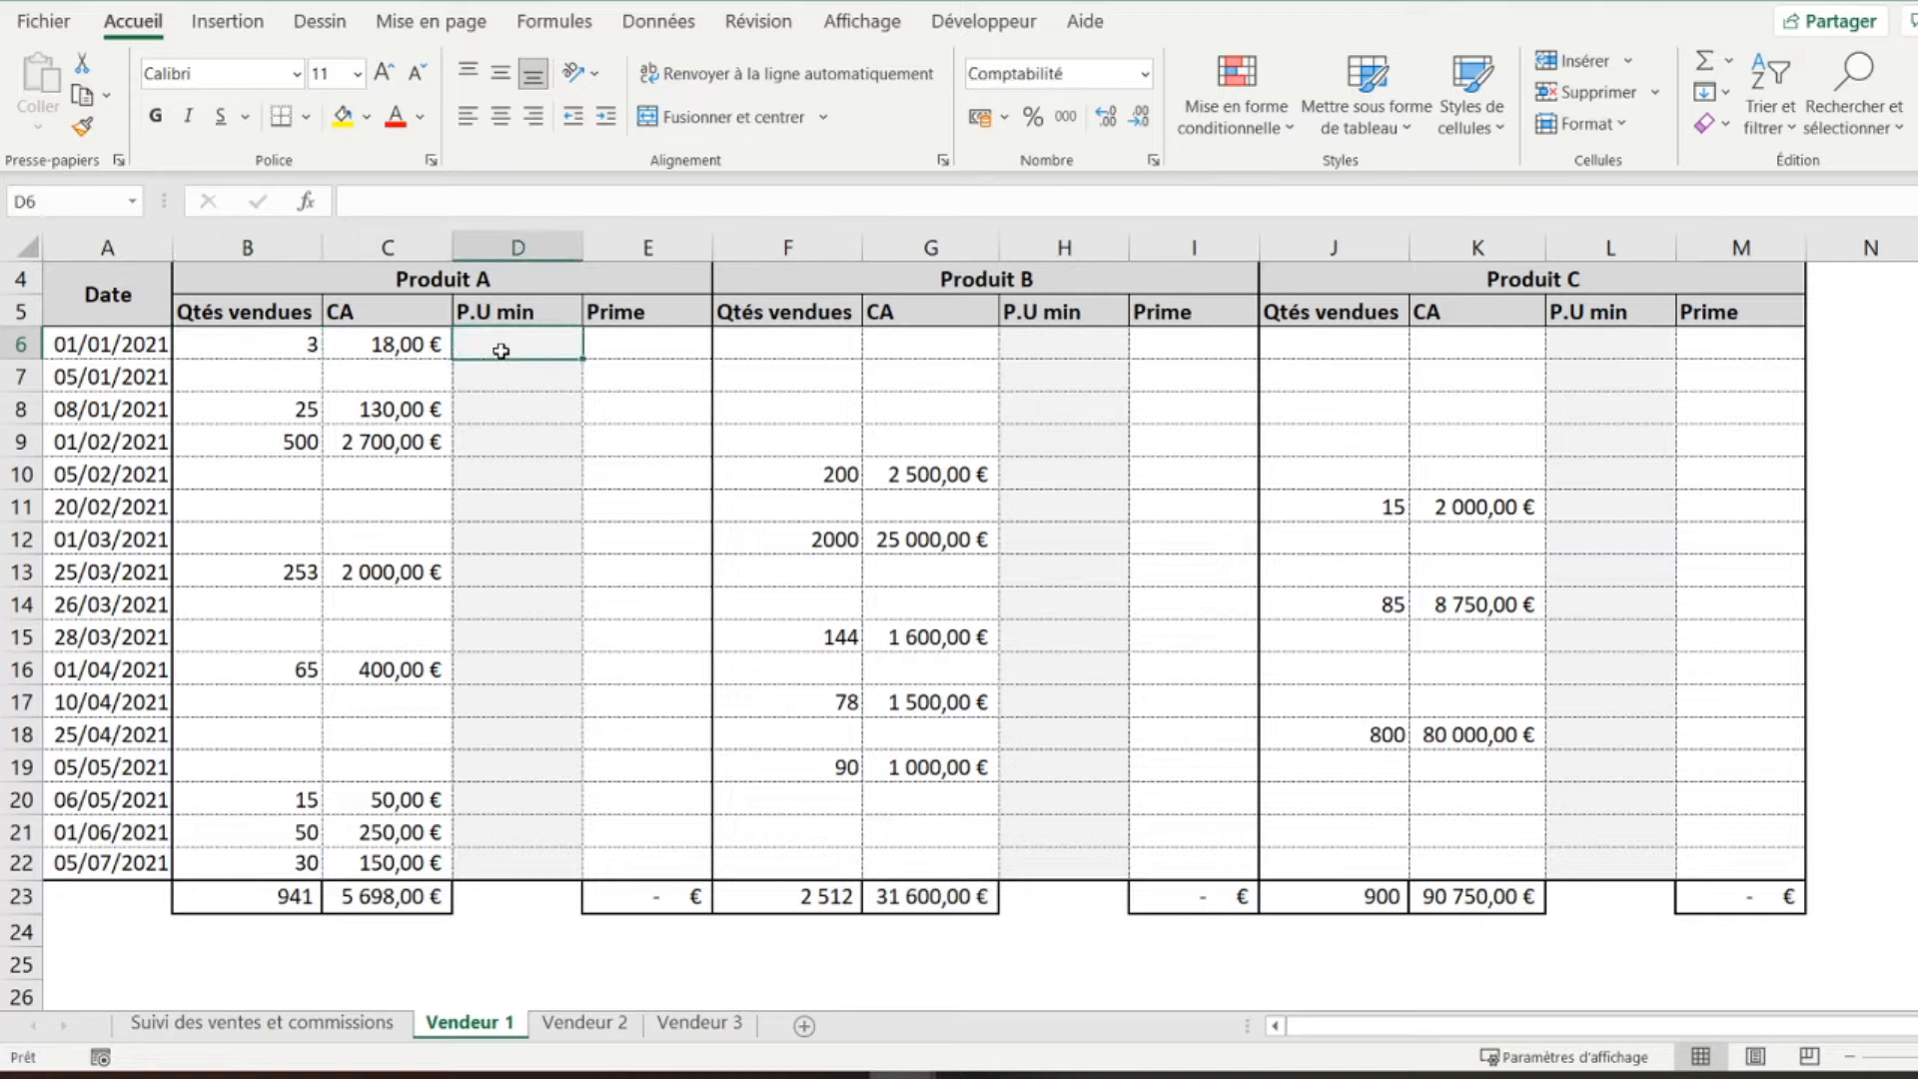
text(=)
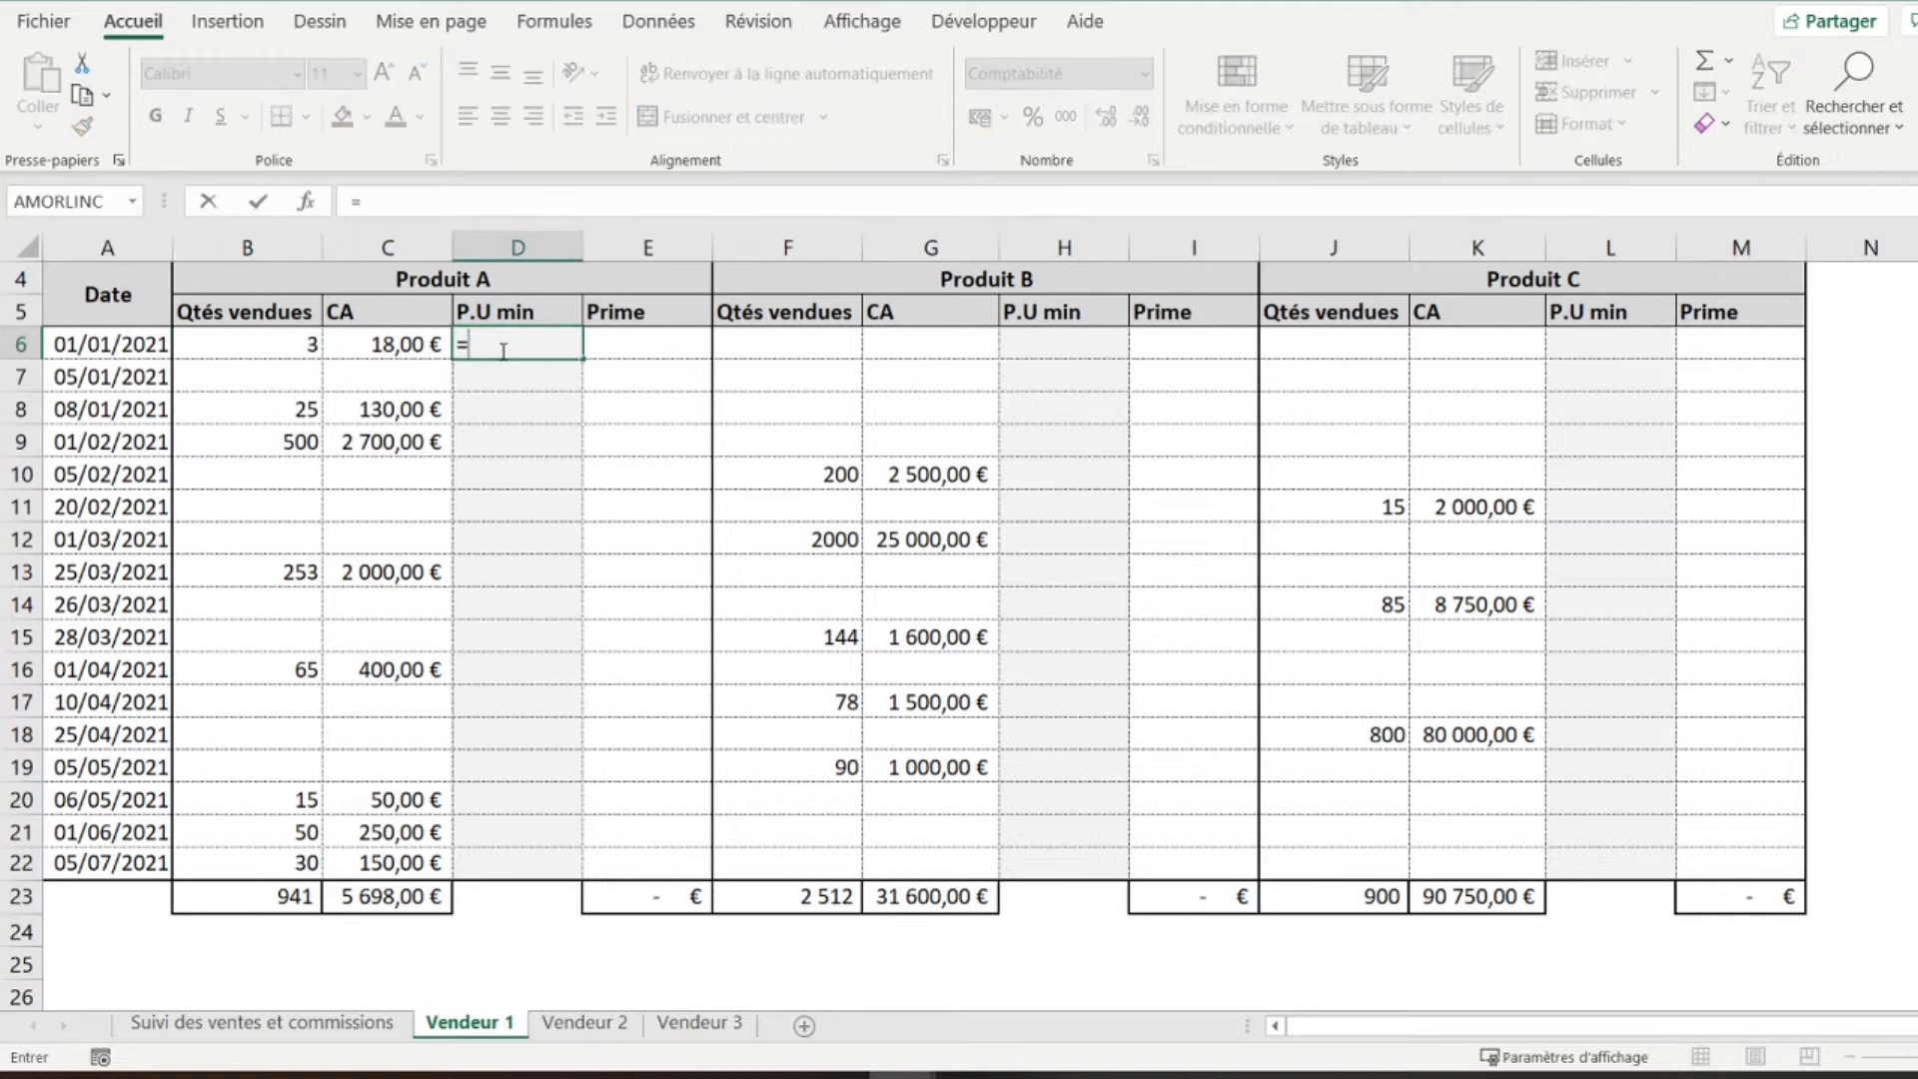
click(280, 1023)
click(426, 440)
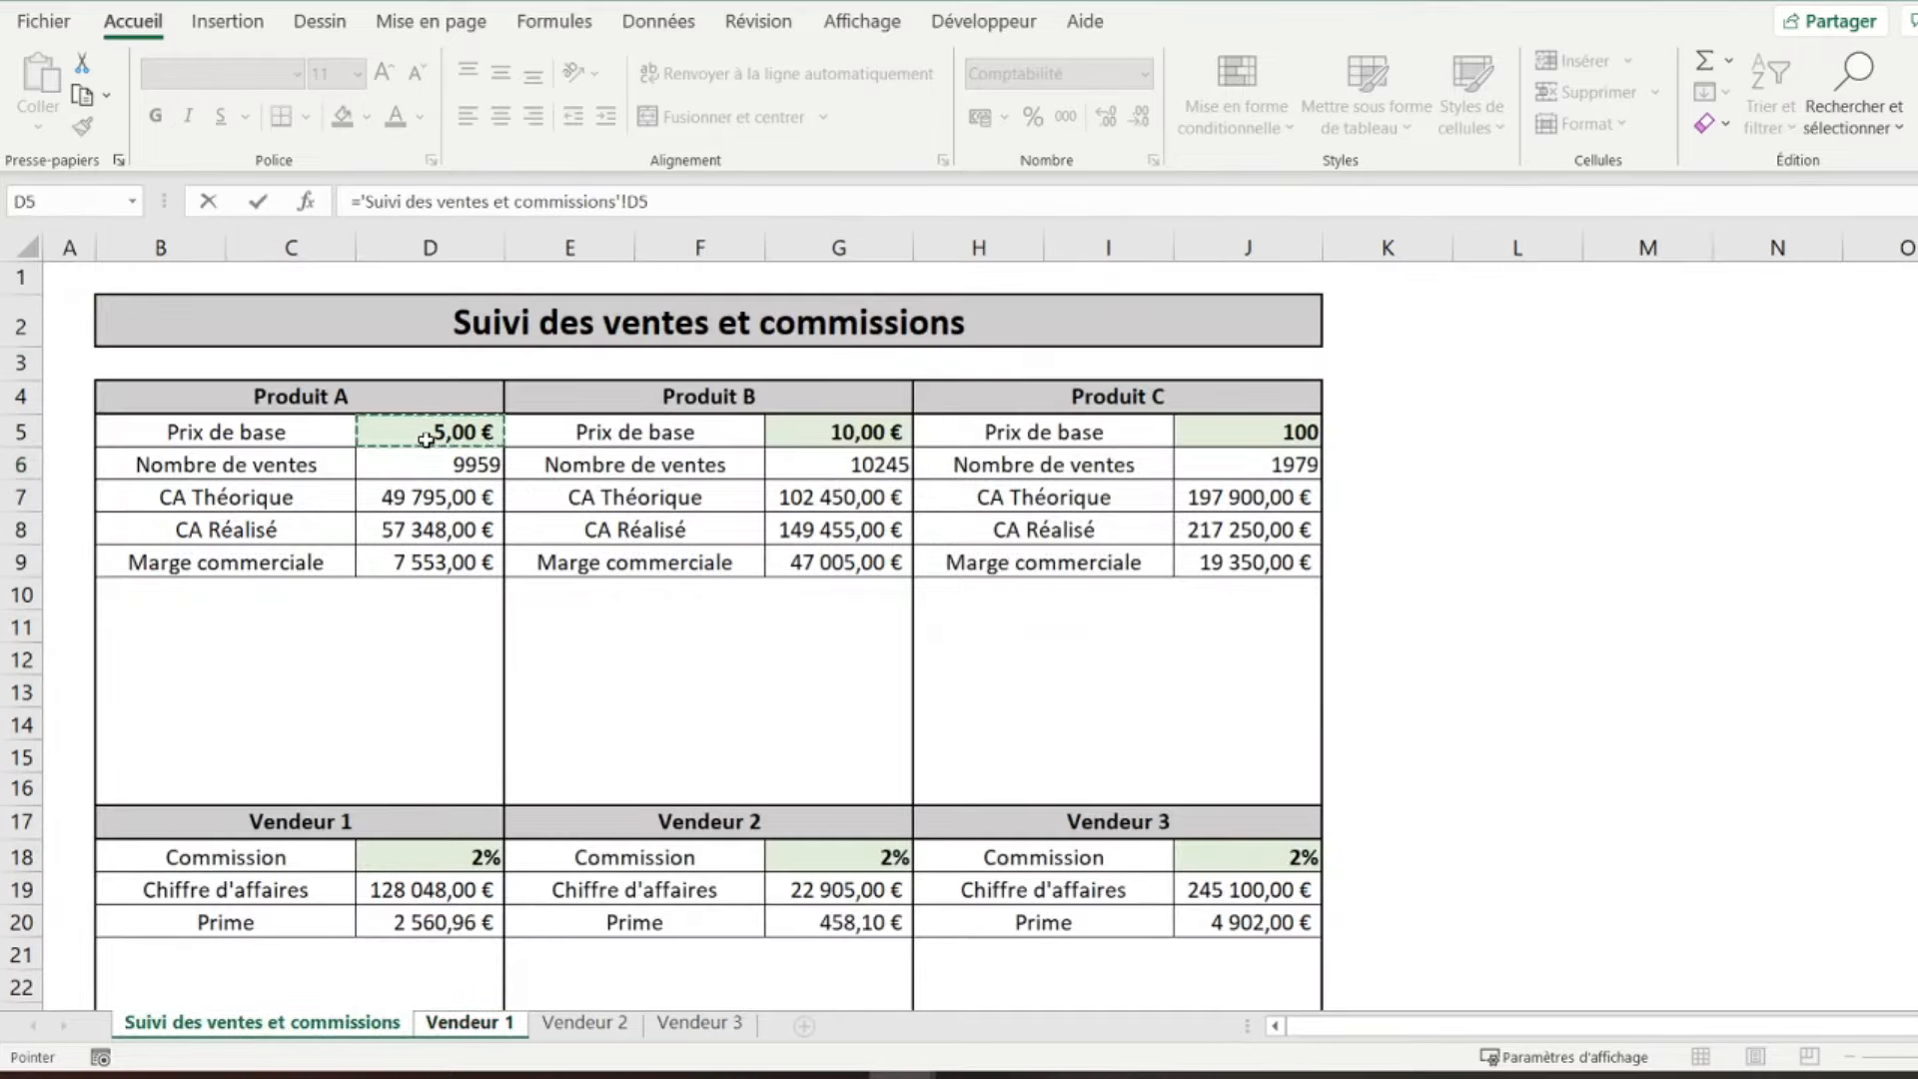
key(Return)
- Make the D5 reference in D6 absolute as $D$5 and fill the formula through Produit A's P.U min column to D22
click(538, 341)
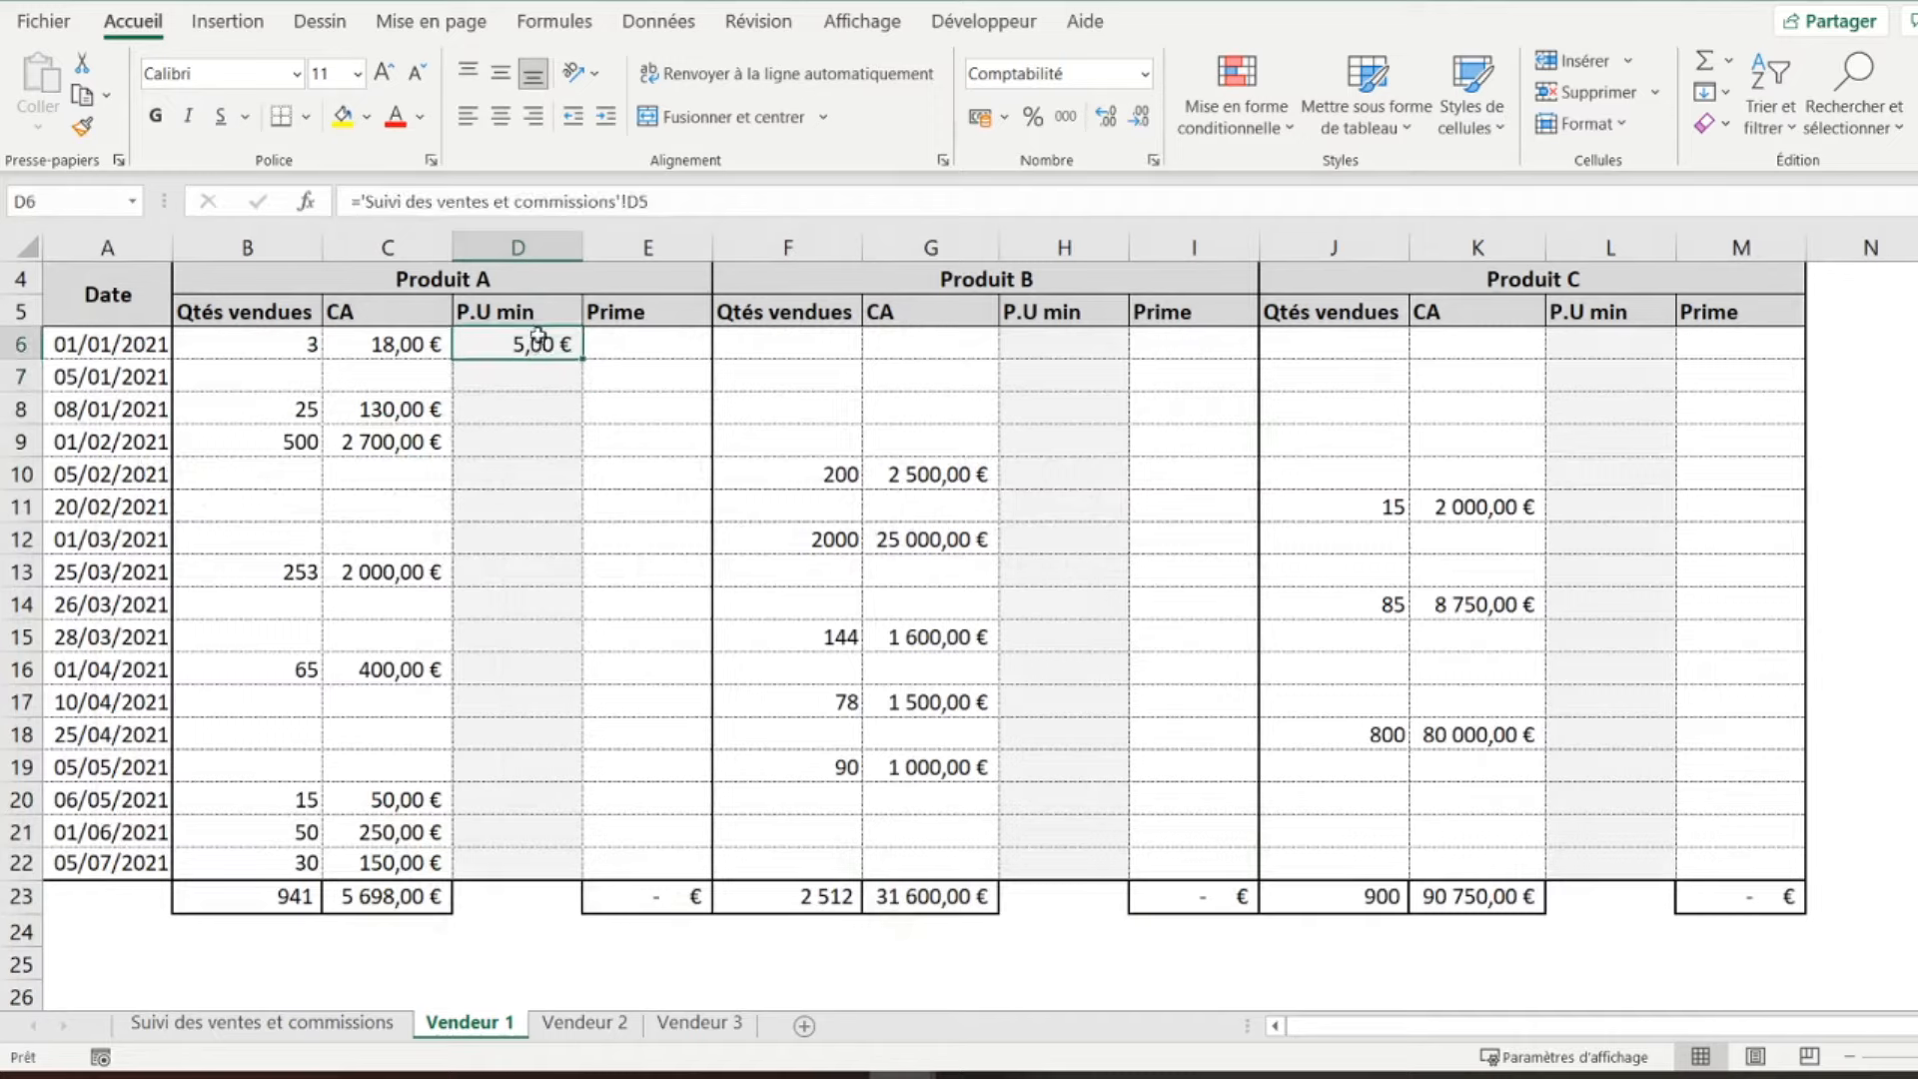
click(637, 199)
key(F4)
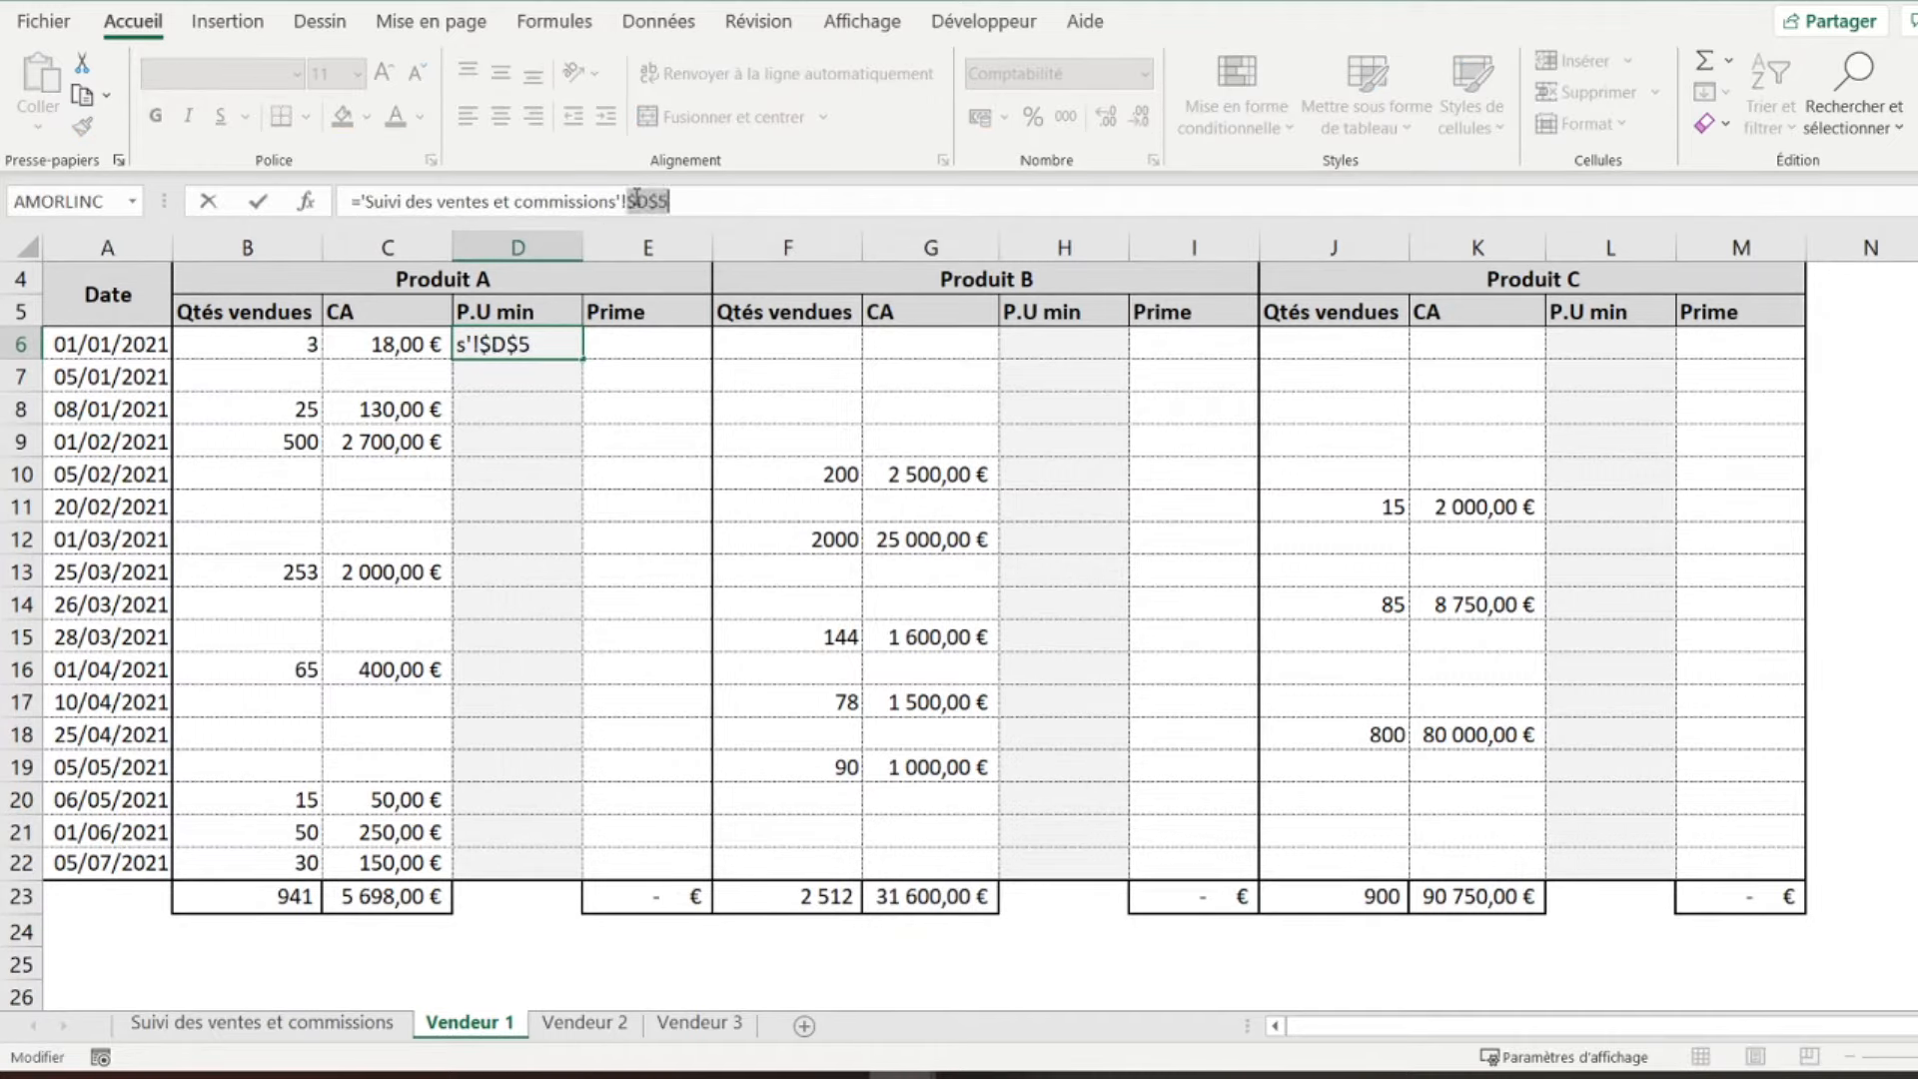
key(Return)
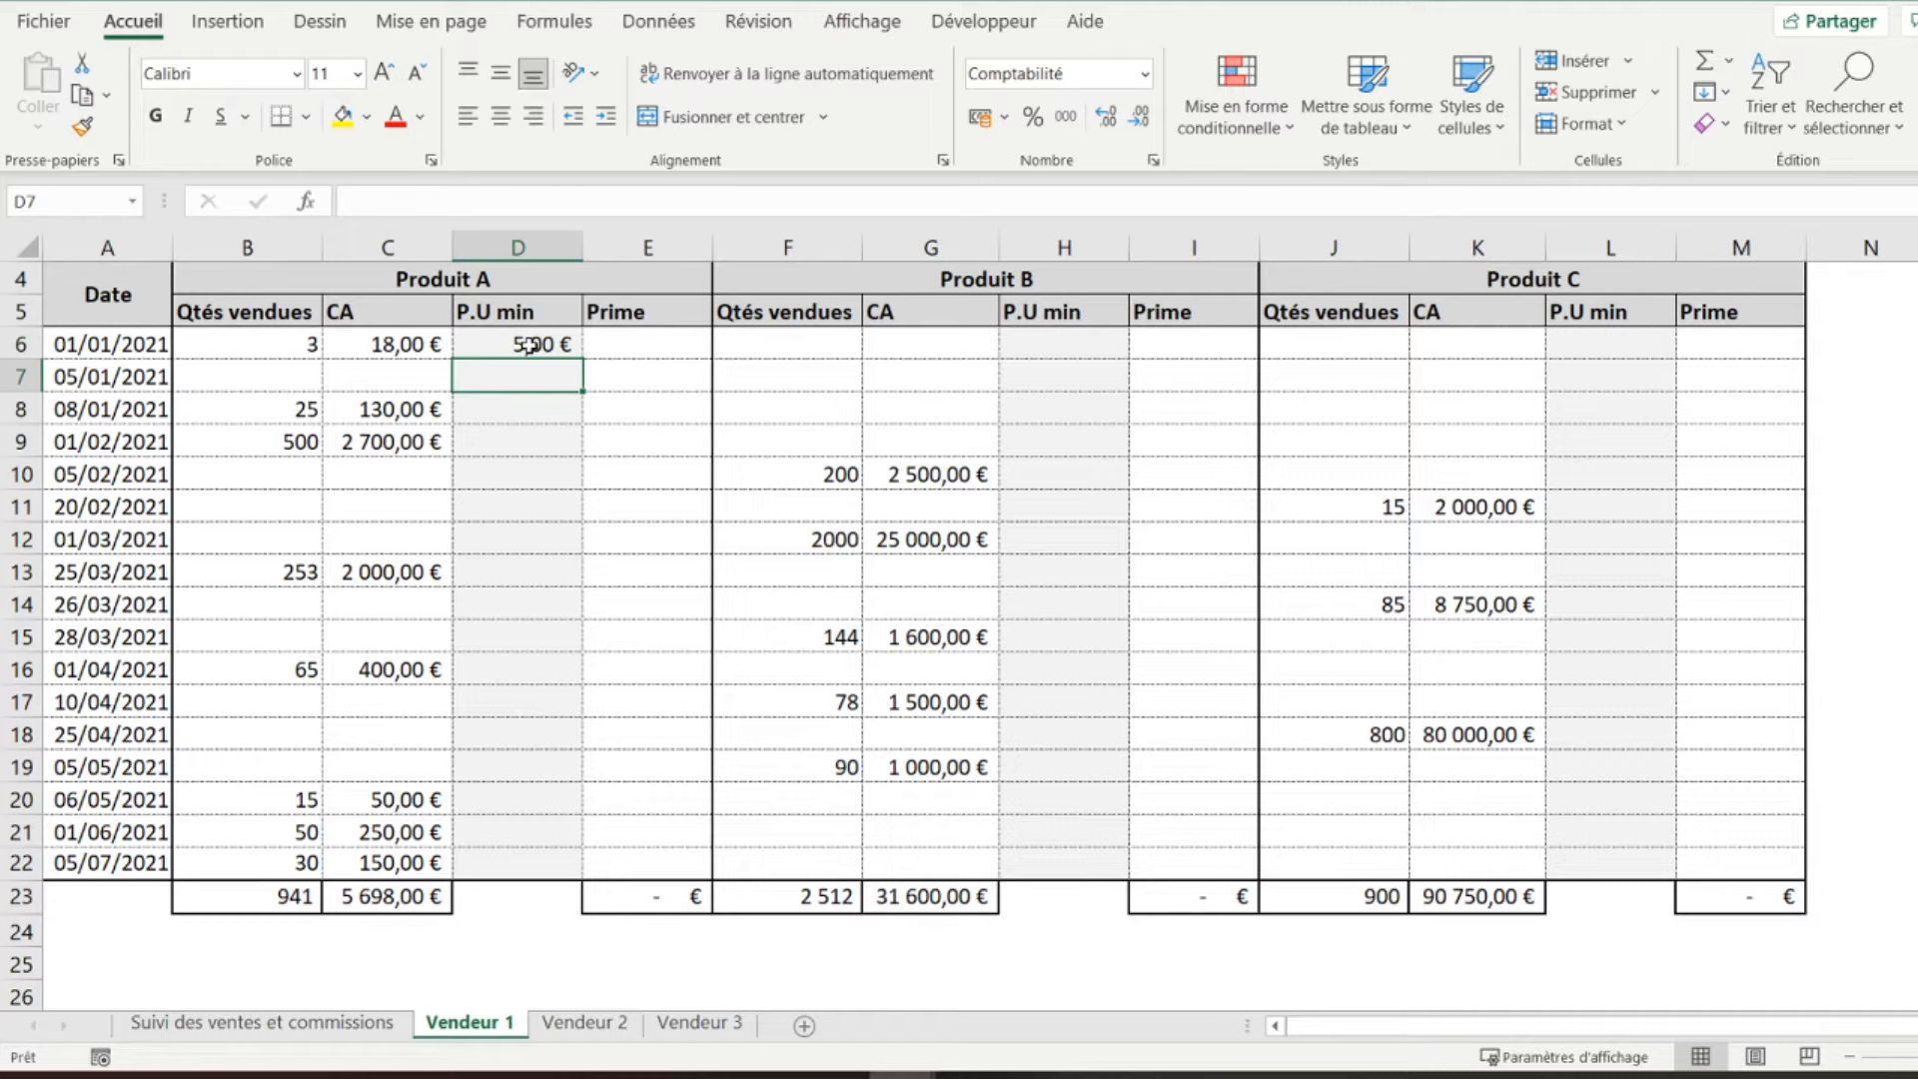
click(529, 344)
drag(581, 360, 559, 865)
click(664, 572)
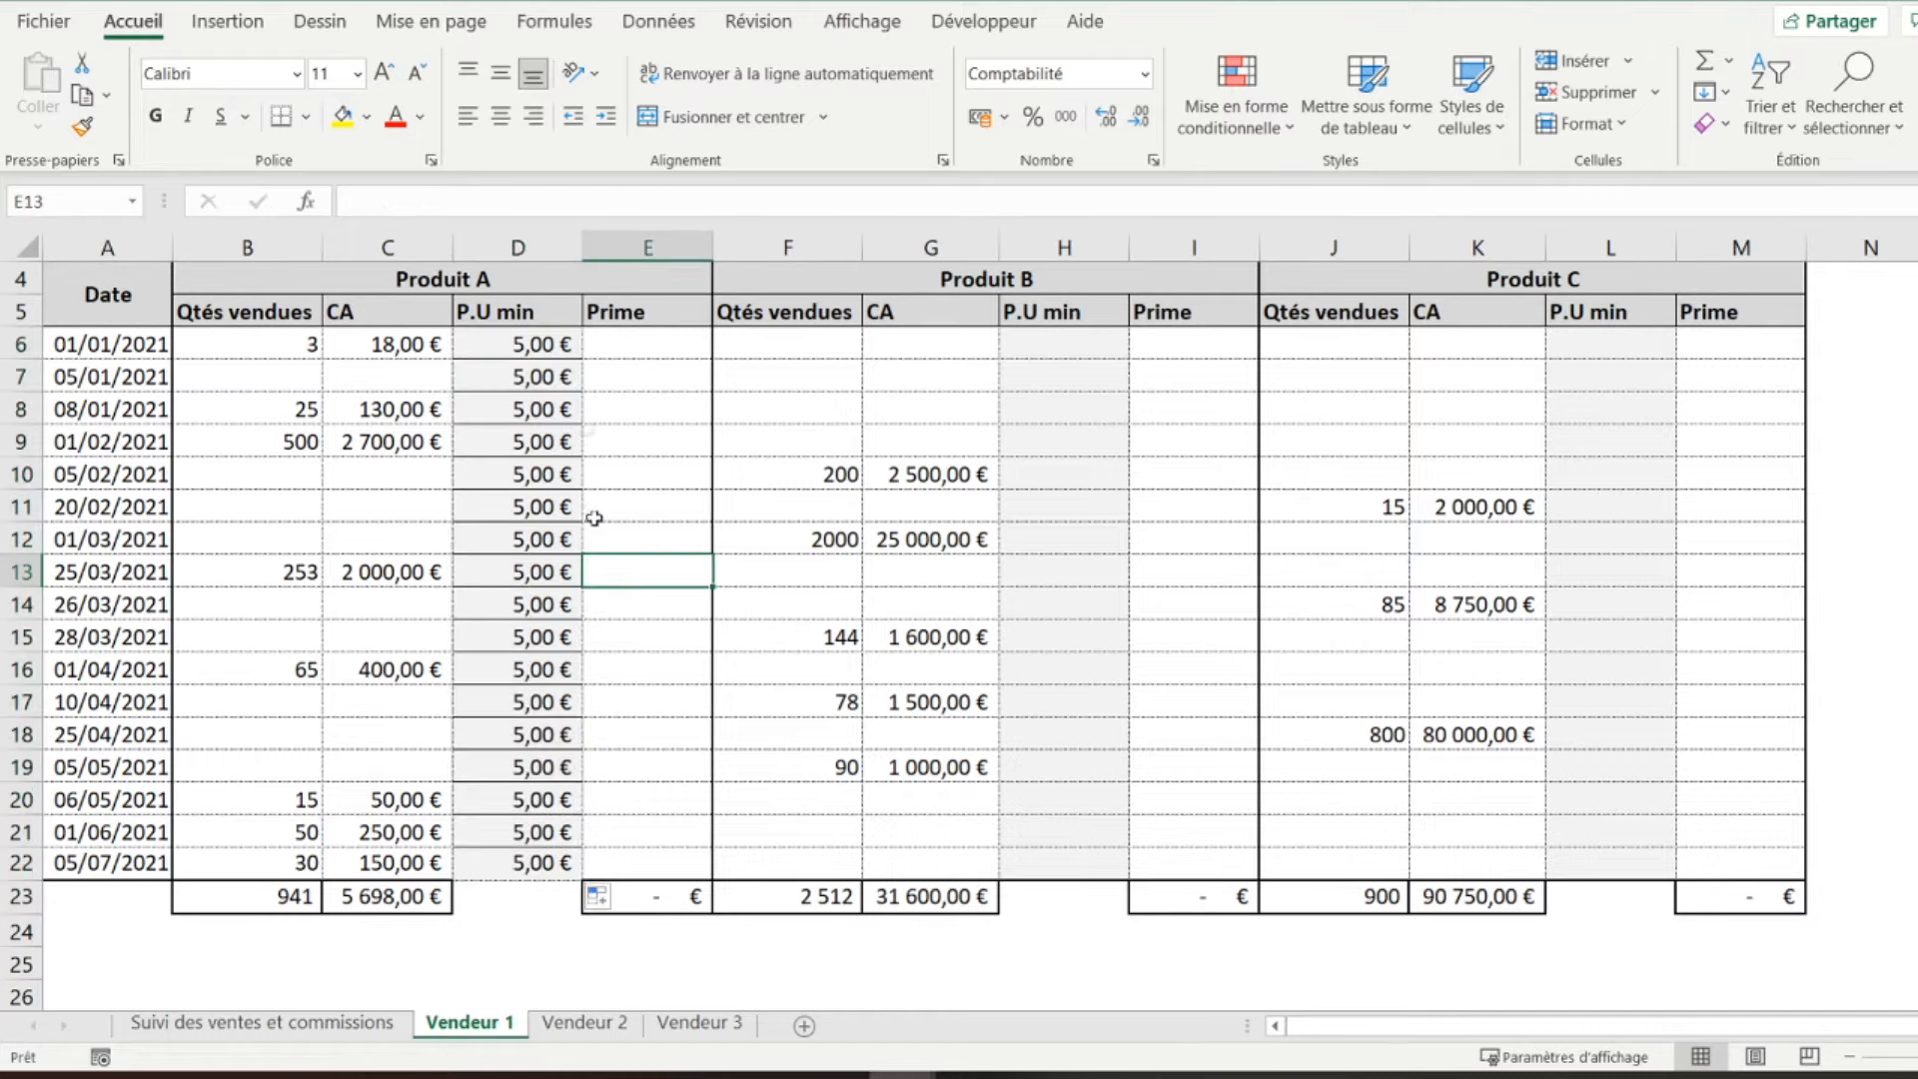
- Undo the fill in Produit A's P.U min column, and copy D6 into D7:D22 as formulas only
drag(542, 346, 519, 794)
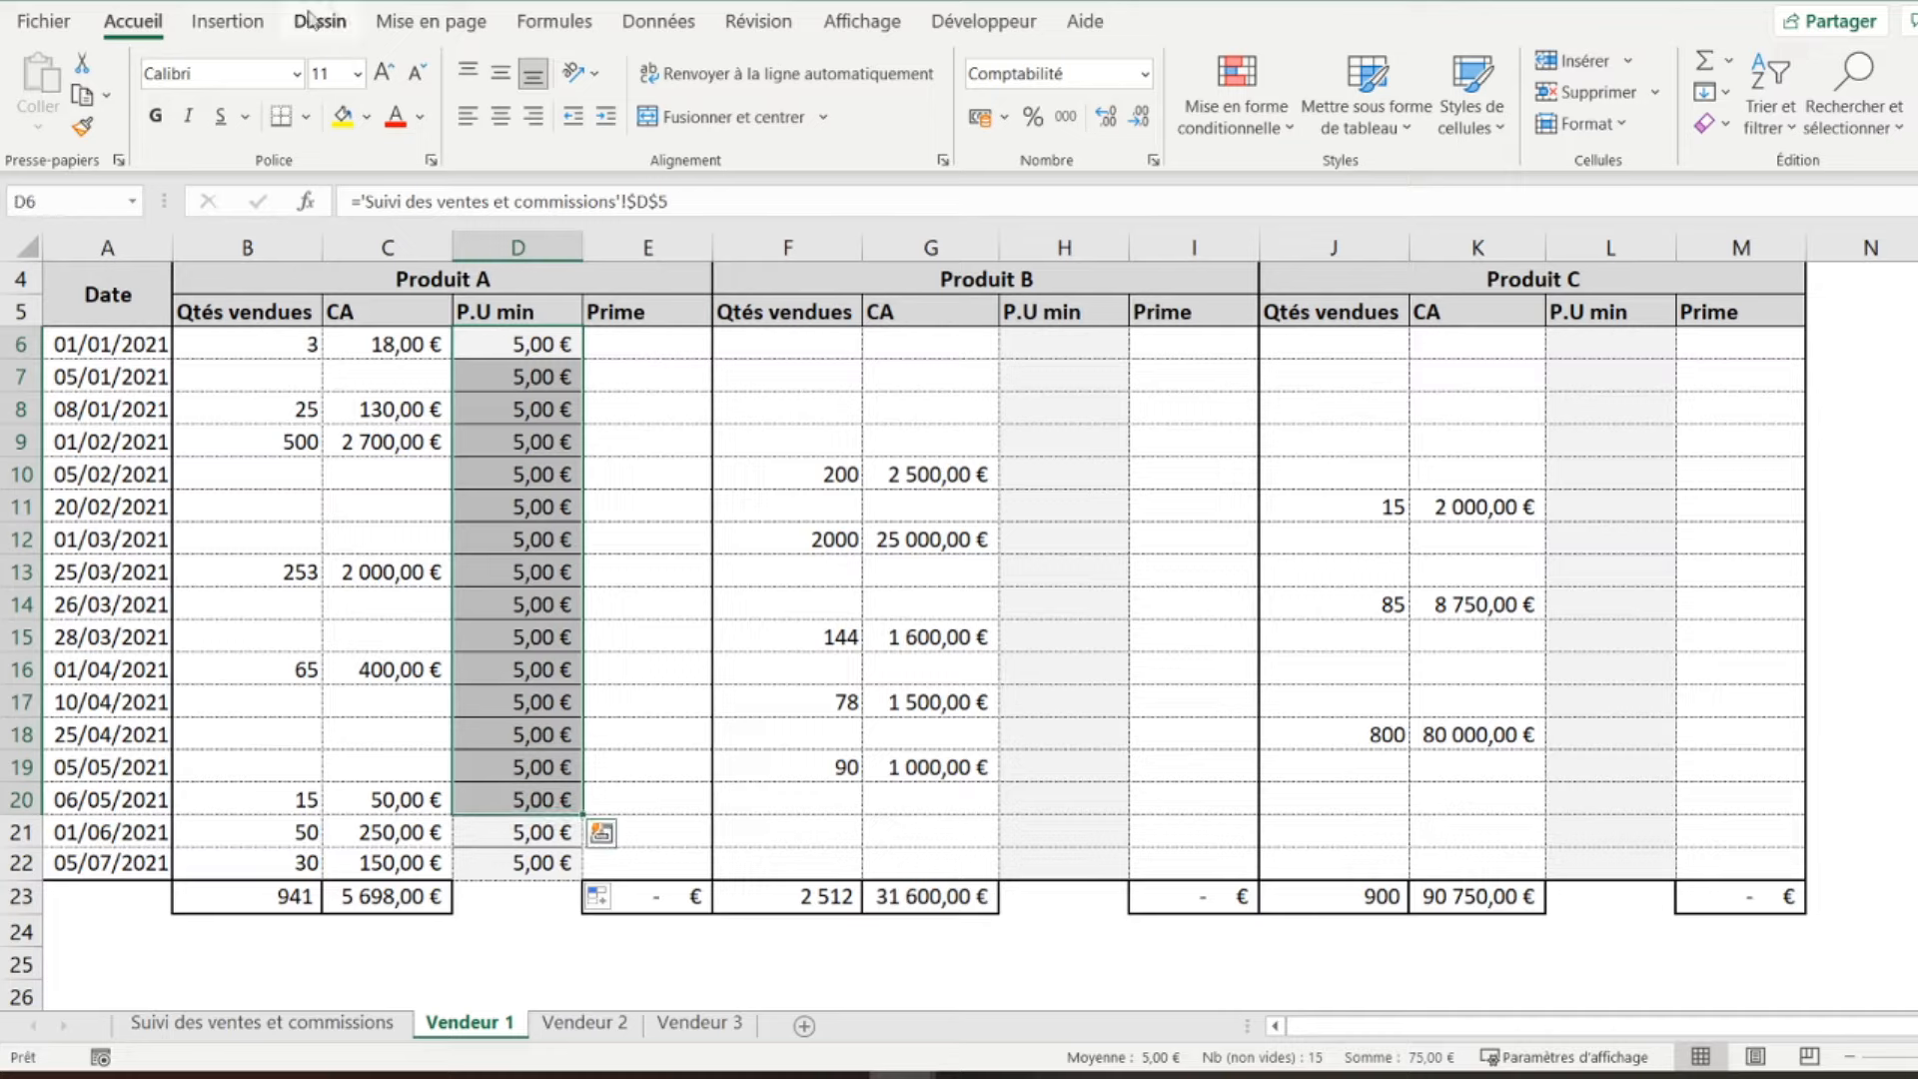
key(ctrl+z)
right_click(504, 342)
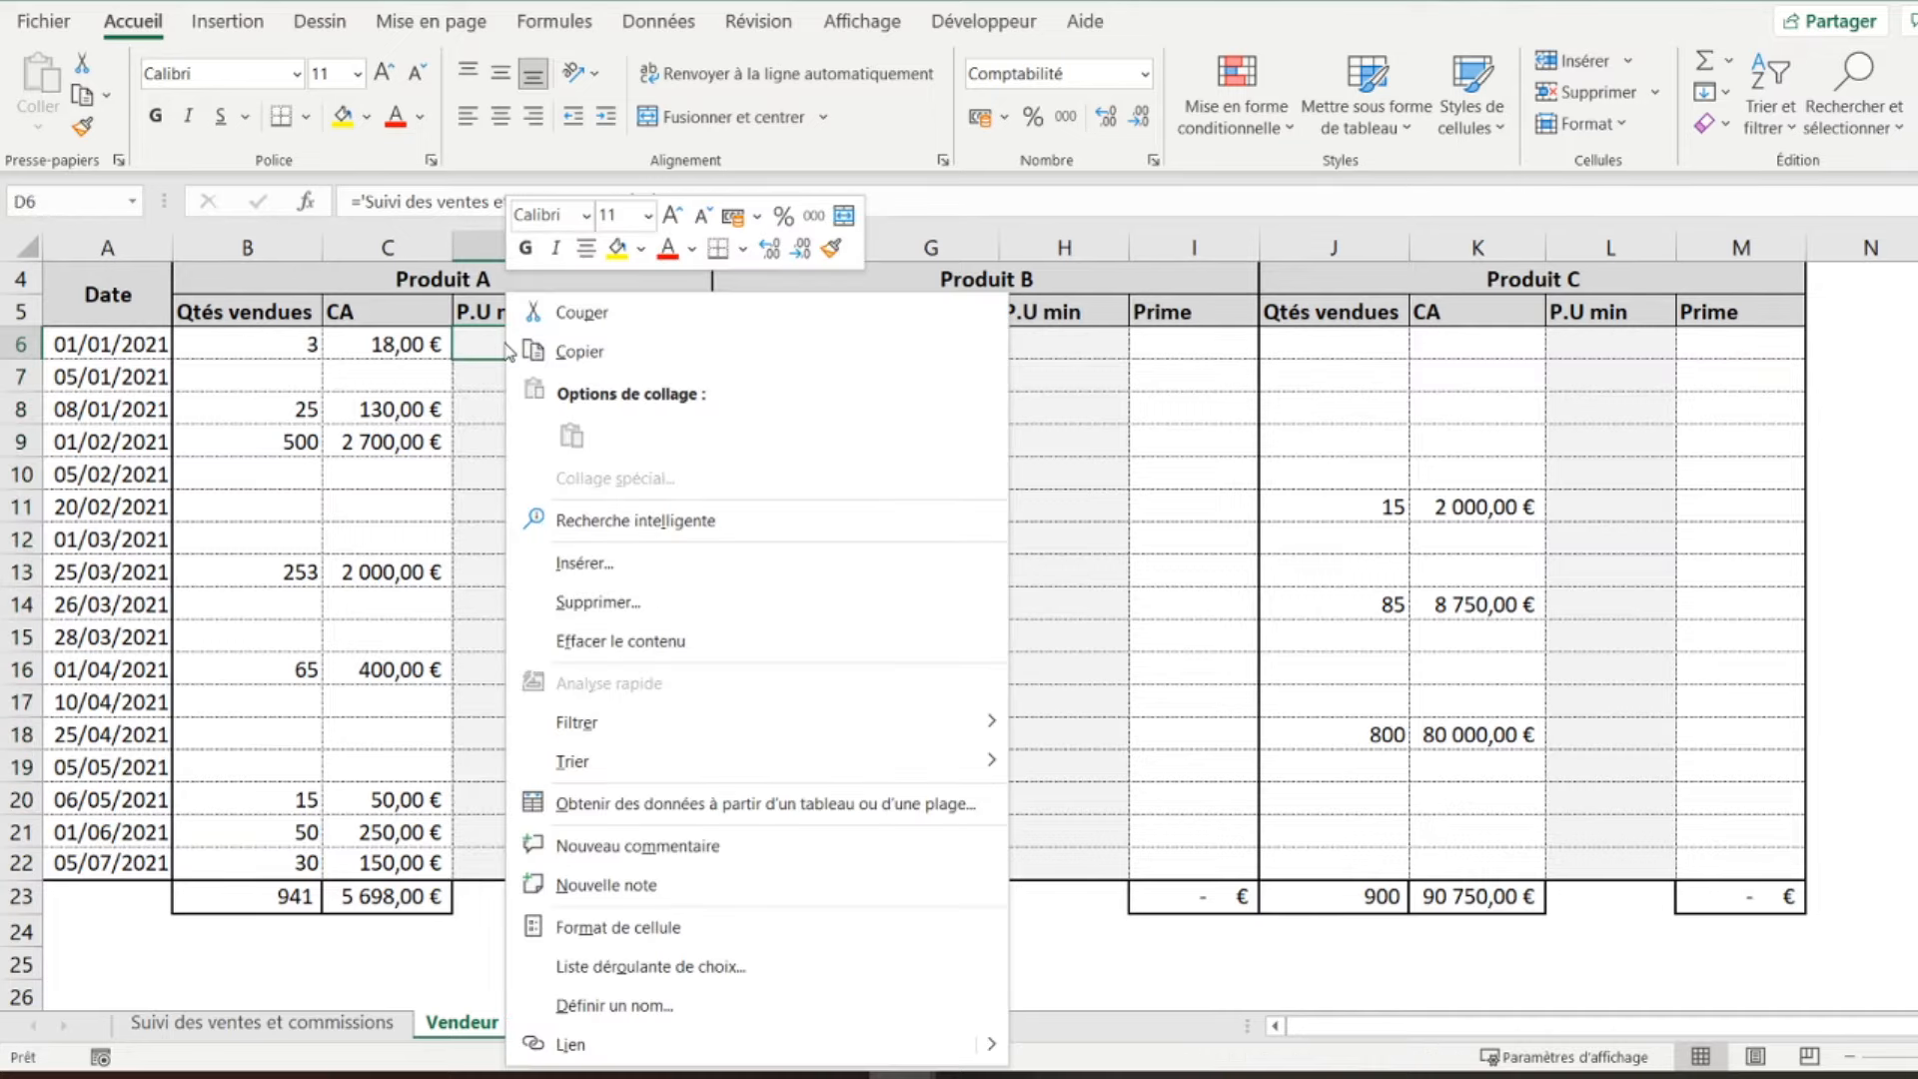
click(565, 367)
drag(526, 374, 519, 860)
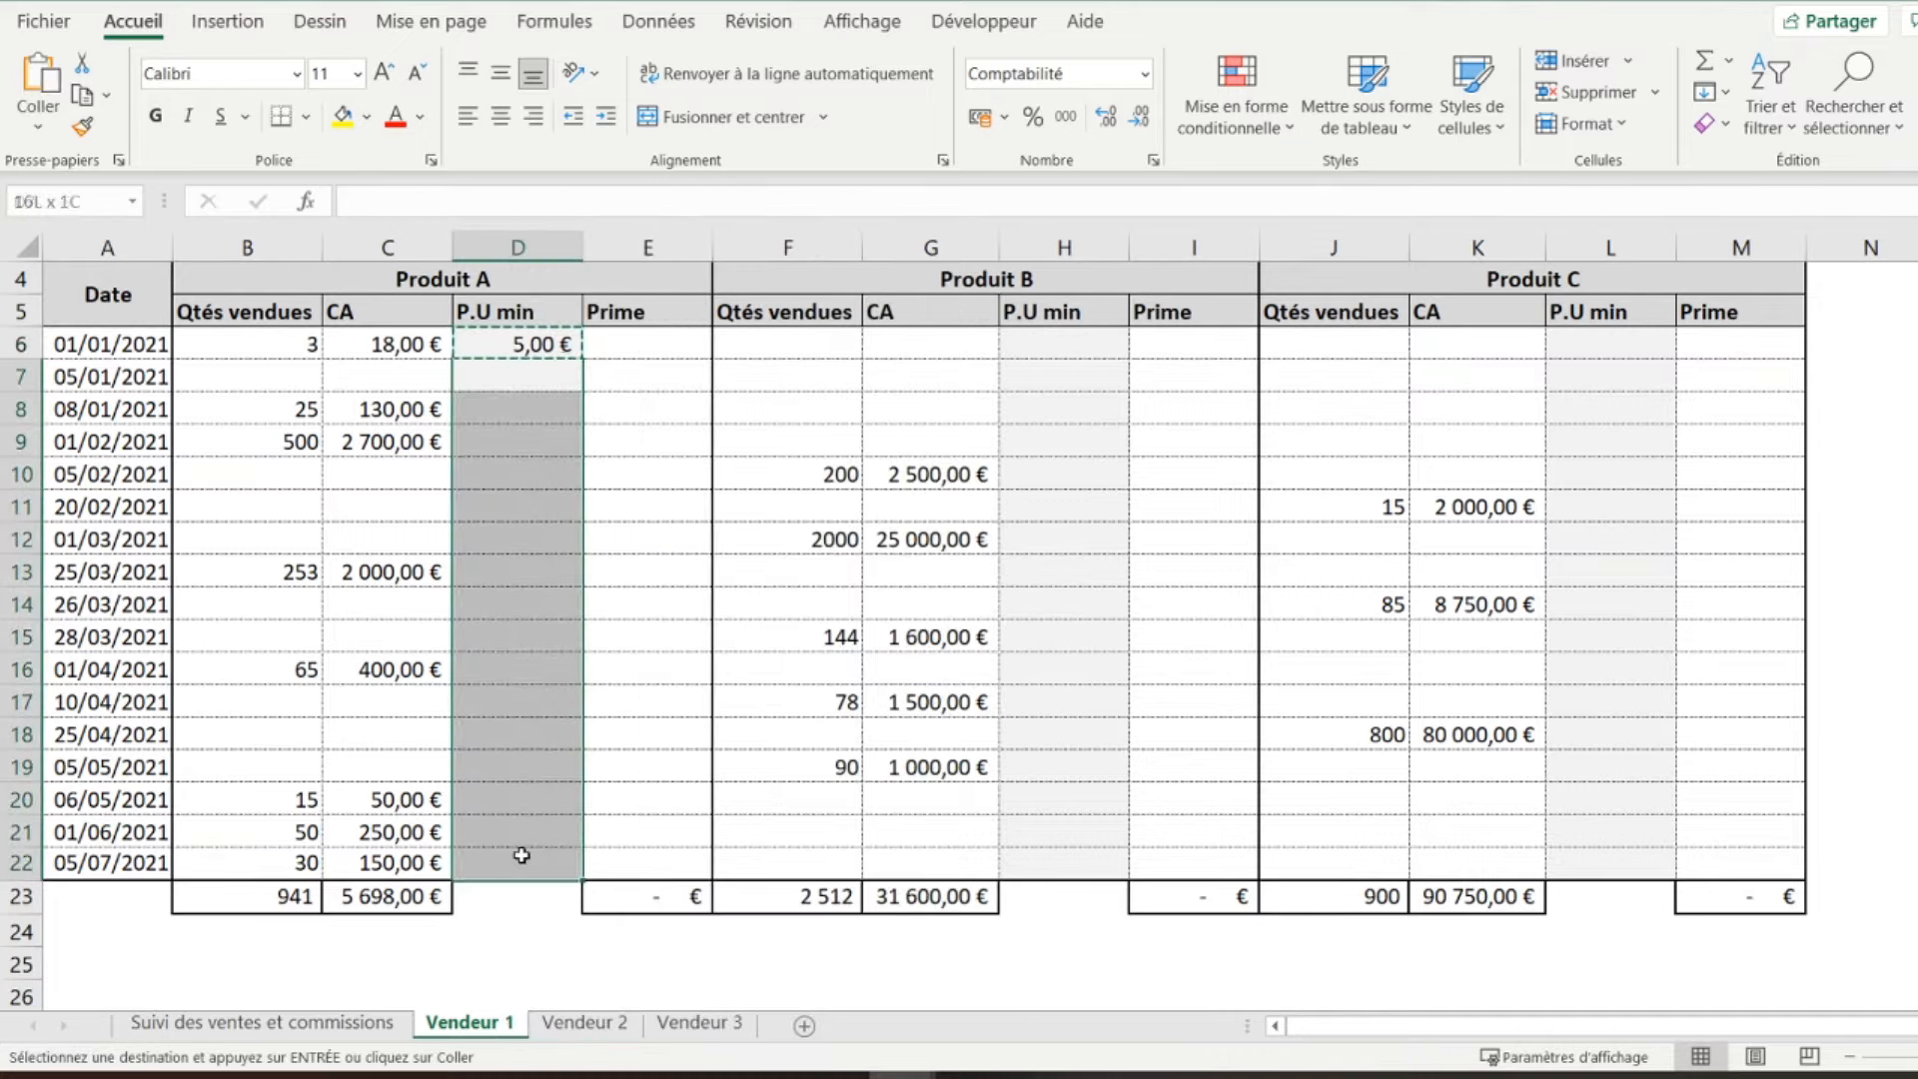
right_click(520, 857)
click(675, 235)
click(542, 410)
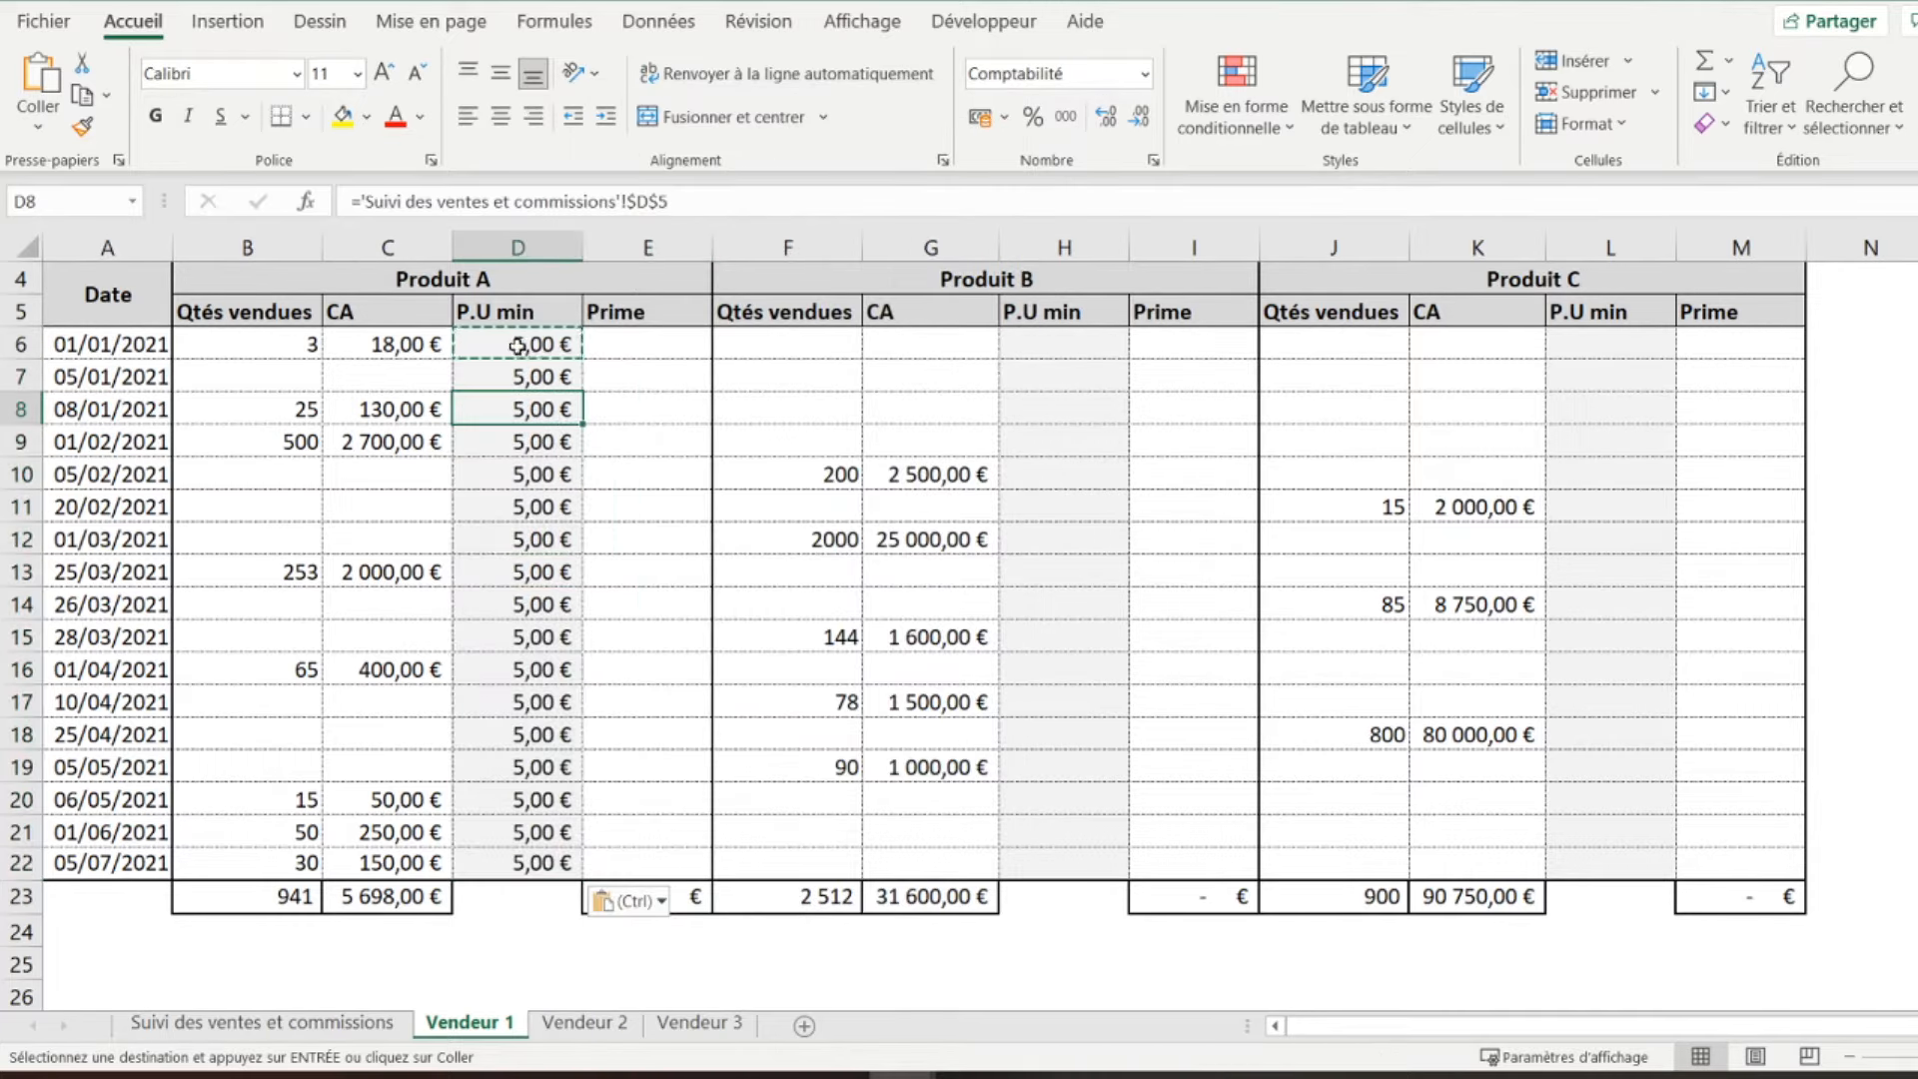
- Link Produit B's first P.U min cell, H6, to G5 of the Suivi des ventes et commissions sheet
click(1021, 345)
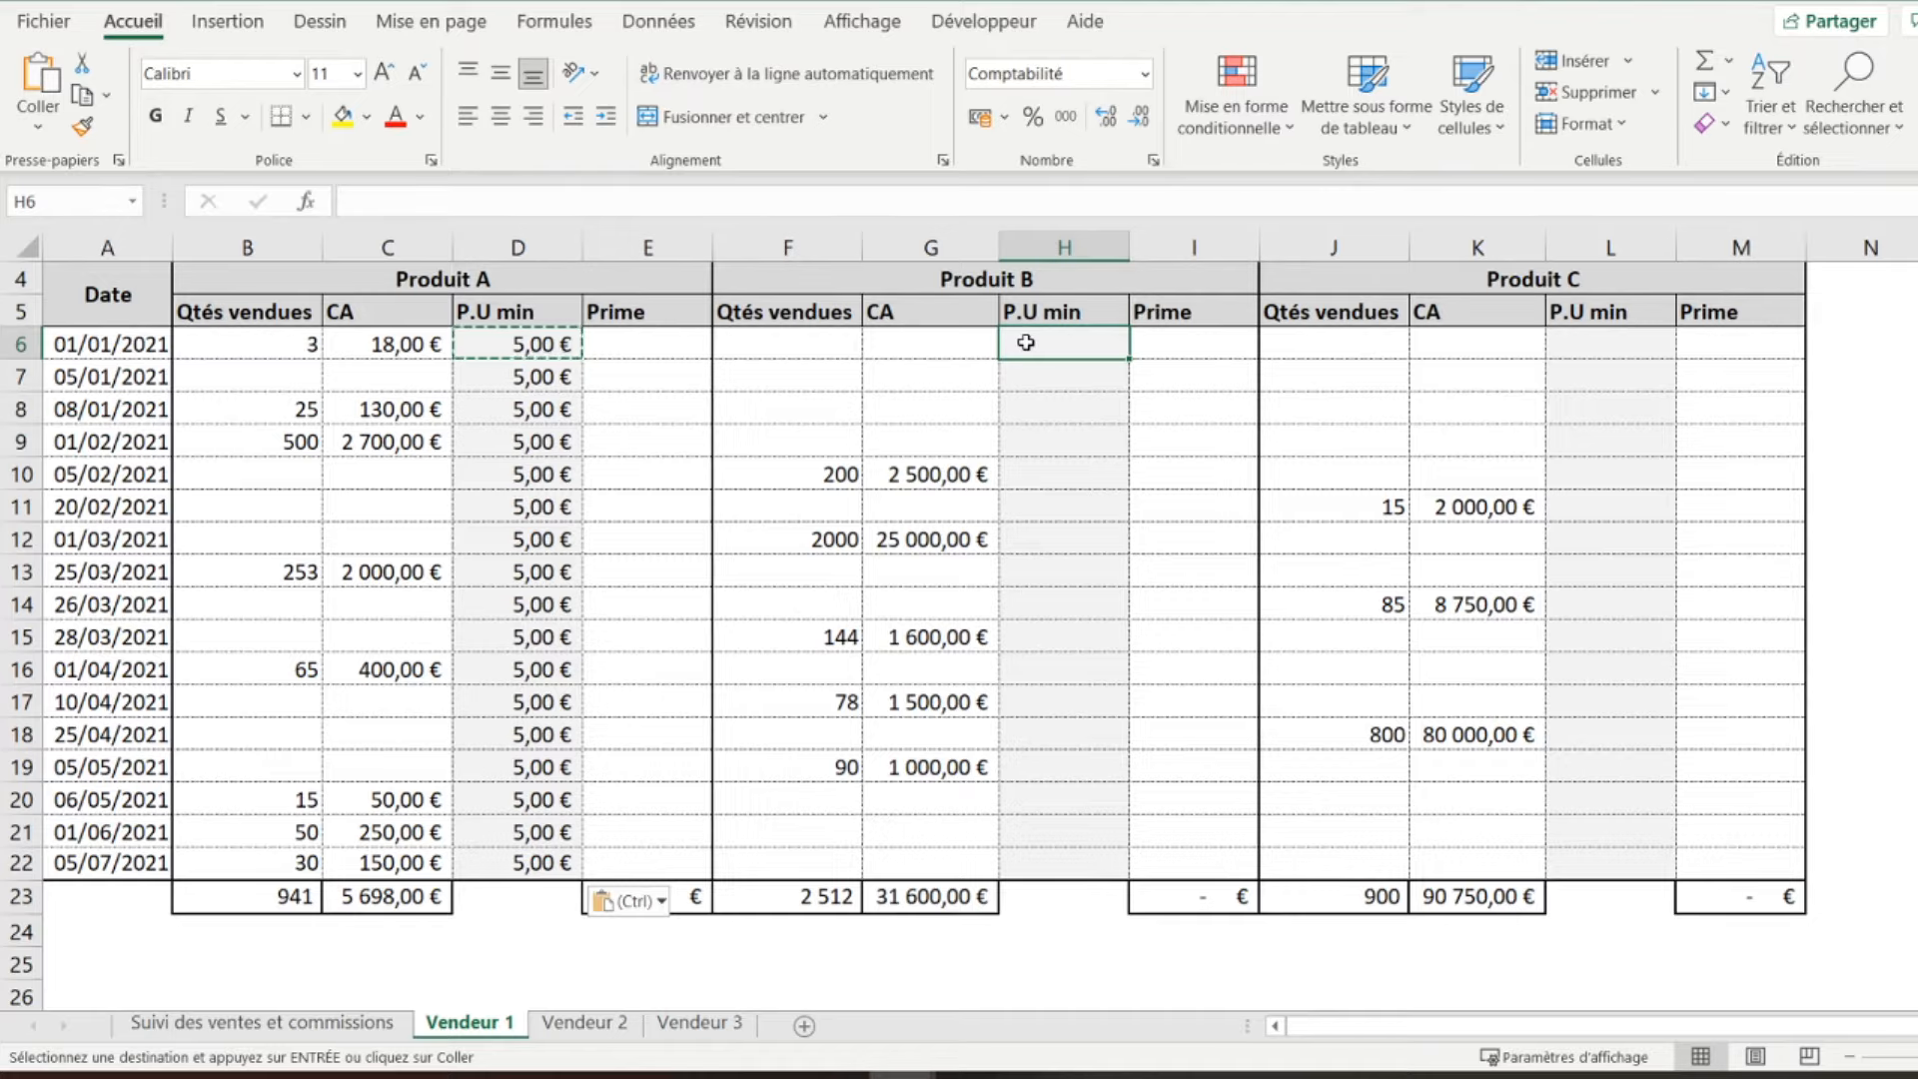
text(=)
click(300, 1022)
click(837, 431)
key(Return)
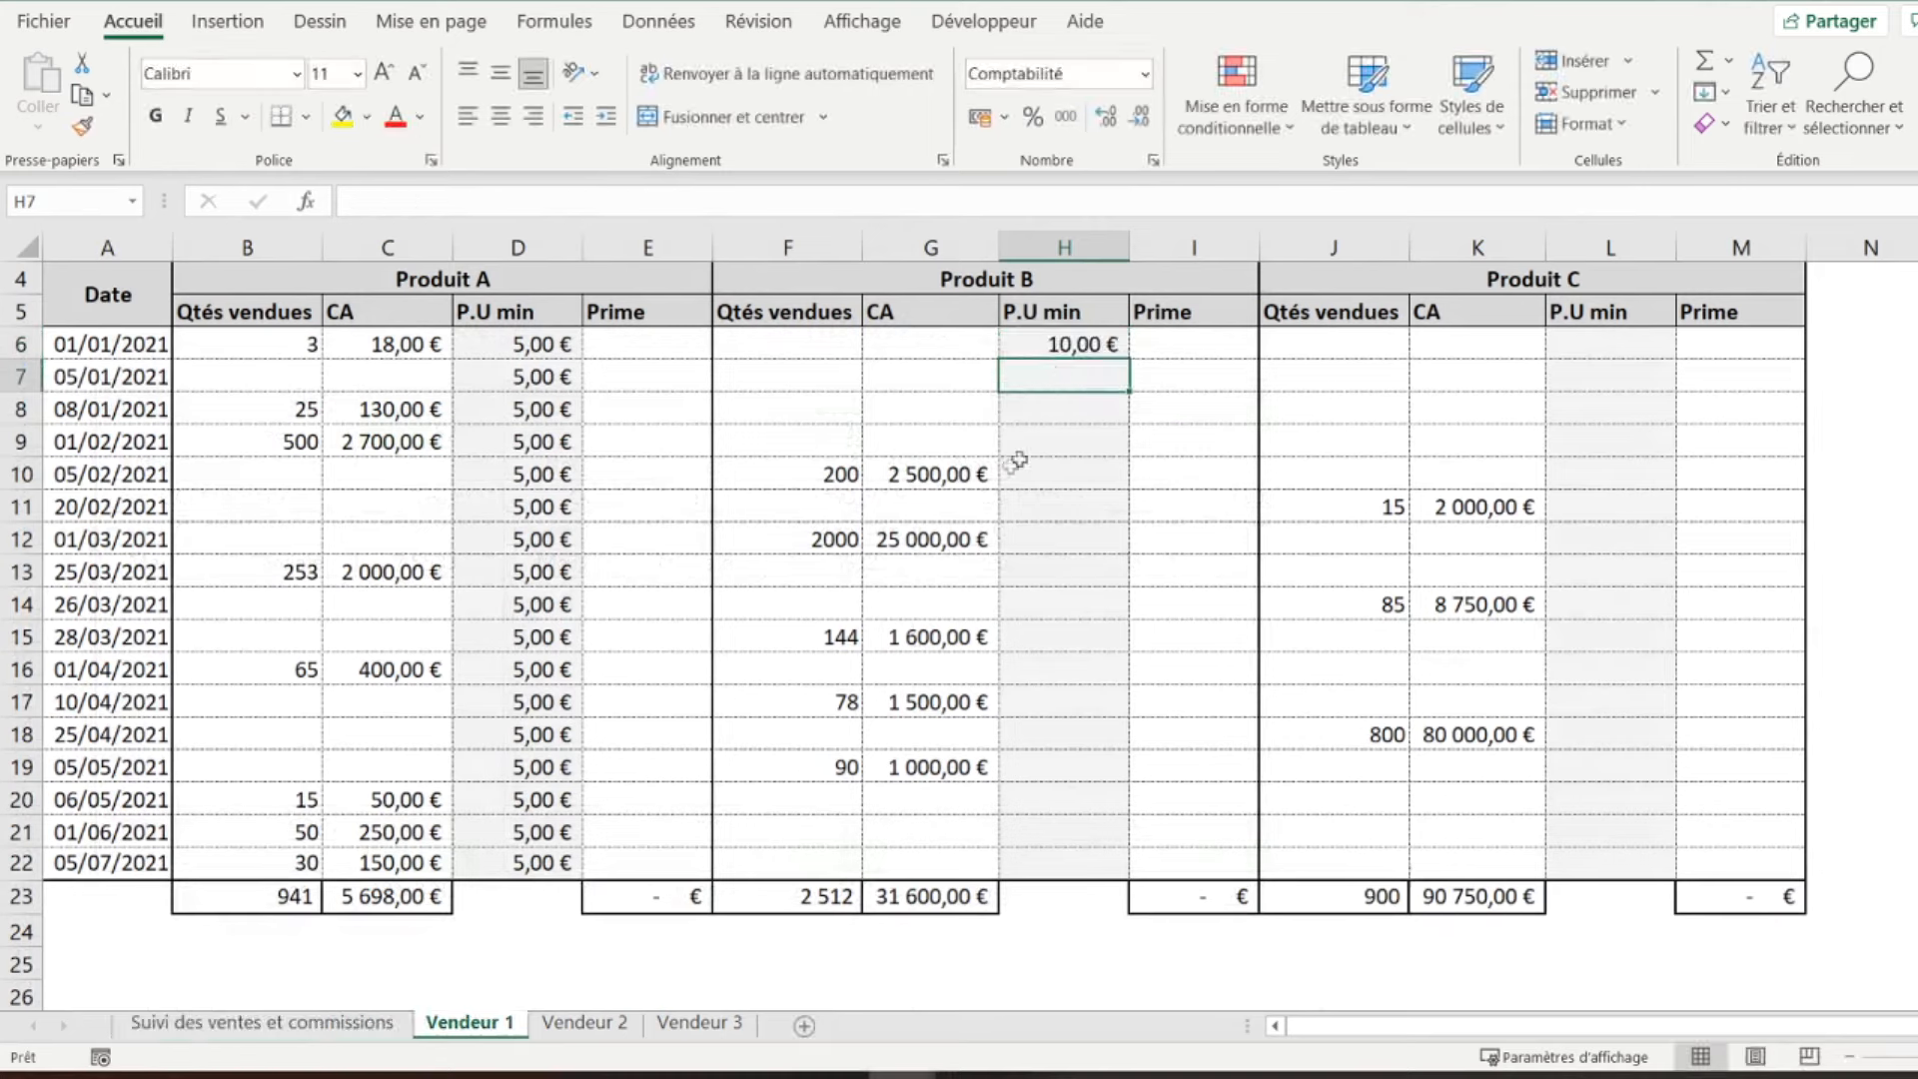
- Make the G5 reference in H6 absolute as $G$5 and copy the formula only into H7:H22
click(1067, 344)
click(637, 201)
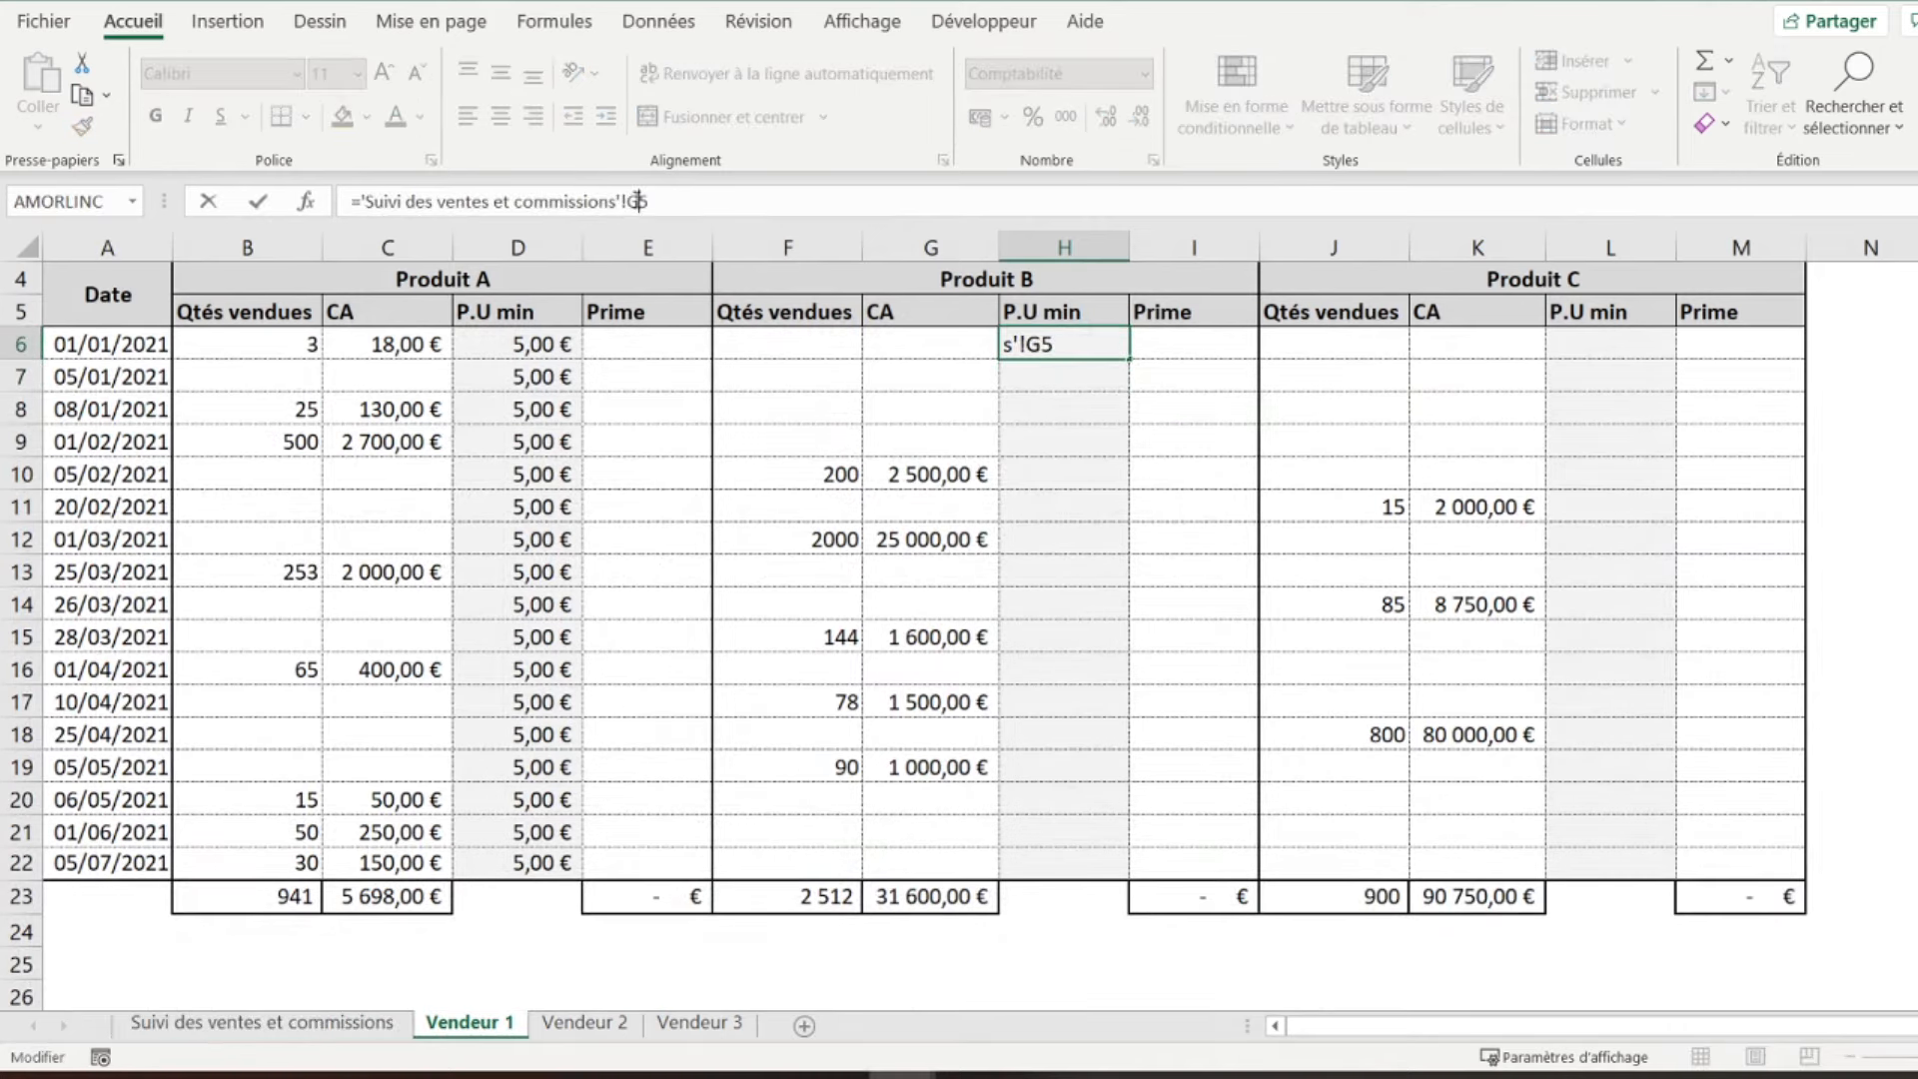
key(F4)
key(Return)
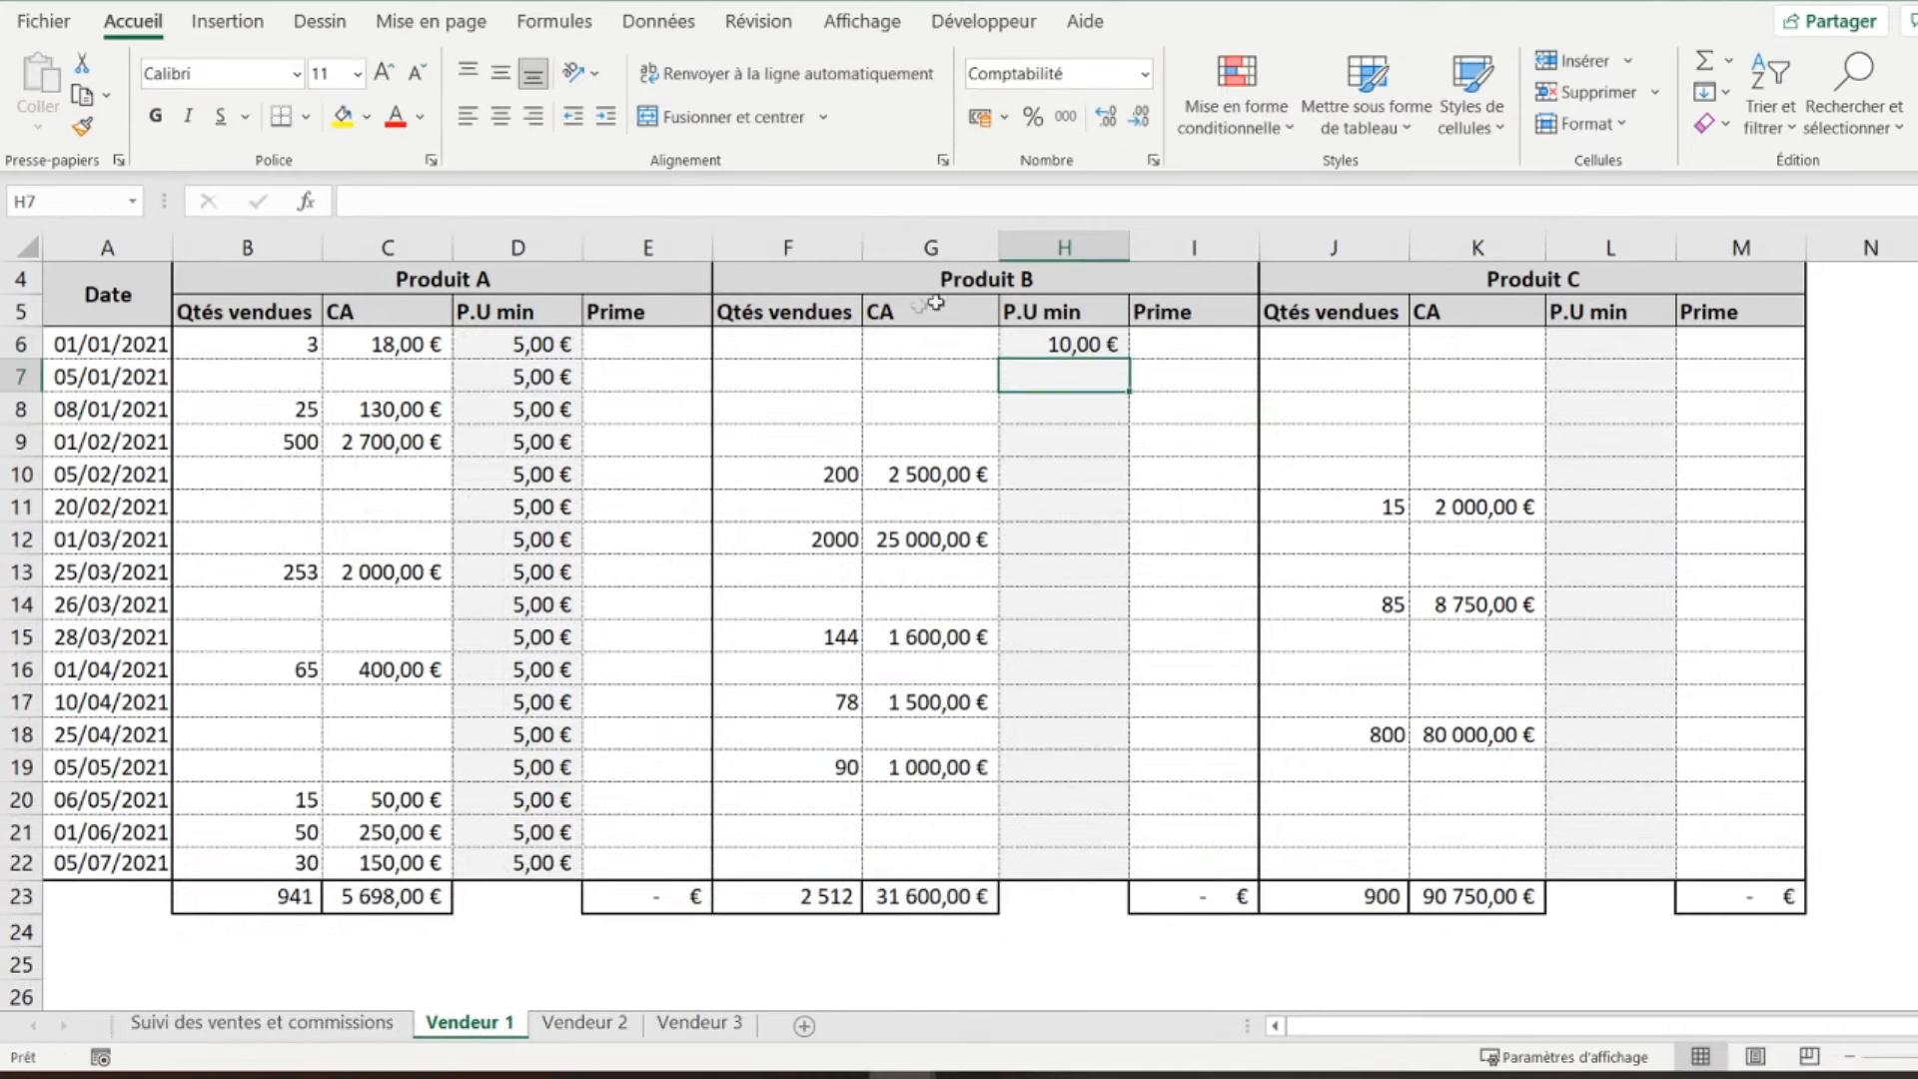
right_click(1065, 342)
click(1080, 360)
drag(1062, 371, 1050, 858)
right_click(1049, 858)
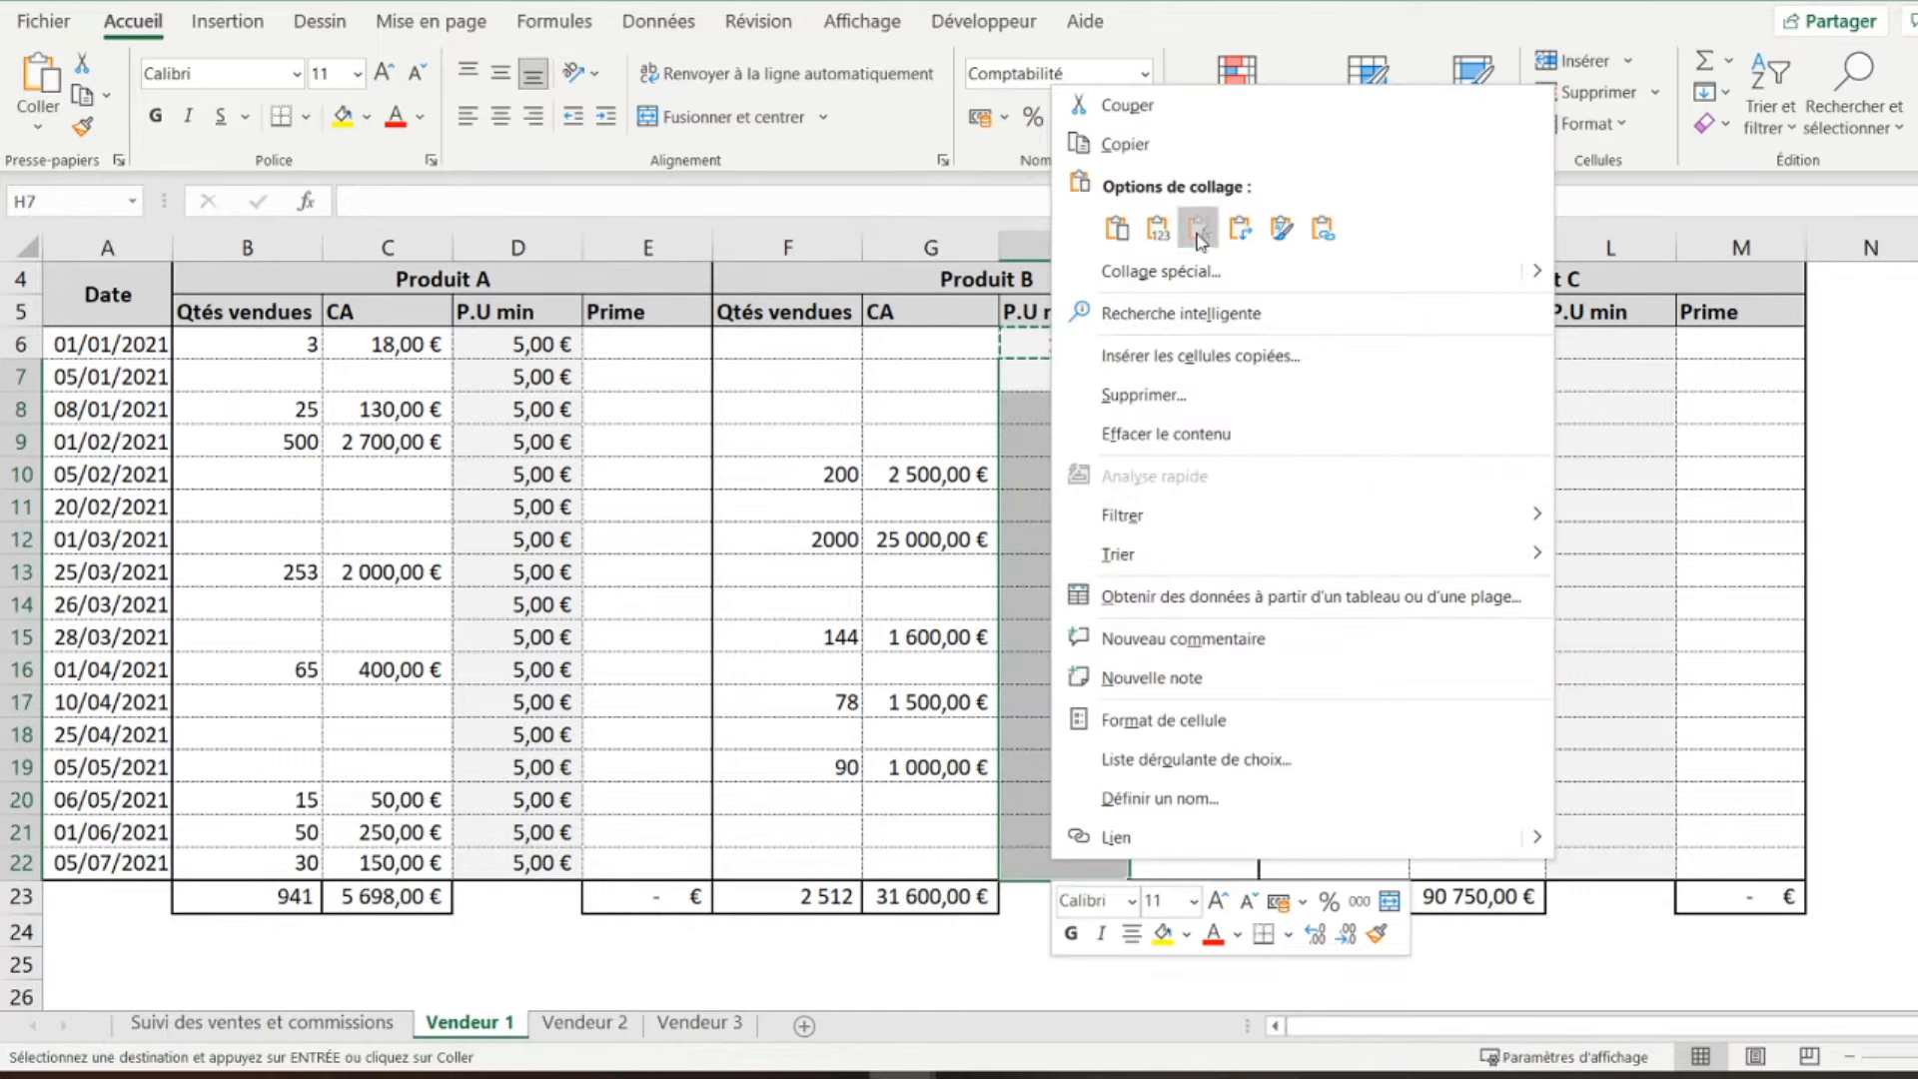
click(1196, 237)
- Link Produit C's first P.U min cell, L6, to J5 of the Suivi des ventes et commissions sheet
click(1584, 352)
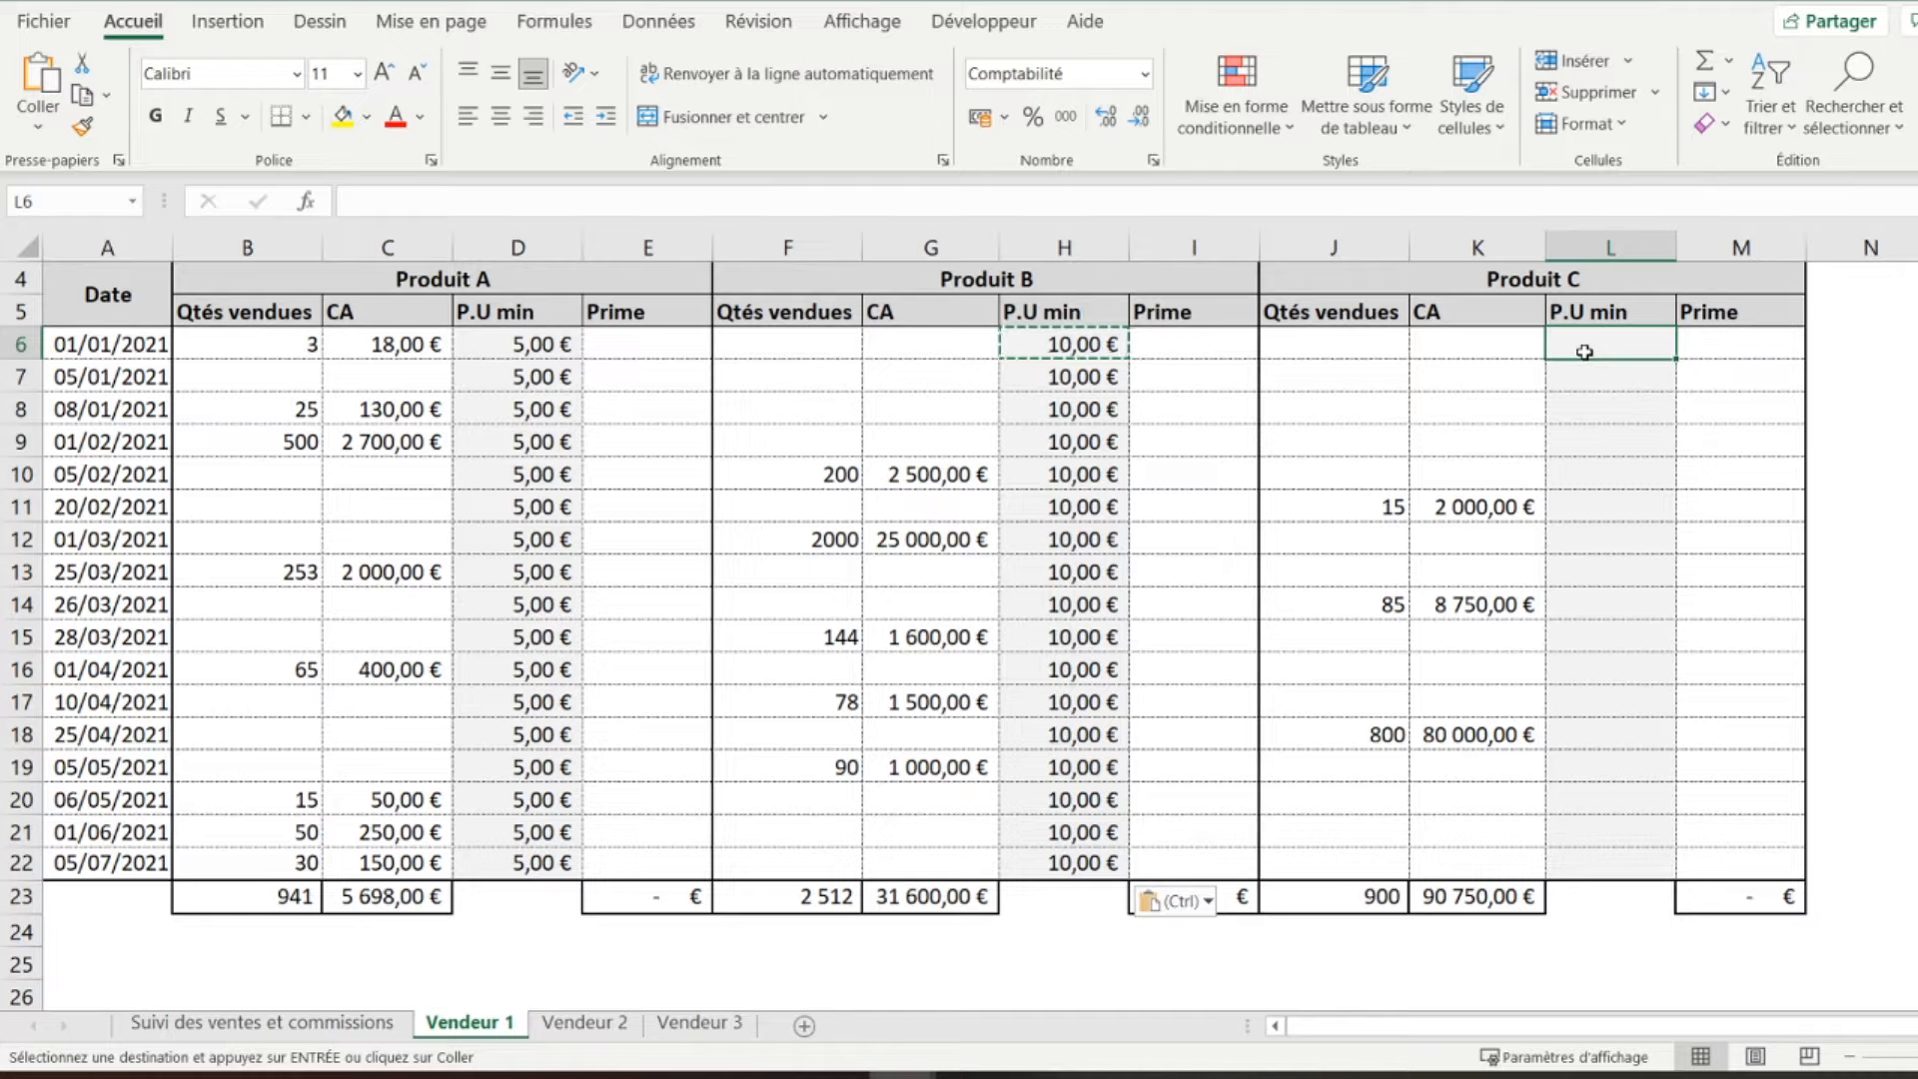
text(=)
click(310, 1024)
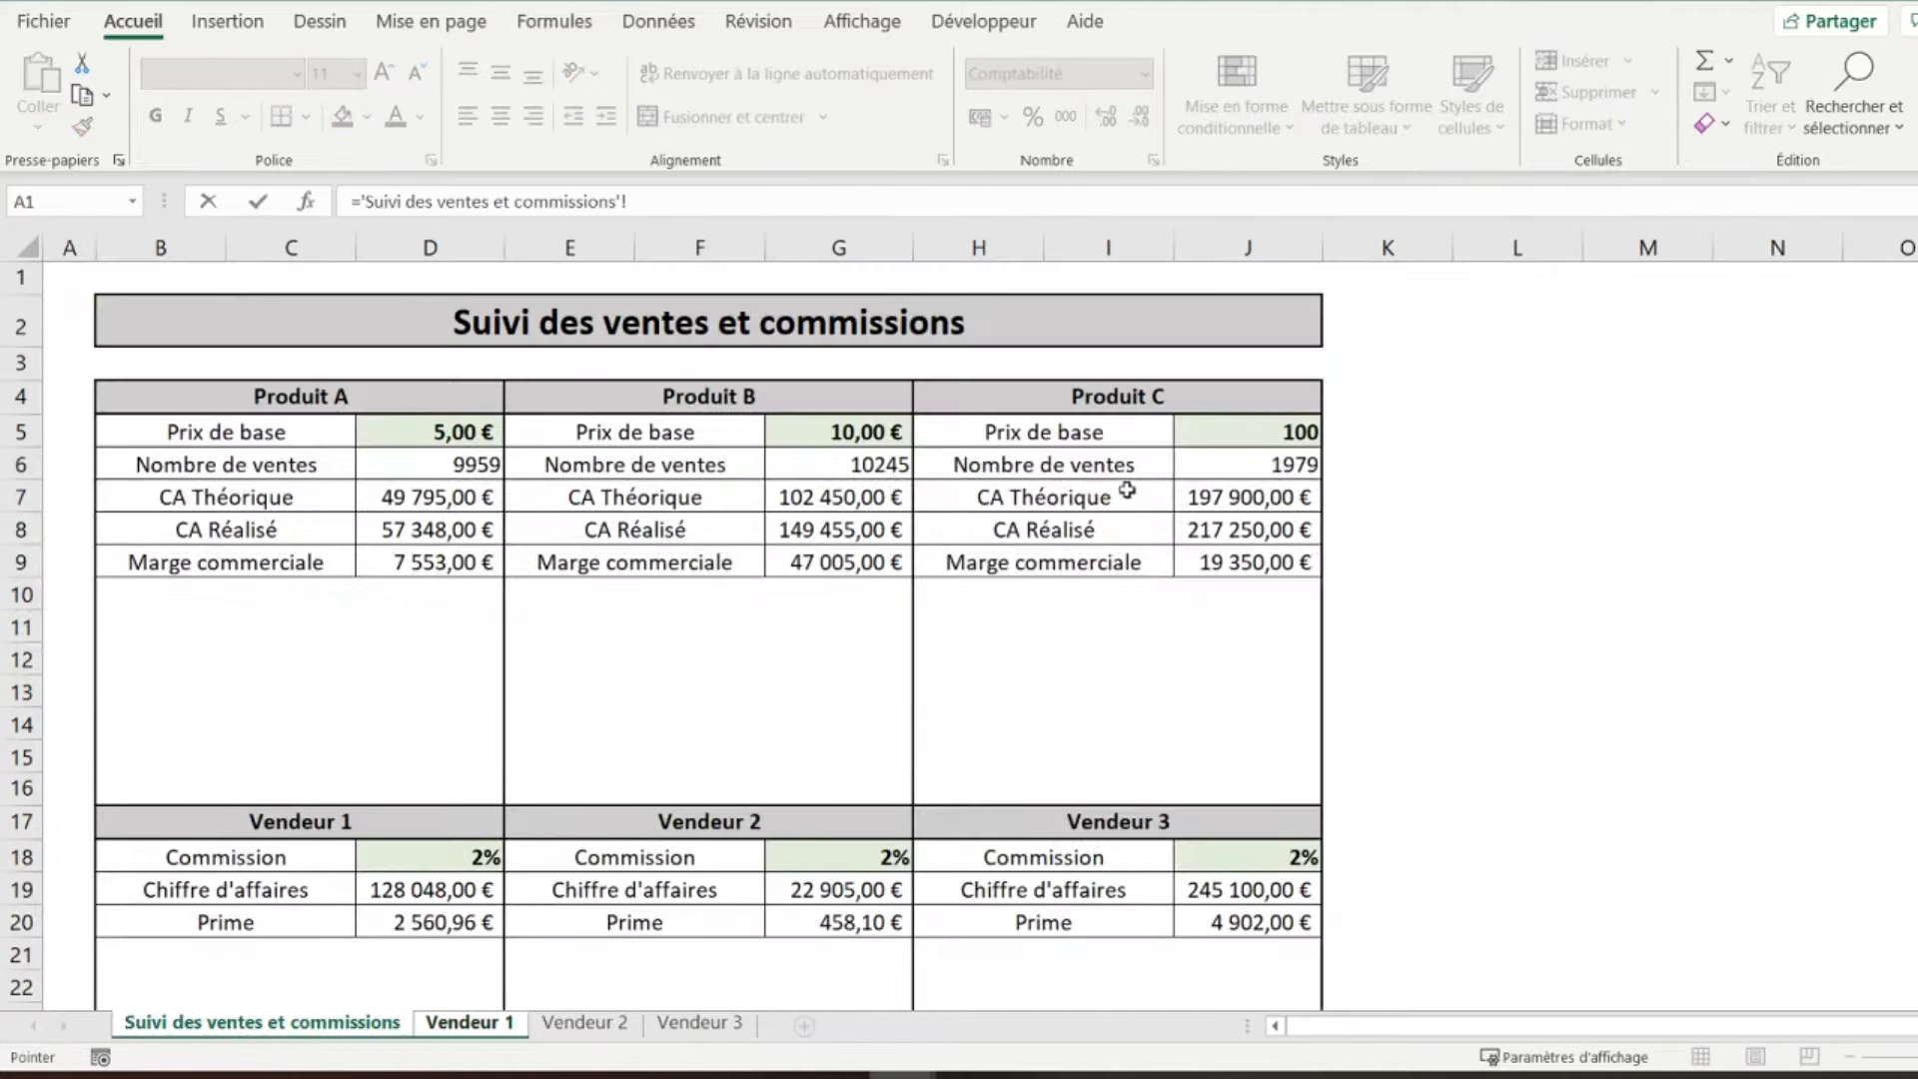
click(1224, 437)
key(Return)
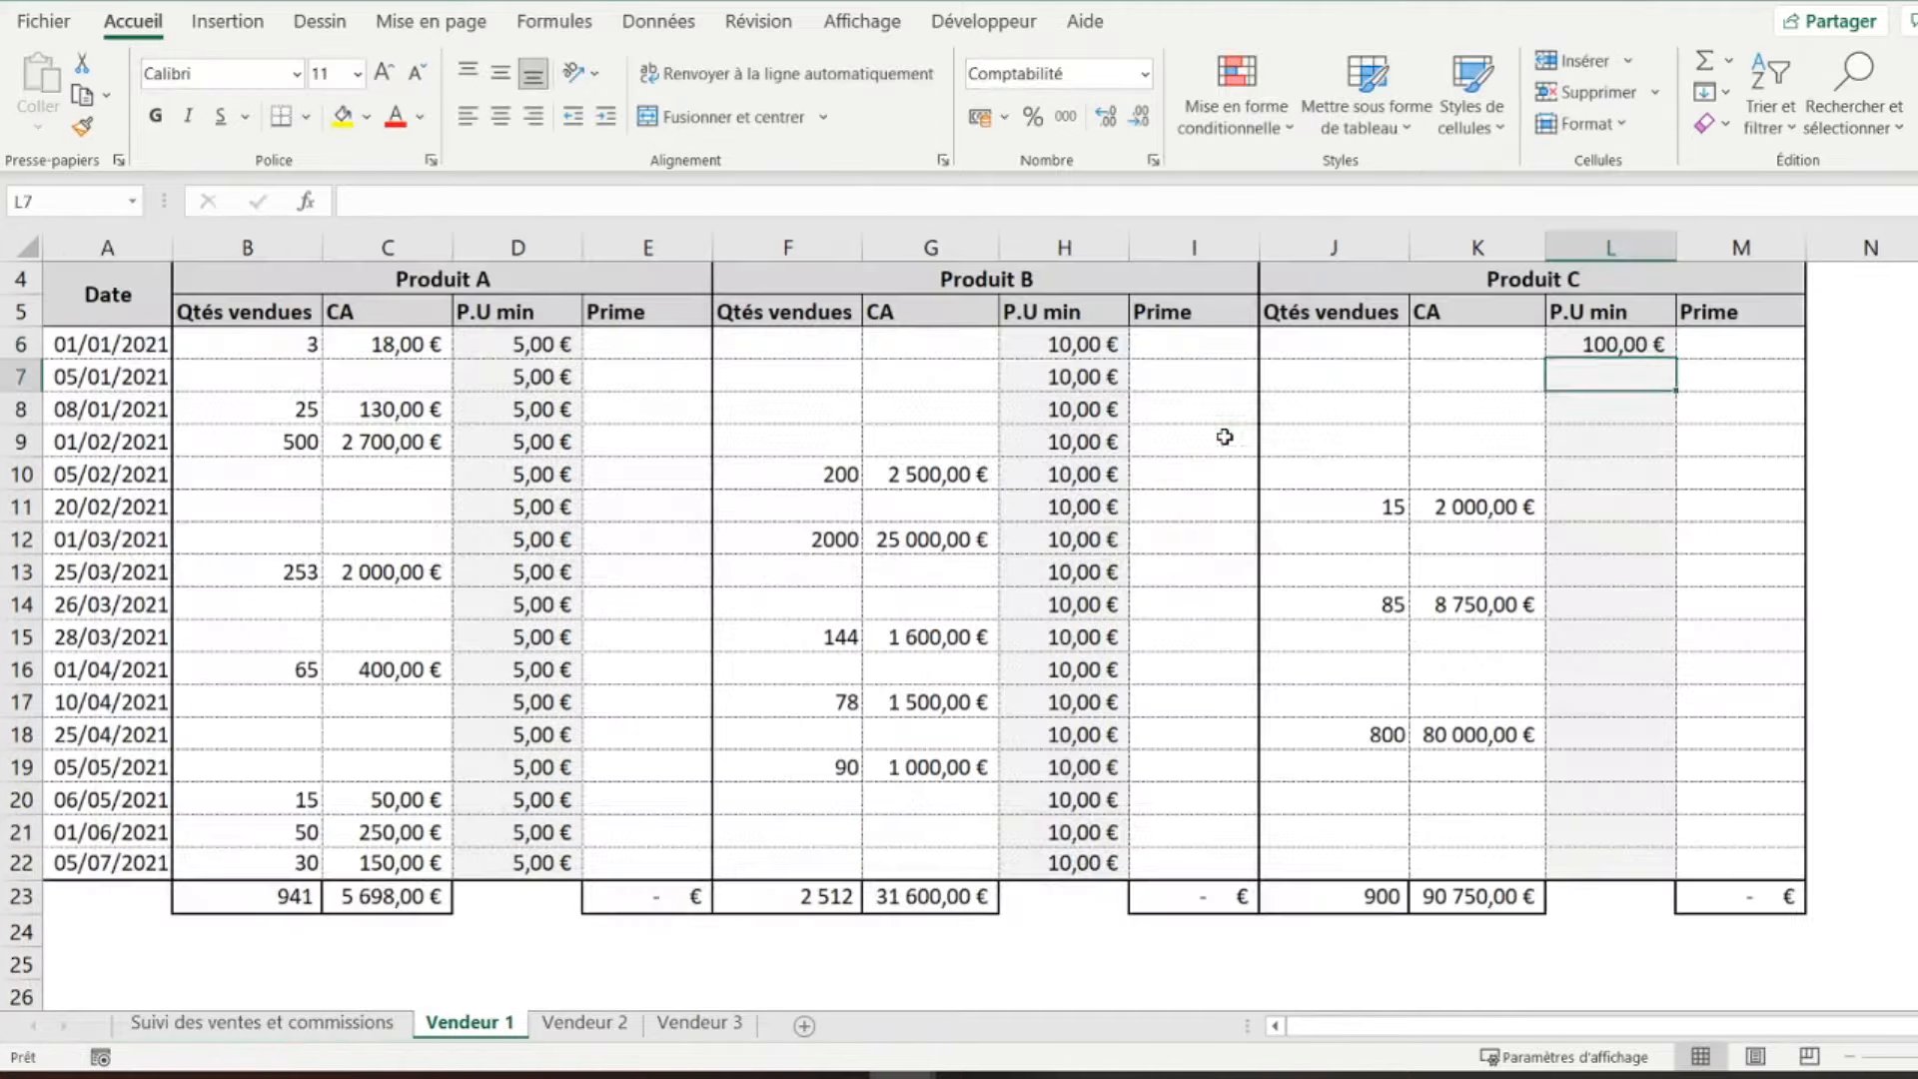
- Try to copy L6's formula with its relative J5 reference into L7:L22
right_click(1581, 352)
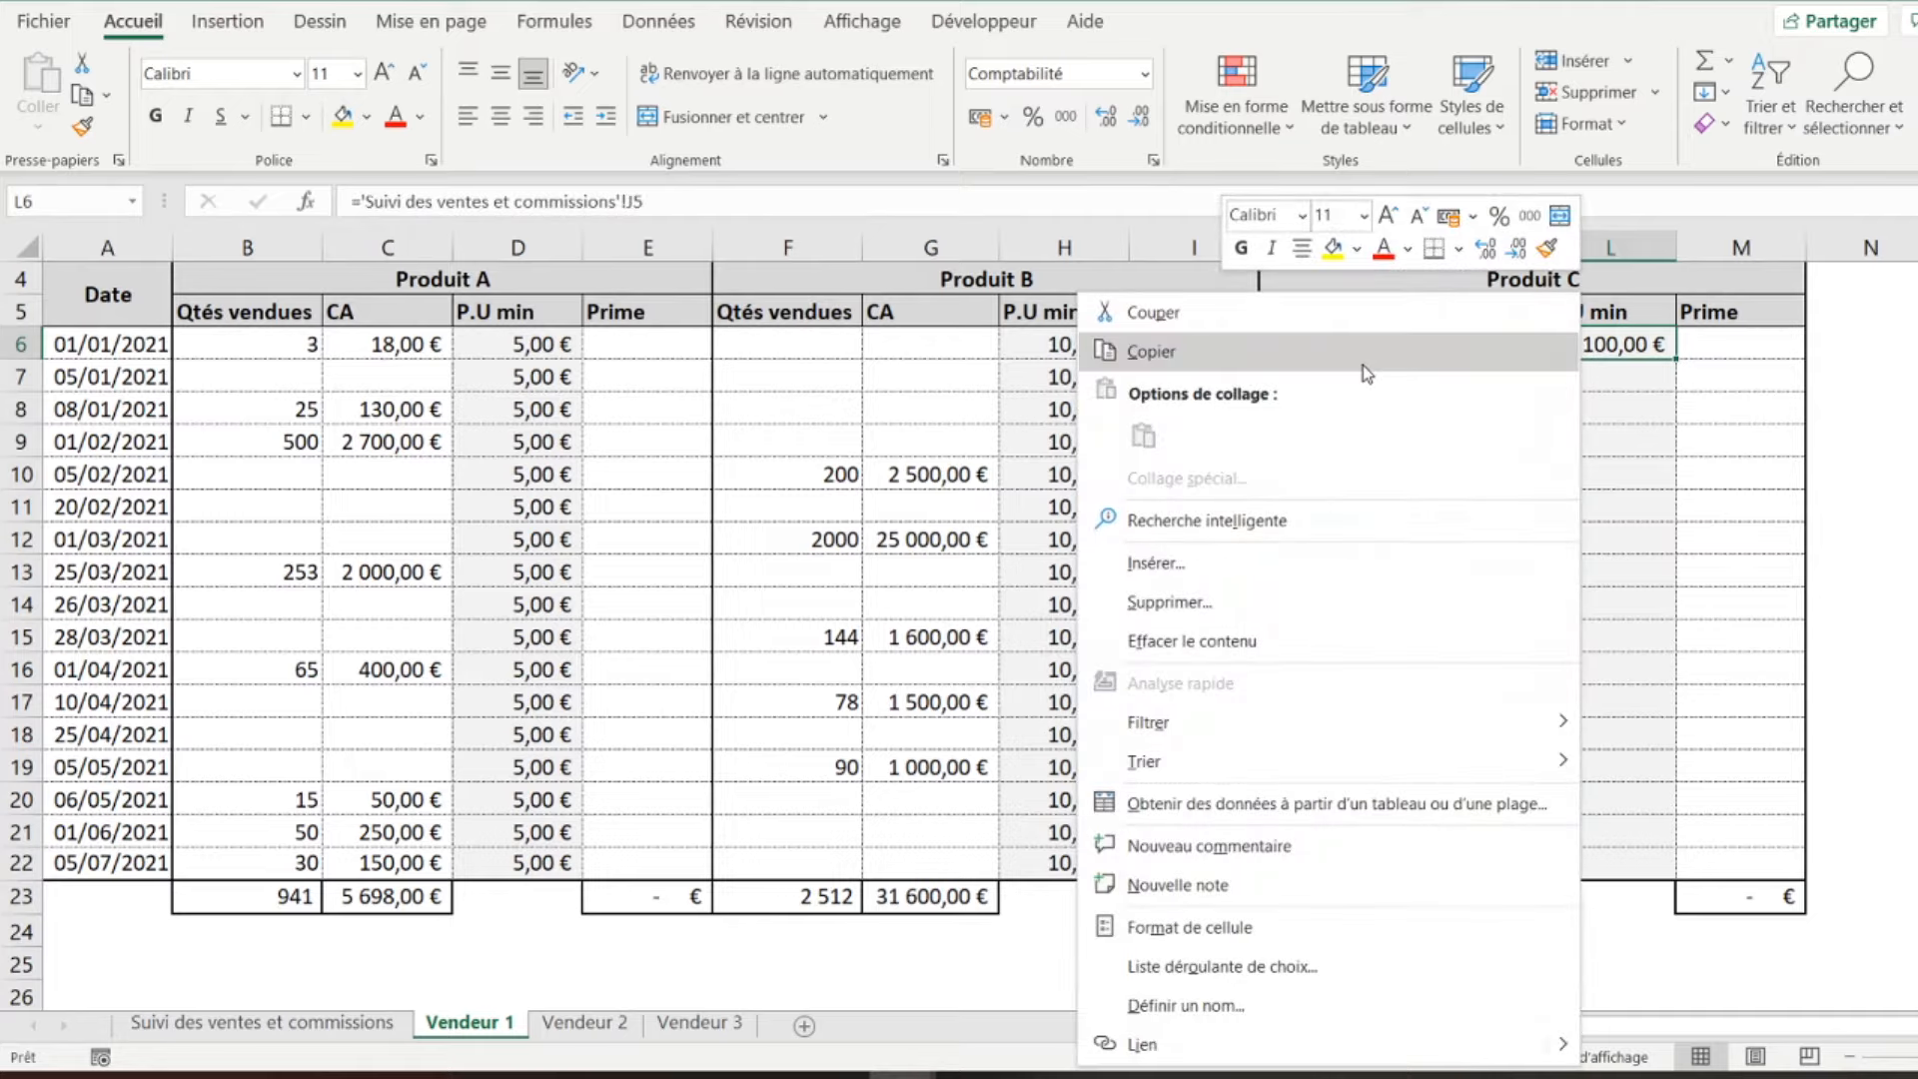
click(1241, 373)
click(1554, 370)
drag(1554, 371, 1562, 865)
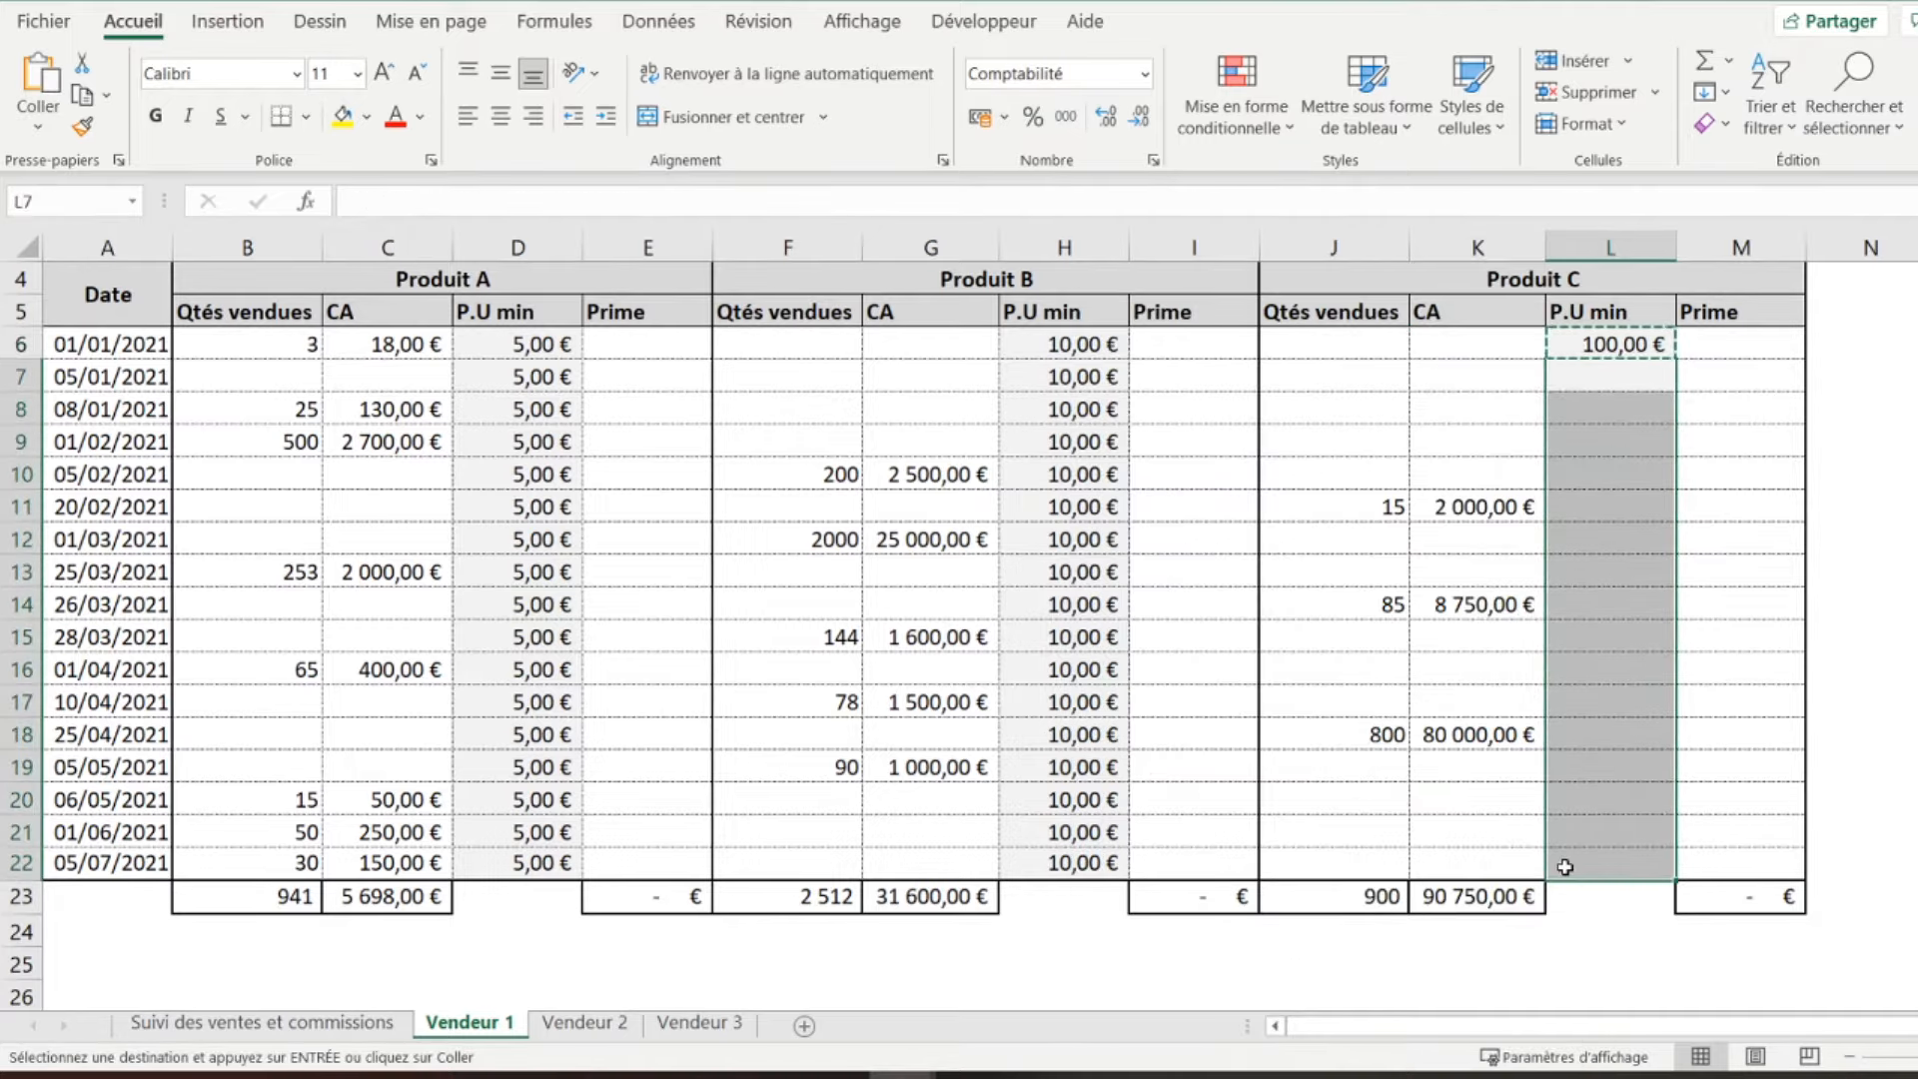
right_click(1562, 865)
click(1714, 237)
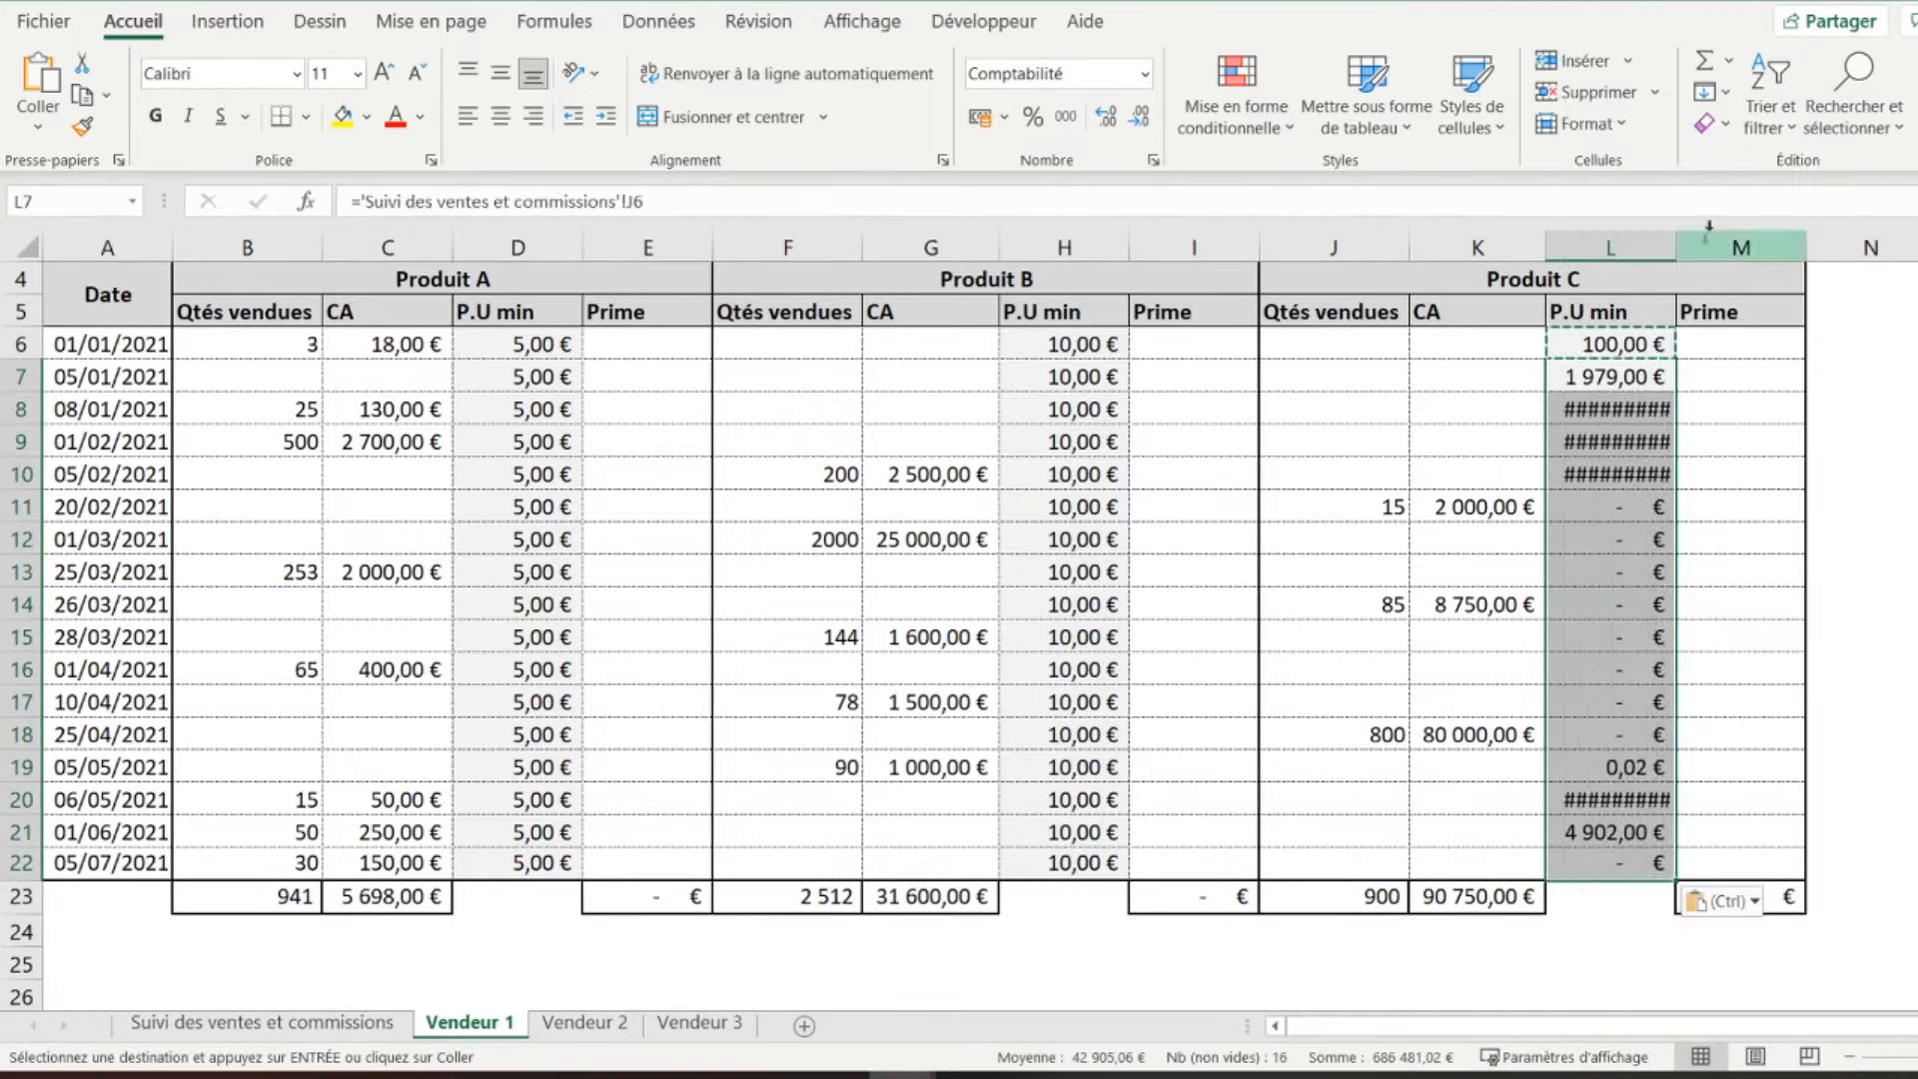
- Make the J5 reference in Produit C's P.U min cell L6 absolute as $J$5
right_click(1622, 348)
click(1632, 346)
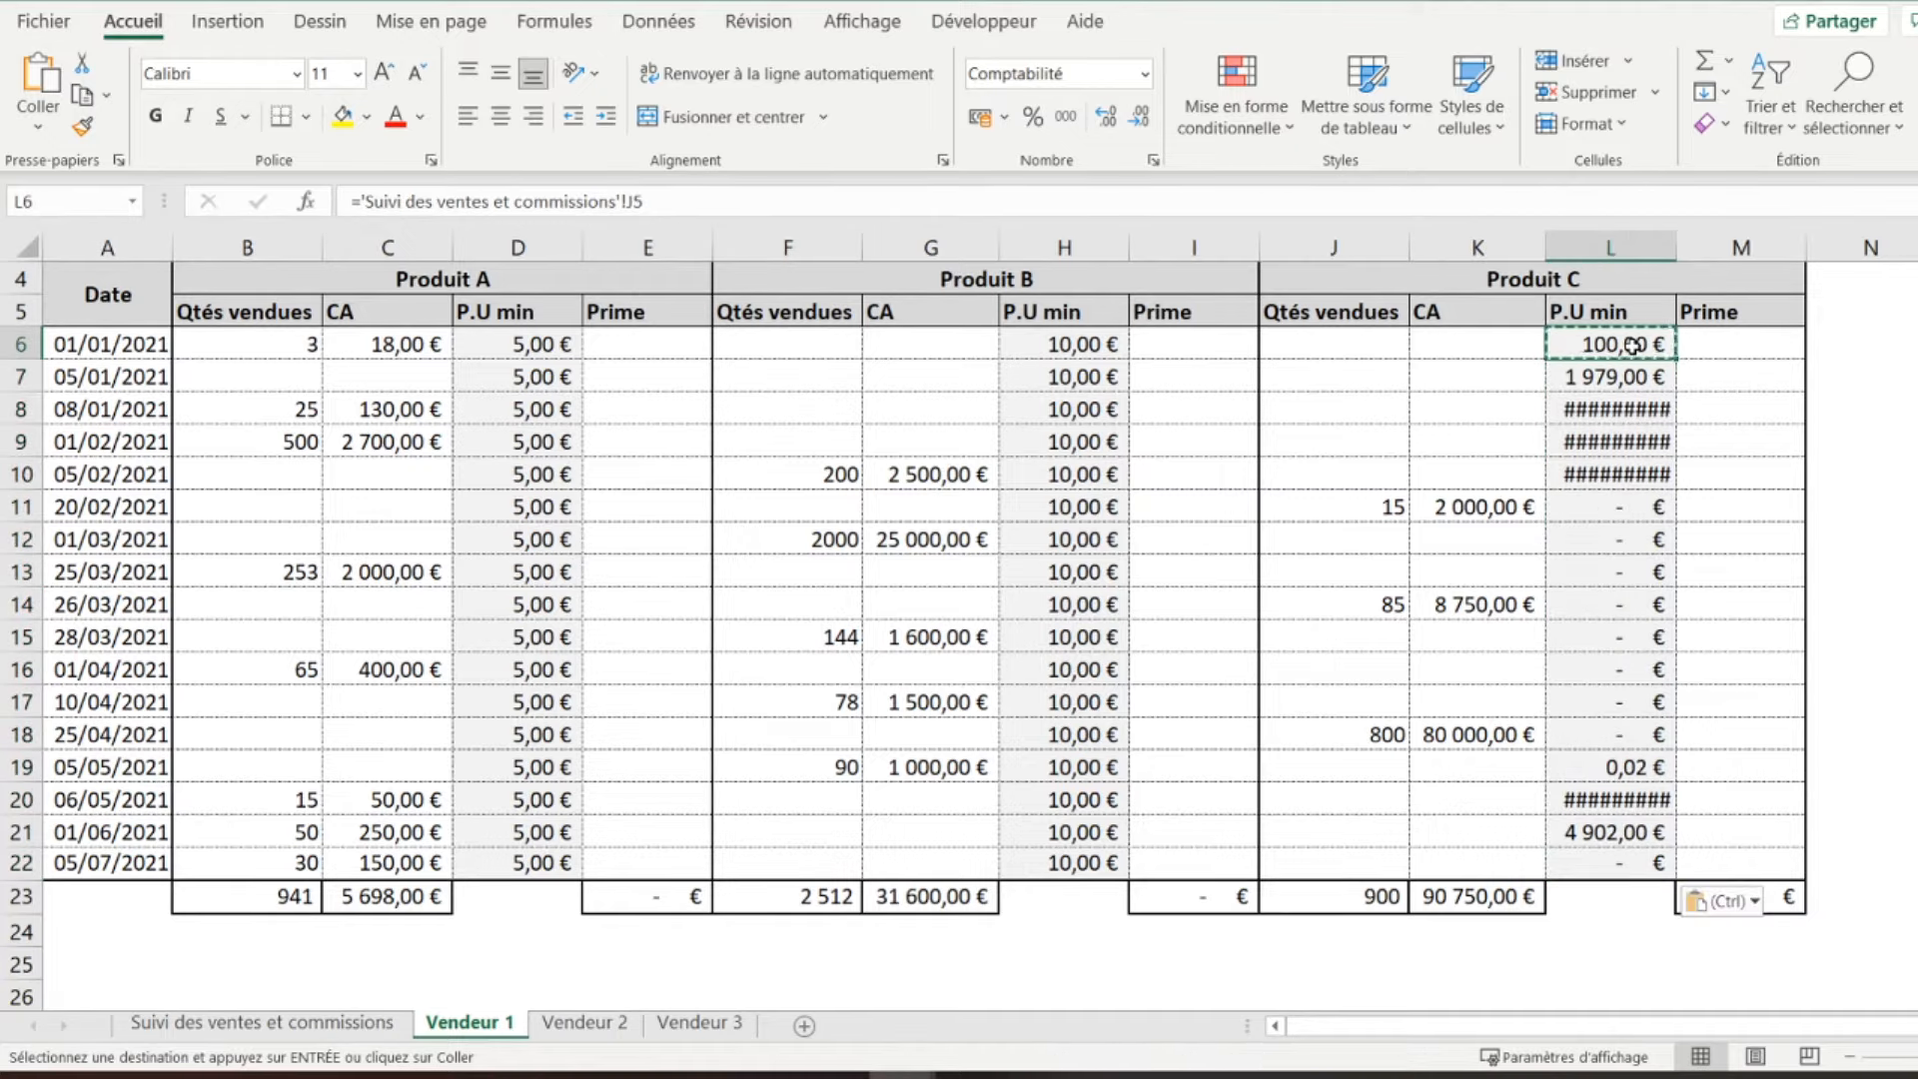
click(636, 203)
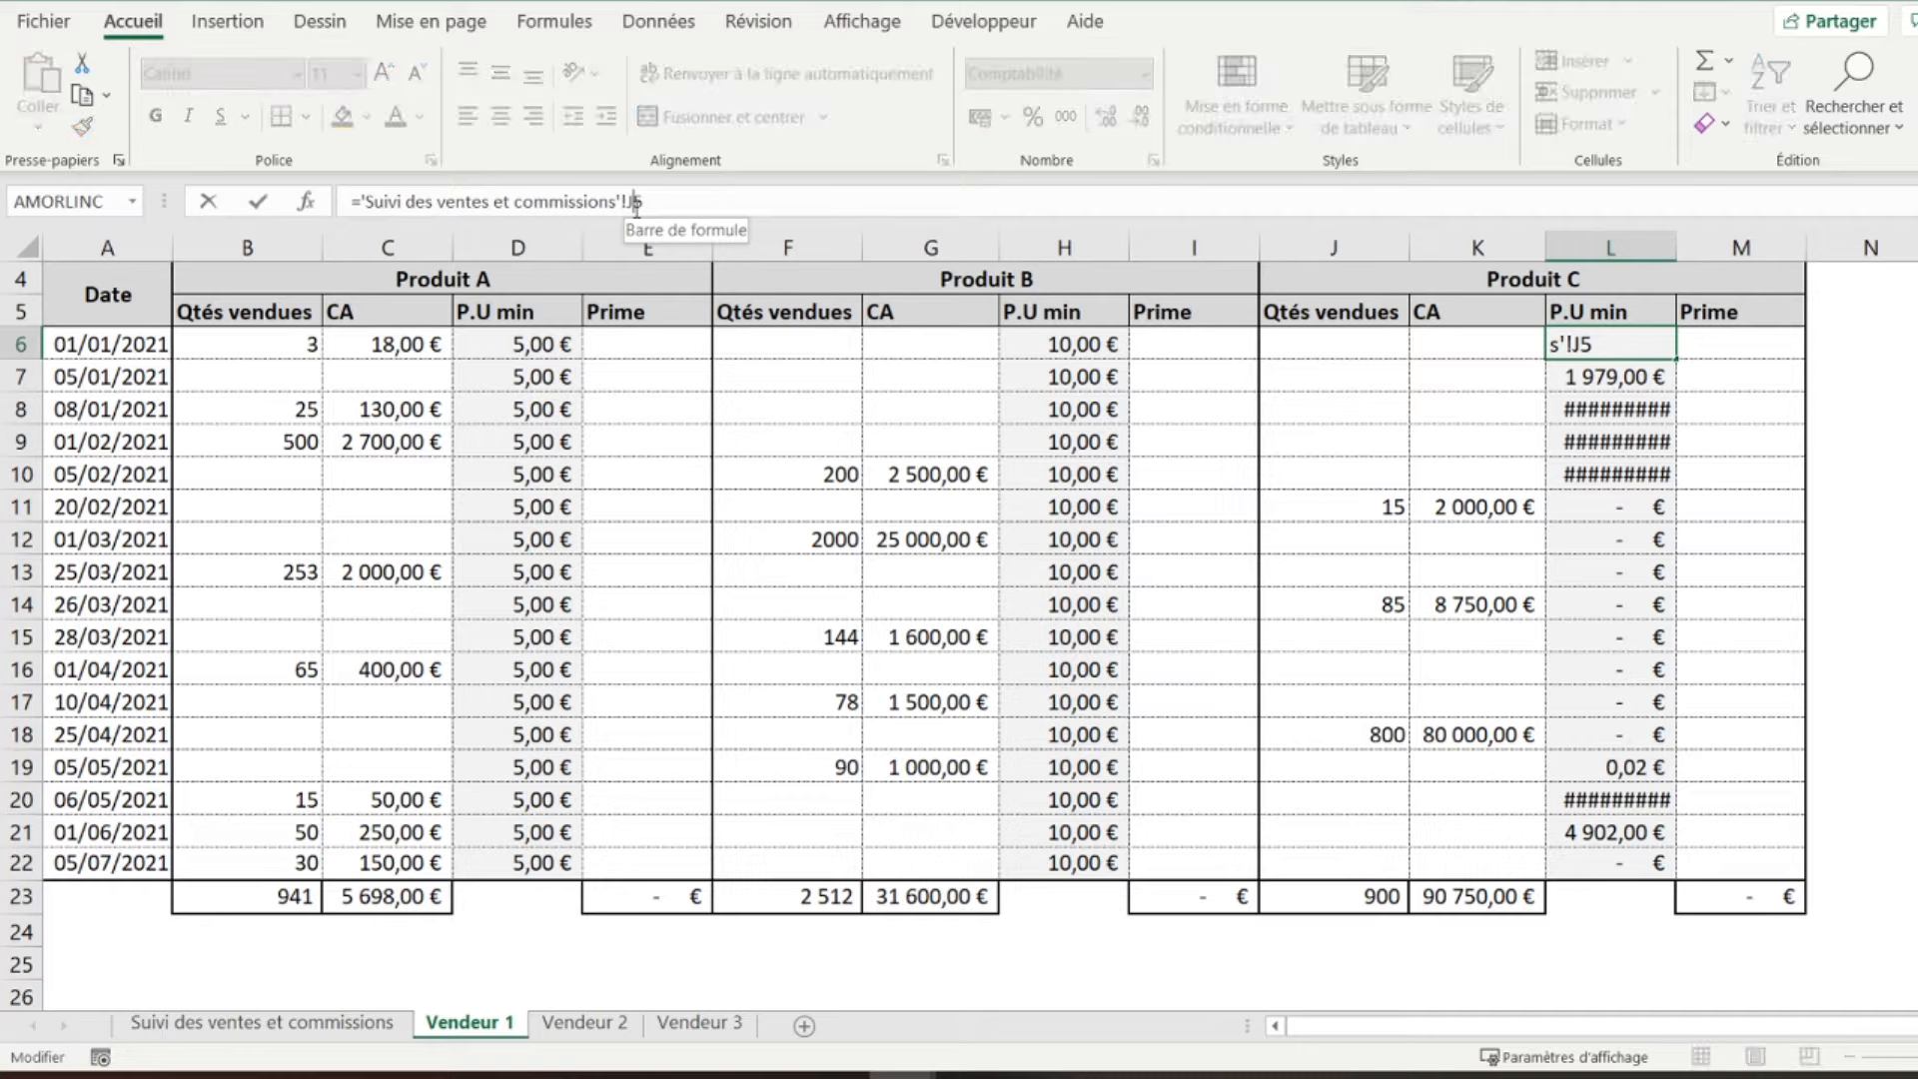
key(F4)
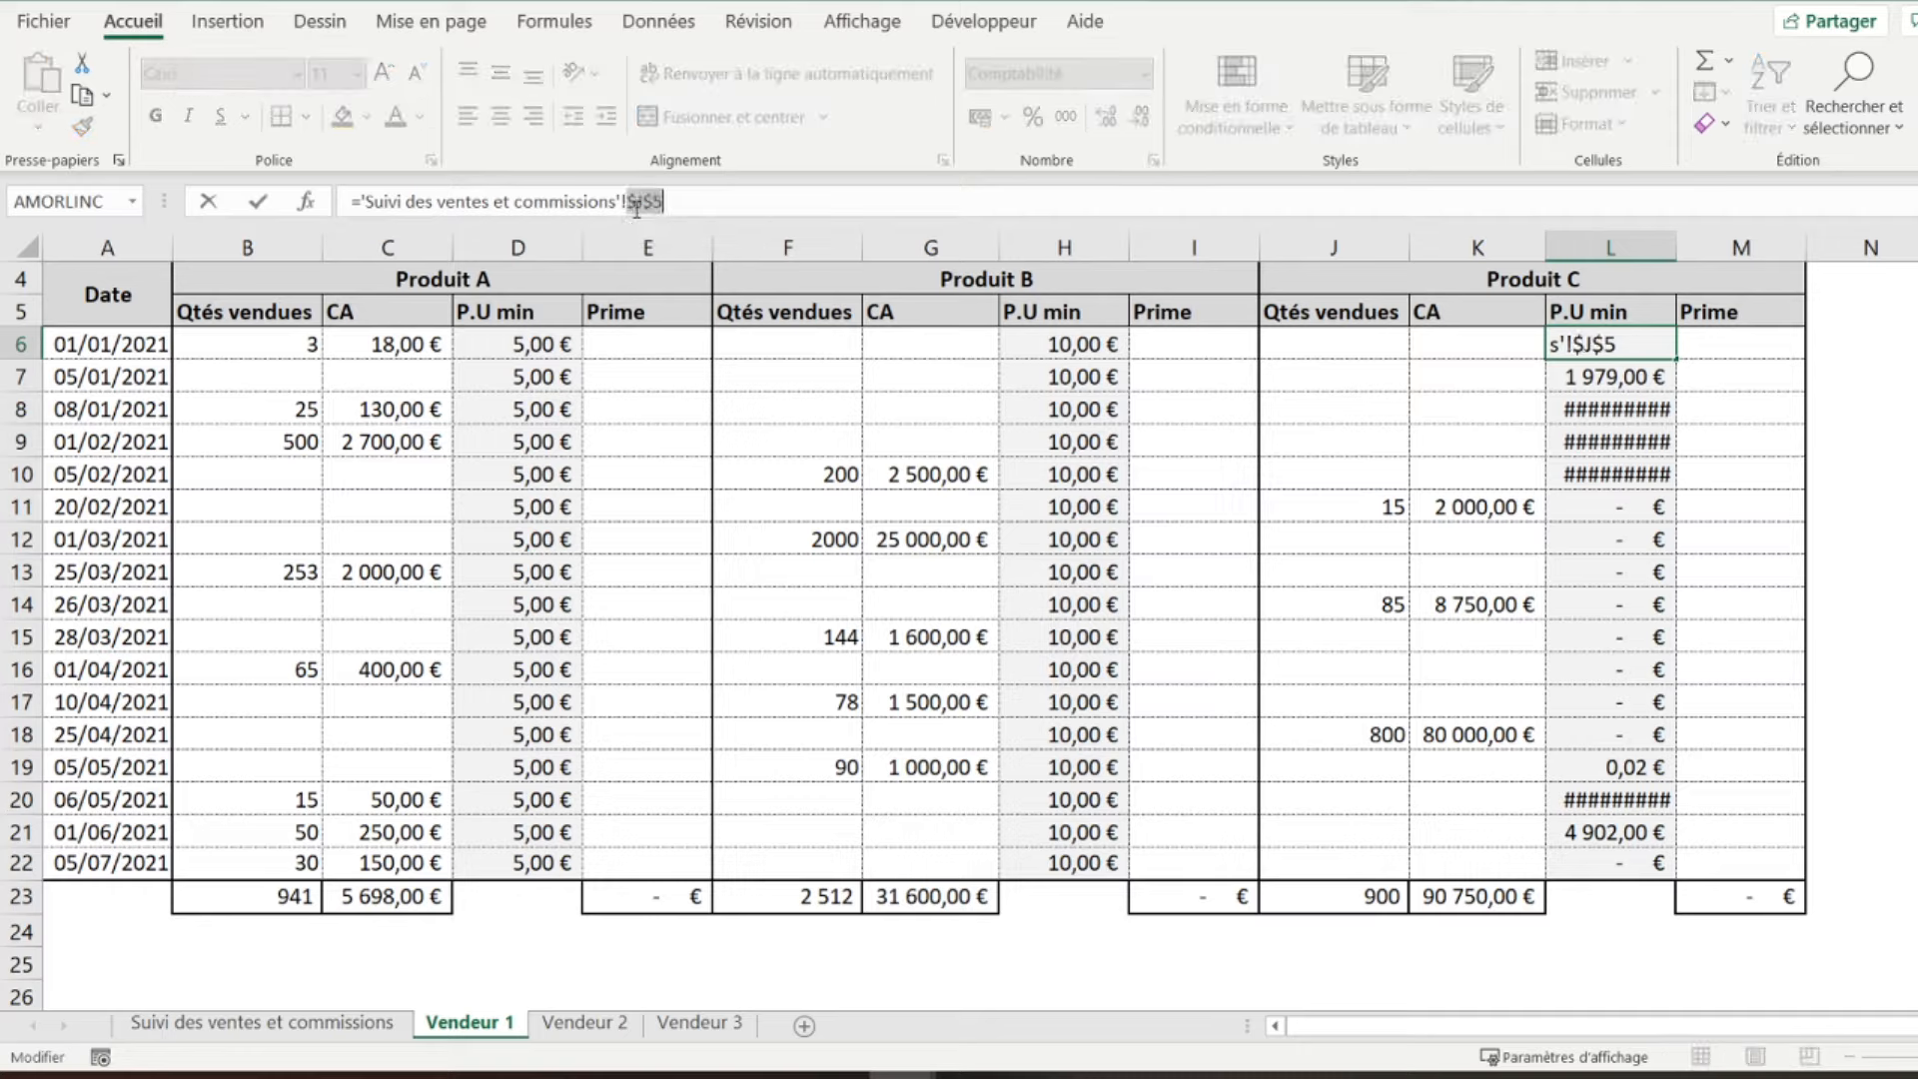
key(Return)
- Copy L6's absolute-reference formula over Produit C's P.U min cells L7:L22, pasting formulas only
click(1598, 345)
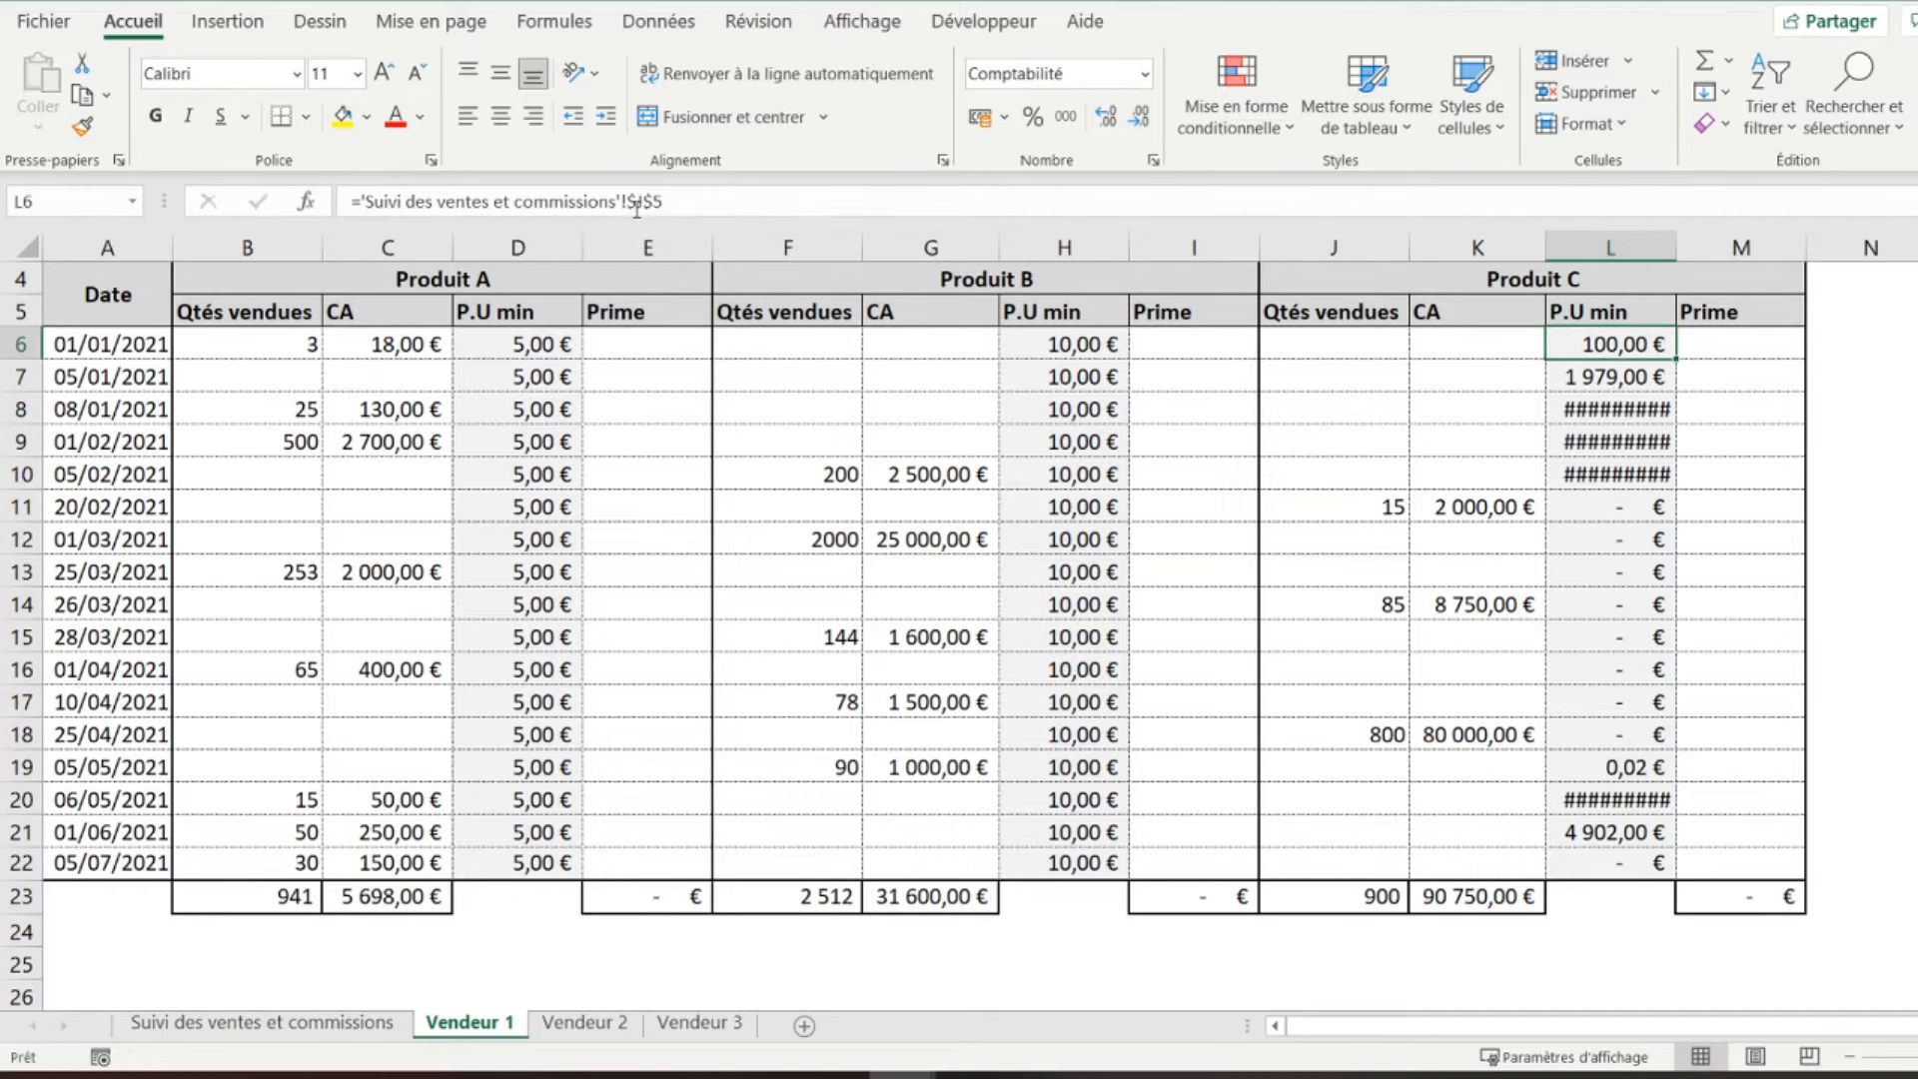
right_click(1594, 338)
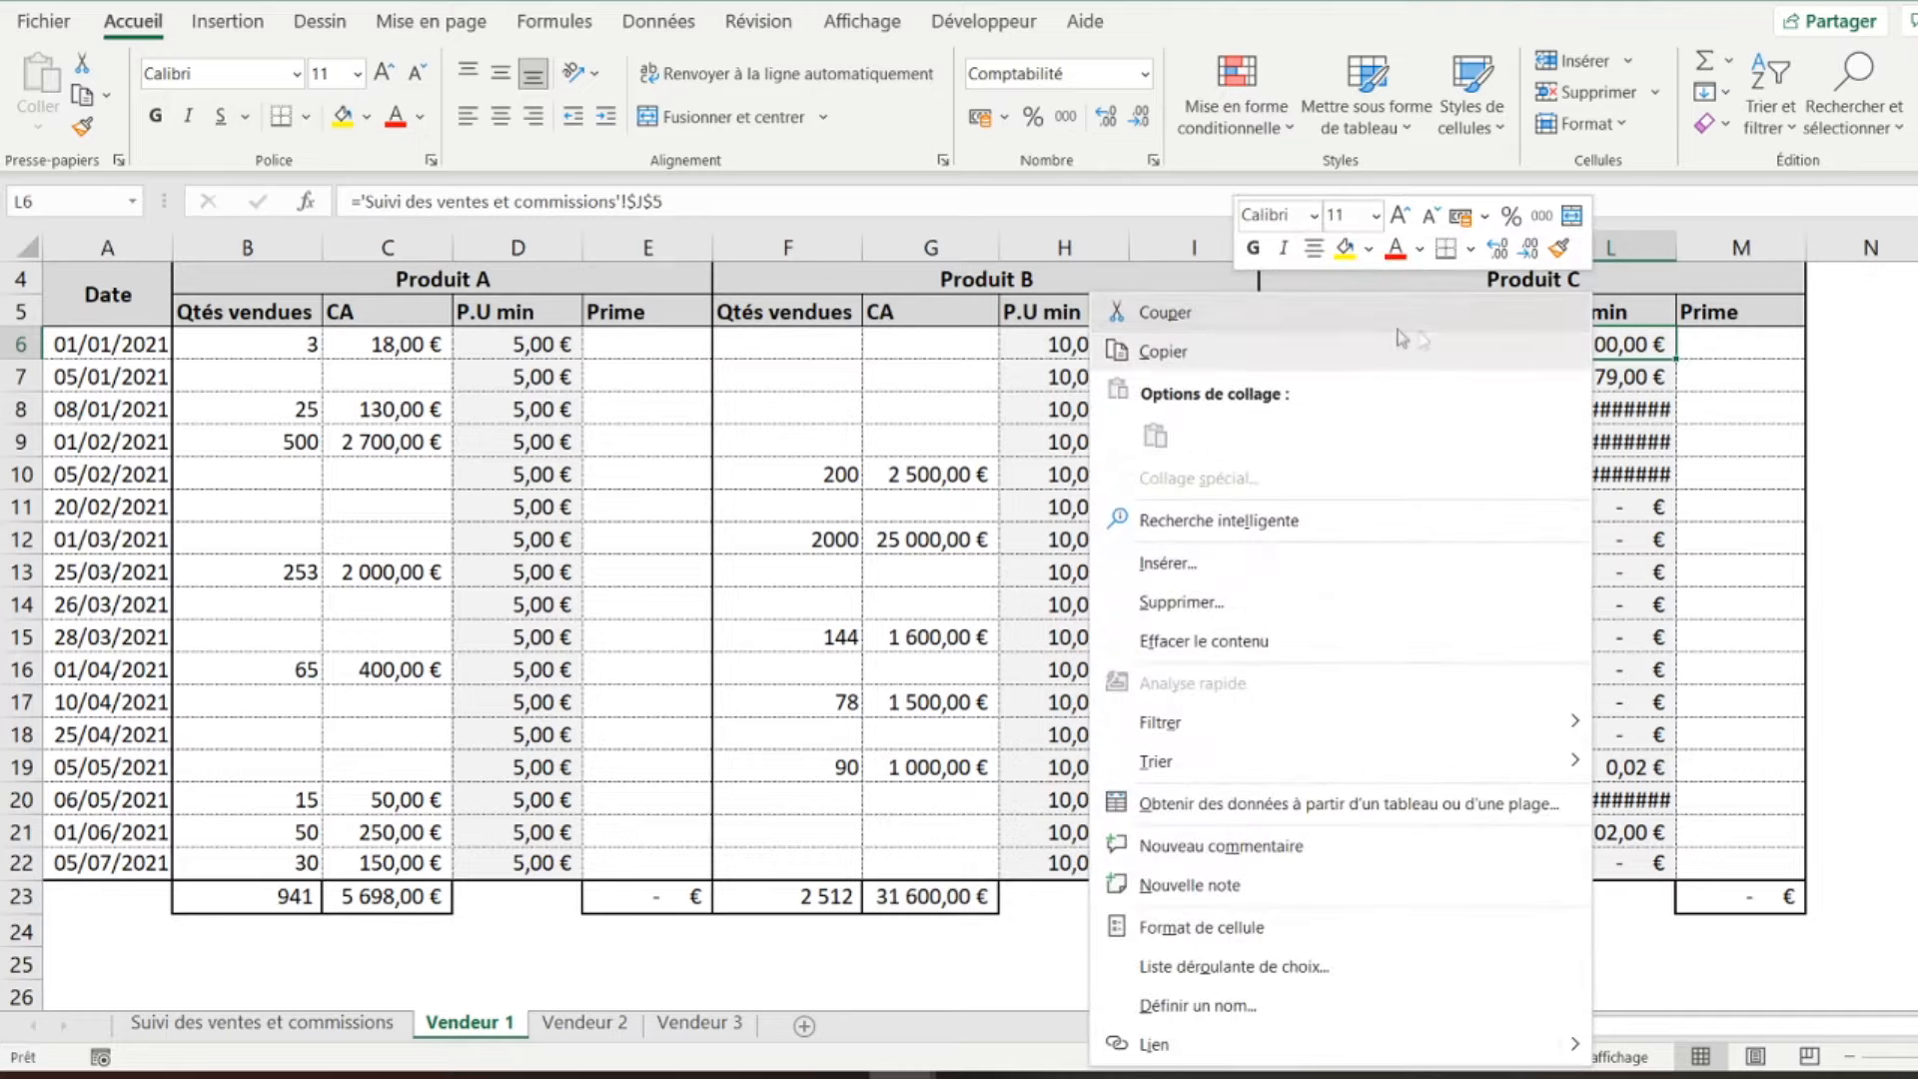
click(1391, 350)
click(1598, 377)
drag(1578, 497, 1606, 864)
right_click(1606, 864)
click(1254, 235)
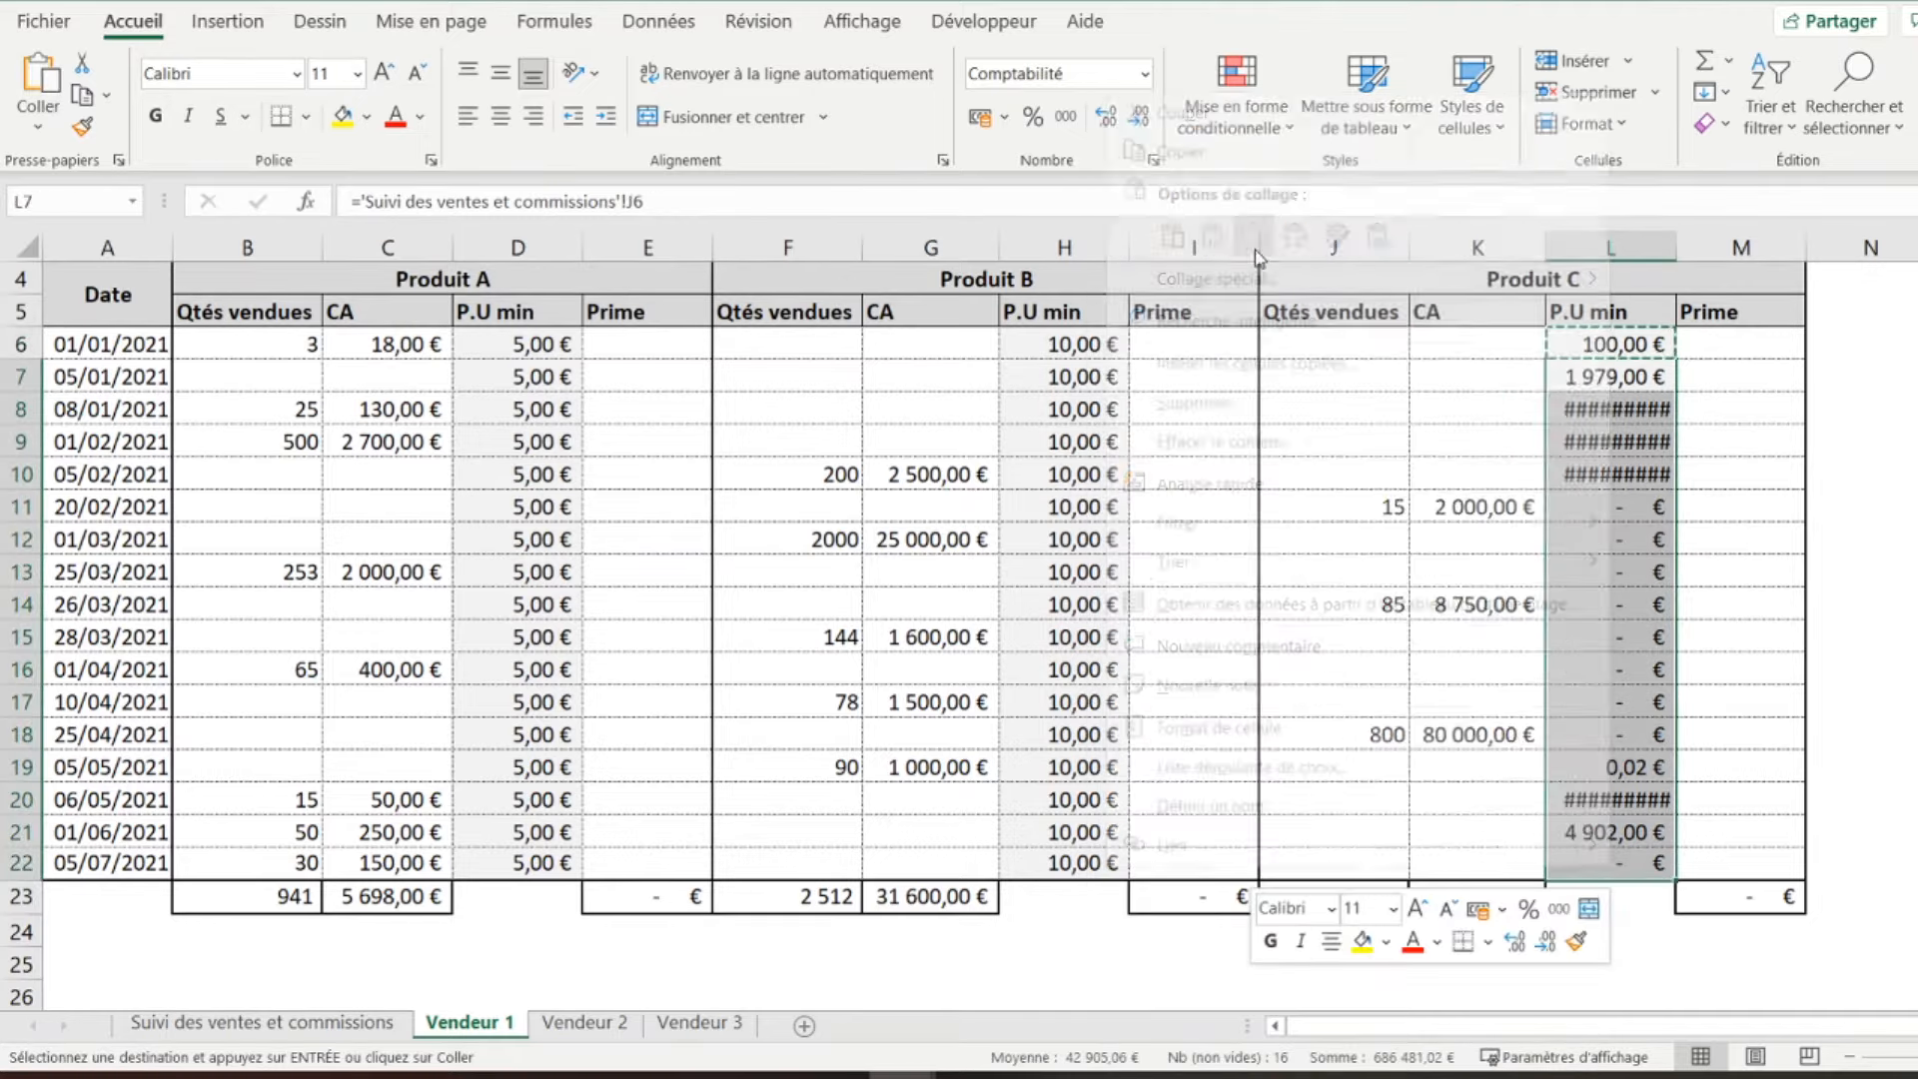
- On the Suivi des ventes et commissions sheet, format Produit C's Prix de base, J5, as Comptabilité in euros
click(300, 1020)
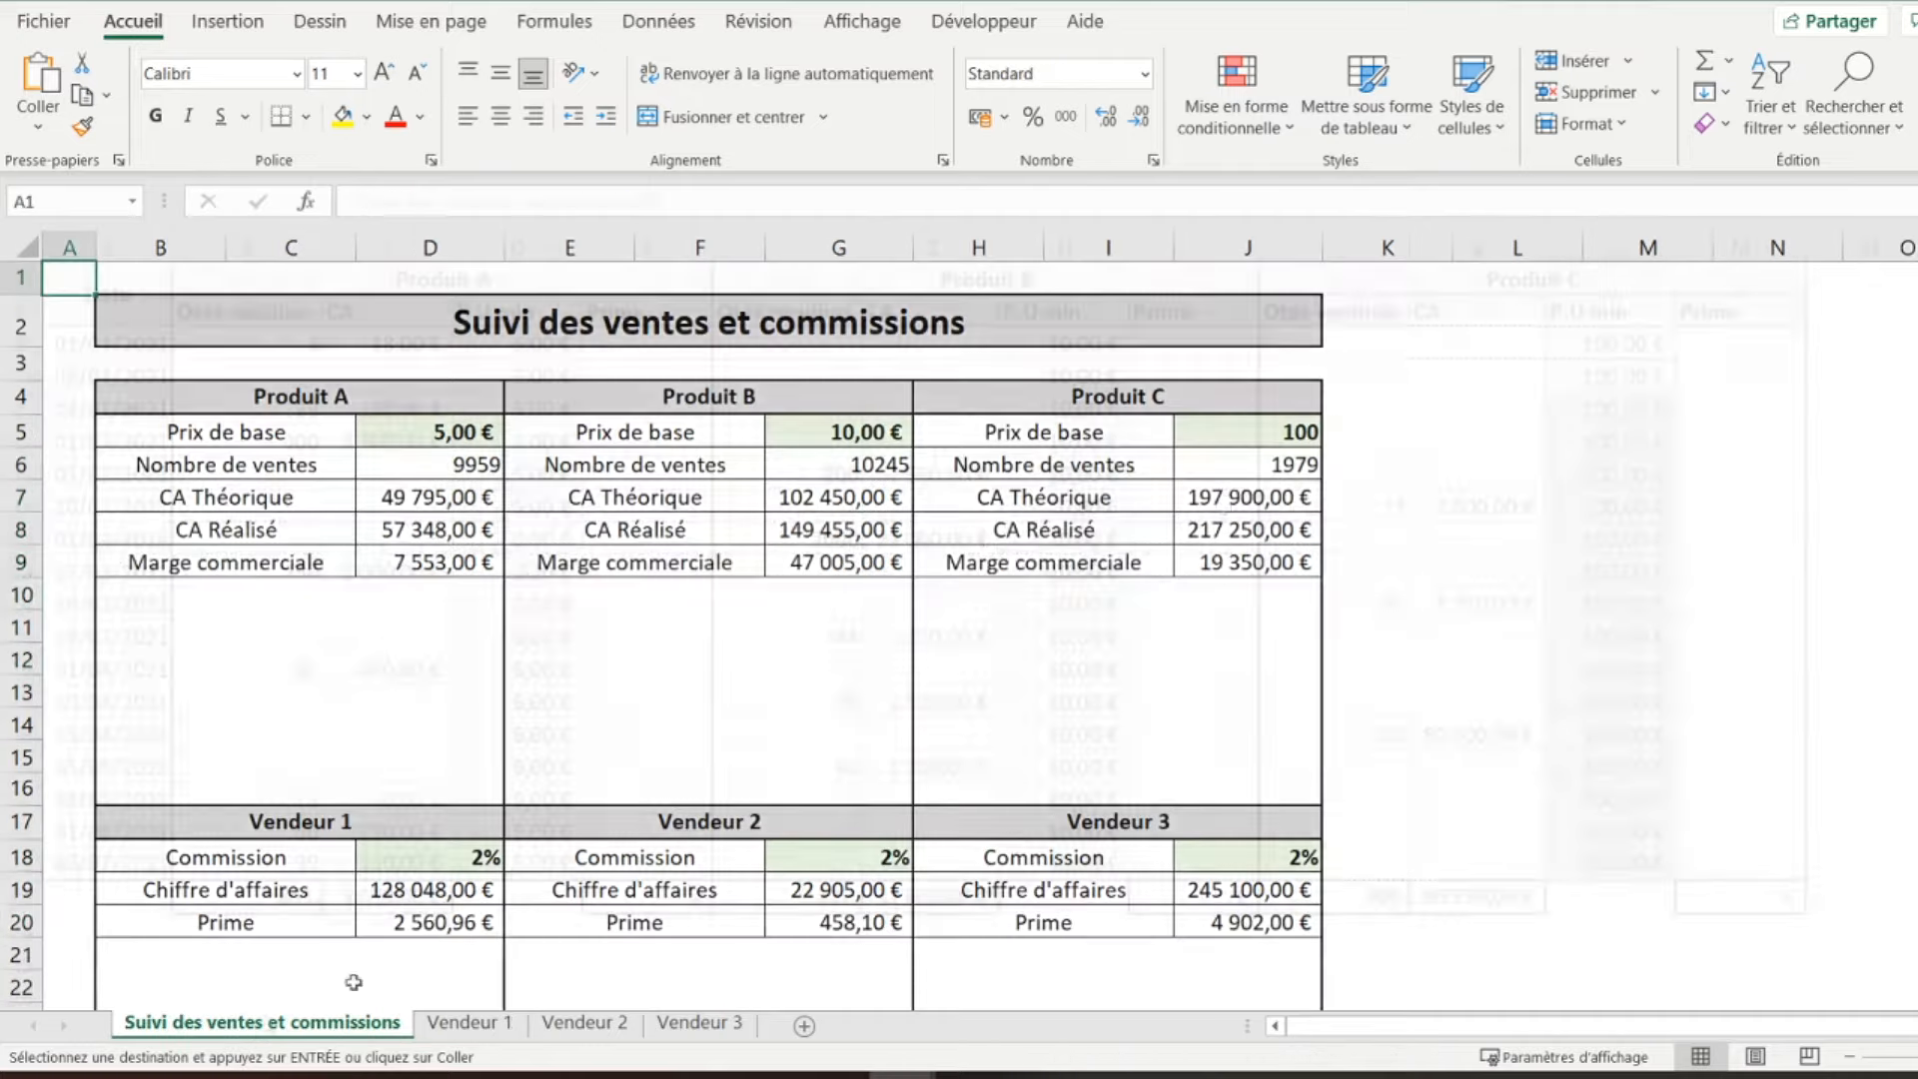
click(1220, 440)
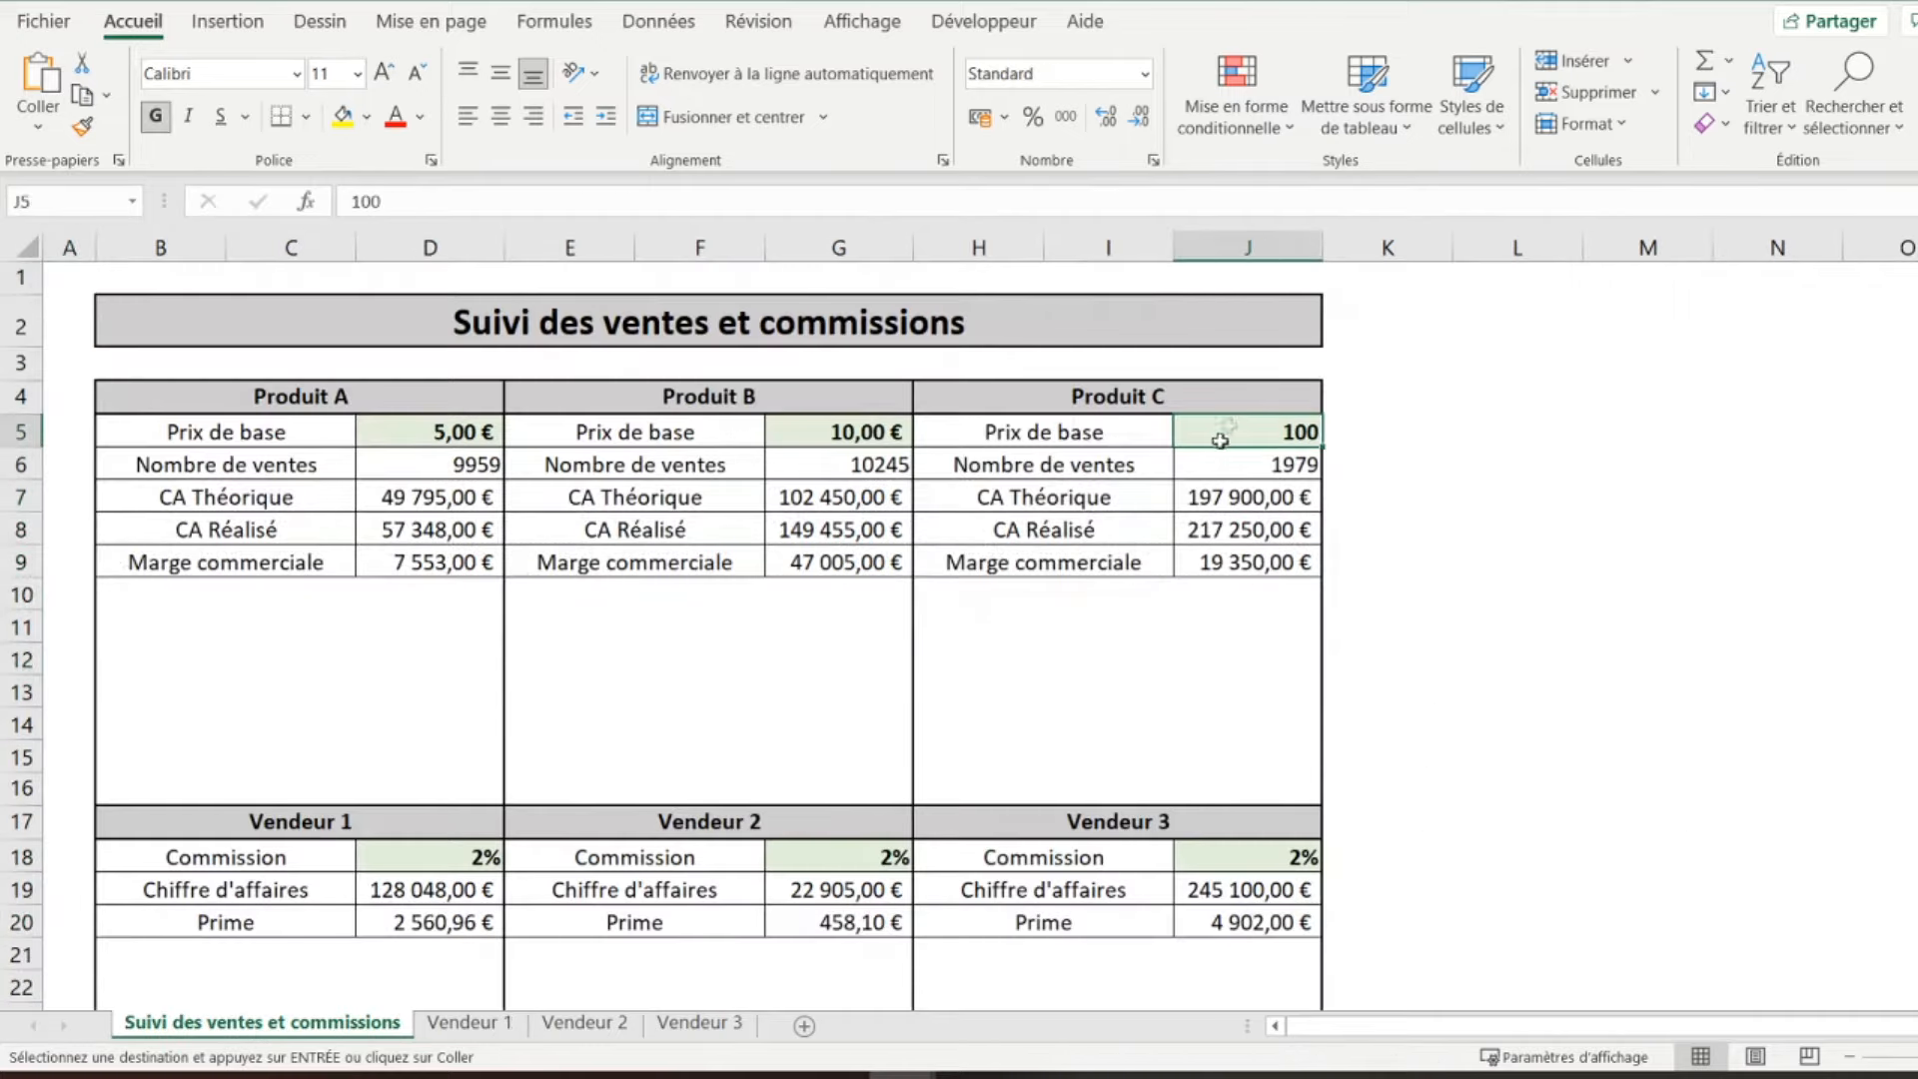
click(981, 117)
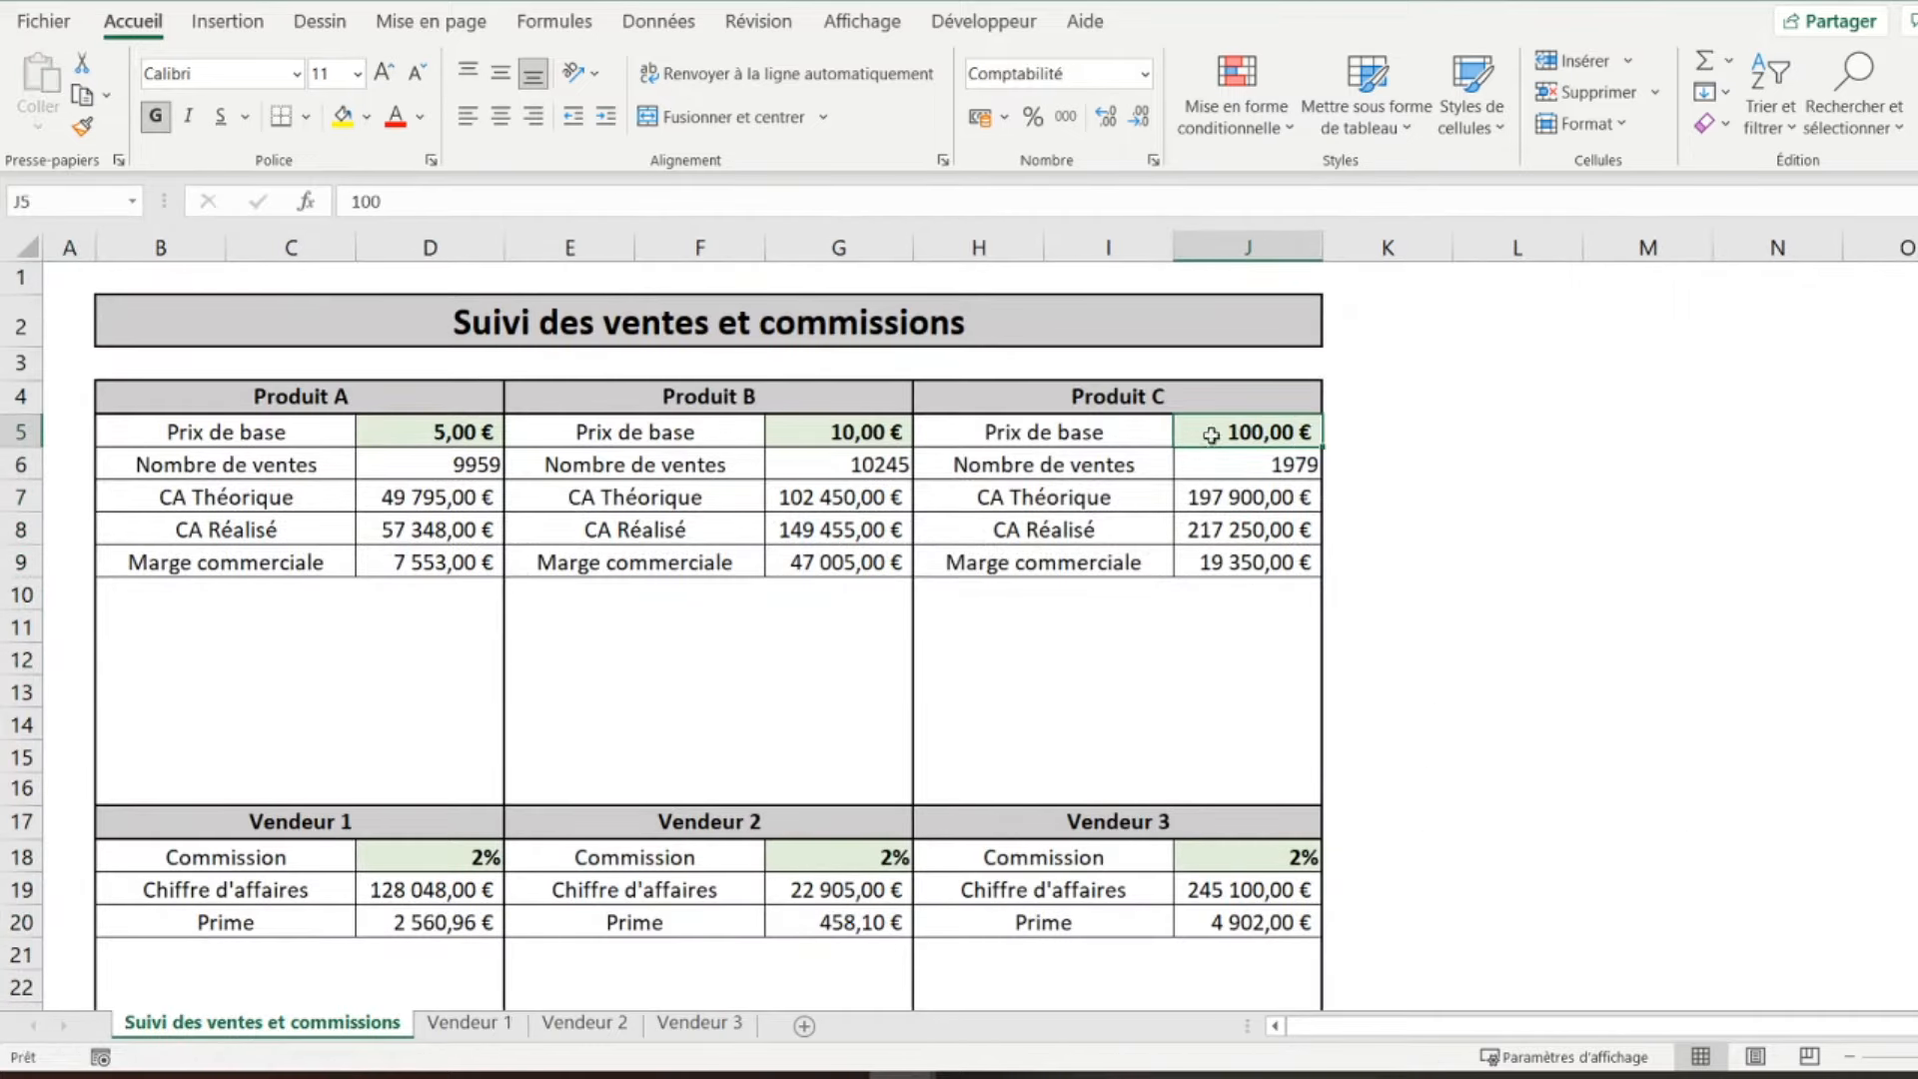
- On the Vendeur 2 sheet, link Produit A's first P.U min cell, D6, to D5 of the Suivi des ventes et commissions sheet
click(581, 1021)
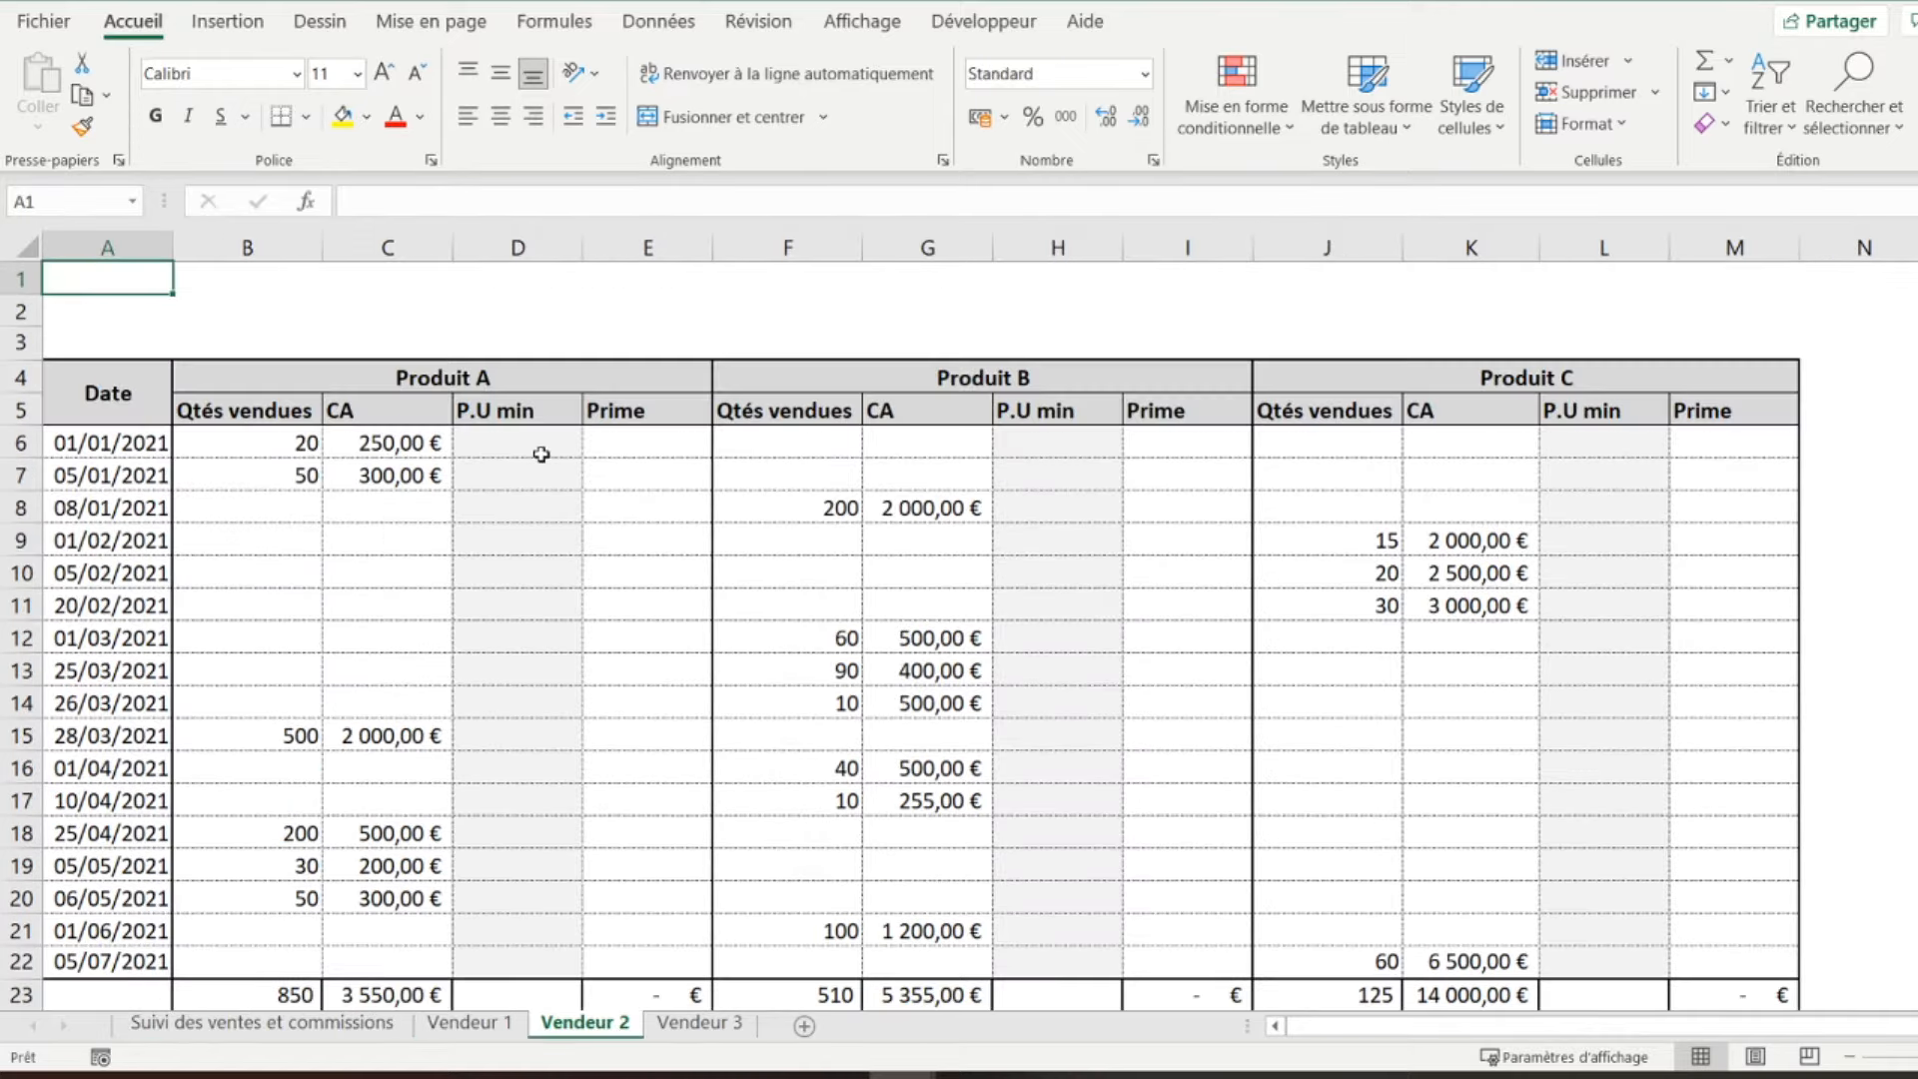
click(529, 446)
text(=)
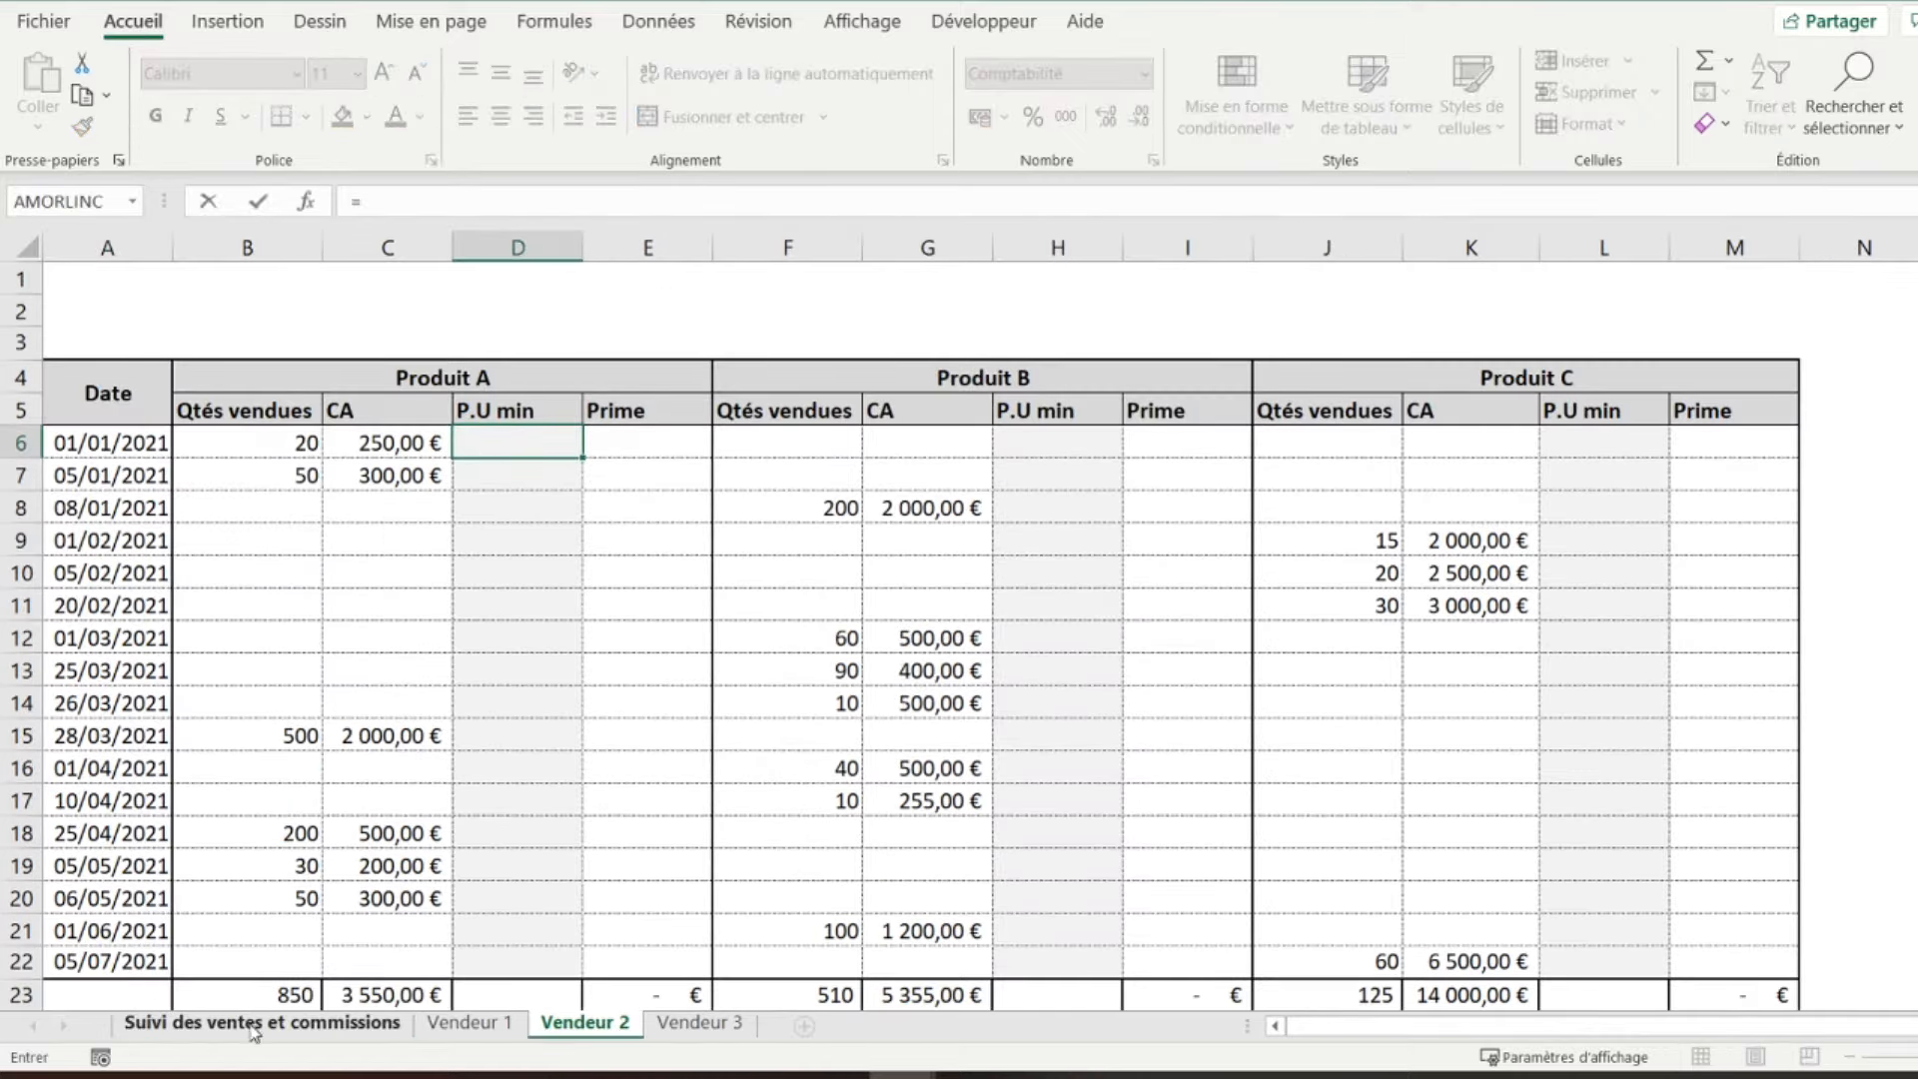
click(257, 1022)
click(462, 432)
key(Return)
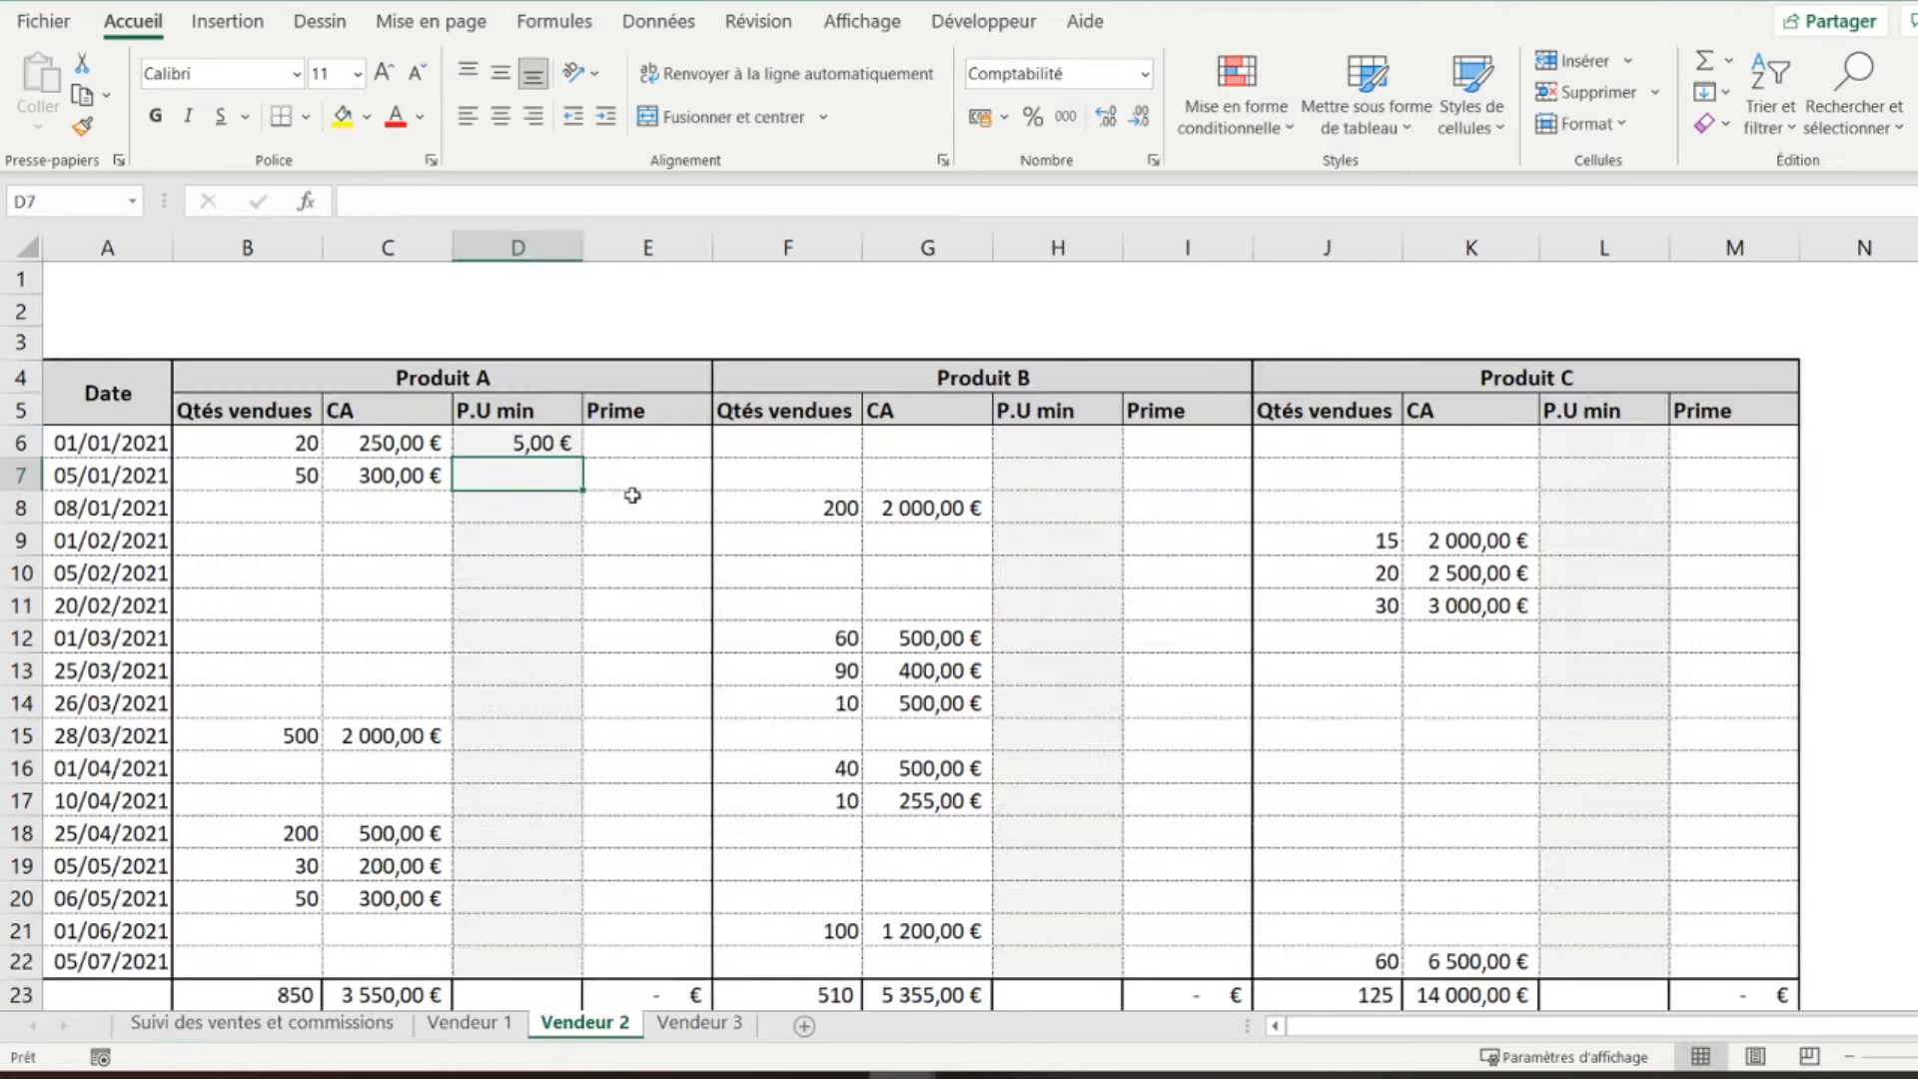
- Make the D5 reference in Vendeur 2's D6 absolute as $D$5 and copy the formula into D7:D22
click(549, 443)
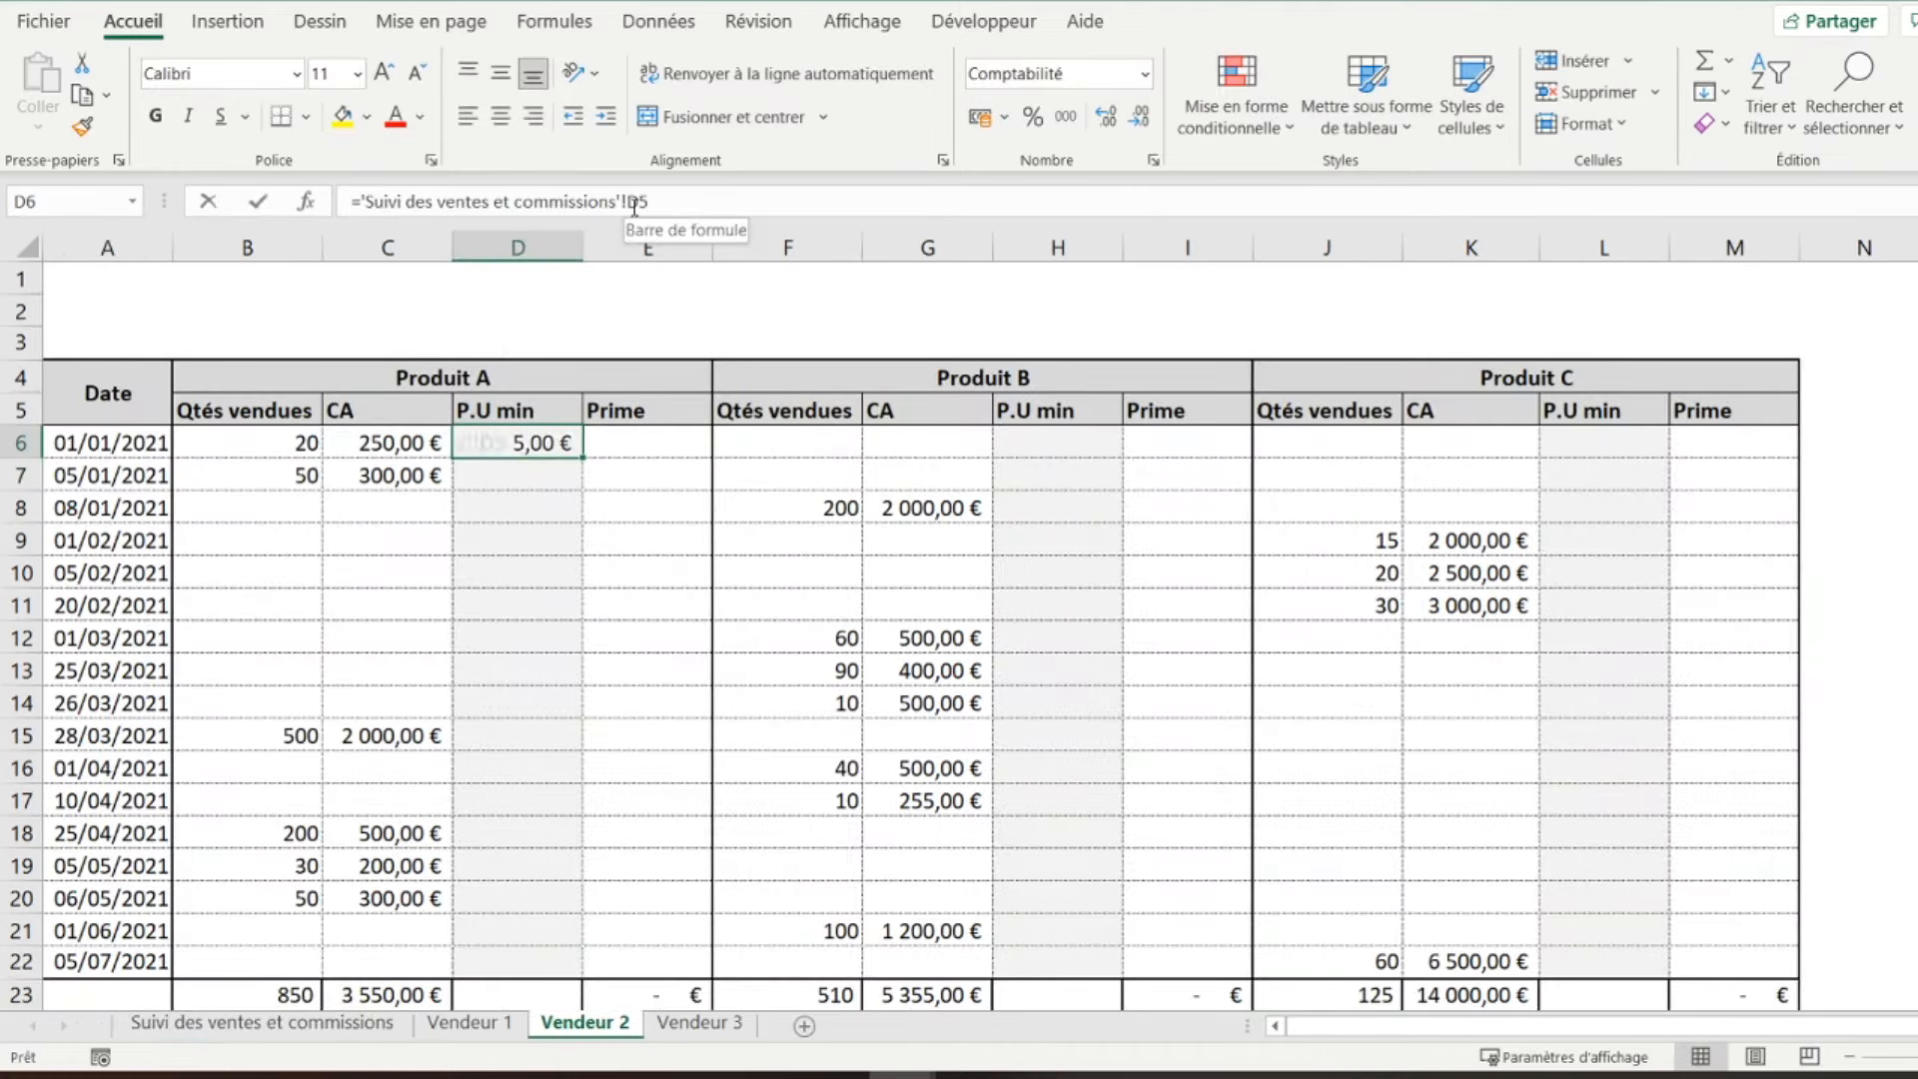
click(637, 210)
key(F4)
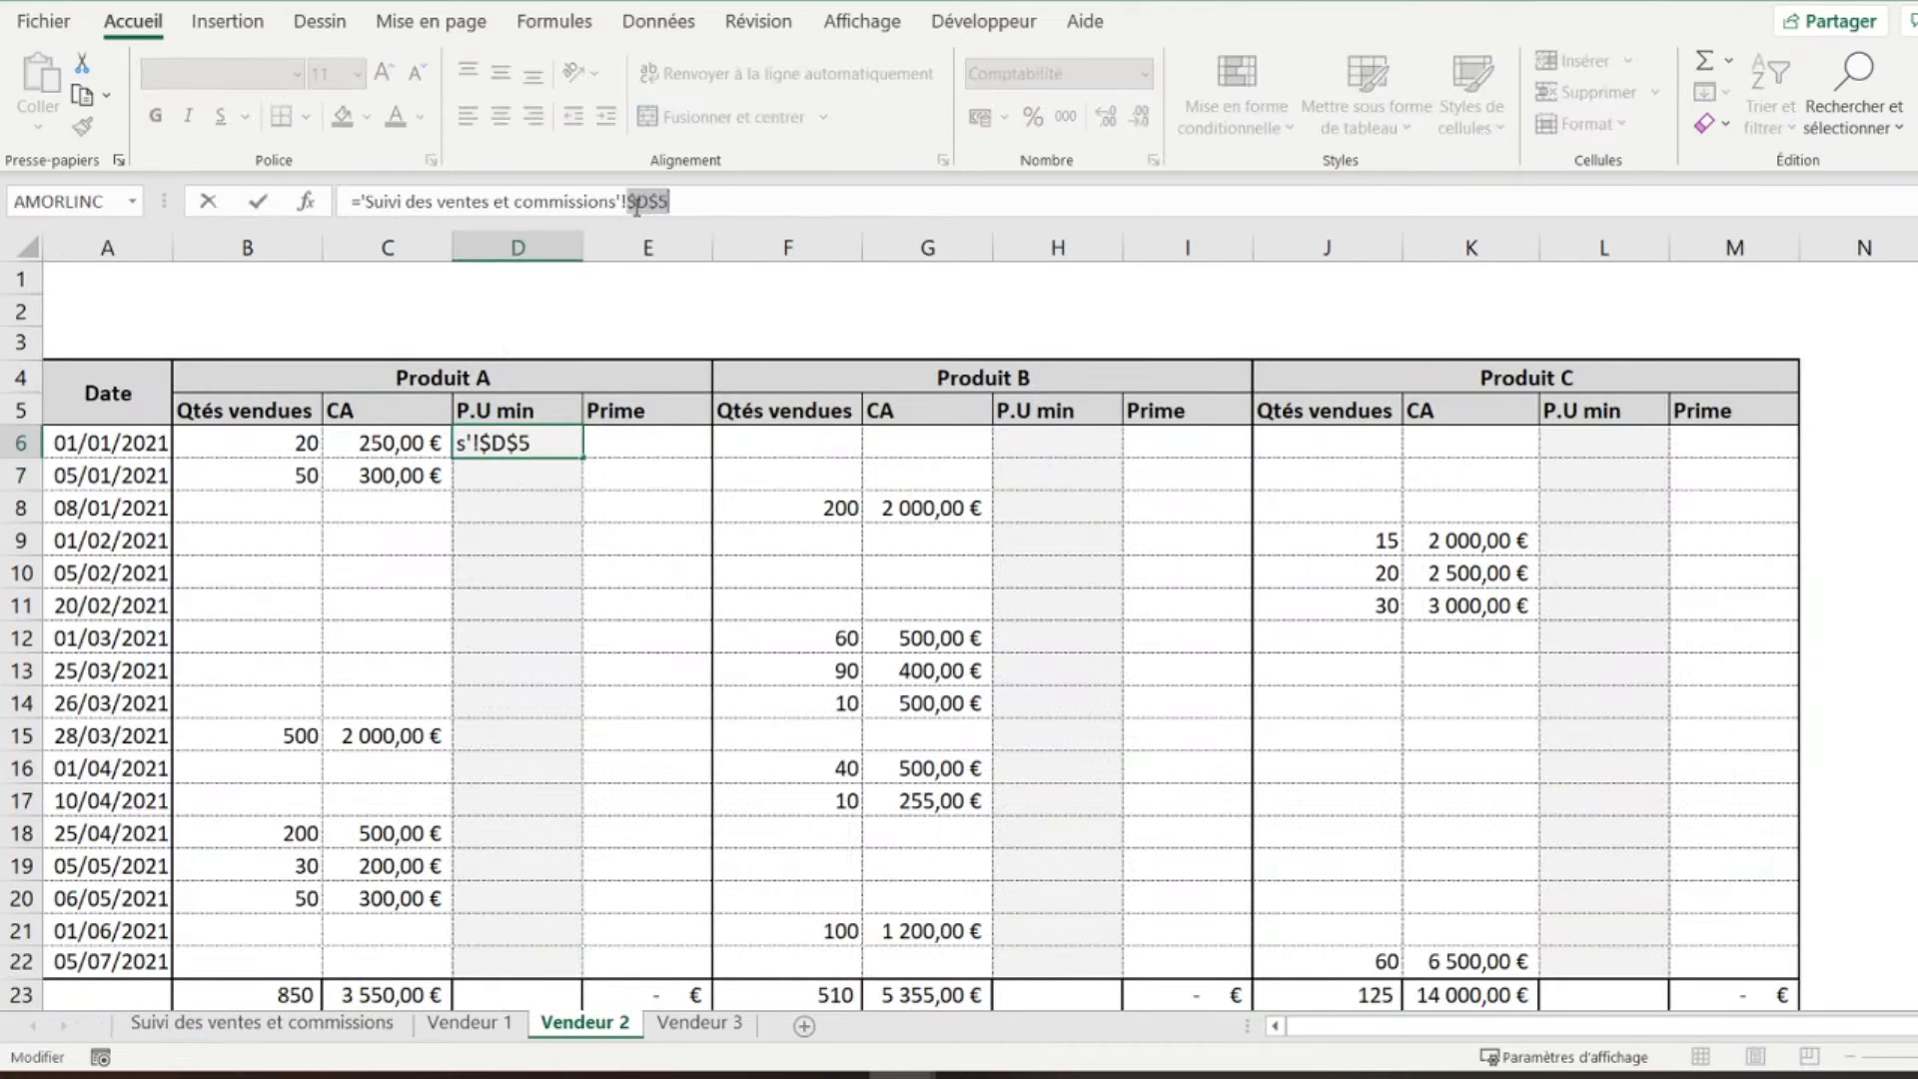
key(Return)
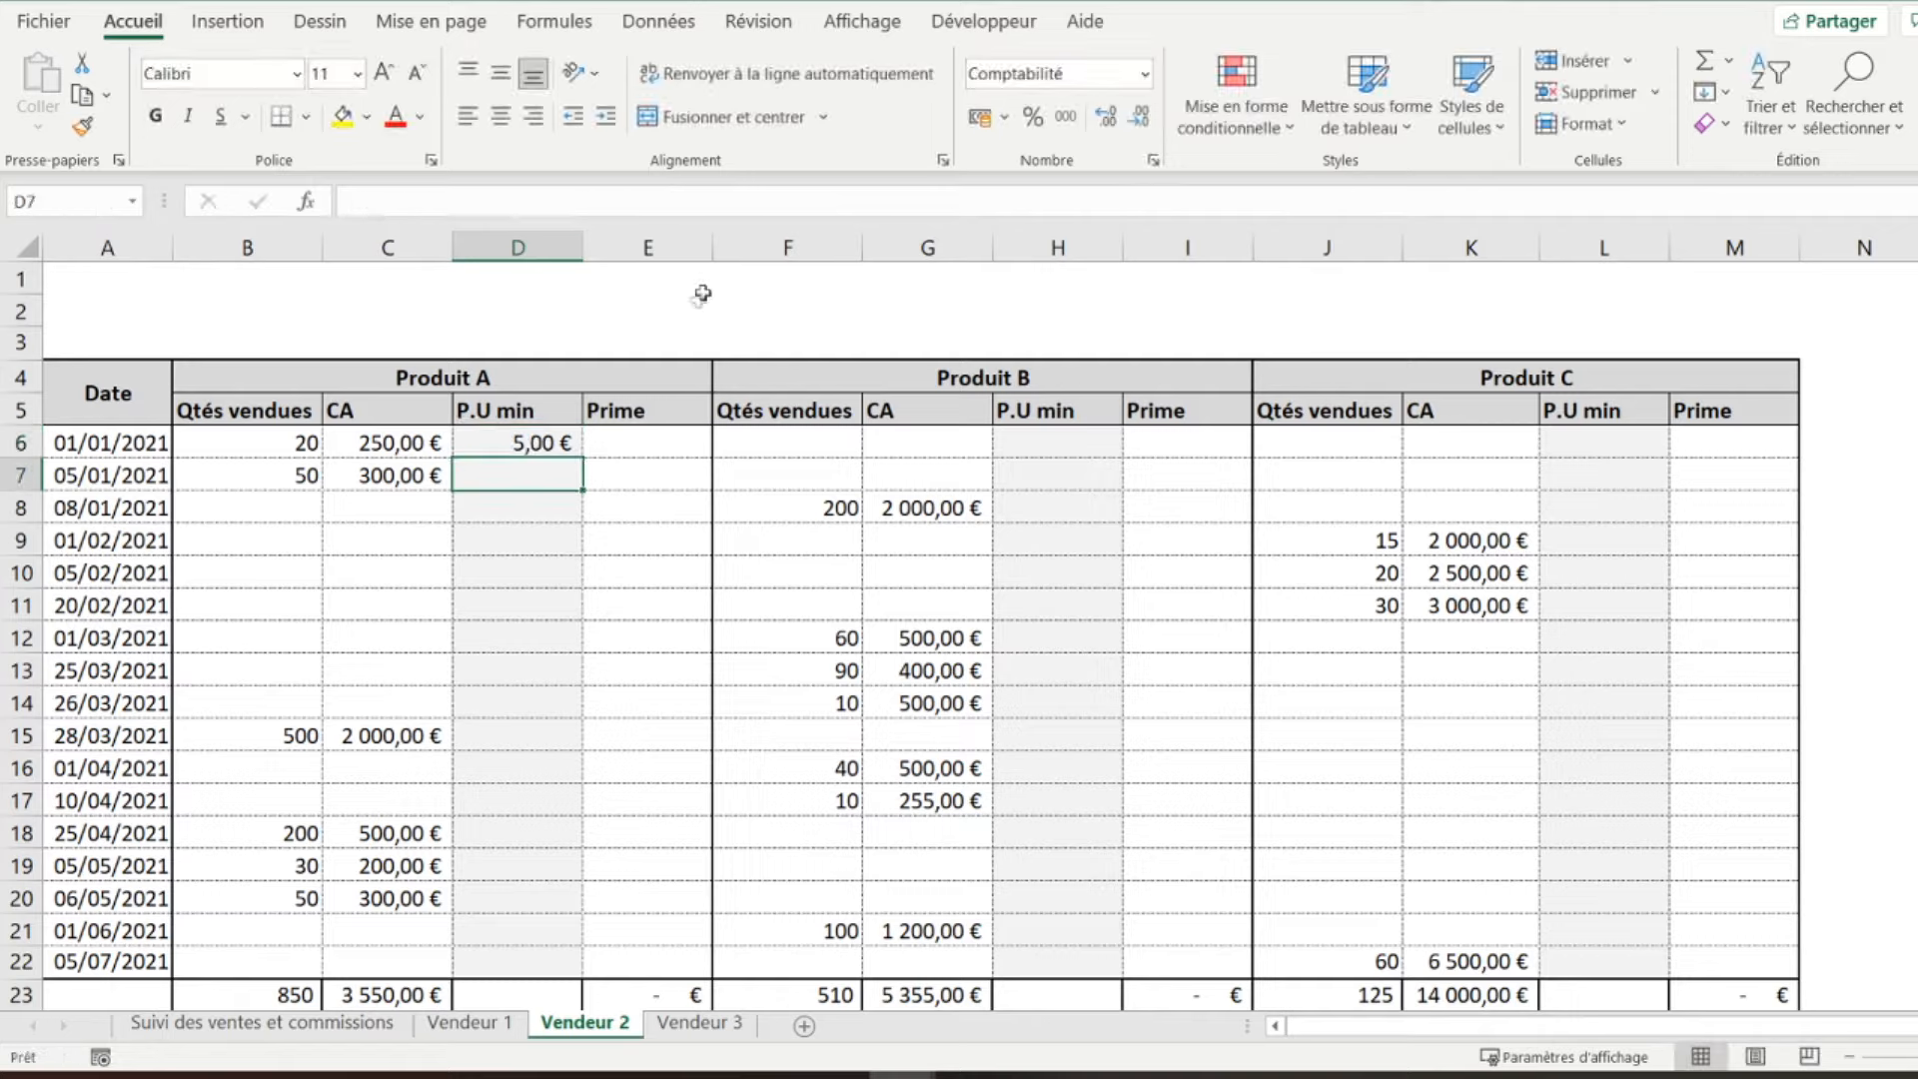
right_click(517, 443)
click(583, 361)
drag(529, 462, 505, 950)
right_click(506, 950)
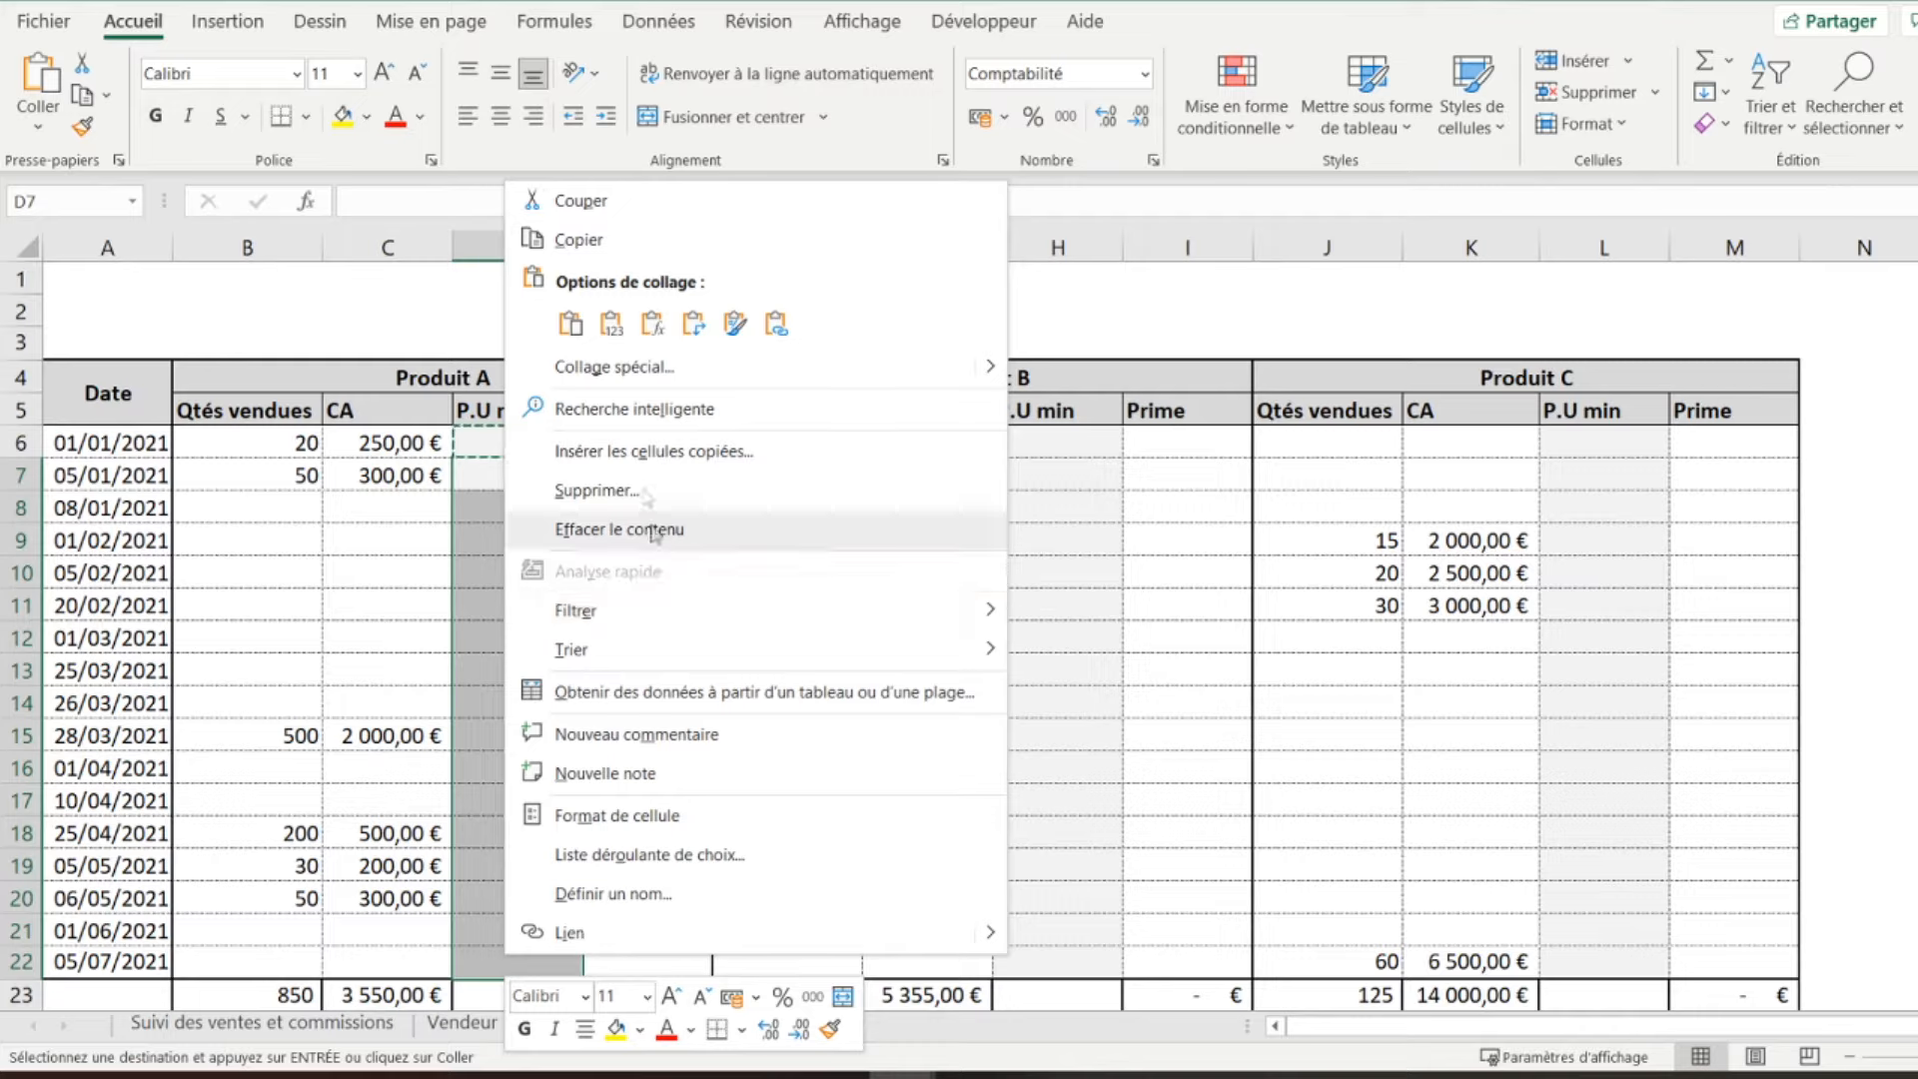
click(571, 323)
- On the Vendeur 2 sheet, link Produit B's first P.U min cell, H6, to G5 of the Suivi des ventes et commissions sheet
click(1083, 442)
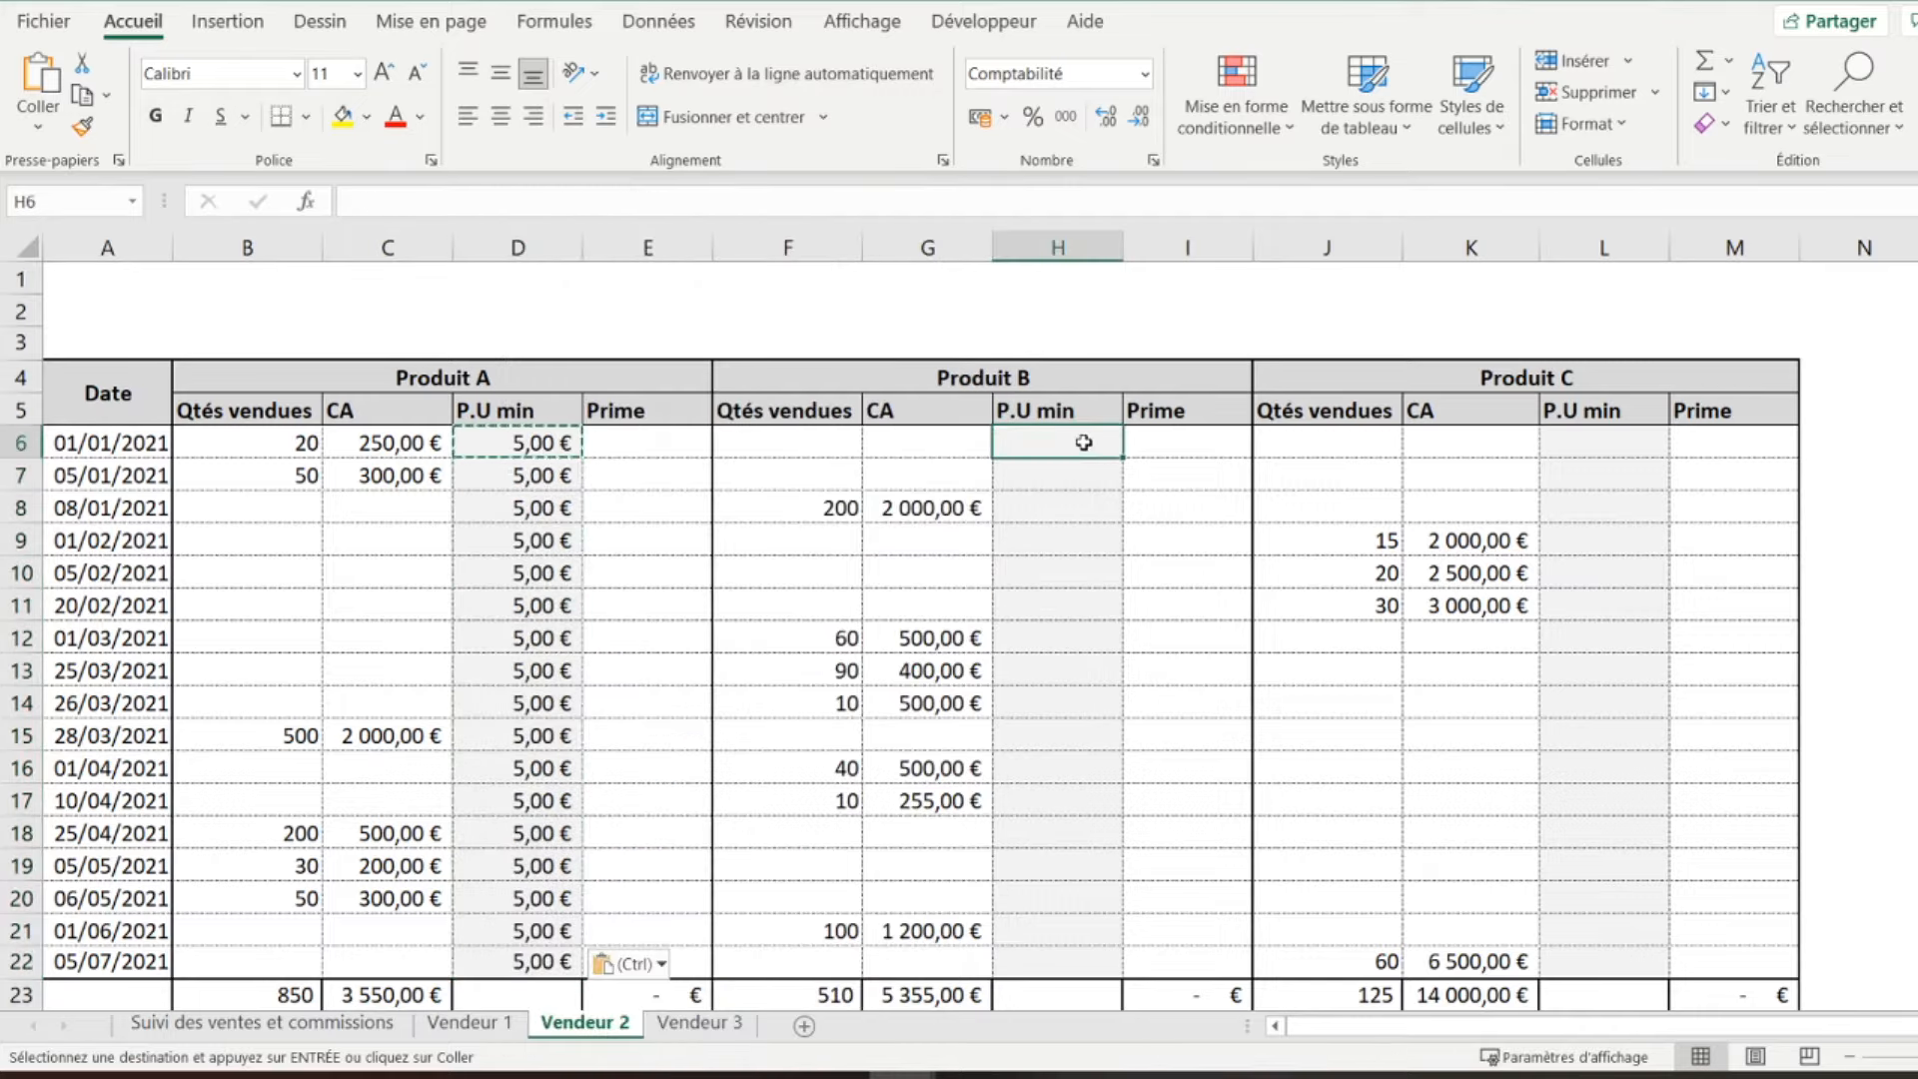
text(=)
click(262, 1023)
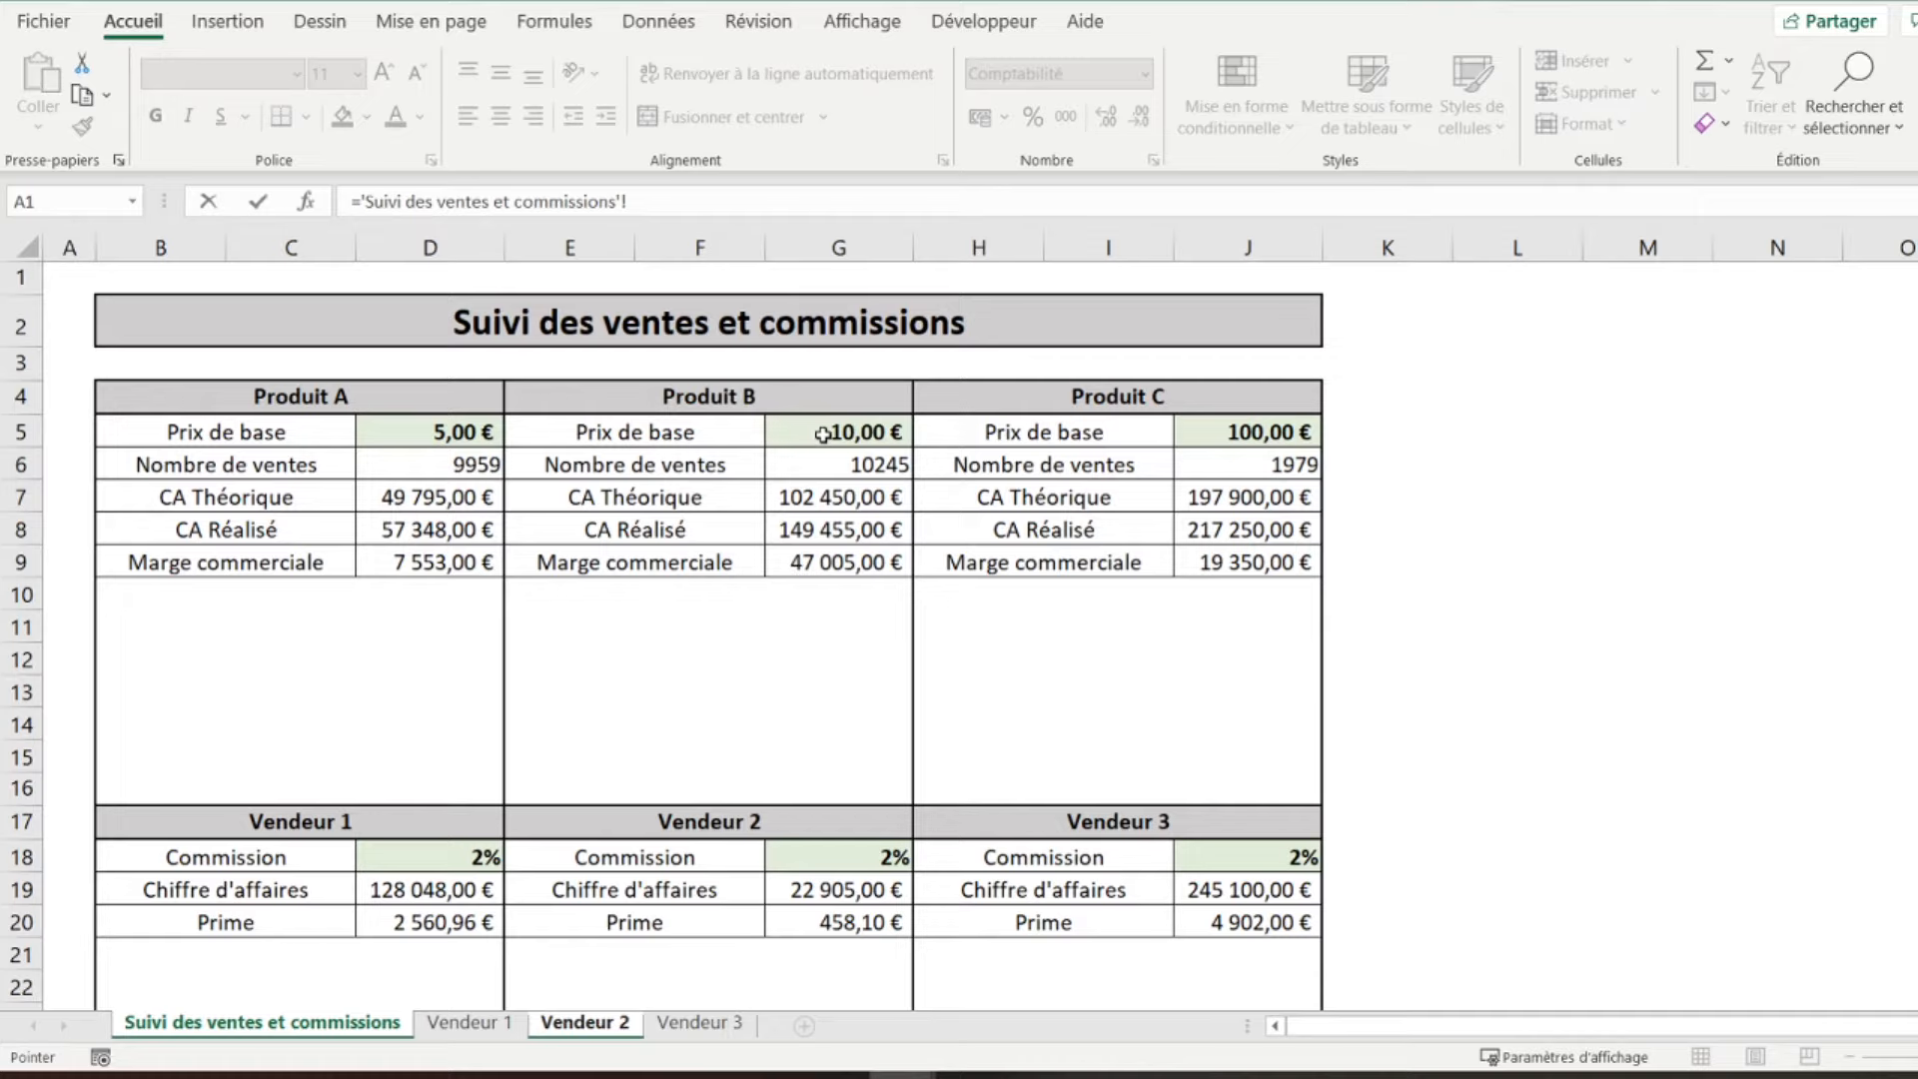
click(821, 433)
key(Return)
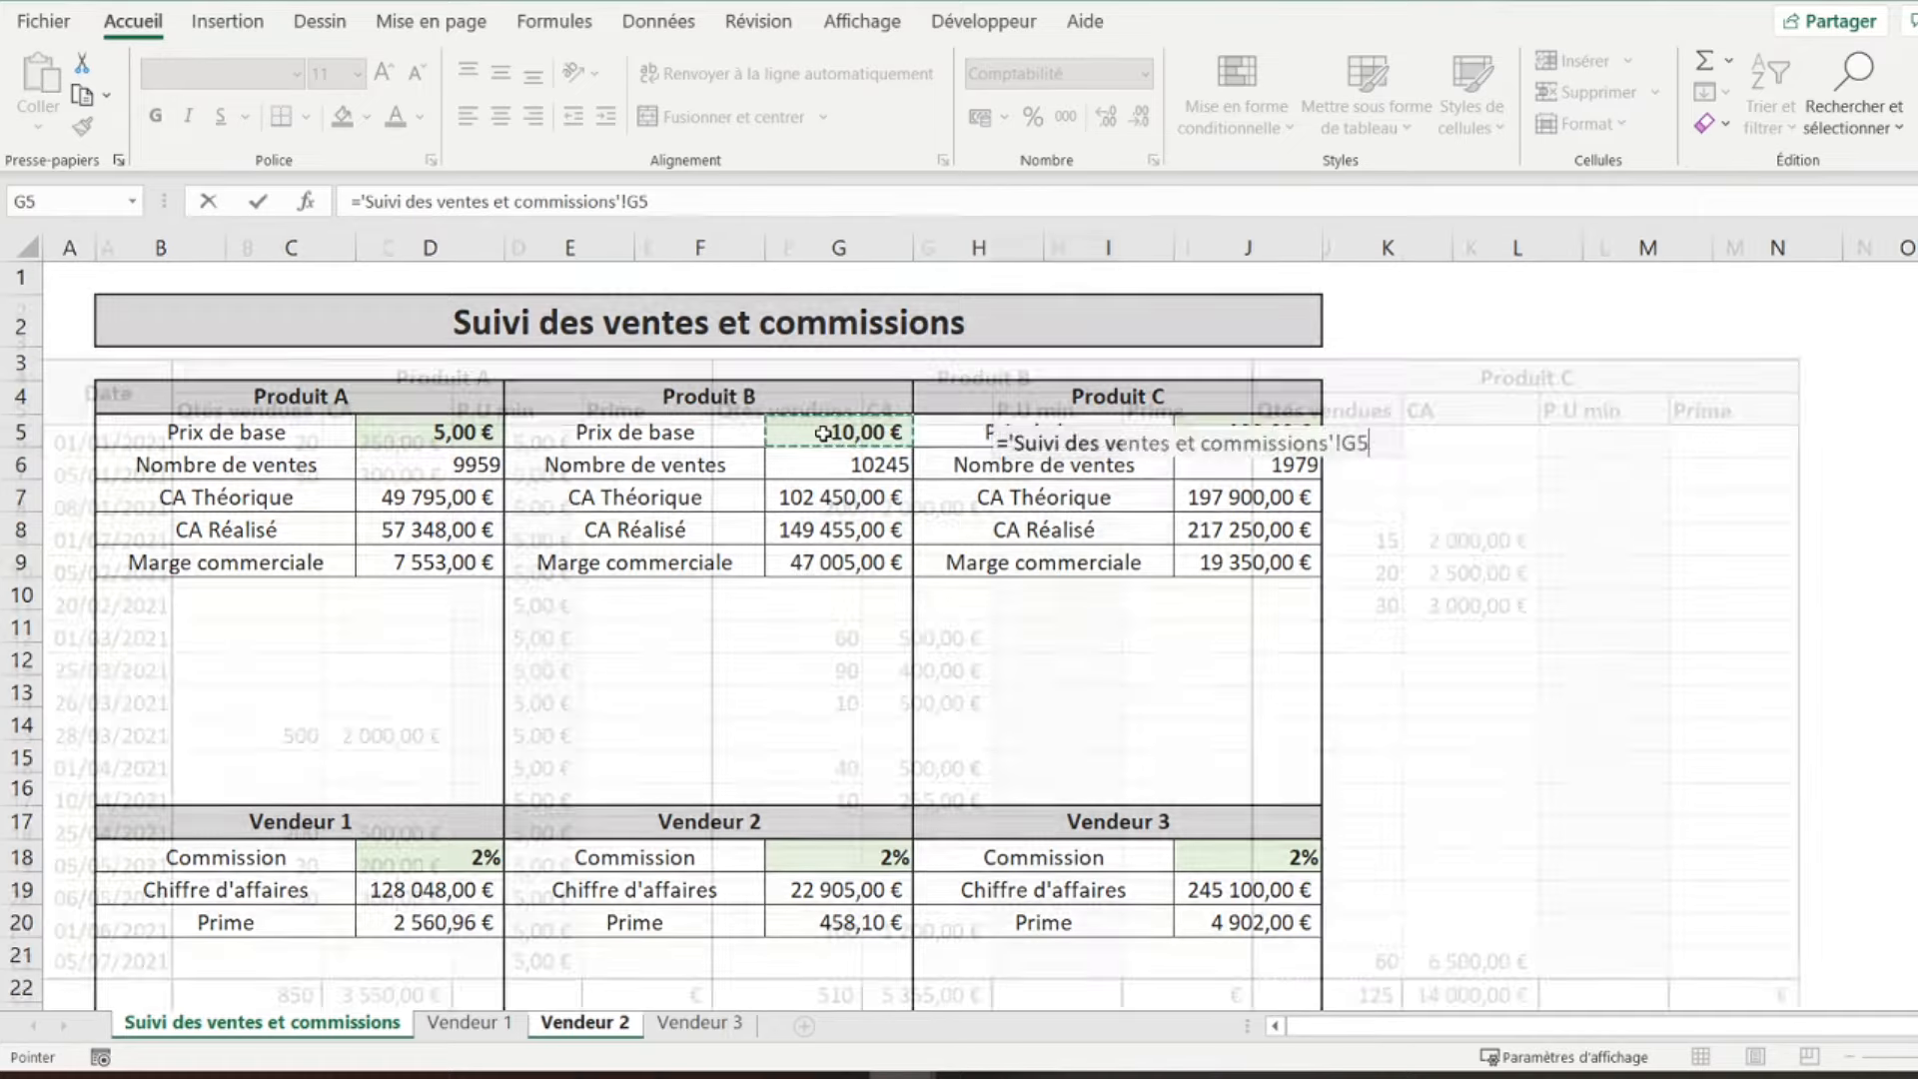
right_click(1031, 451)
key(Escape)
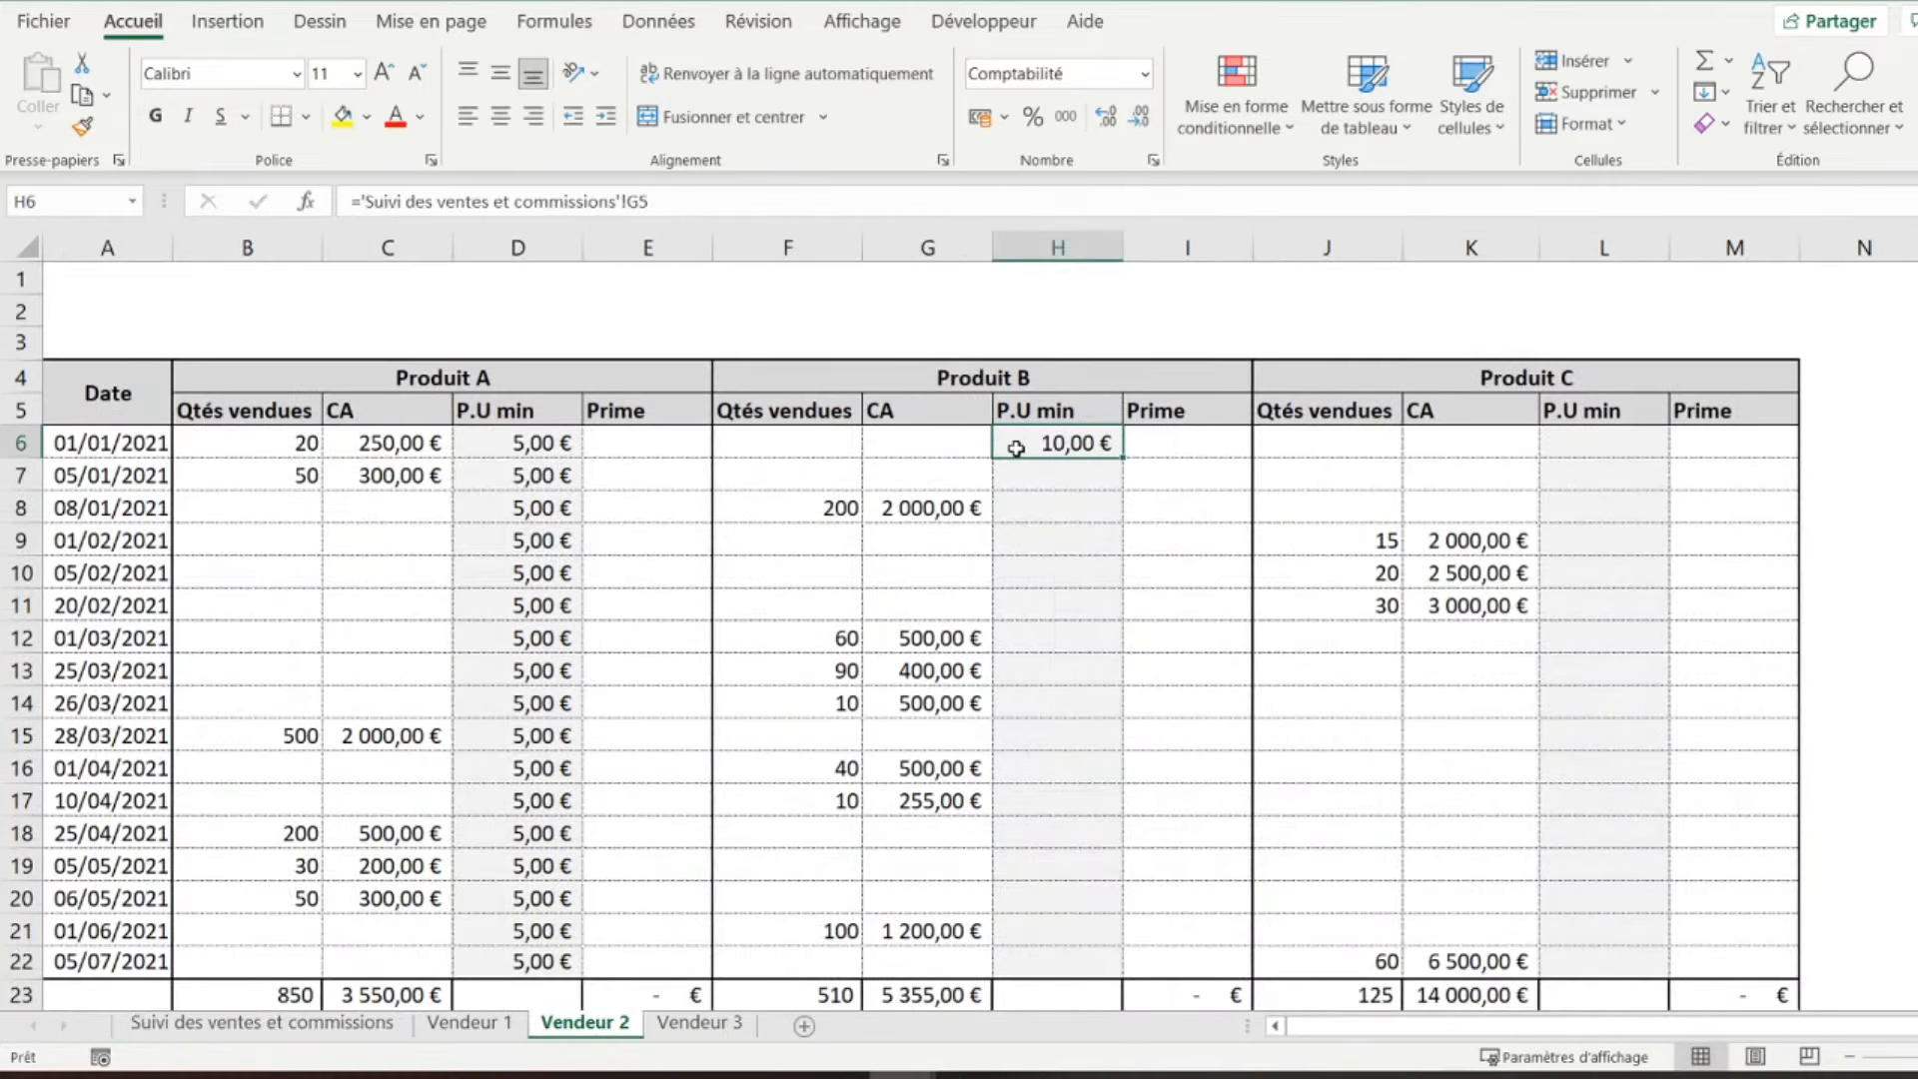
- Make the G5 reference in Vendeur 2's H6 absolute as $G$5 and copy the formula into H7:H22
click(633, 203)
double_click(634, 203)
key(Return)
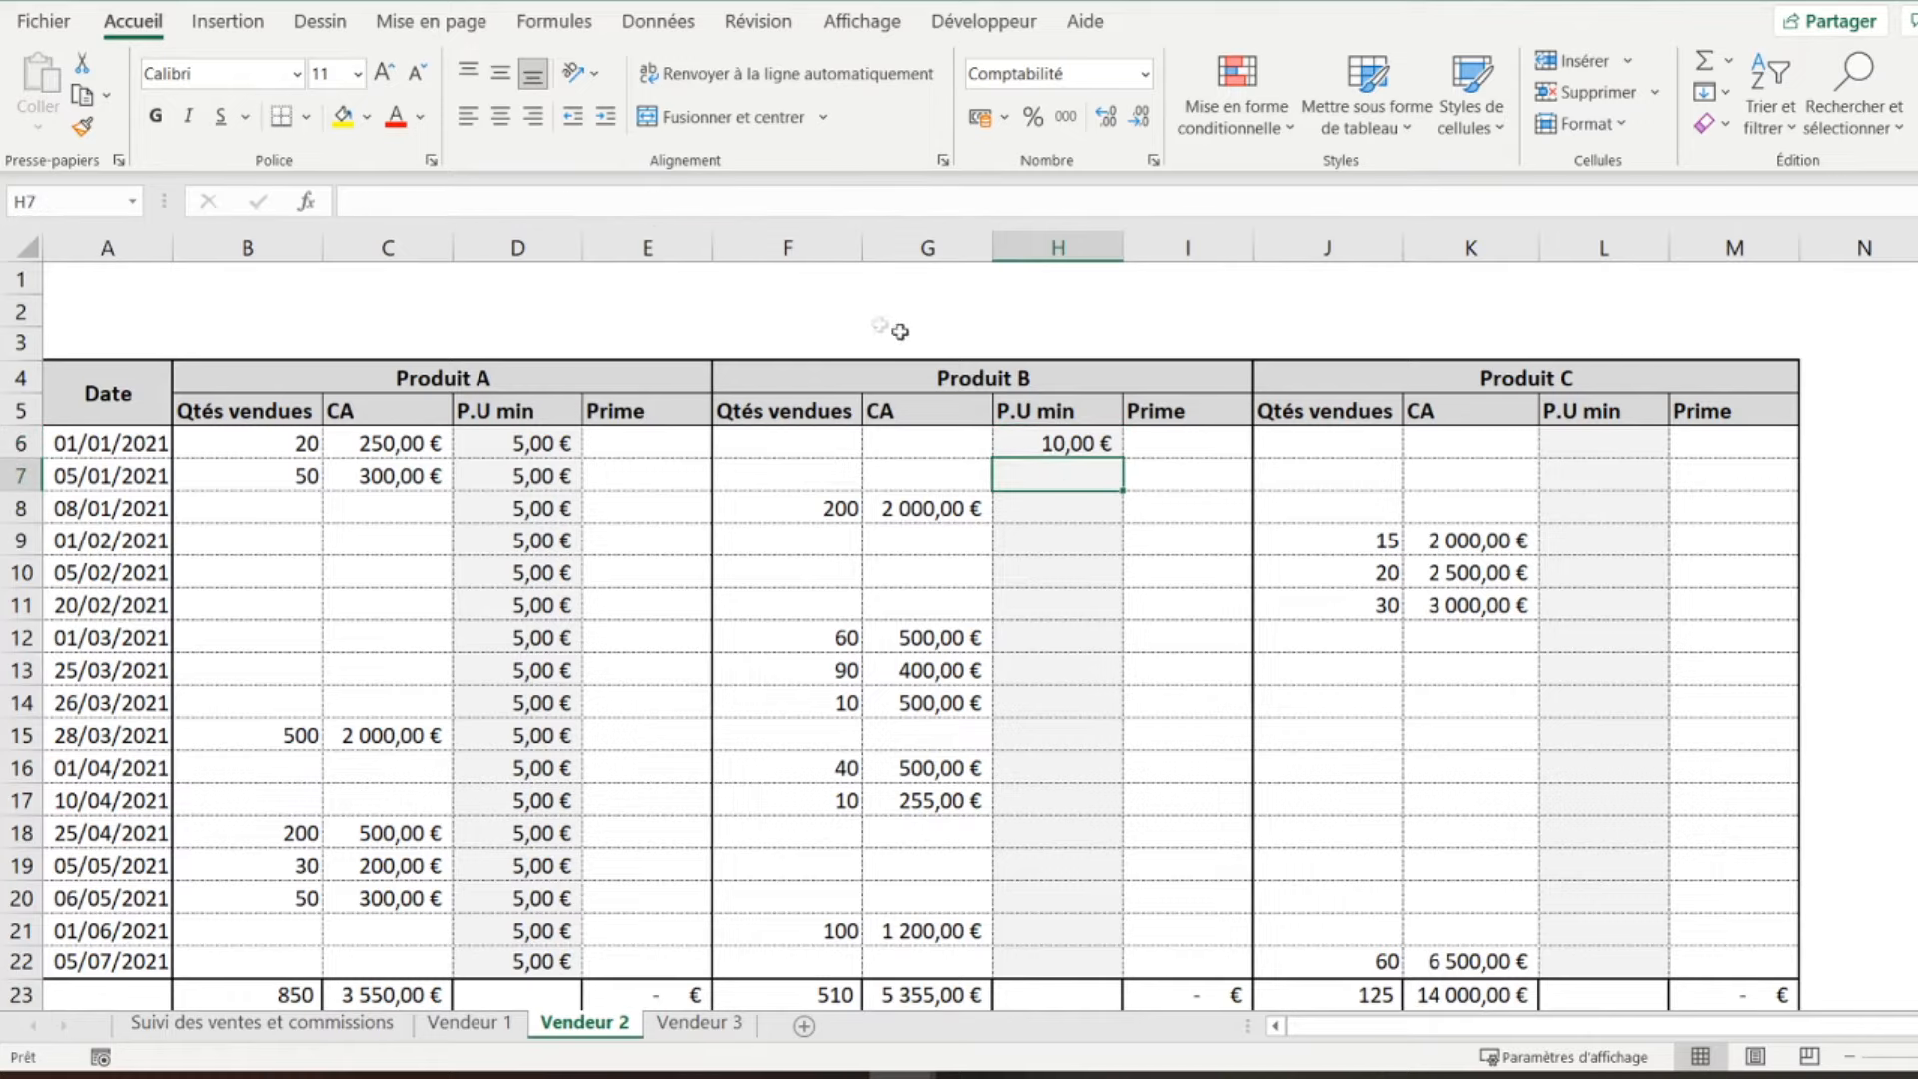
right_click(1057, 446)
click(1139, 370)
drag(1096, 473, 1083, 955)
right_click(1082, 955)
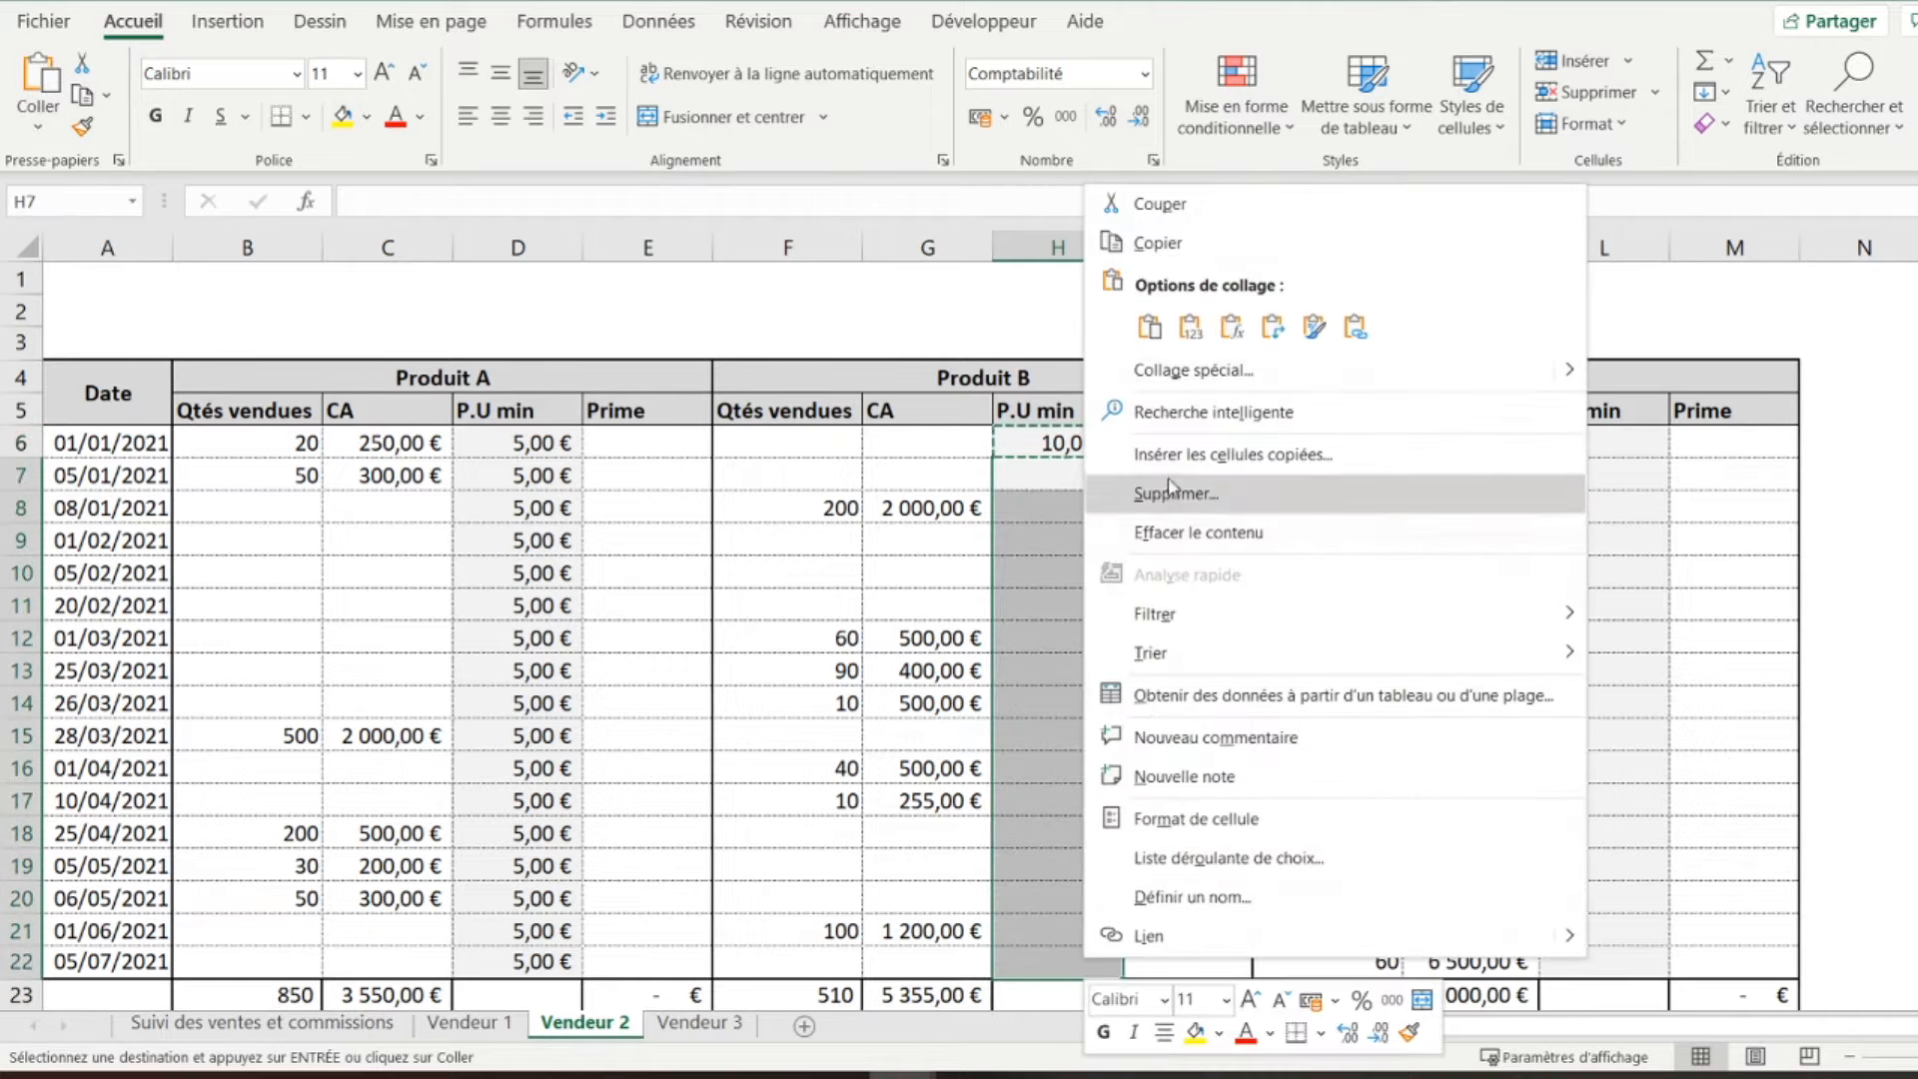
click(1230, 327)
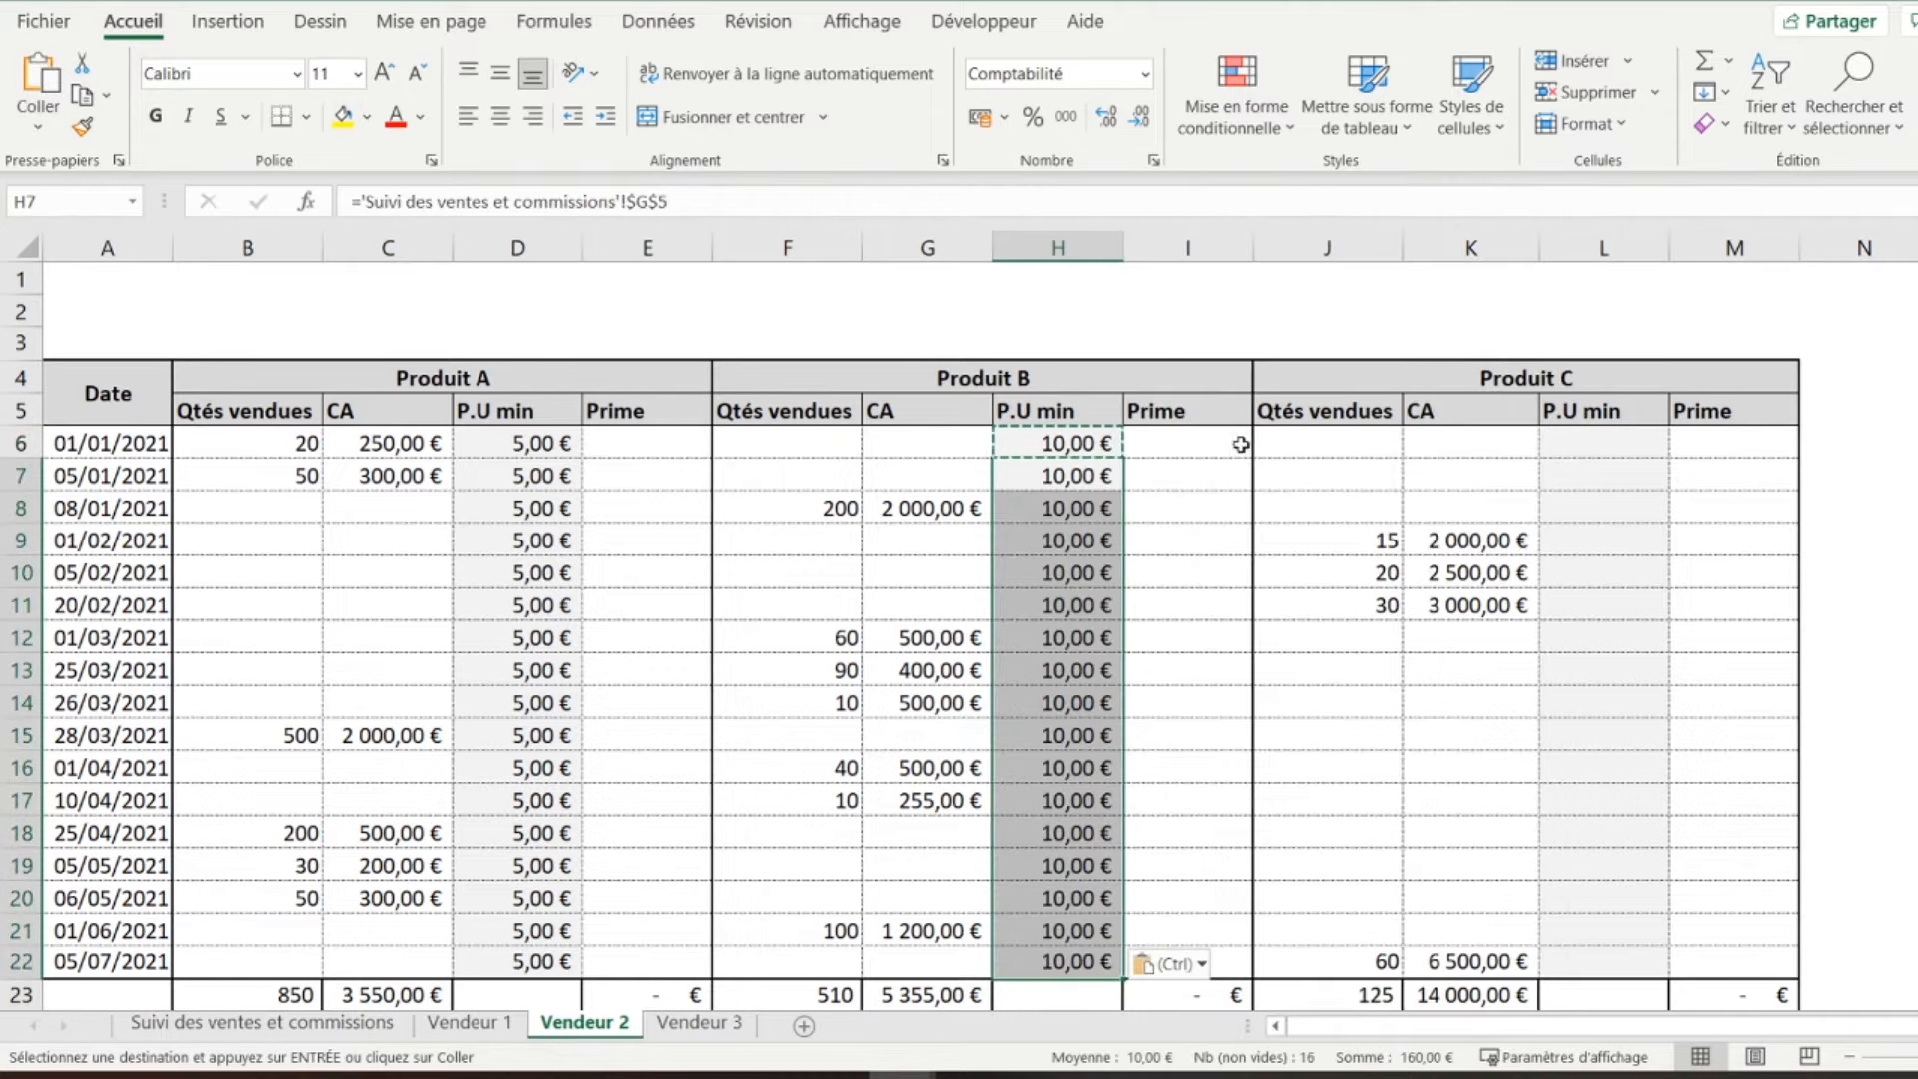
- On the Vendeur 2 sheet, link Produit C's first P.U min cell, L6, to J5 of the Suivi des ventes et commissions sheet
click(1565, 441)
text(=)
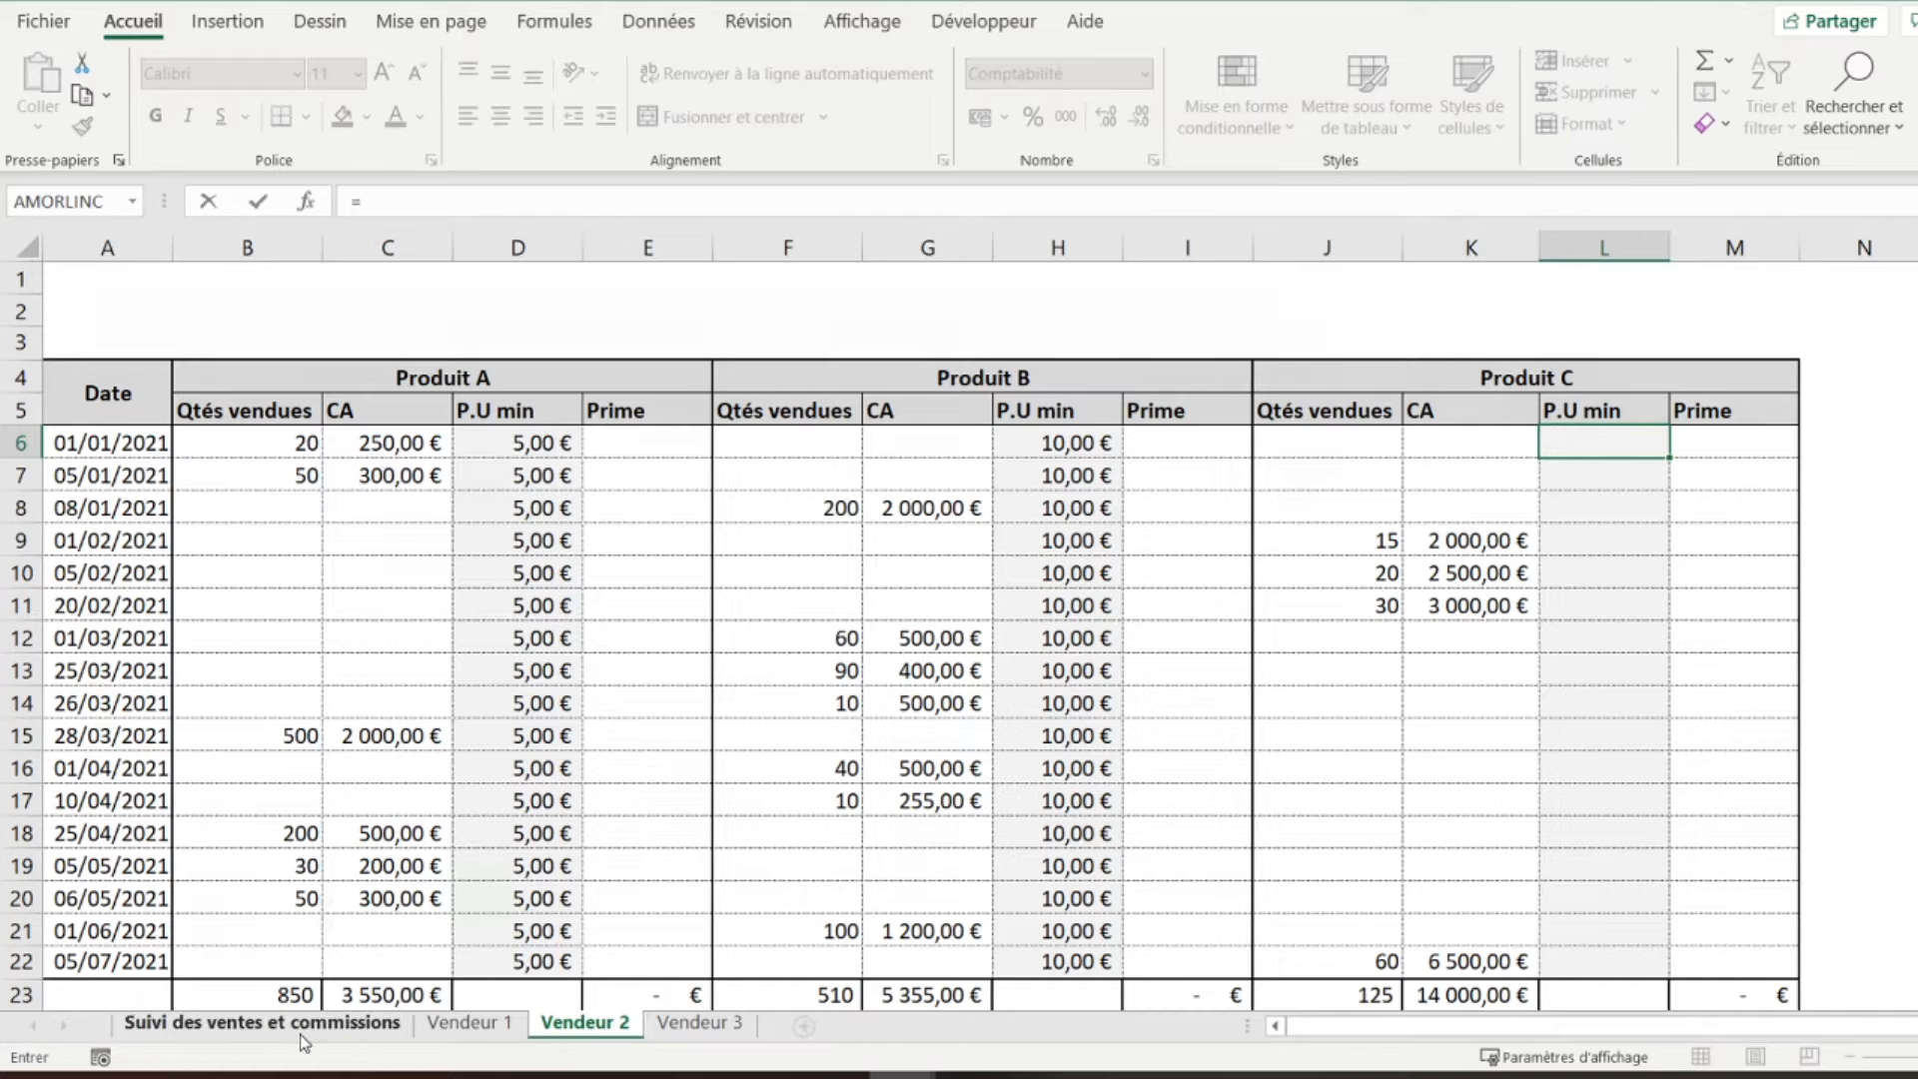
click(299, 1023)
click(1274, 431)
key(Return)
- Try copying Vendeur 2's L6 link with its relative J5 reference into L7:L22
click(1598, 442)
right_click(1636, 450)
click(1324, 354)
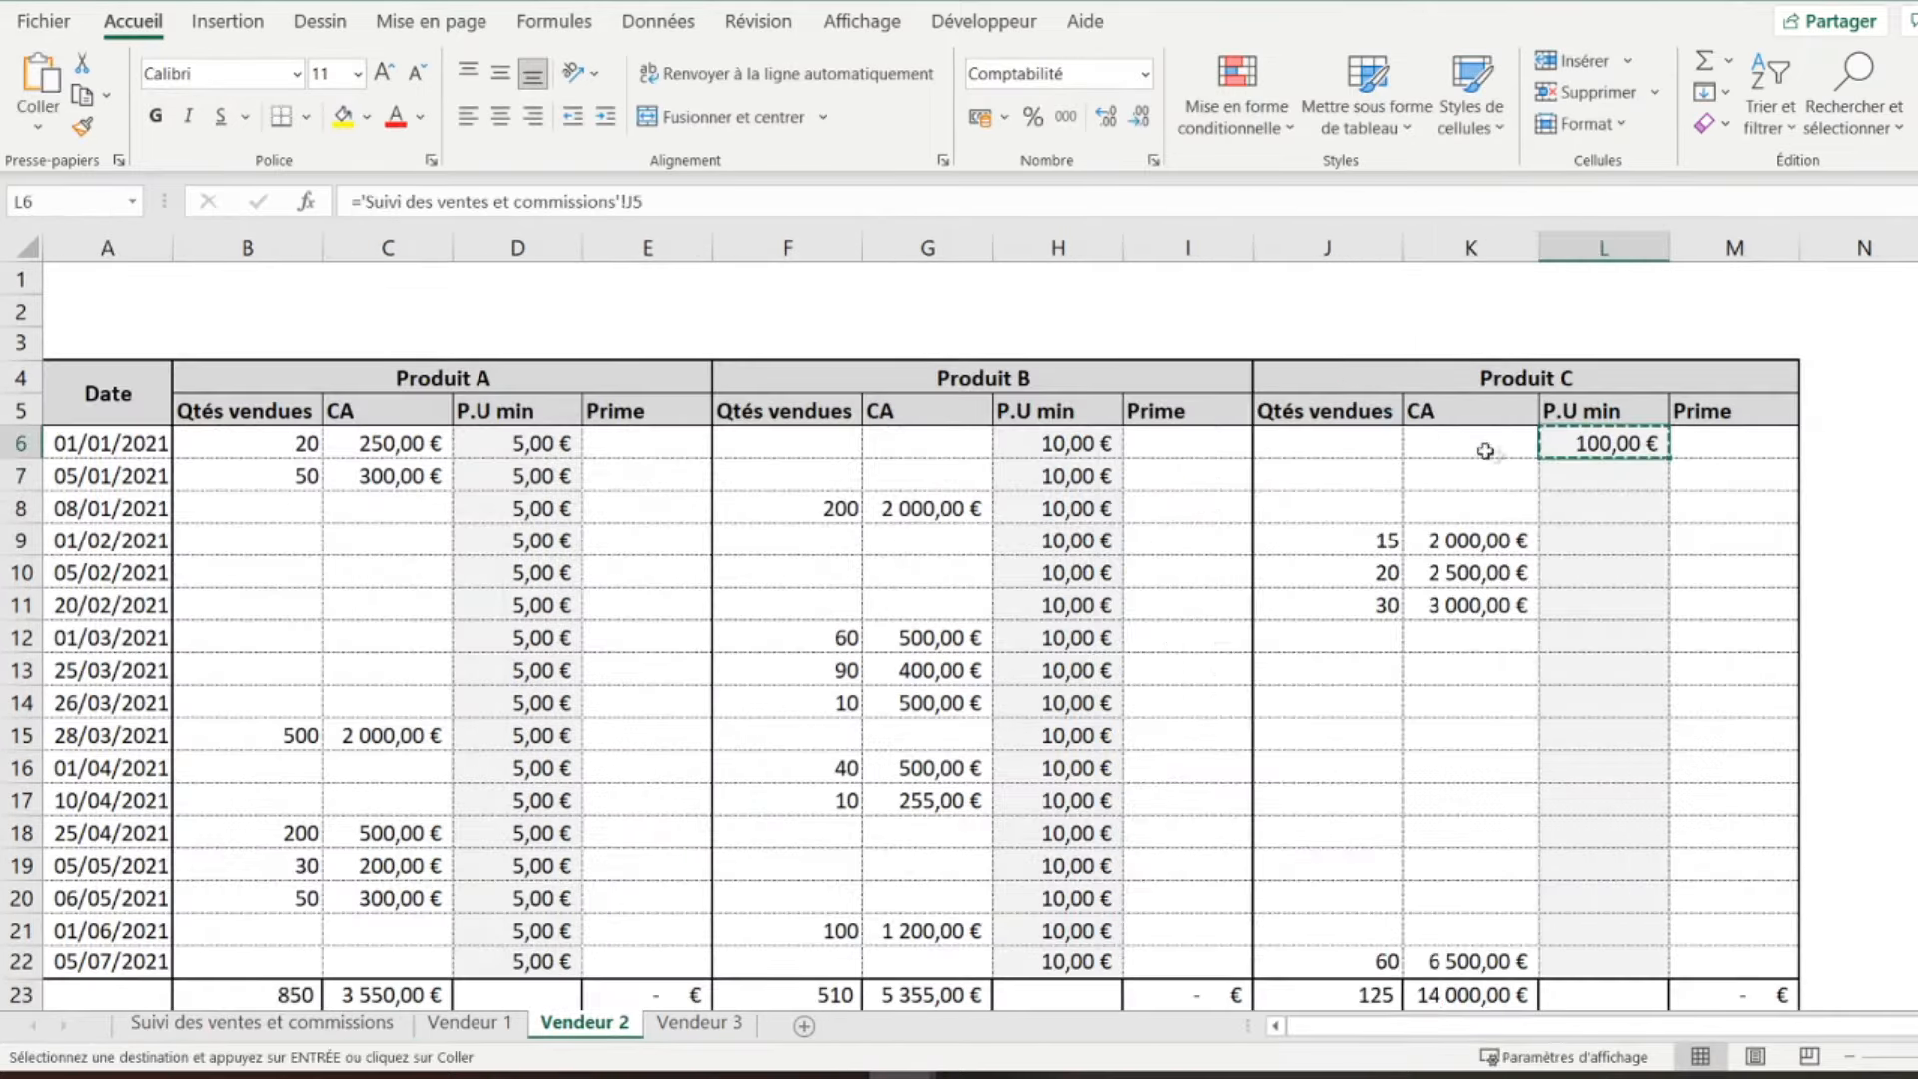
drag(1588, 475, 1598, 959)
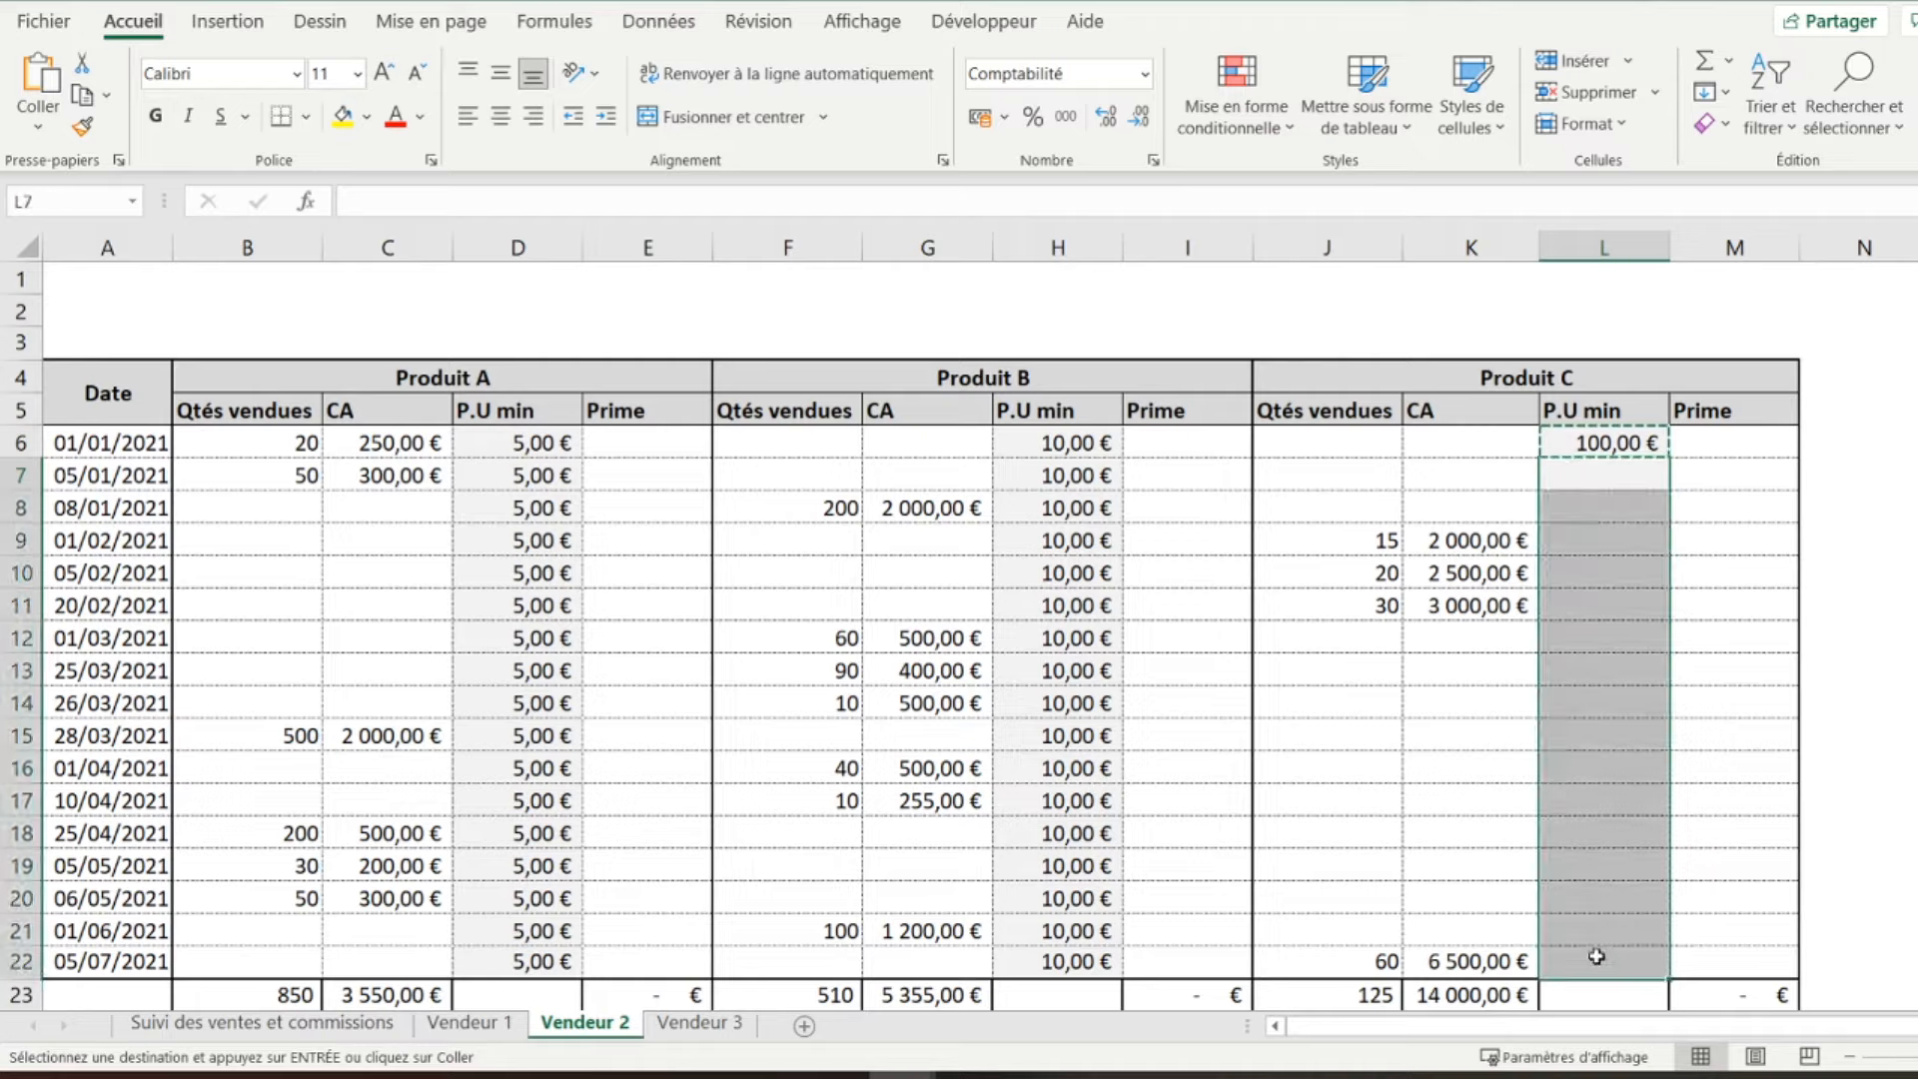
right_click(1597, 955)
click(1240, 324)
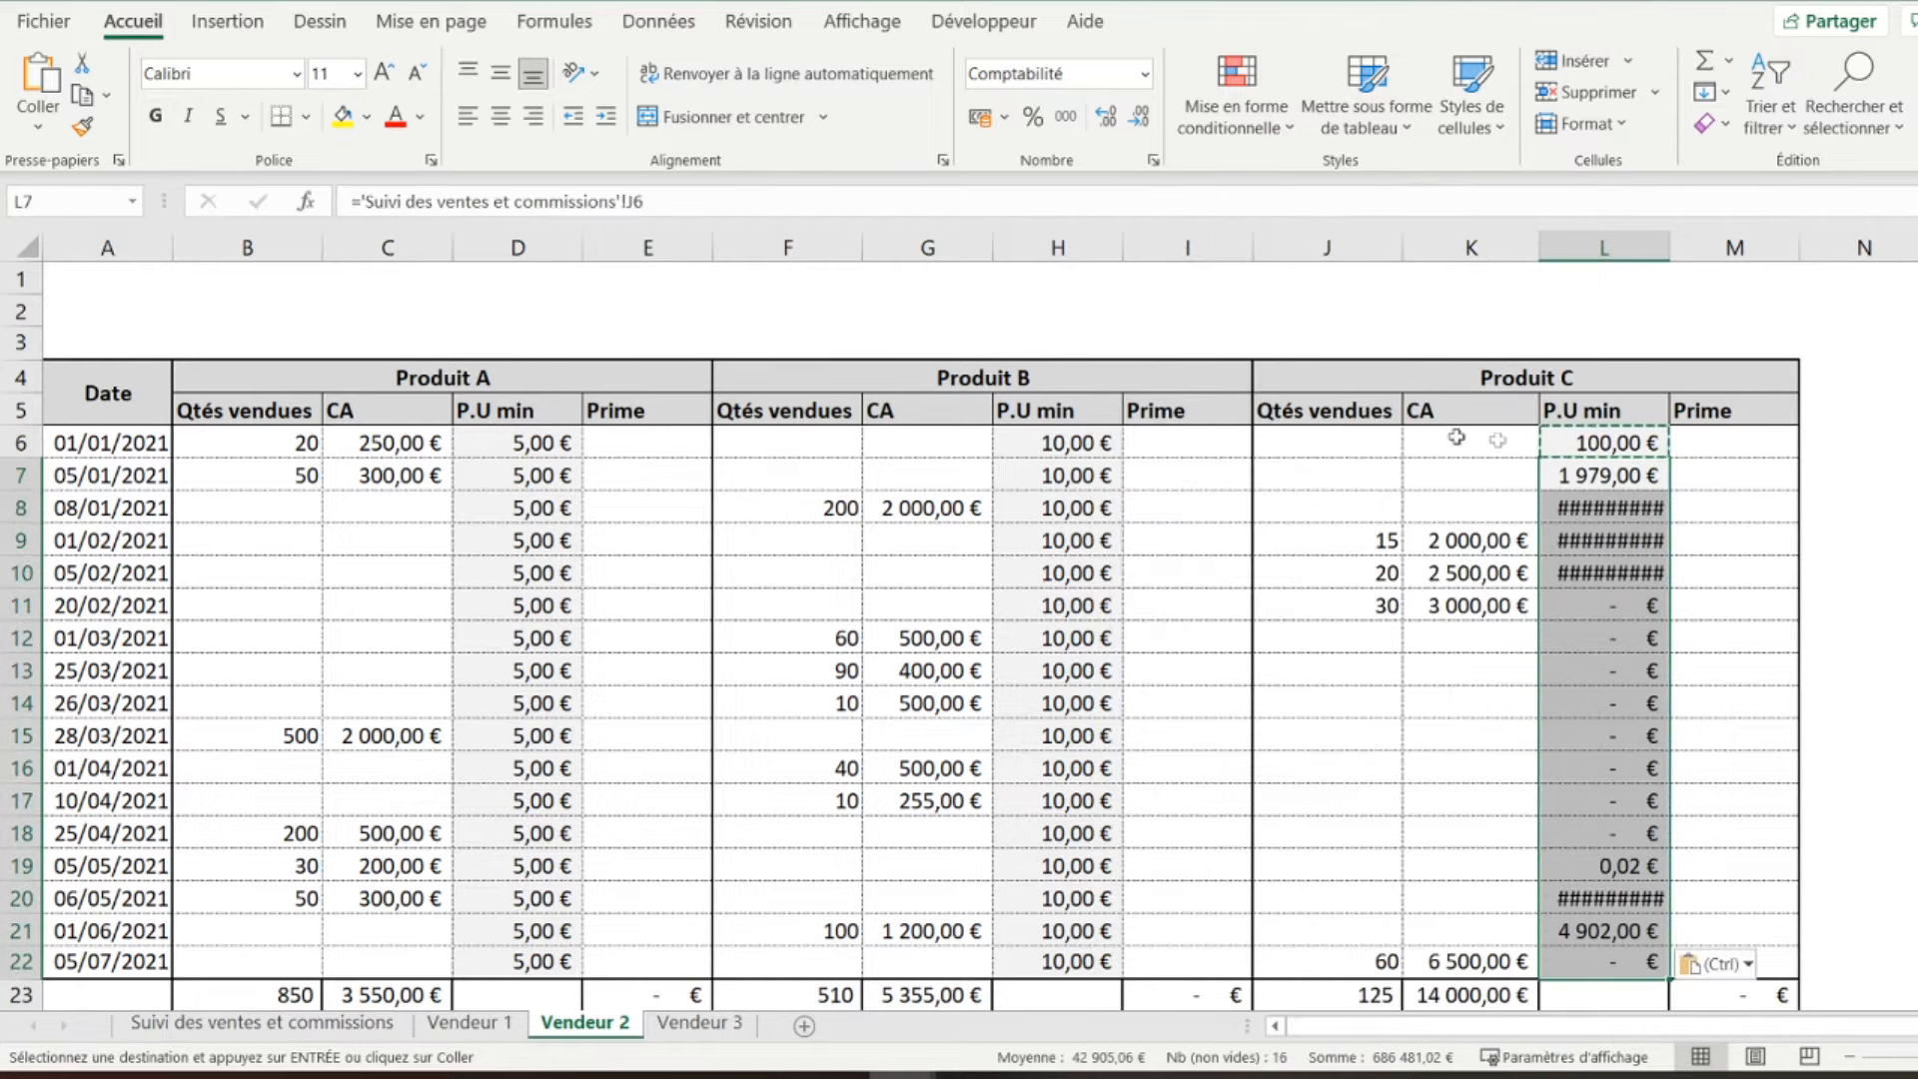
- Make the J5 reference in Vendeur 2's L6 absolute as $J$5 and copy the formula into L7:L22
key(Up)
double_click(635, 200)
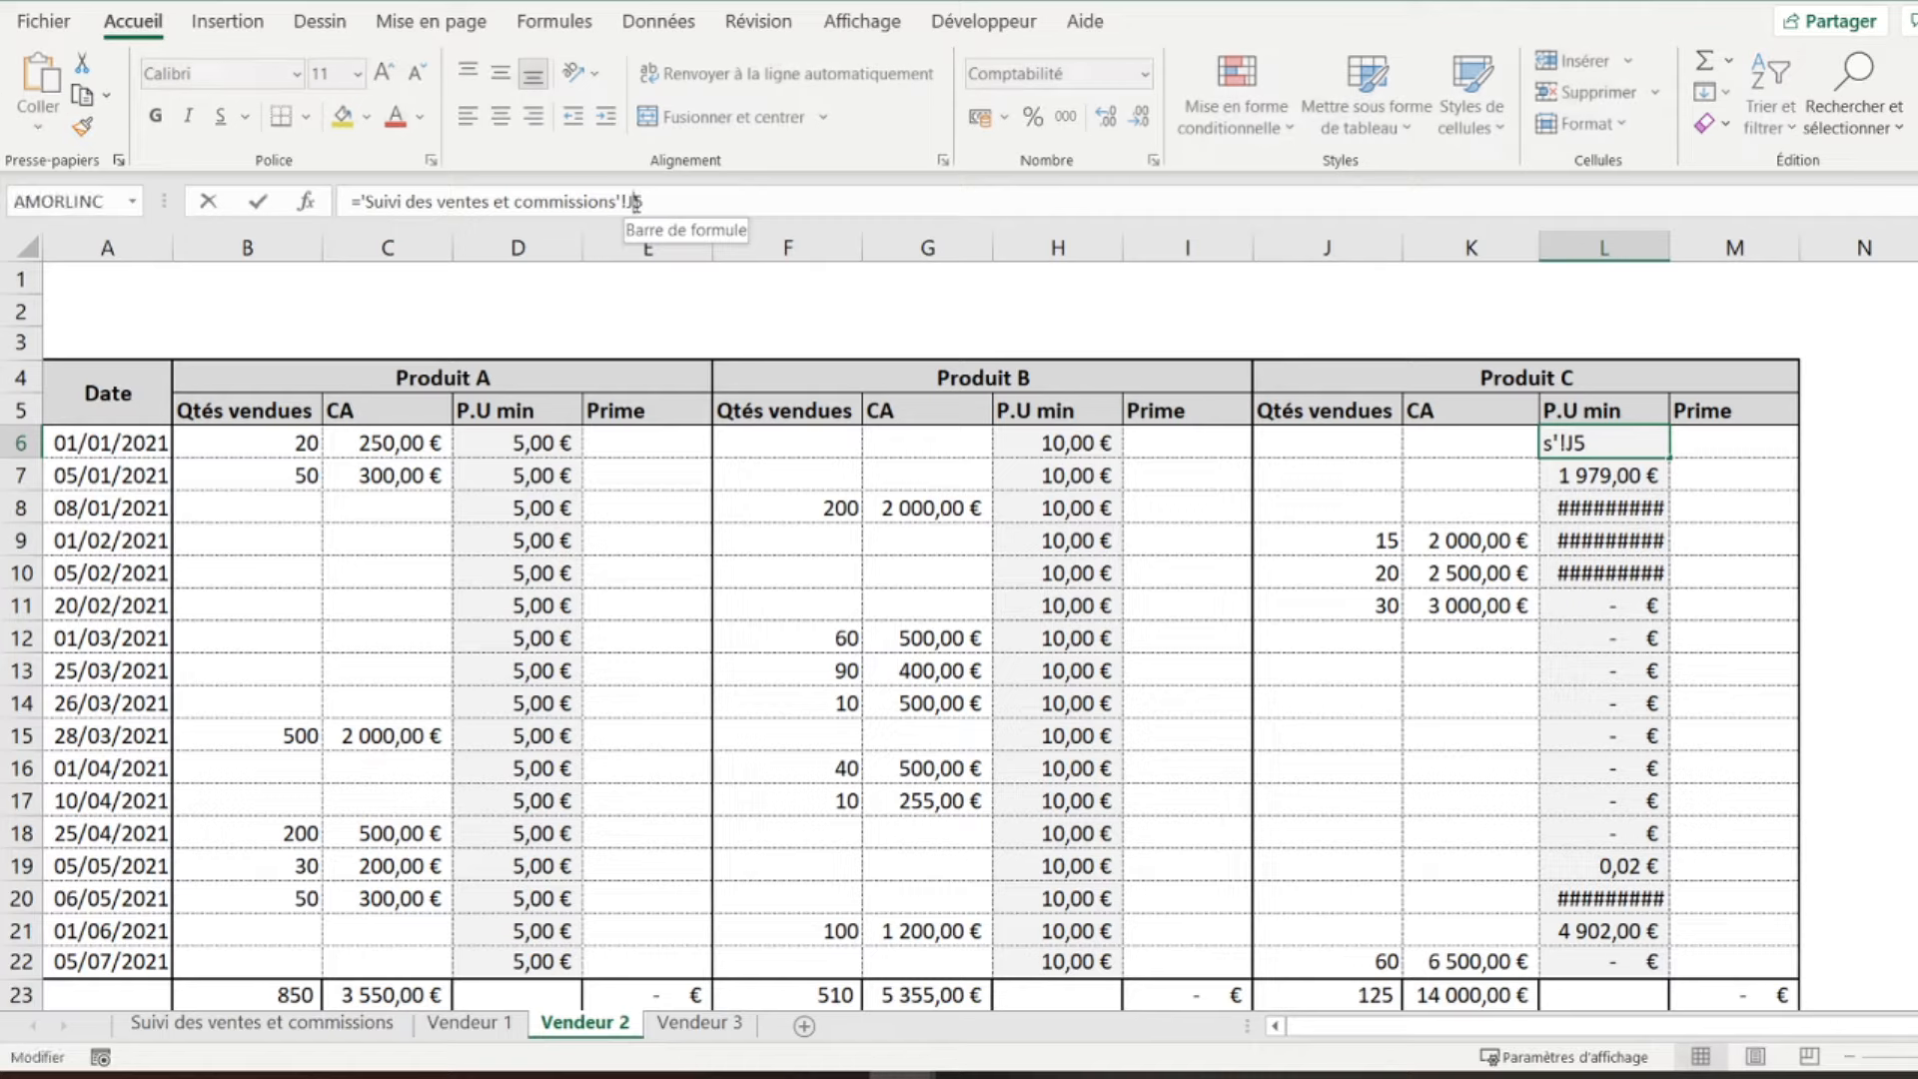
key(F4)
key(Return)
right_click(1598, 442)
click(1370, 364)
drag(1568, 475, 1570, 960)
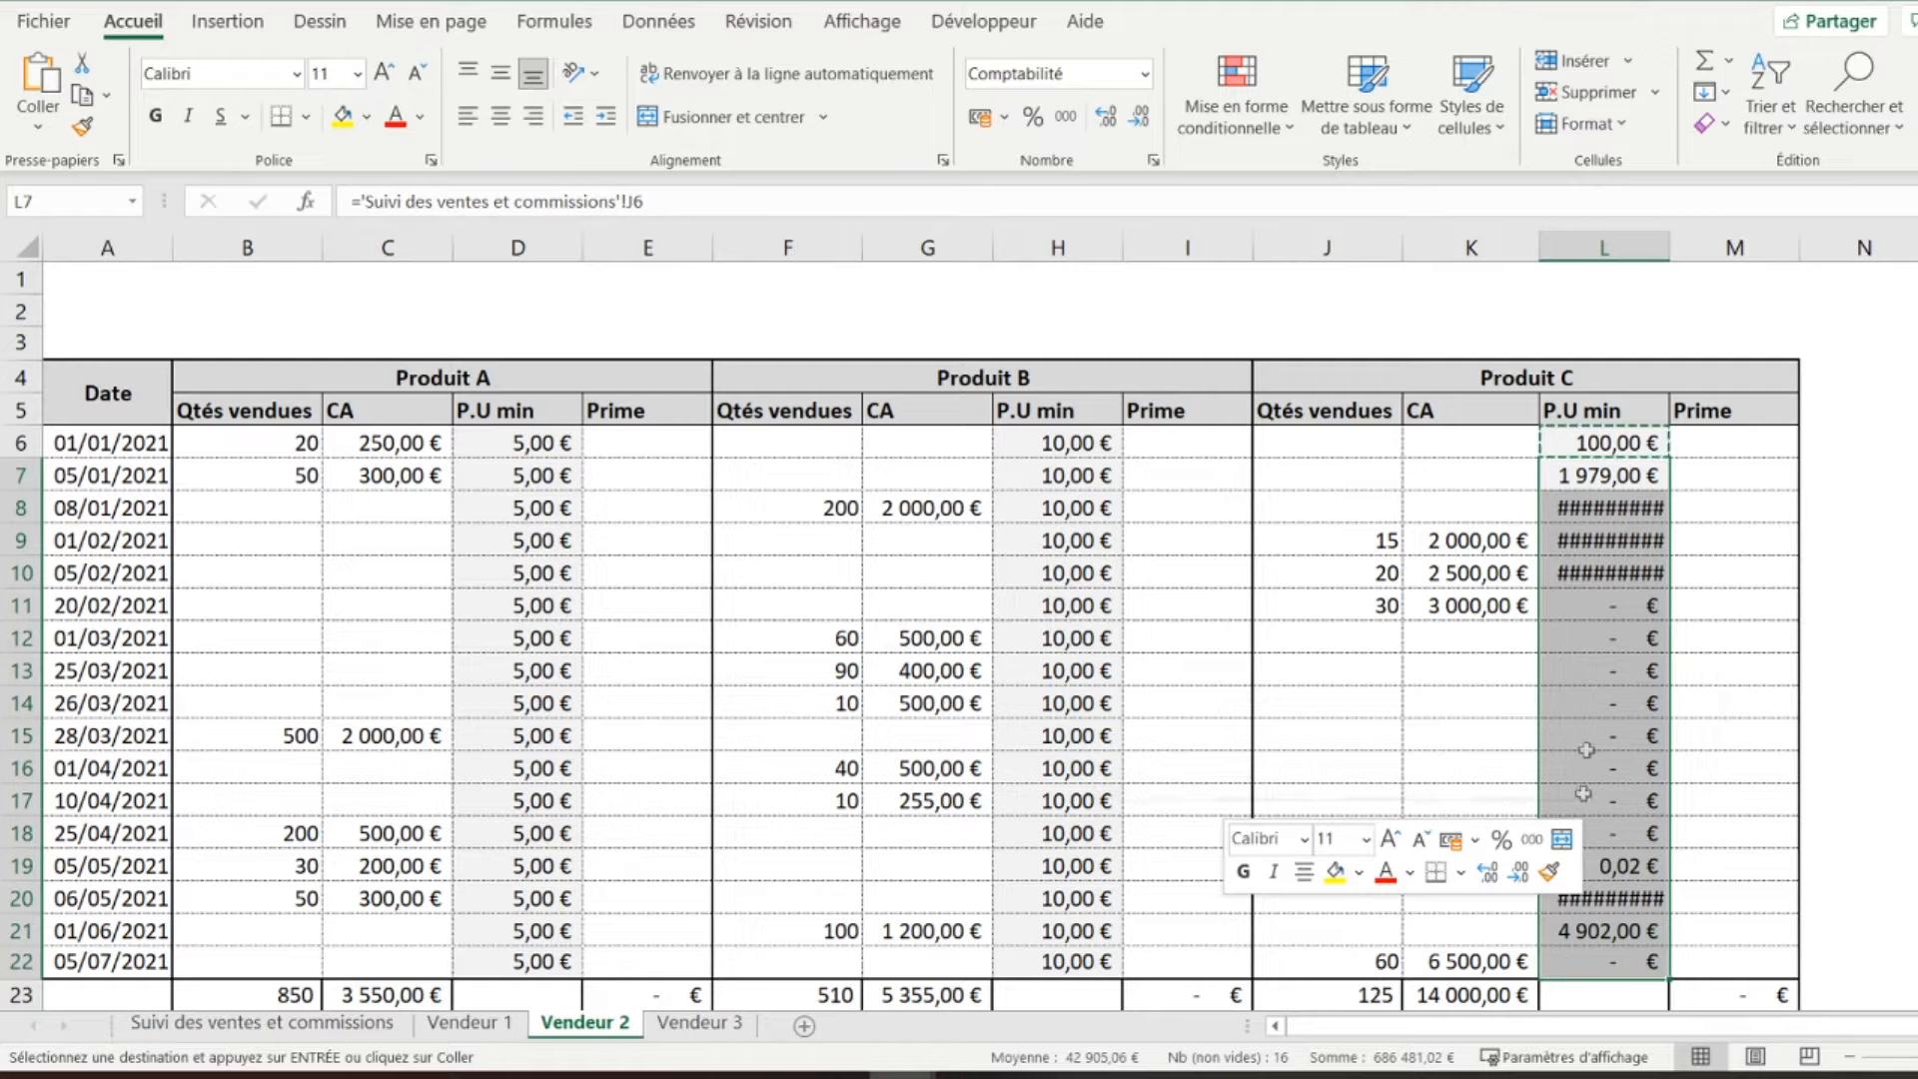
right_click(1582, 802)
click(1221, 172)
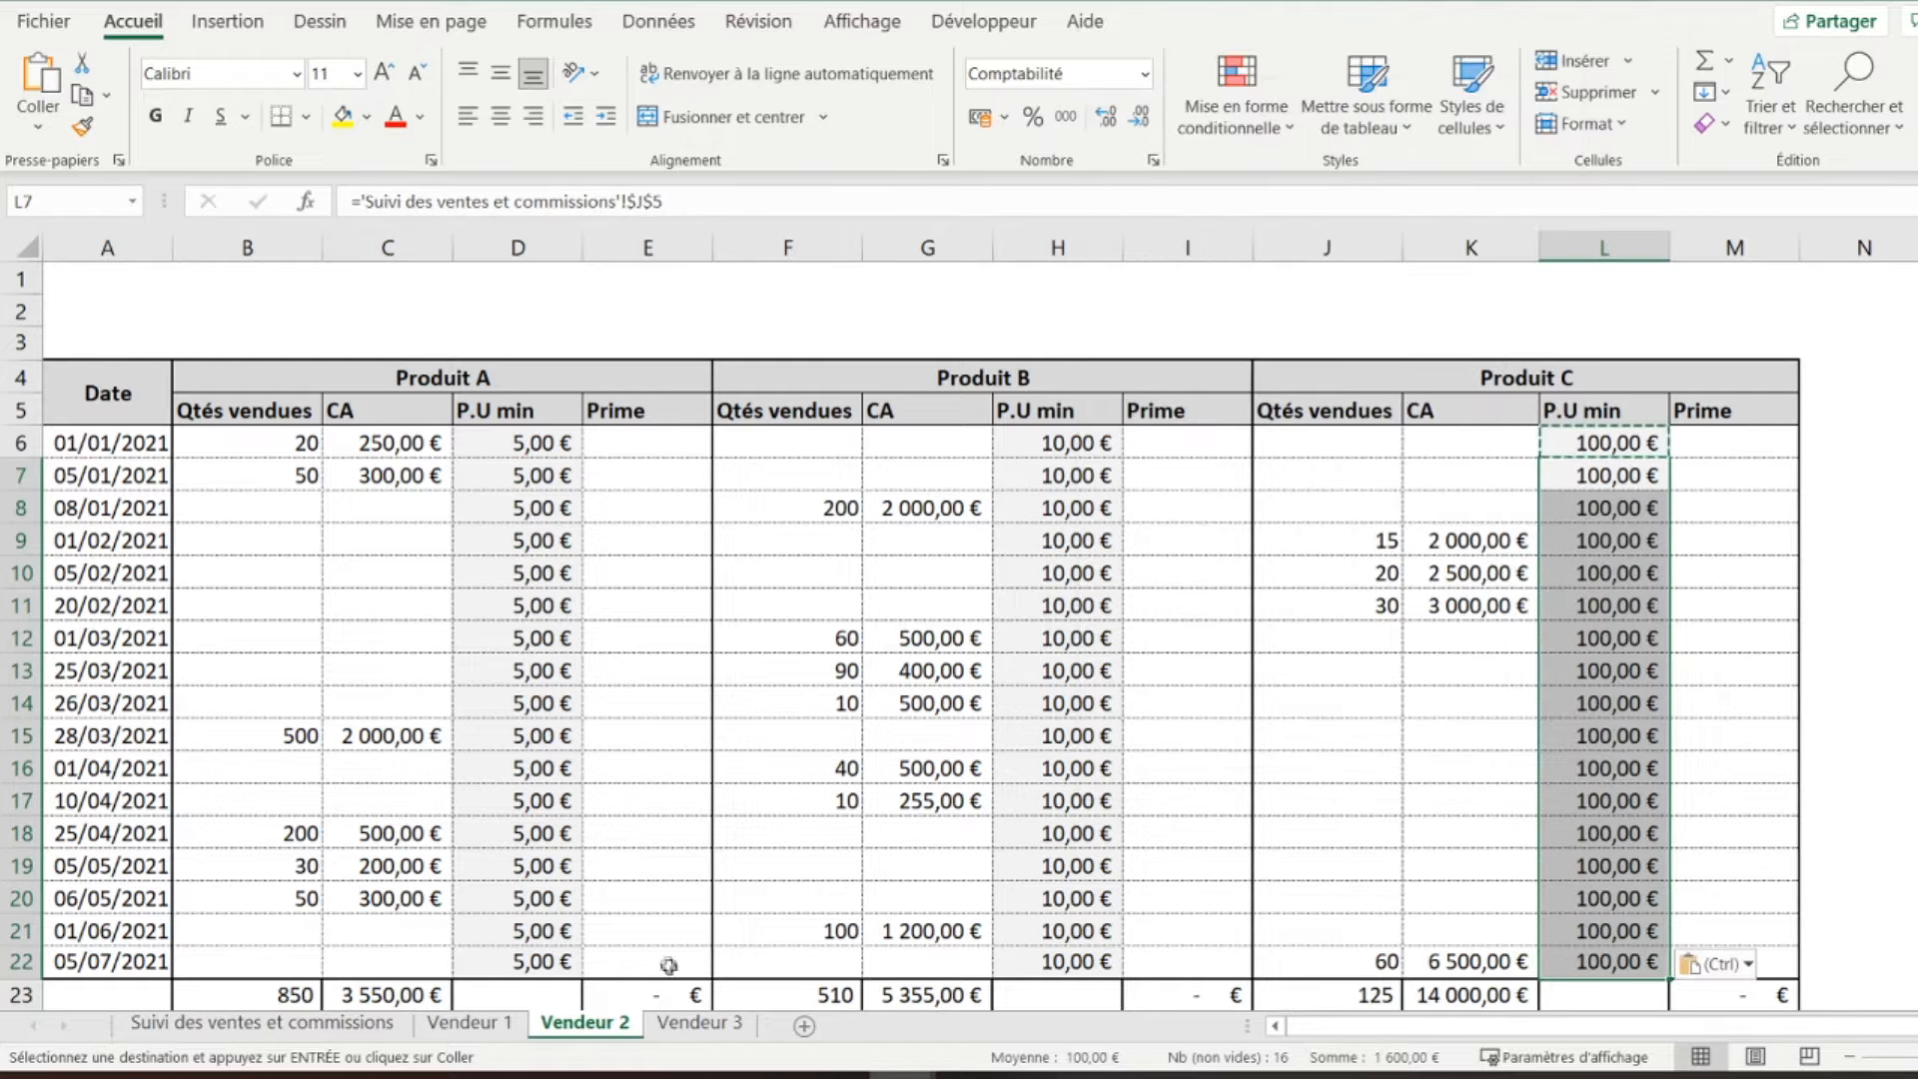
- On the Vendeur 3 sheet, link Produit A's first P.U min cell, D6, to D5 of the Suivi des ventes et commissions sheet
click(699, 1021)
scroll(610, 572, up, 2)
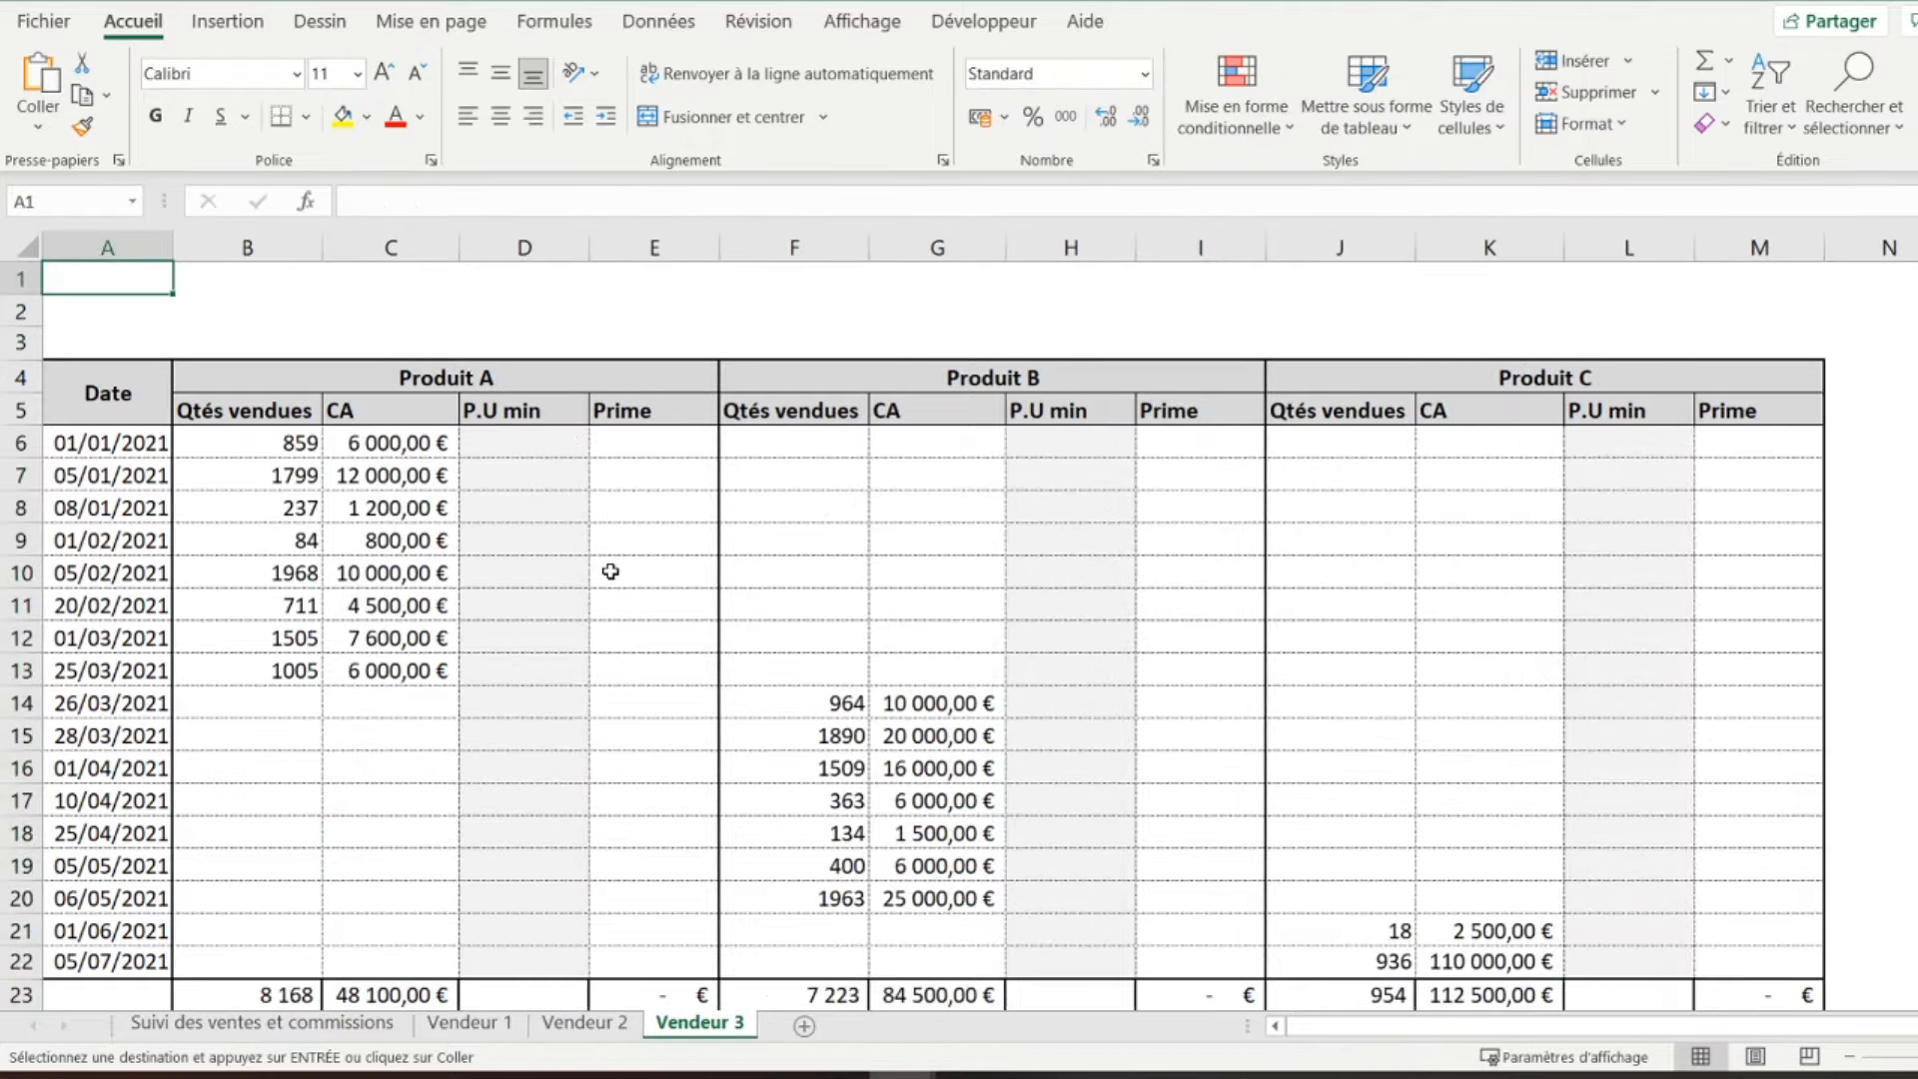
click(533, 444)
text(=)
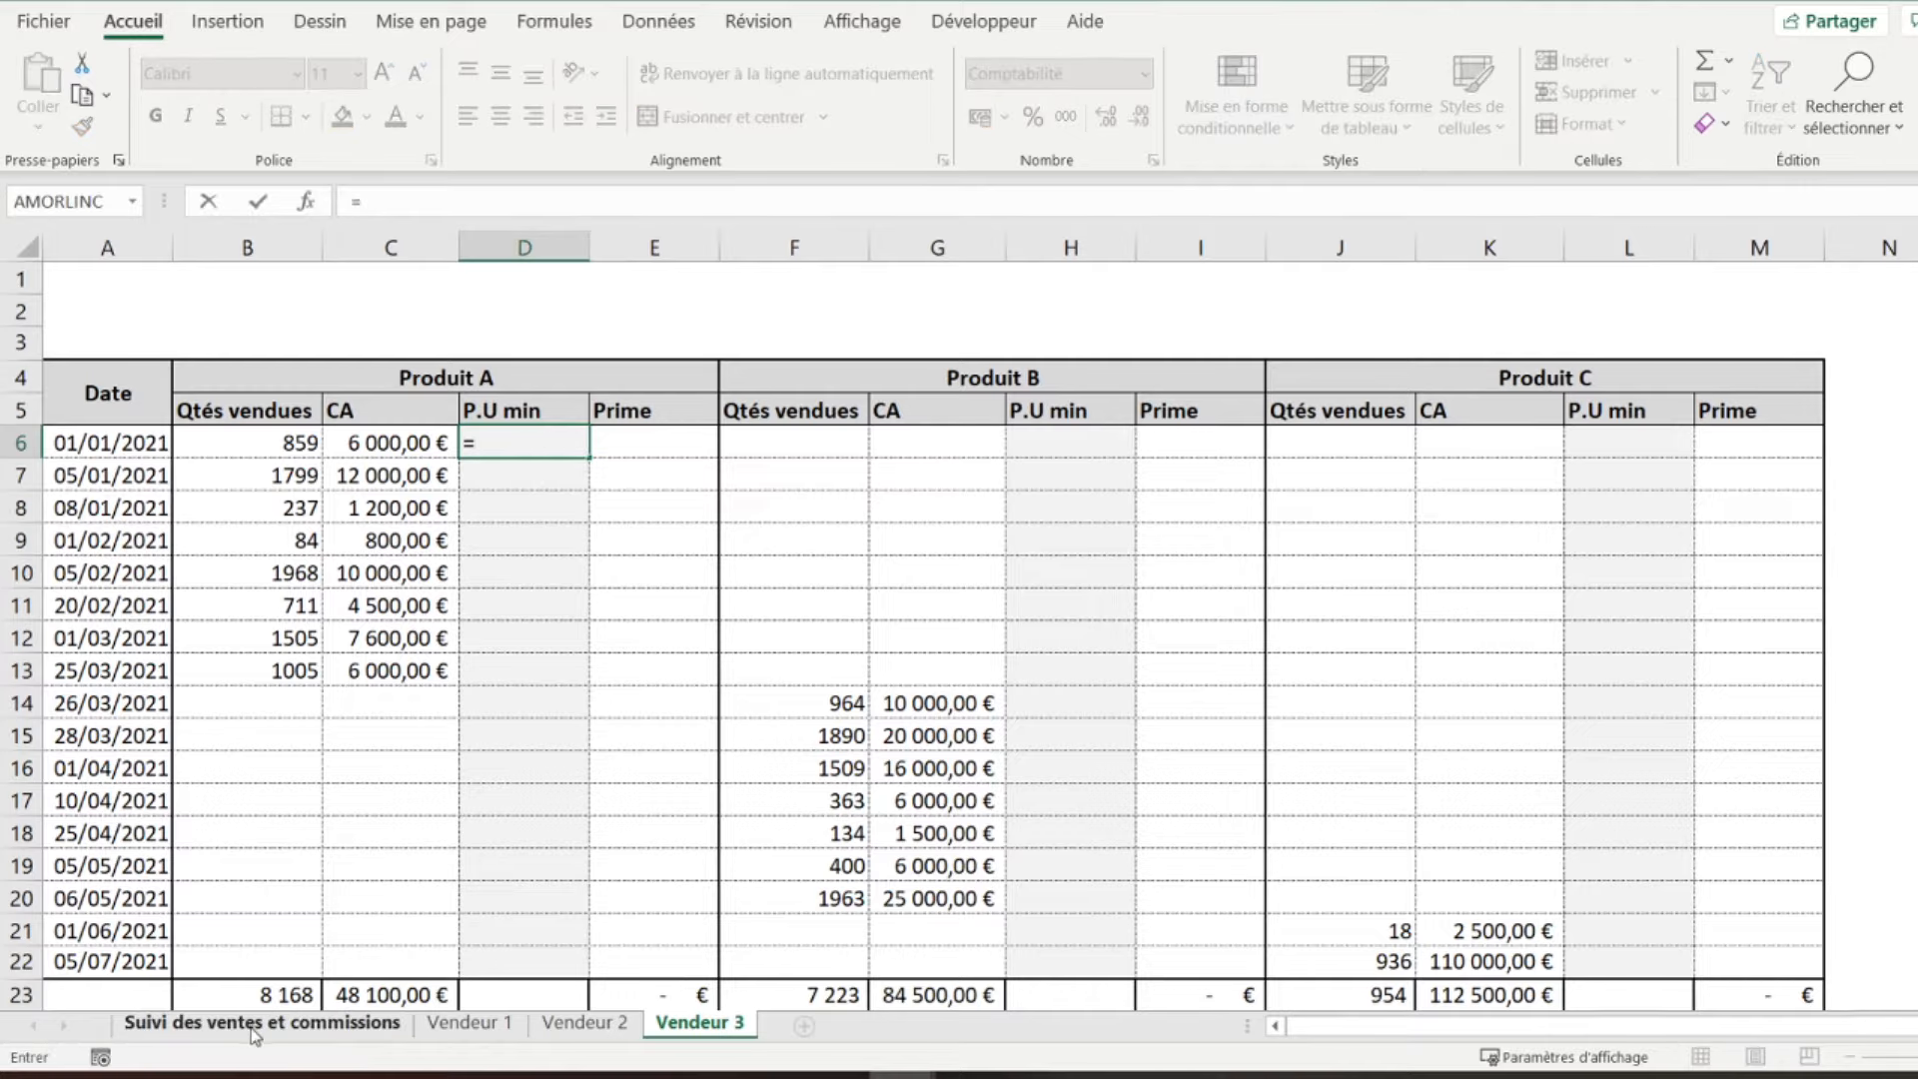
click(258, 1021)
click(405, 432)
key(Return)
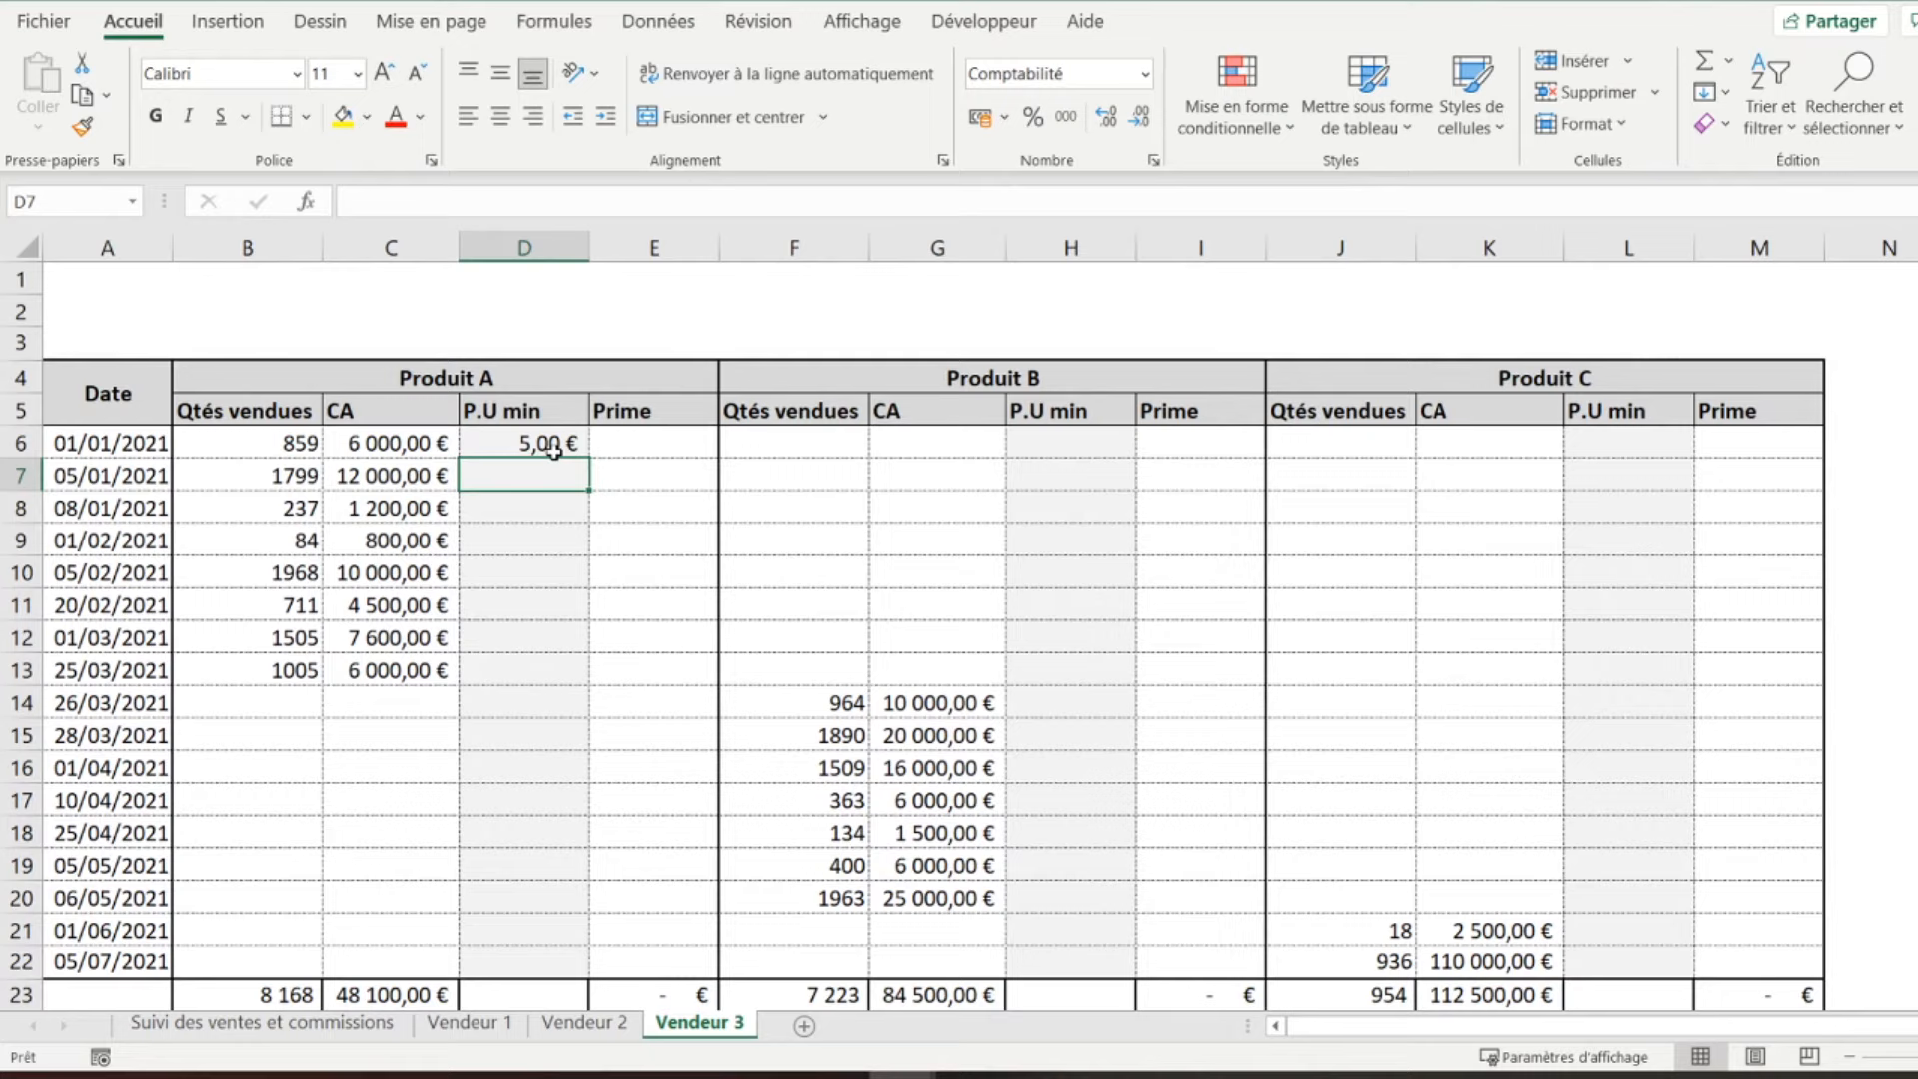
- Make the D5 reference in Vendeur 3's D6 absolute as $D$5 and copy the formula into D7:D22
click(554, 446)
click(641, 200)
key(F4)
key(Return)
right_click(557, 443)
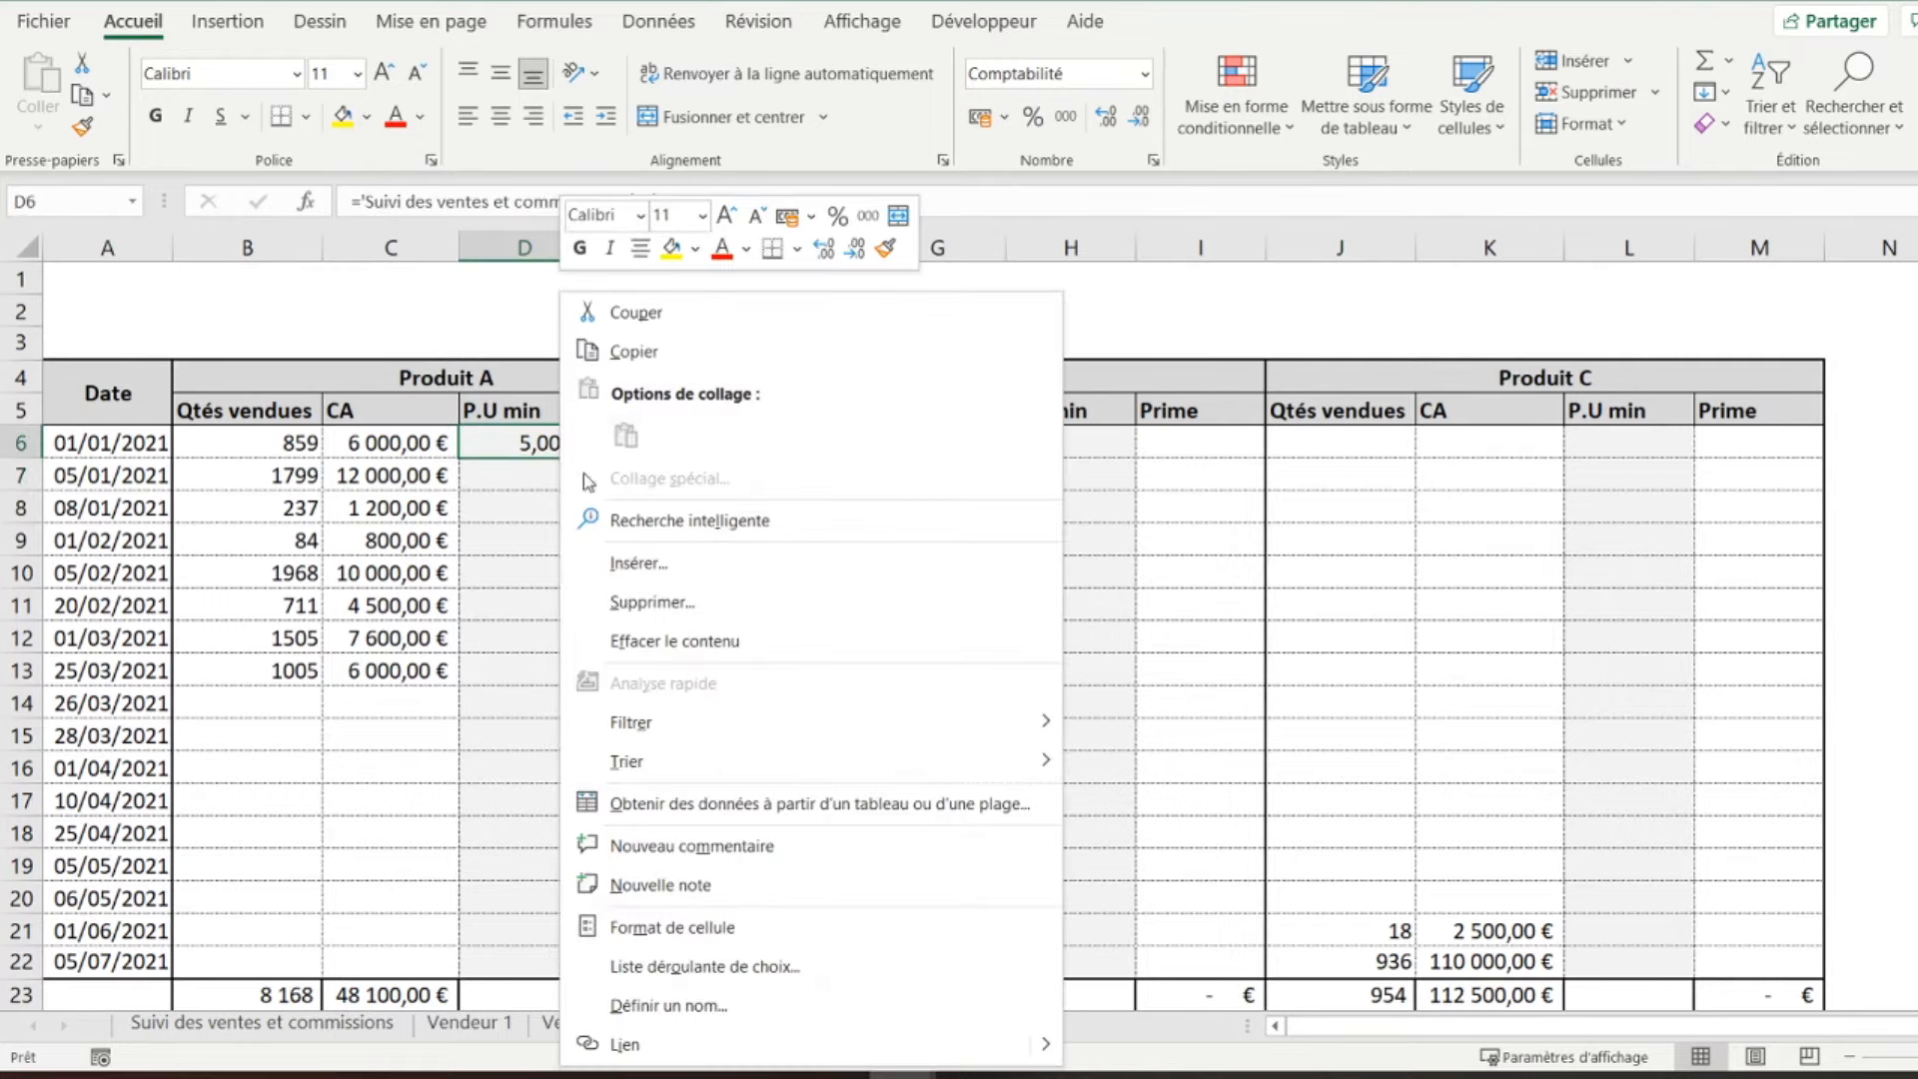
click(633, 350)
drag(527, 475, 547, 956)
right_click(548, 956)
click(692, 326)
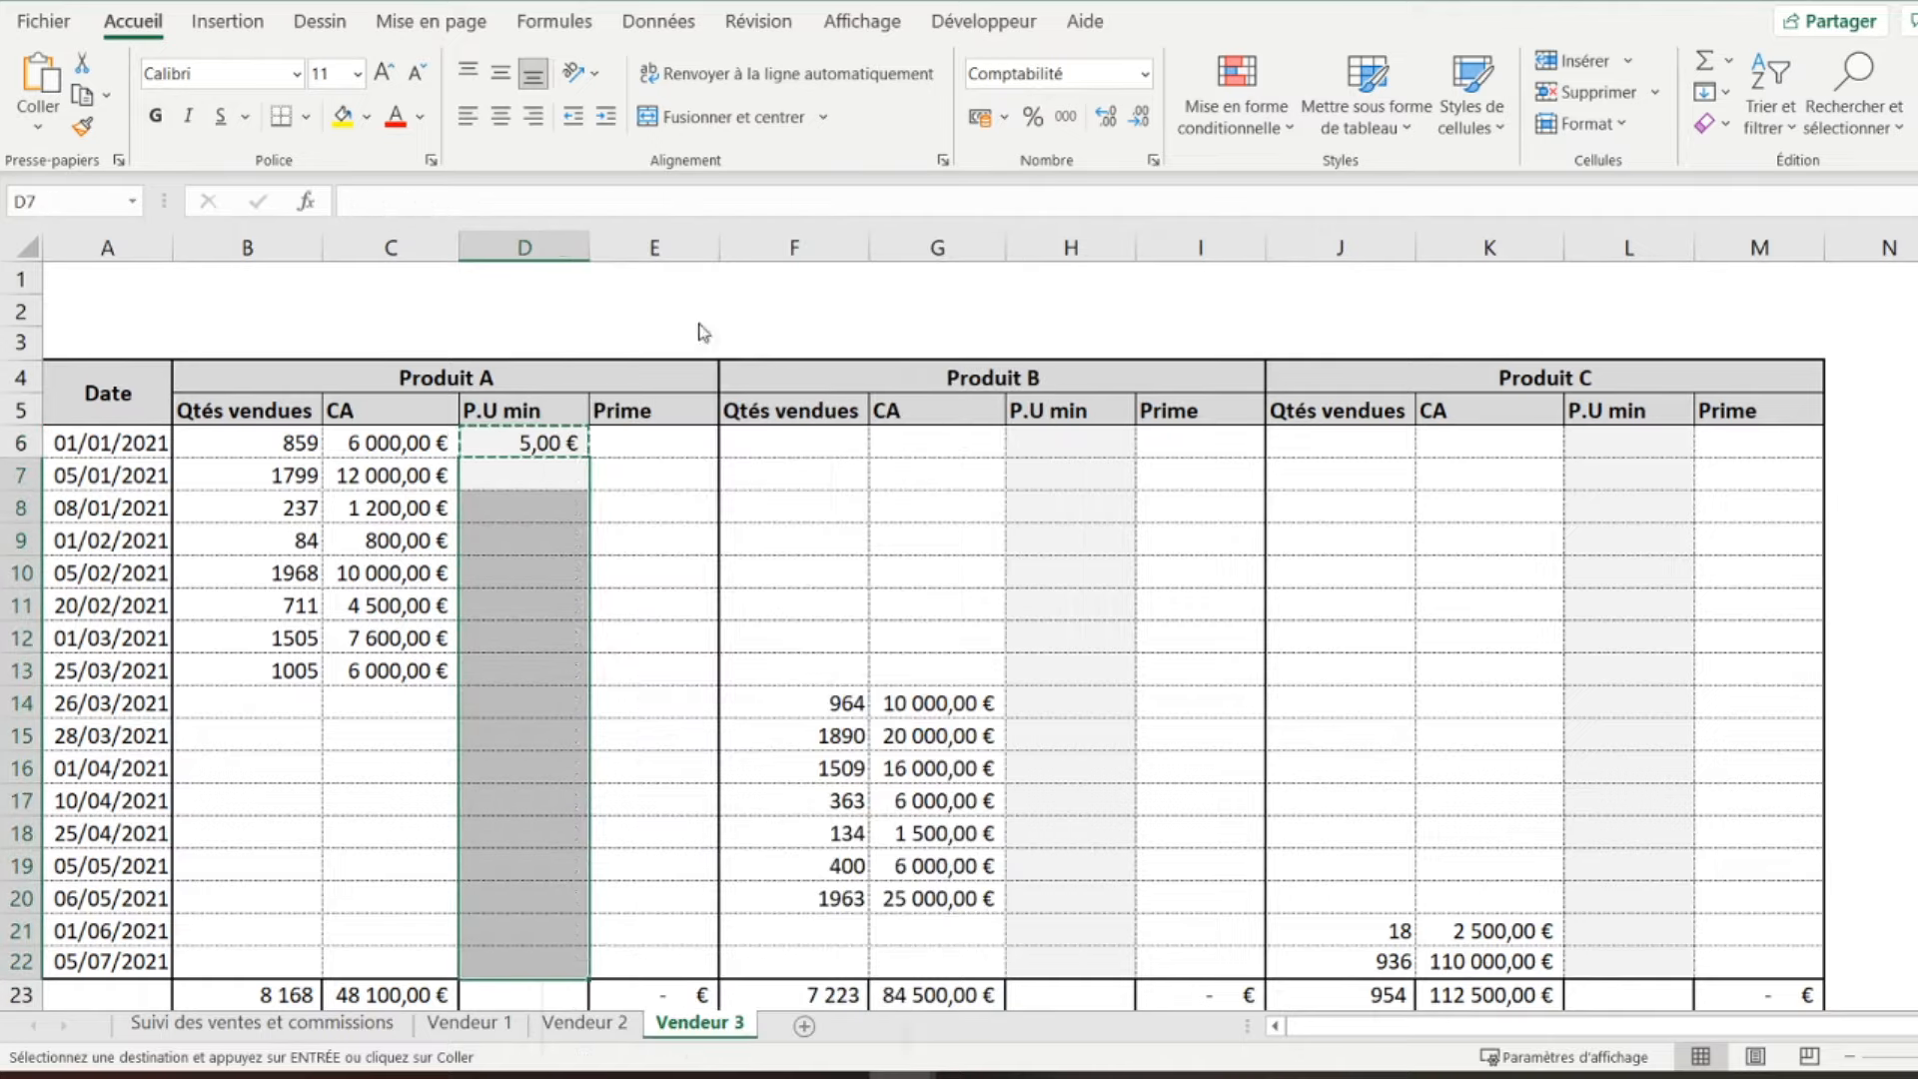
- On the Vendeur 3 sheet, link Produit B's first P.U min cell, H6, to G5 of the Suivi des ventes et commissions sheet
click(1036, 446)
text(=)
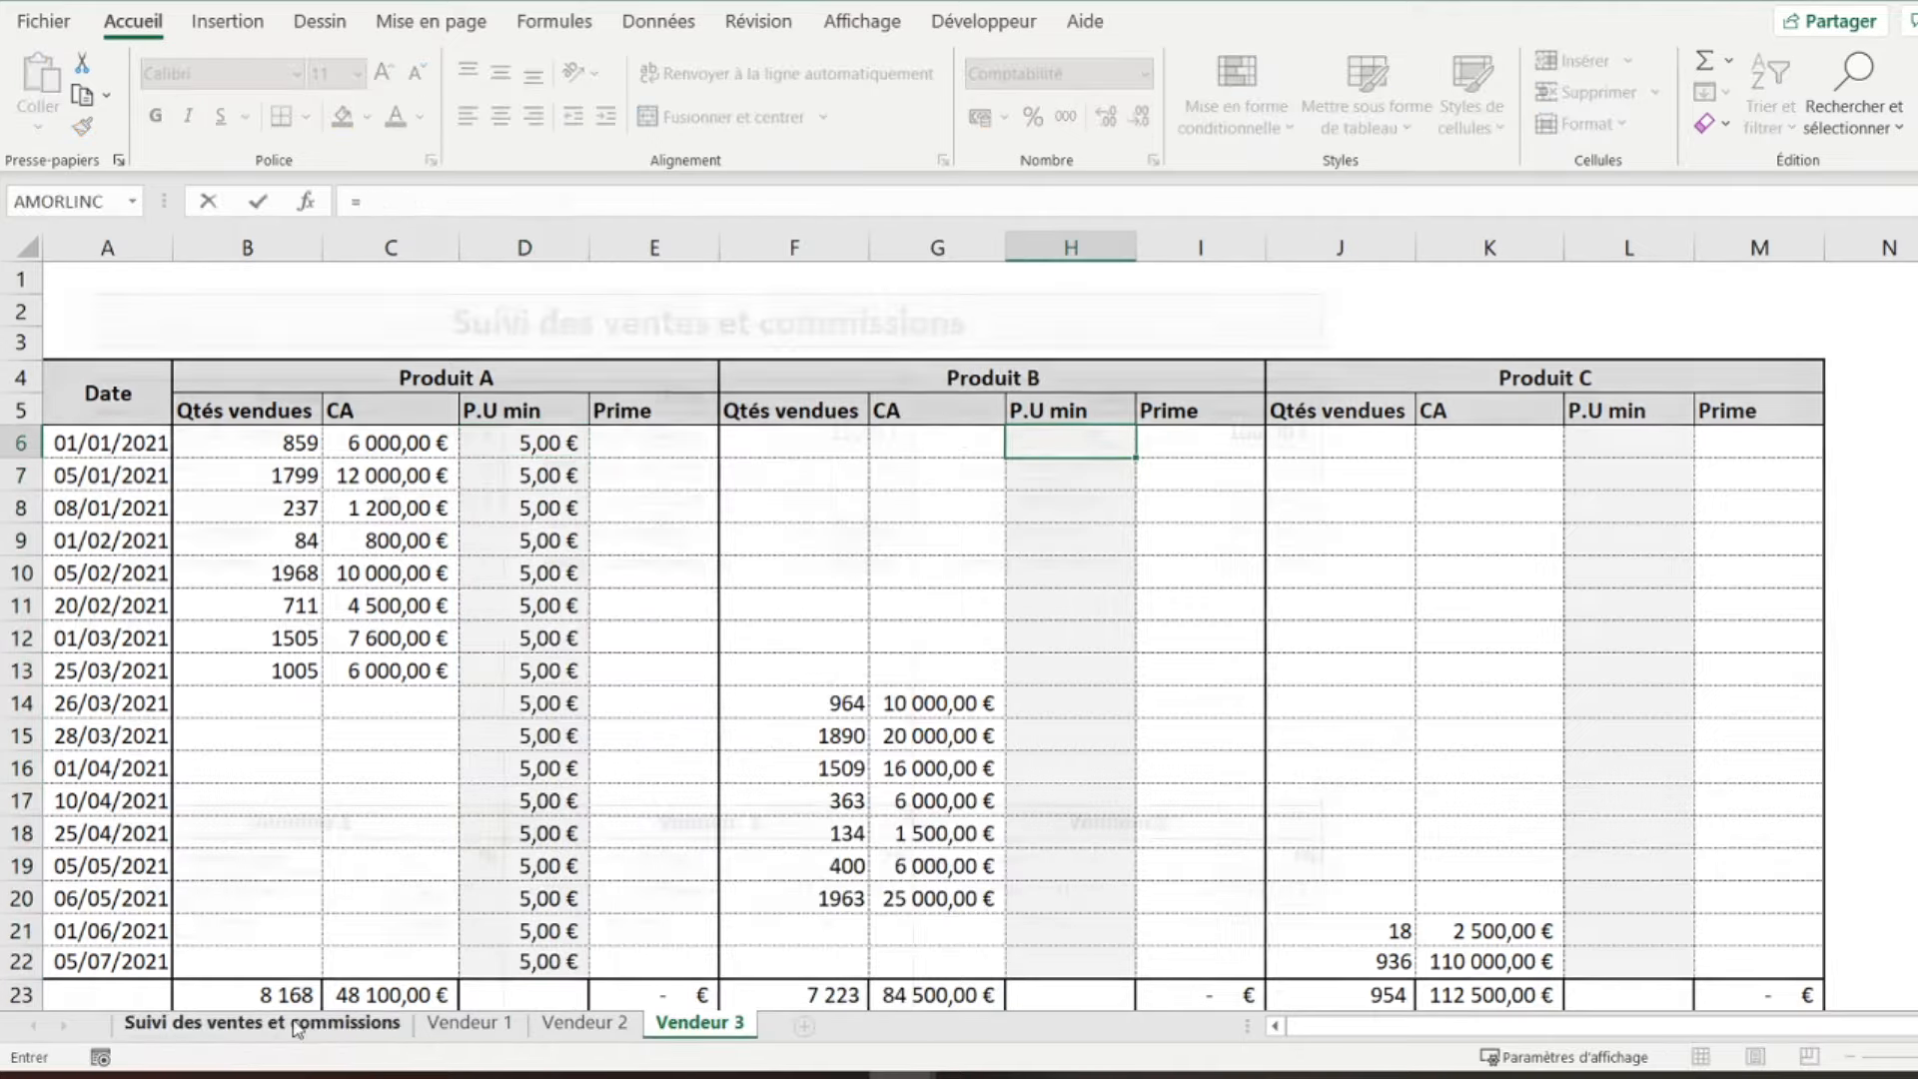
click(297, 1026)
click(813, 432)
key(Return)
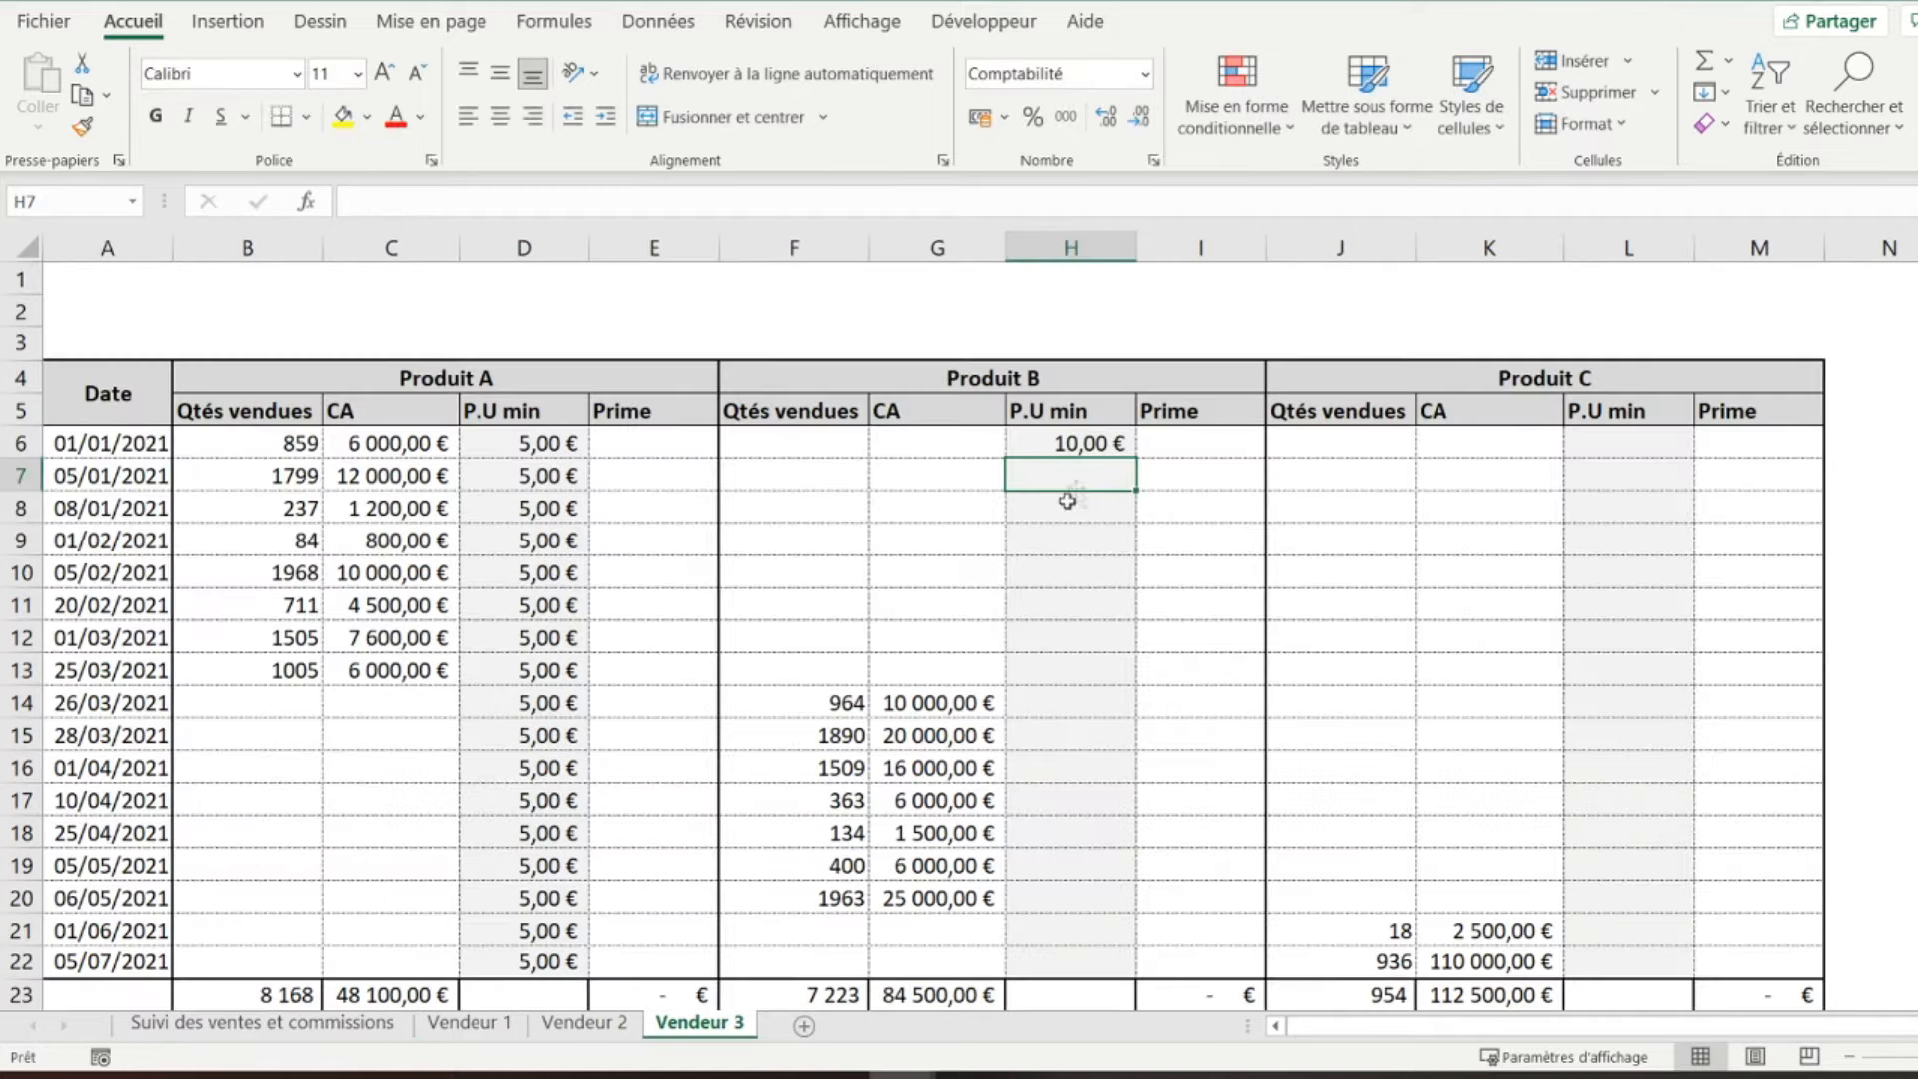
- Make the G5 reference in Vendeur 3's H6 absolute as $G$5 and copy the formula into H7:H22
click(1076, 446)
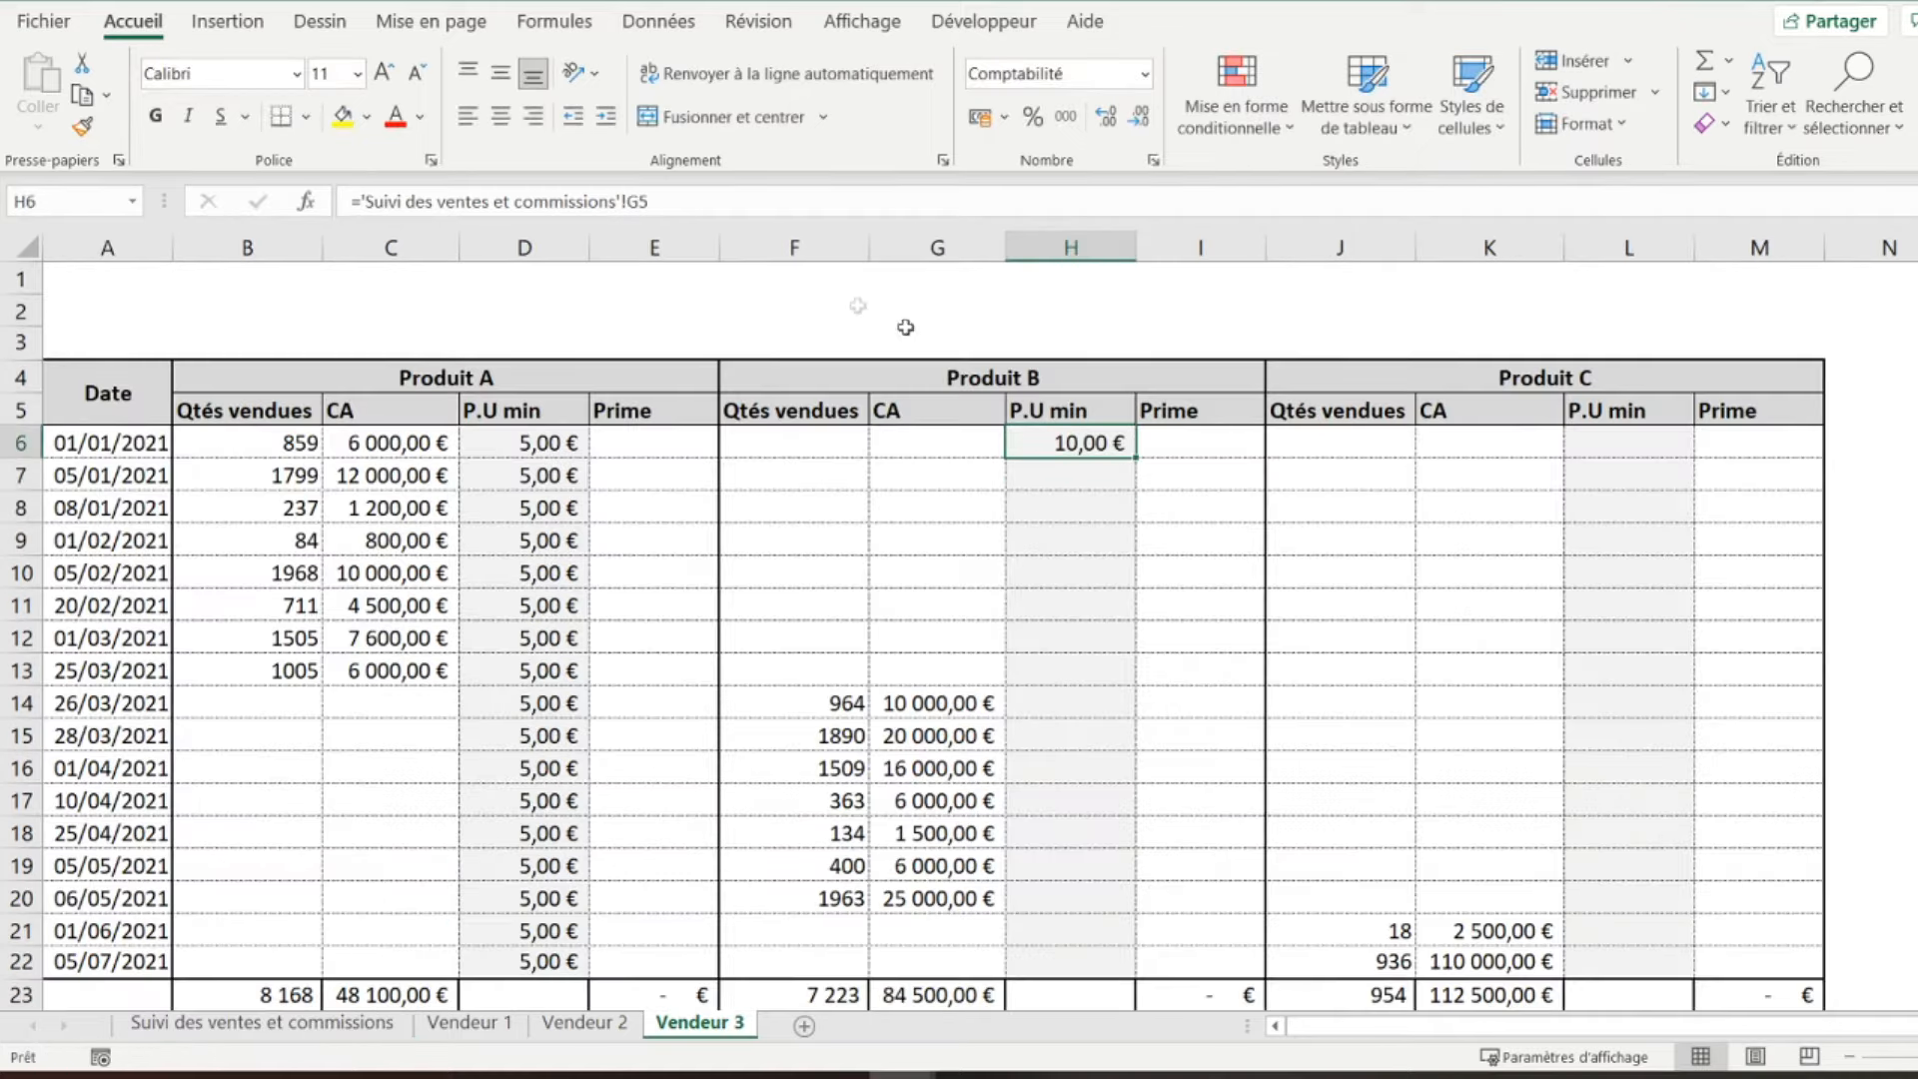
click(640, 202)
key(F4)
key(Return)
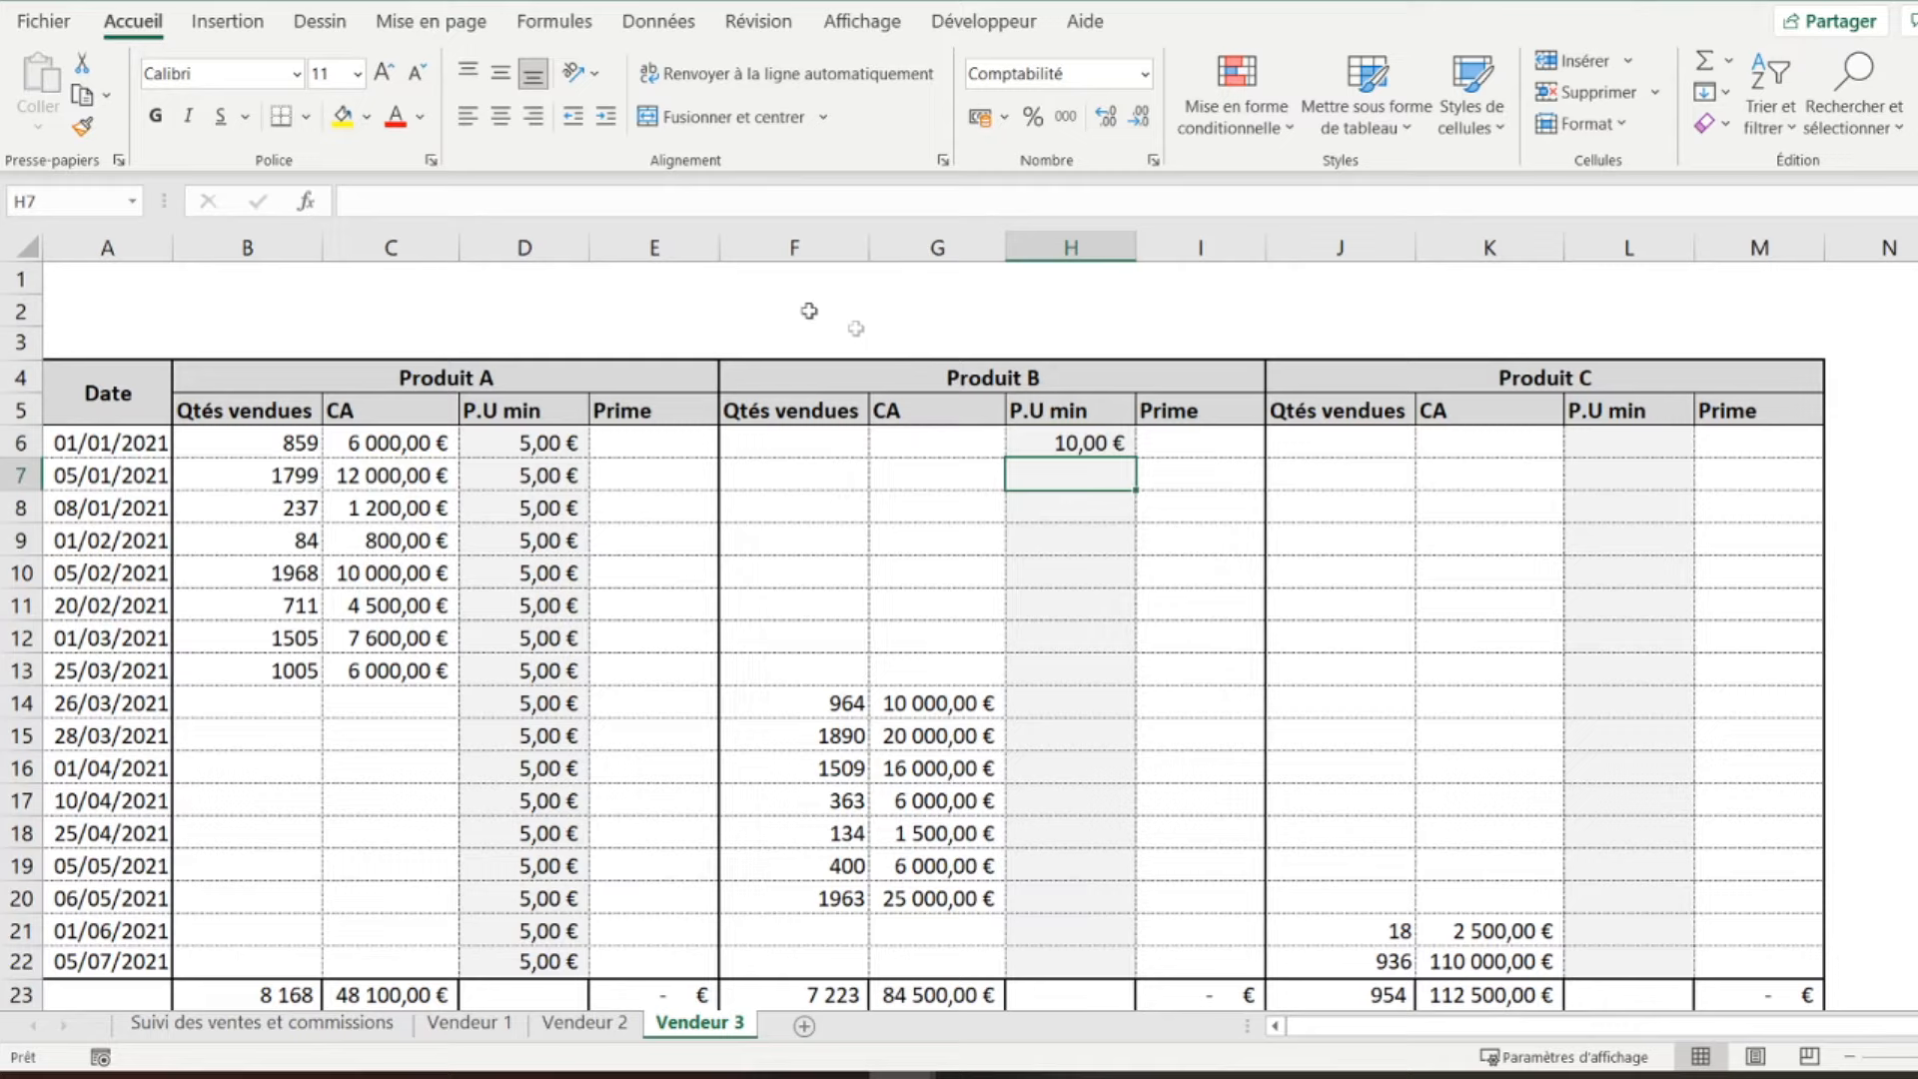
right_click(1091, 442)
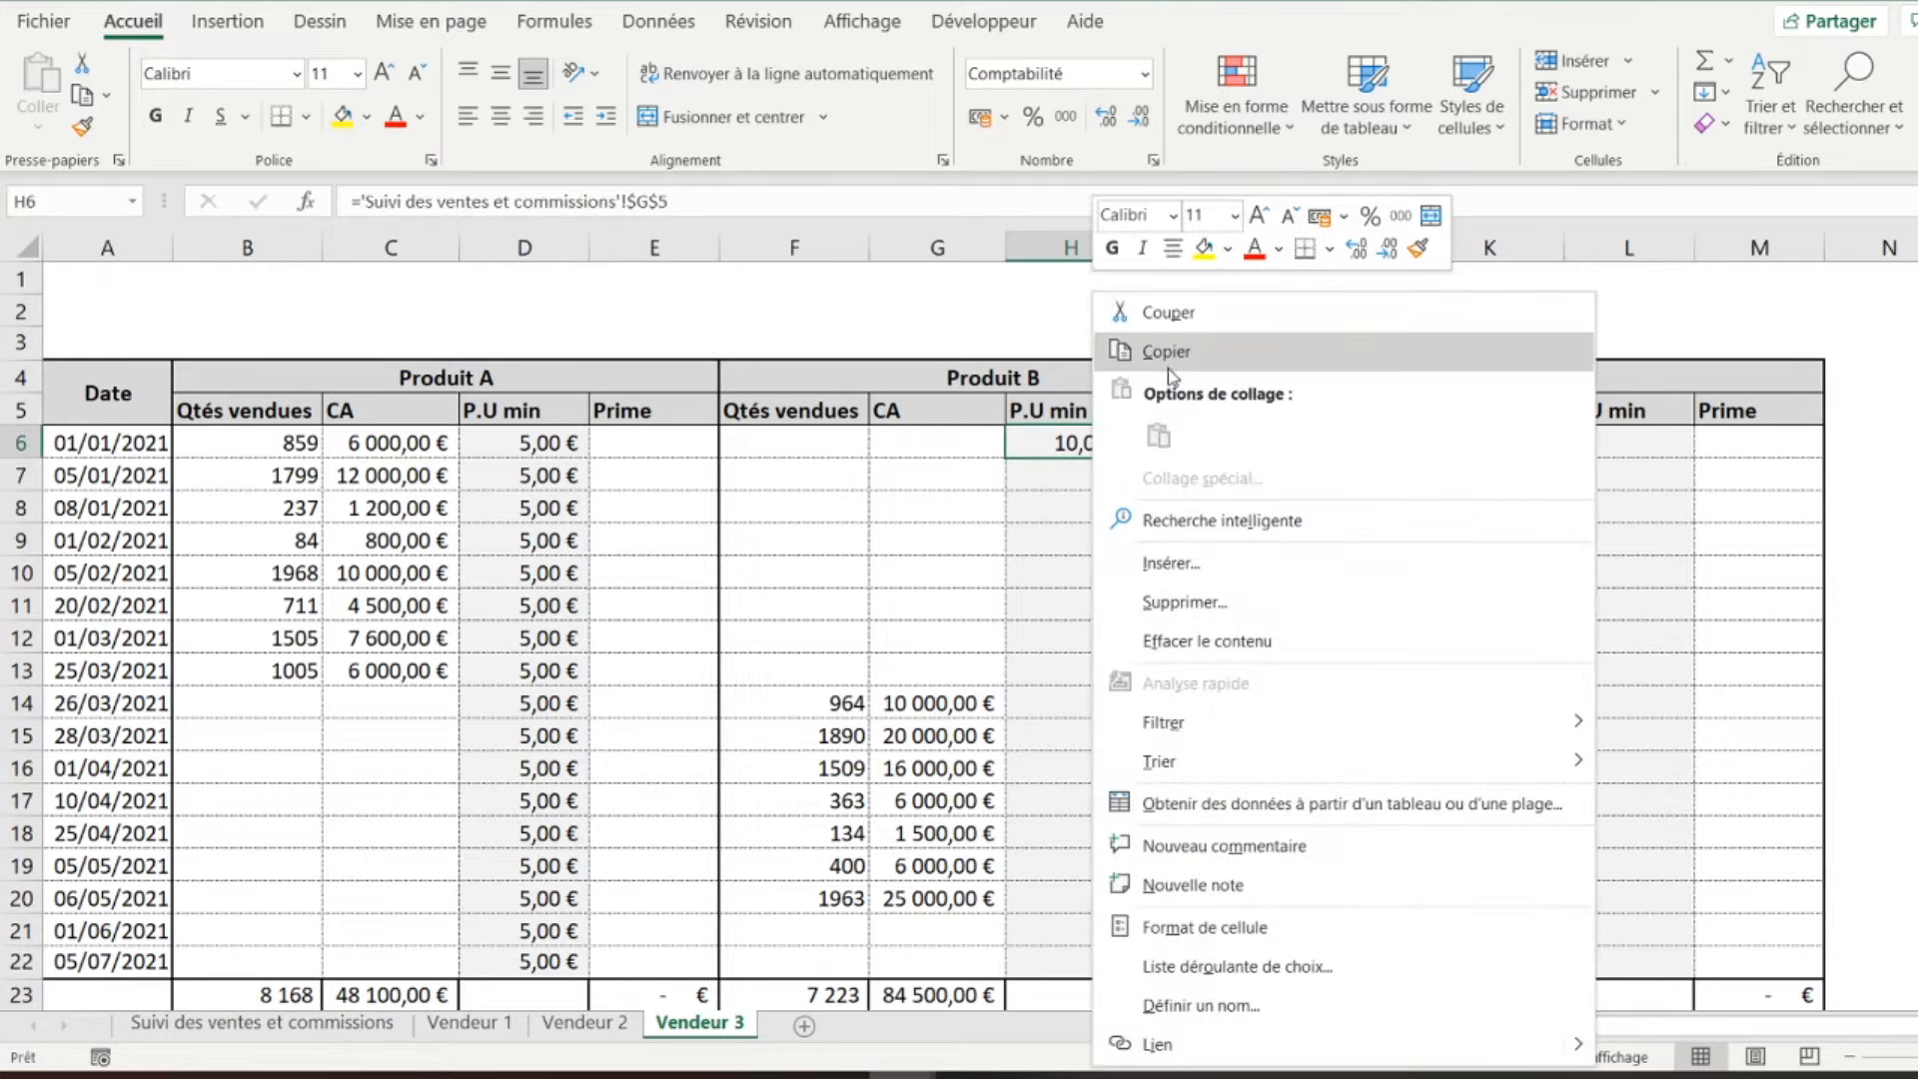
click(1159, 229)
drag(1089, 474, 1057, 961)
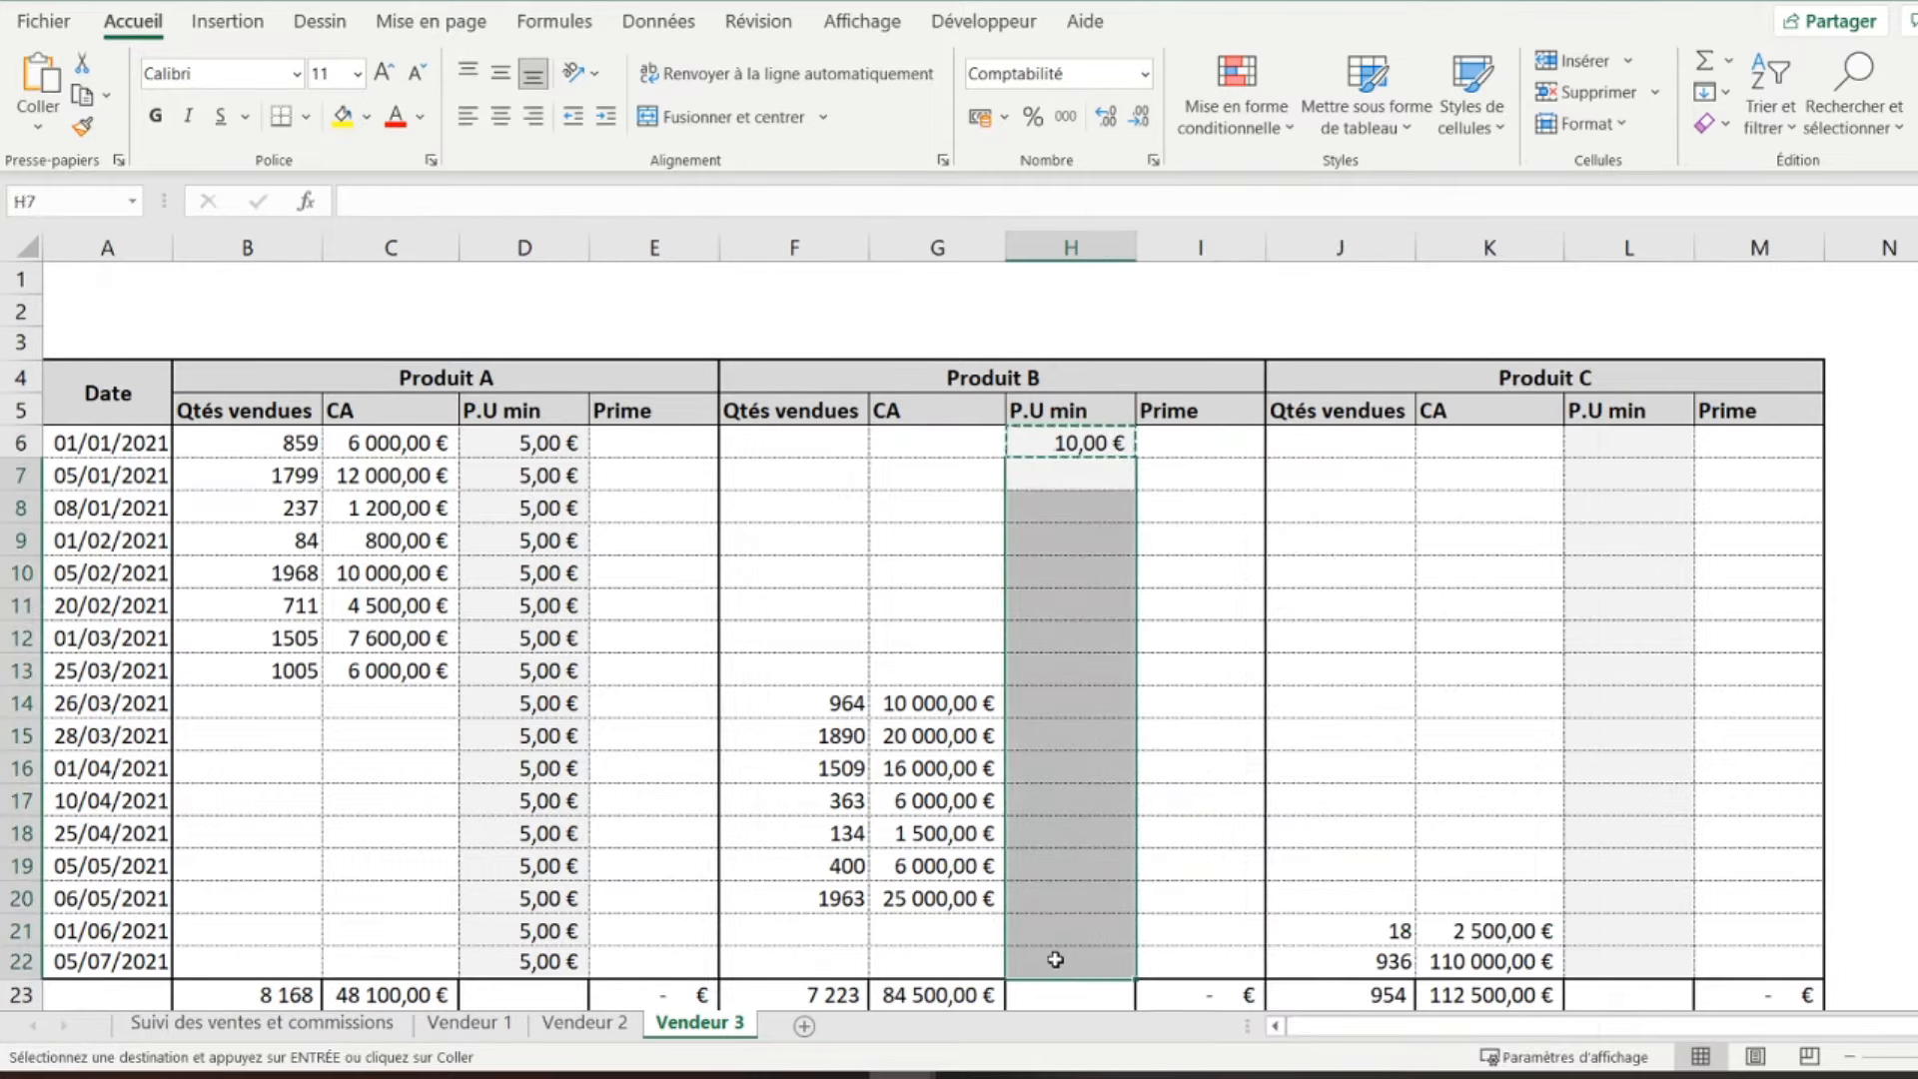
right_click(1057, 961)
click(1170, 338)
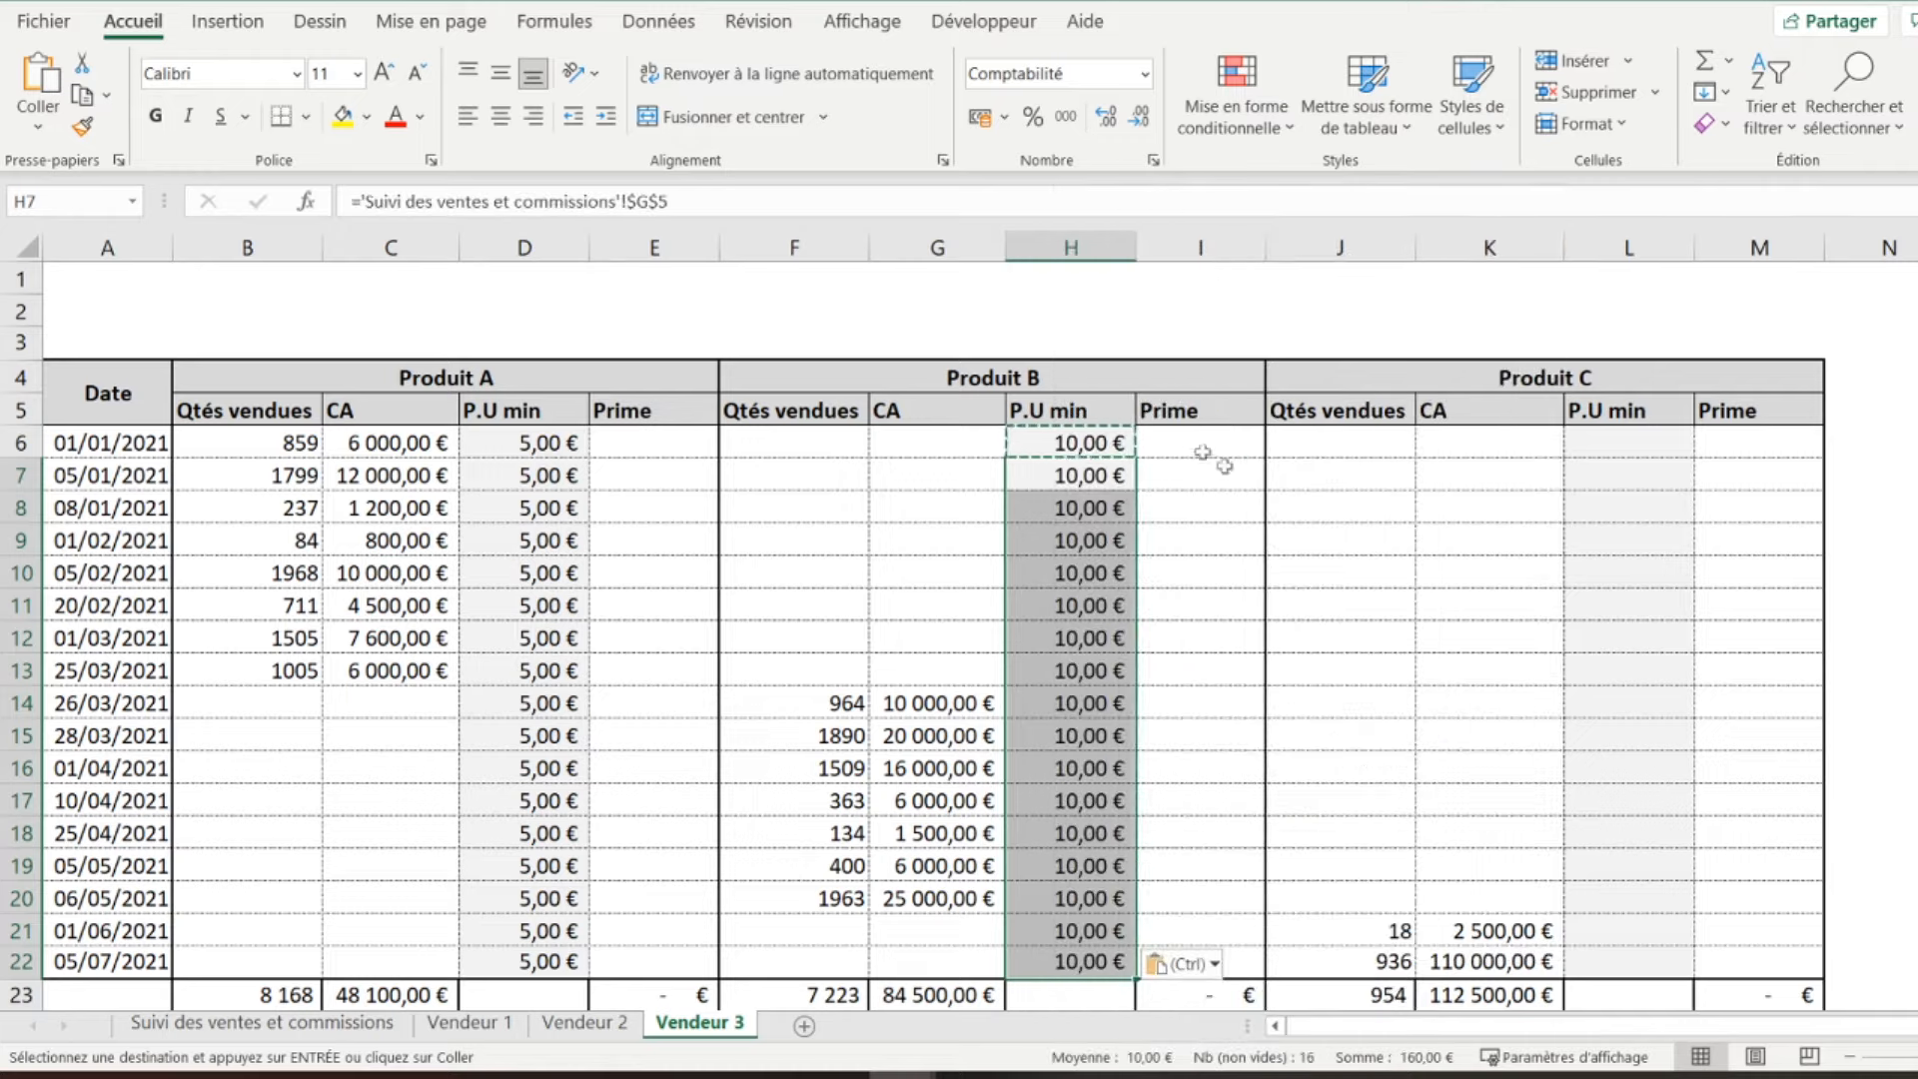
- On the Vendeur 3 sheet, link Produit C's first P.U min cell, L6, to J5 of the Suivi des ventes et commissions sheet
click(1609, 447)
text(=)
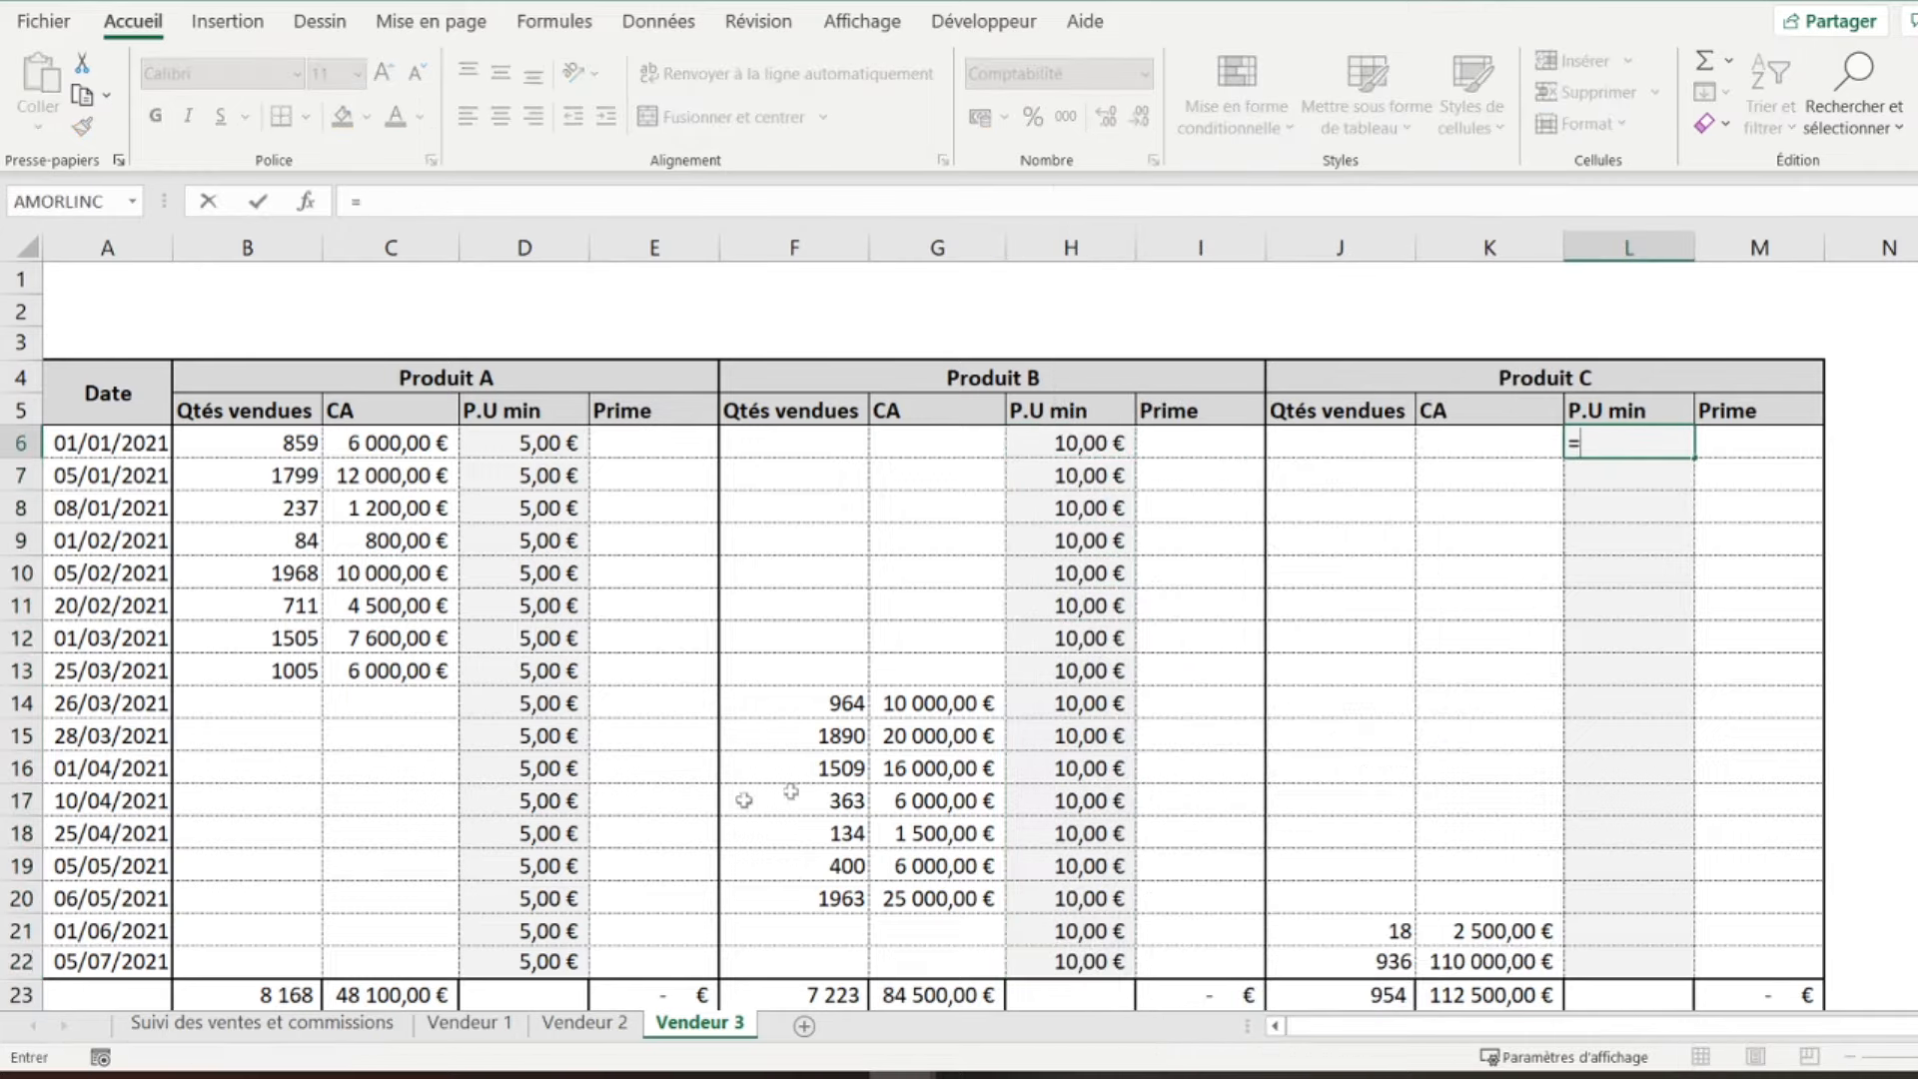
click(317, 1031)
click(1237, 429)
key(Return)
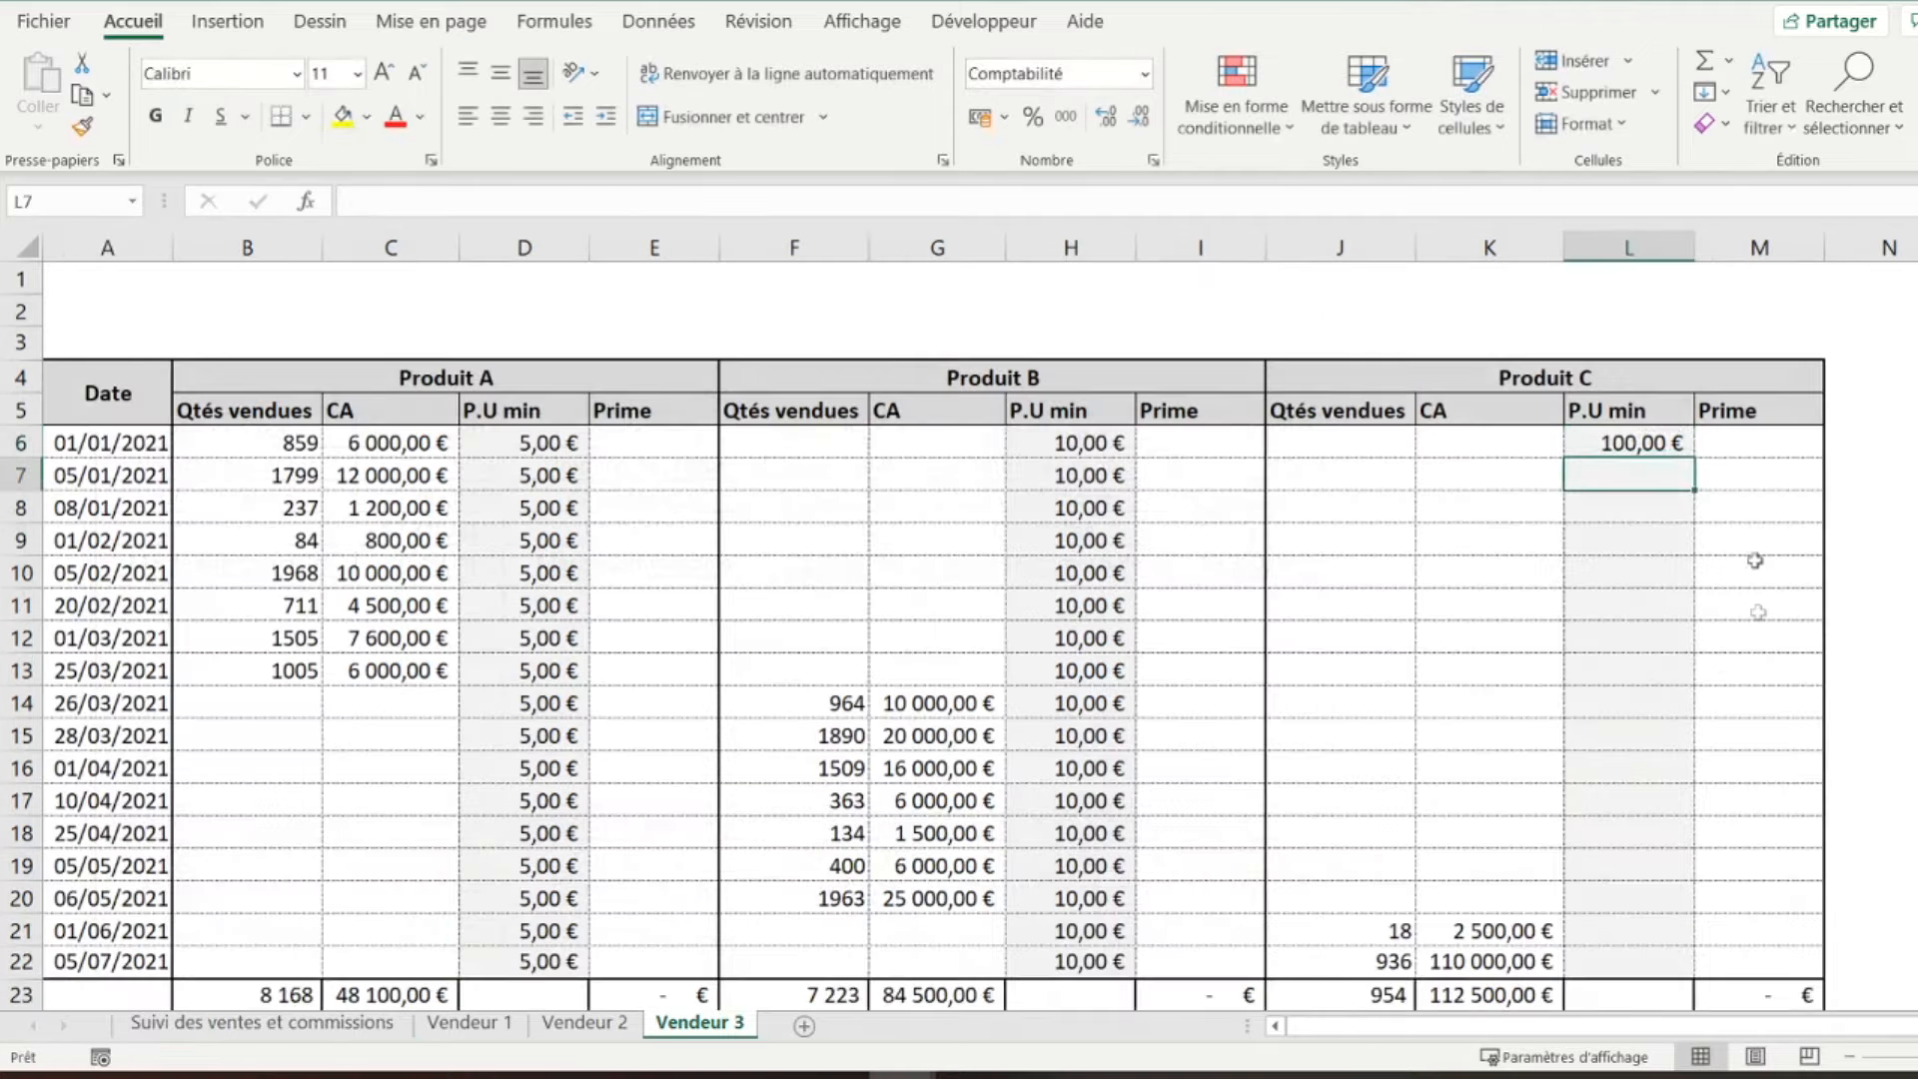
- Make the J5 reference in Vendeur 3's L6 formula absolute as $J$5
click(1646, 442)
right_click(1643, 443)
click(1422, 353)
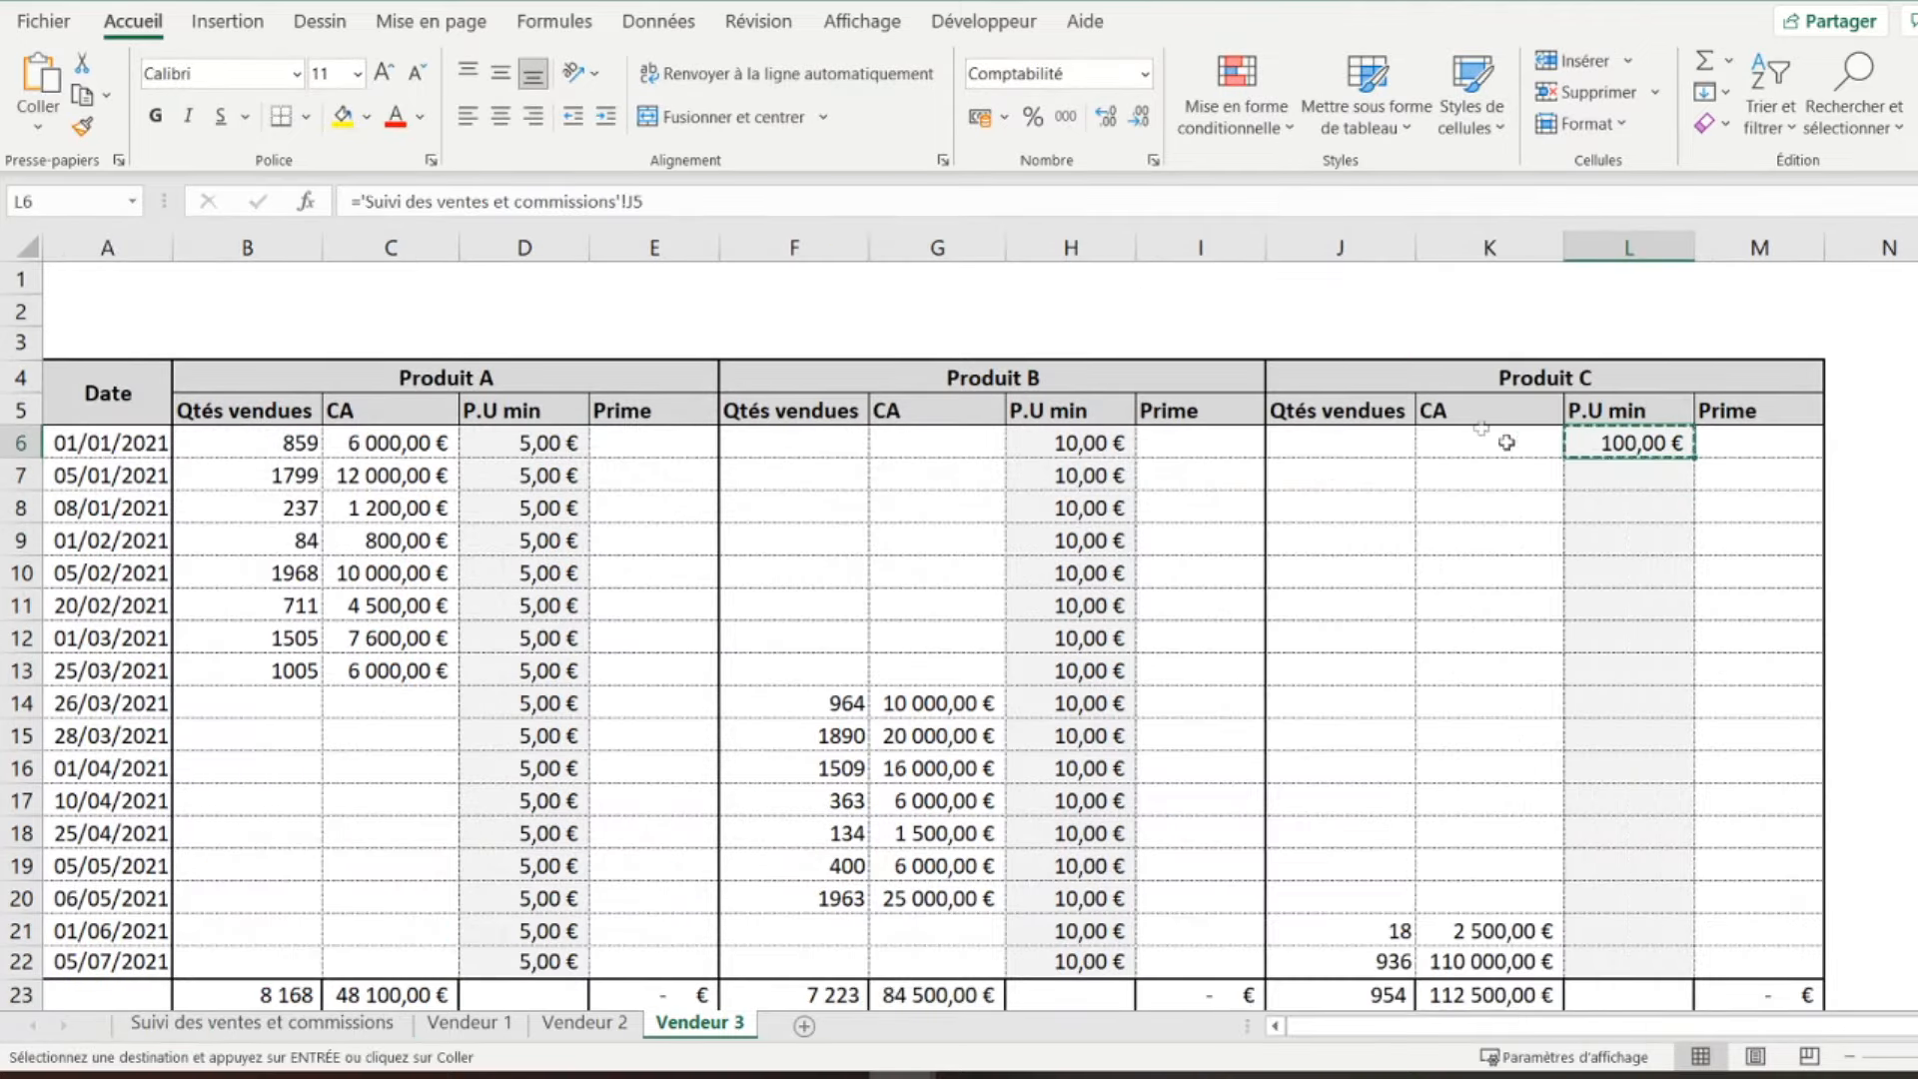
click(641, 204)
key(F4)
key(Return)
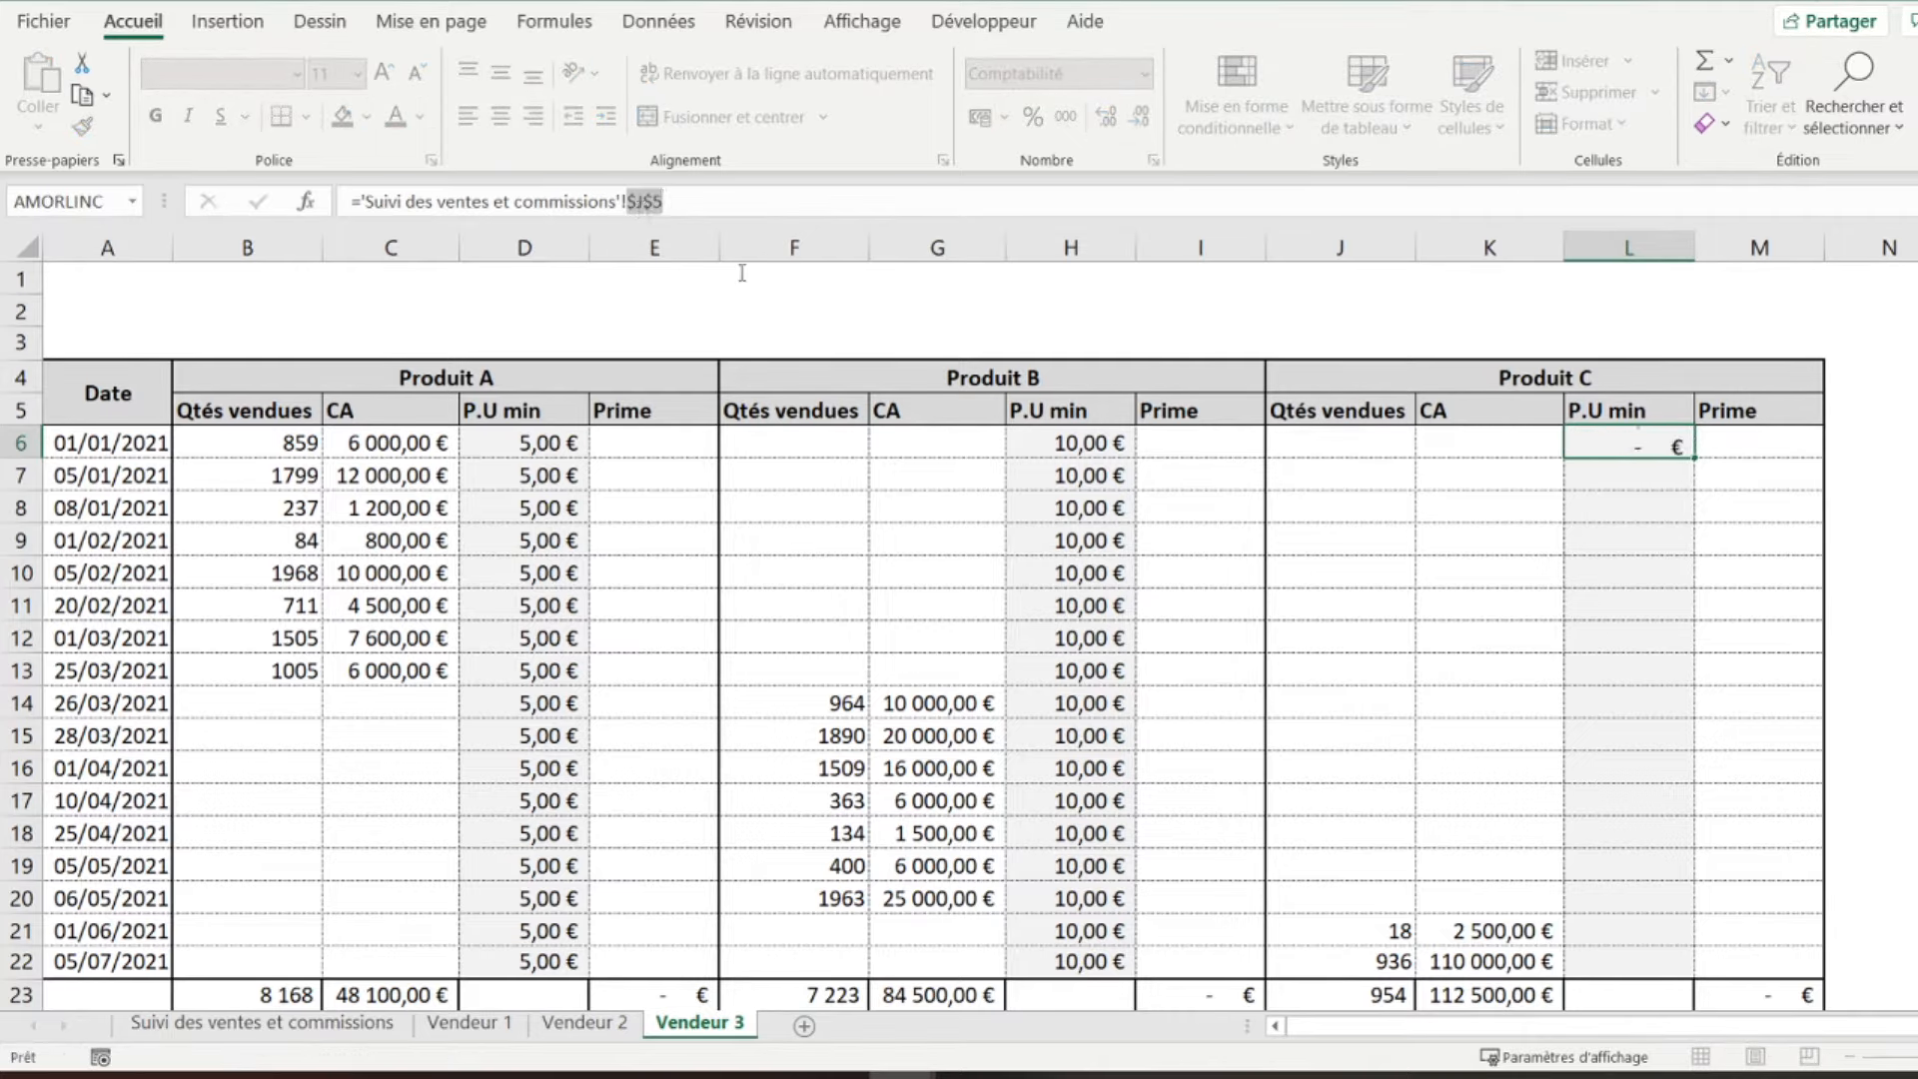
- Copy the absolute P.U min formula from Vendeur 3's L6 into L7:L22
click(1648, 446)
right_click(1658, 451)
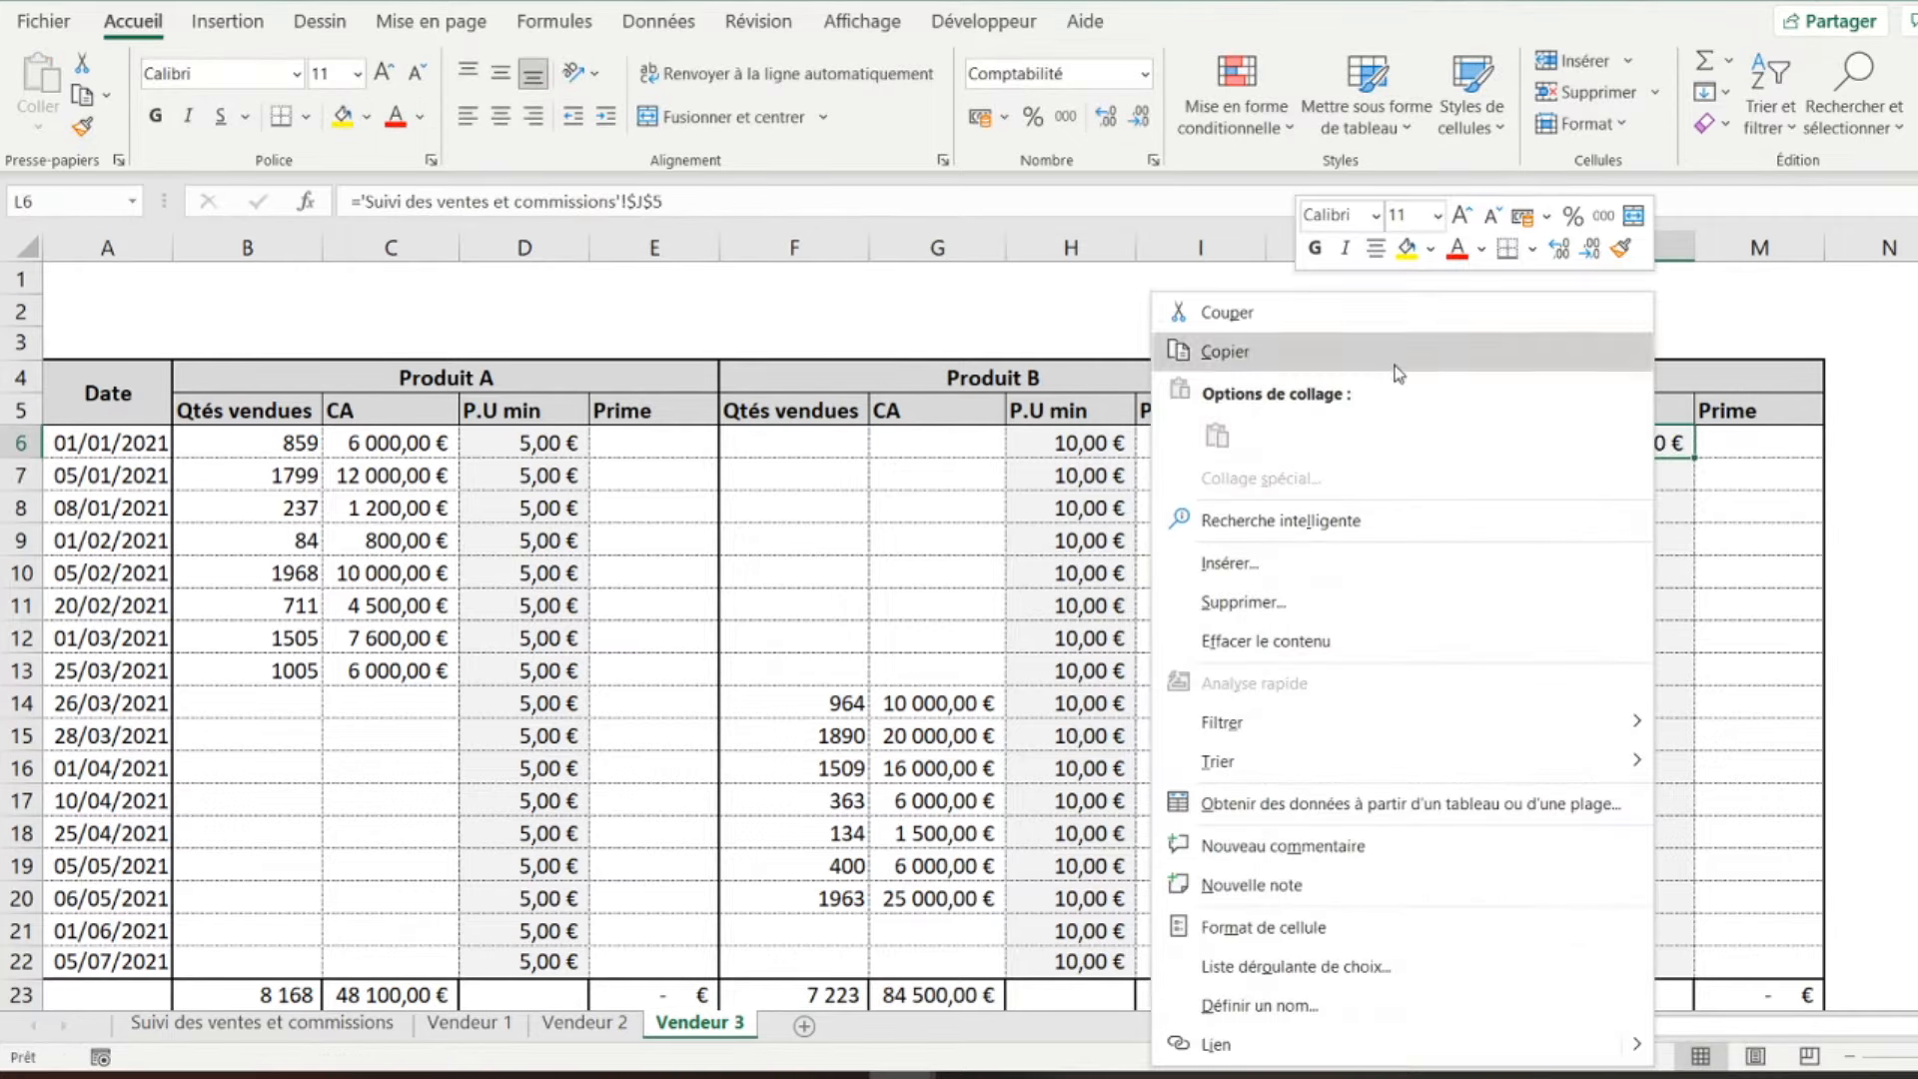
click(1398, 355)
drag(1590, 469, 1592, 961)
right_click(1628, 720)
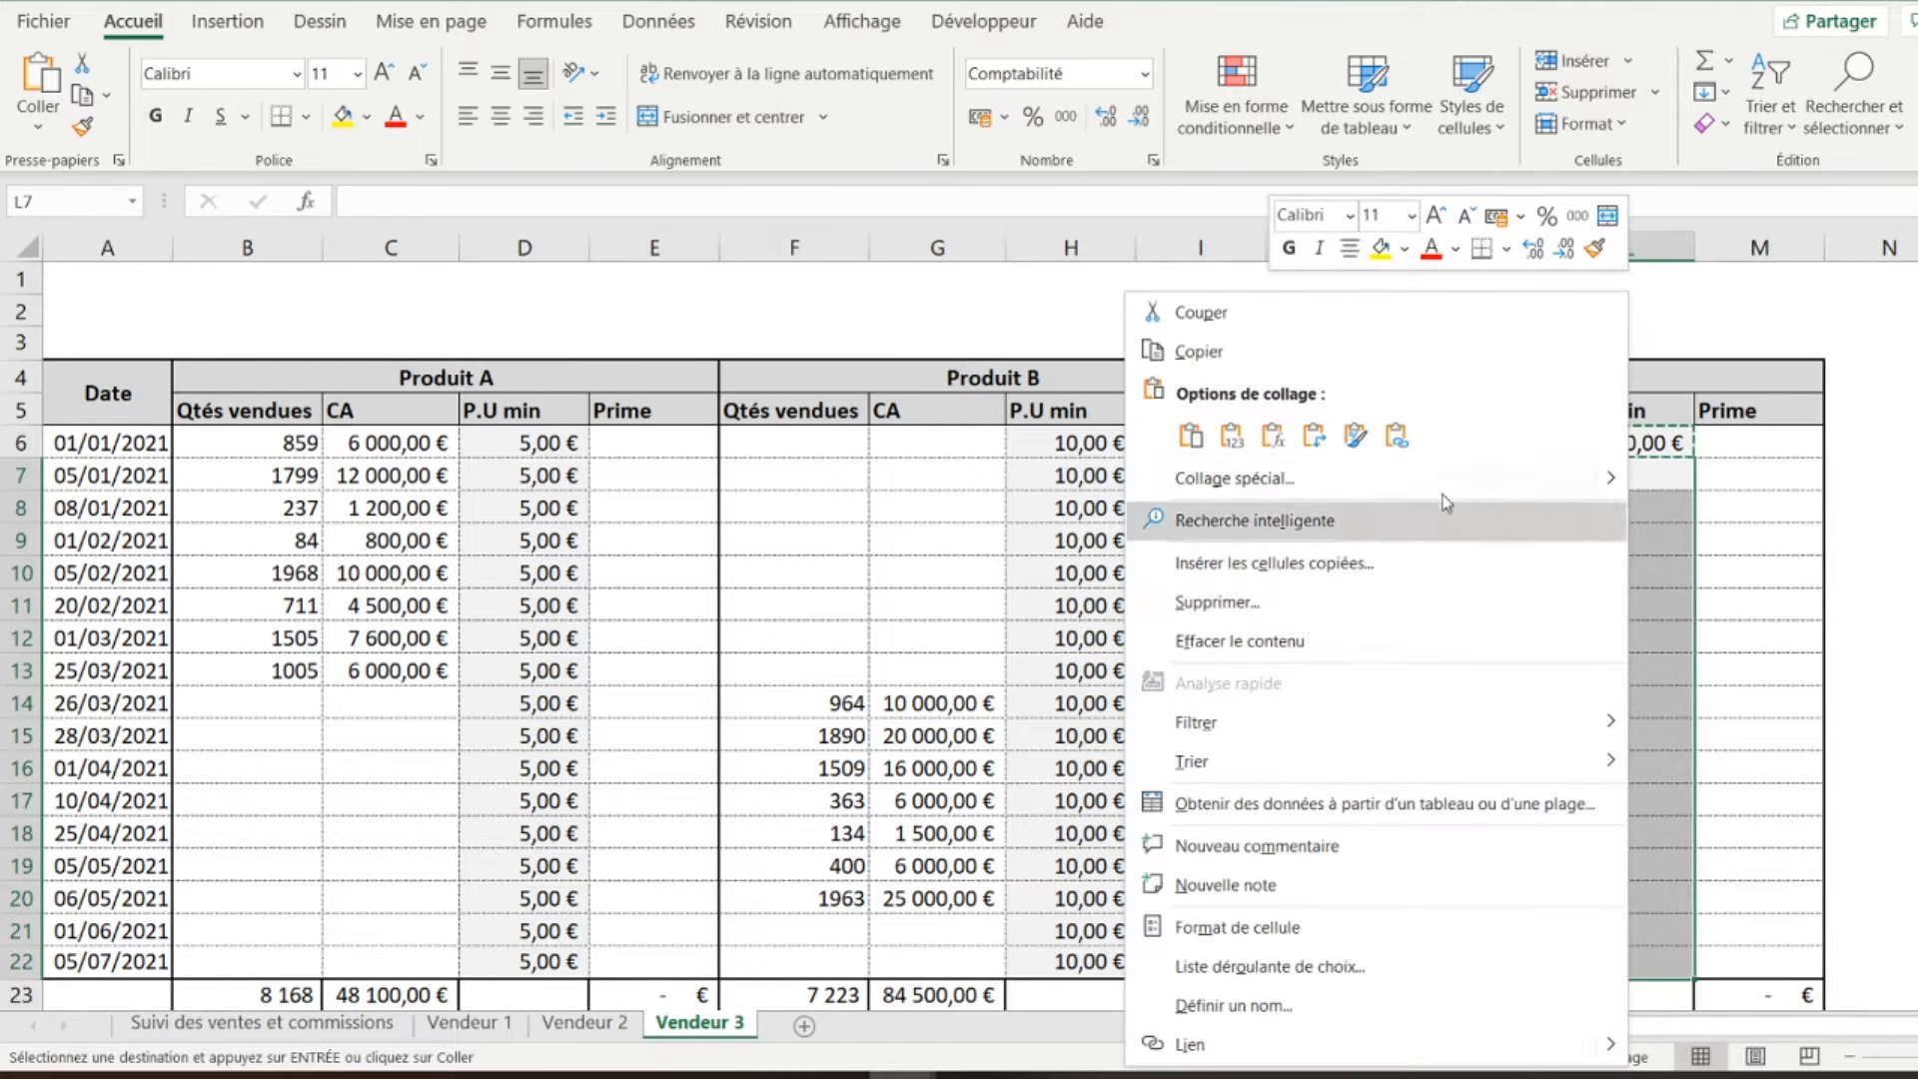
click(1362, 433)
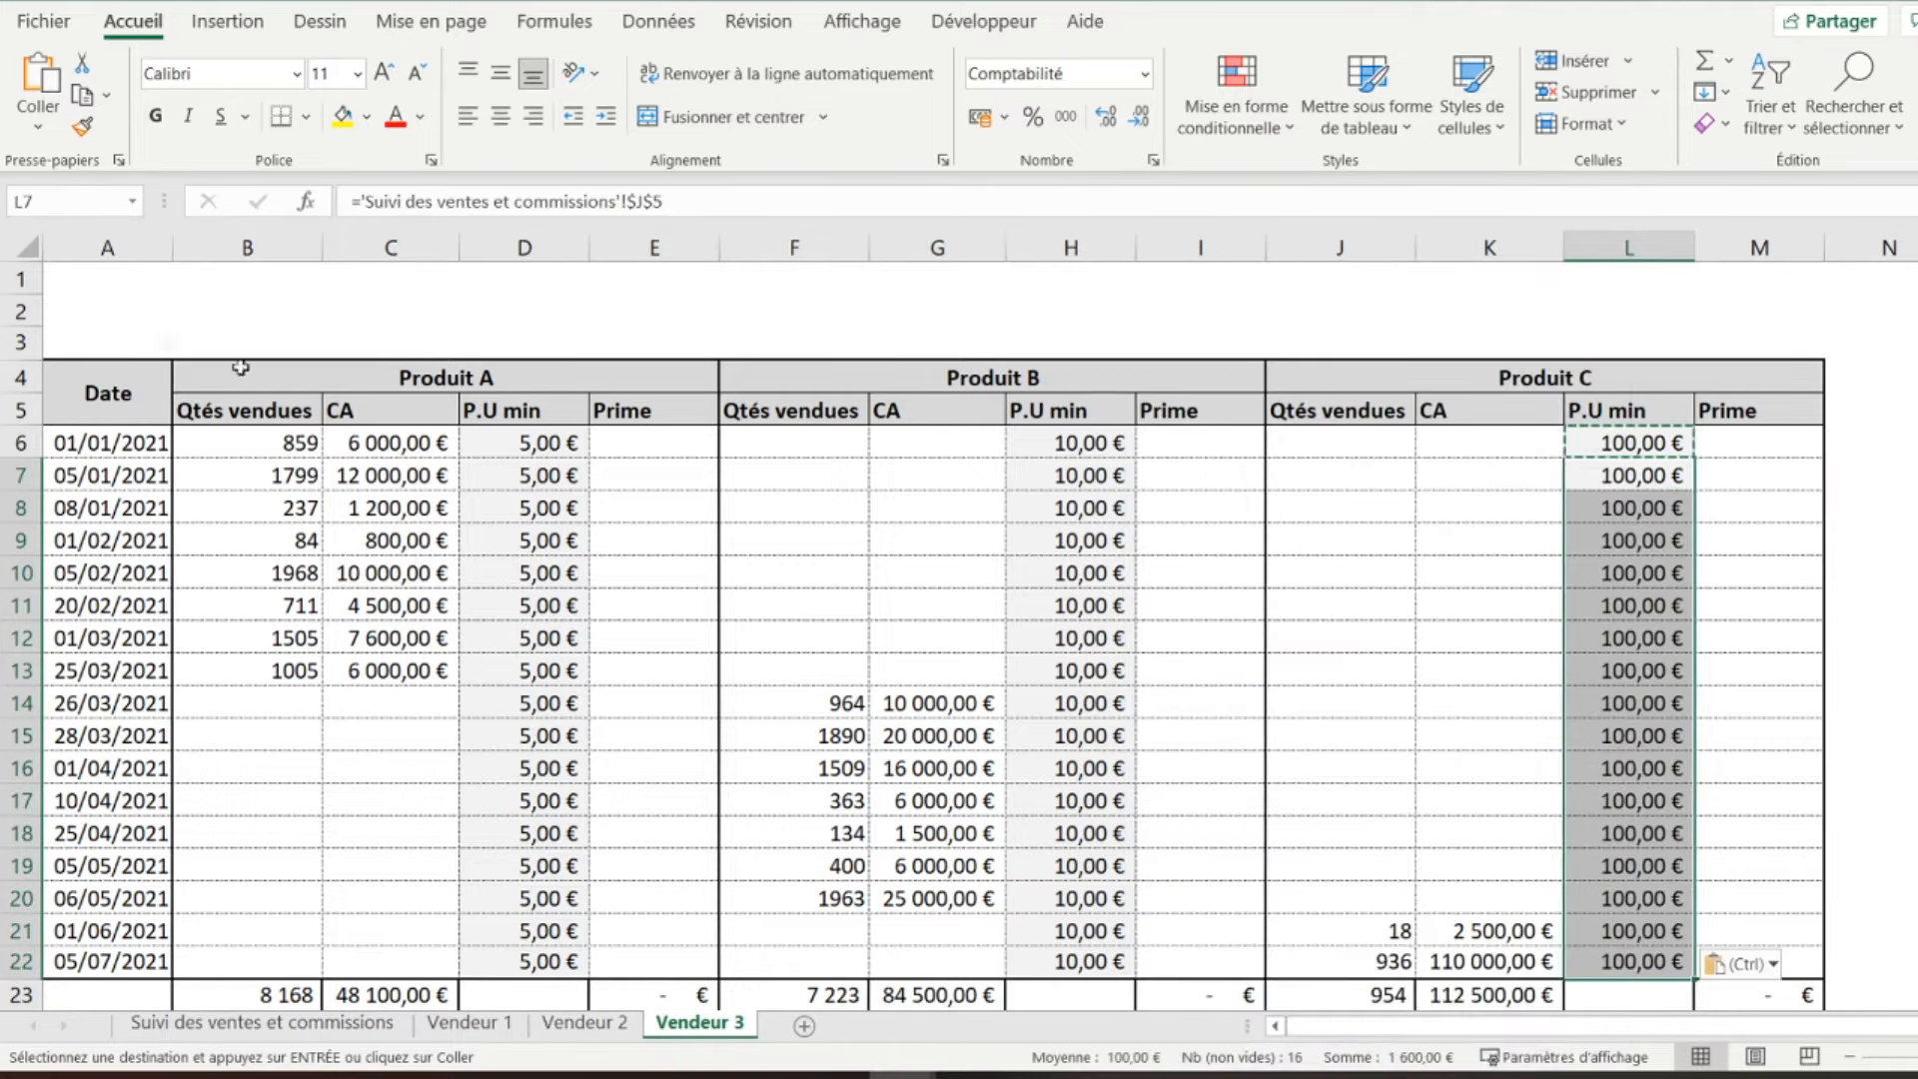
click(95, 285)
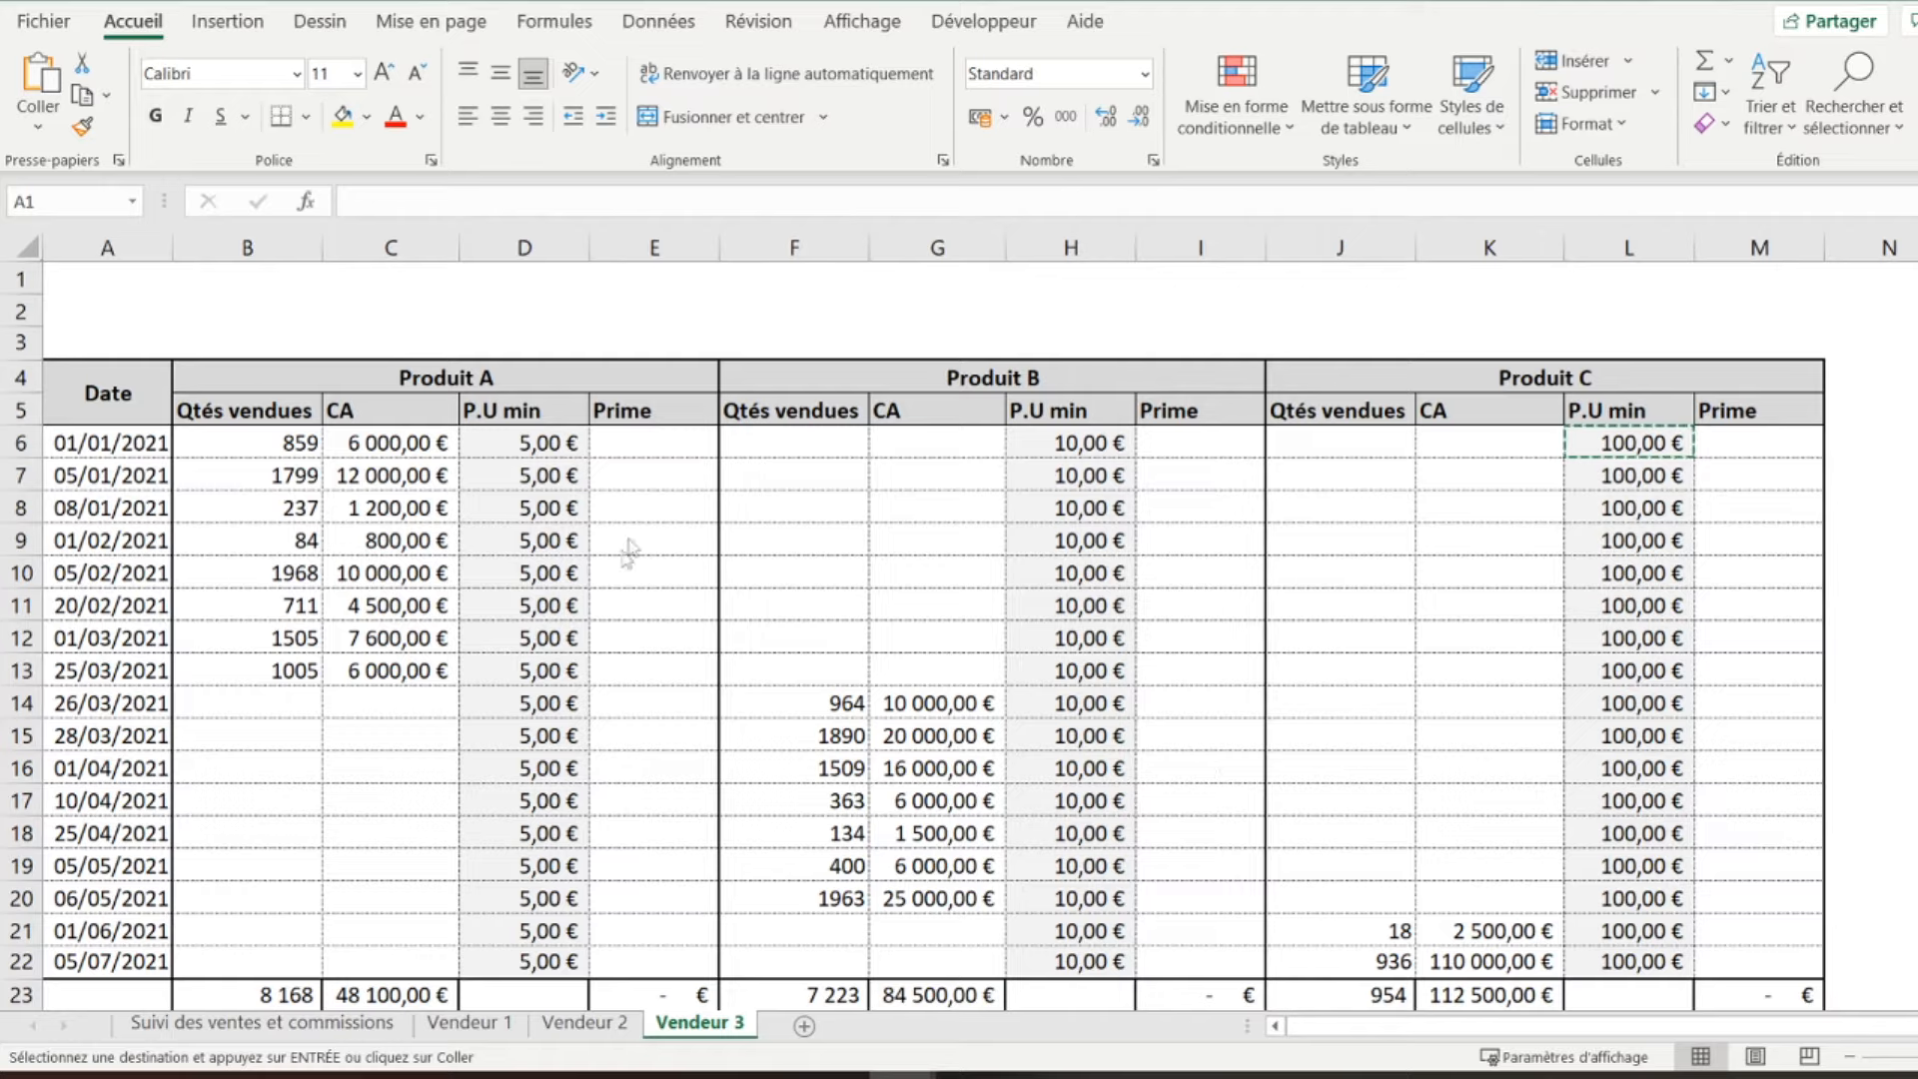
- On the Vendeur 3 sheet, enter =SI(B6="";"";(-D6*B6)+C6) in E6 to calculate Produit A's first Prime
click(645, 449)
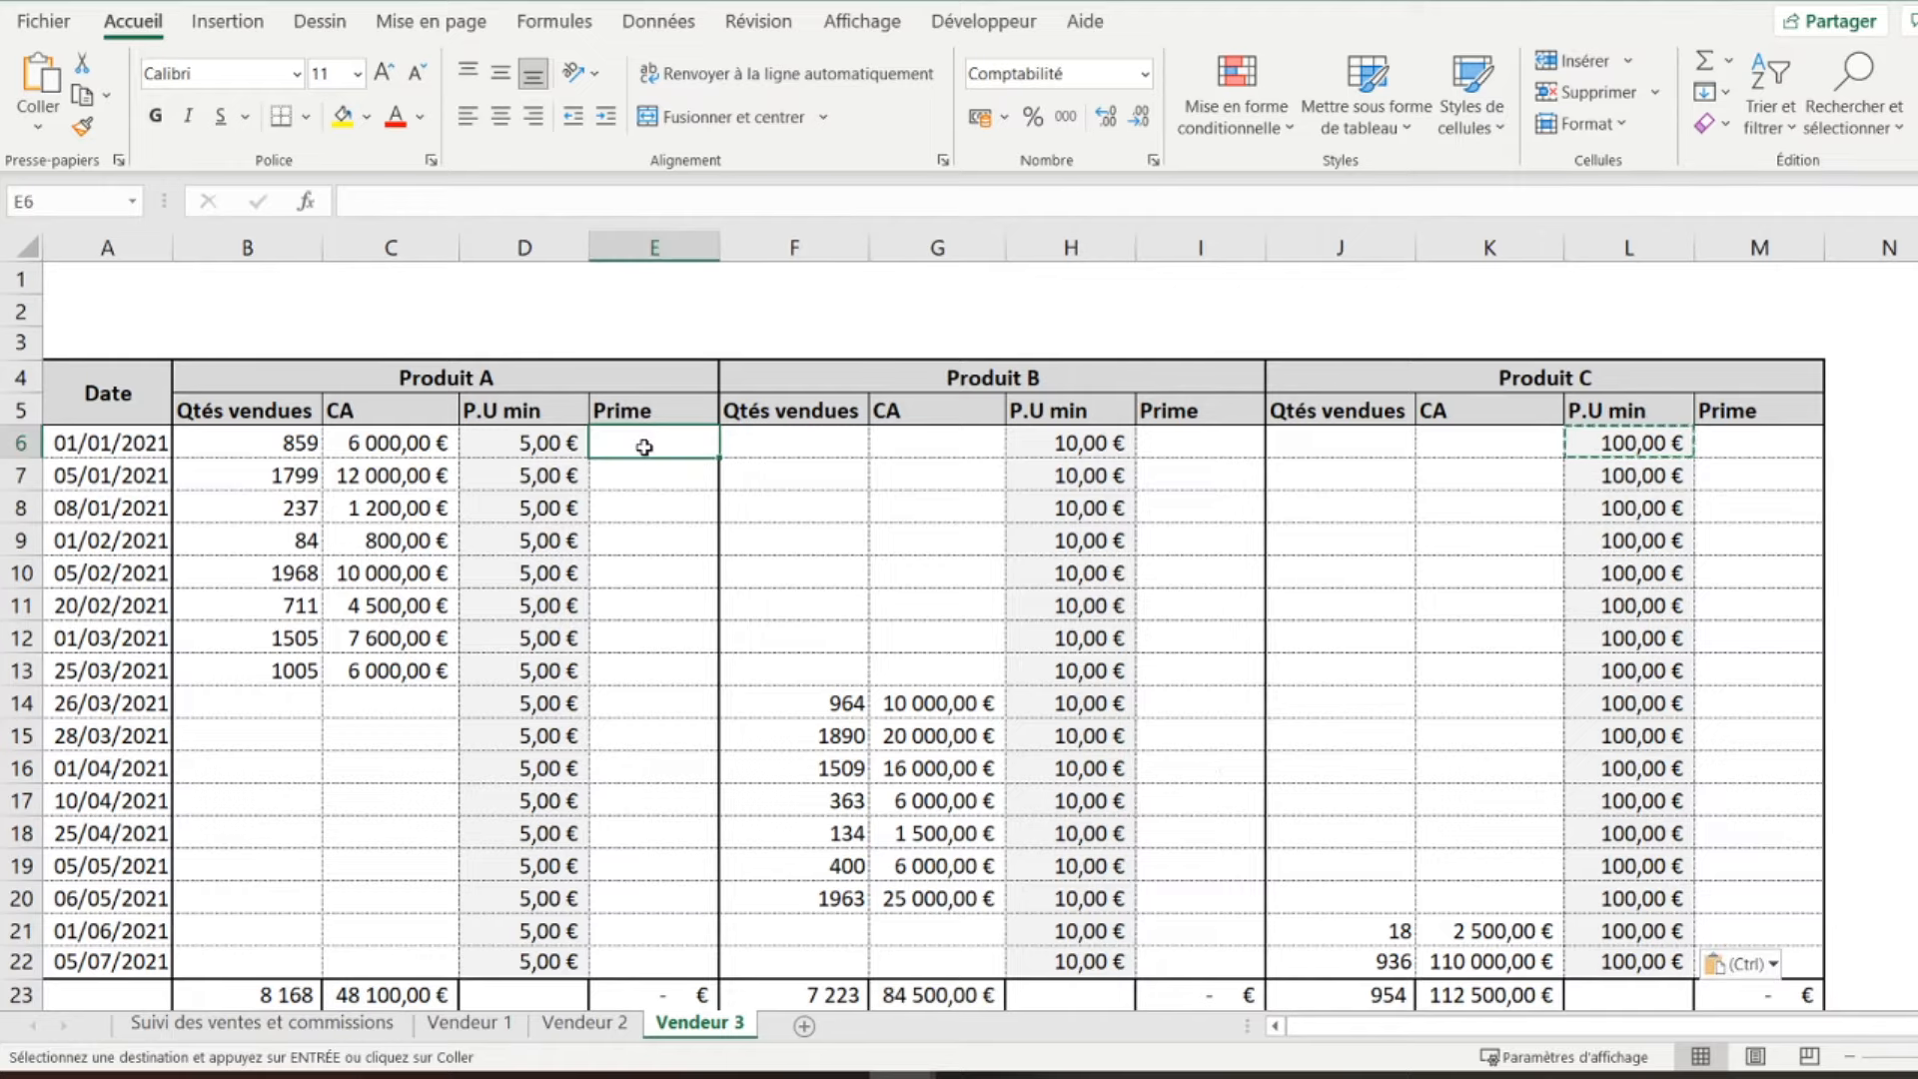
text(=)
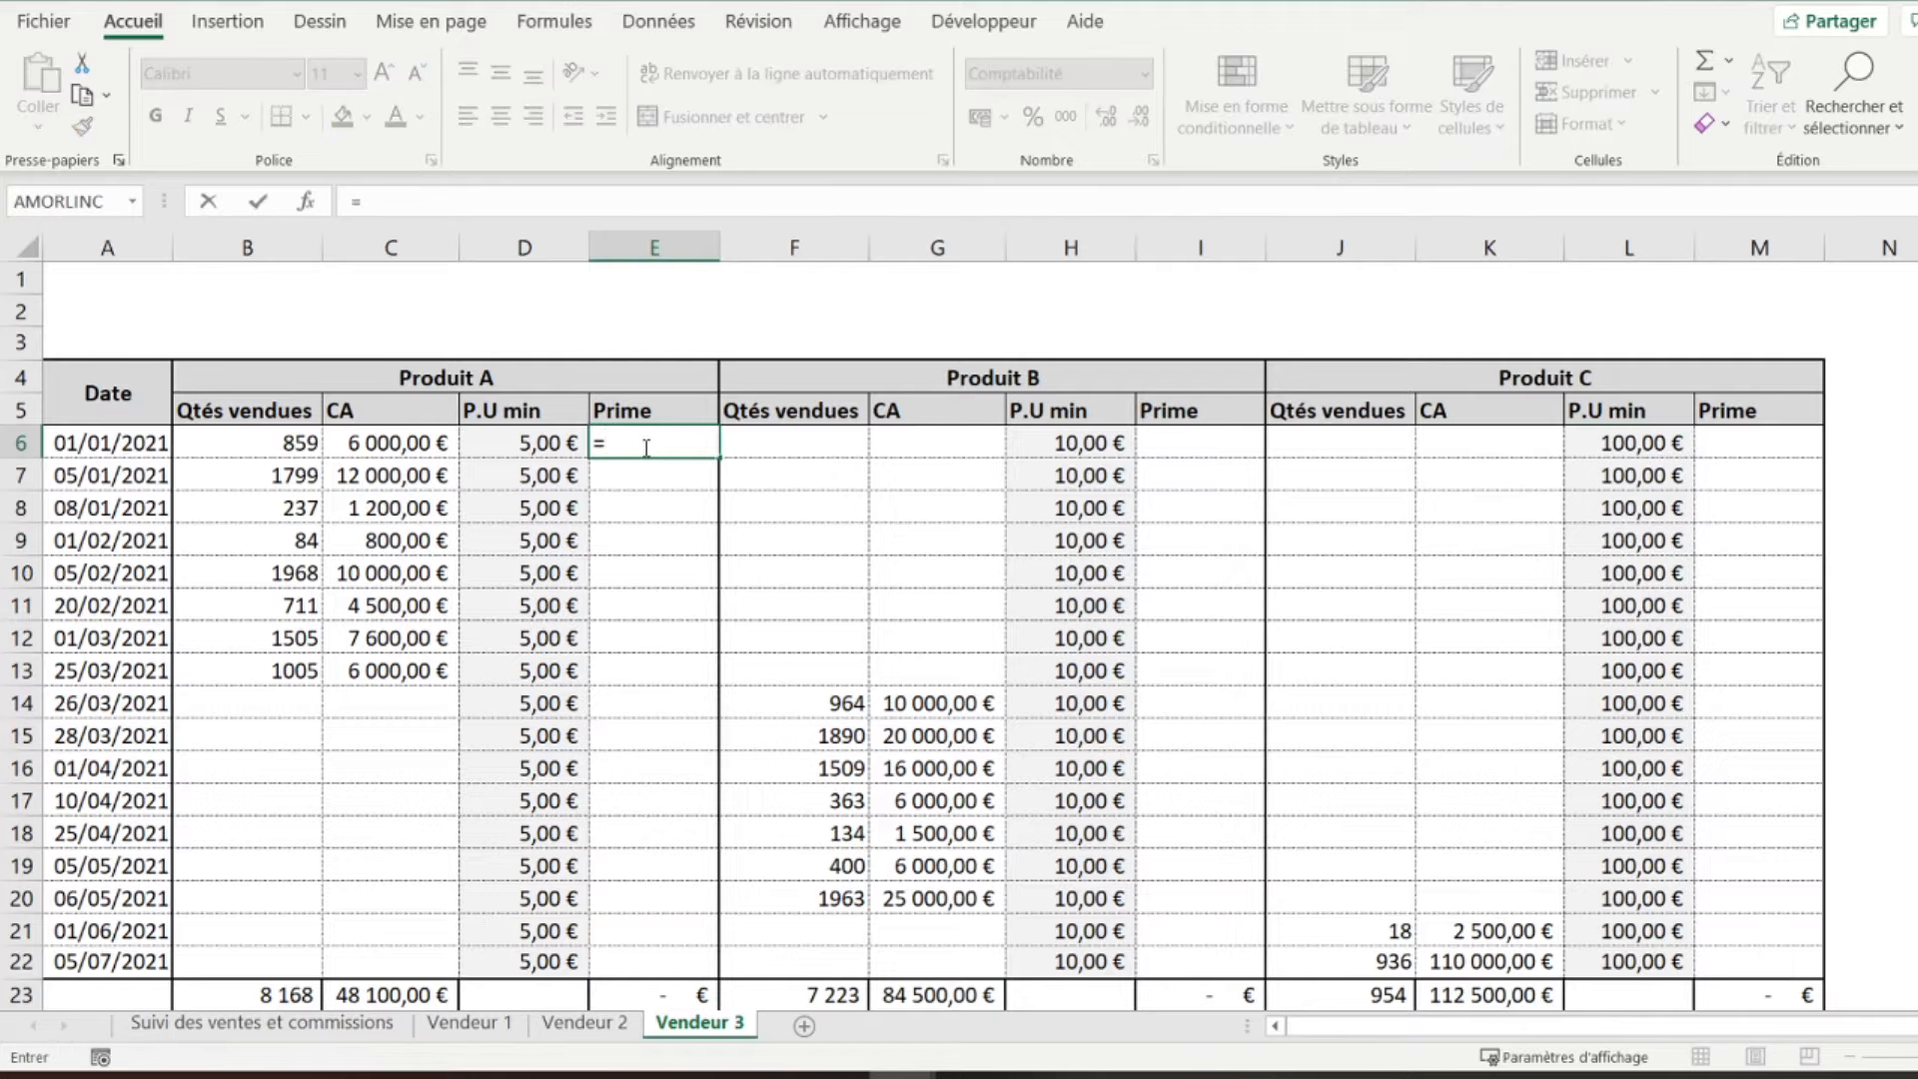
text(si)
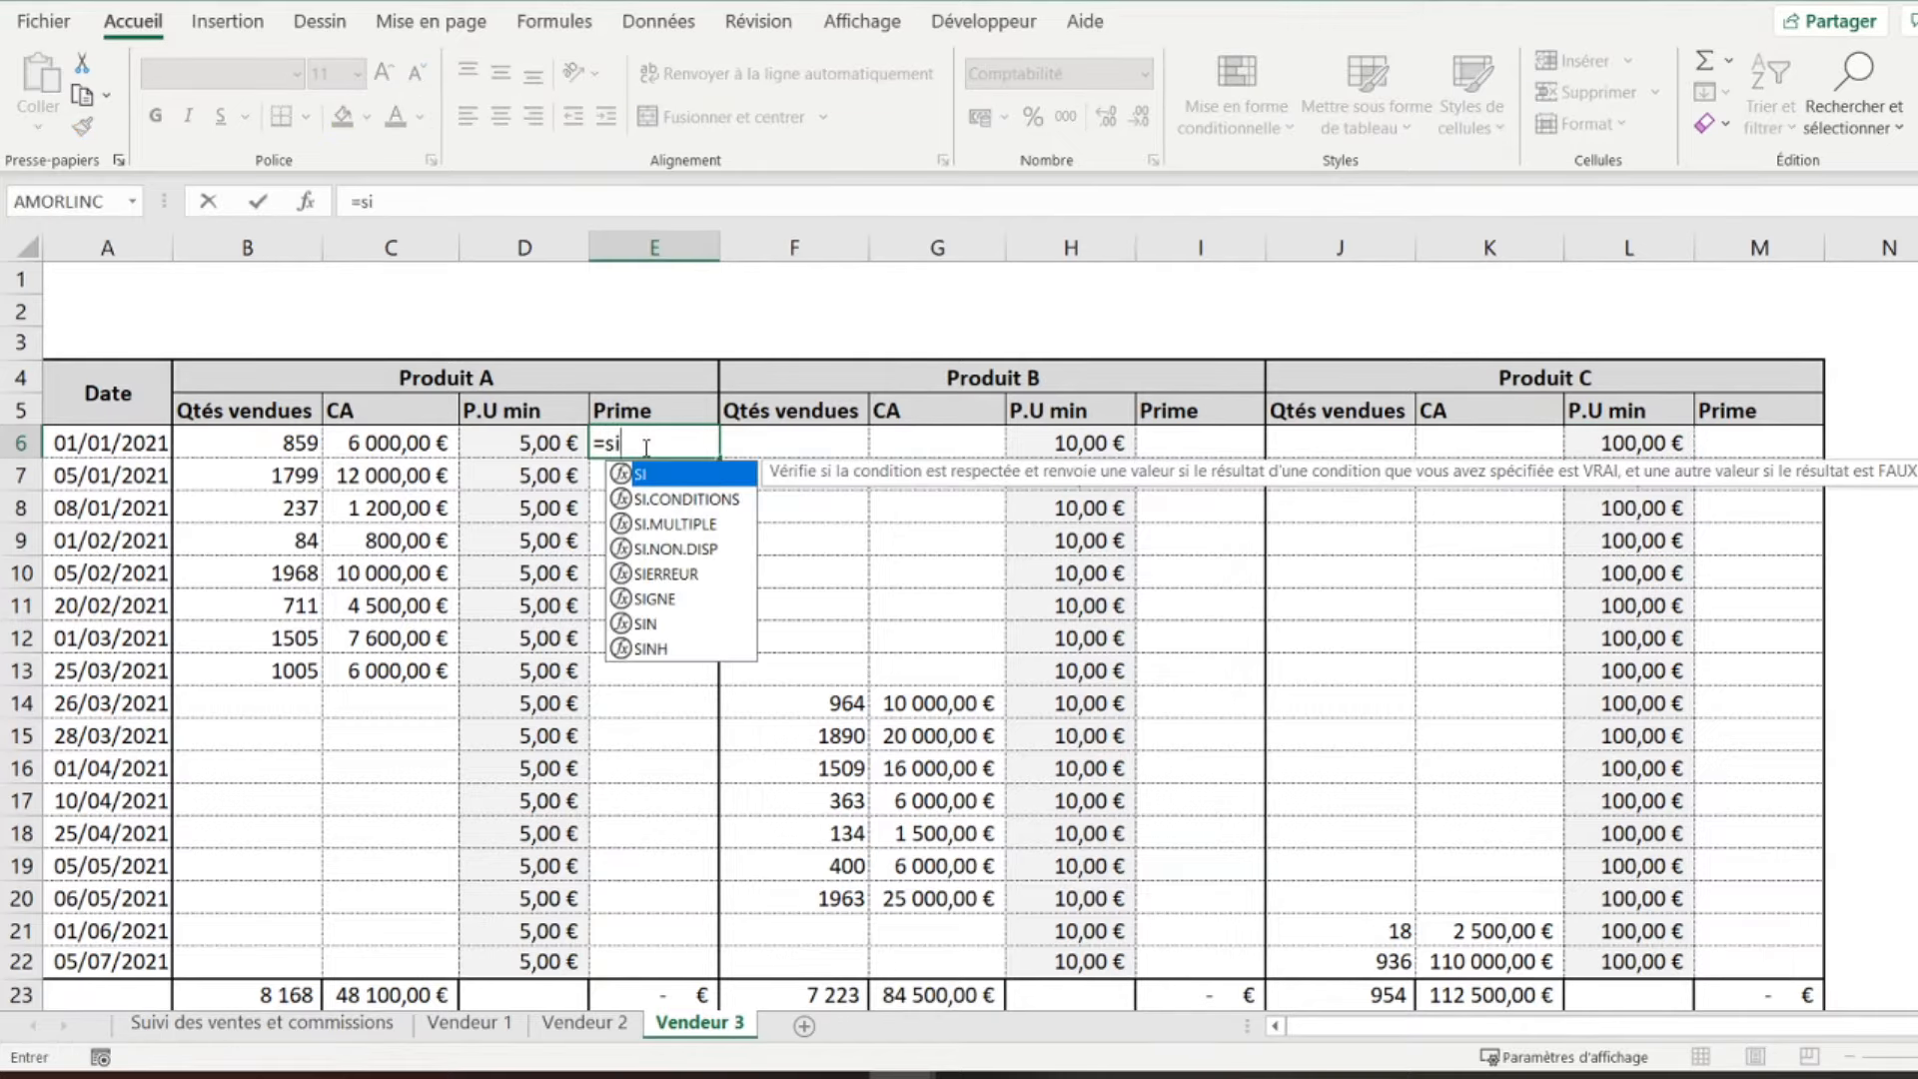
text(()
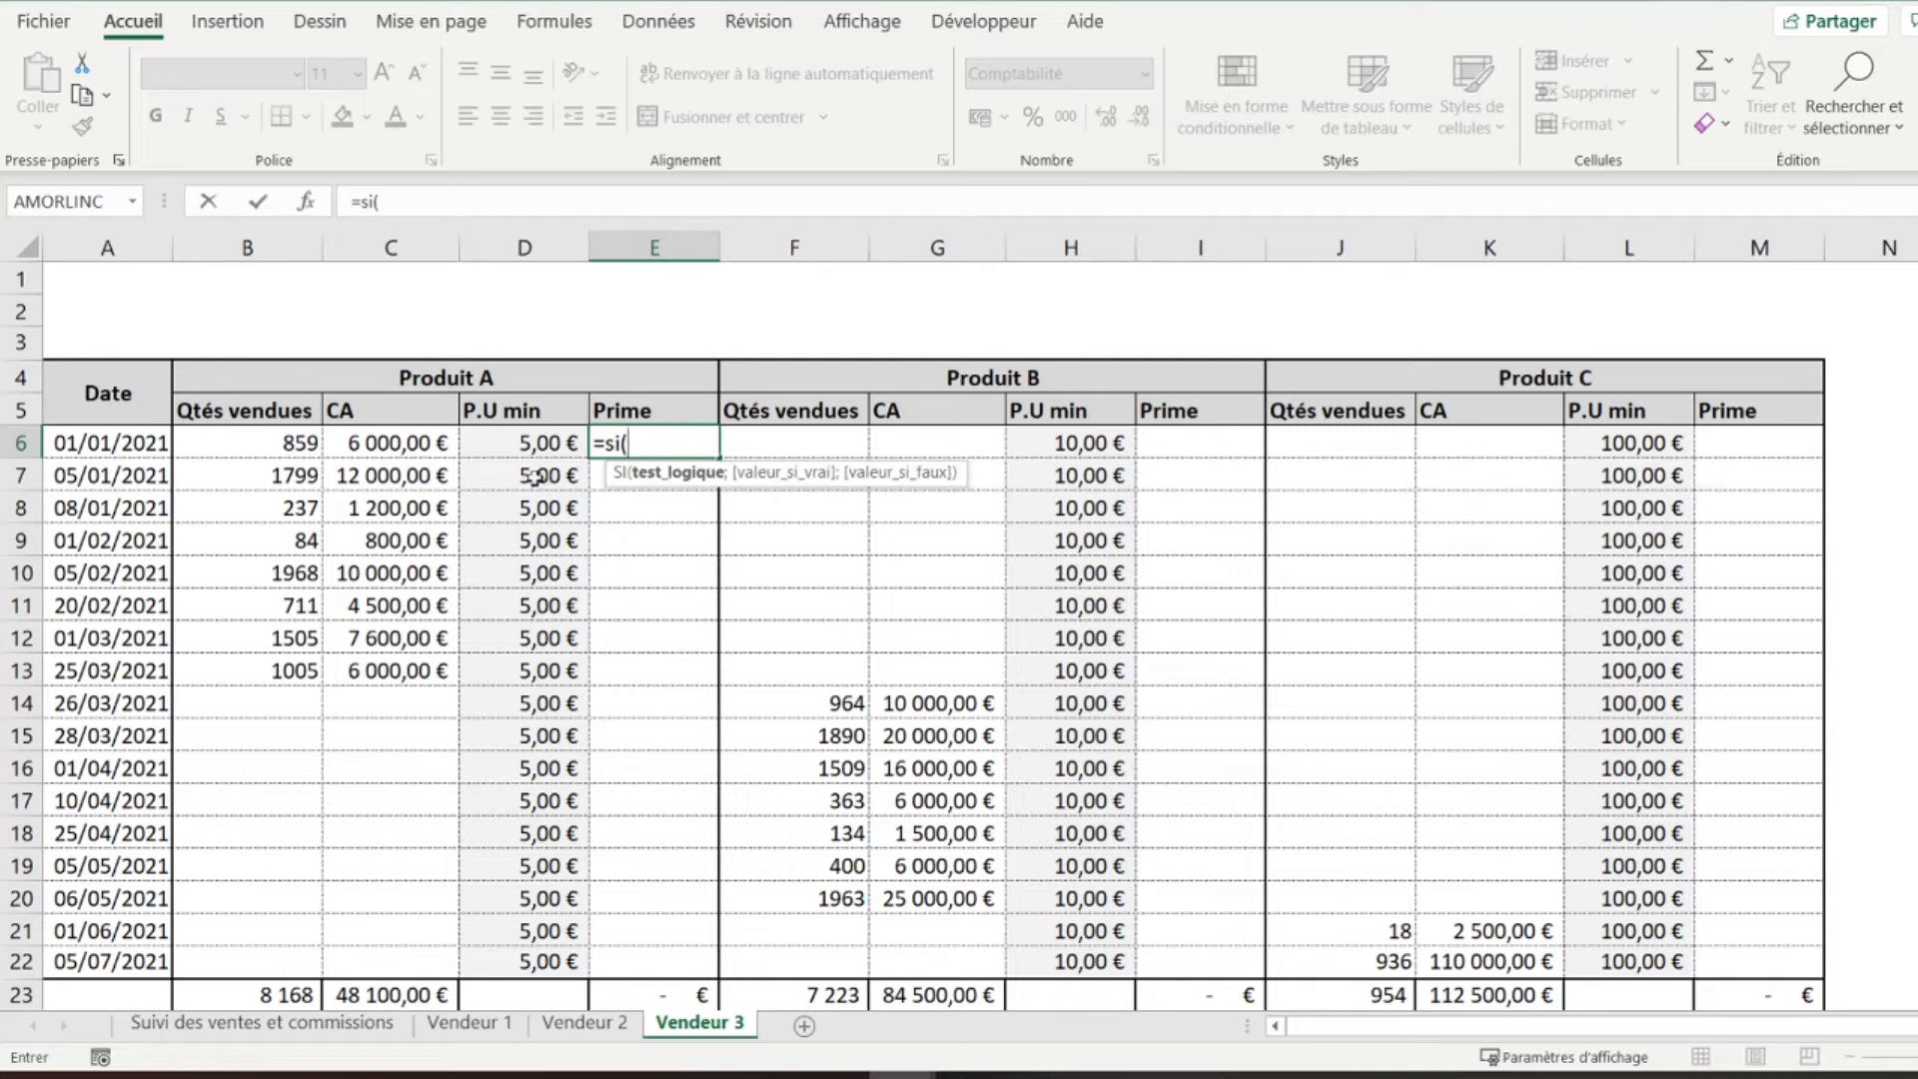
click(299, 442)
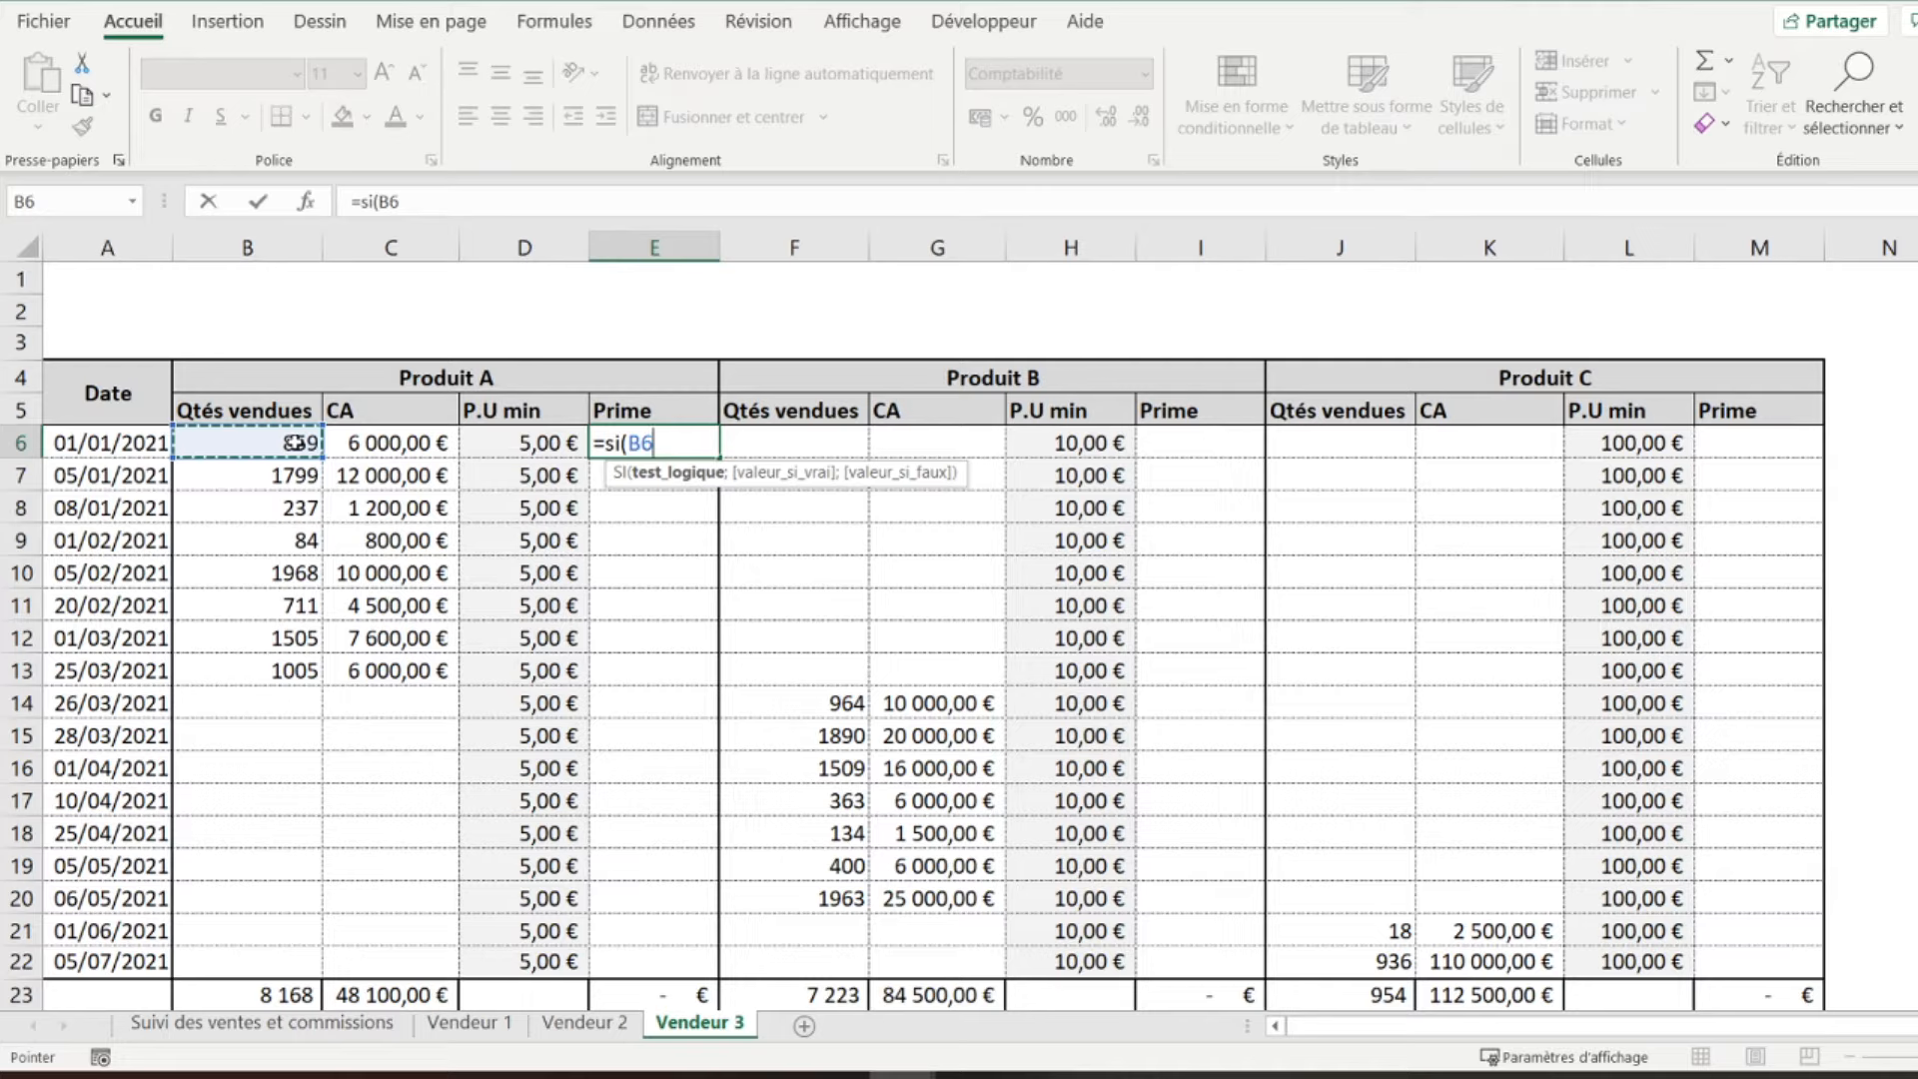
text(=)
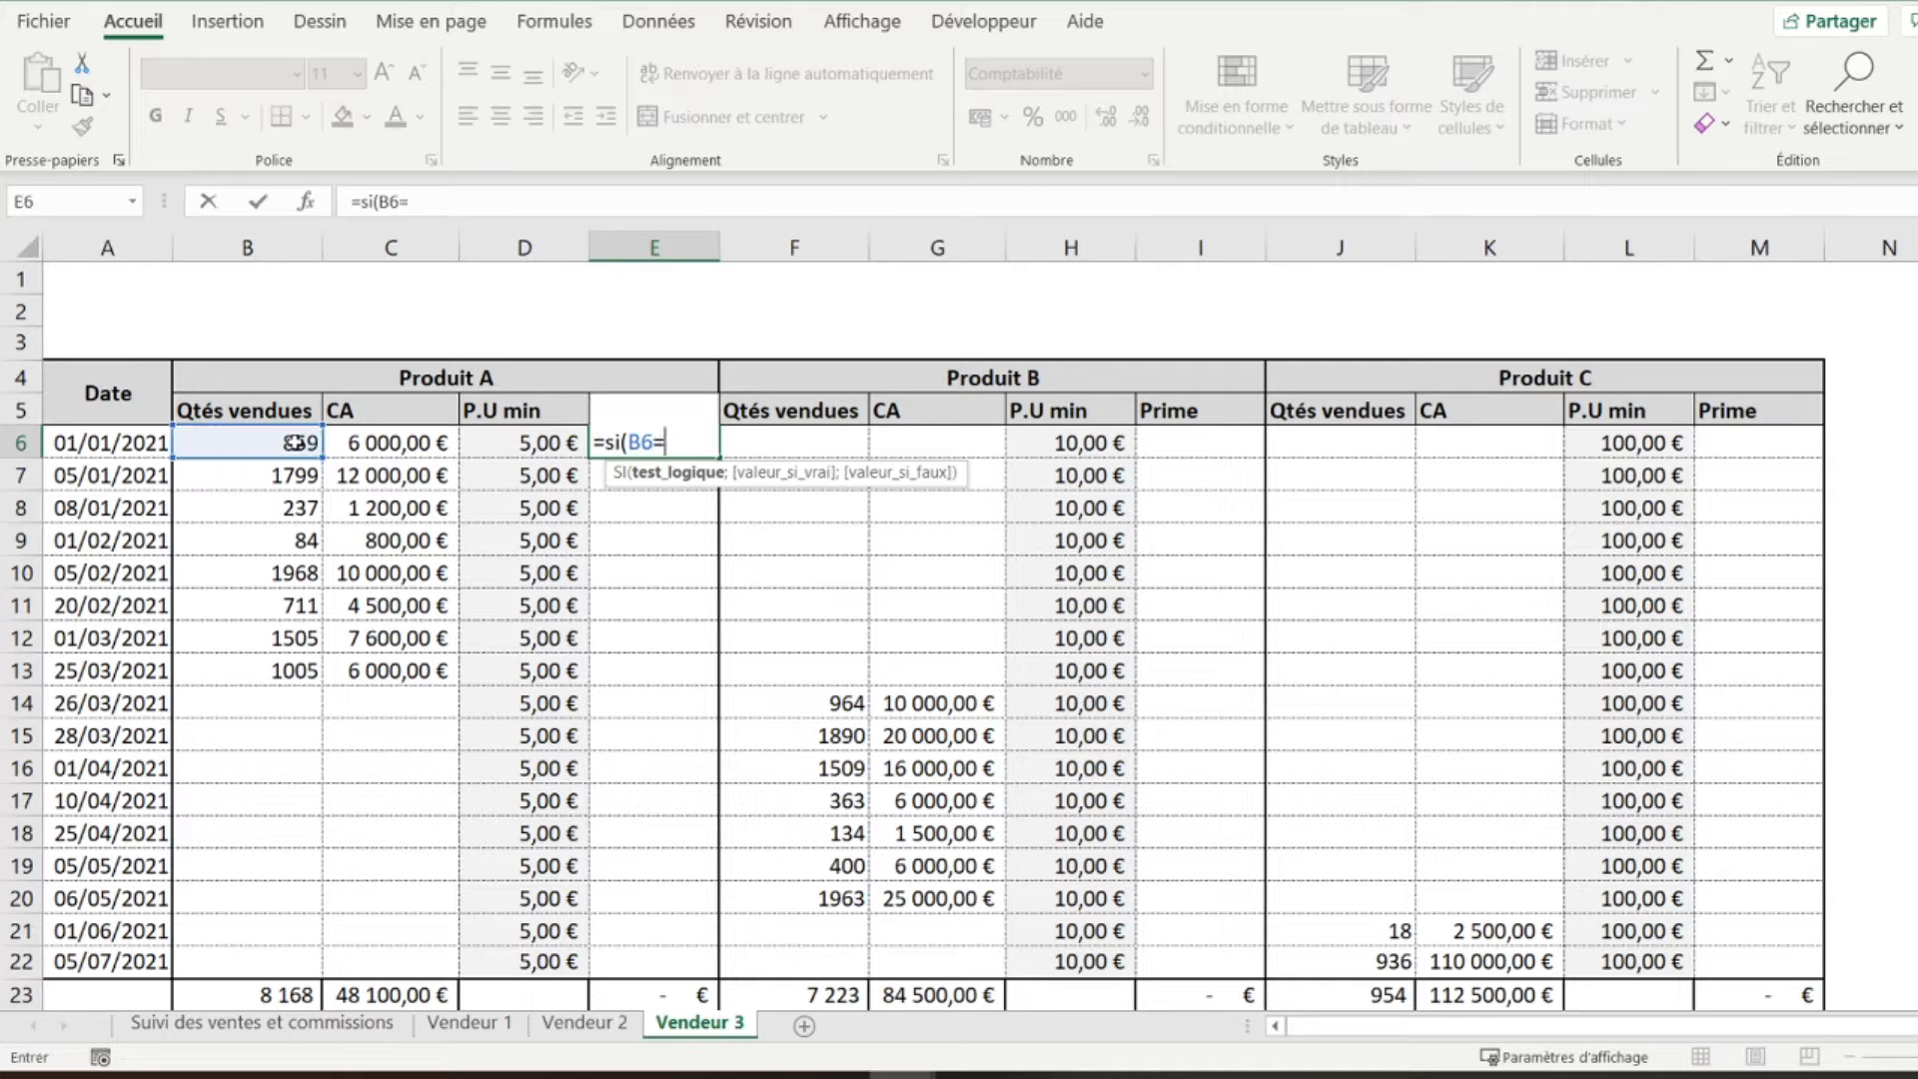
text("";)
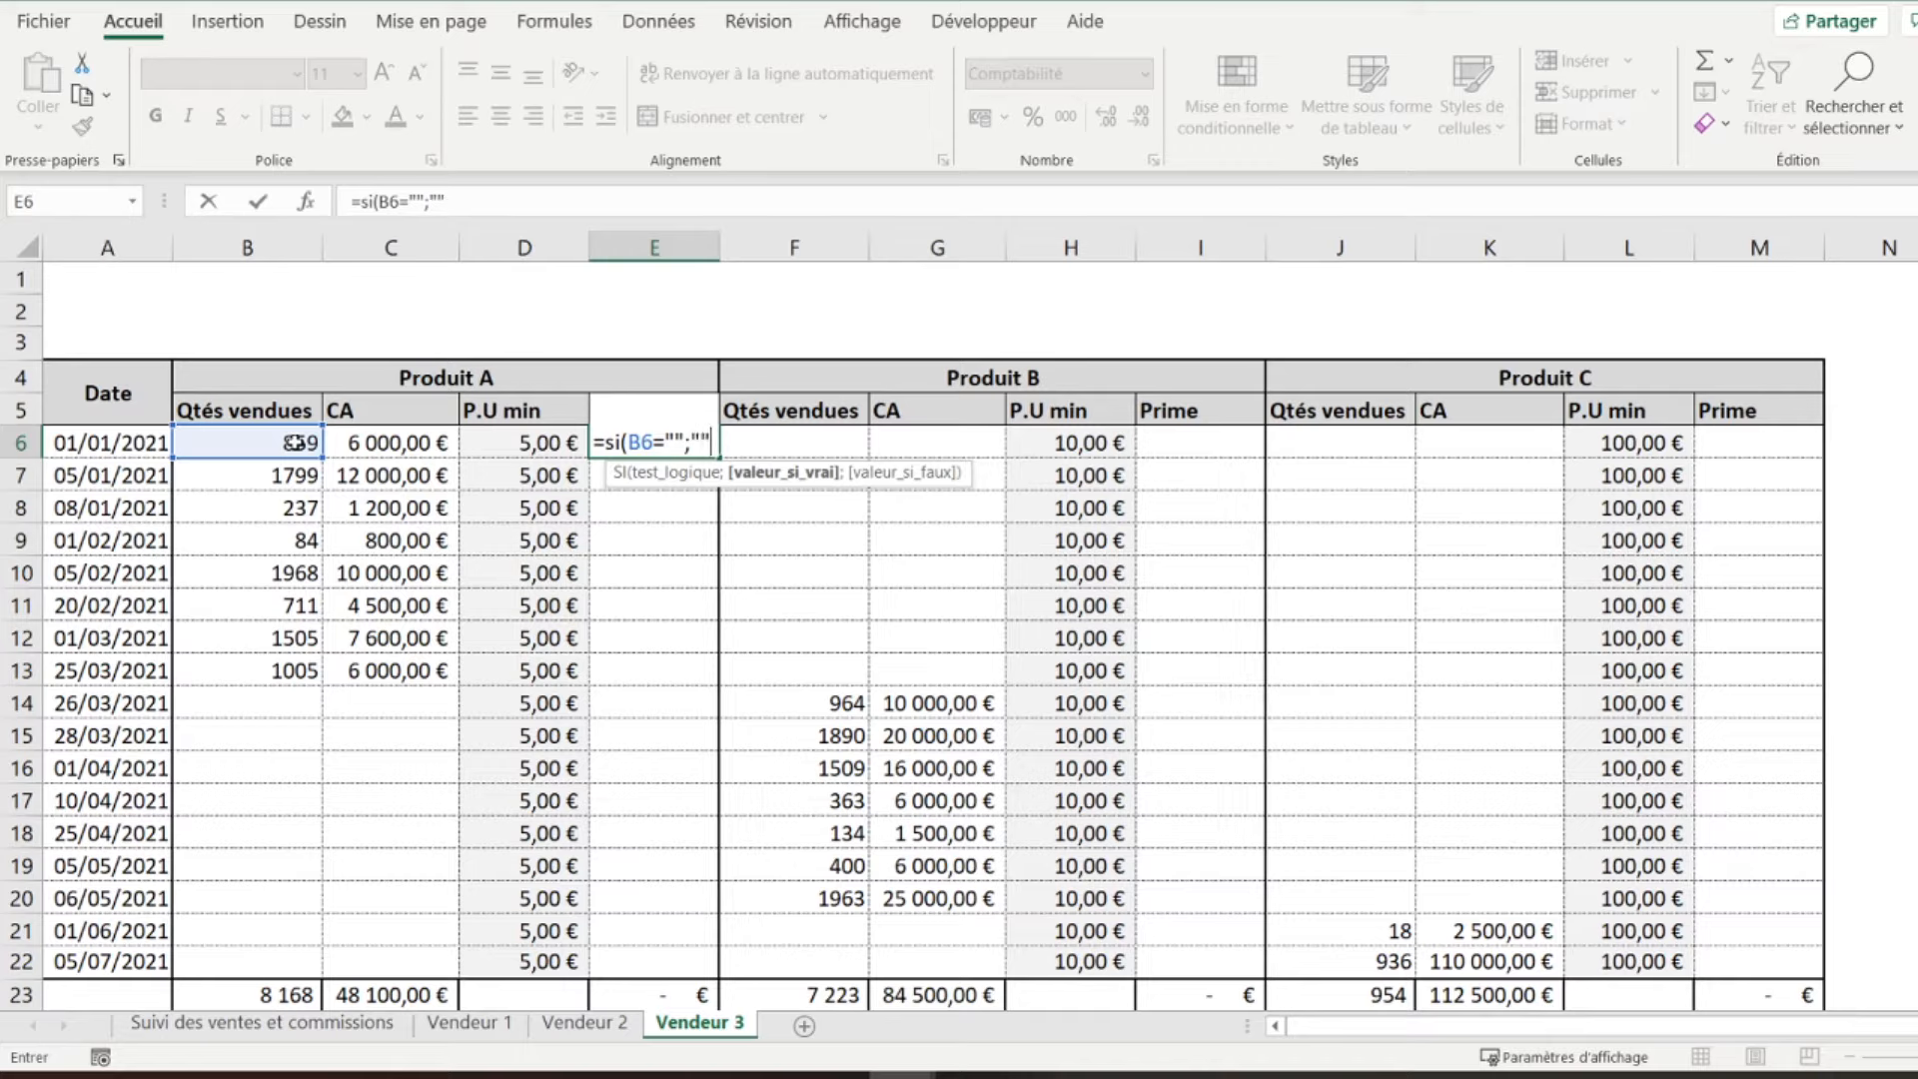
text("";(-)
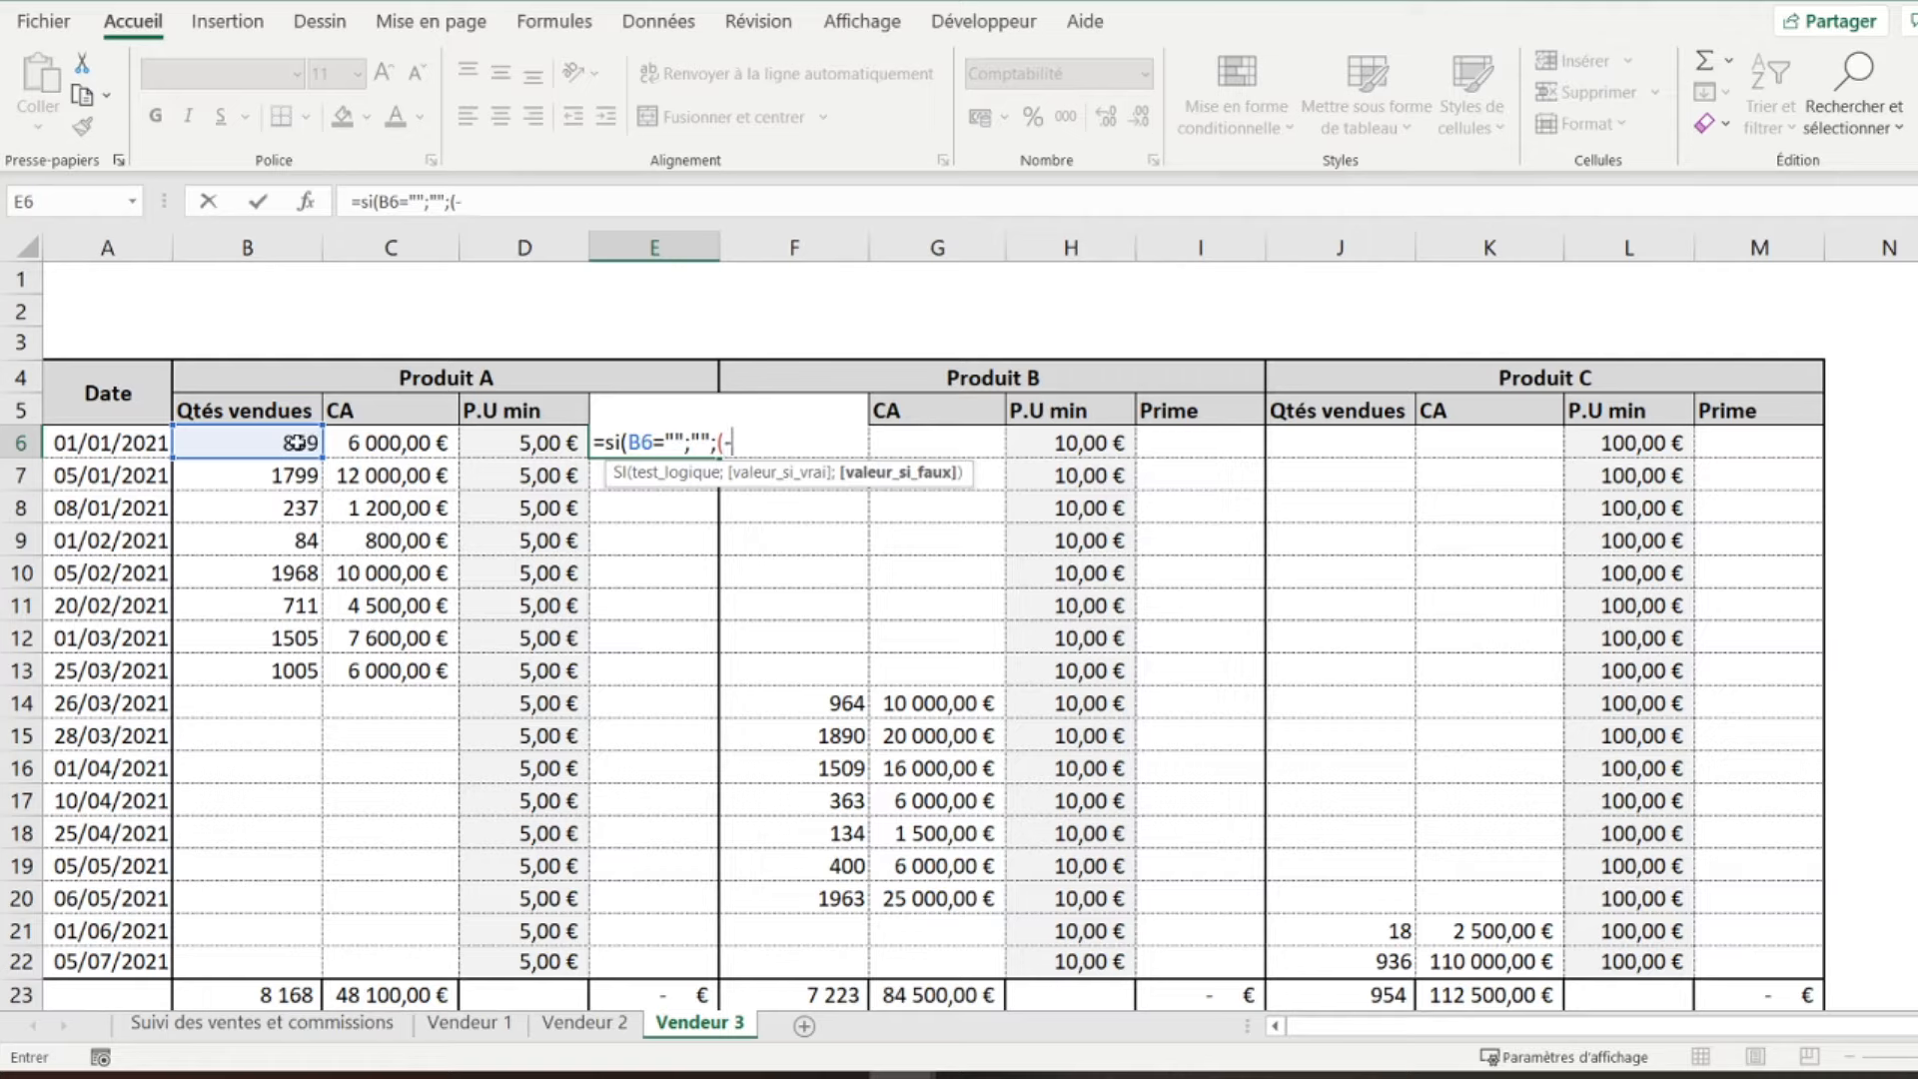
click(507, 446)
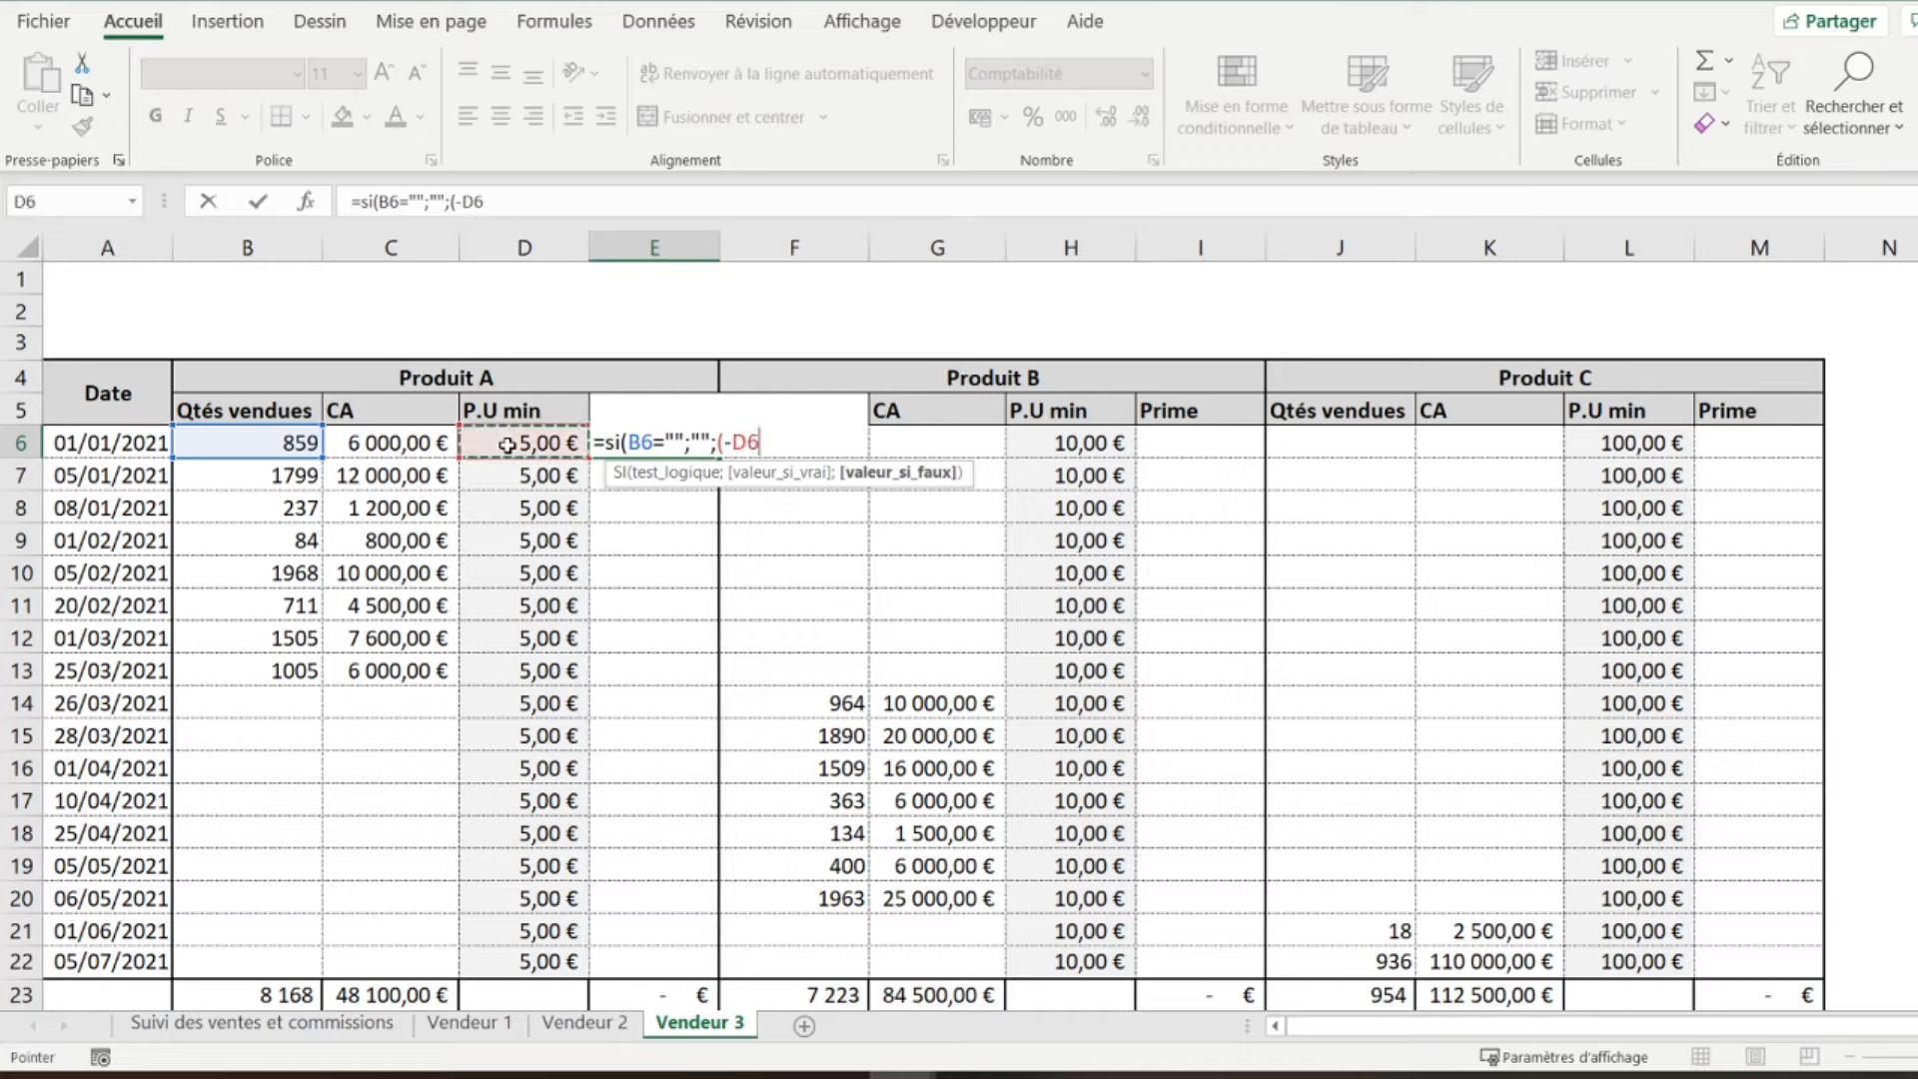
text(*)
click(213, 445)
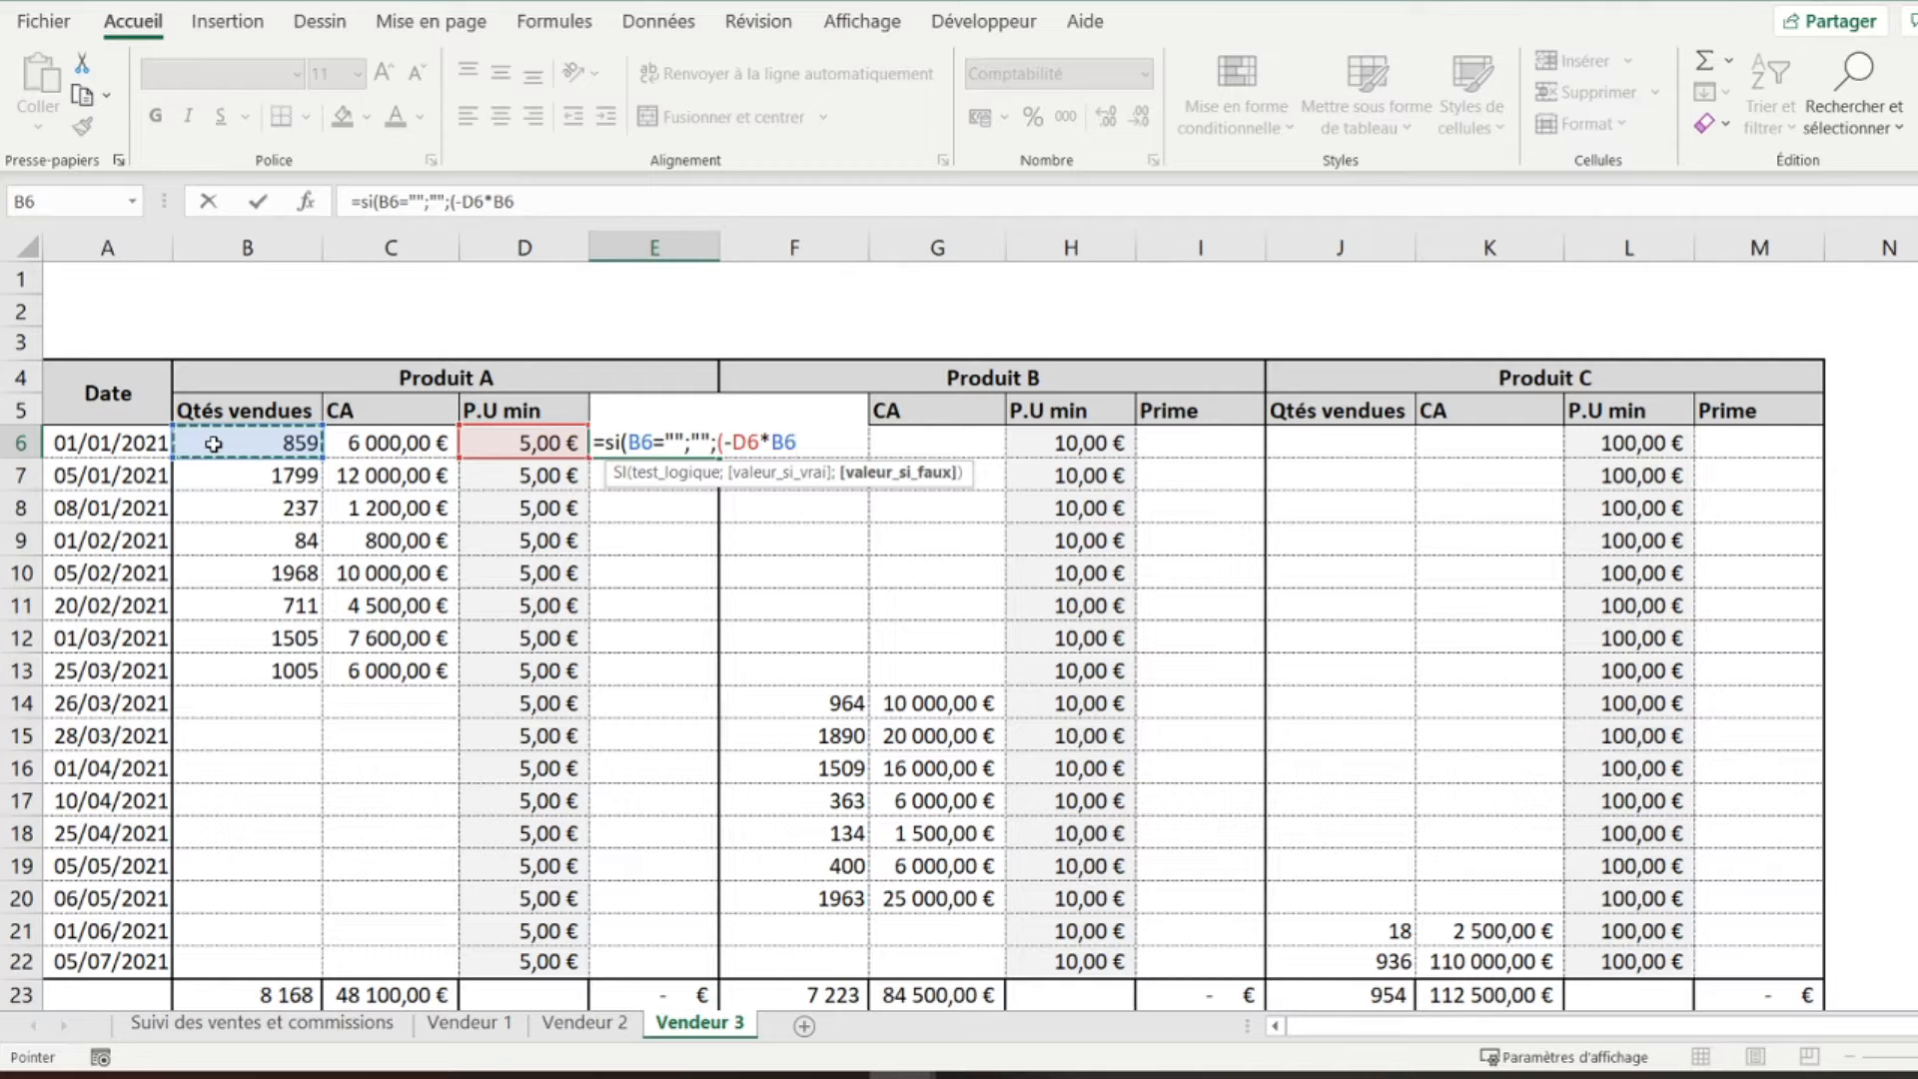
text()+)
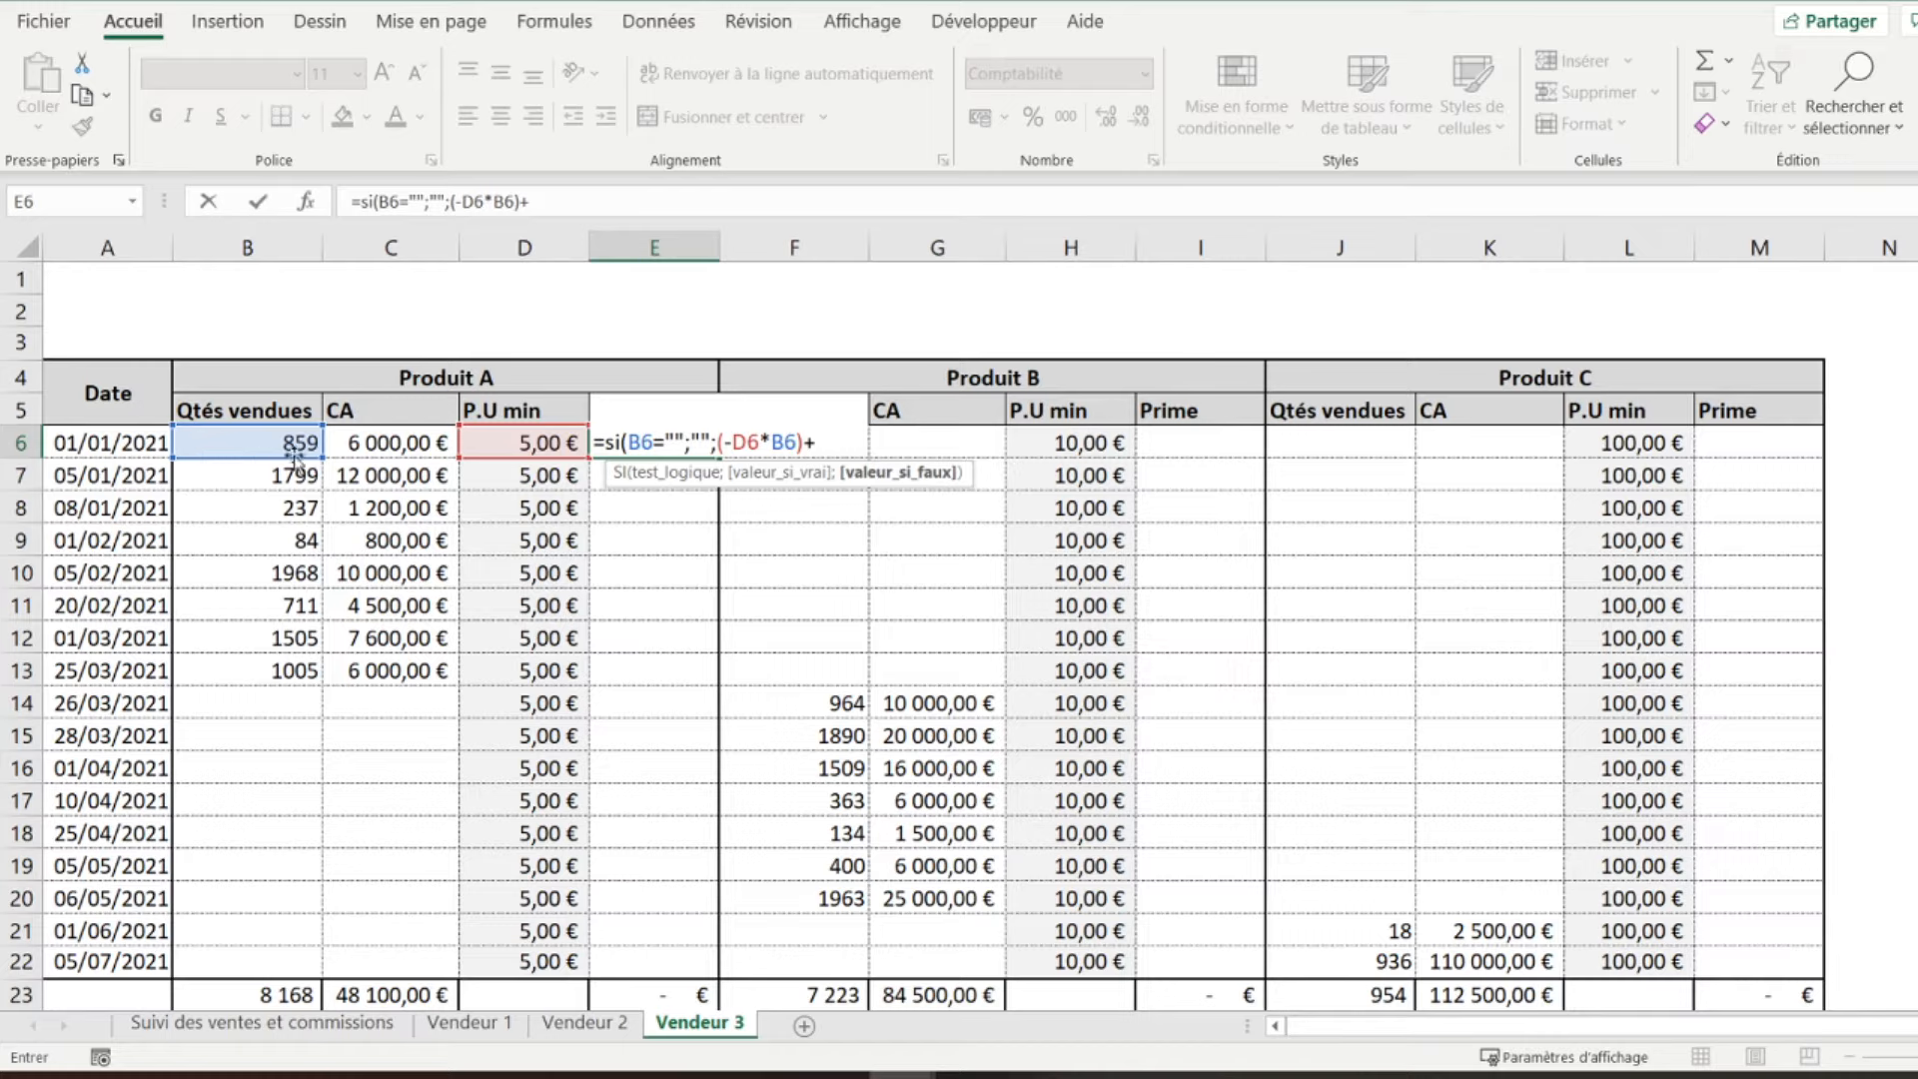
click(362, 444)
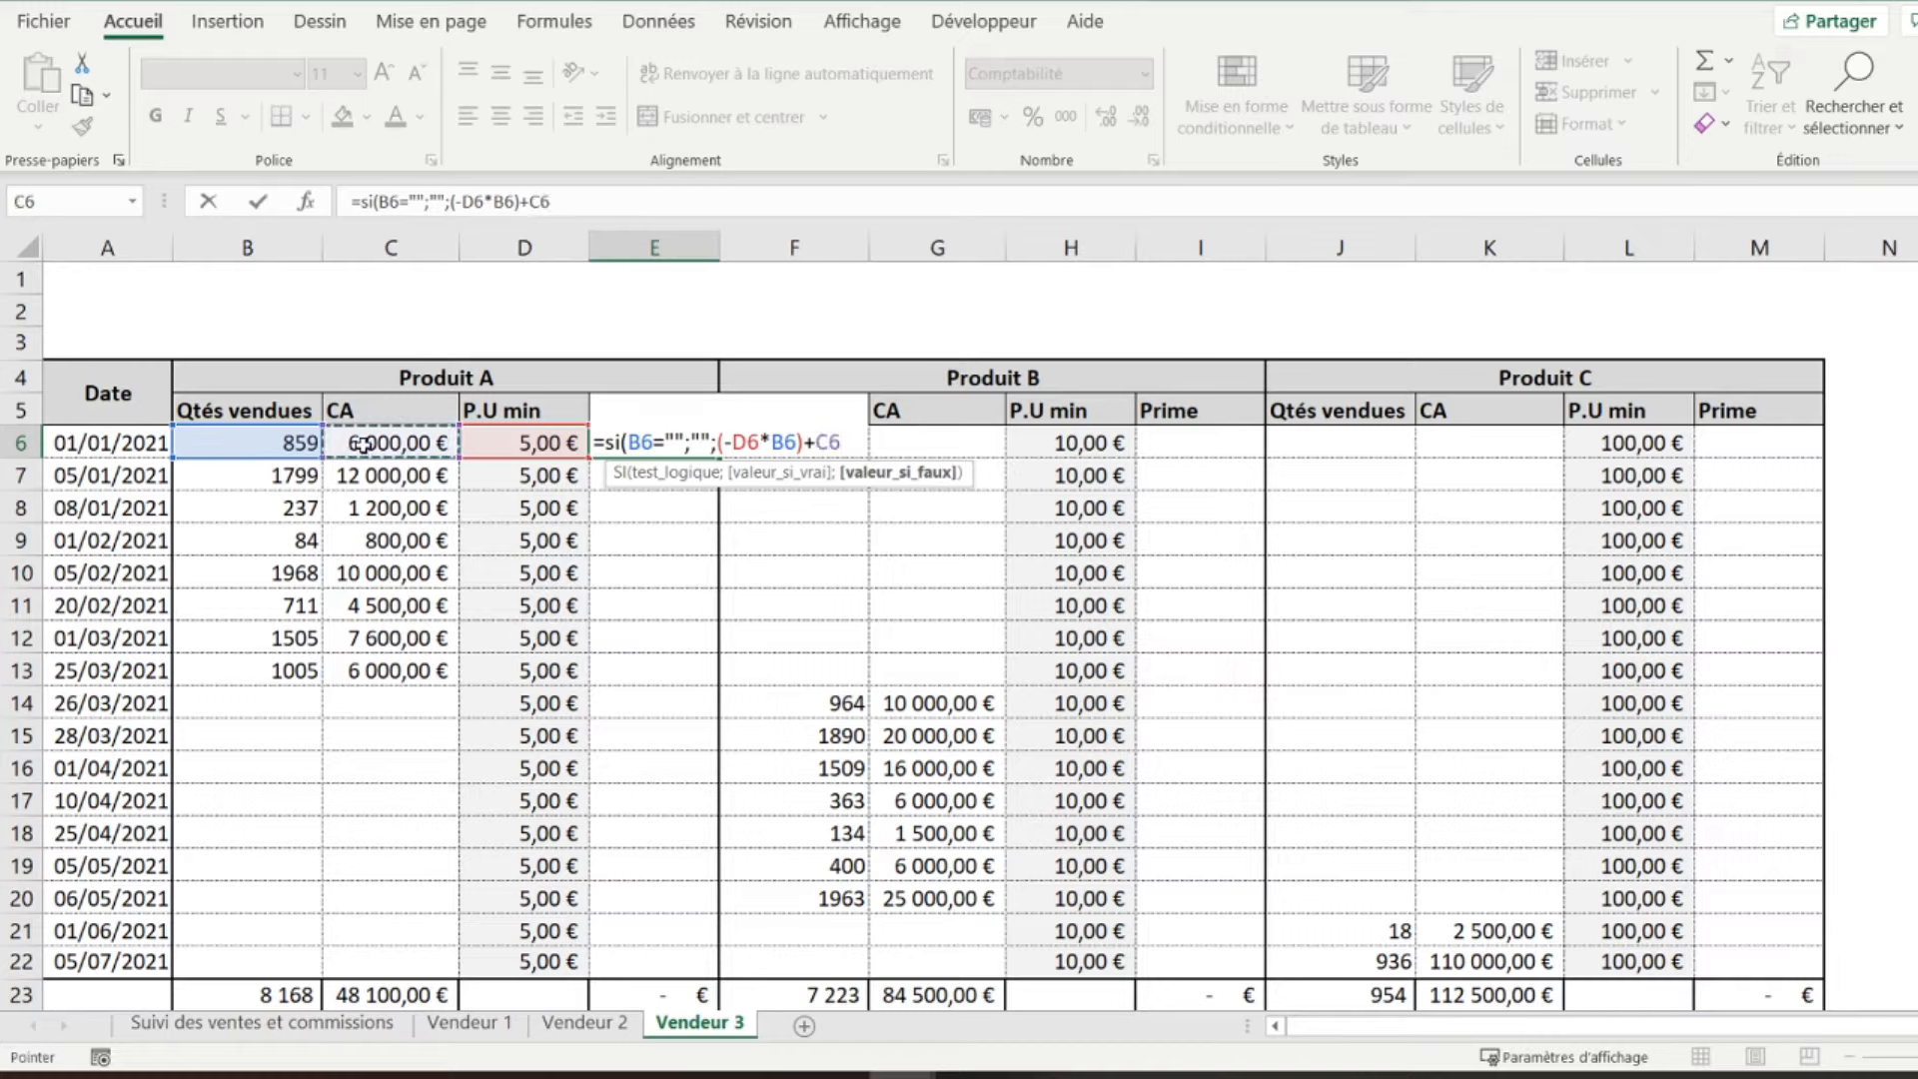
text())
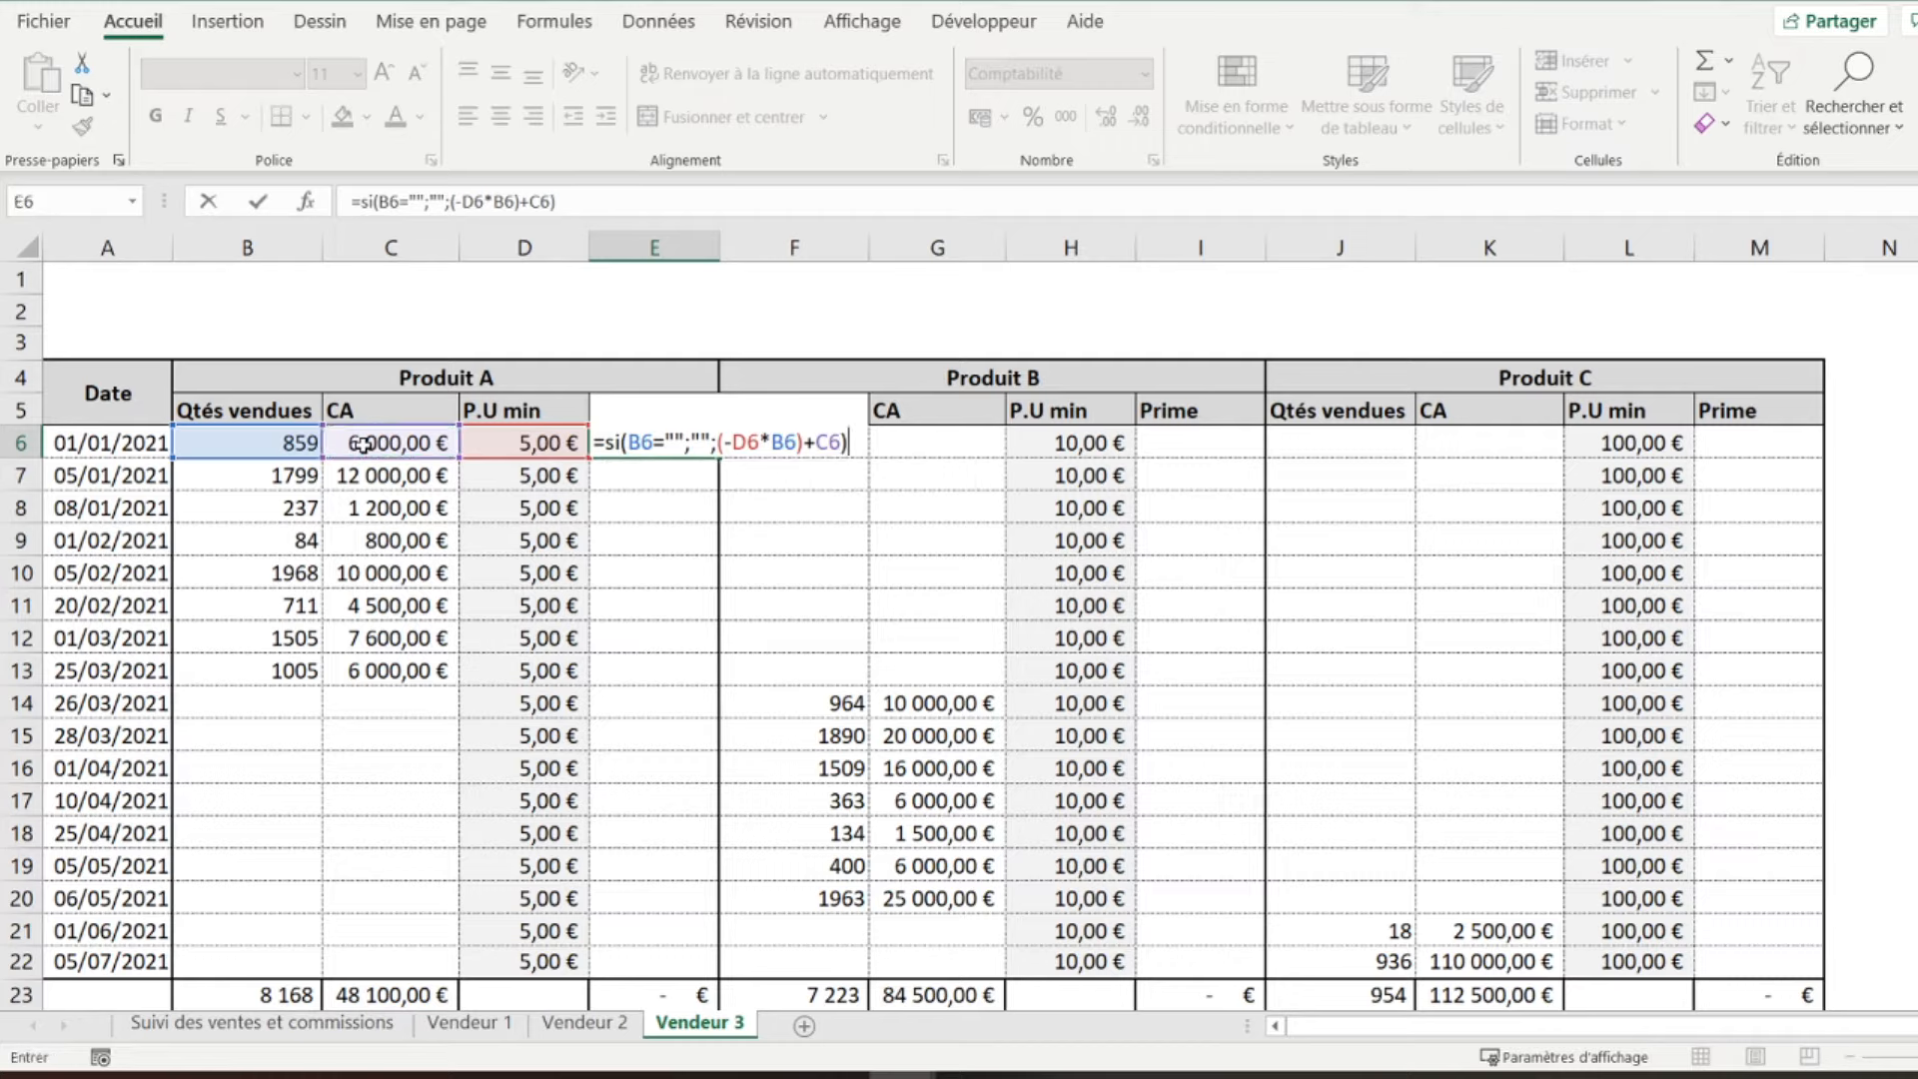
key(Return)
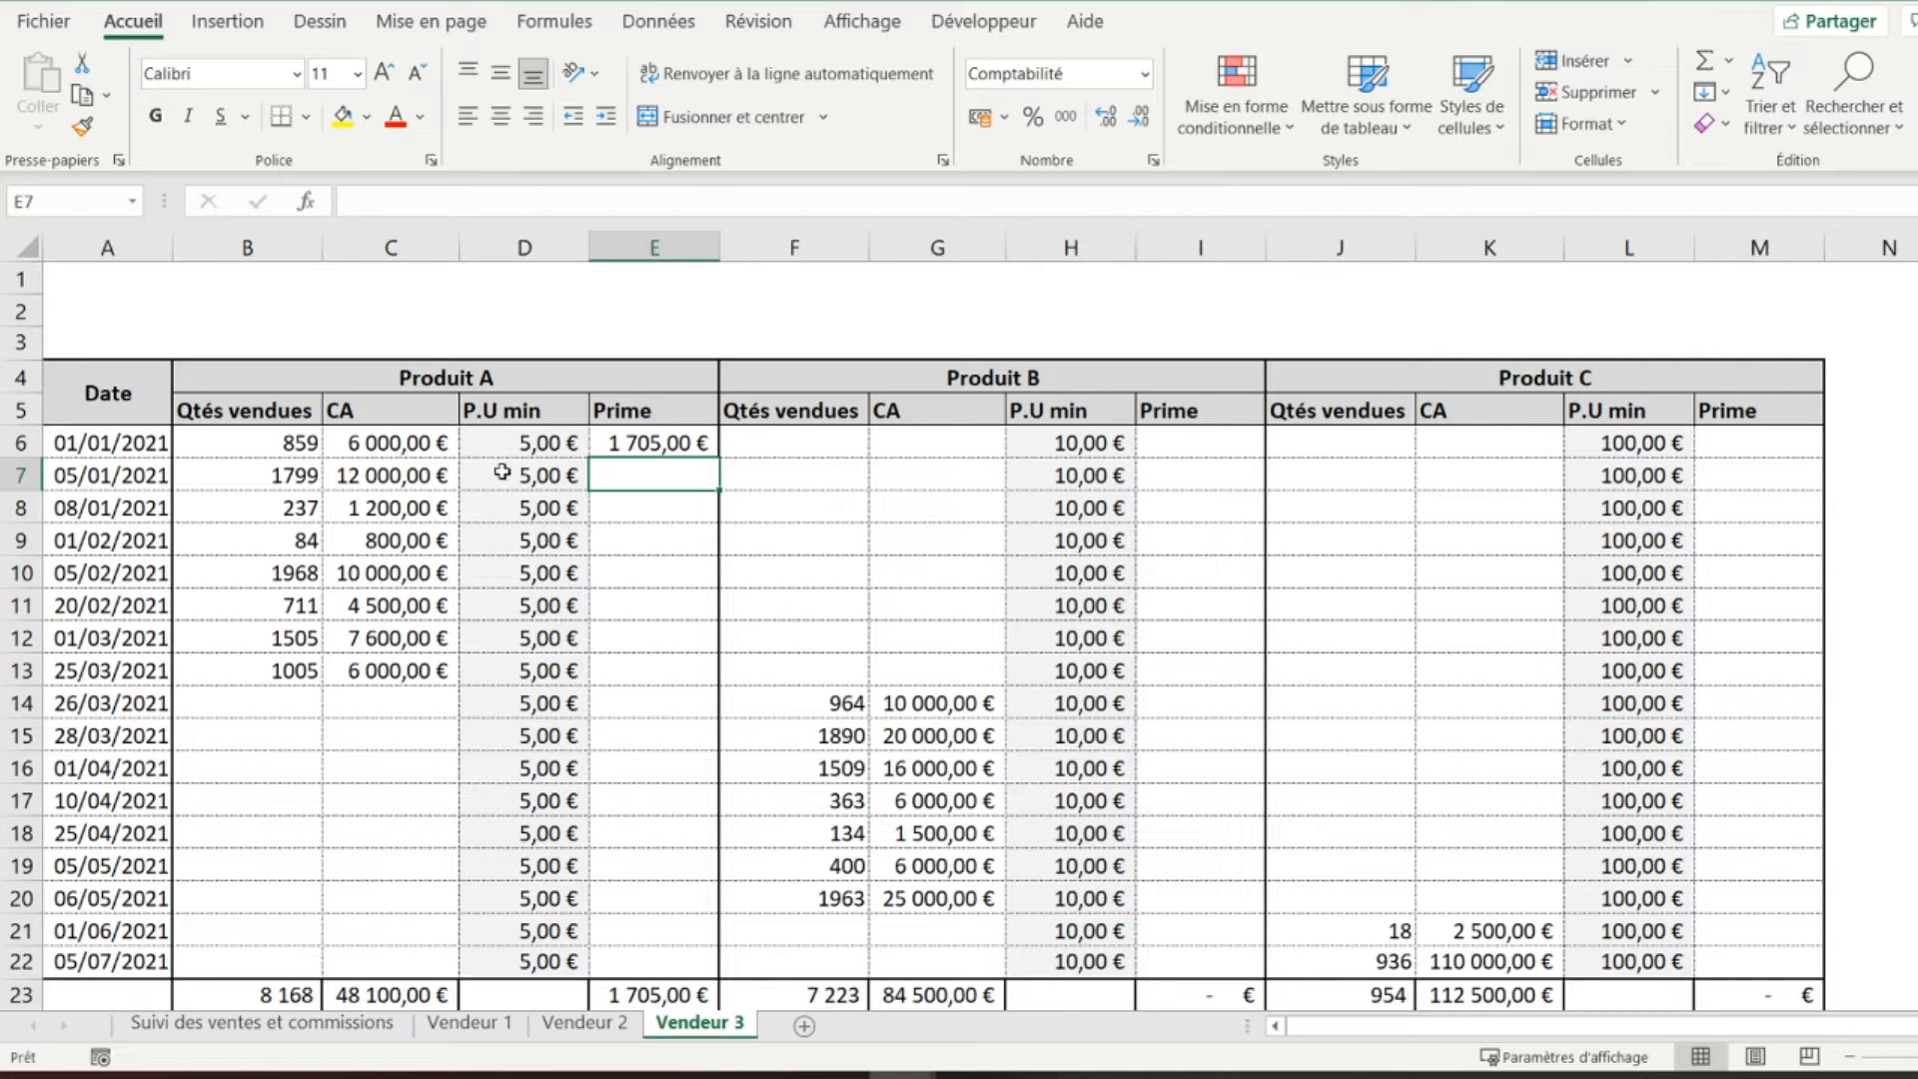
- Copy the Prime formula from Vendeur 3's E6 into E7:E22
click(406, 444)
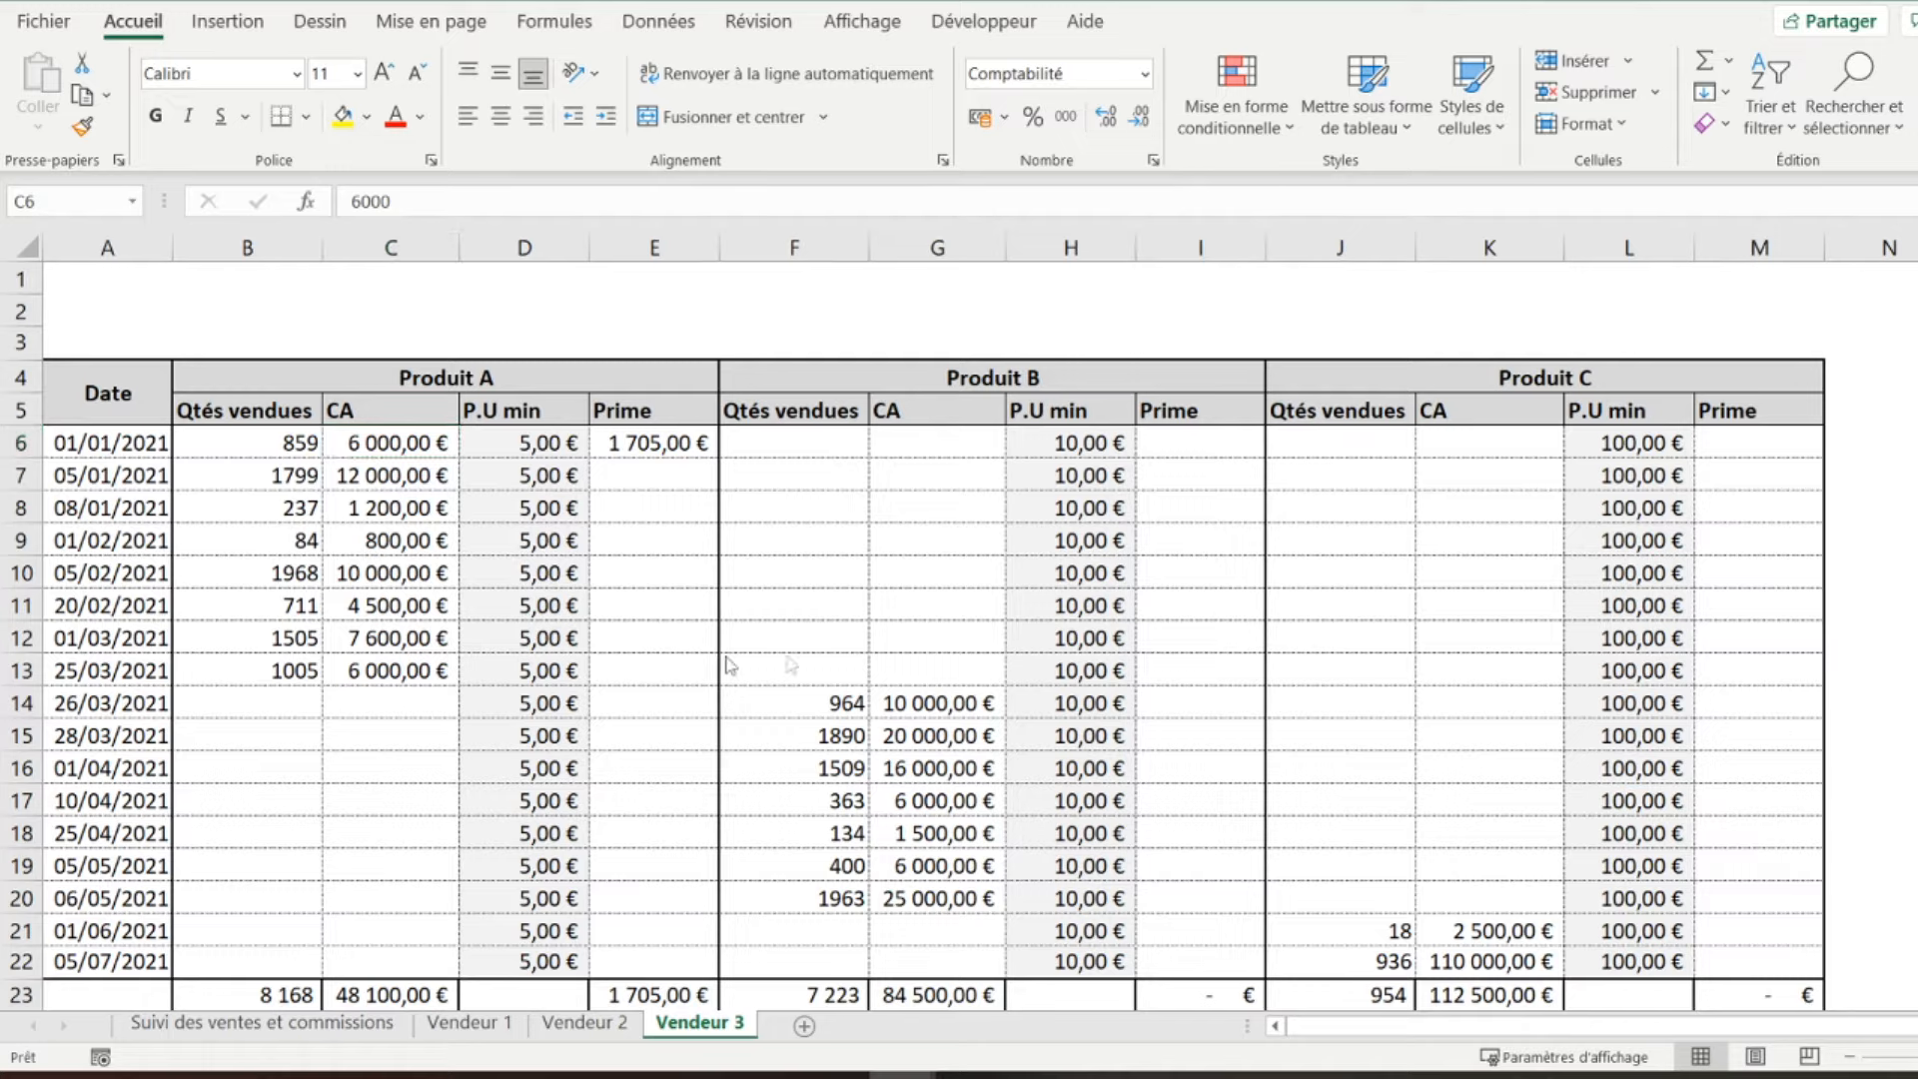
click(626, 443)
right_click(626, 443)
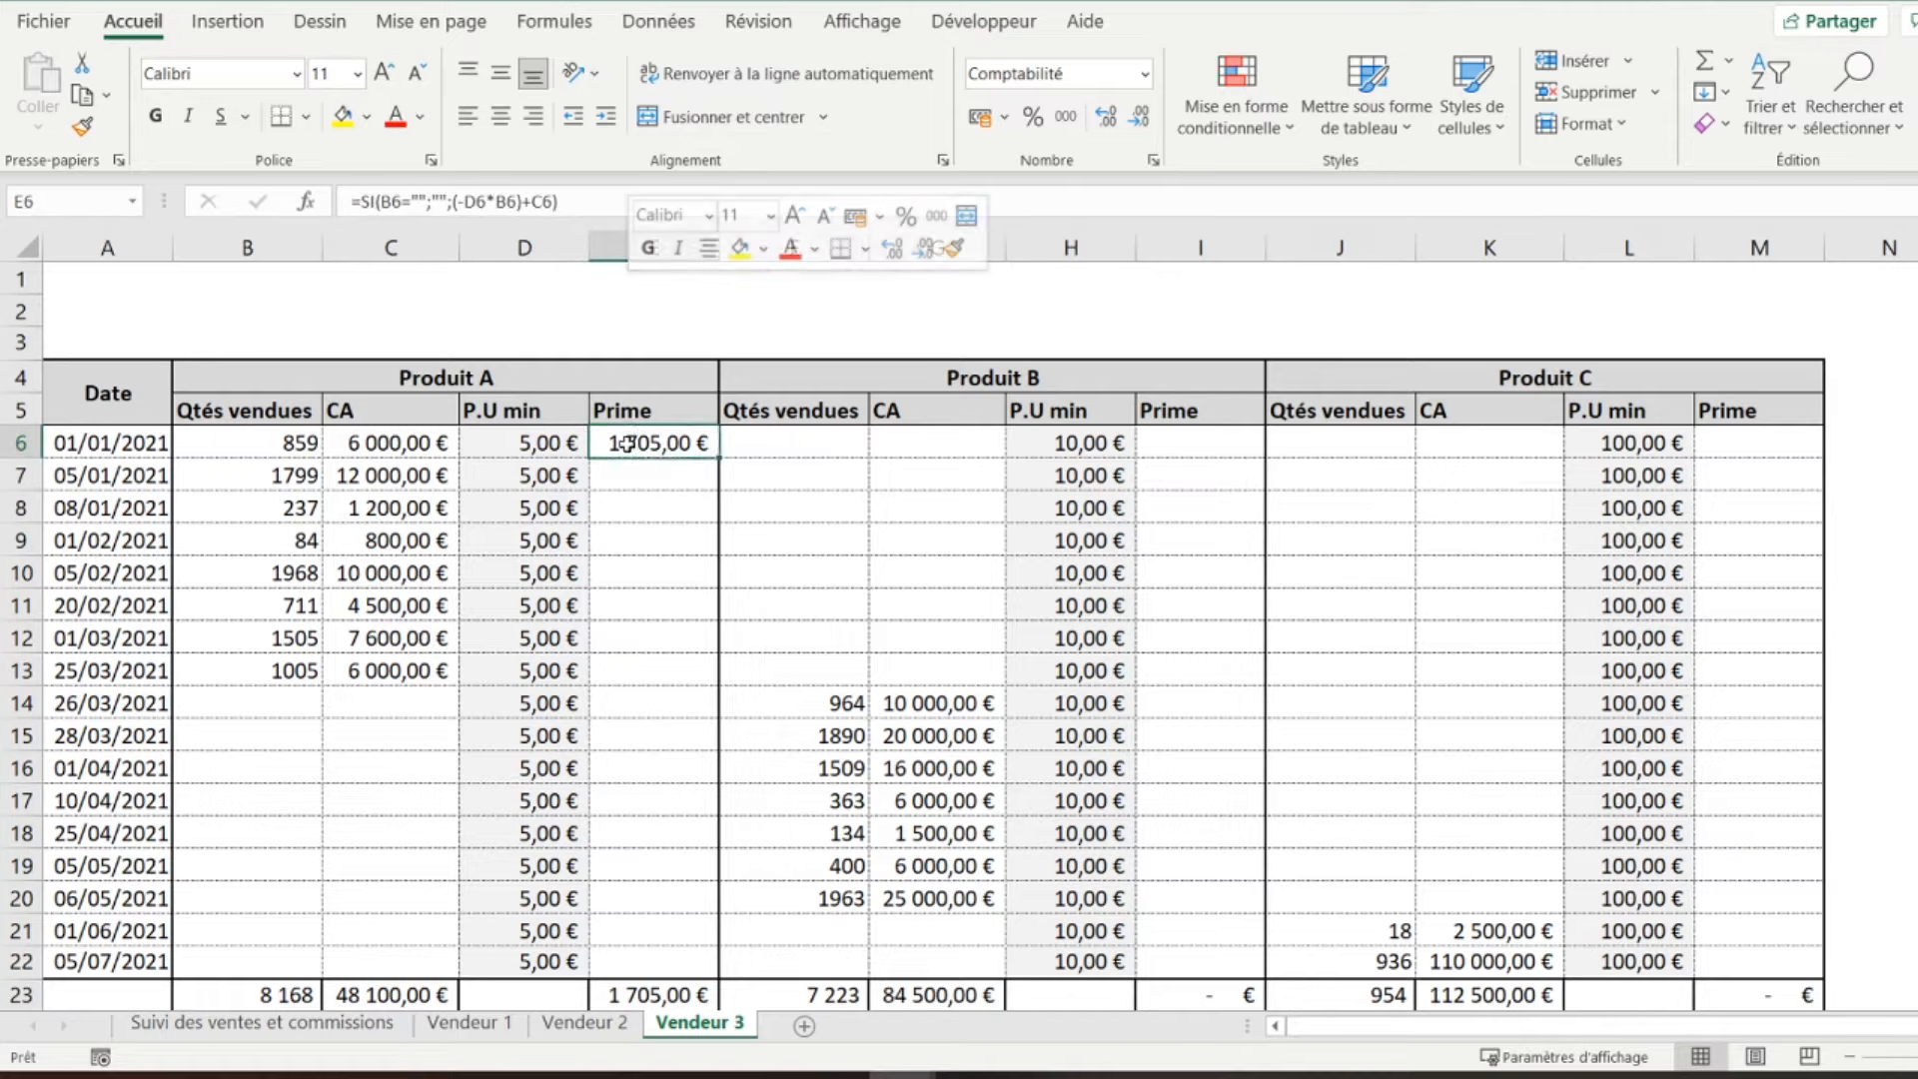
click(699, 350)
drag(642, 471, 649, 974)
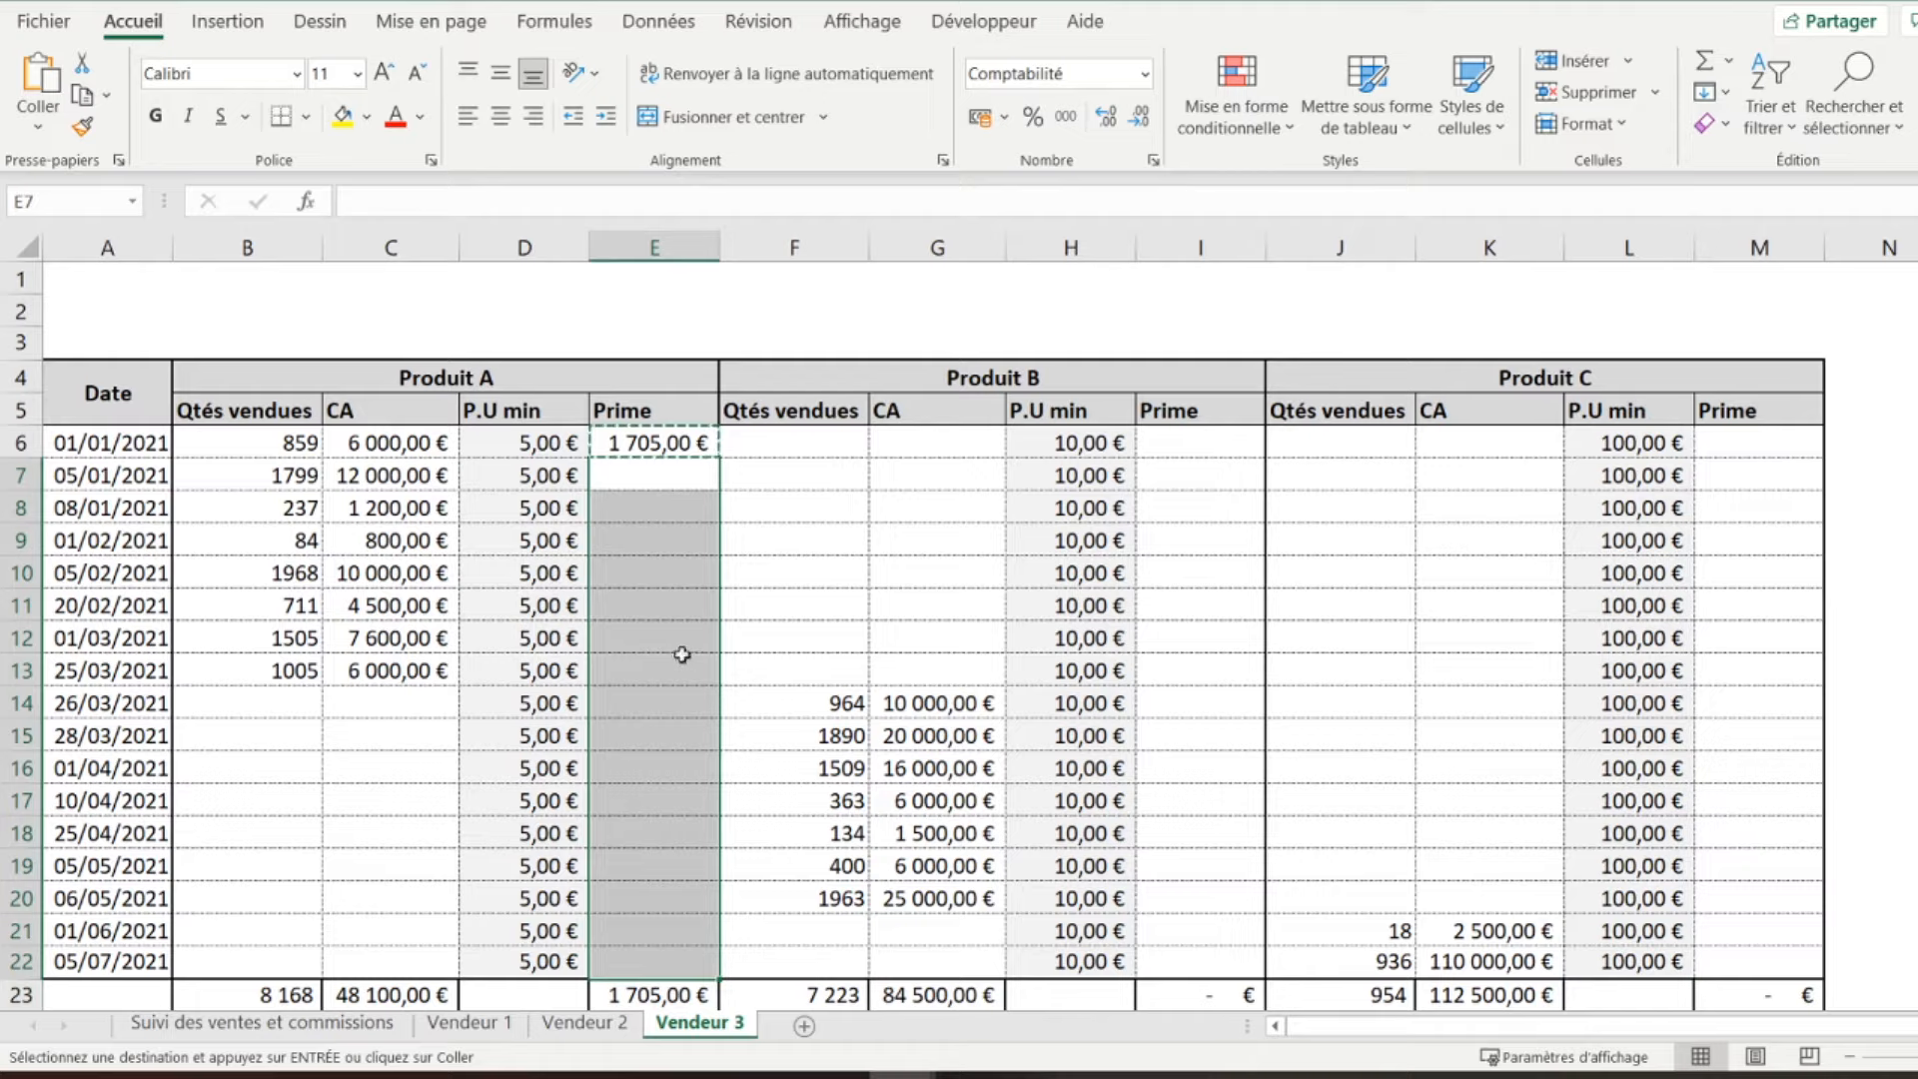
right_click(673, 621)
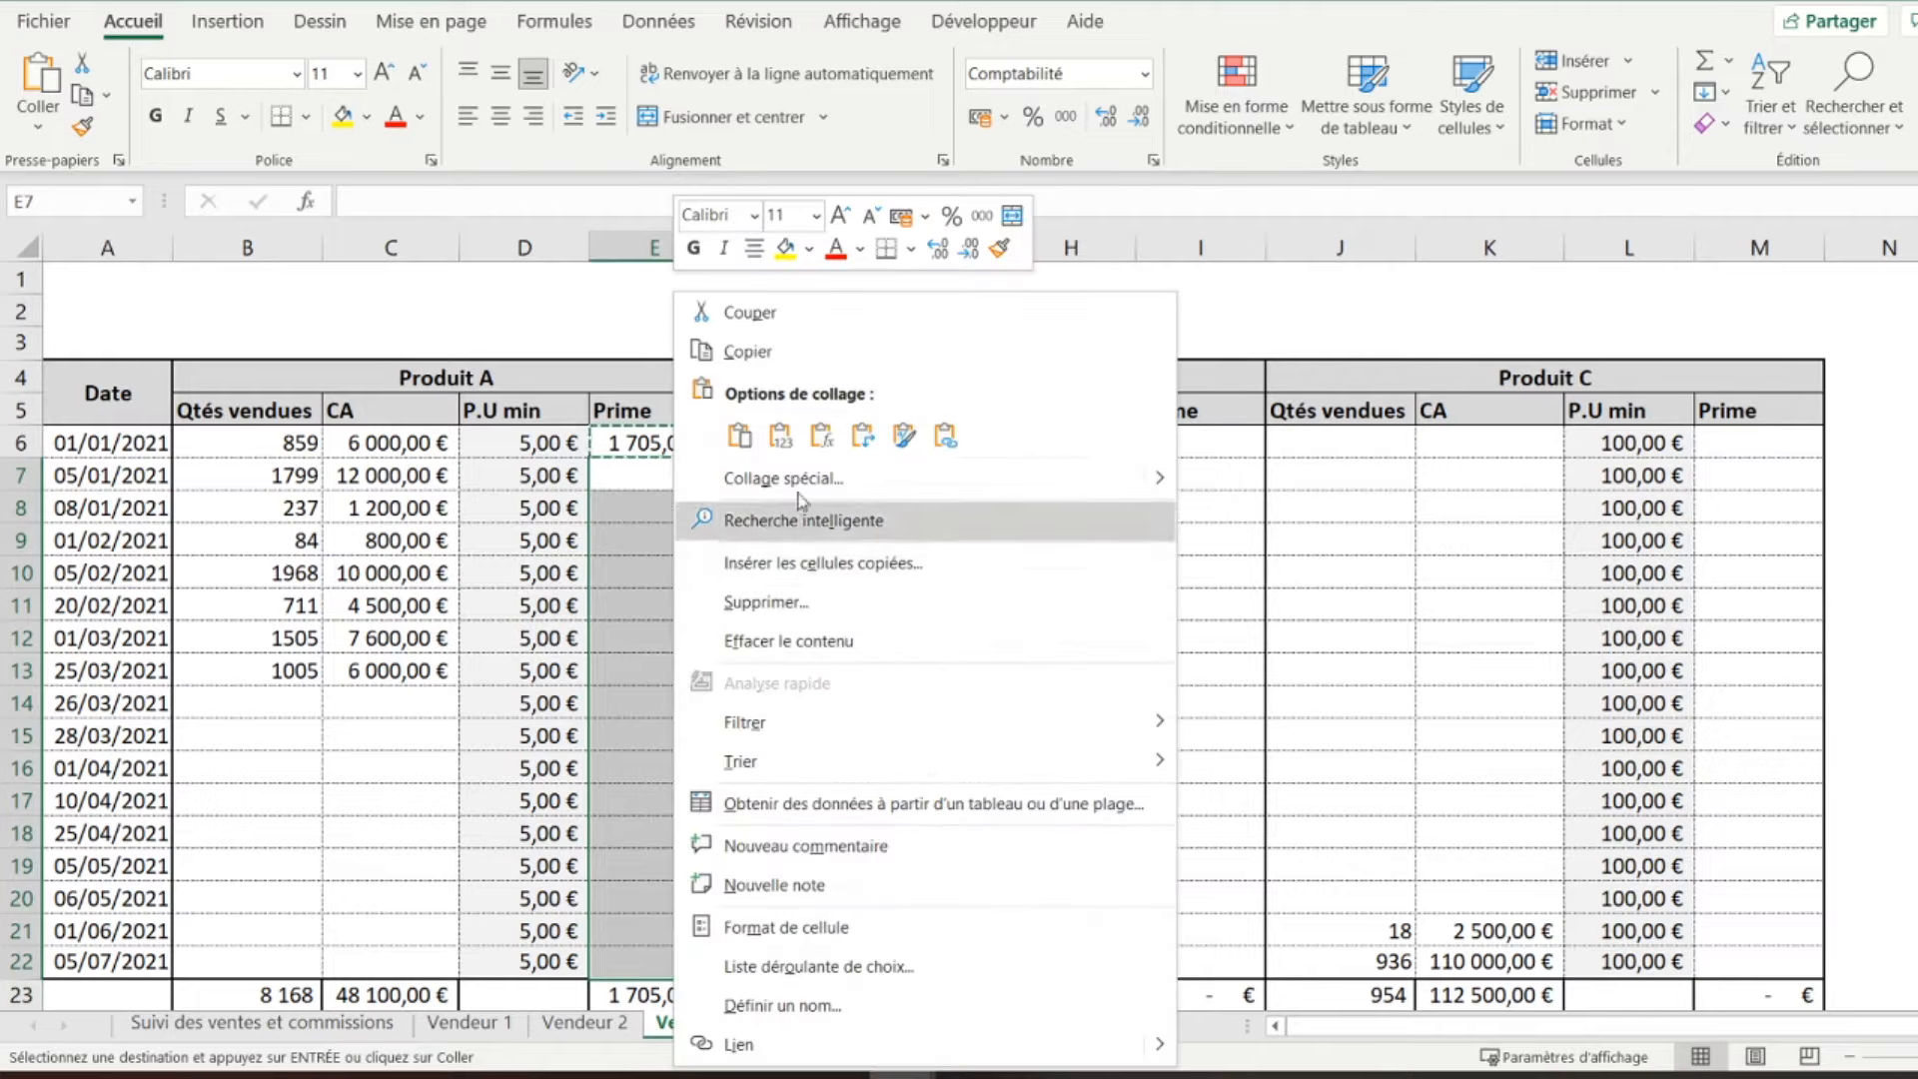
click(779, 376)
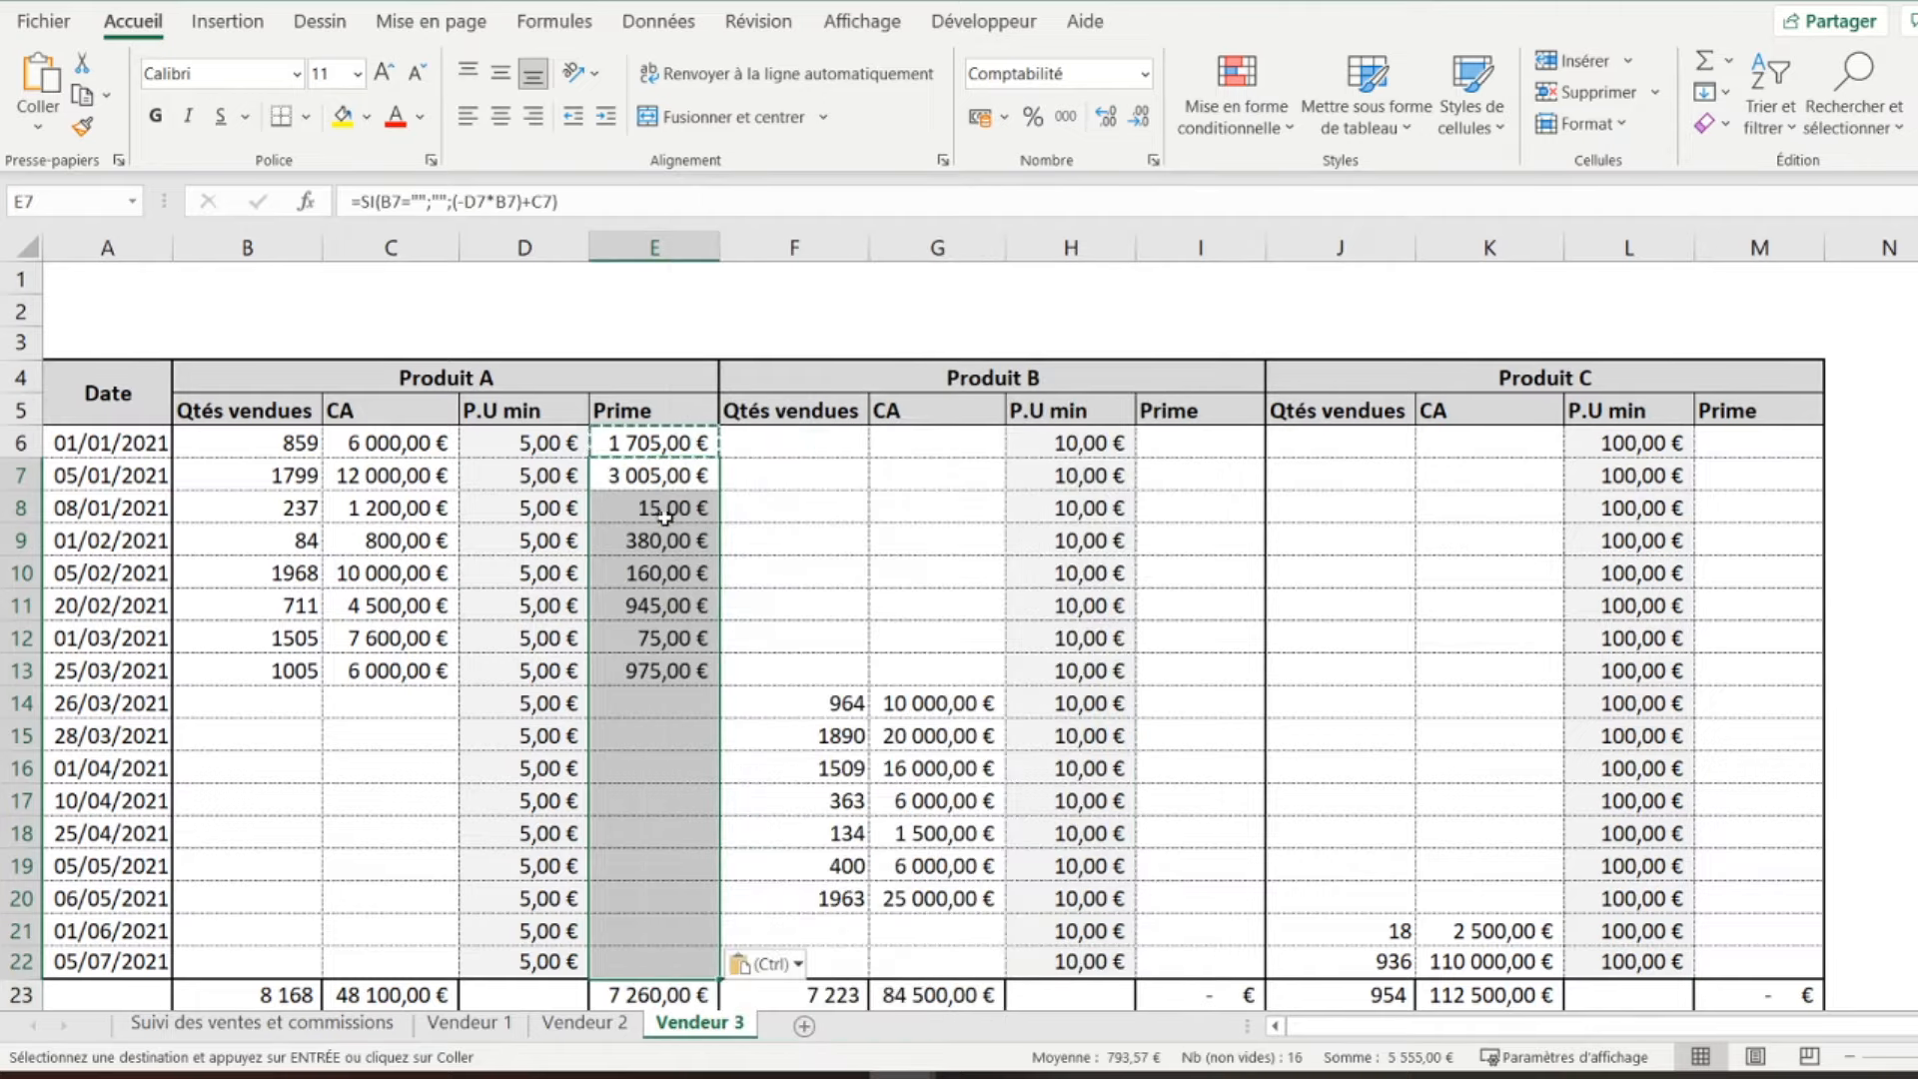
- Paste only the formula from Vendeur 3's E6 into Produit B's Prime cells, I6:I22
click(668, 446)
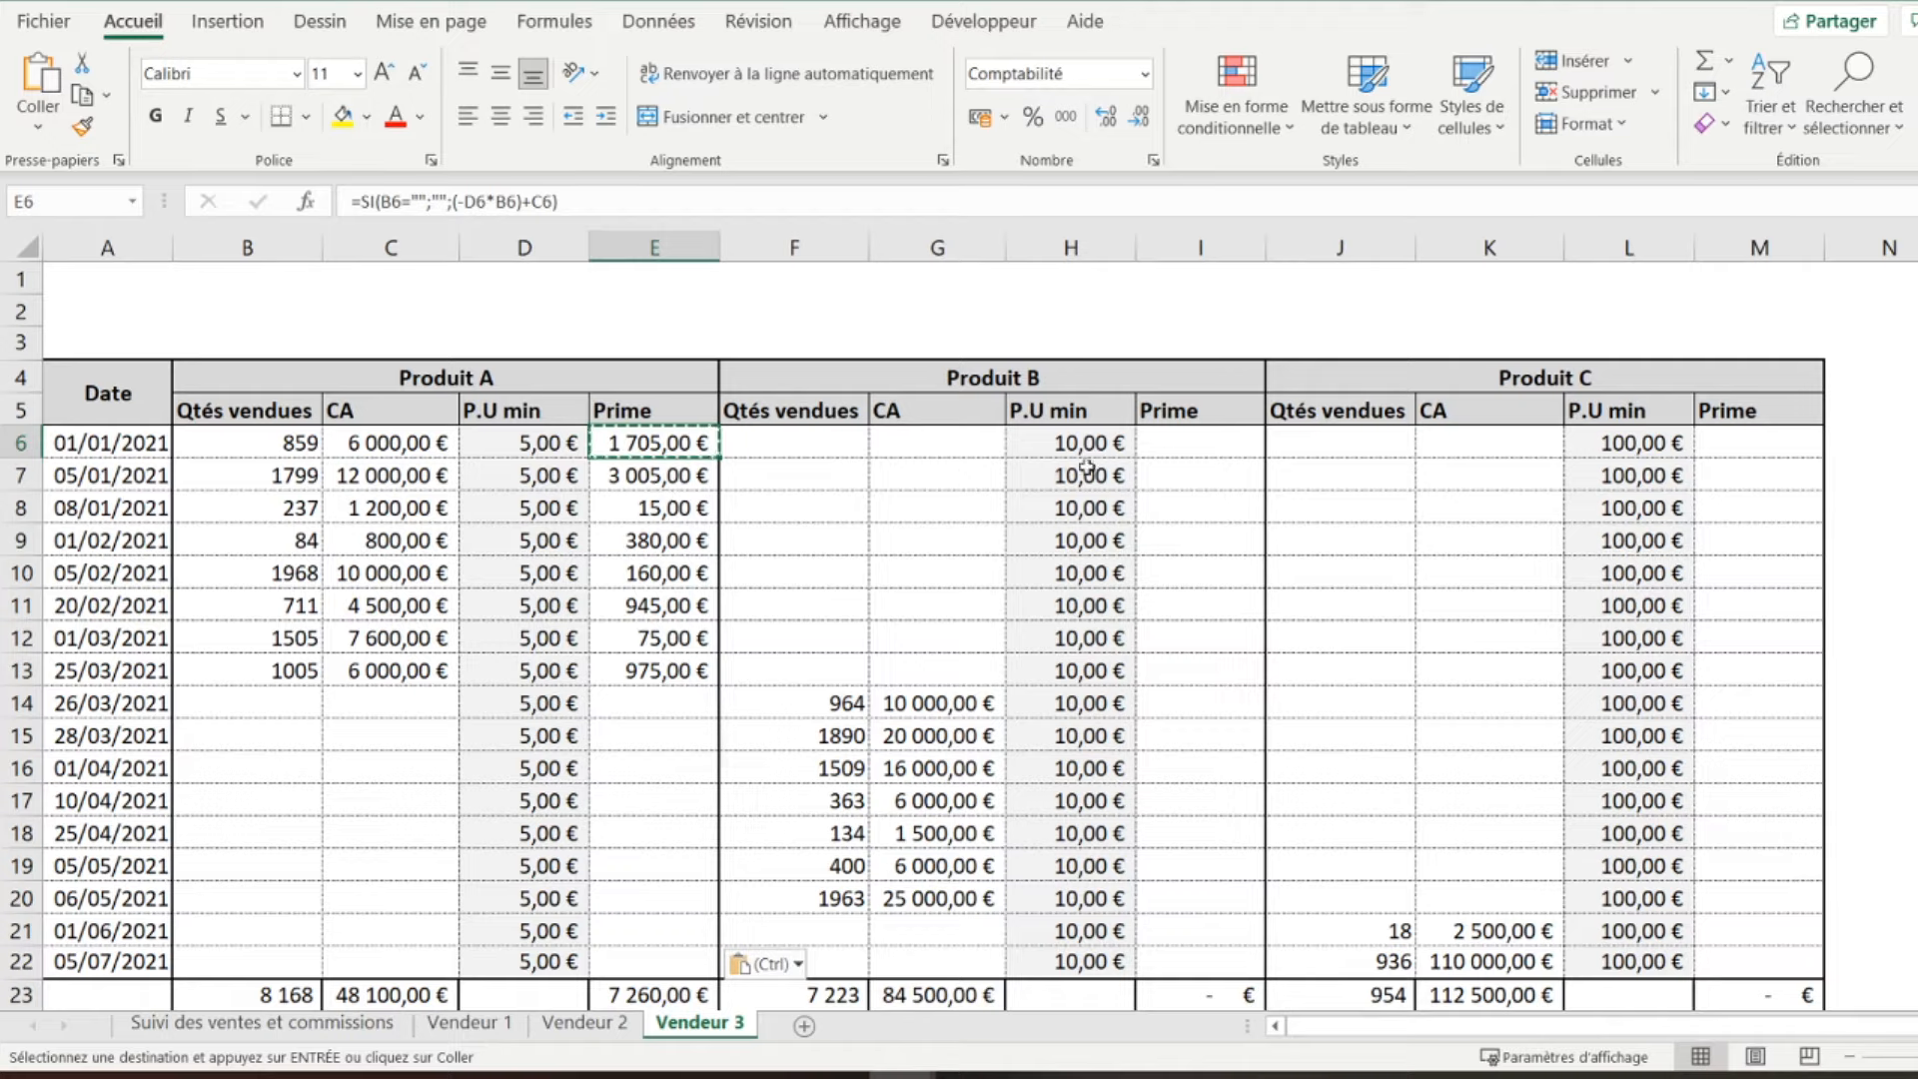
drag(1186, 445, 1181, 961)
right_click(1186, 713)
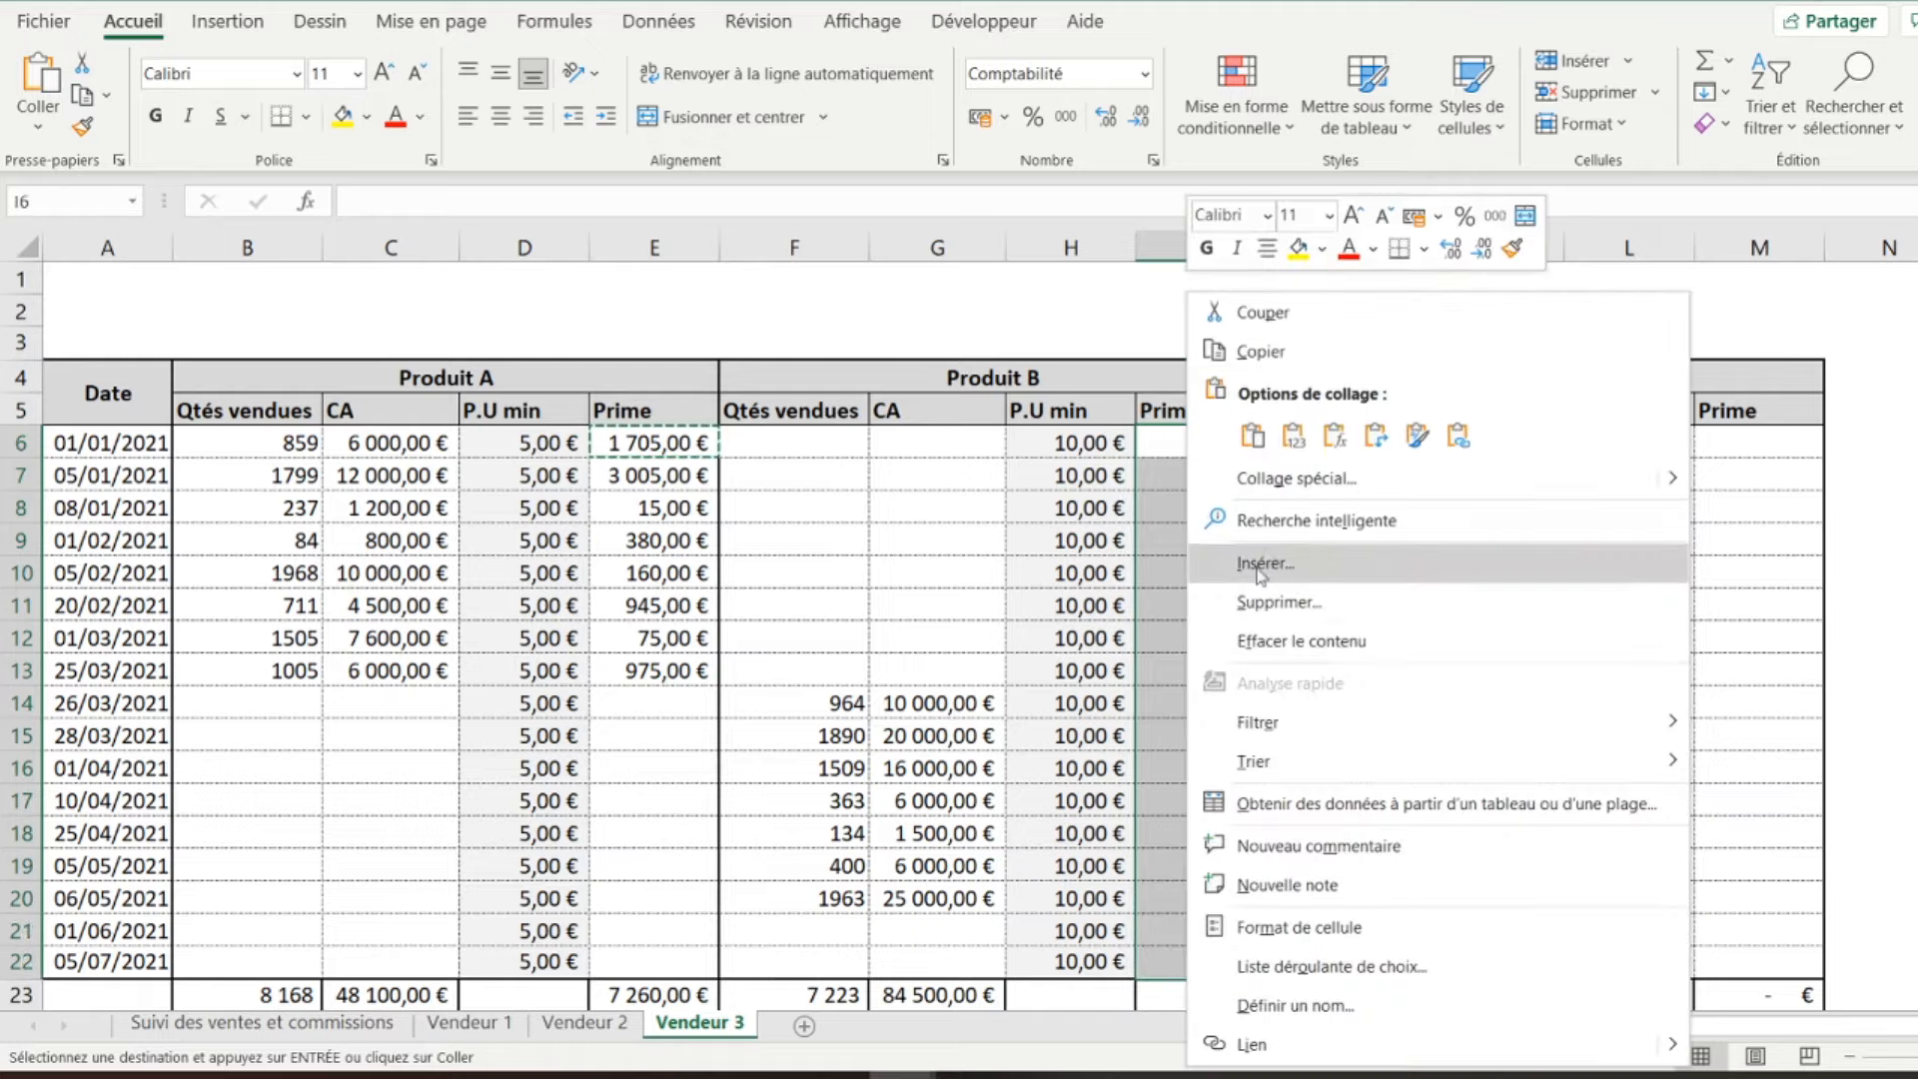
click(1332, 440)
- Apply the accounting number format to Produit B's Prime total in I23
scroll(1374, 631, down, 2)
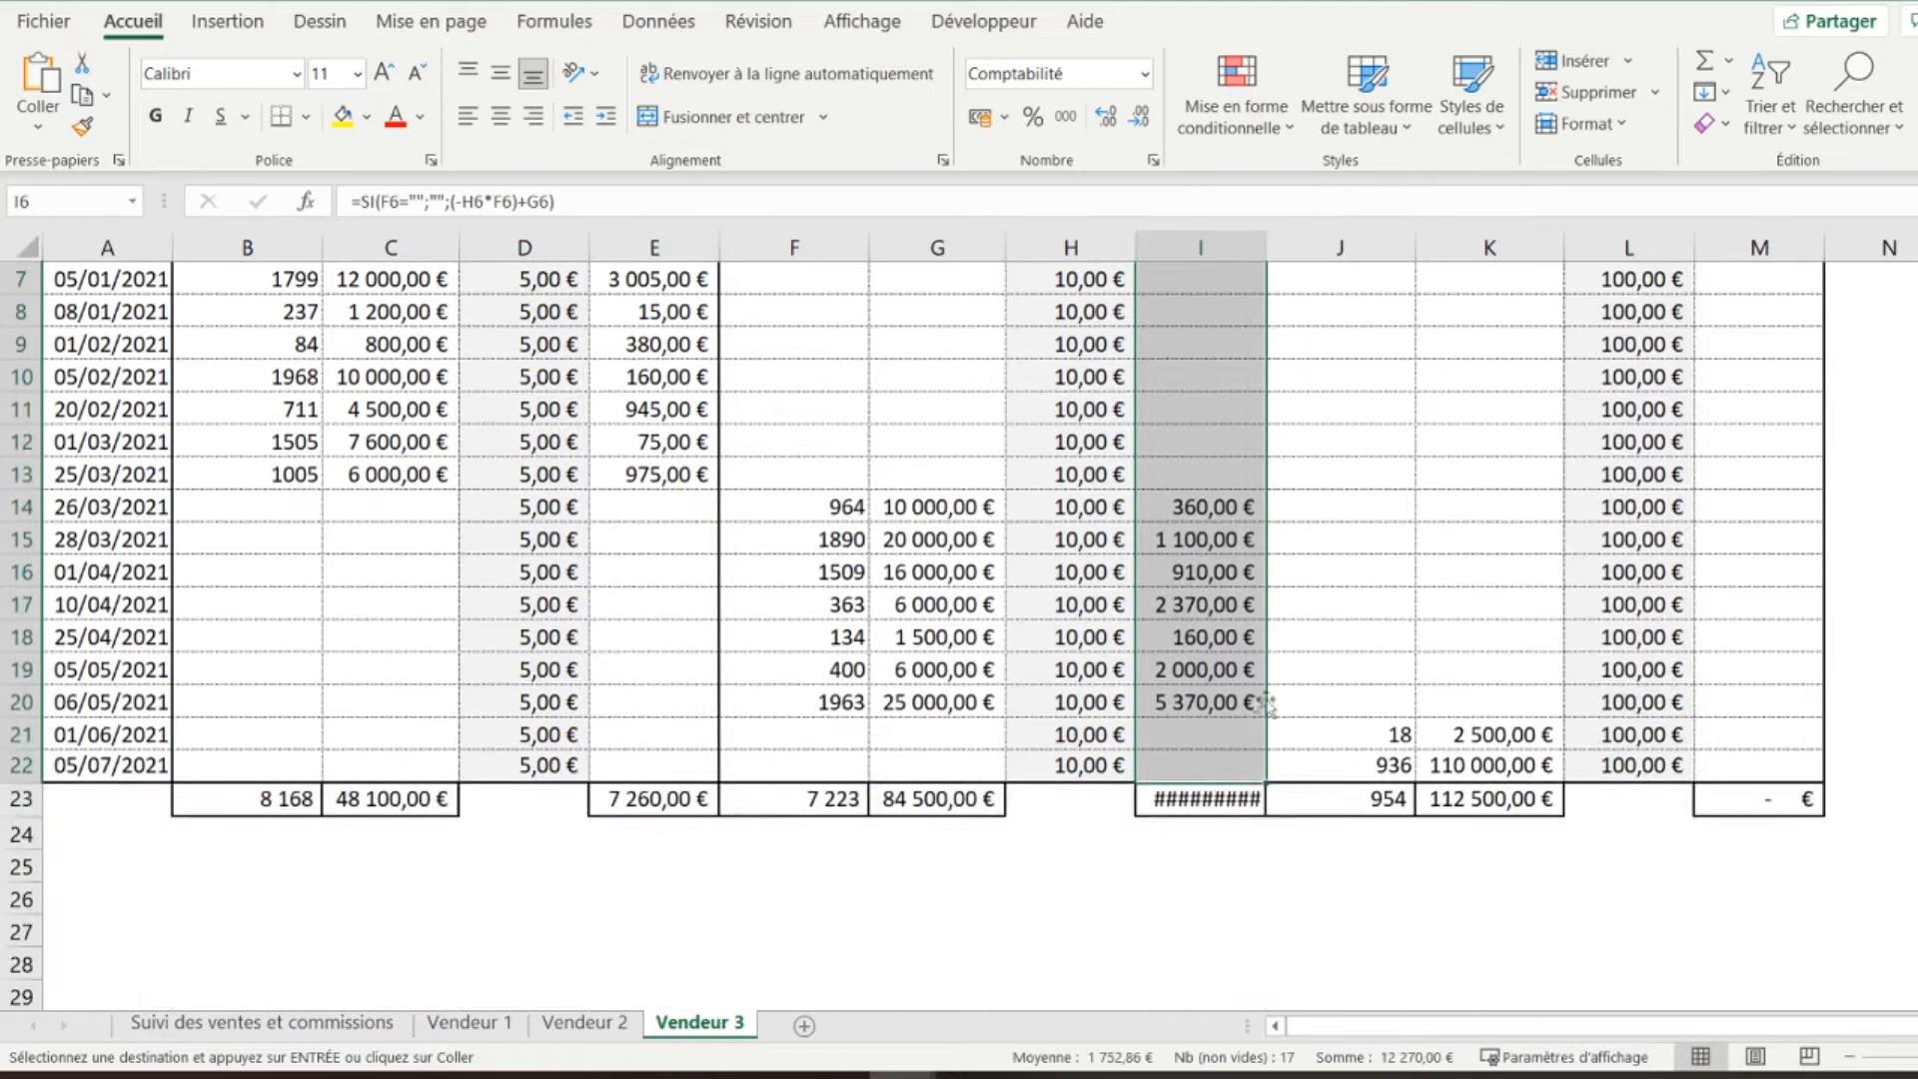
click(1204, 799)
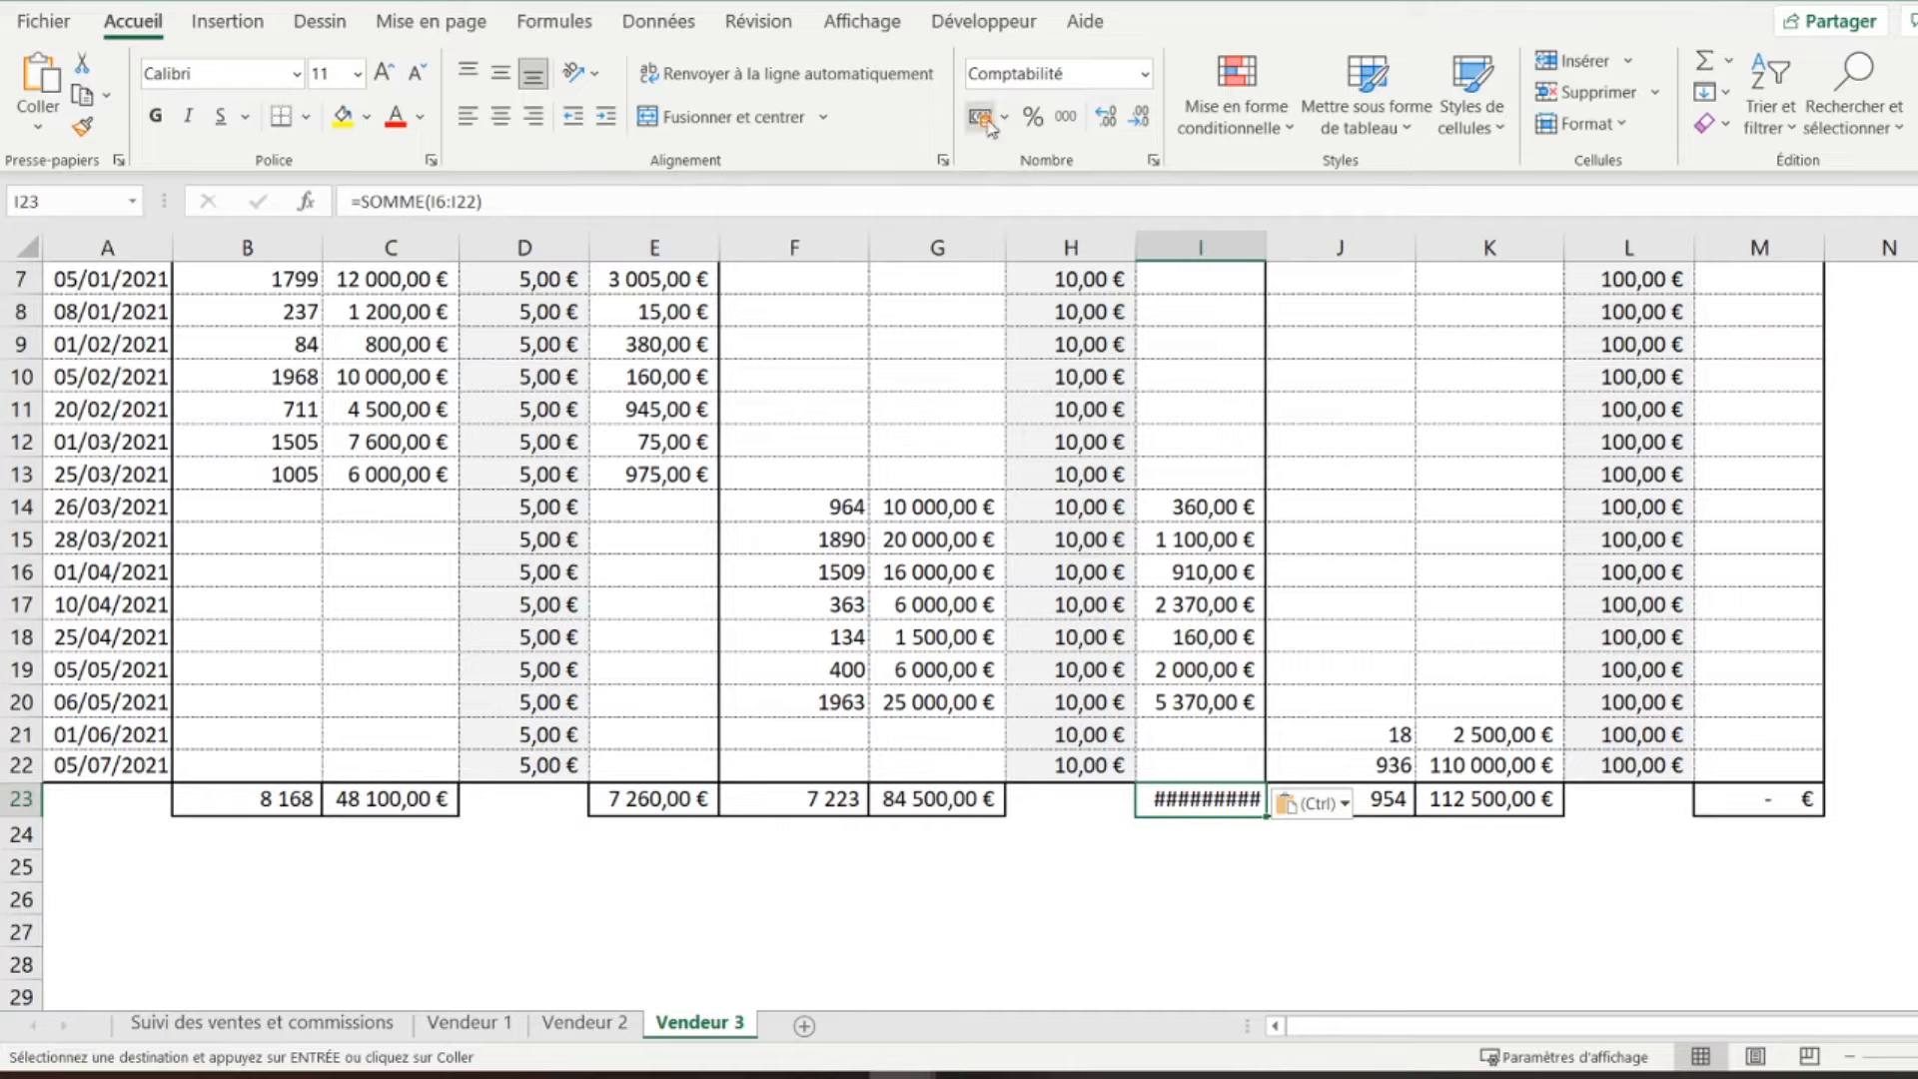
key(Return)
- Copy the Prime formula from Vendeur 3's I6 into Produit C's Prime cells, M6:M22, pasting the formula only
scroll(1339, 809, up, 2)
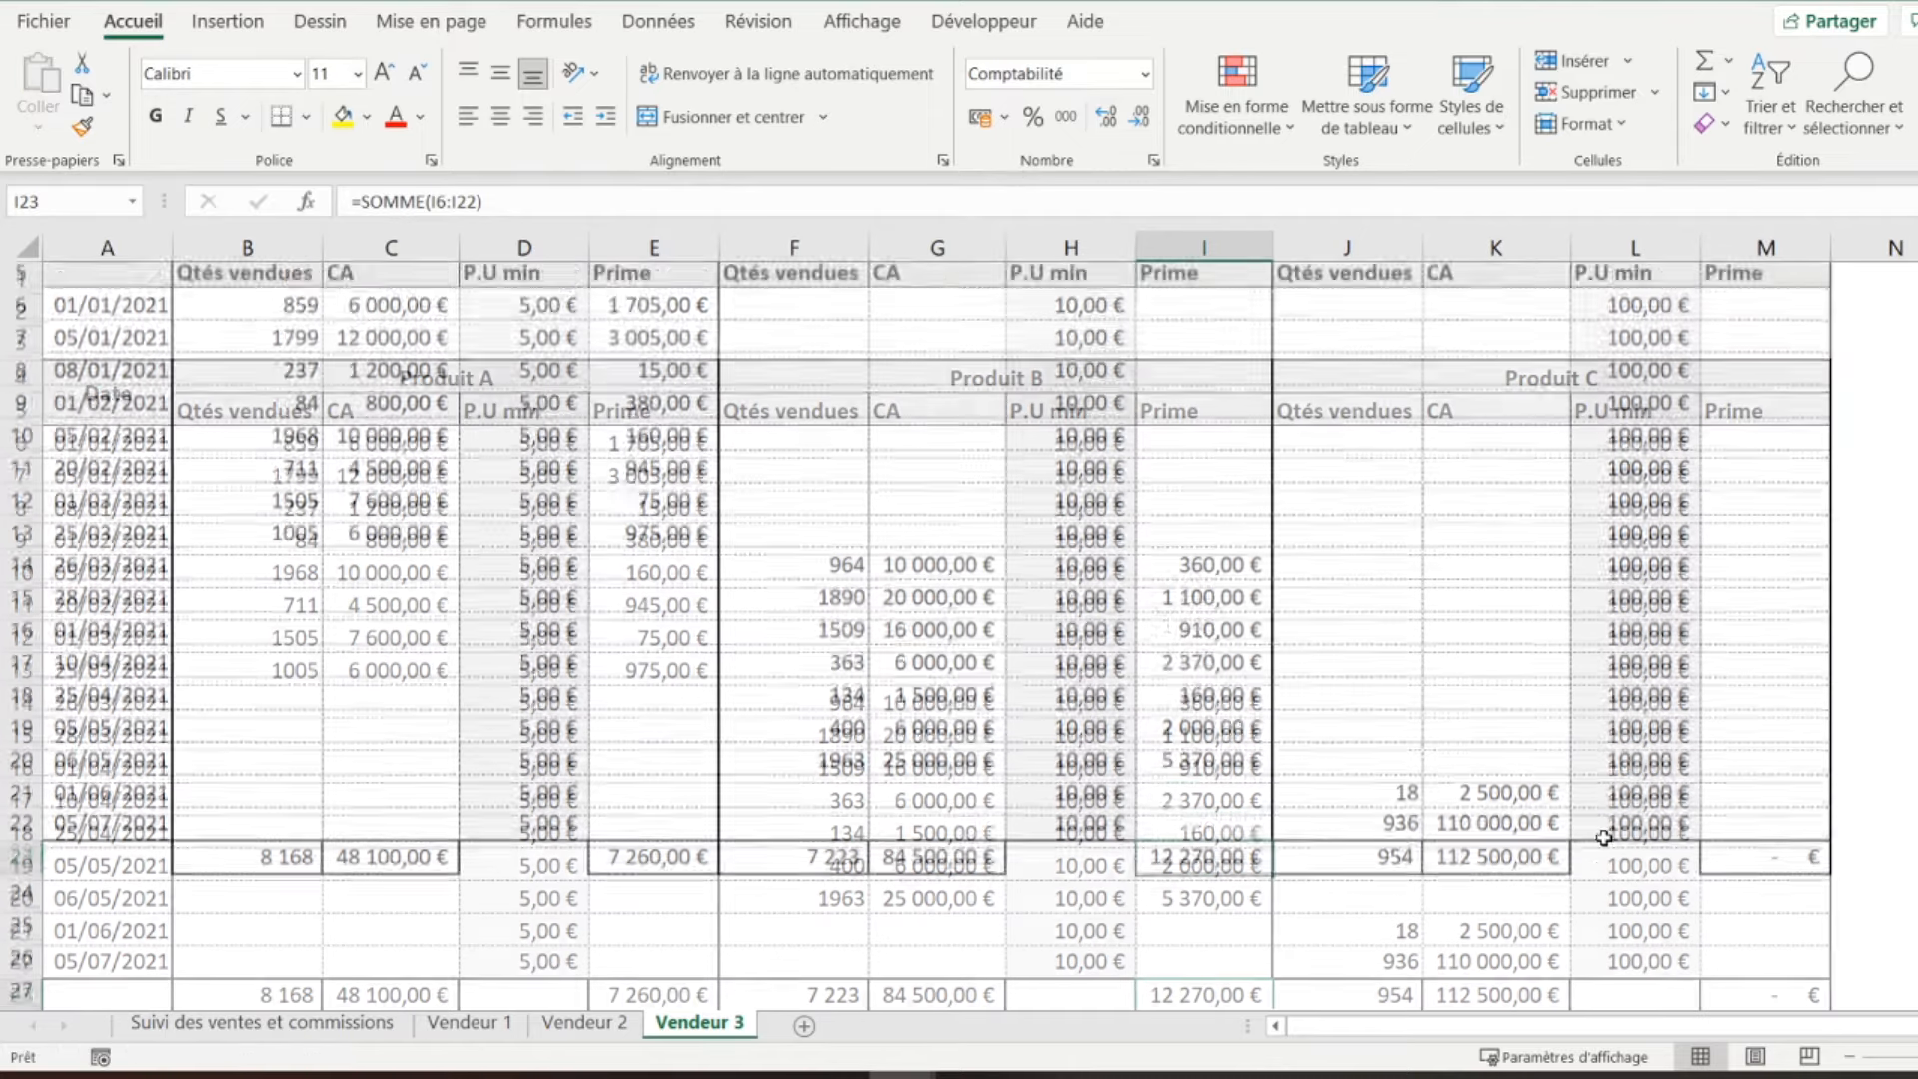
click(1195, 446)
right_click(1196, 447)
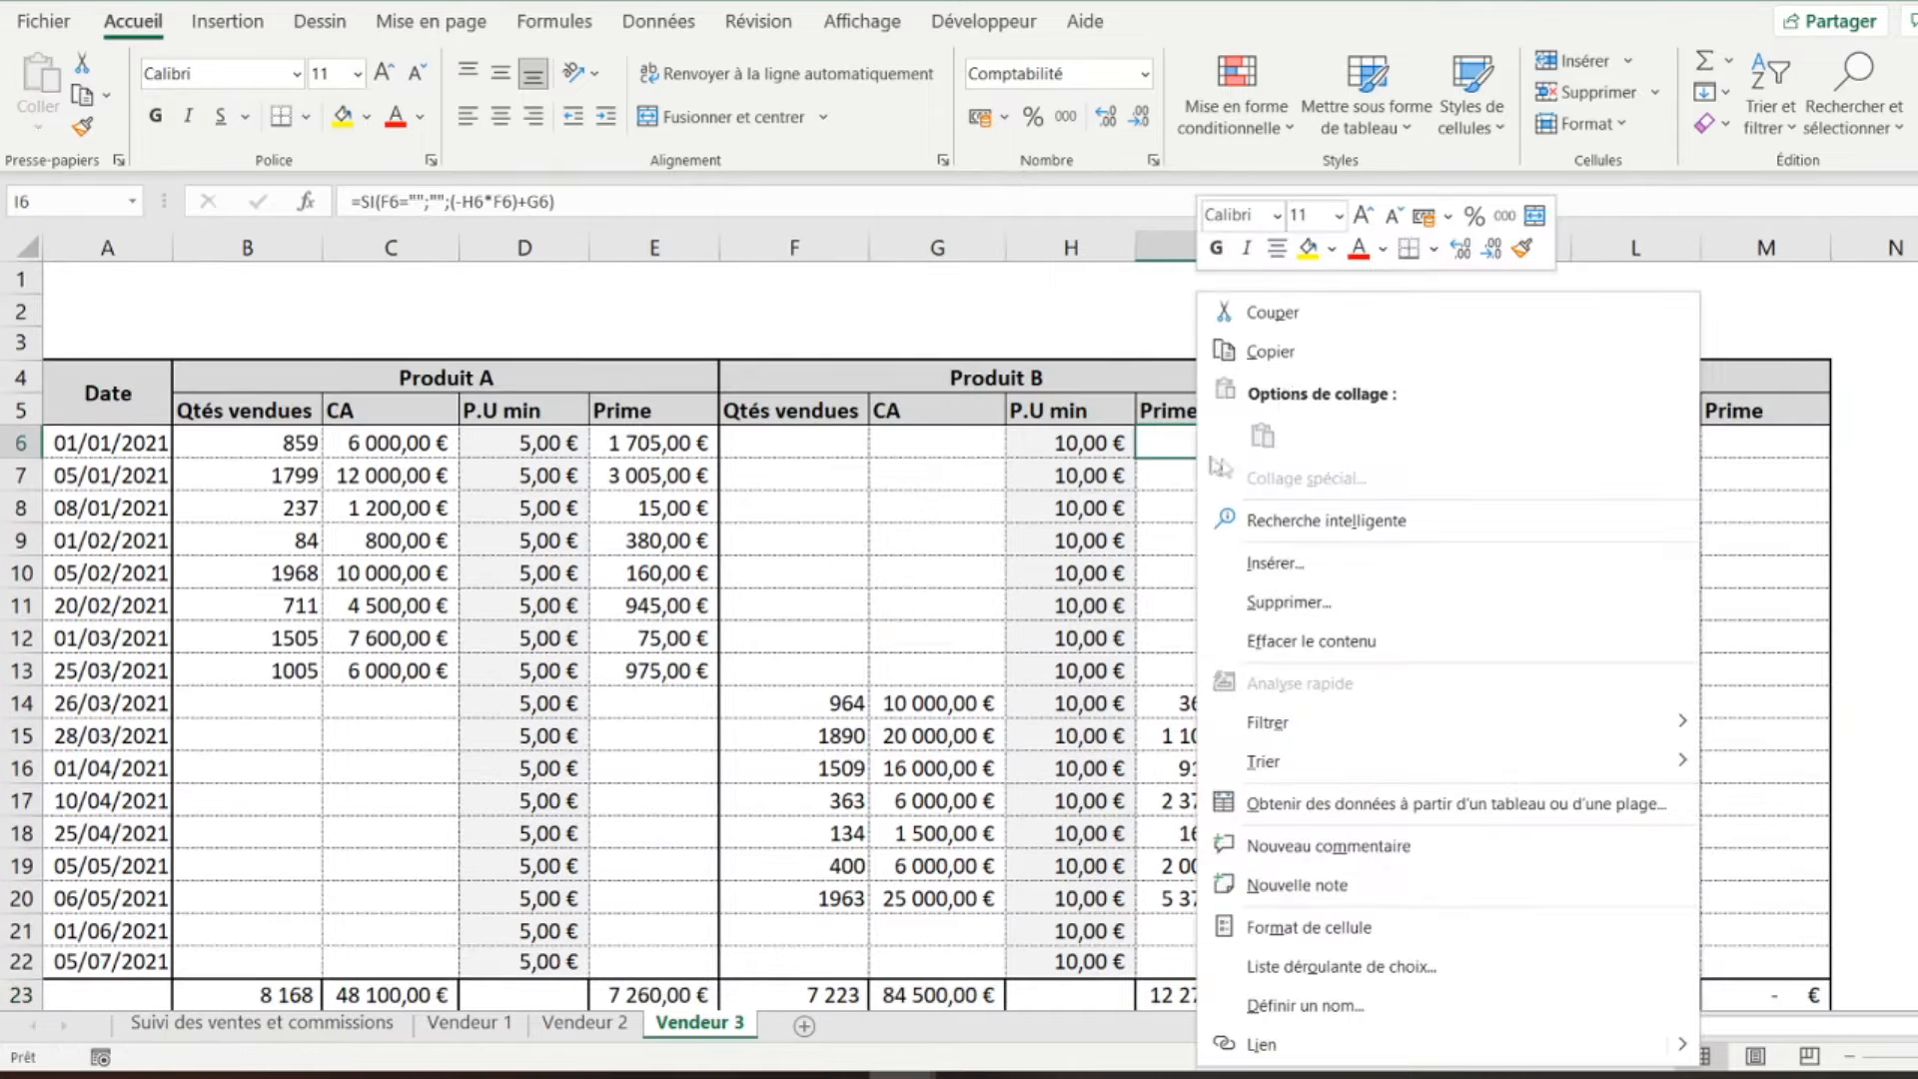
click(1273, 352)
drag(1750, 448, 1742, 950)
right_click(1759, 710)
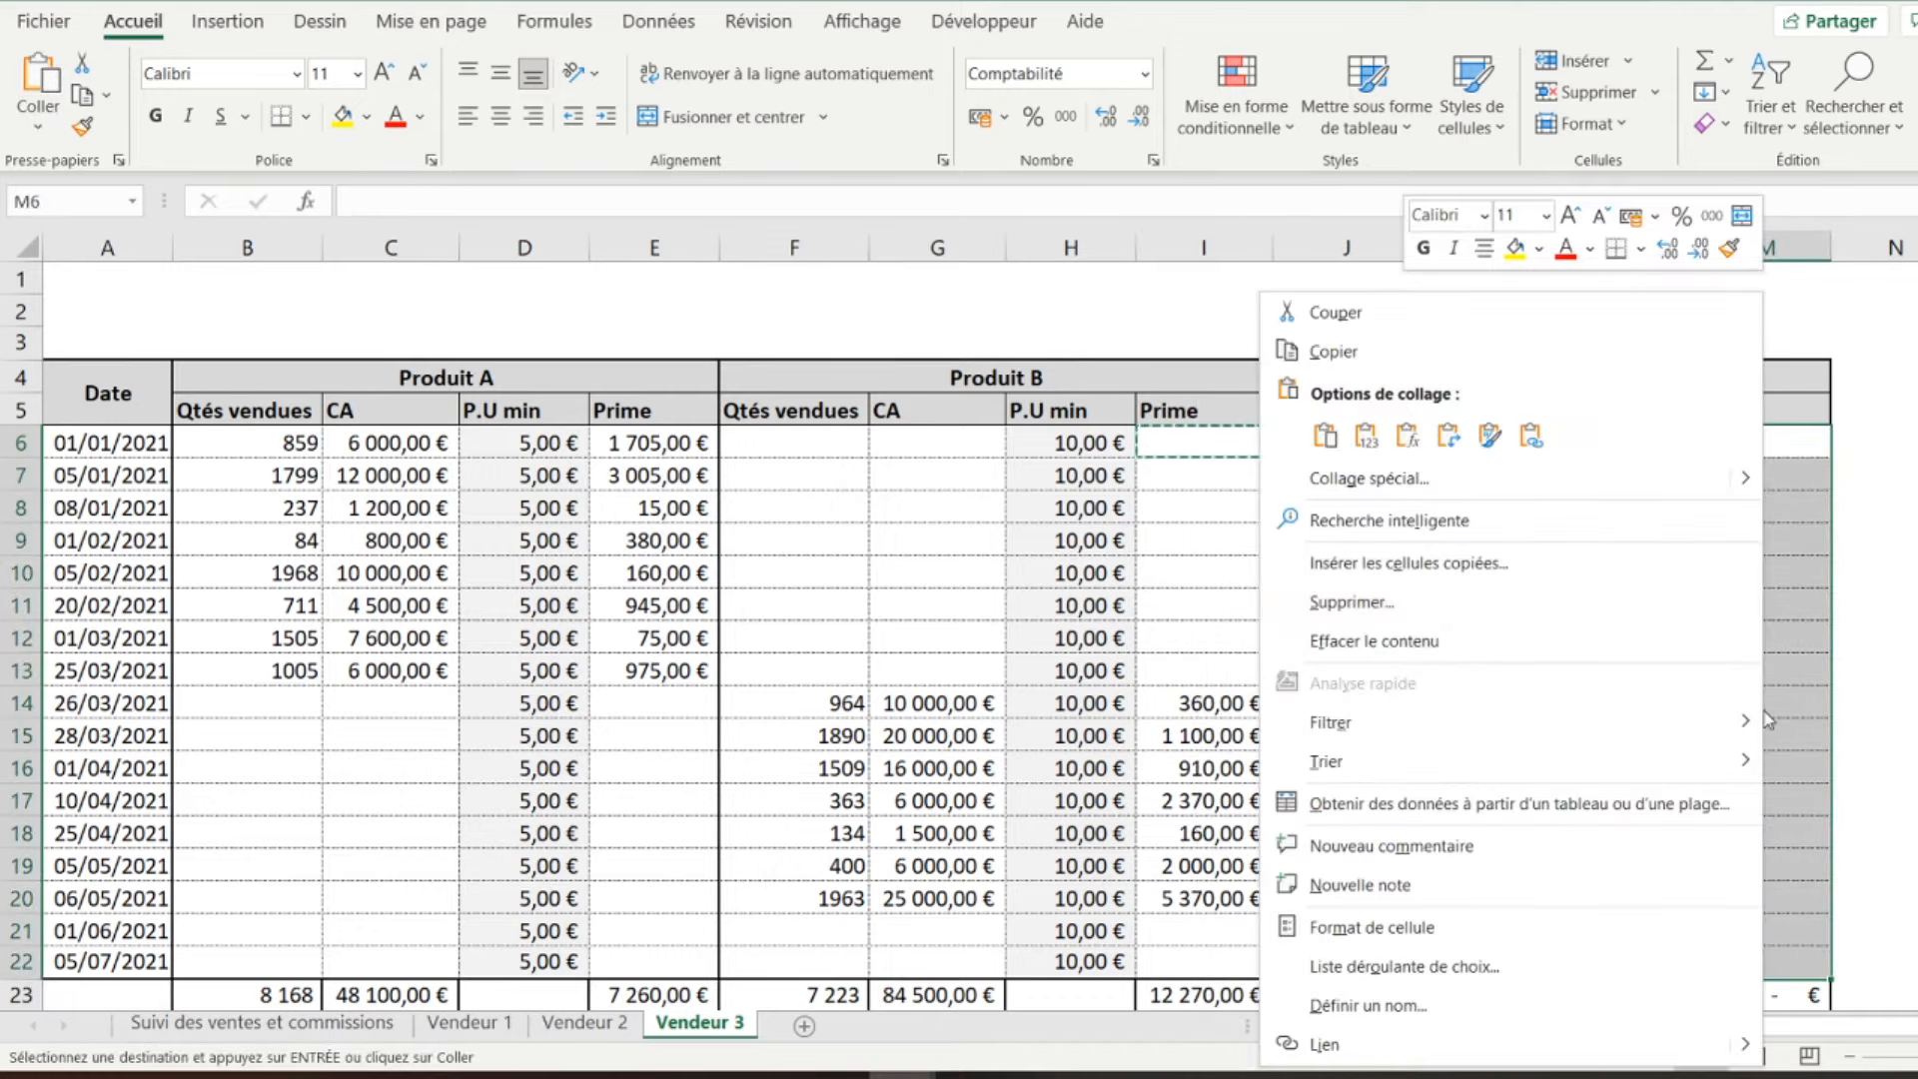
click(1406, 435)
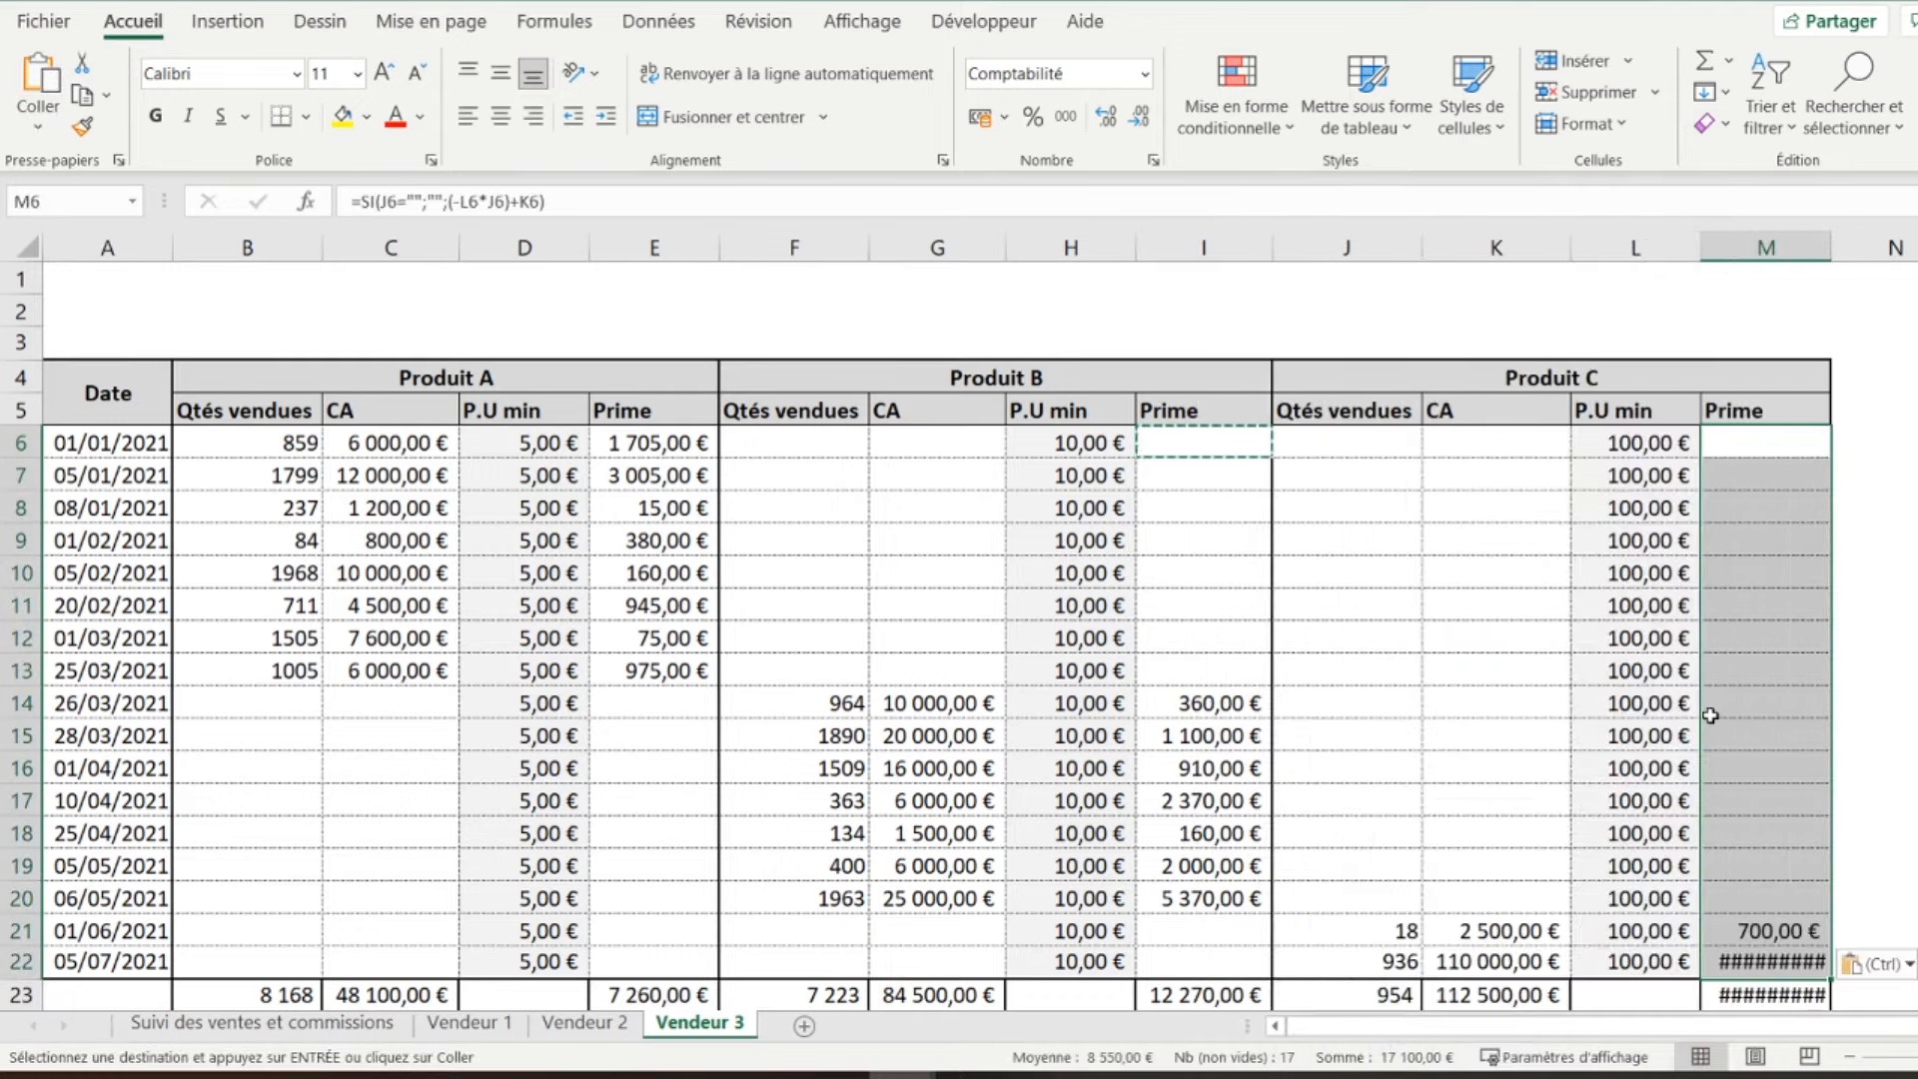
- Apply the accounting number format to Produit C's Prime total in M23, ending with cell A1 selected
scroll(1755, 796, down, 2)
click(1755, 796)
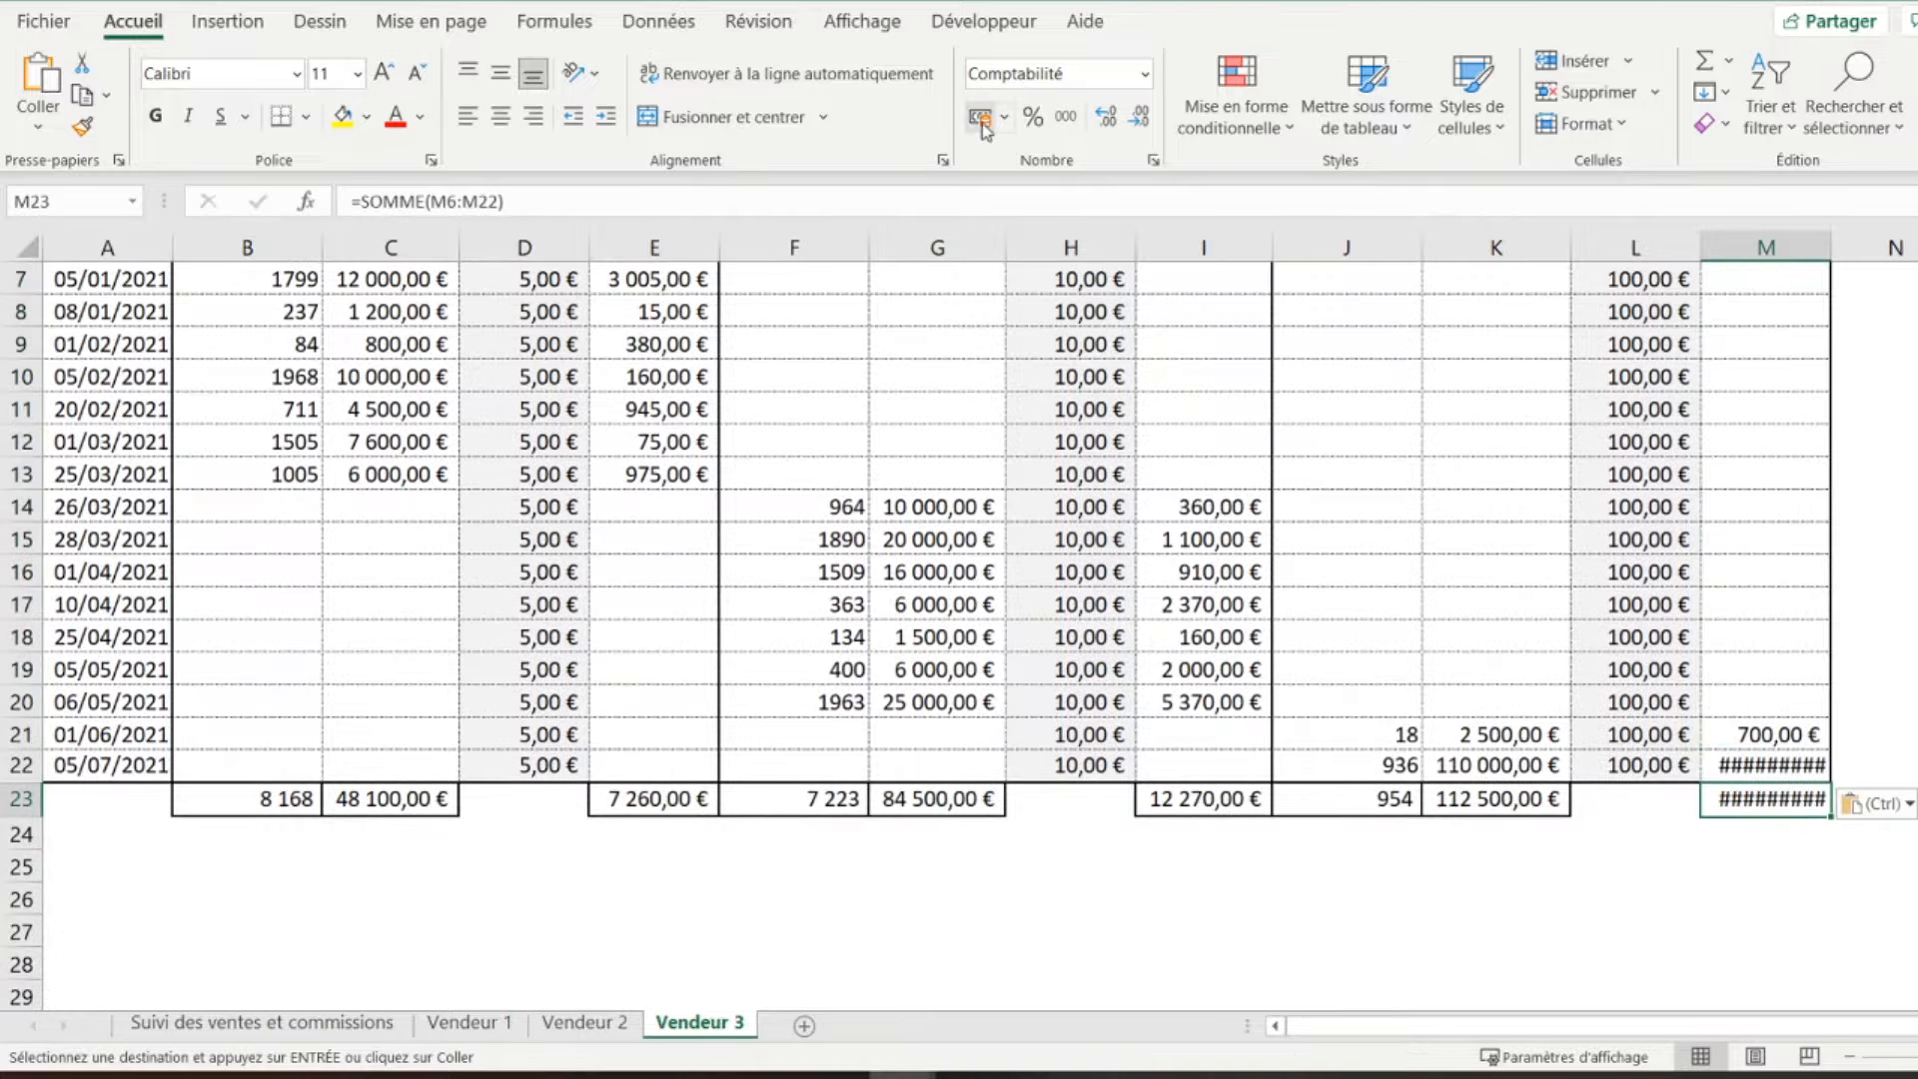
key(Escape)
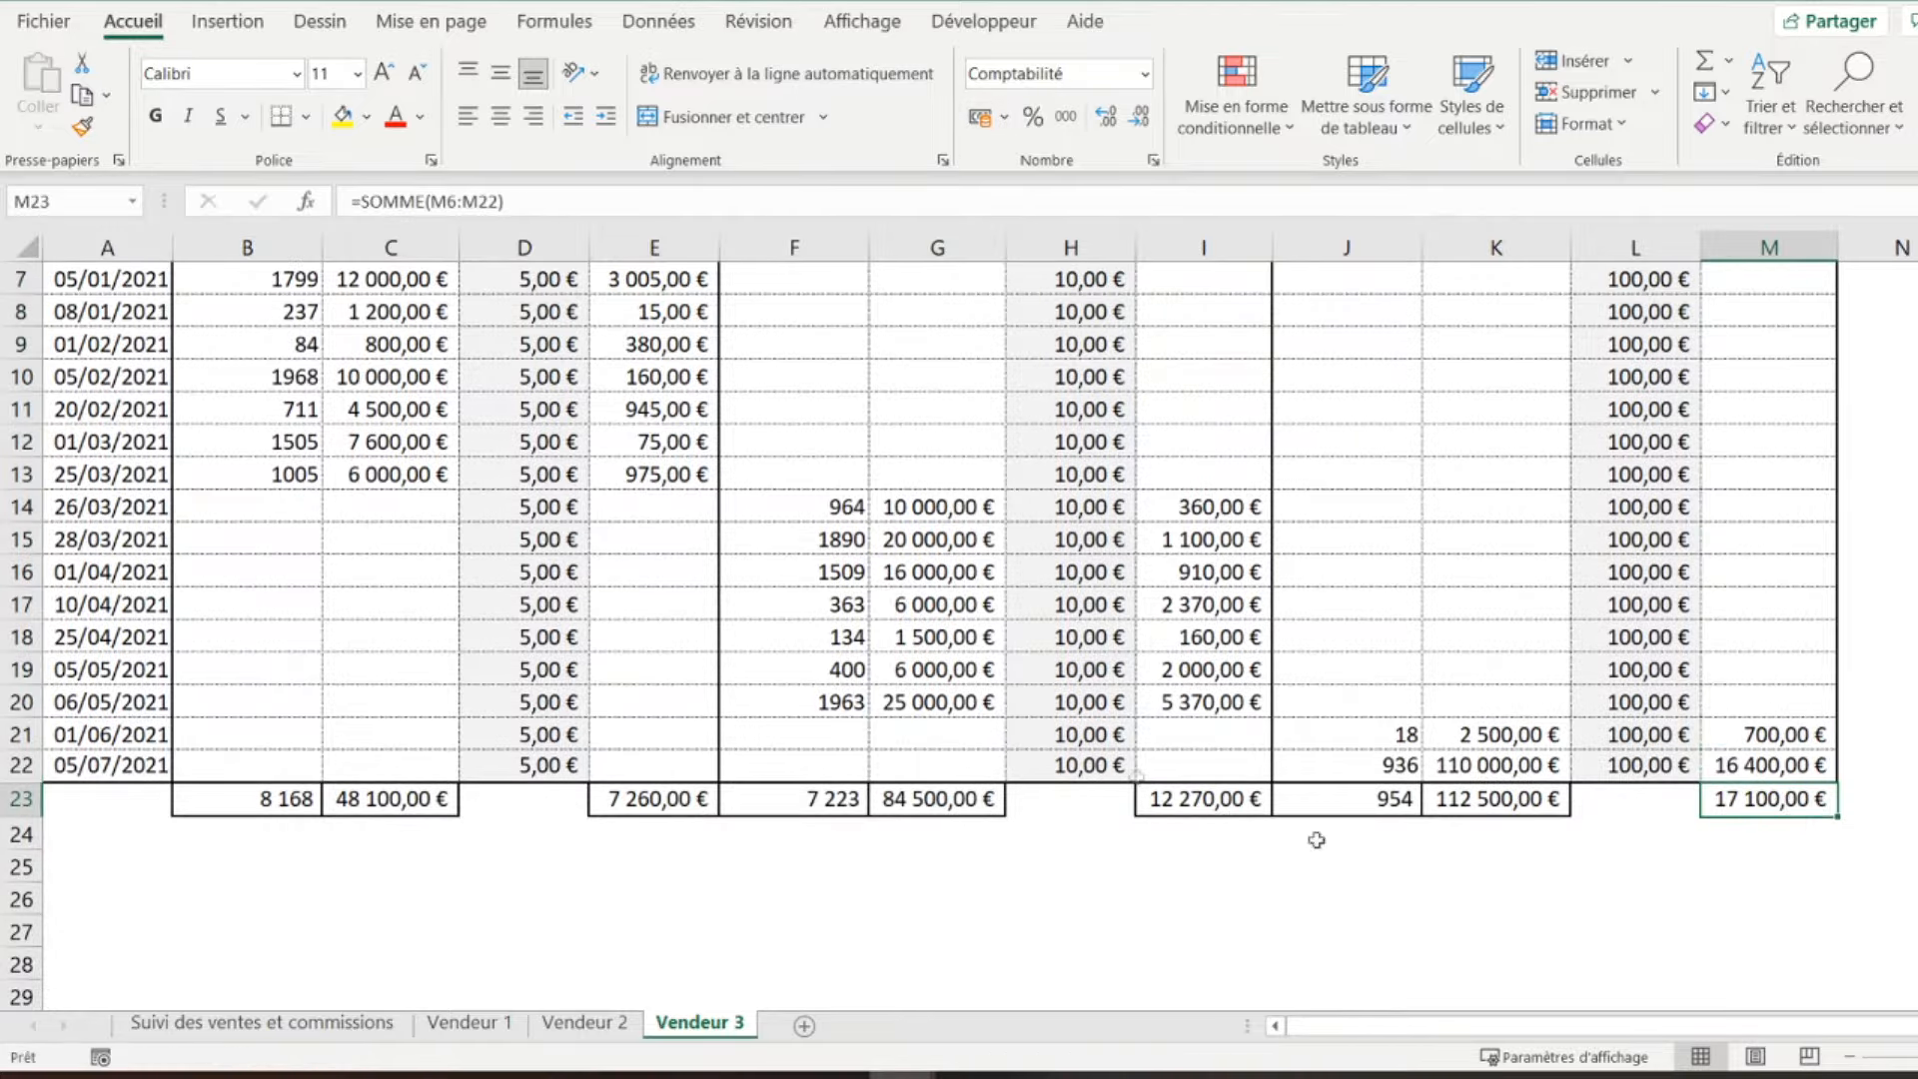
scroll(1635, 766, up, 2)
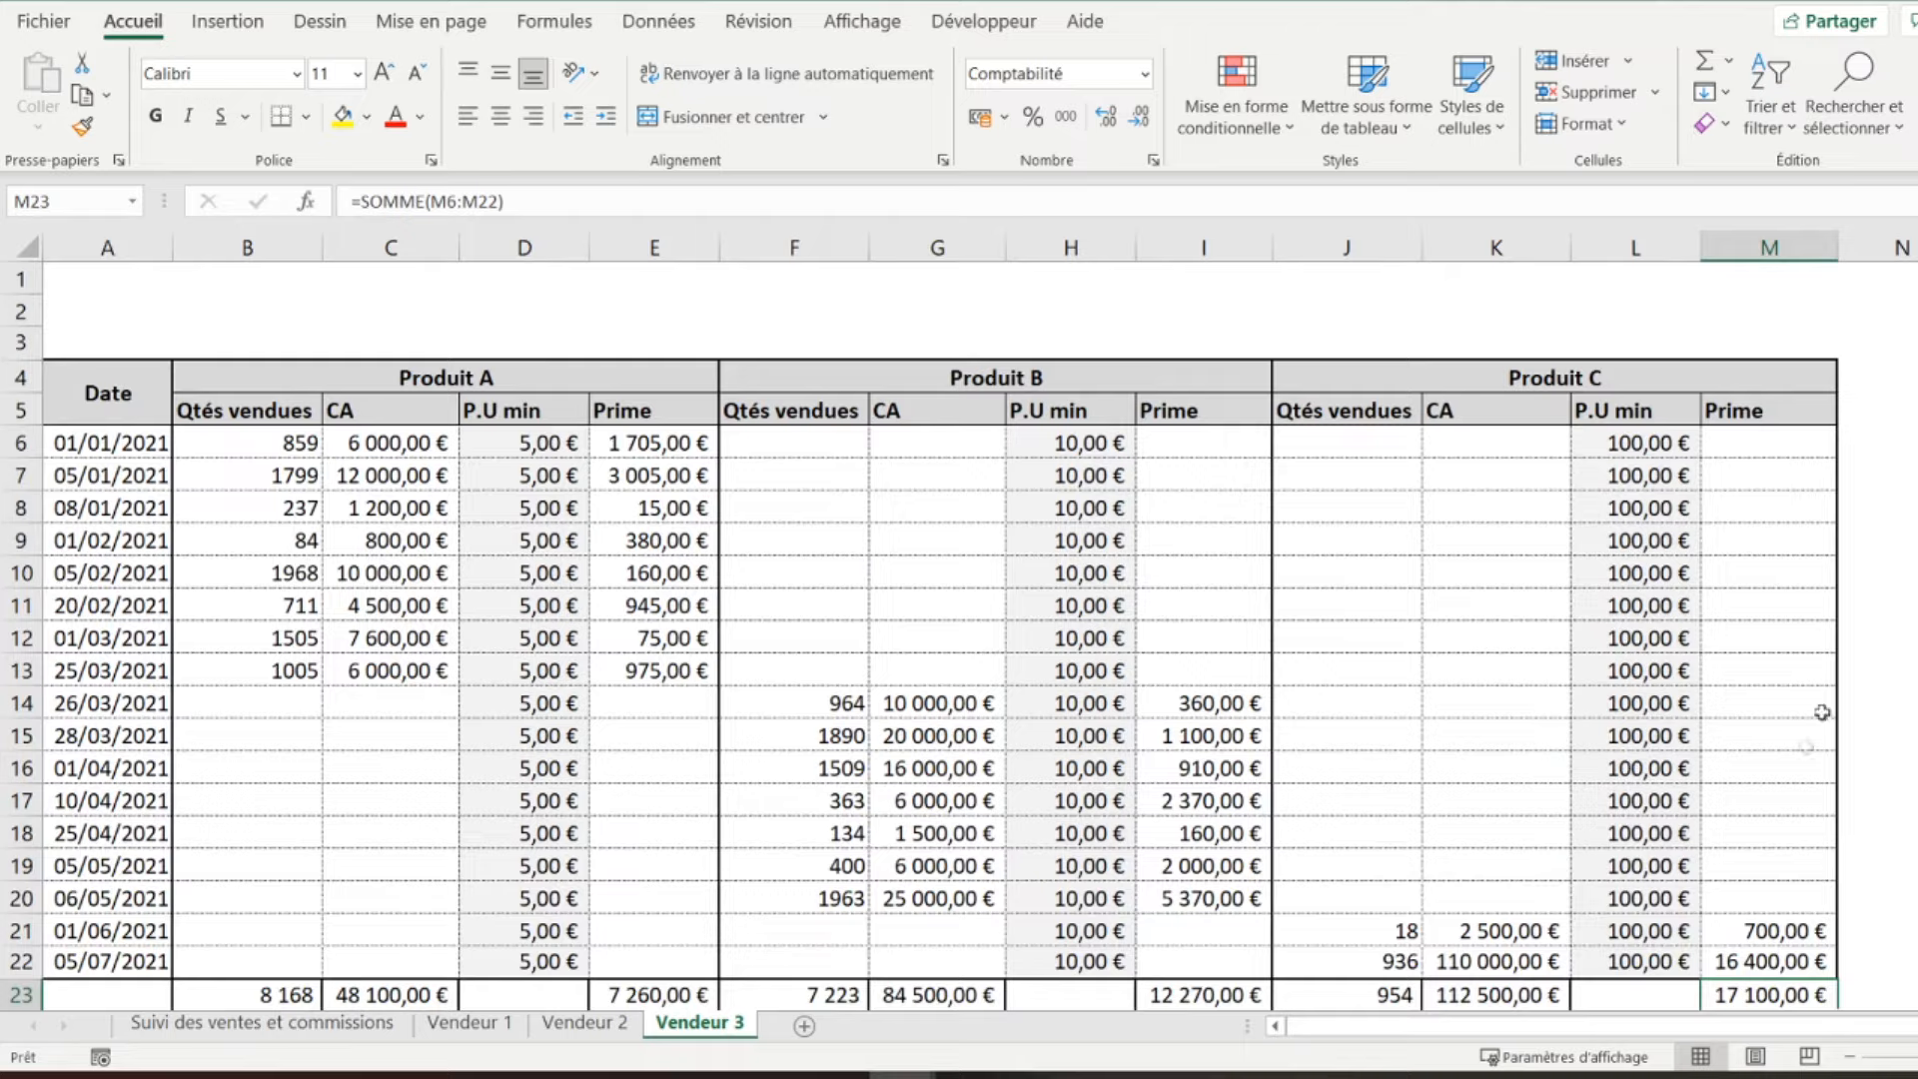
click(130, 280)
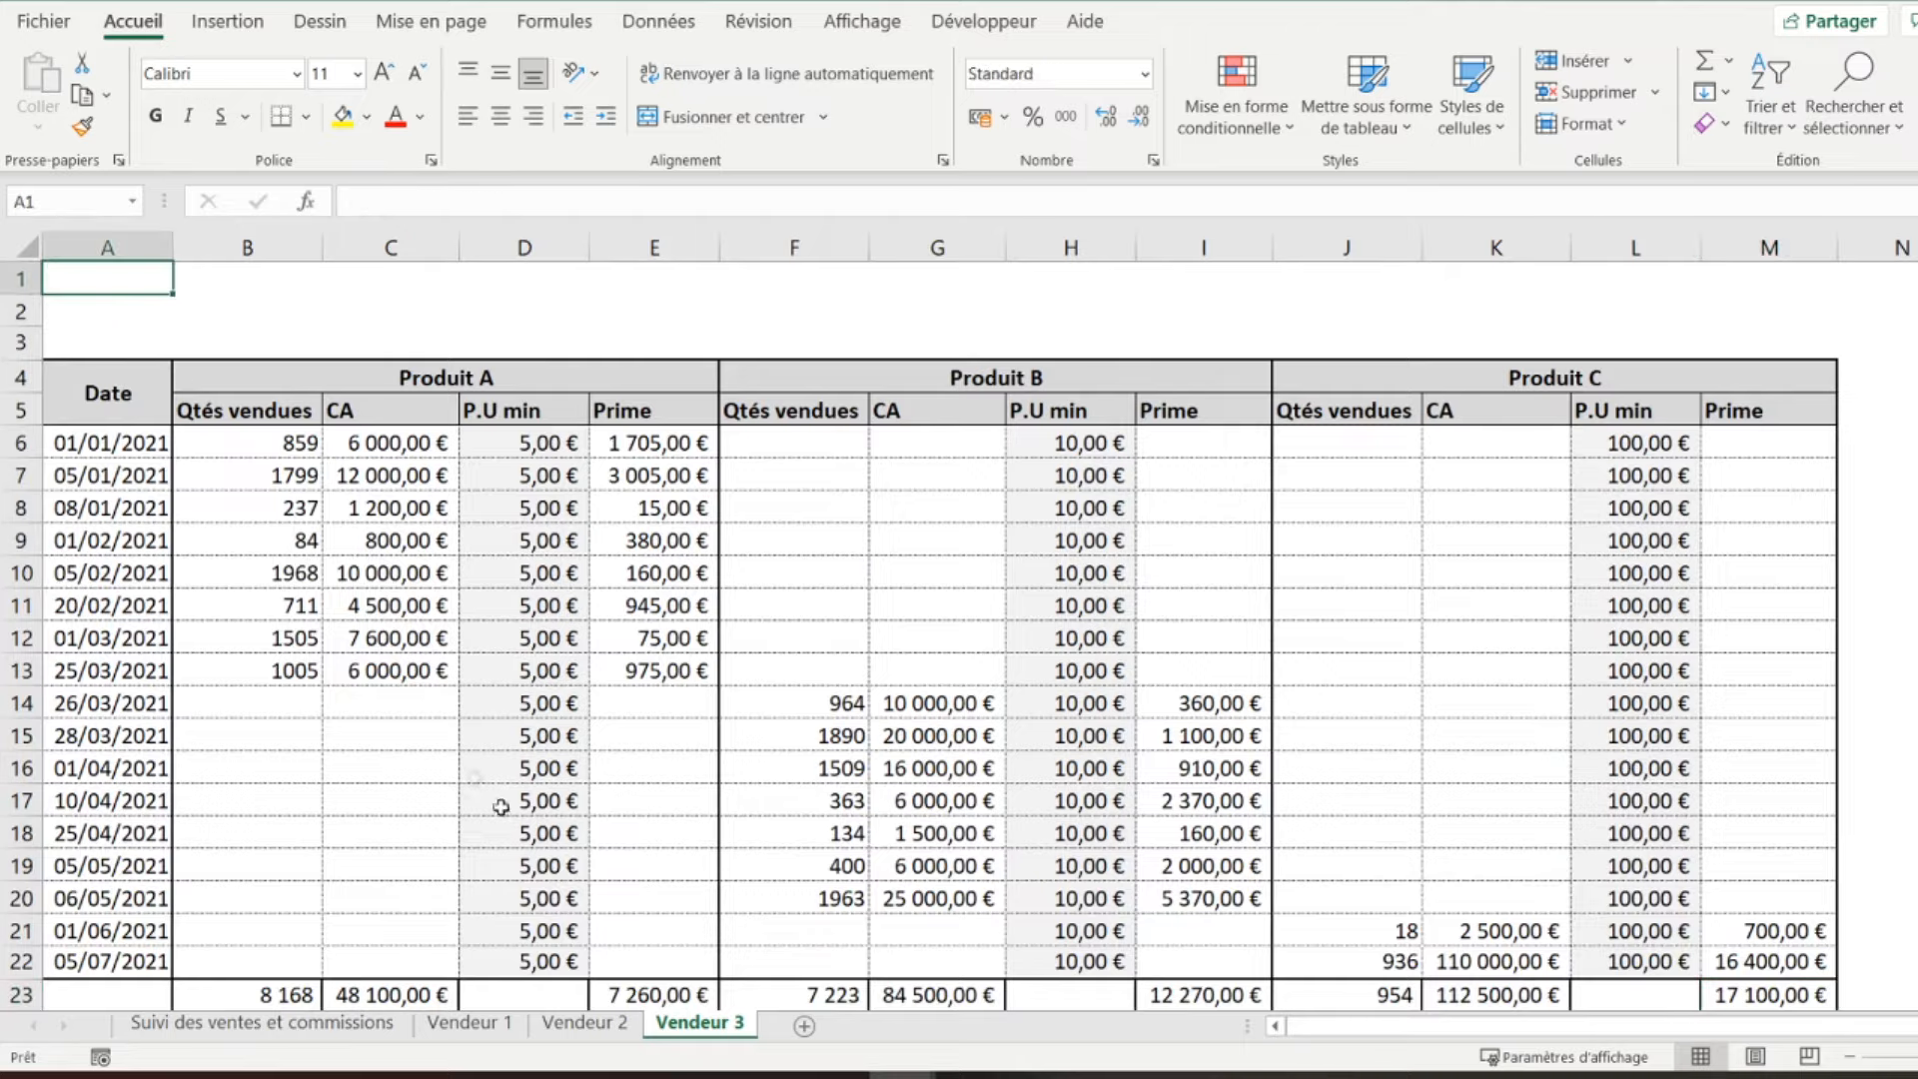
click(585, 1023)
scroll(979, 683, down, 2)
scroll(979, 683, up, 2)
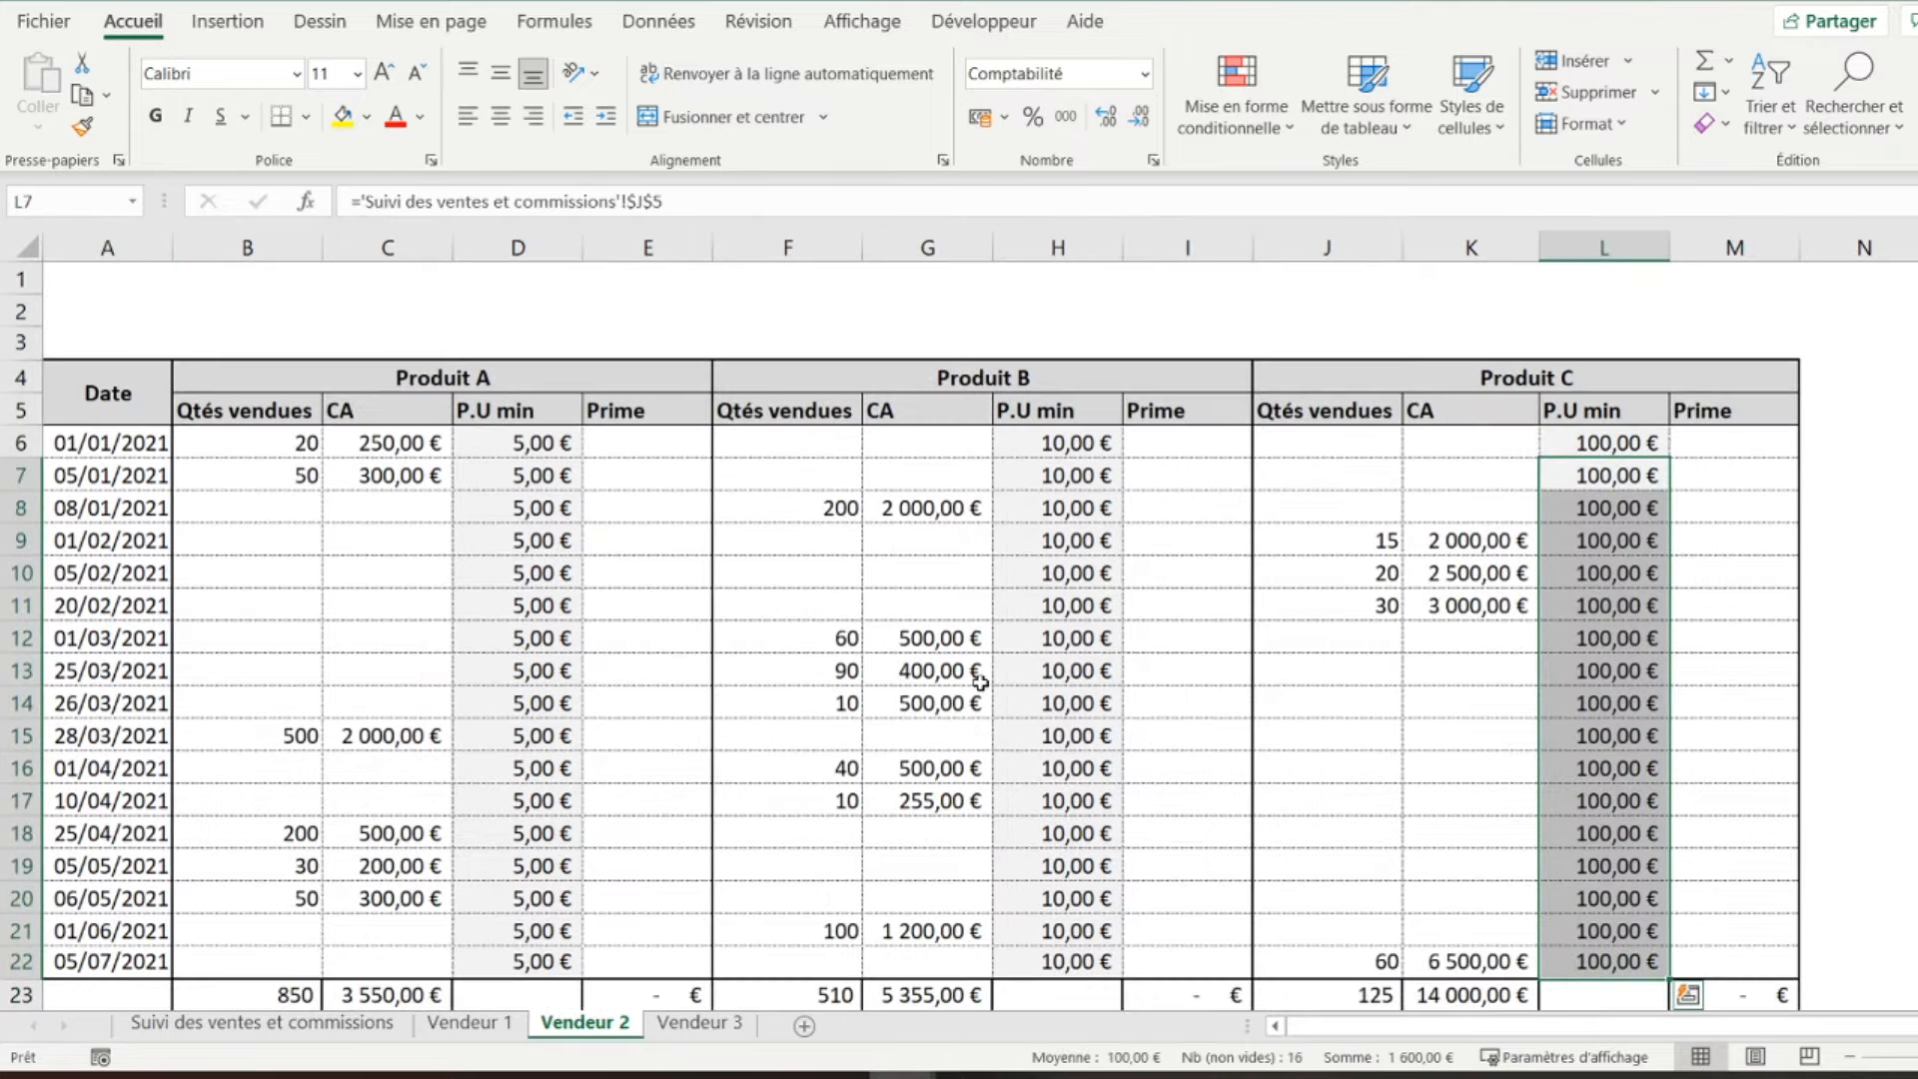
drag(1741, 443, 1727, 959)
right_click(1734, 828)
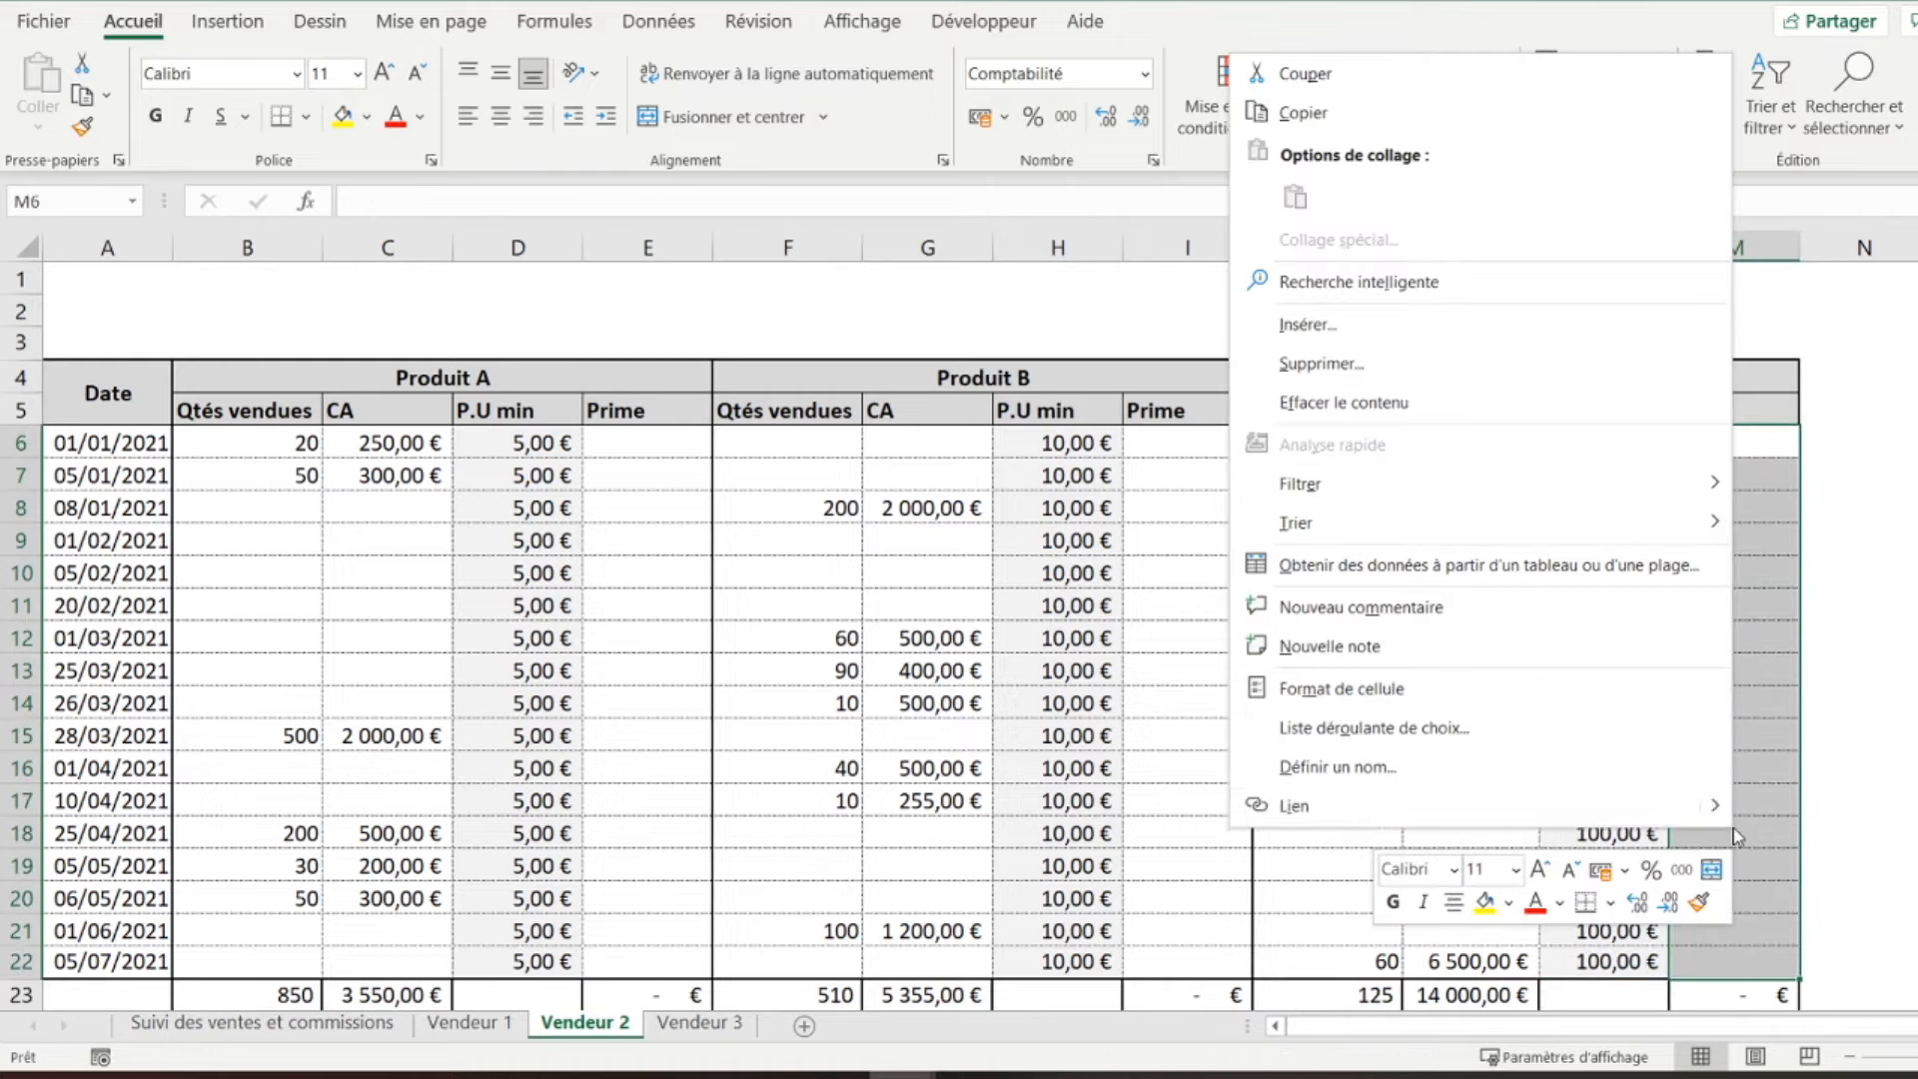
click(1751, 729)
- Copy the Produit C Prime formula from cell M6 of the Vendeur 3 sheet
click(699, 1022)
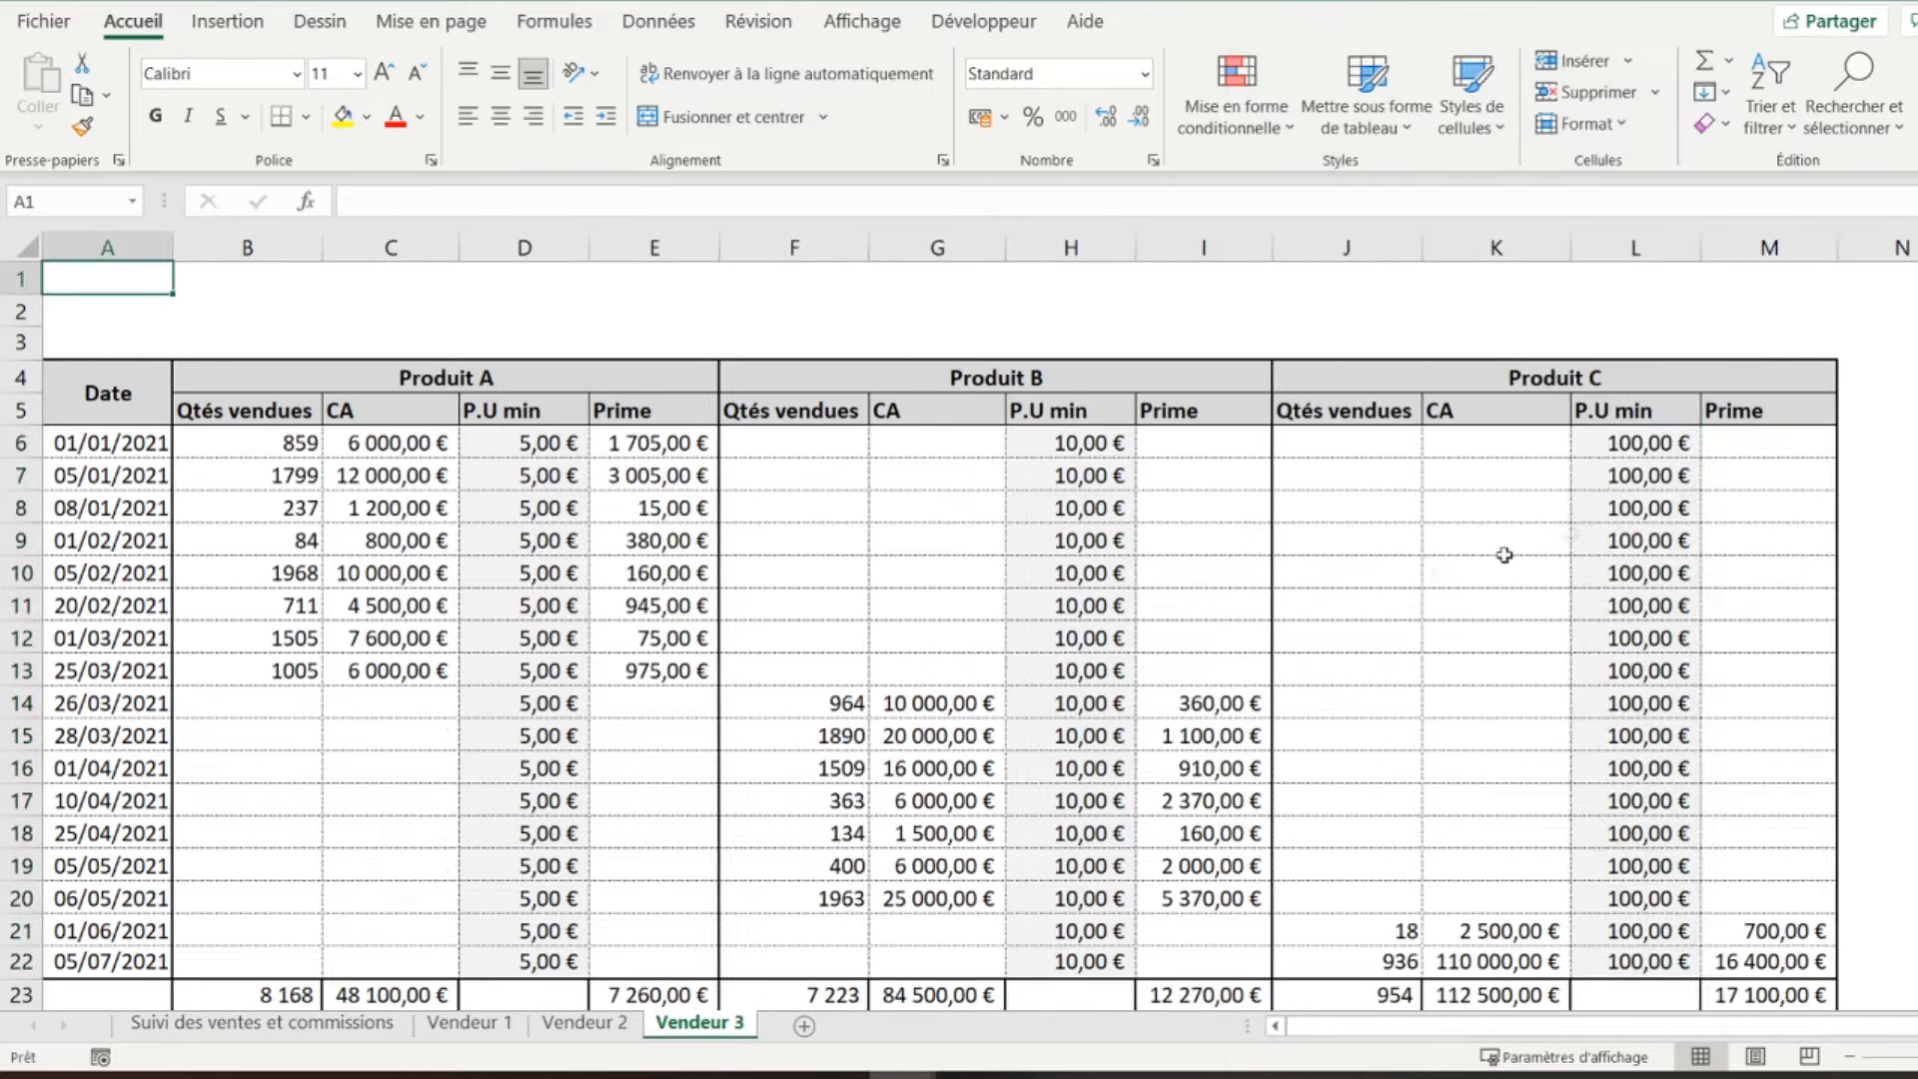
click(1743, 440)
right_click(1743, 439)
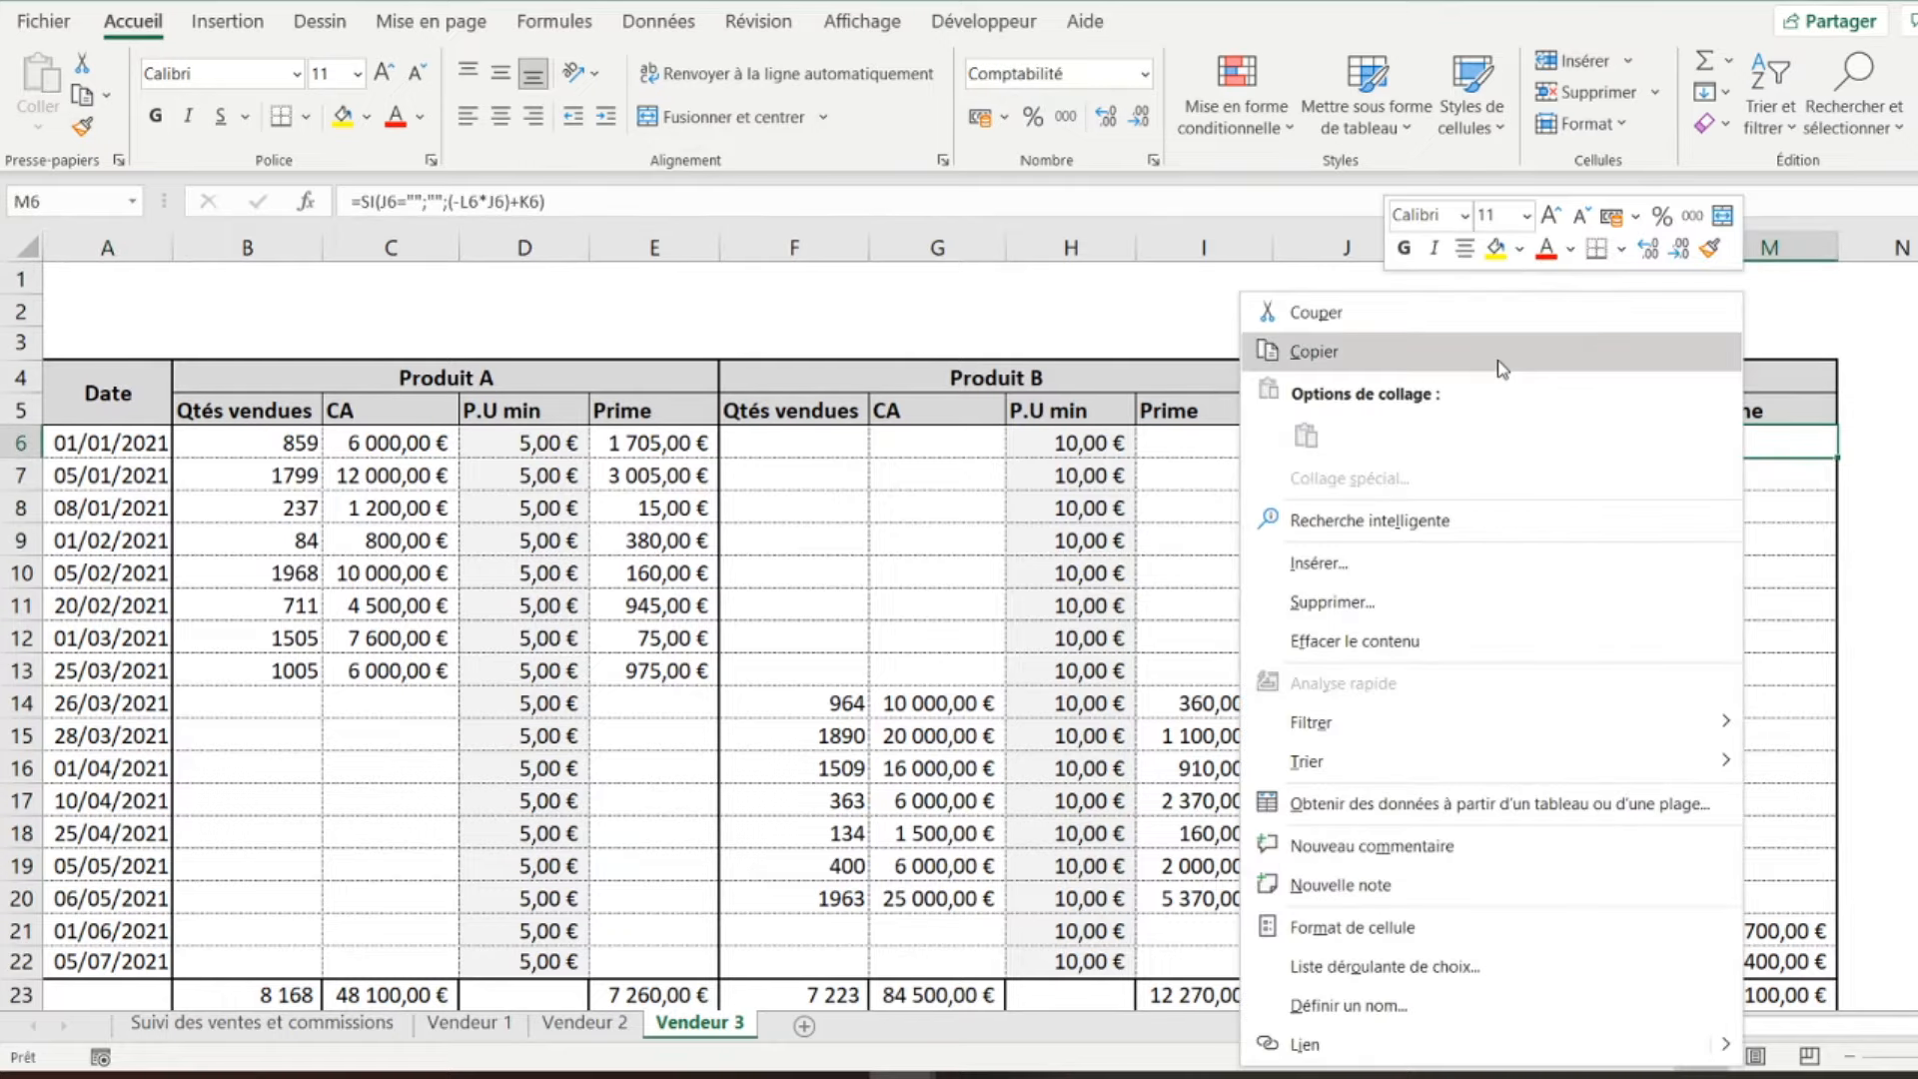
click(1289, 346)
- Paste only the formula into Vendeur 2's Prime cells for all three products: E6:E22, I6:I22 and M6:M22
click(584, 1022)
click(1724, 439)
drag(1724, 440, 1721, 959)
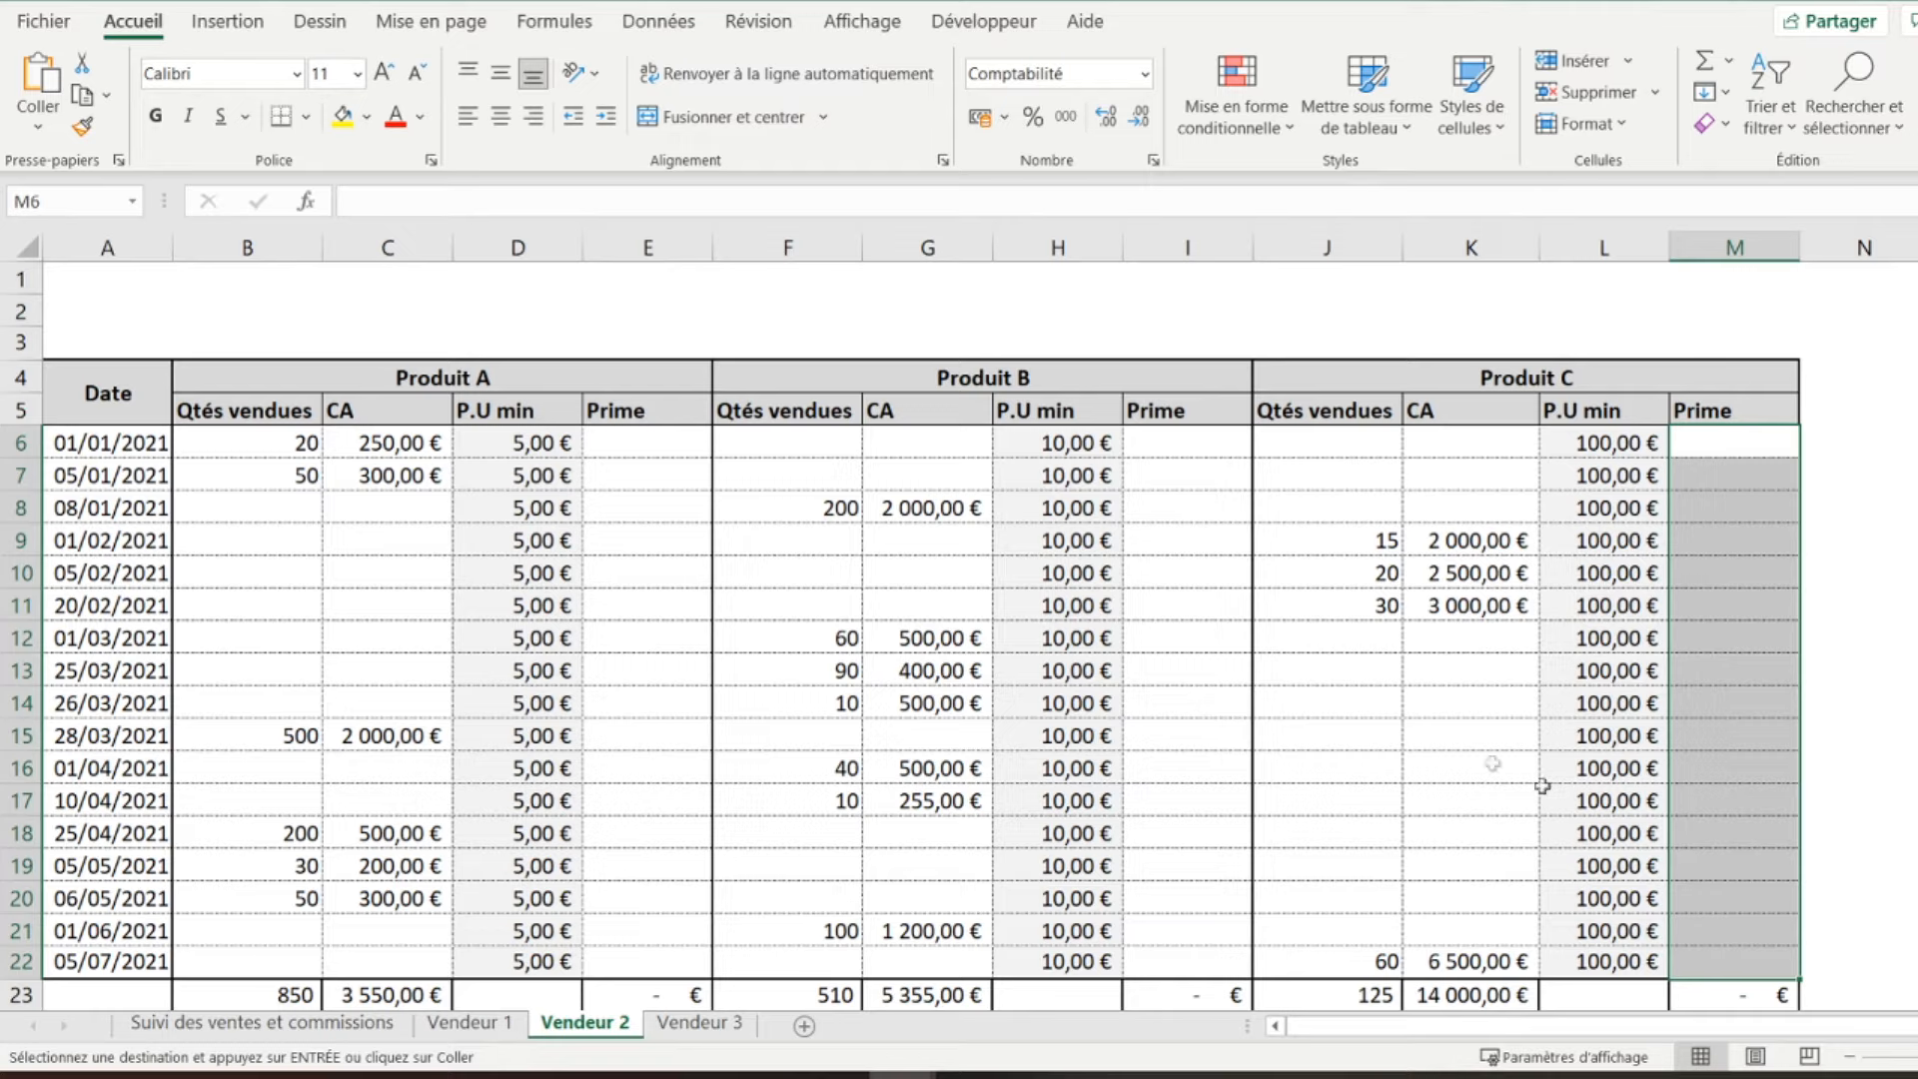
drag(1144, 440, 1186, 952)
drag(661, 441, 639, 960)
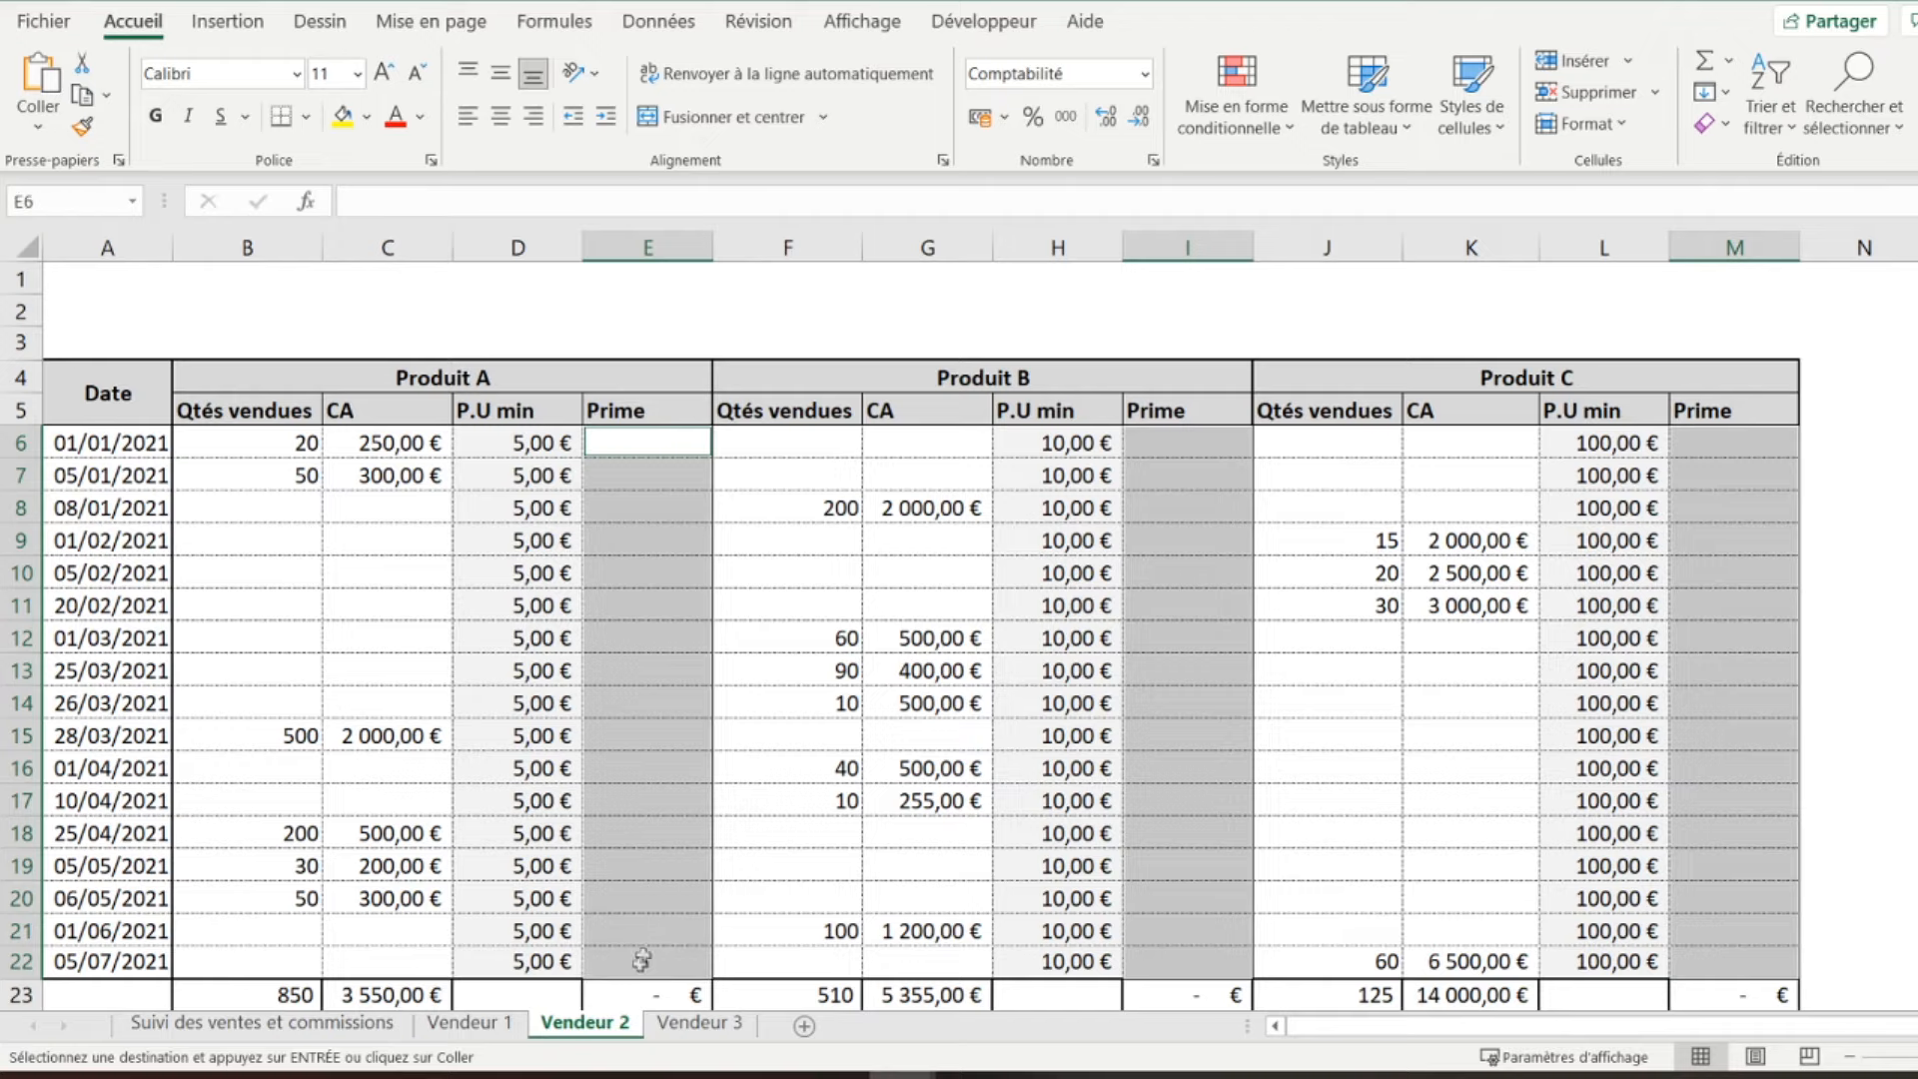
right_click(655, 548)
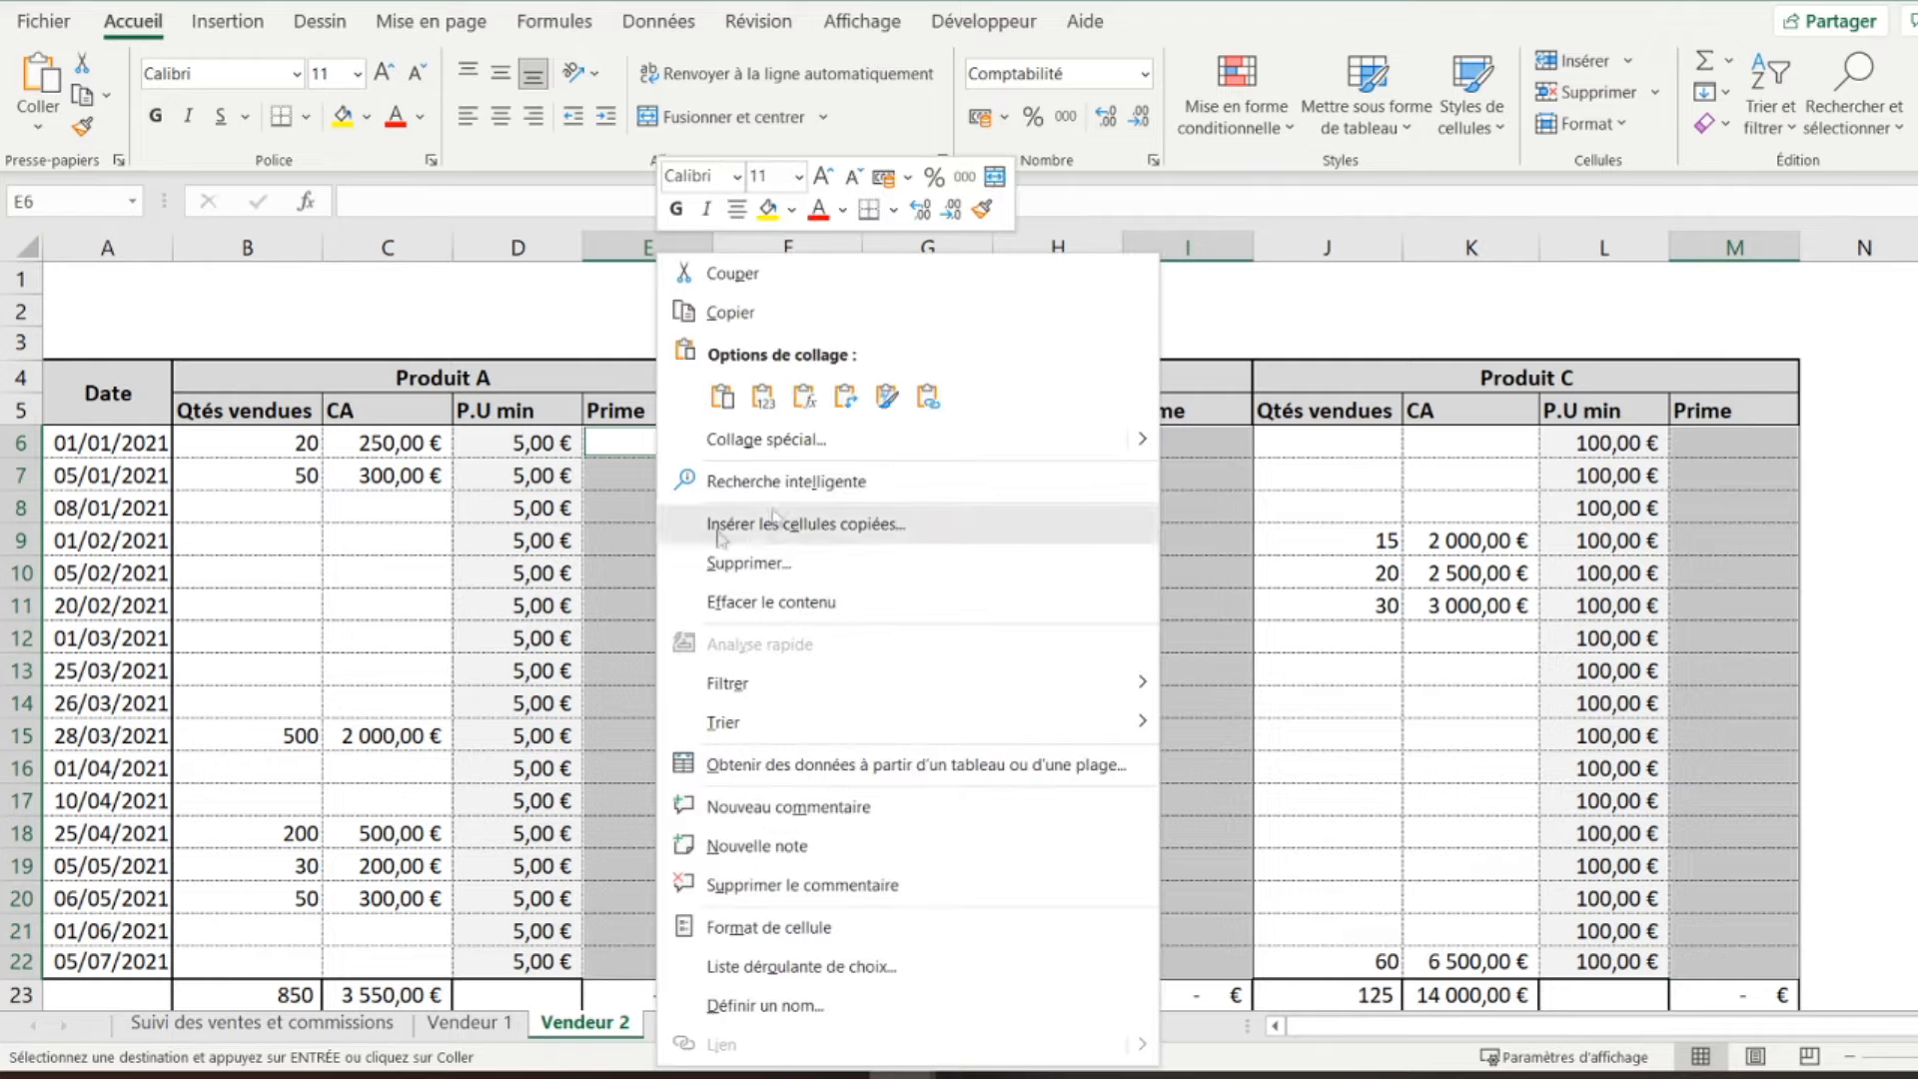
click(804, 396)
click(1613, 670)
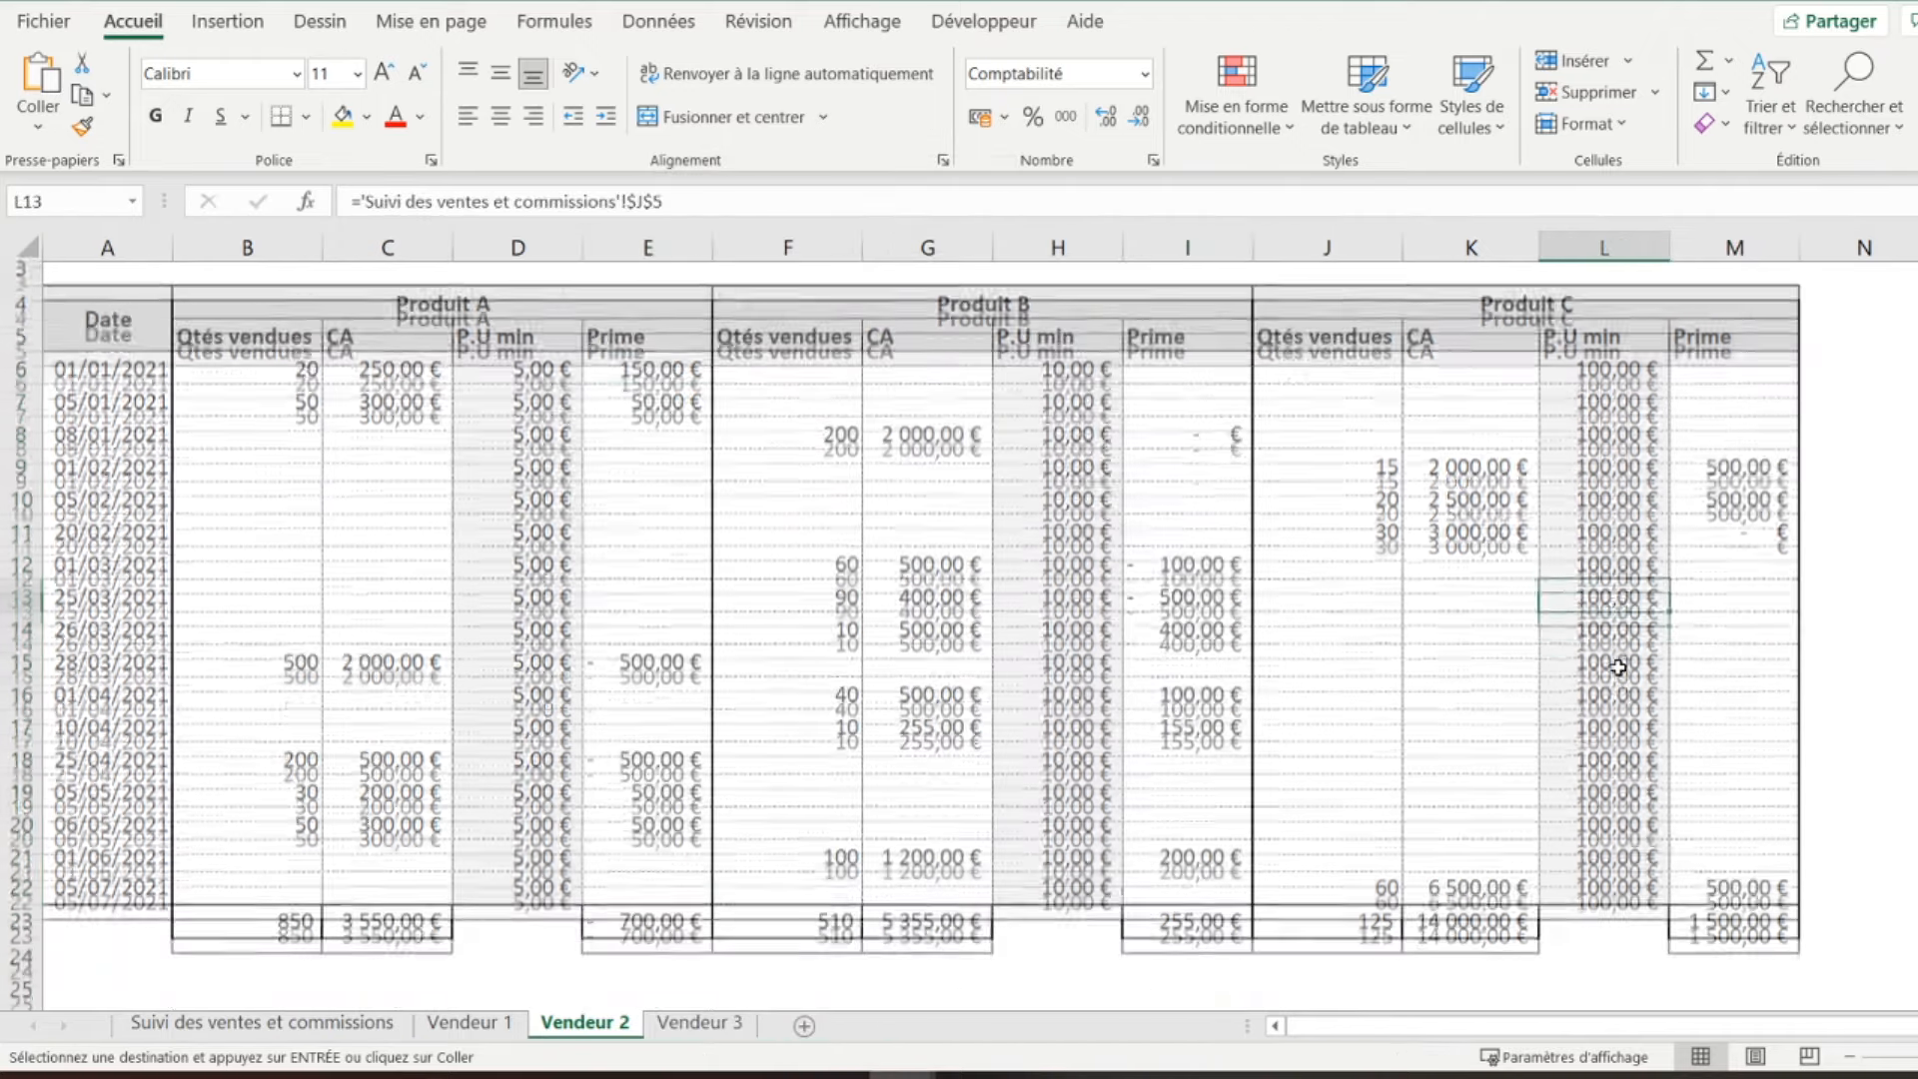
scroll(1609, 690, down, 2)
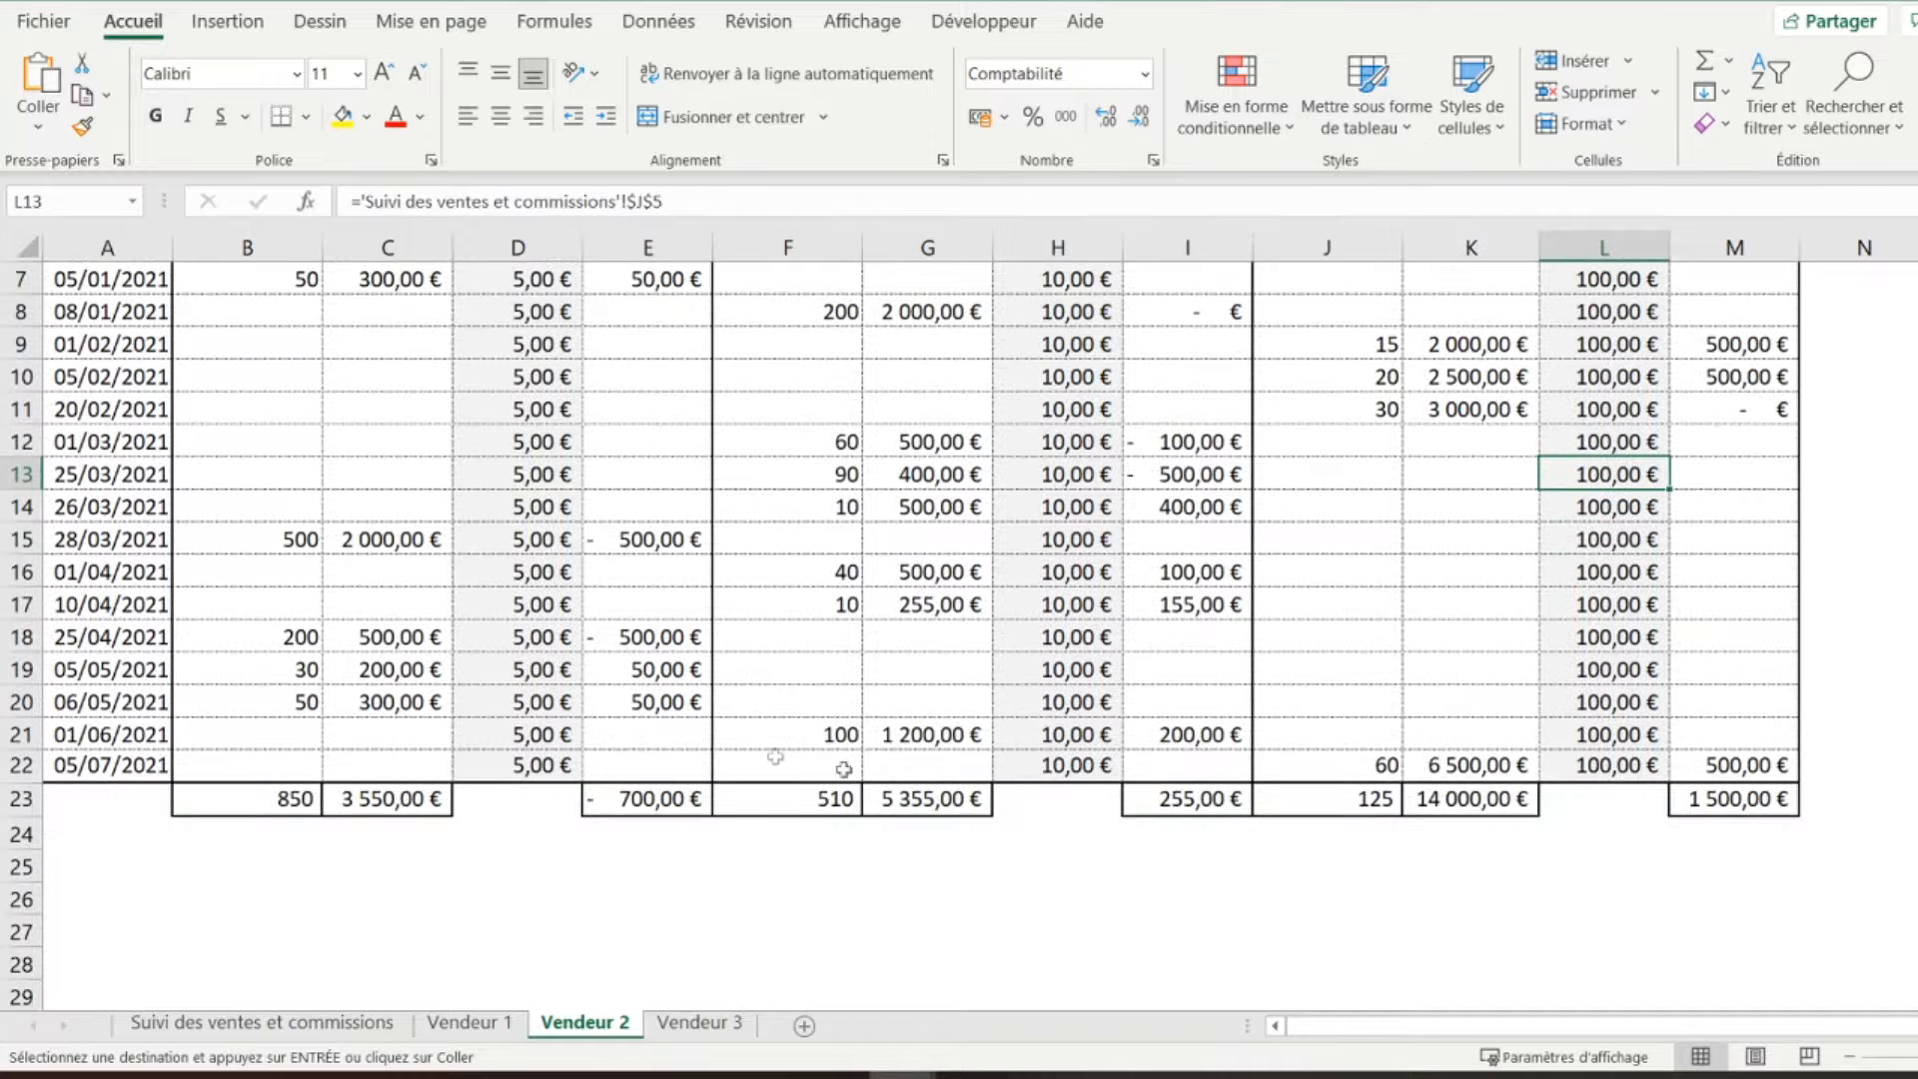
scroll(767, 787, up, 1)
scroll(767, 787, up, 2)
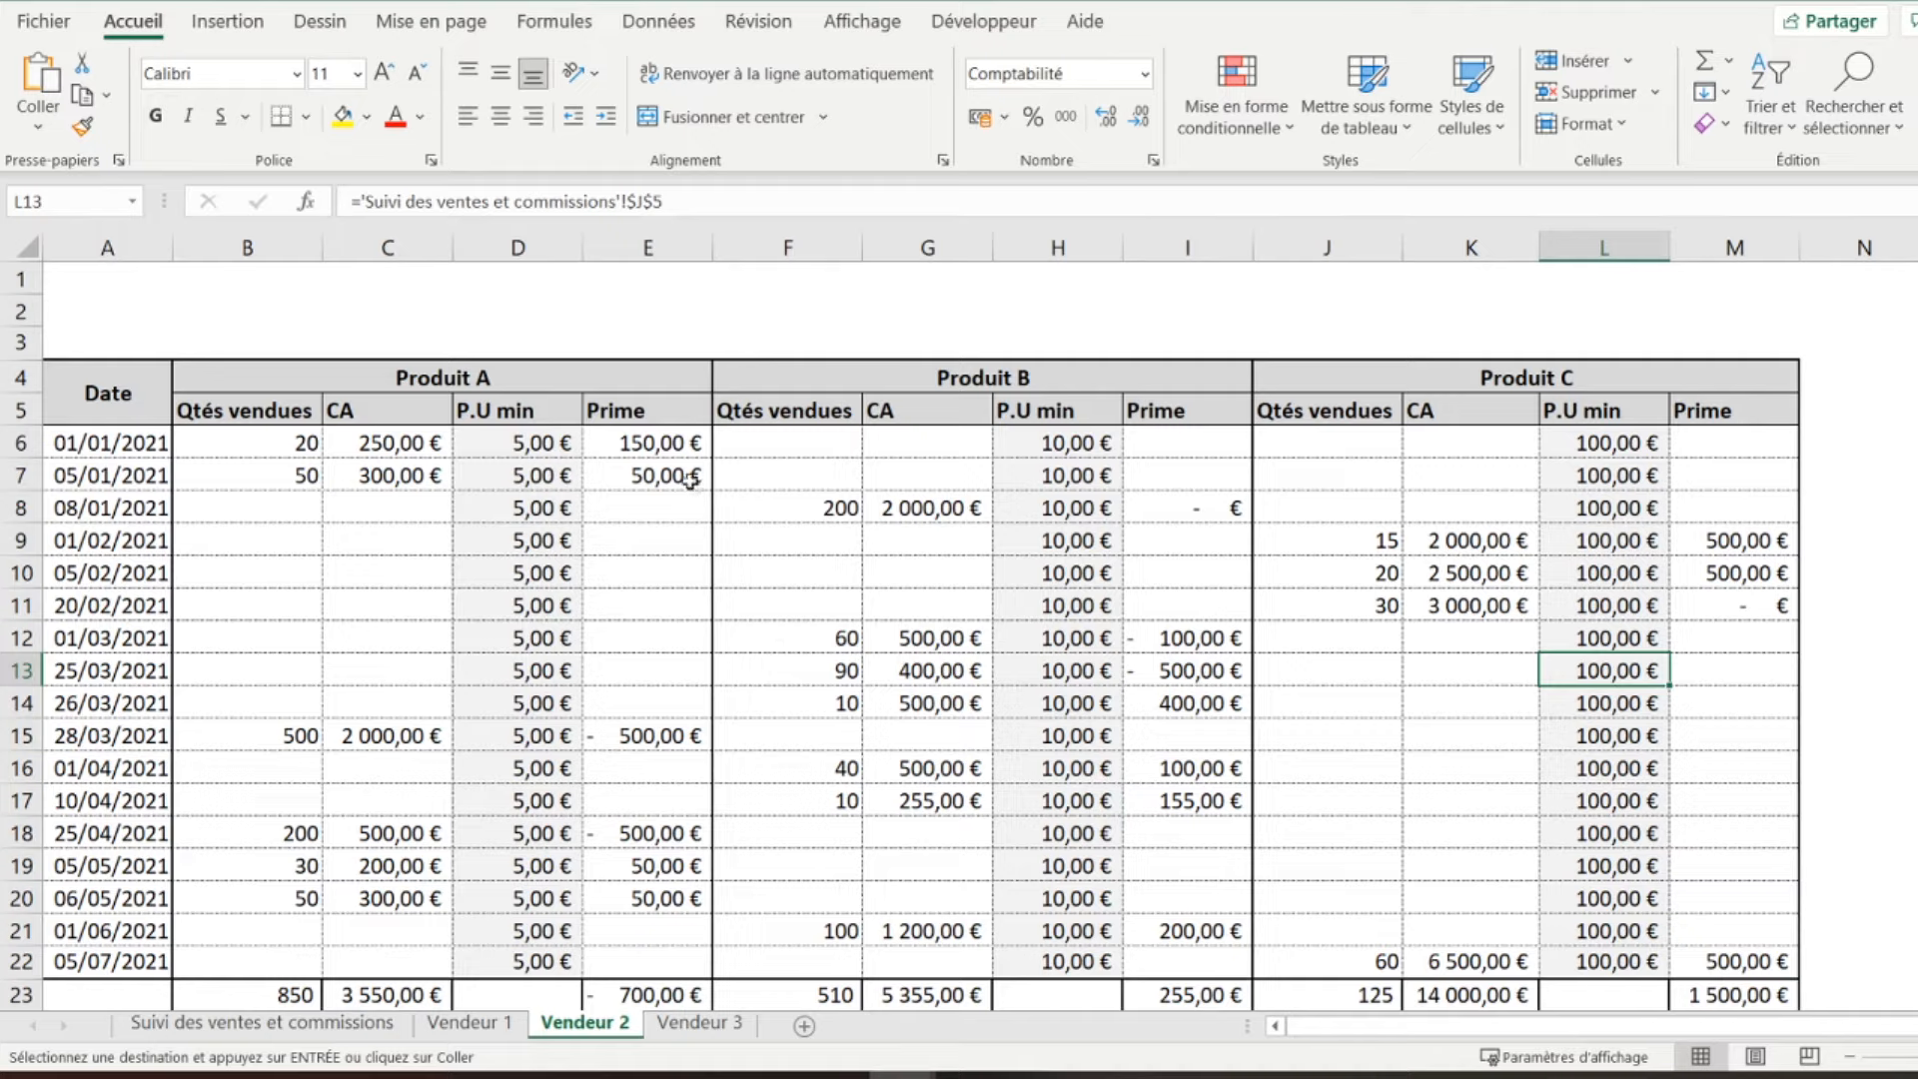
- Copy the Prime formula from Vendeur 2's E6 into Vendeur 1's E6:E22, I6:I22 and M6:M22, pasting the formula only, and return to A1
click(654, 445)
right_click(657, 446)
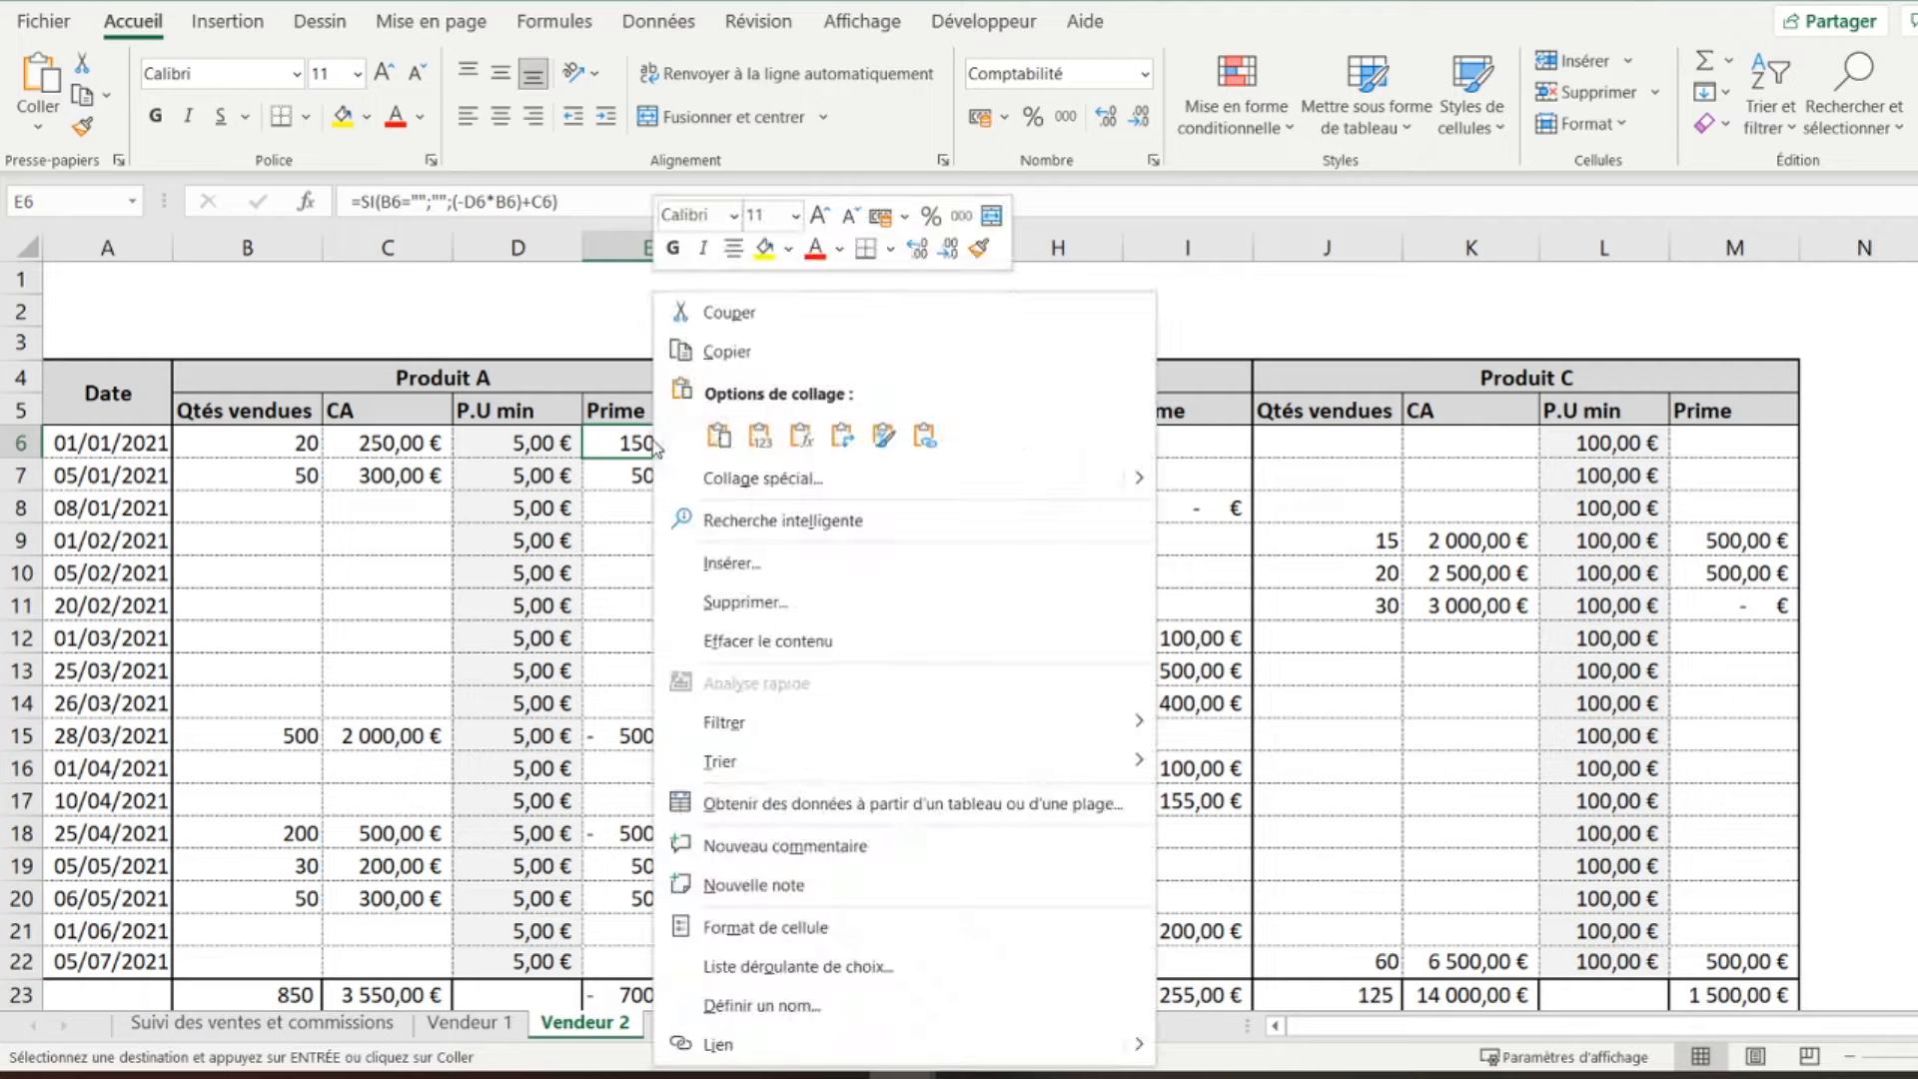
click(745, 357)
click(464, 1023)
drag(654, 360, 625, 854)
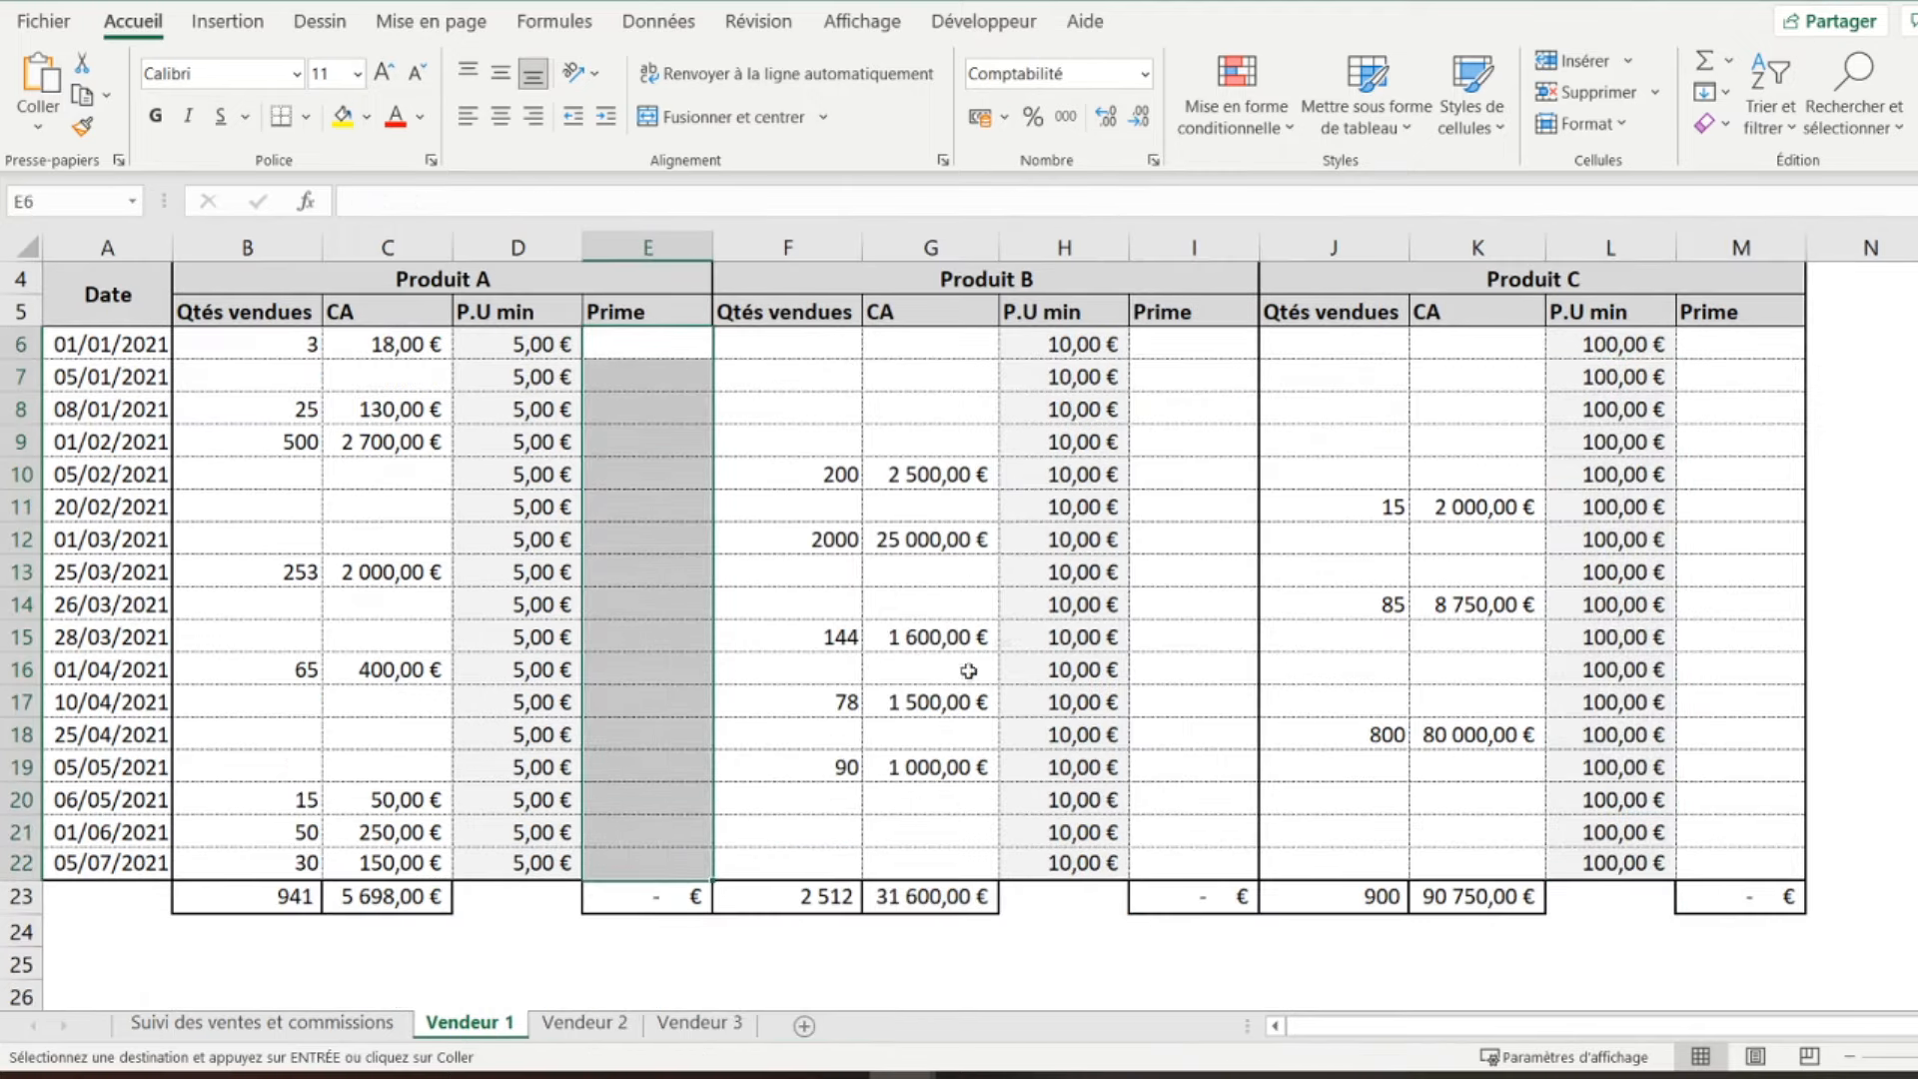
drag(1169, 347, 1202, 854)
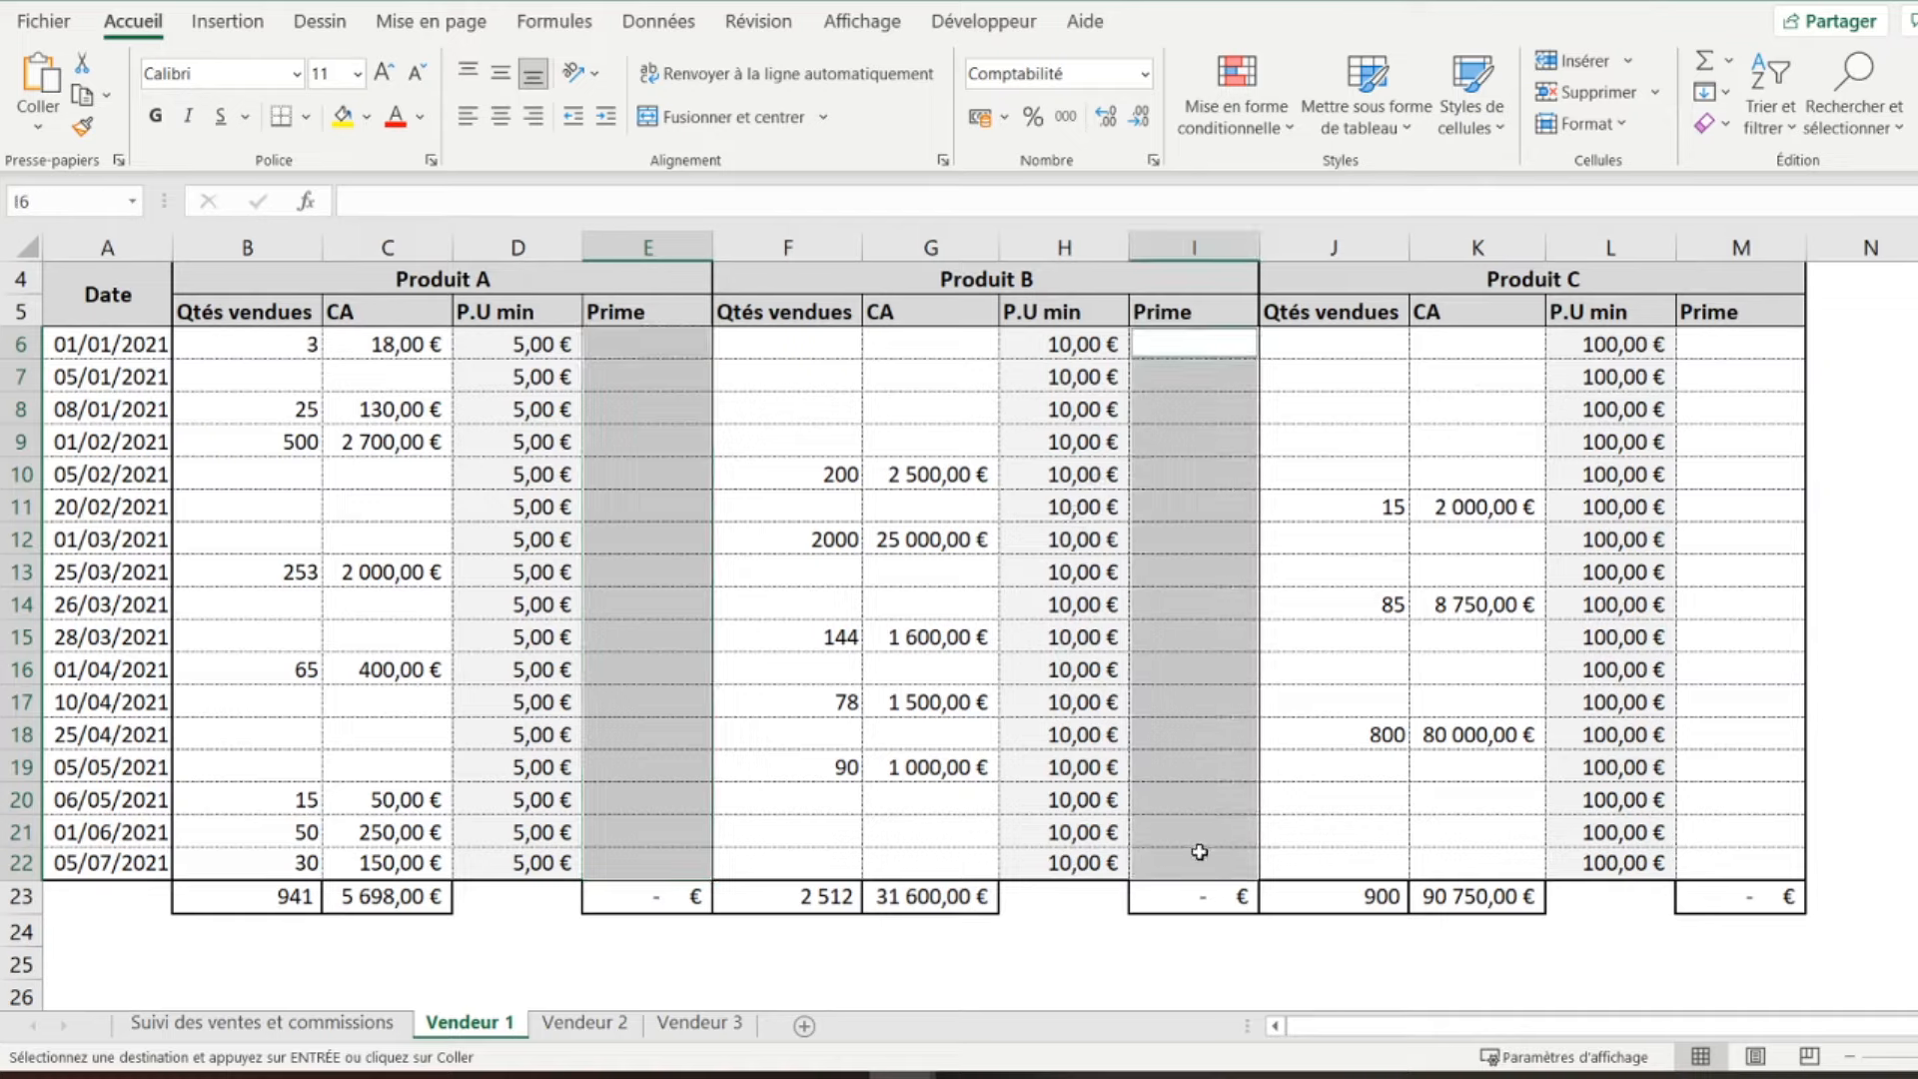
drag(1711, 339, 1704, 859)
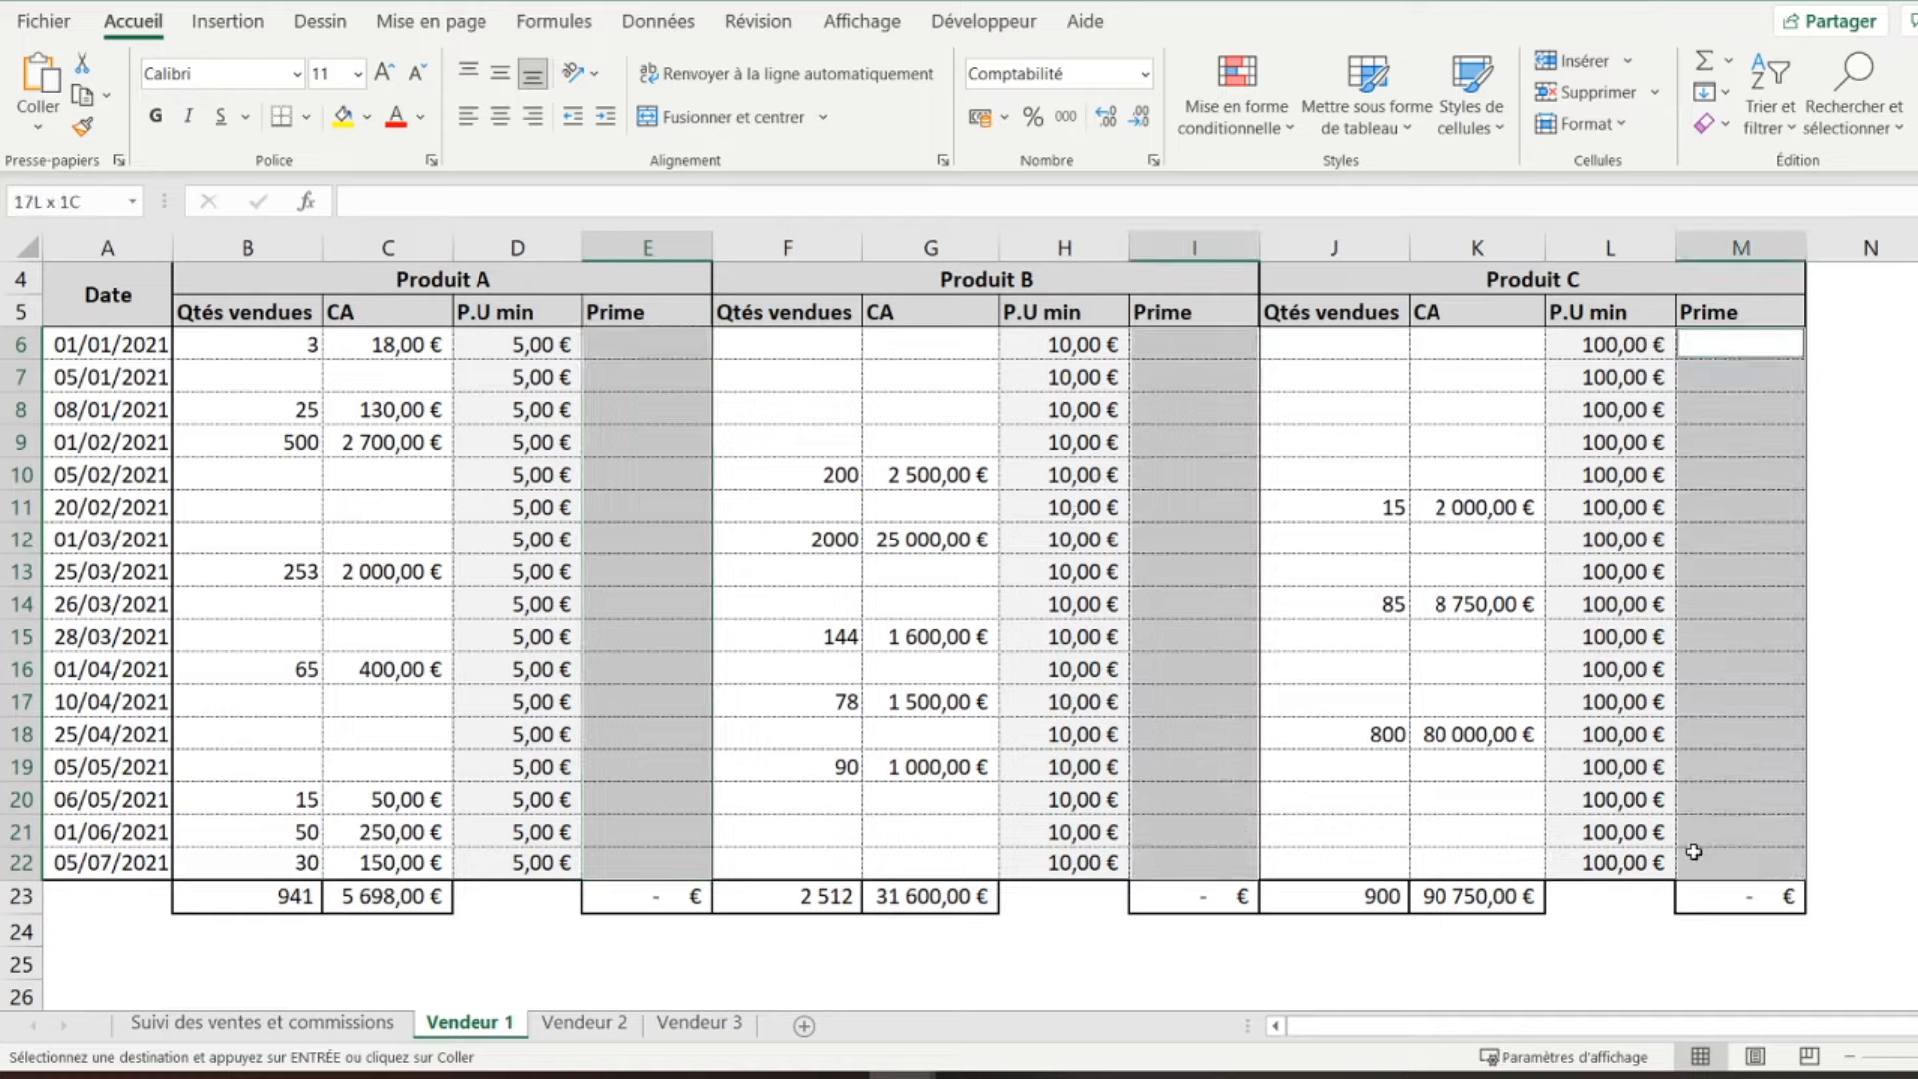
right_click(1754, 656)
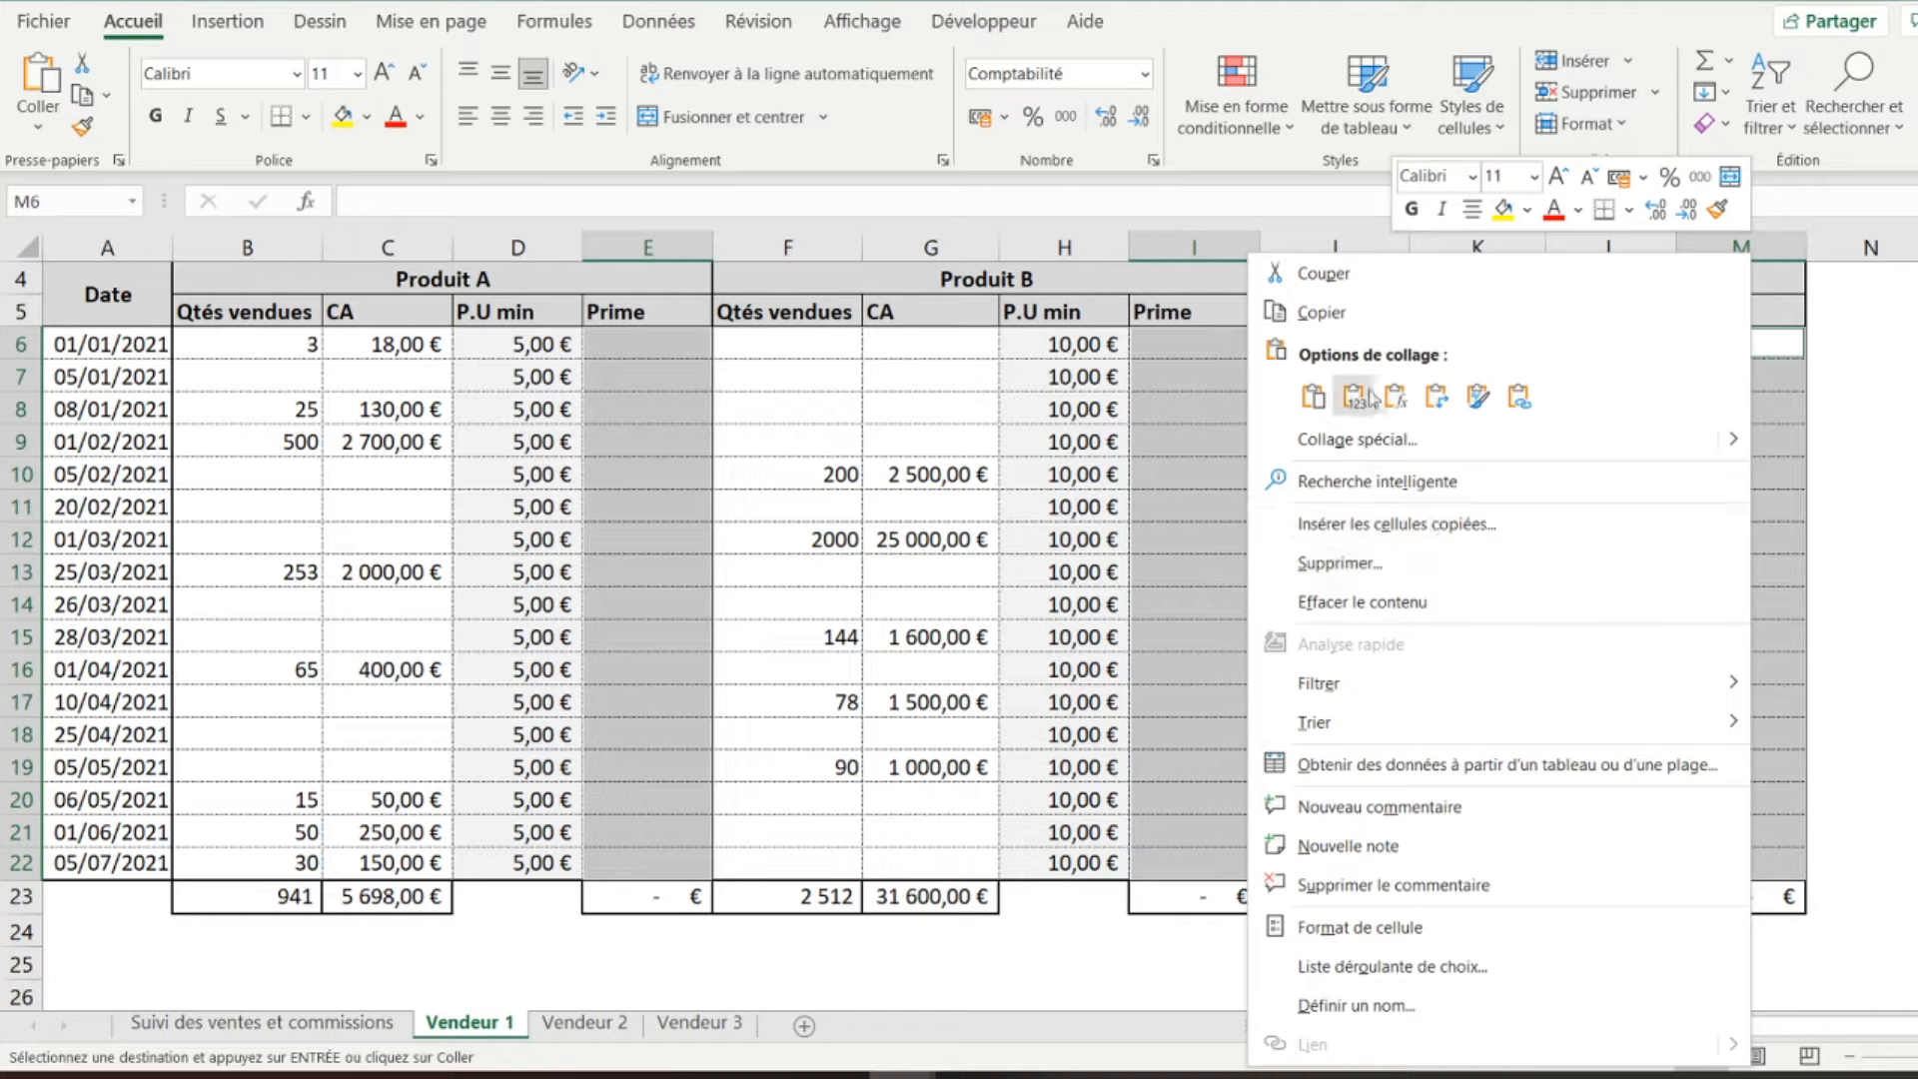
click(1394, 397)
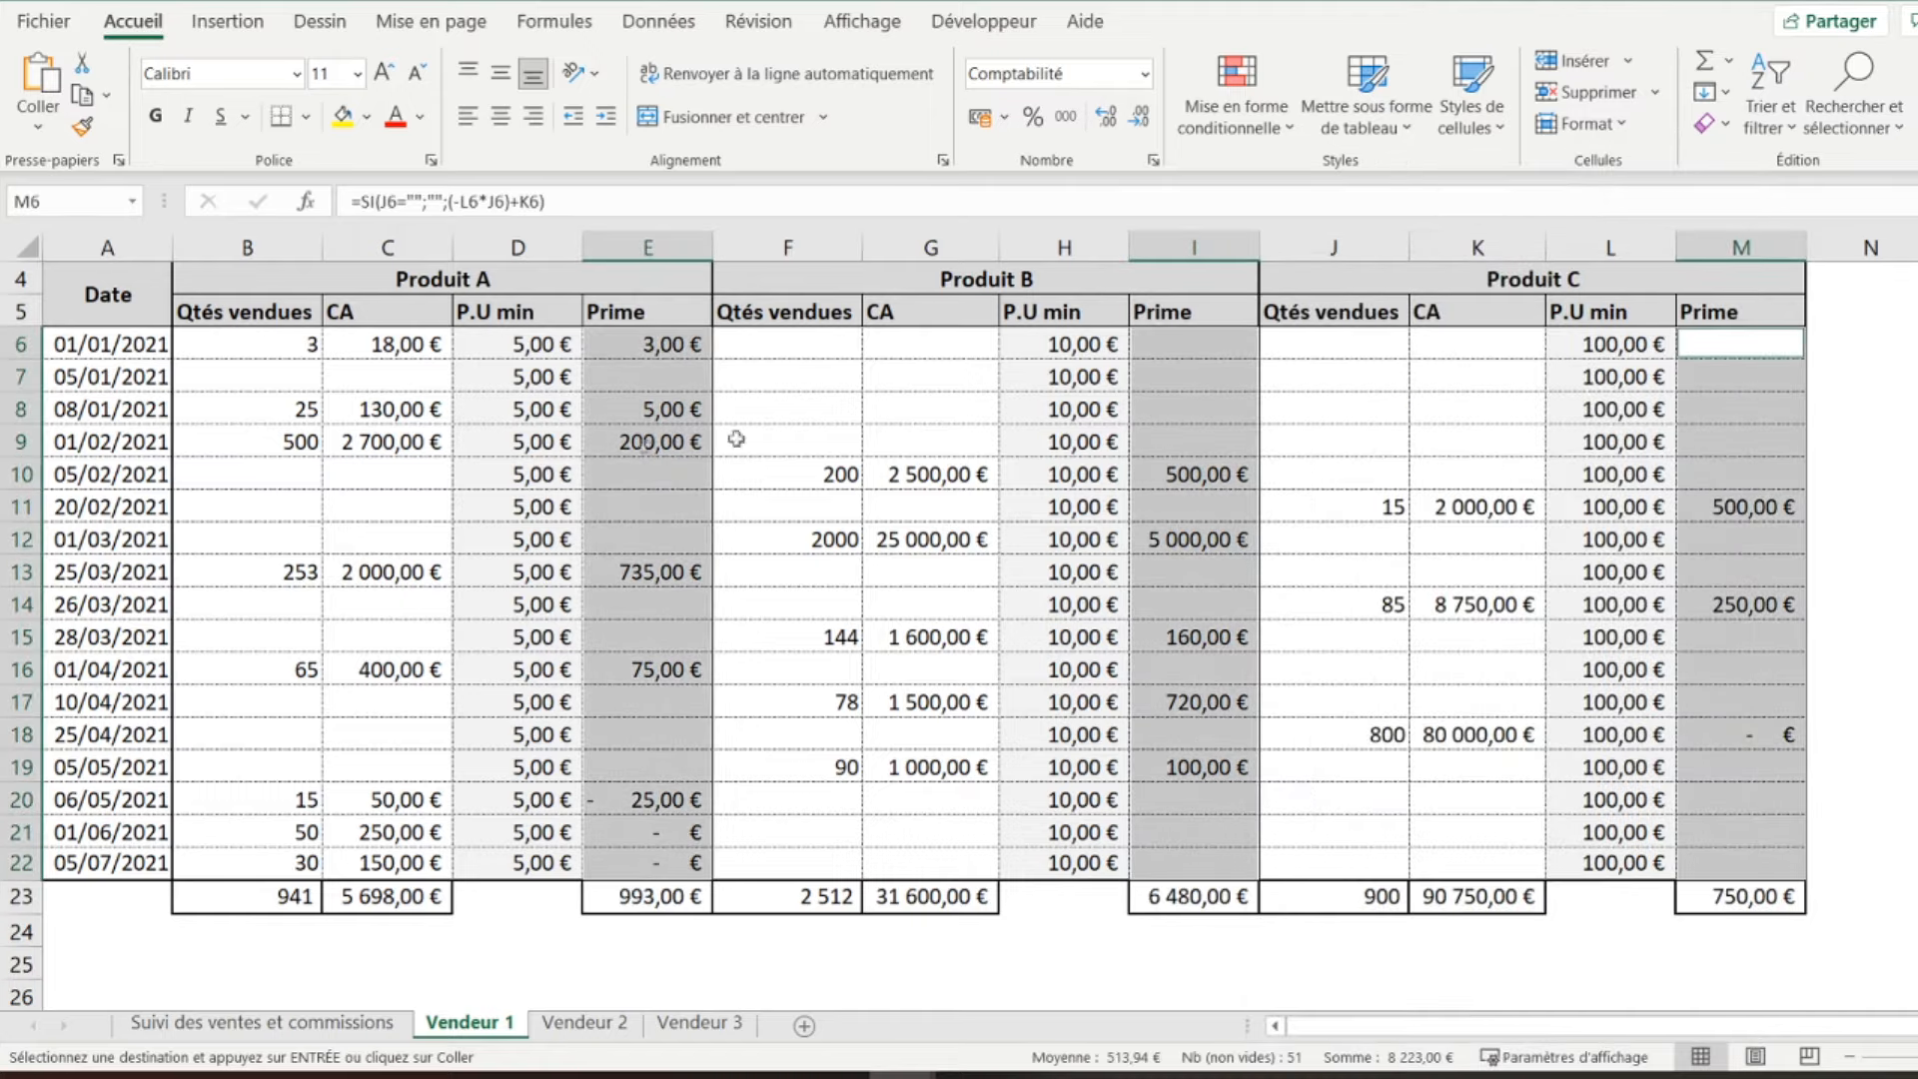
click(359, 494)
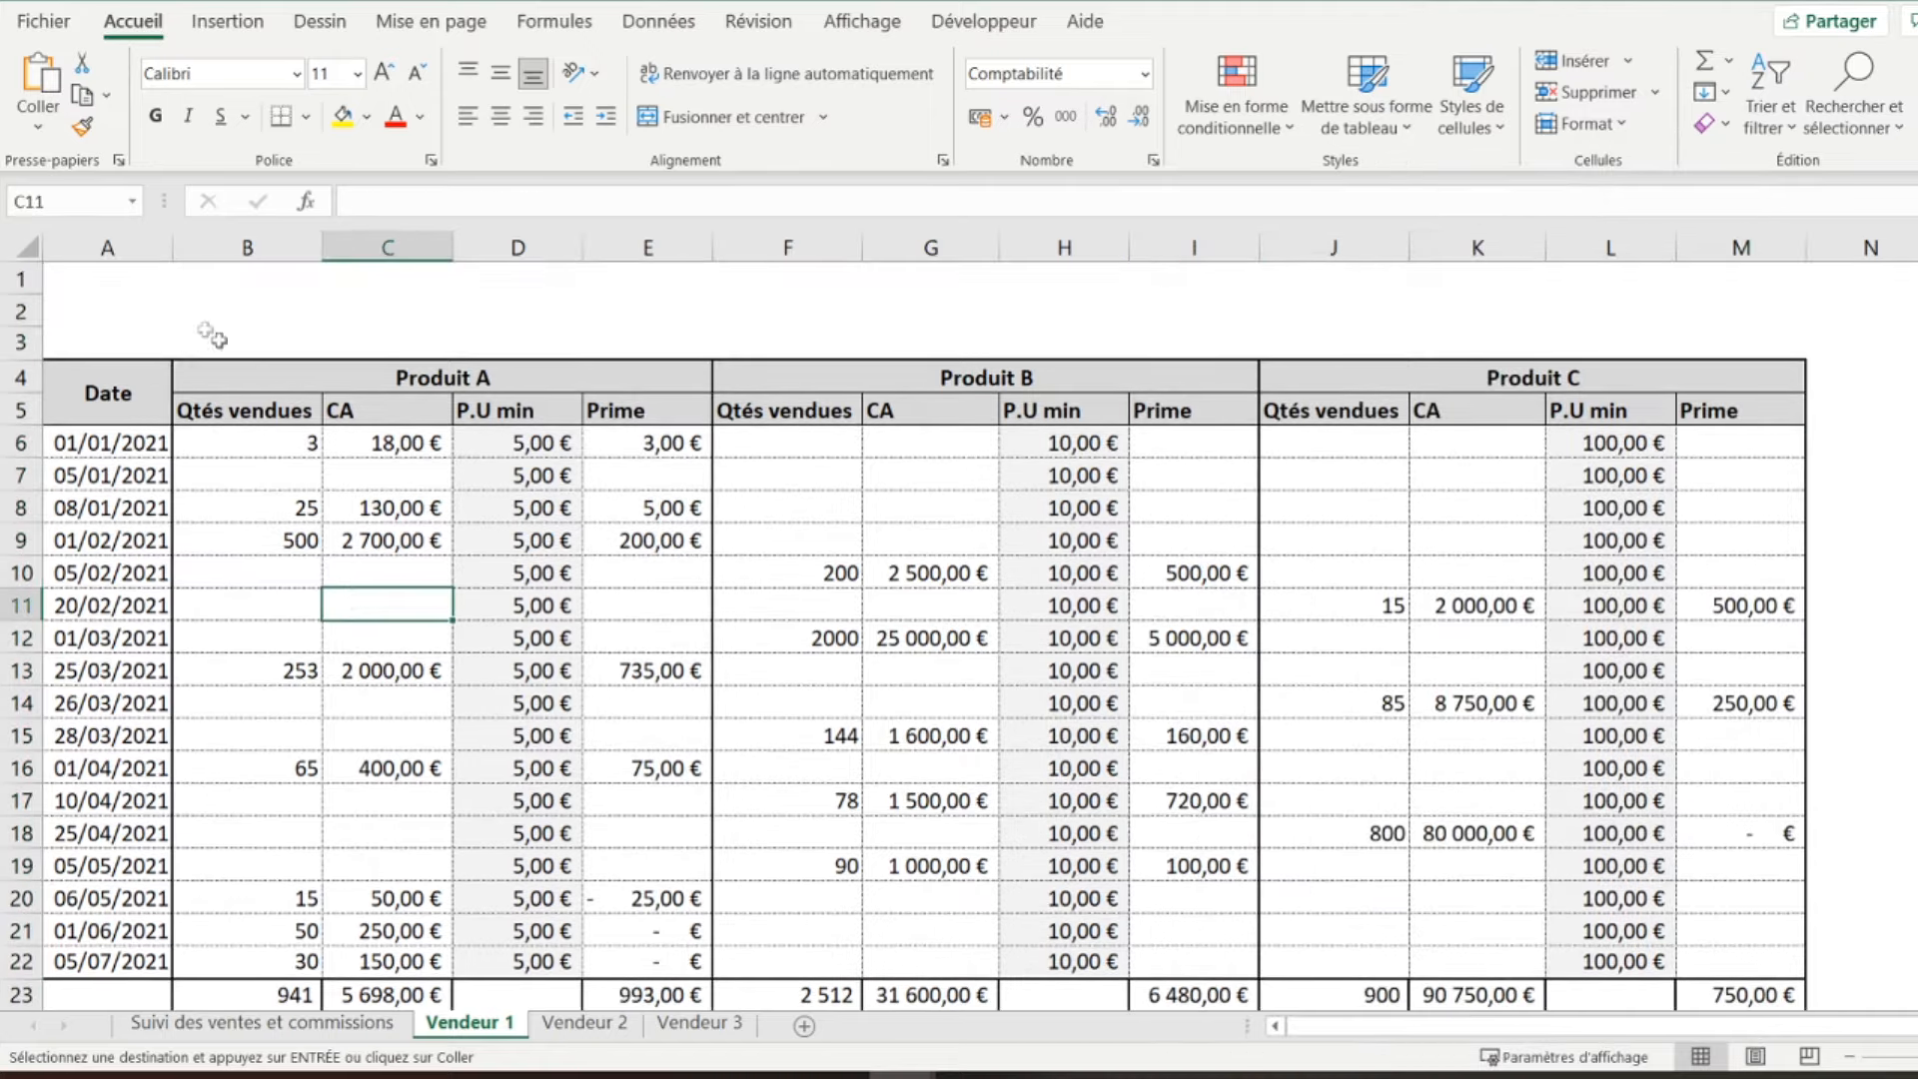
key(ctrl+Home)
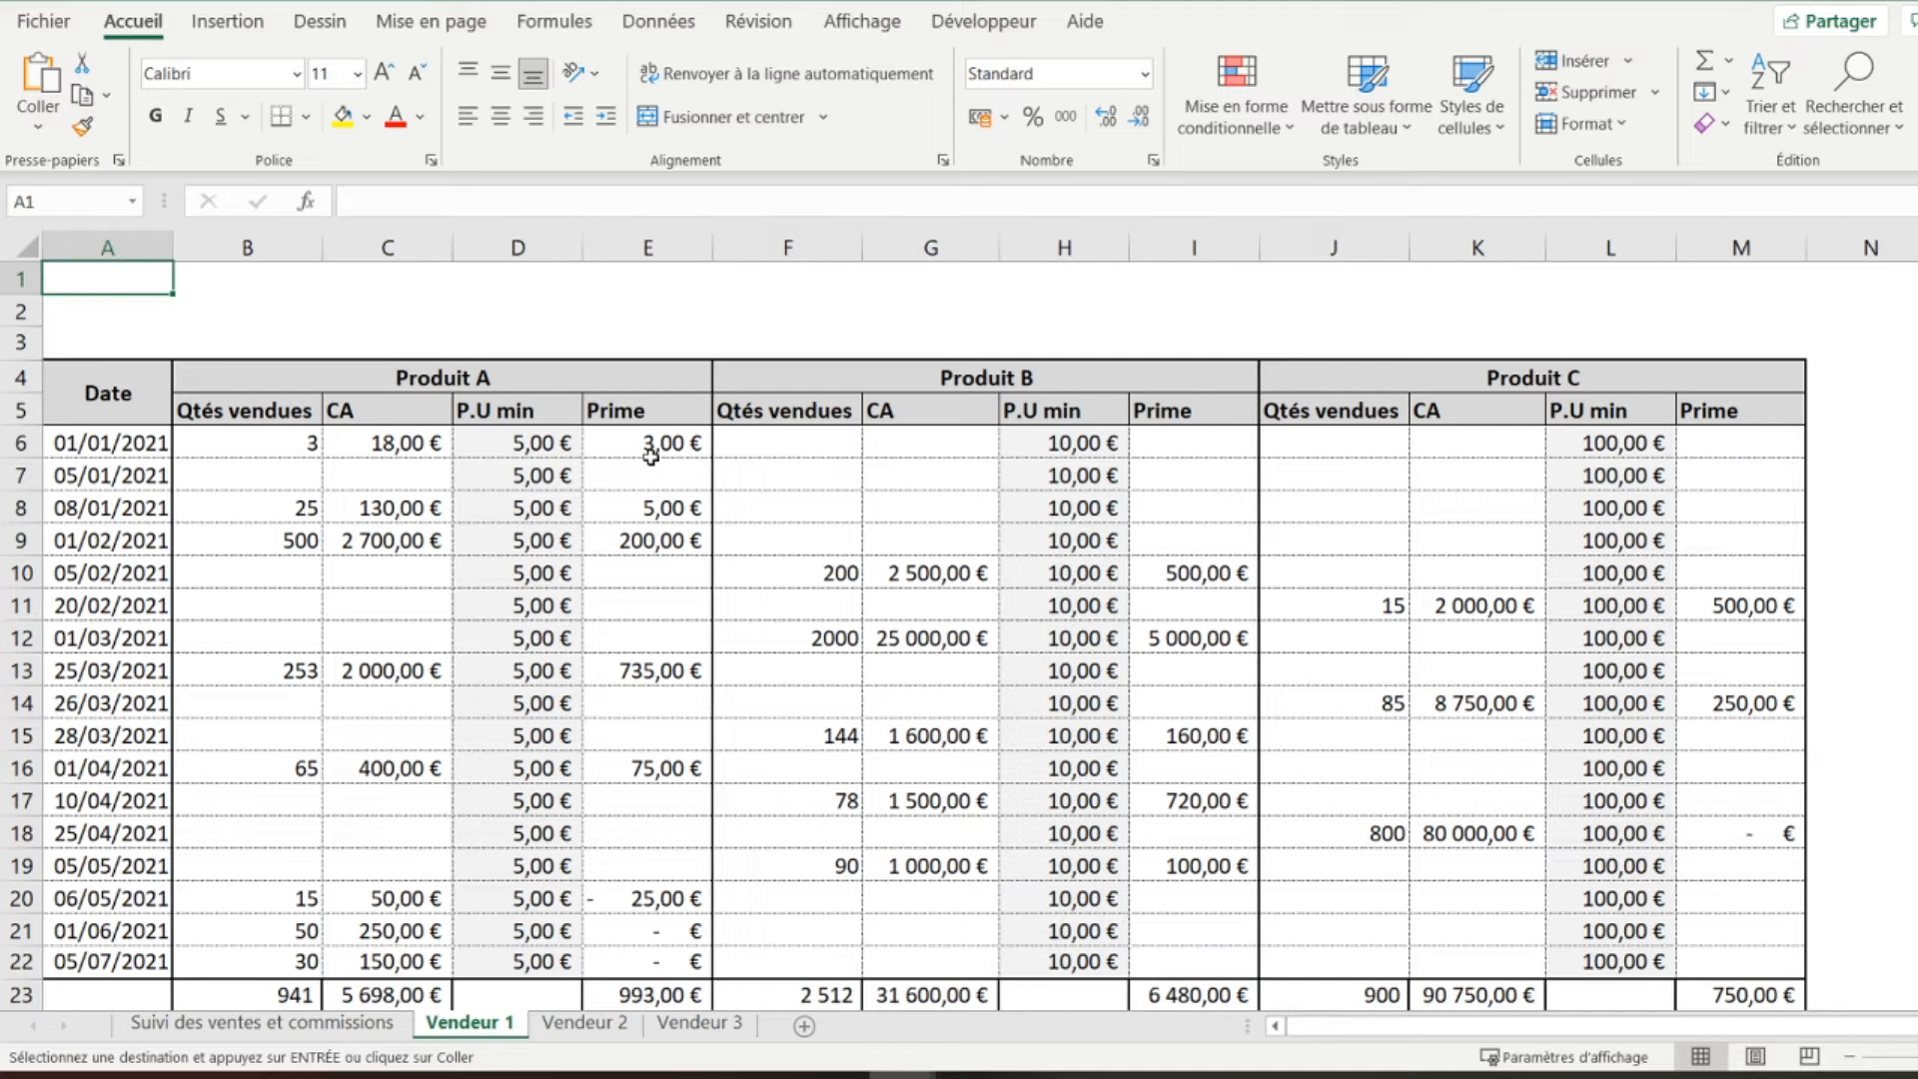
- On the Suivi des ventes et commissions sheet, link C11 under Produit A to Vendeur 1's quantity total with ='Vendeur 1'!B23
click(339, 1024)
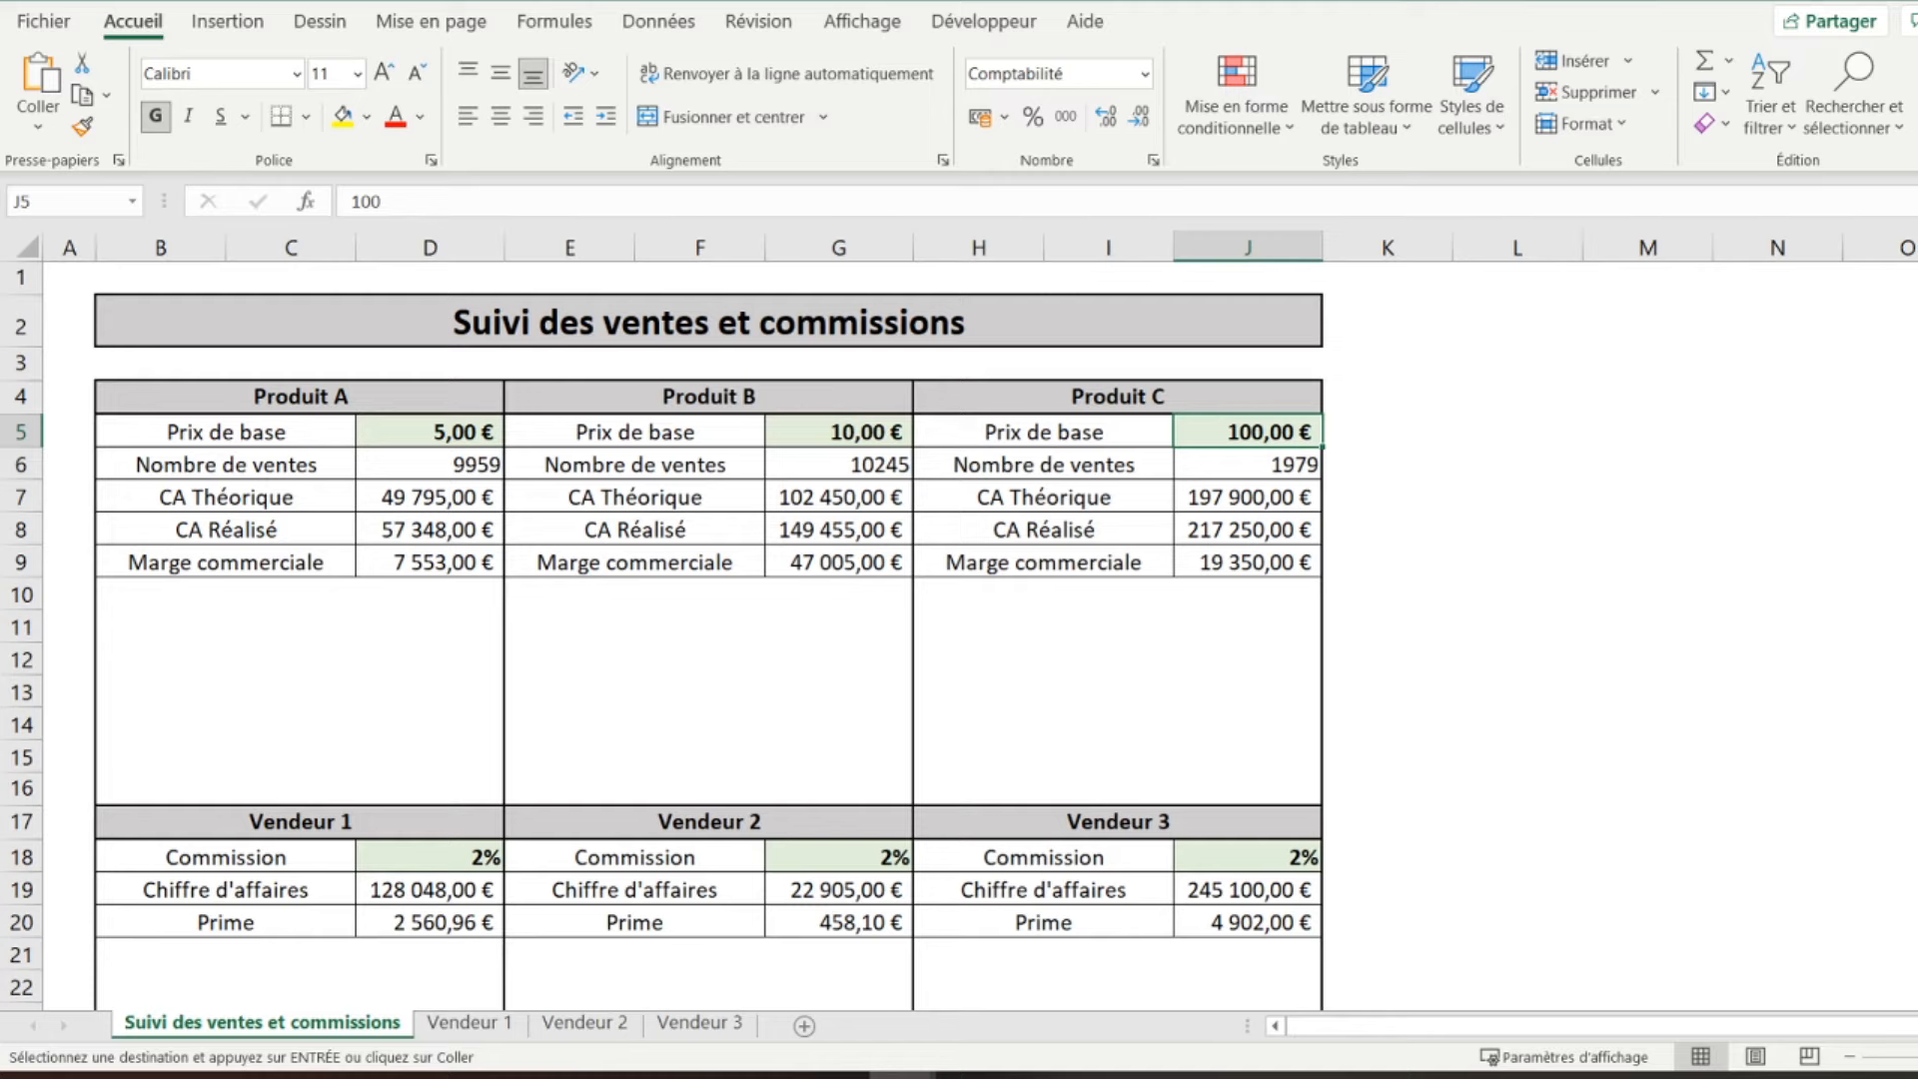
click(804, 1026)
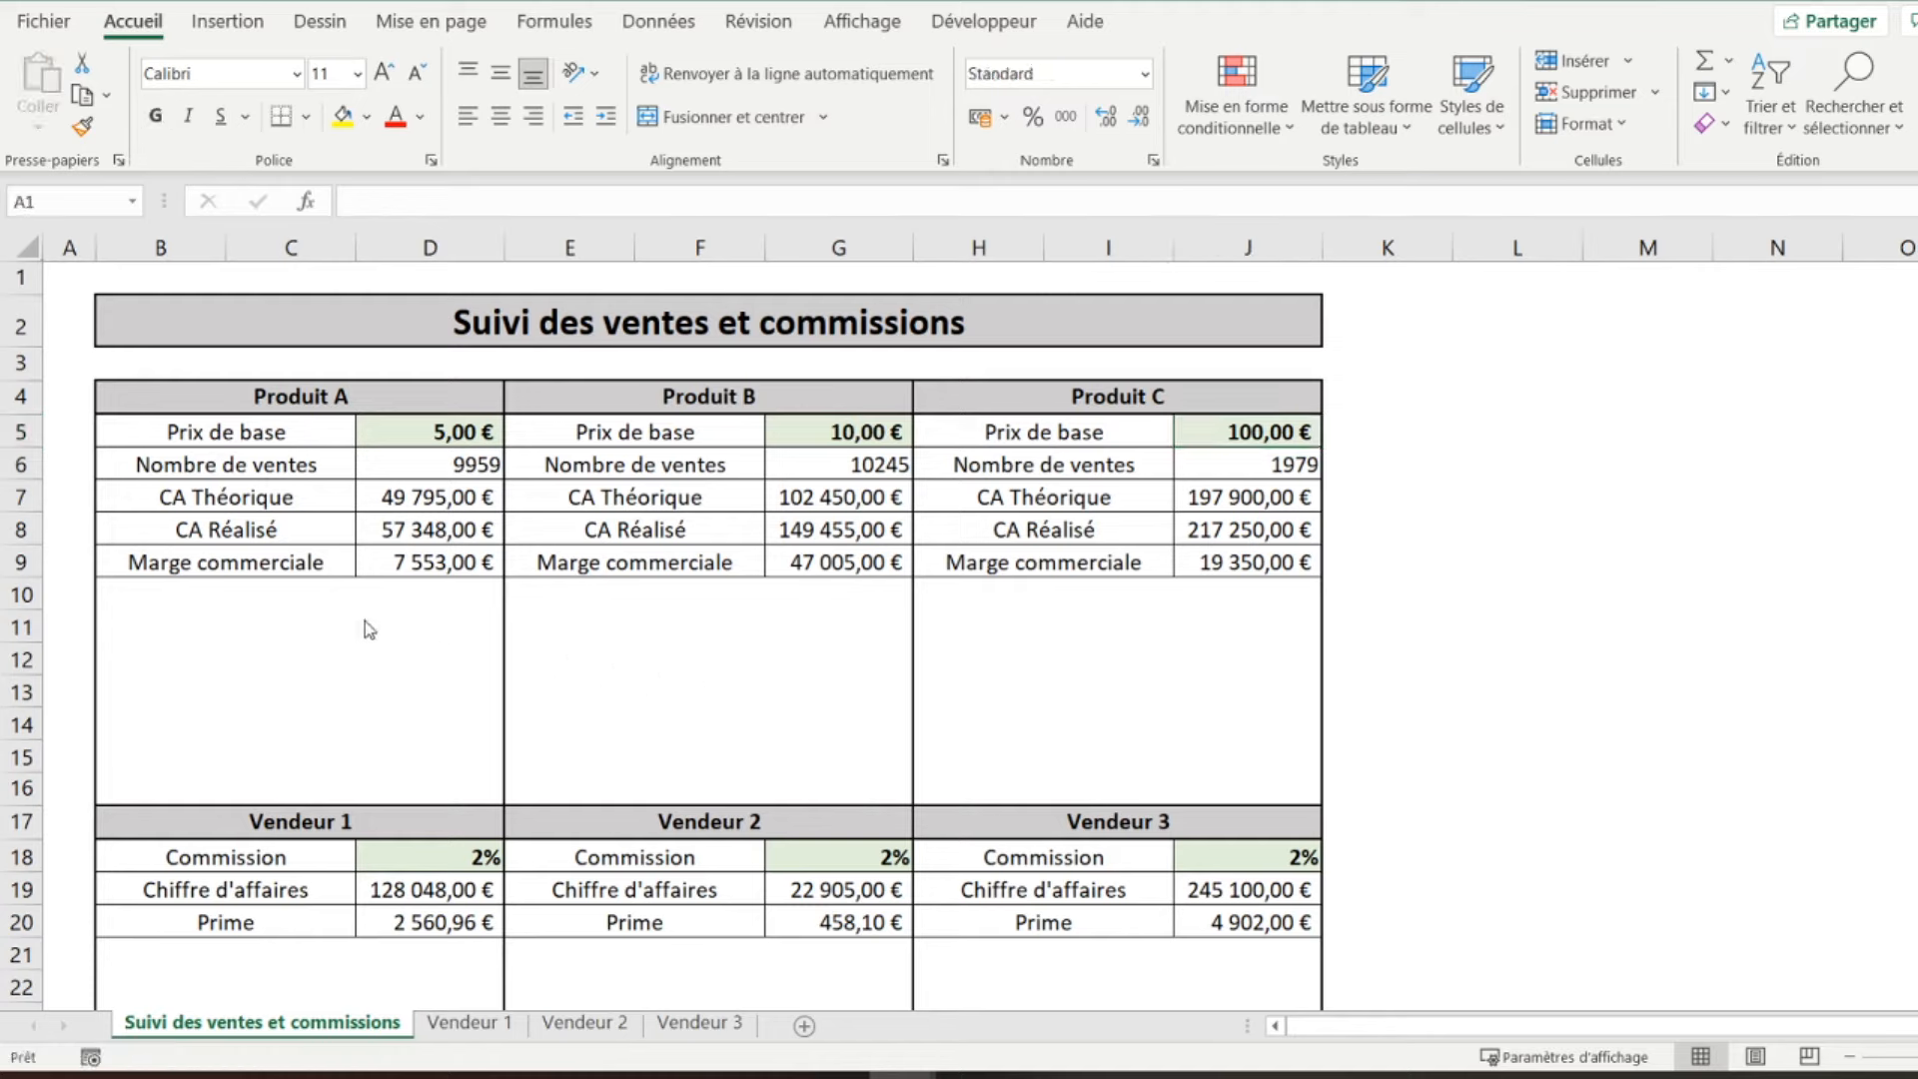
click(284, 622)
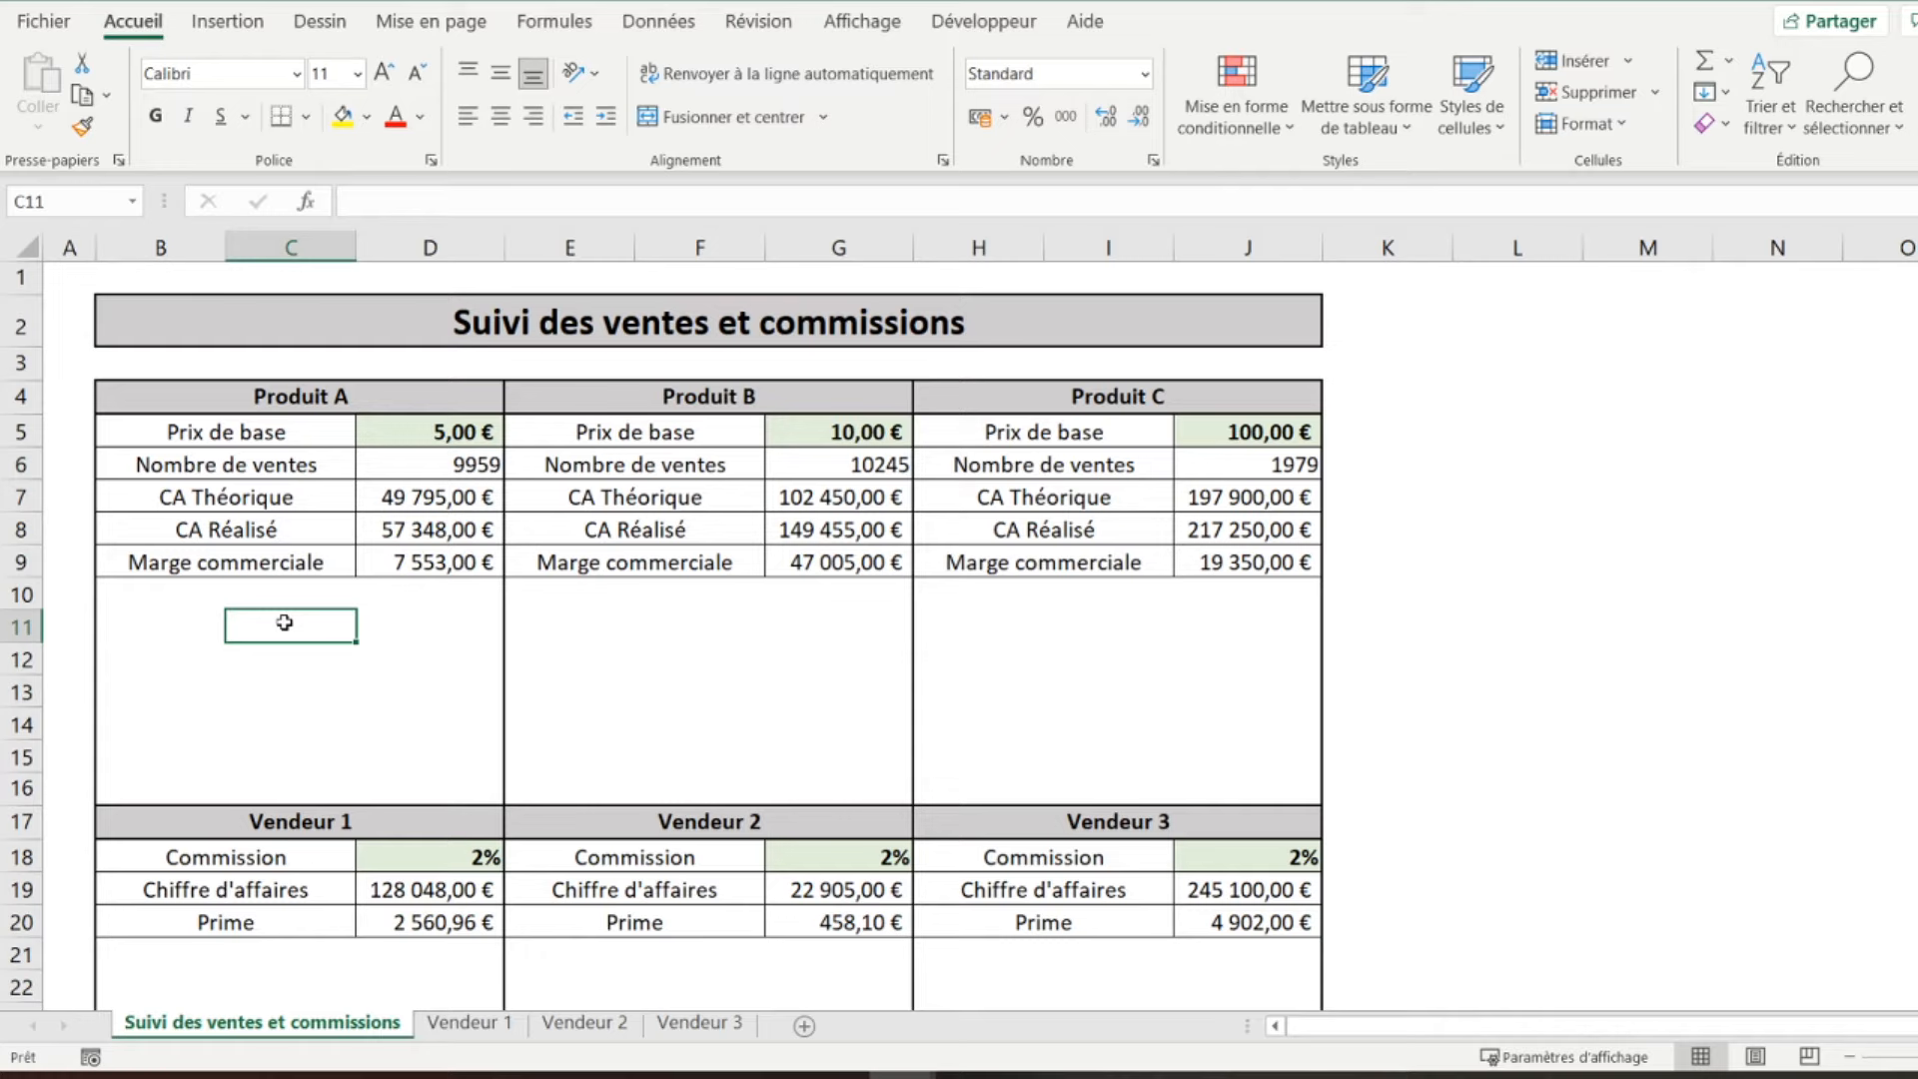
text(=)
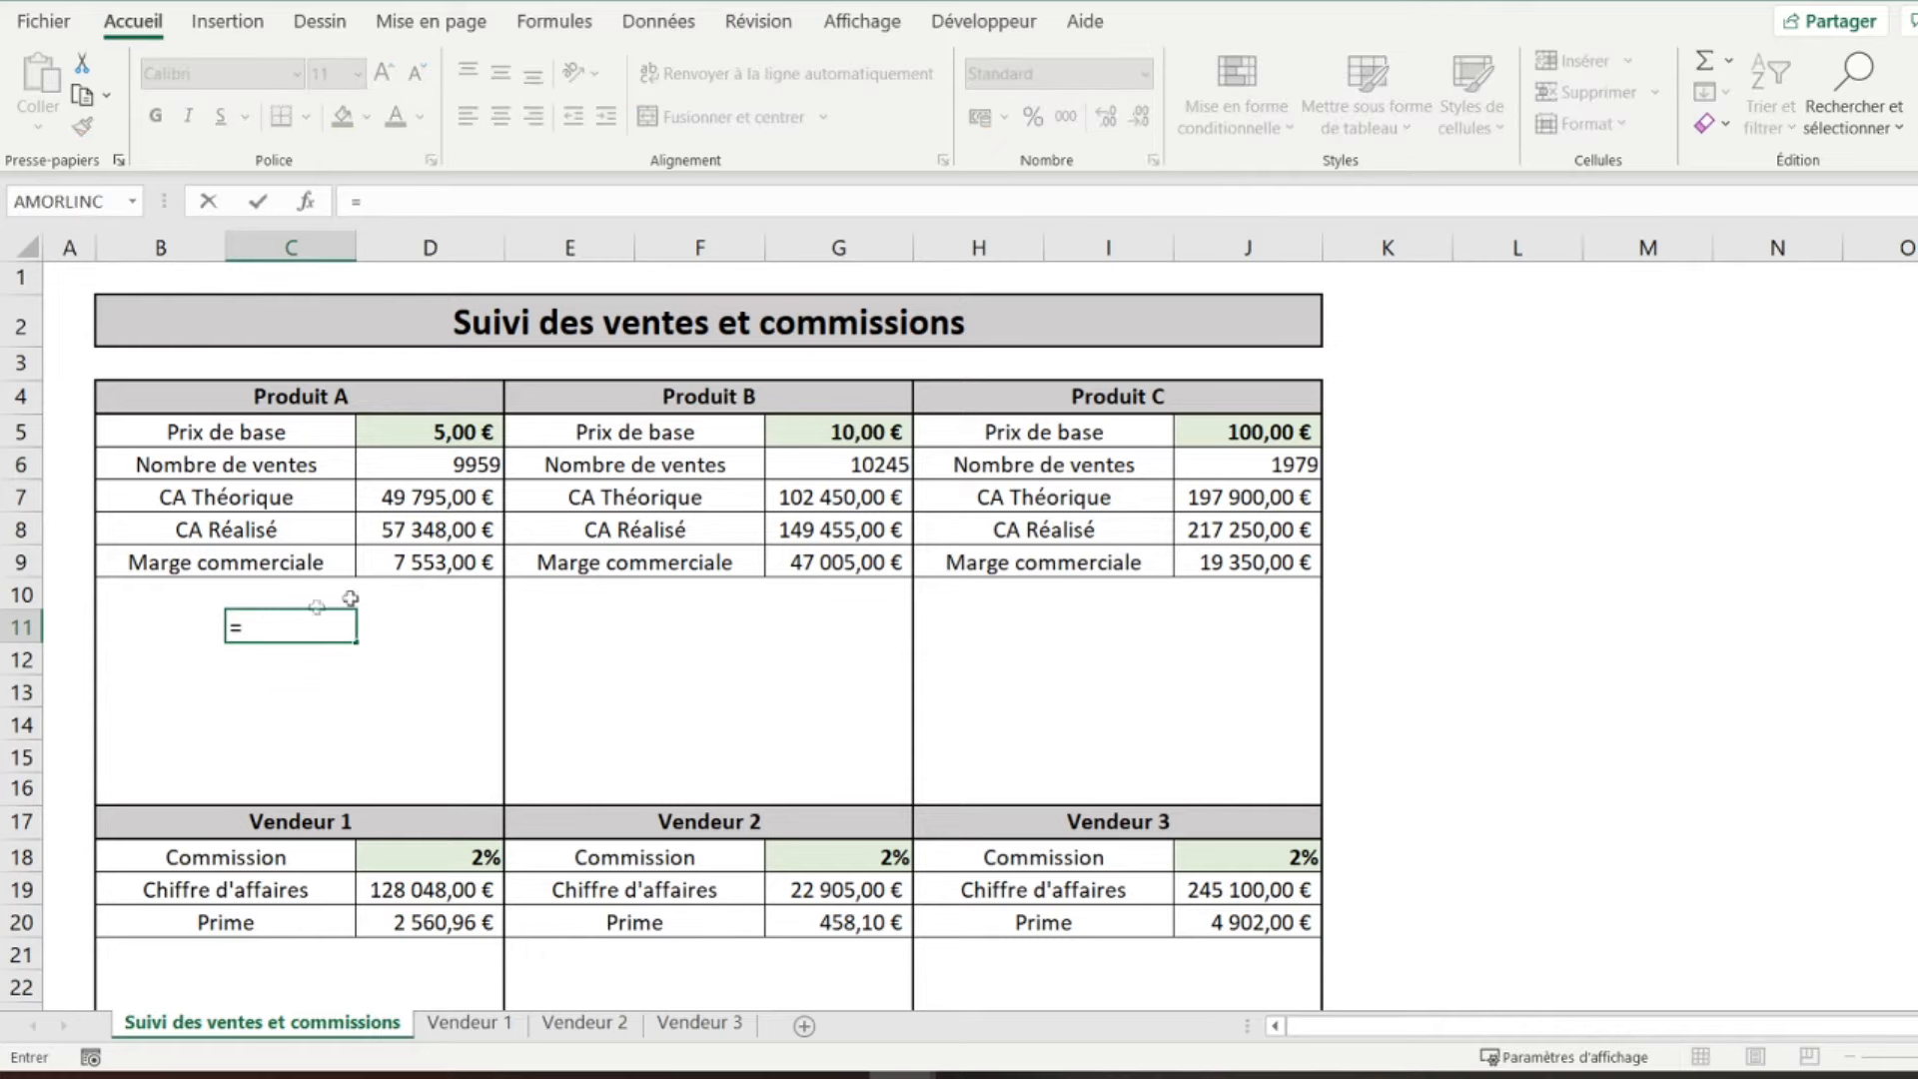
click(482, 1024)
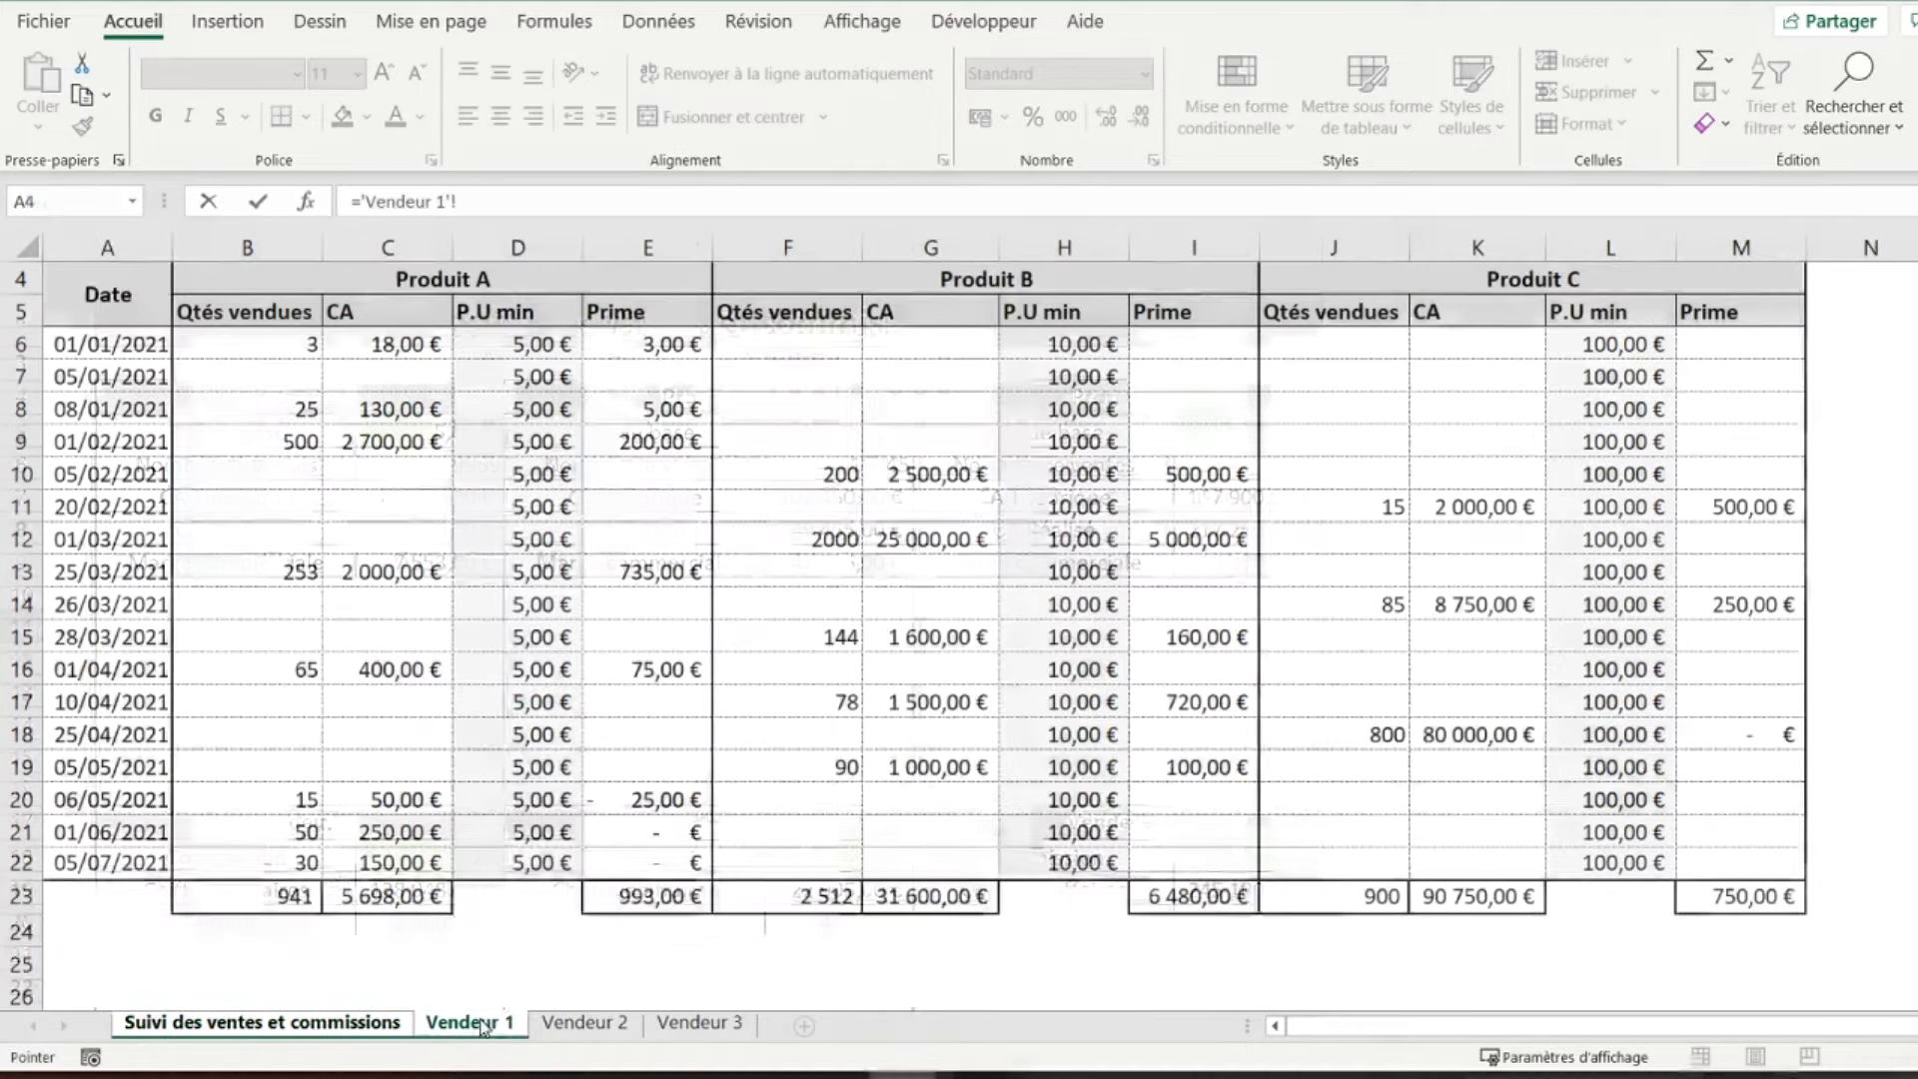
click(286, 896)
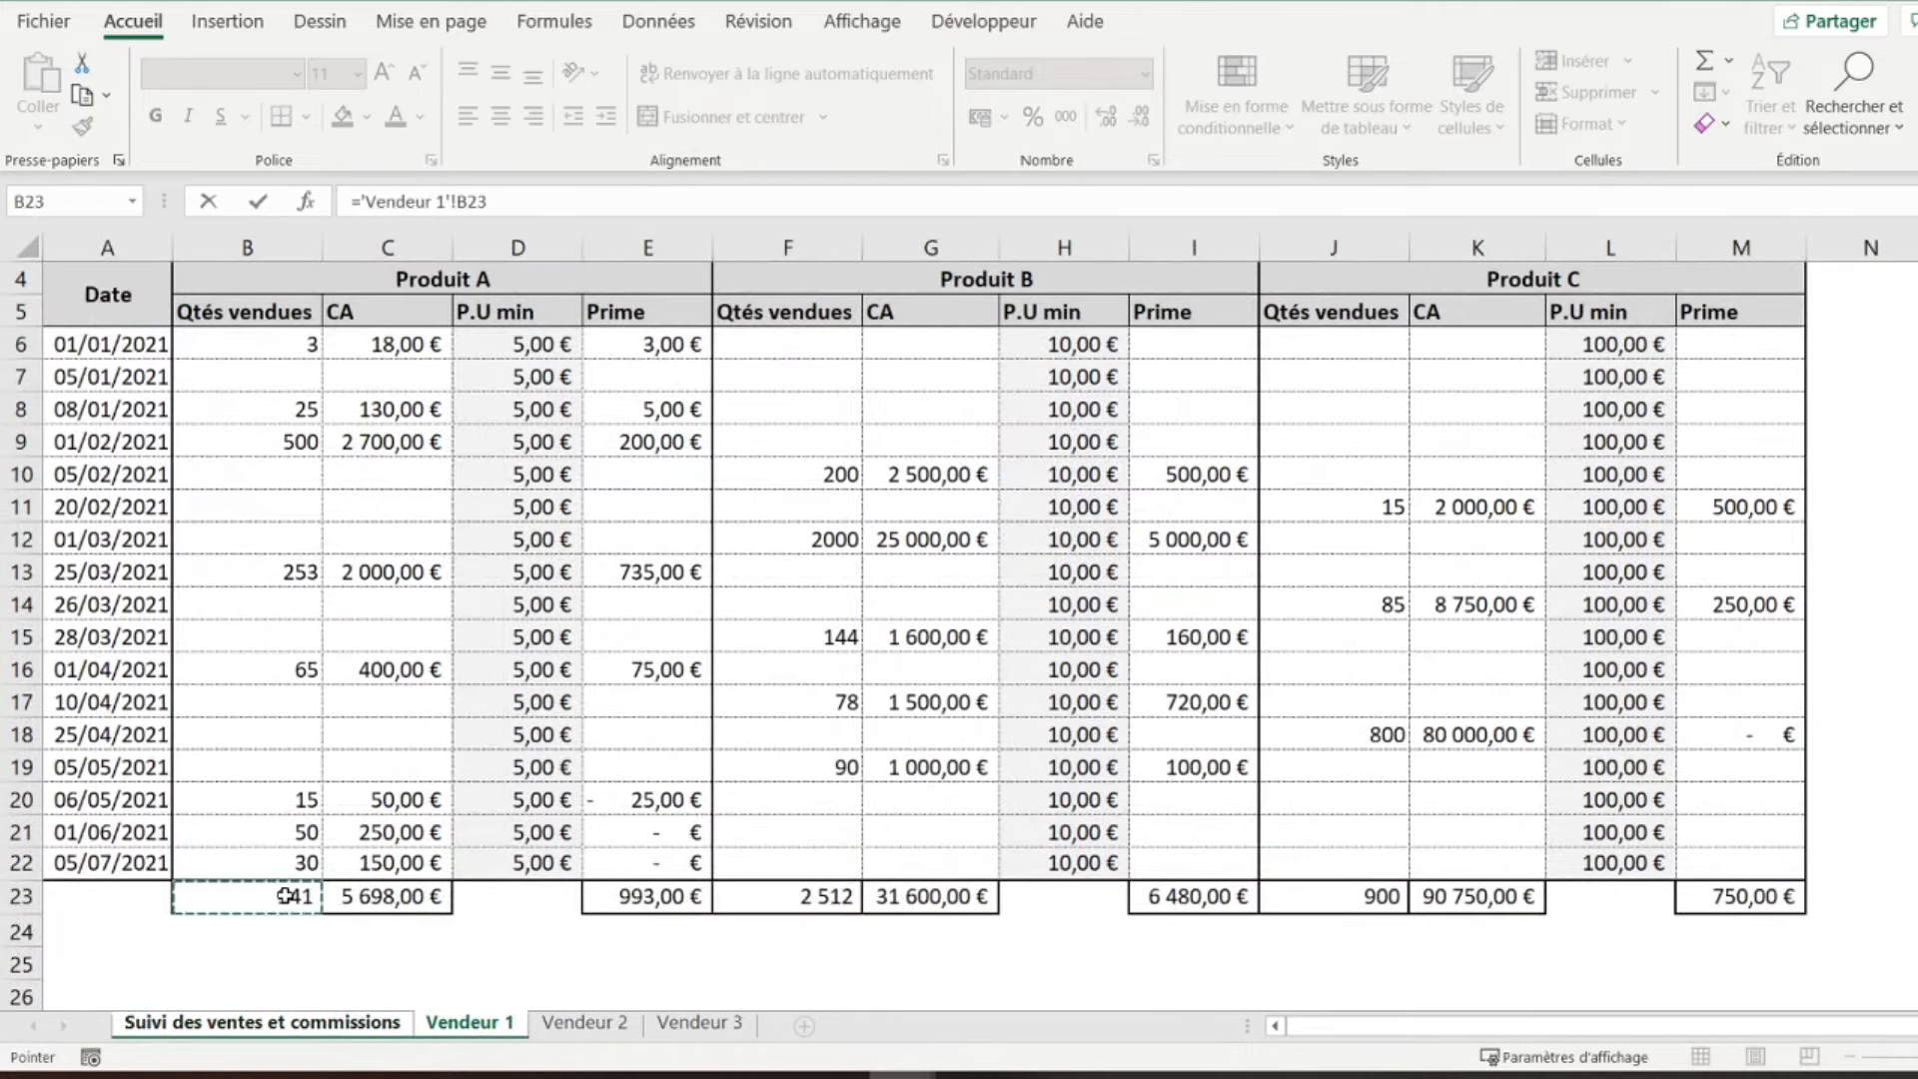
key(Return)
- Link C12 and C13 under Produit A to the quantity totals ='Vendeur 2'!B23 and ='Vendeur 3'!B23
text(=)
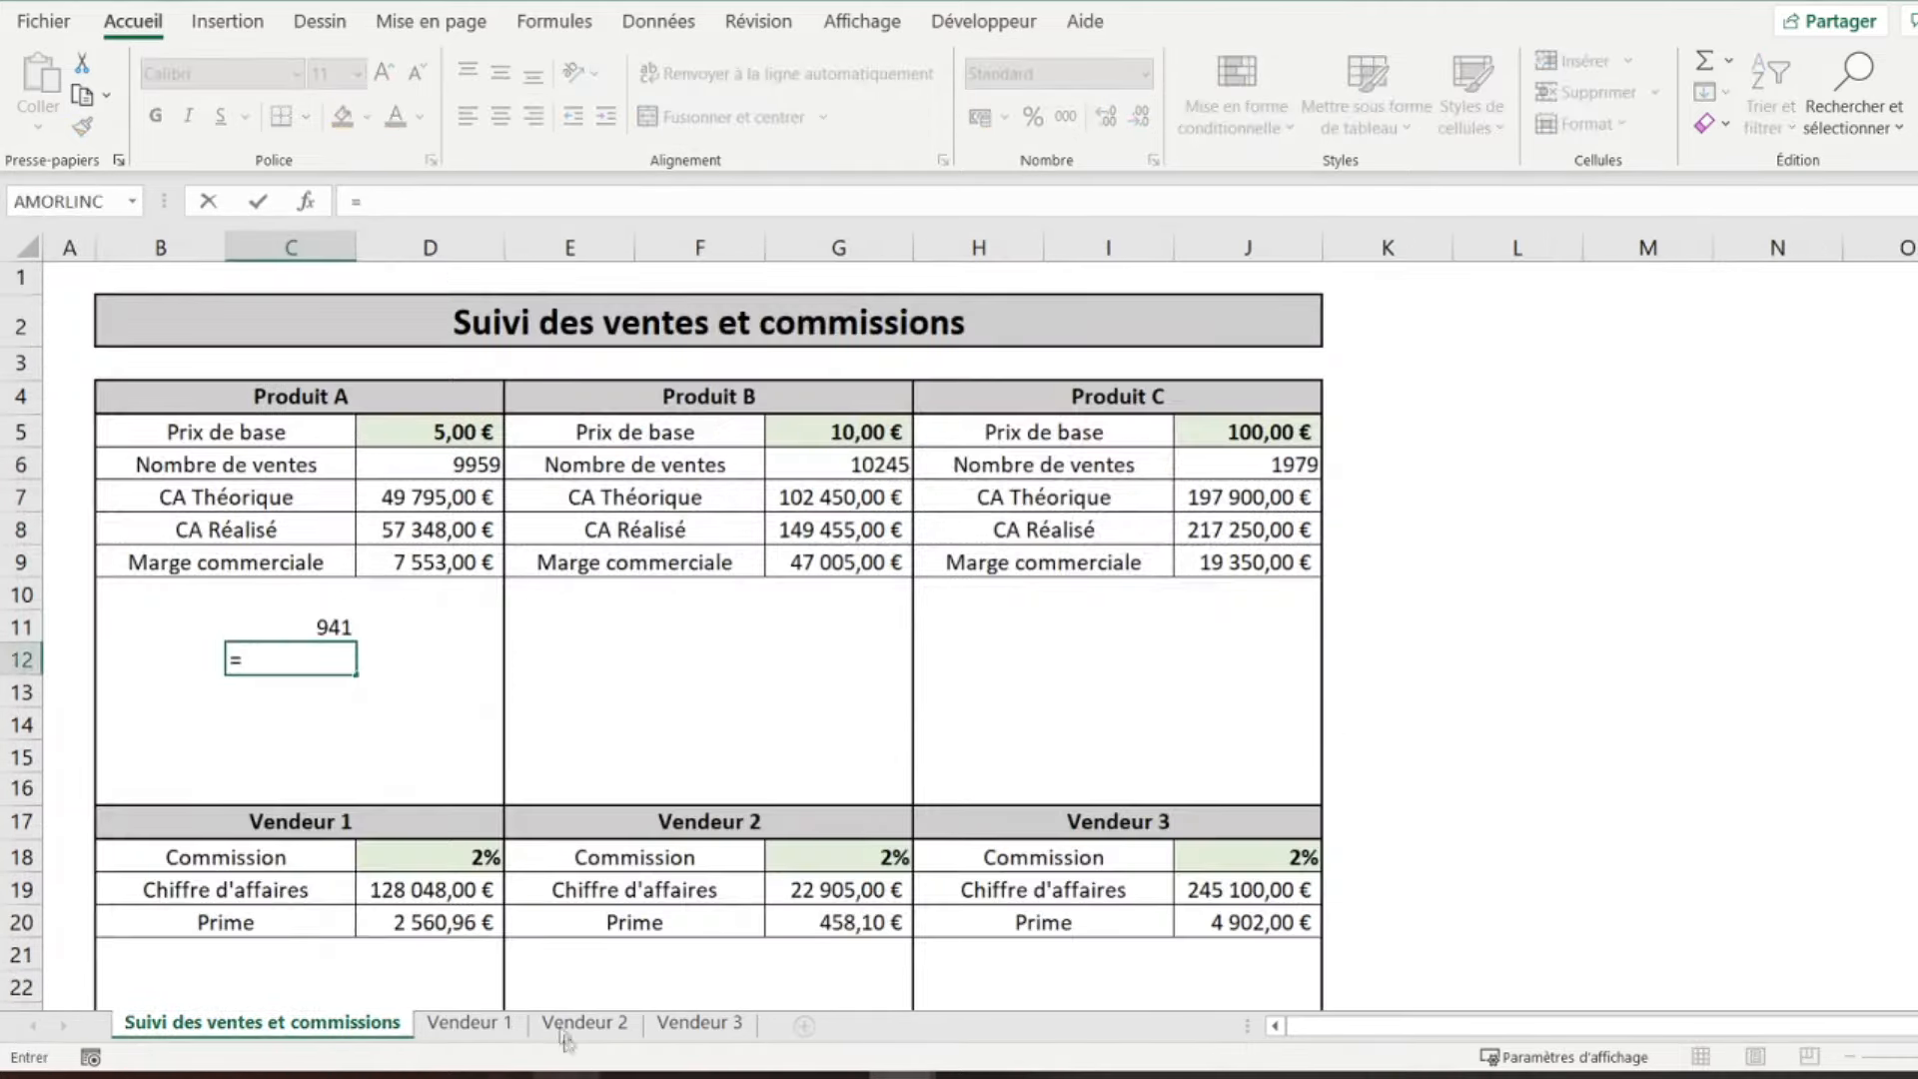
click(585, 1021)
click(263, 990)
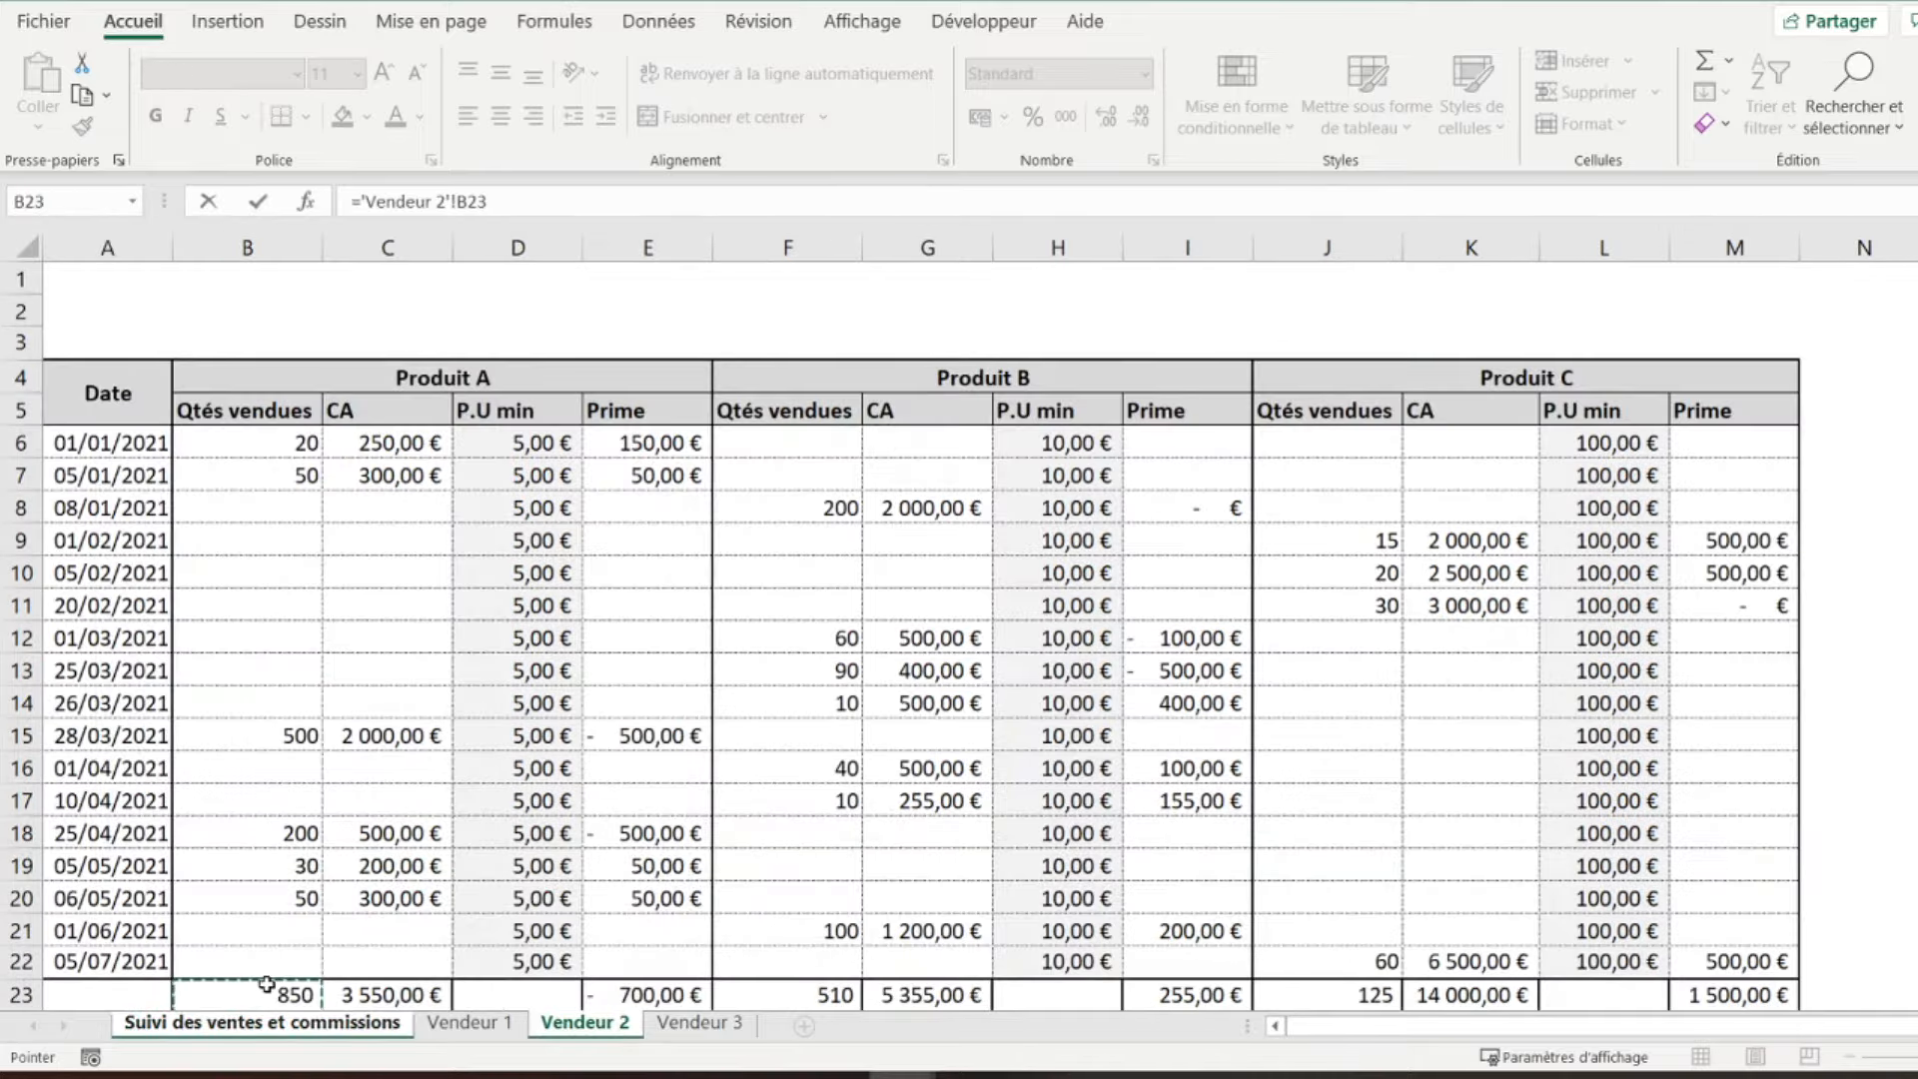
key(Return)
text(=)
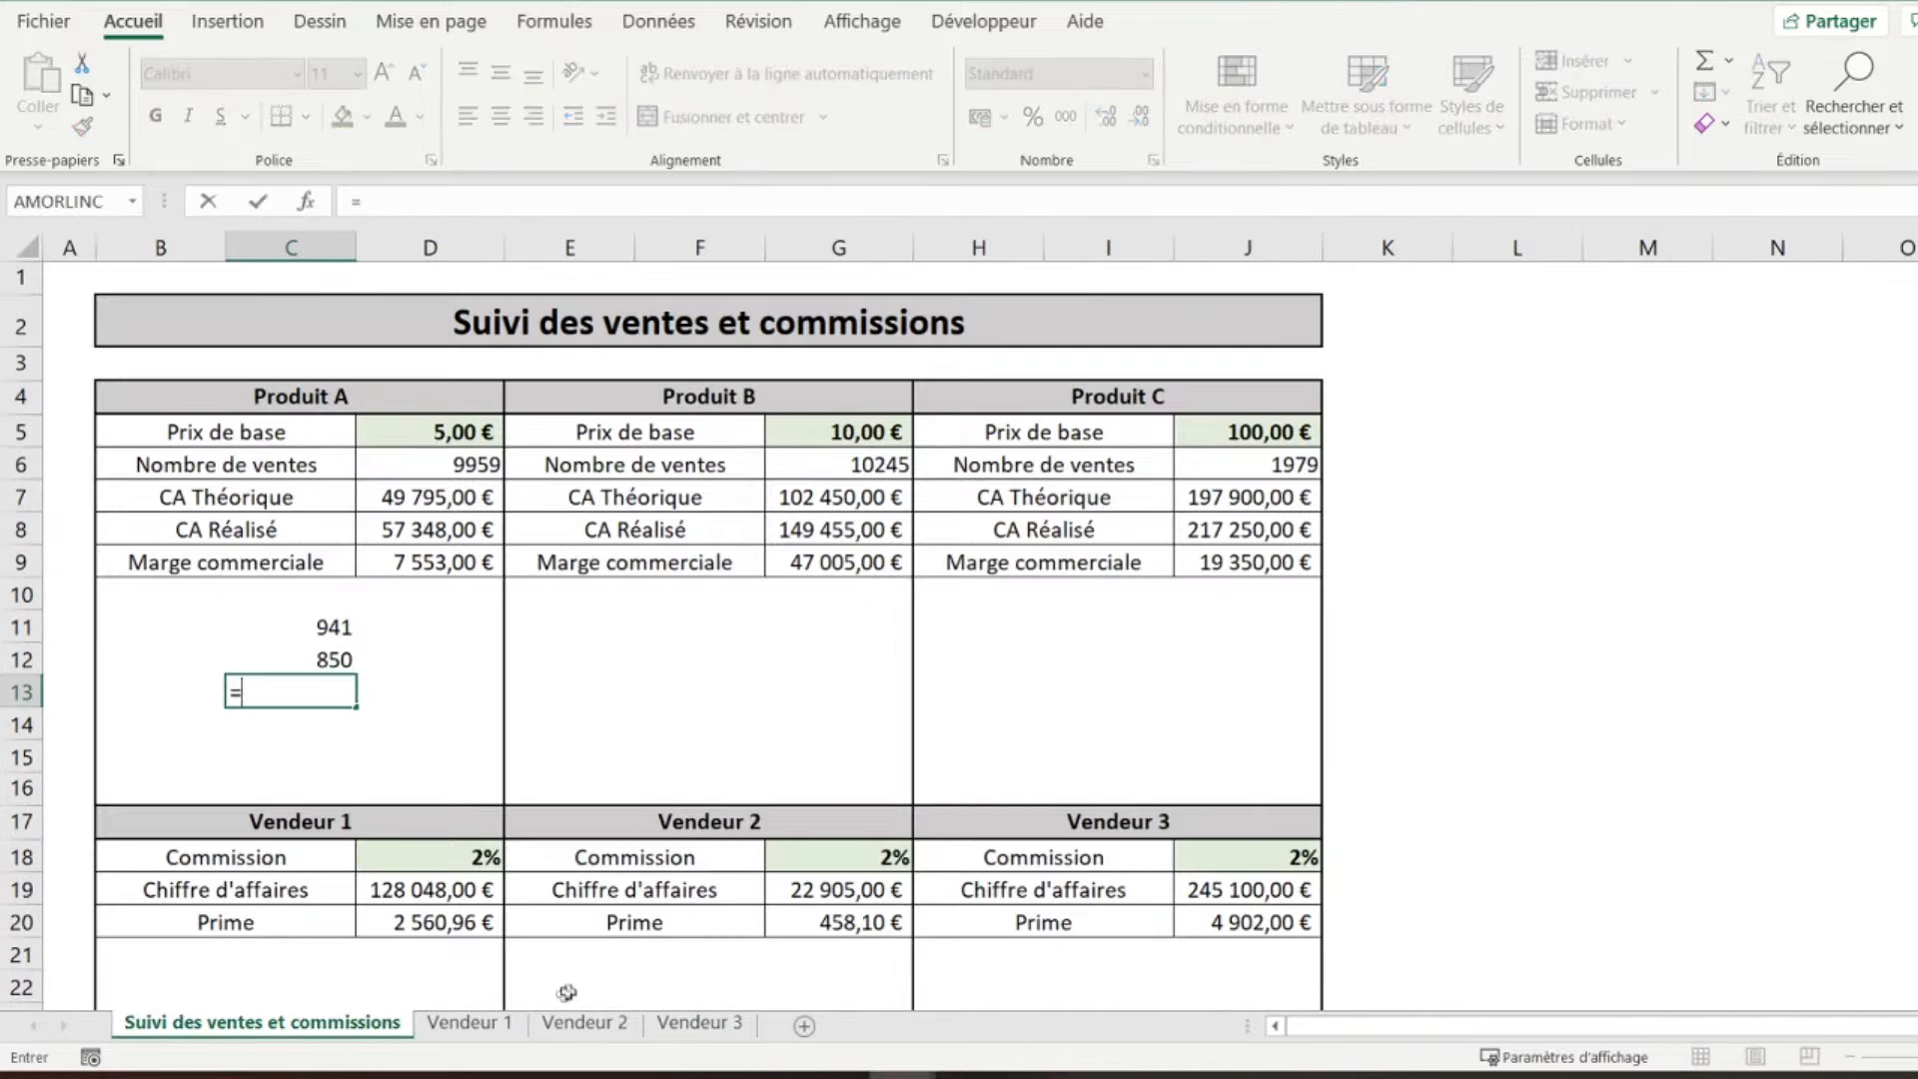
click(699, 1021)
click(312, 939)
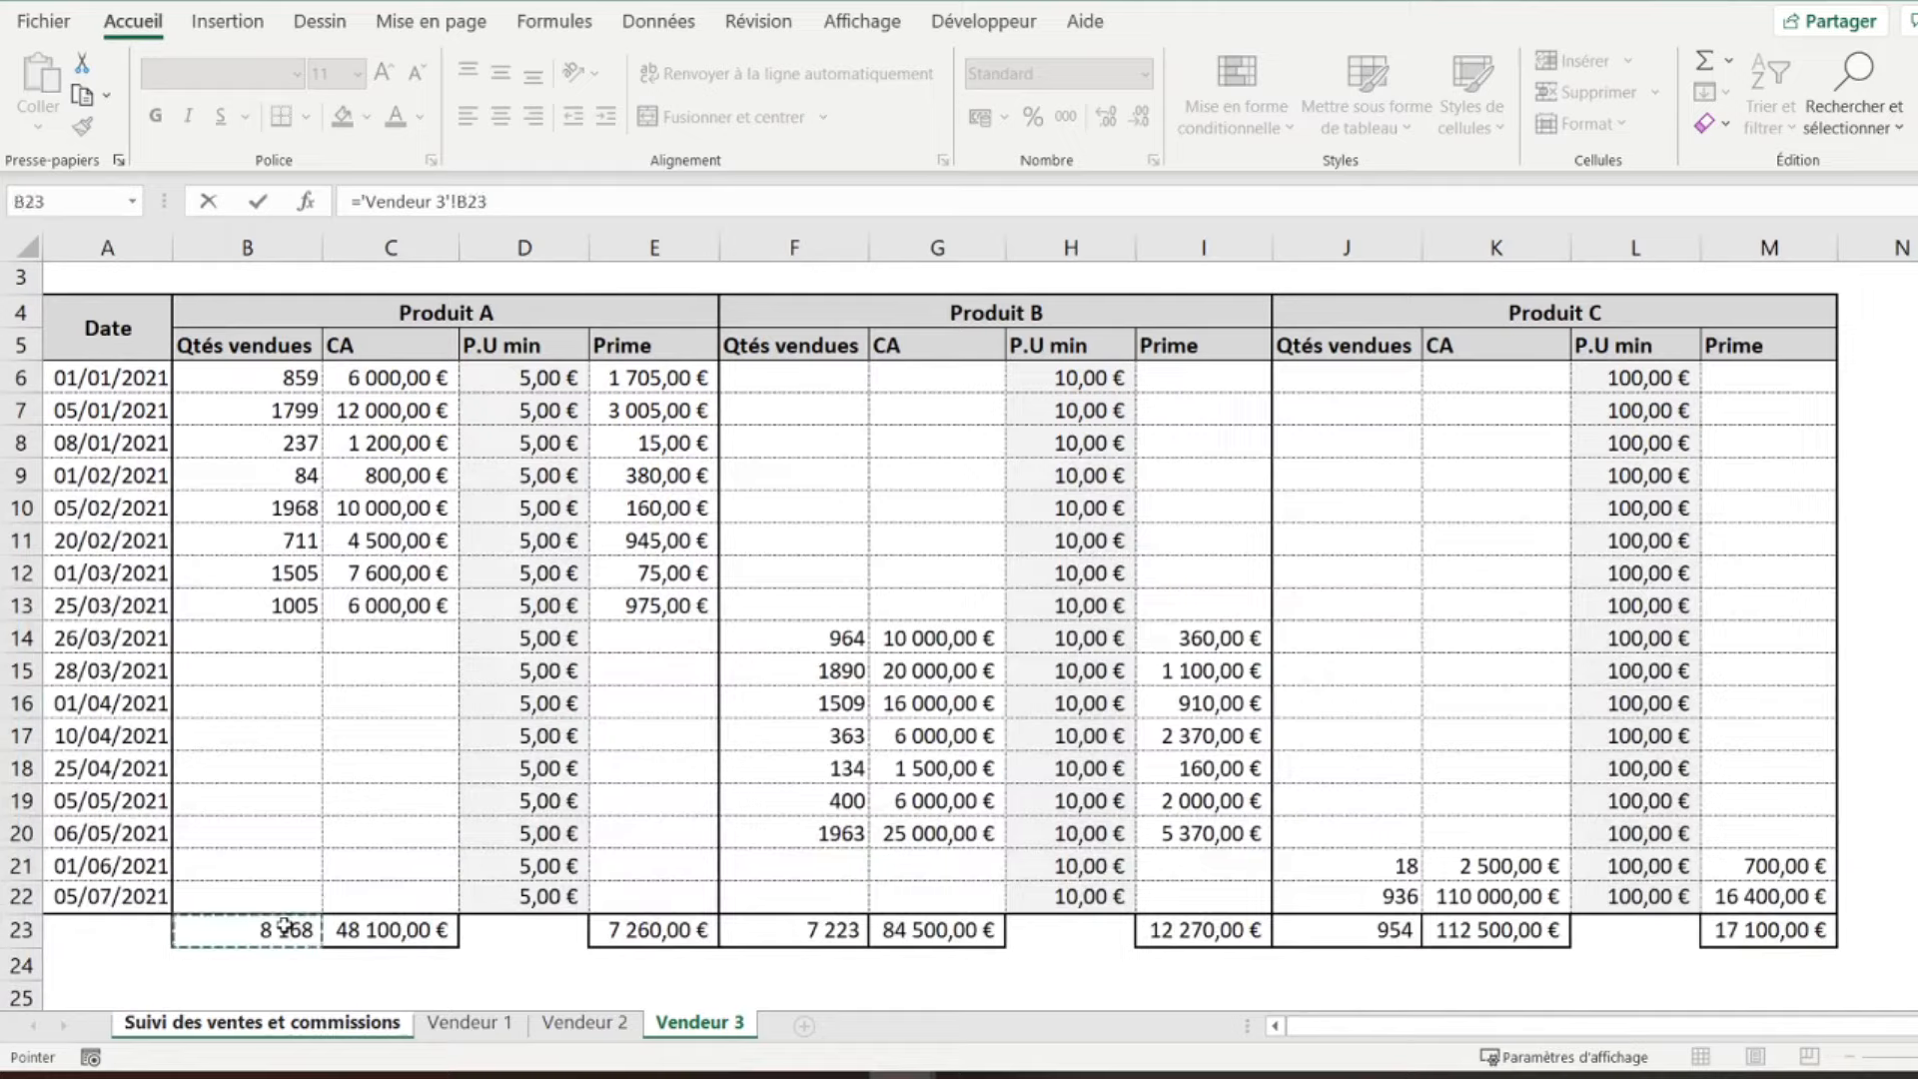
key(Return)
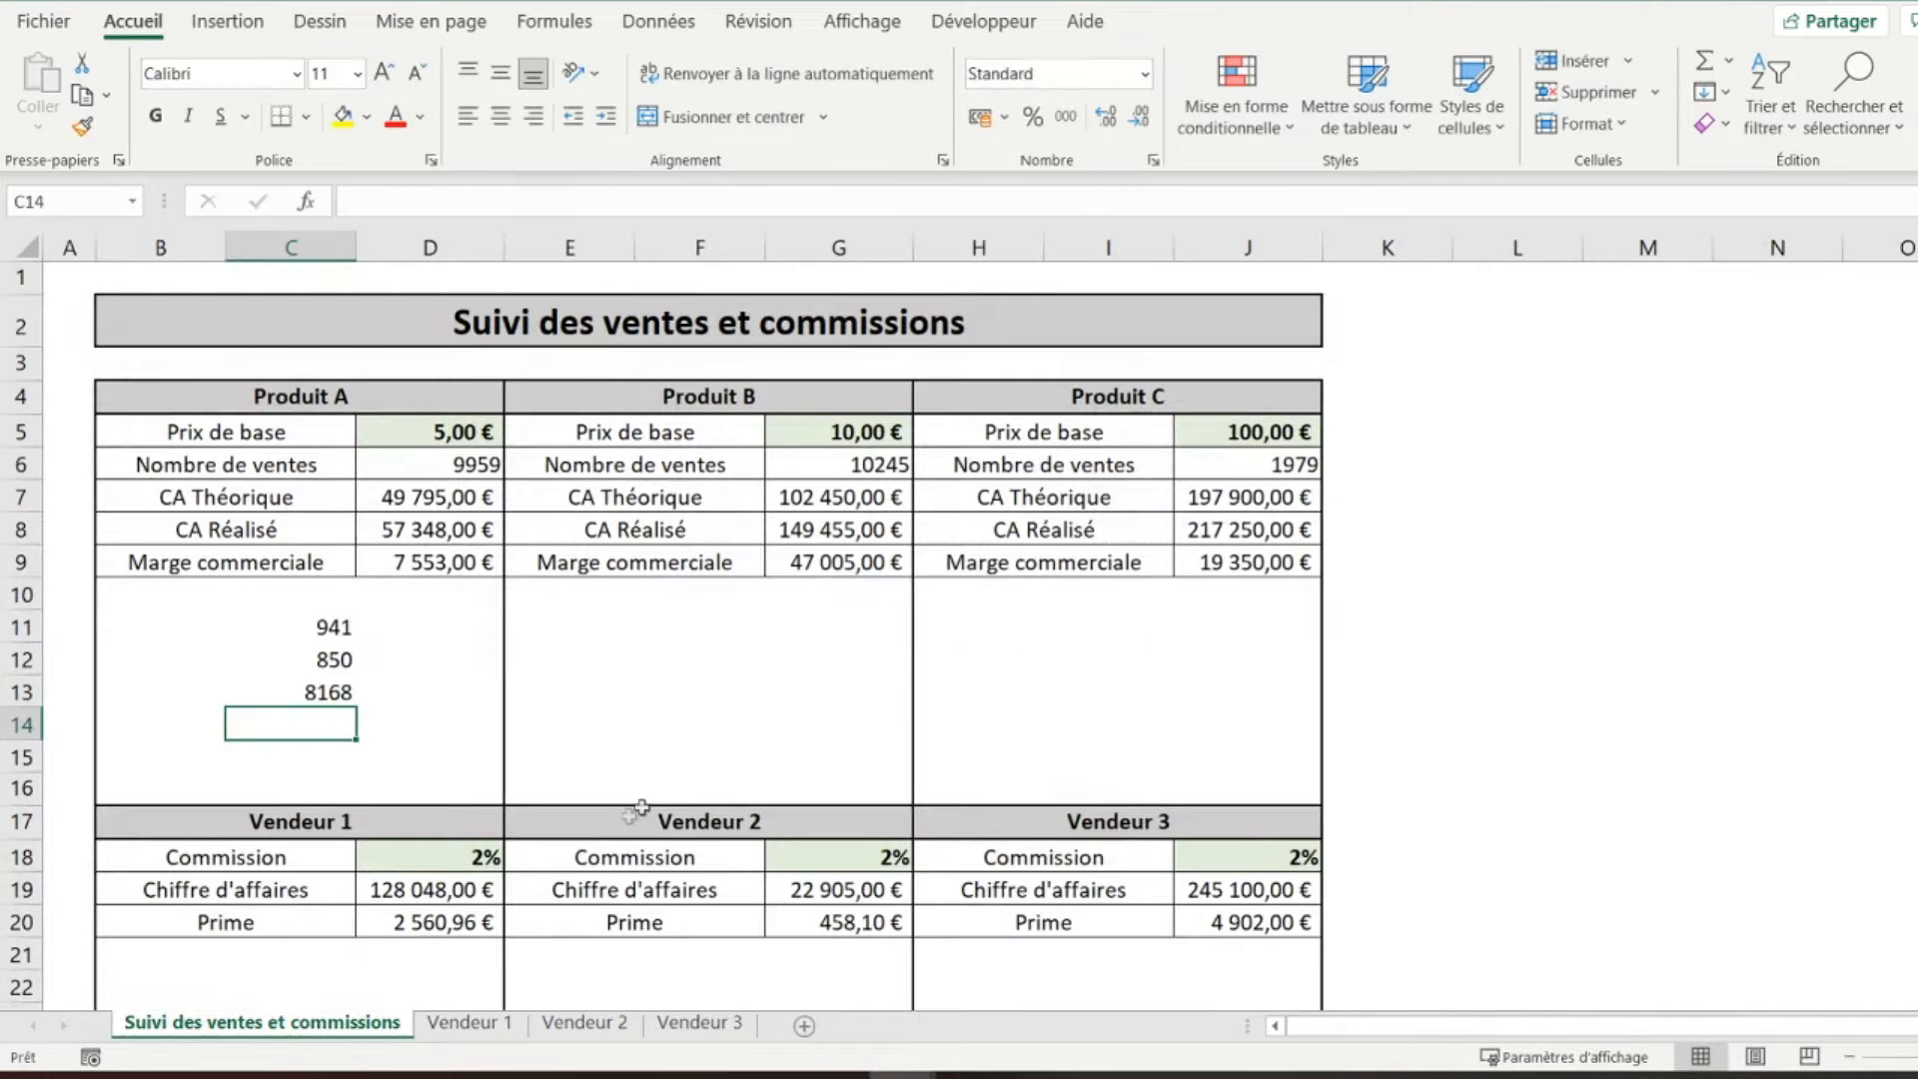
- Link F11 under Produit B to Vendeur 1's quantity total with ='Vendeur 1'!F23
click(697, 635)
text(=)
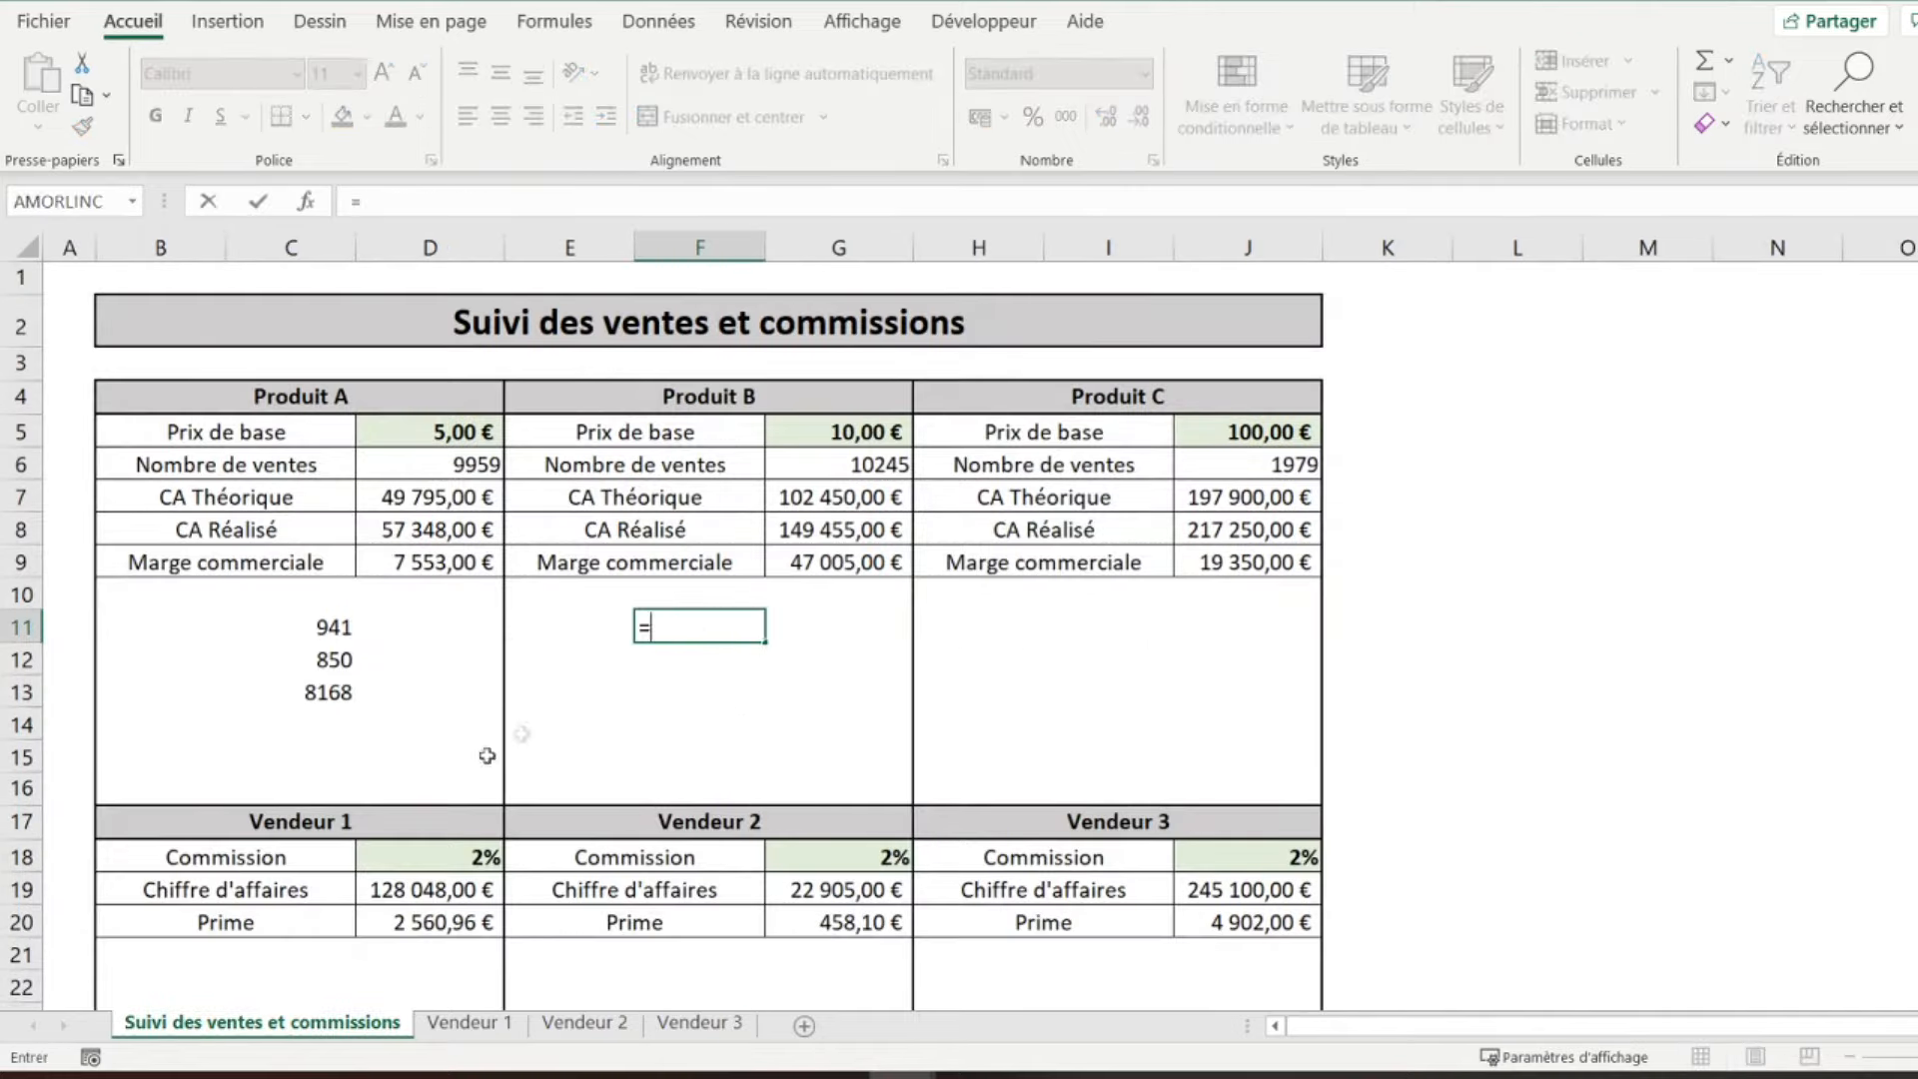
click(470, 1022)
click(771, 896)
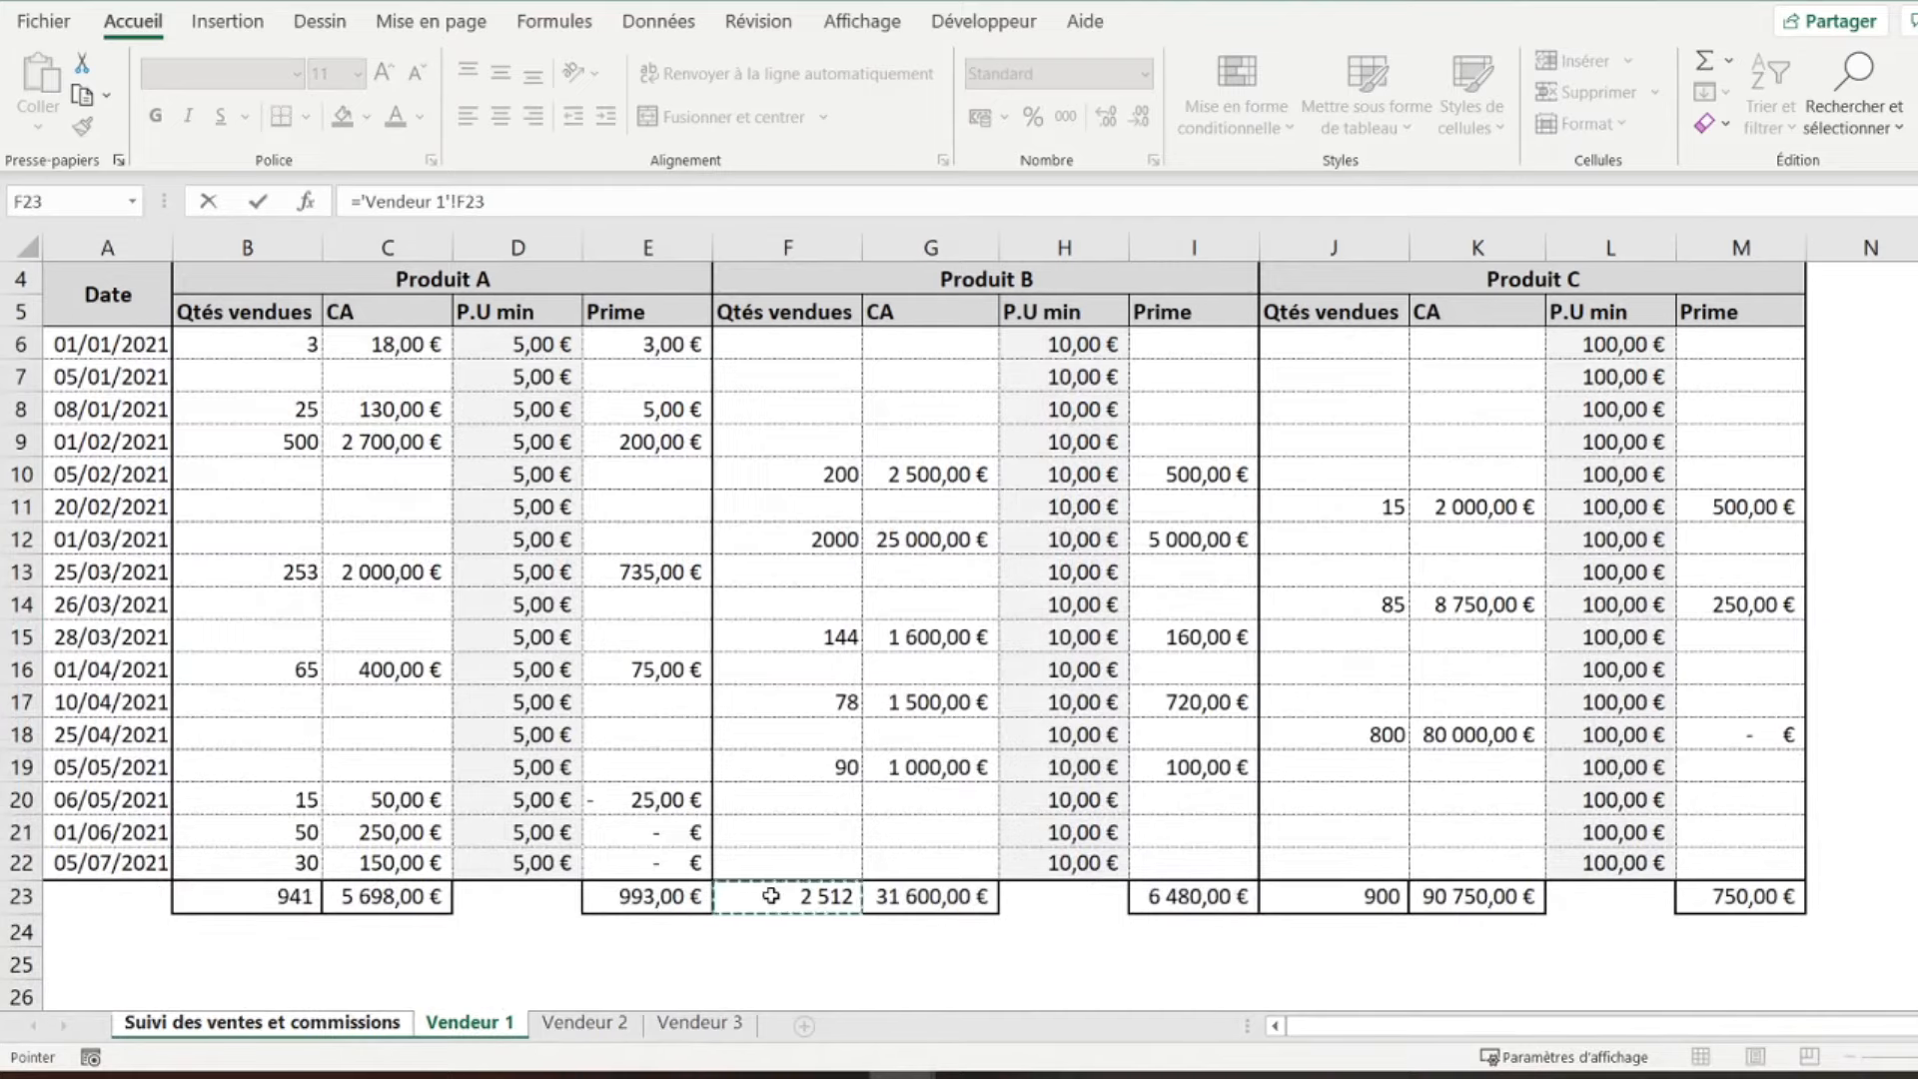
key(Return)
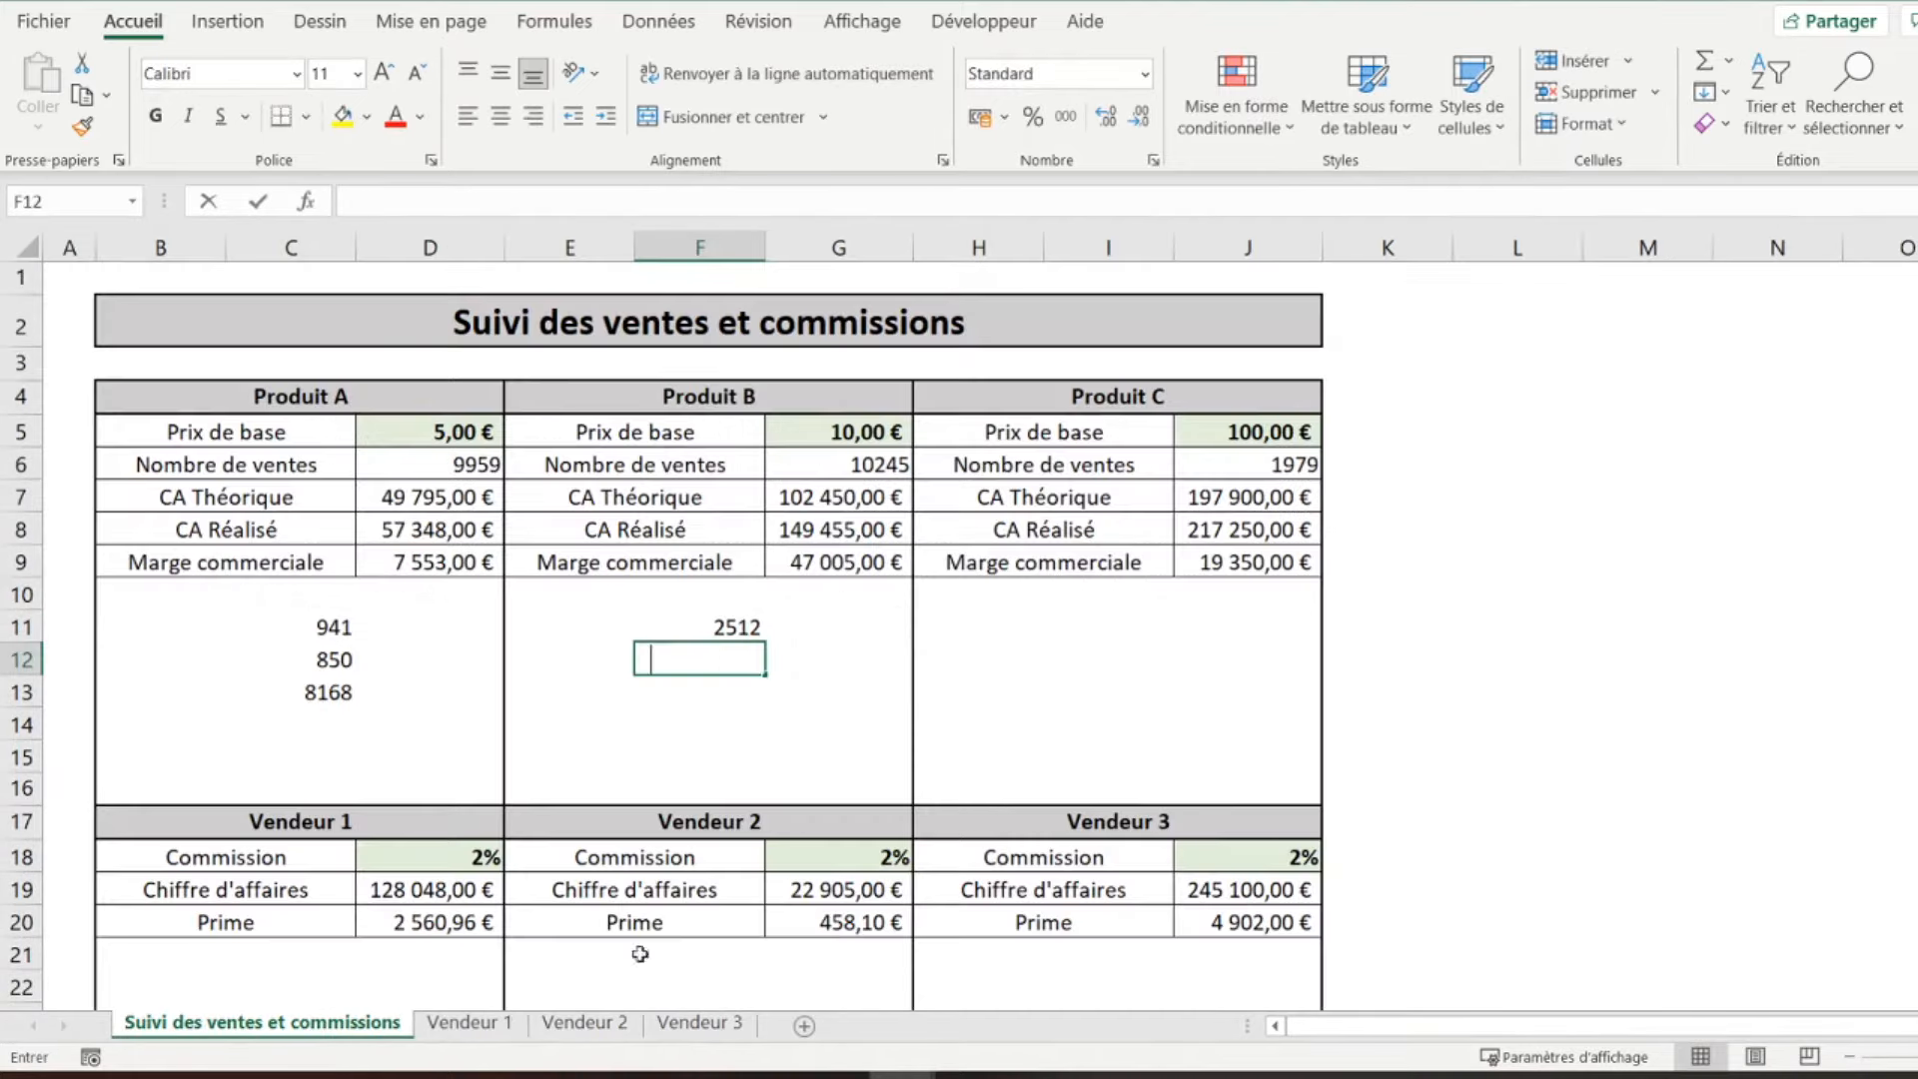
- Link F12 and F13 under Produit B to the quantity totals in cell F23 of the Vendeur 2 and Vendeur 3 sheets
text(=)
click(611, 1024)
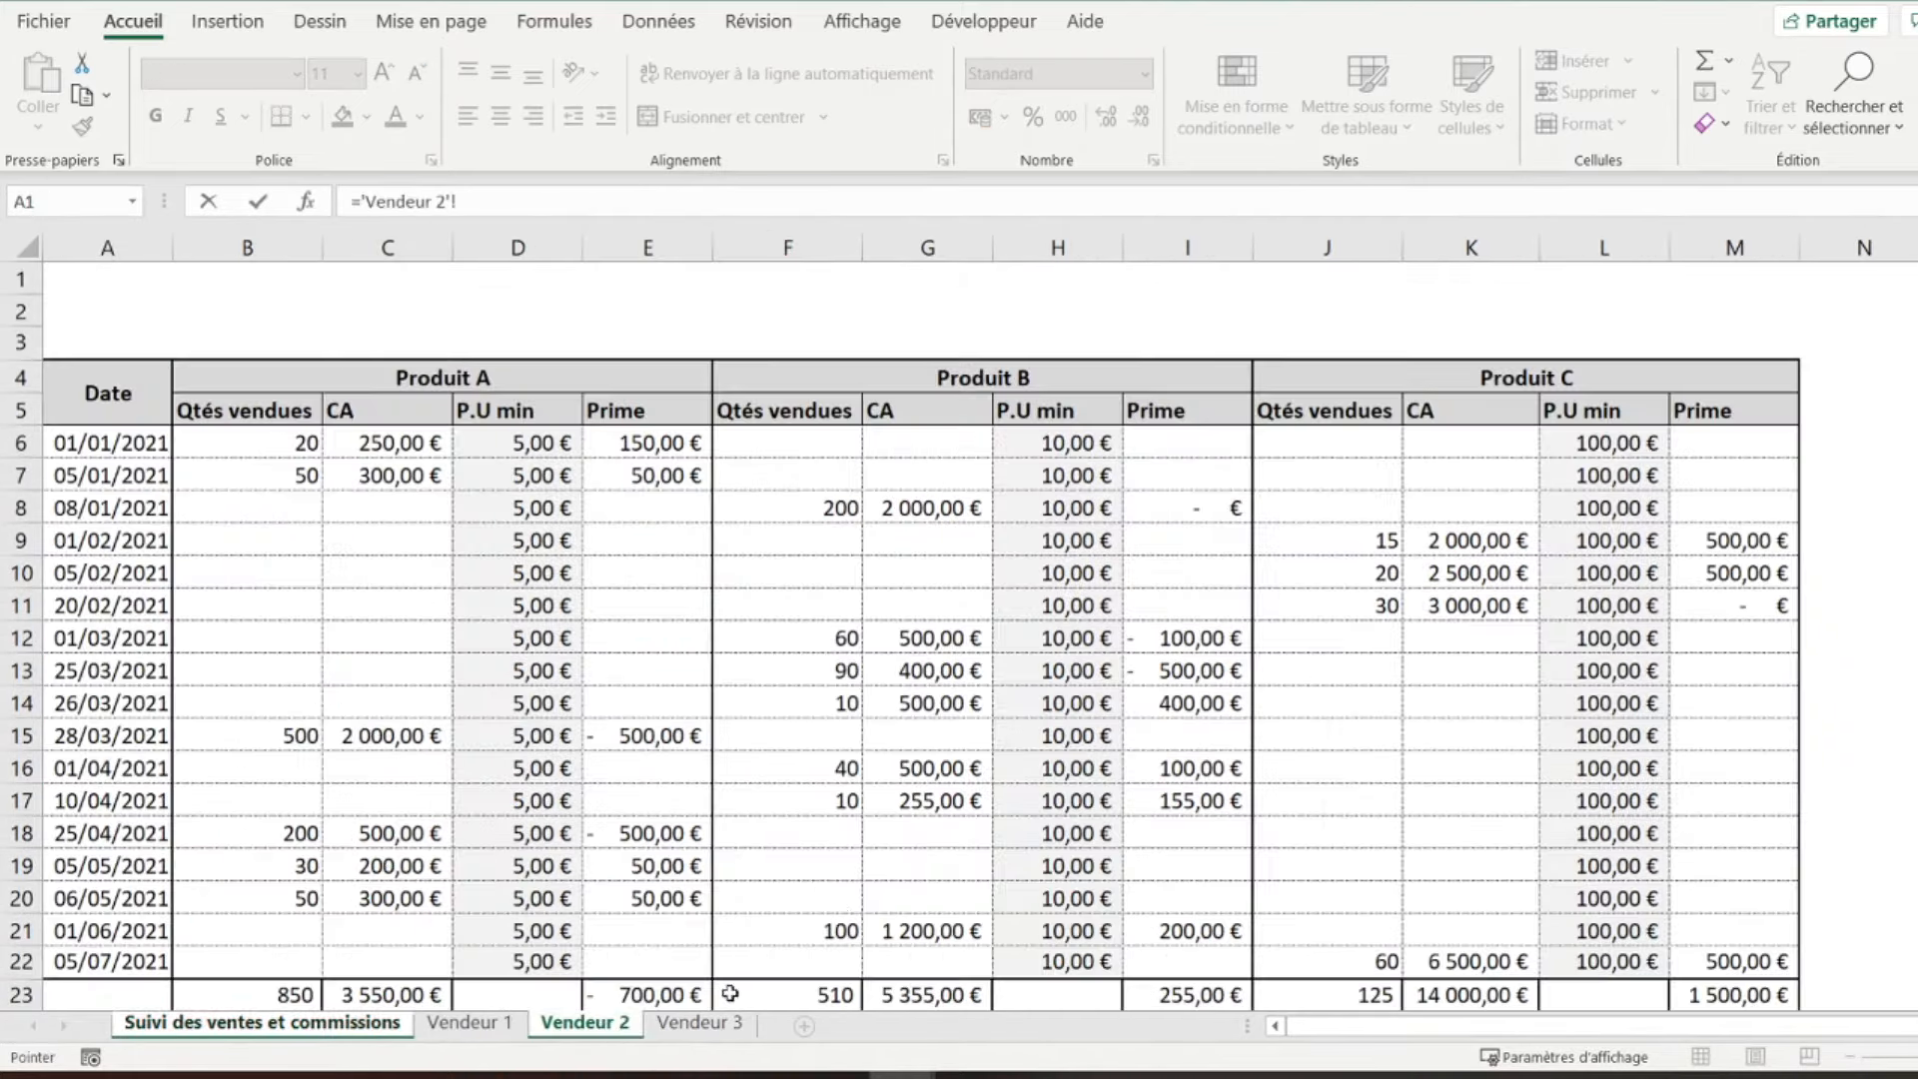
click(773, 992)
key(Return)
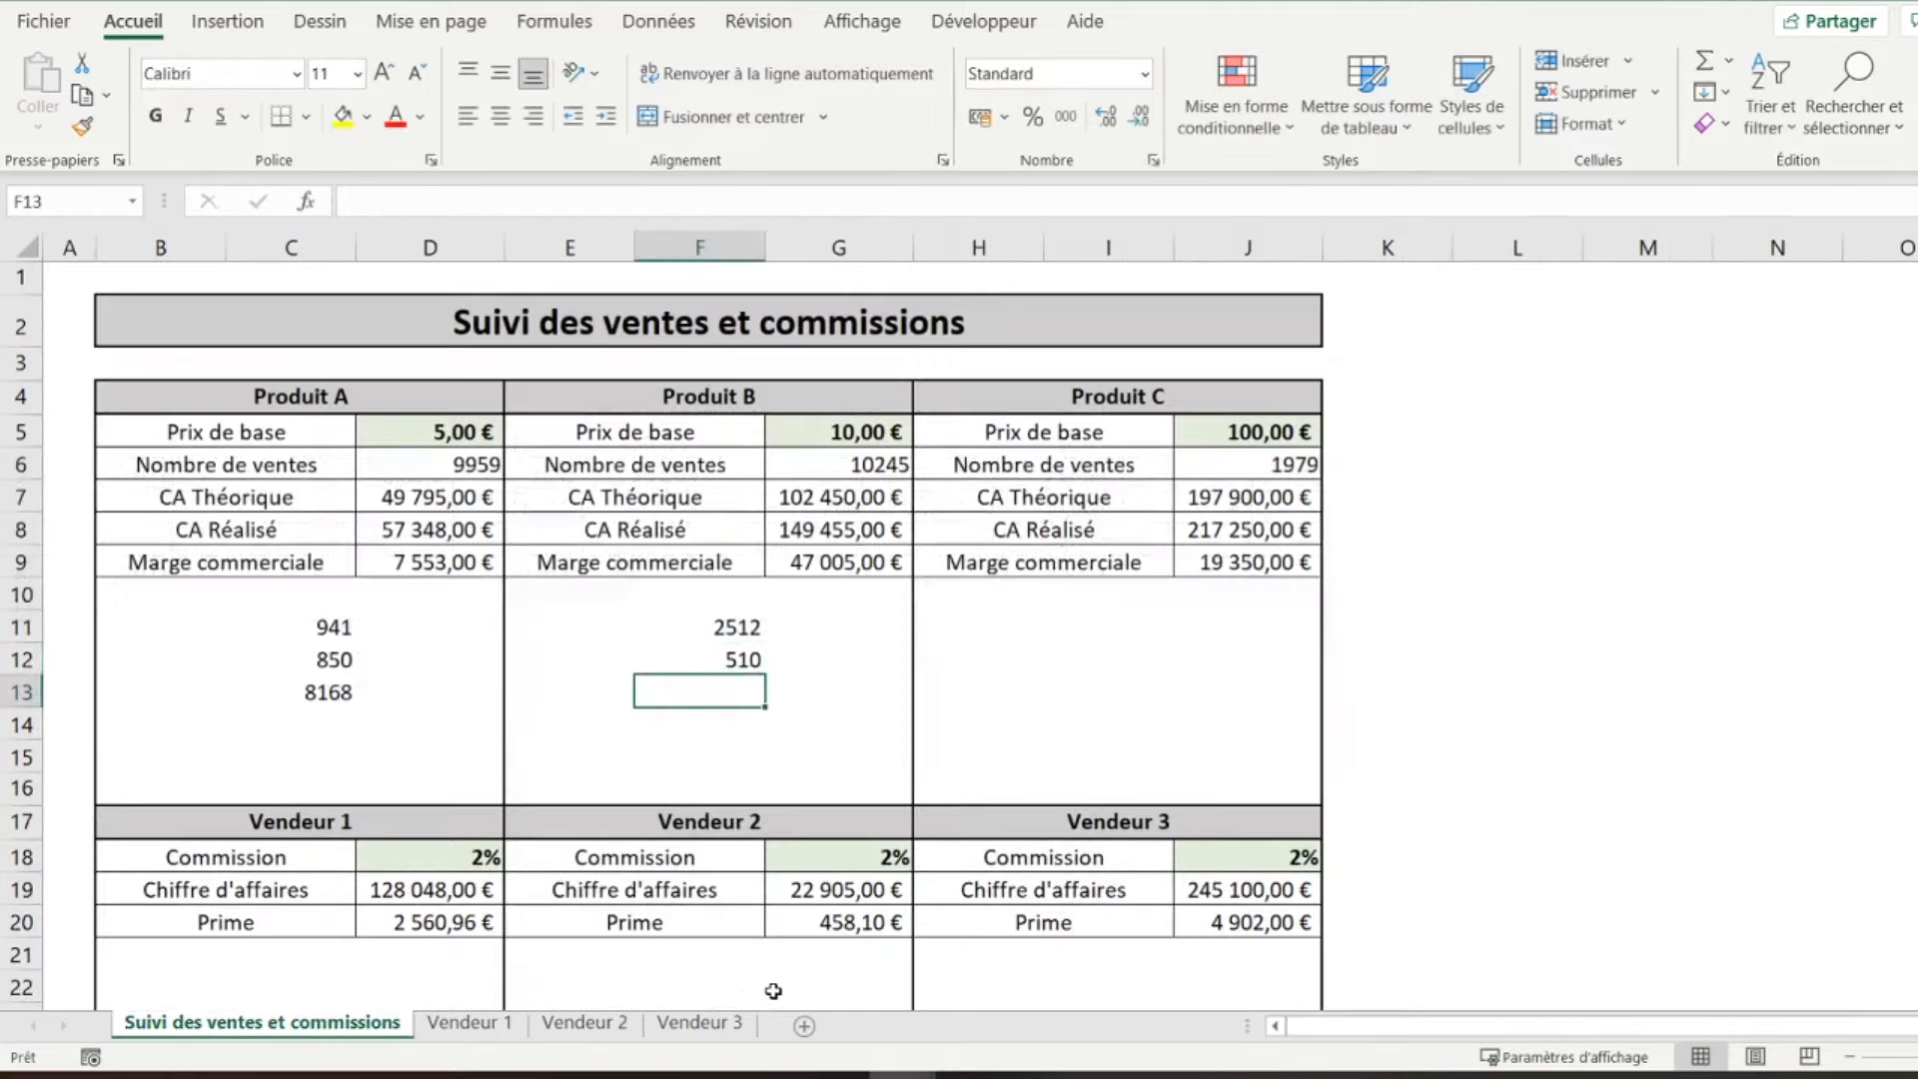
text(=)
click(699, 1021)
click(825, 939)
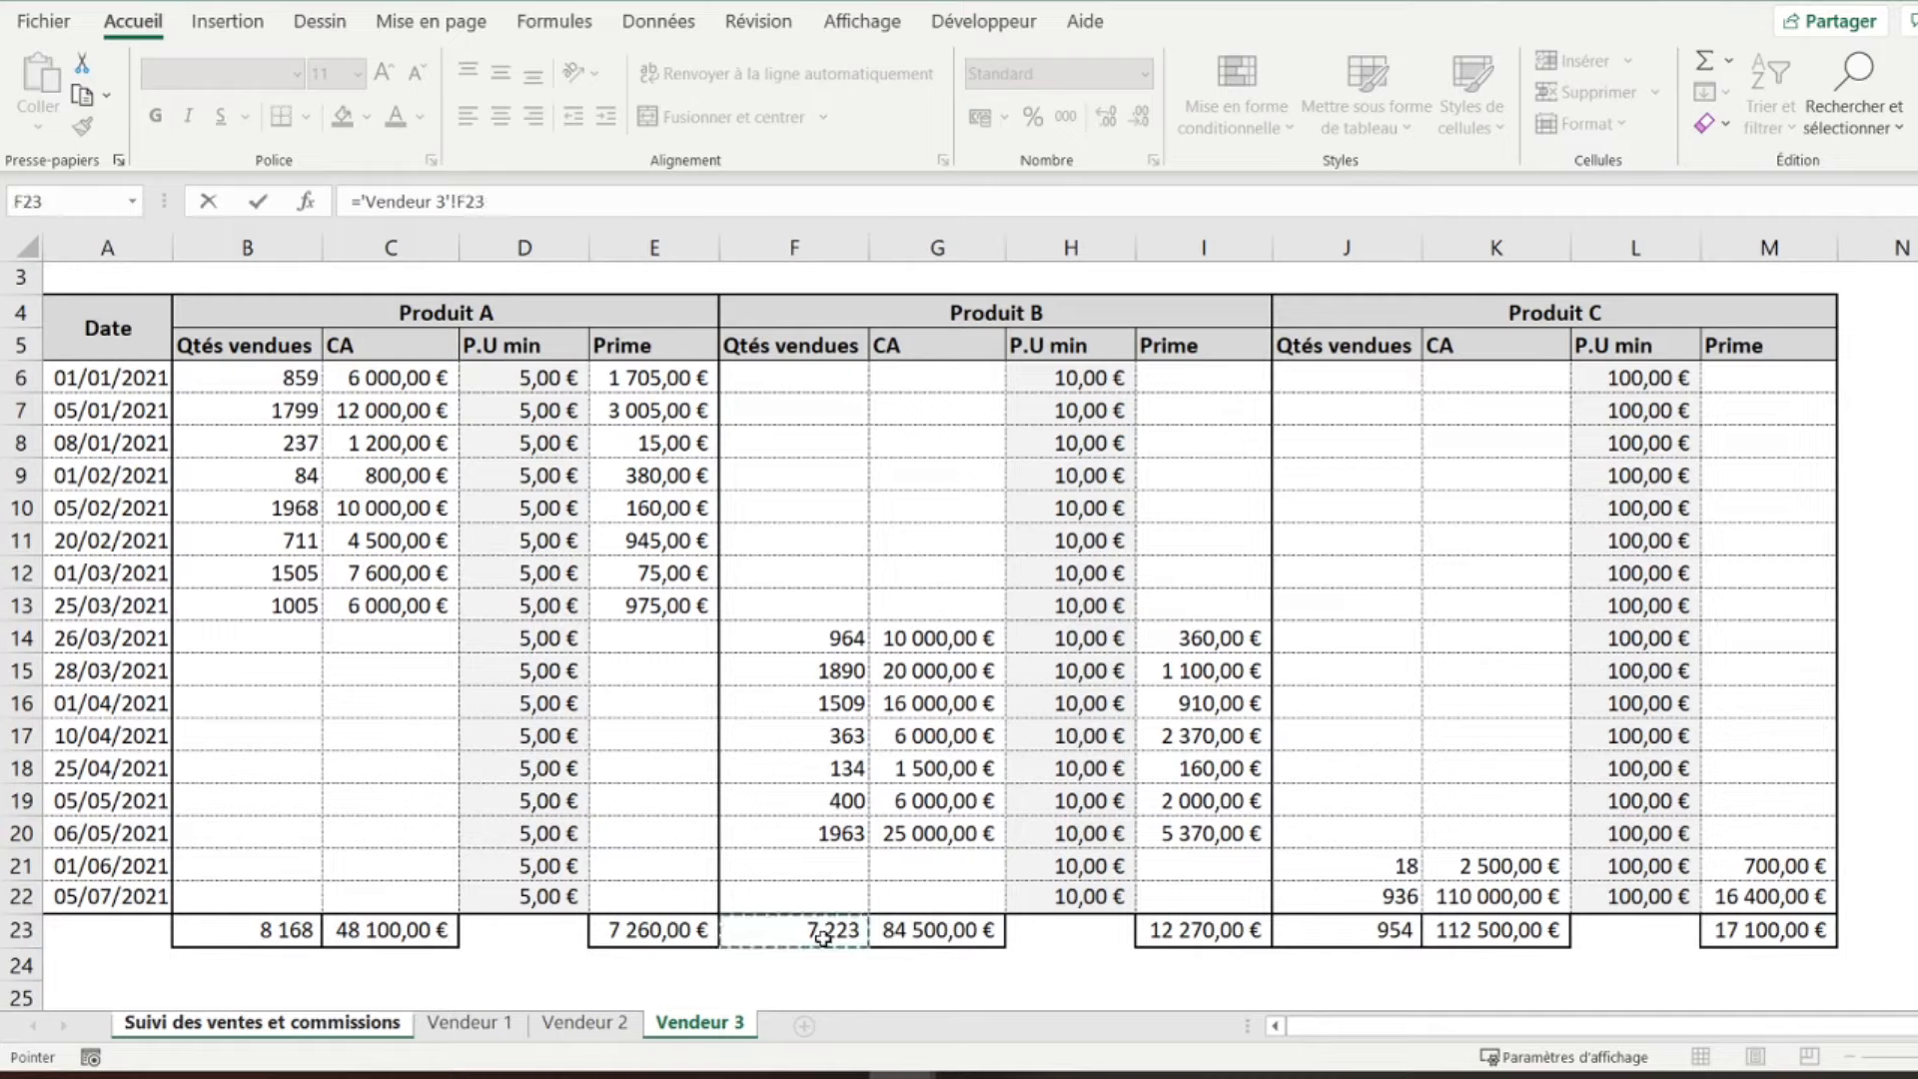
key(Return)
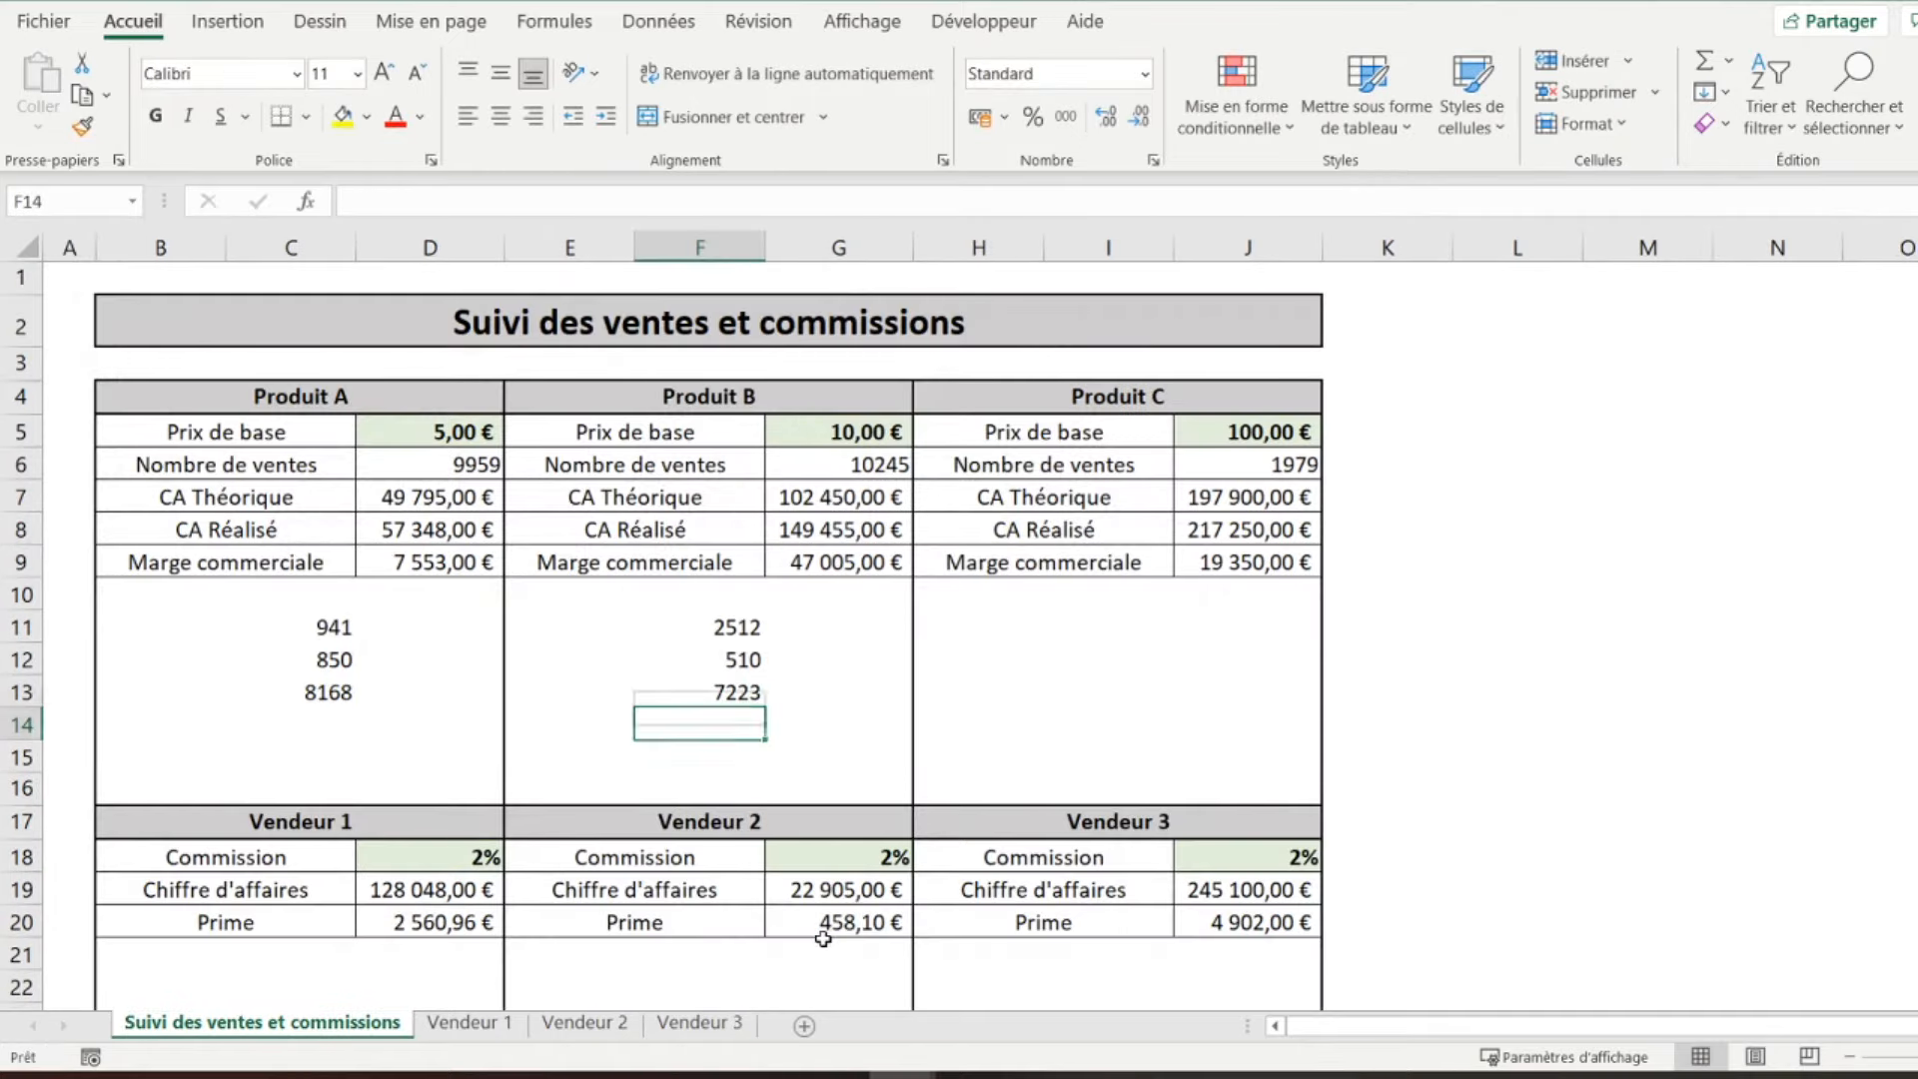
- Link I11 under Produit C to Vendeur 1's quantity total with ='Vendeur 1'!J23
key(Up)
key(Up)
key(Up)
key(Right)
key(Right)
key(Right)
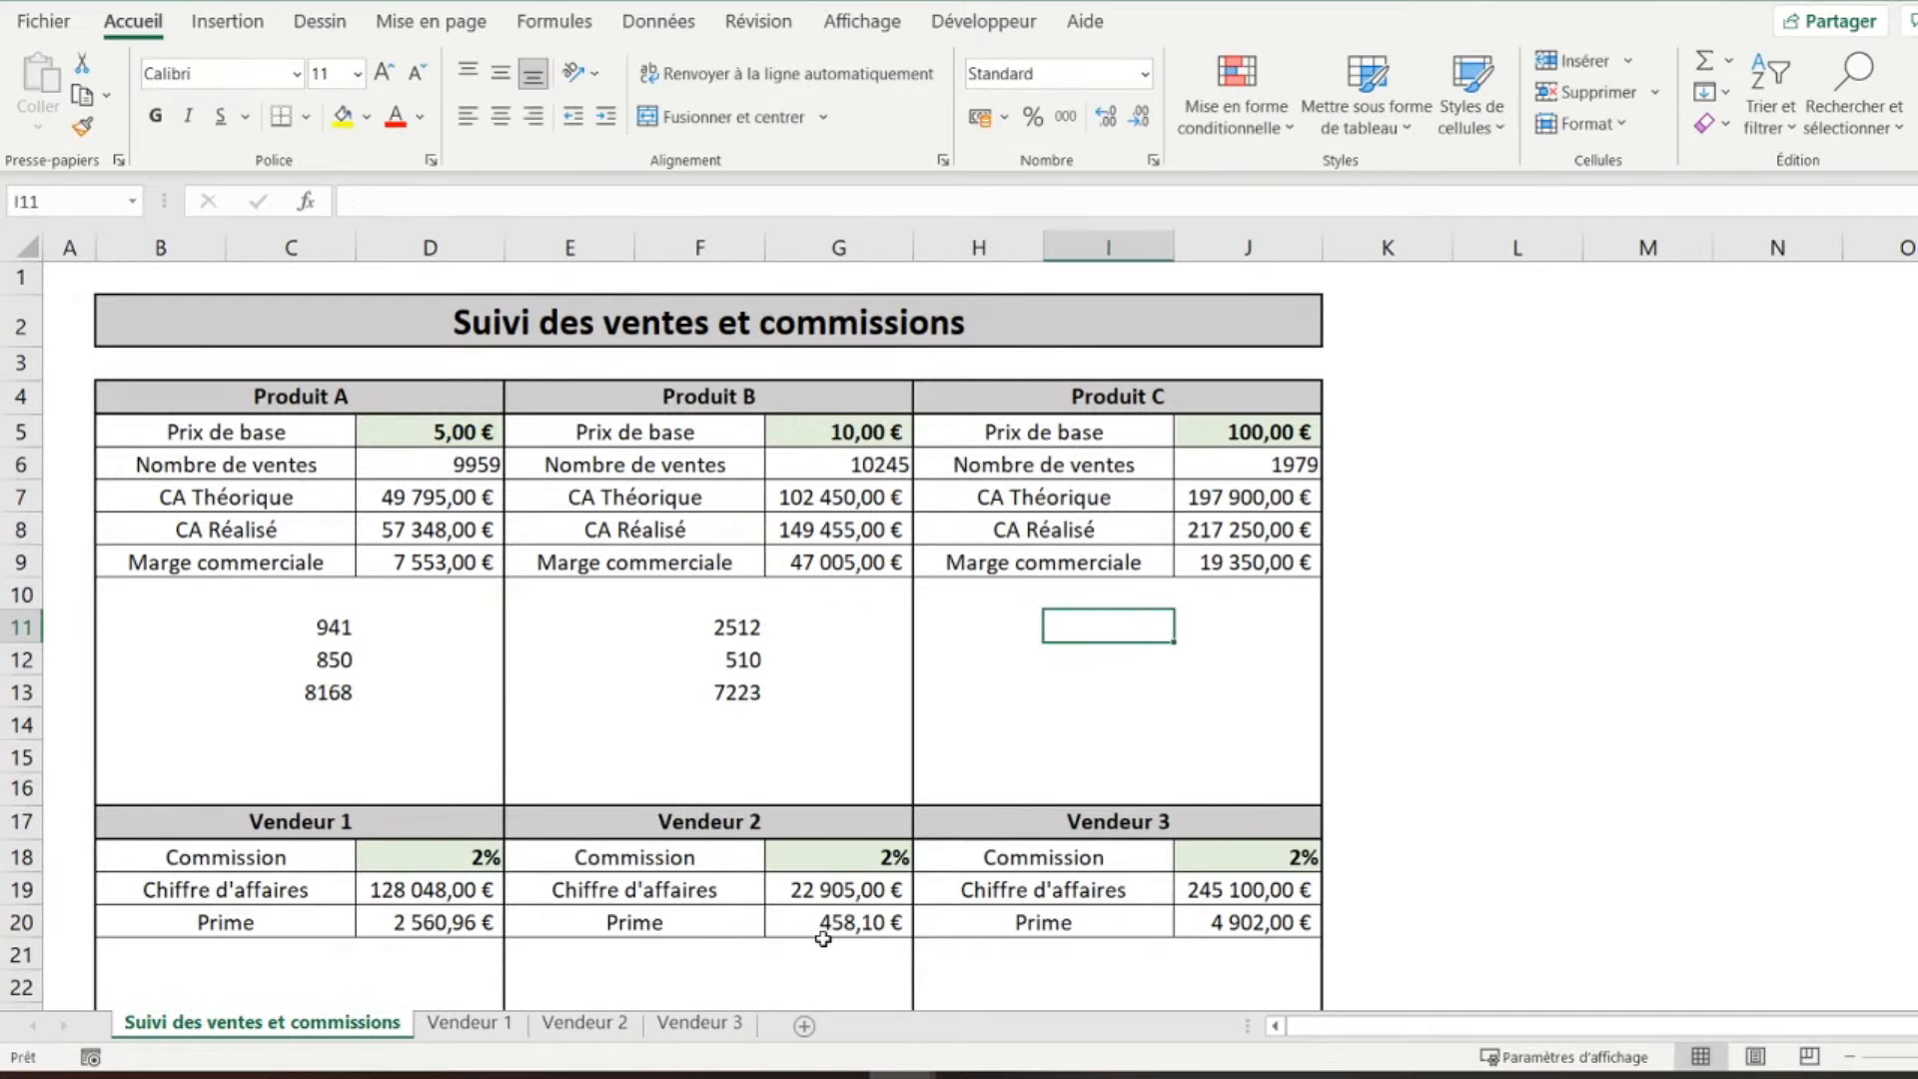
text(=)
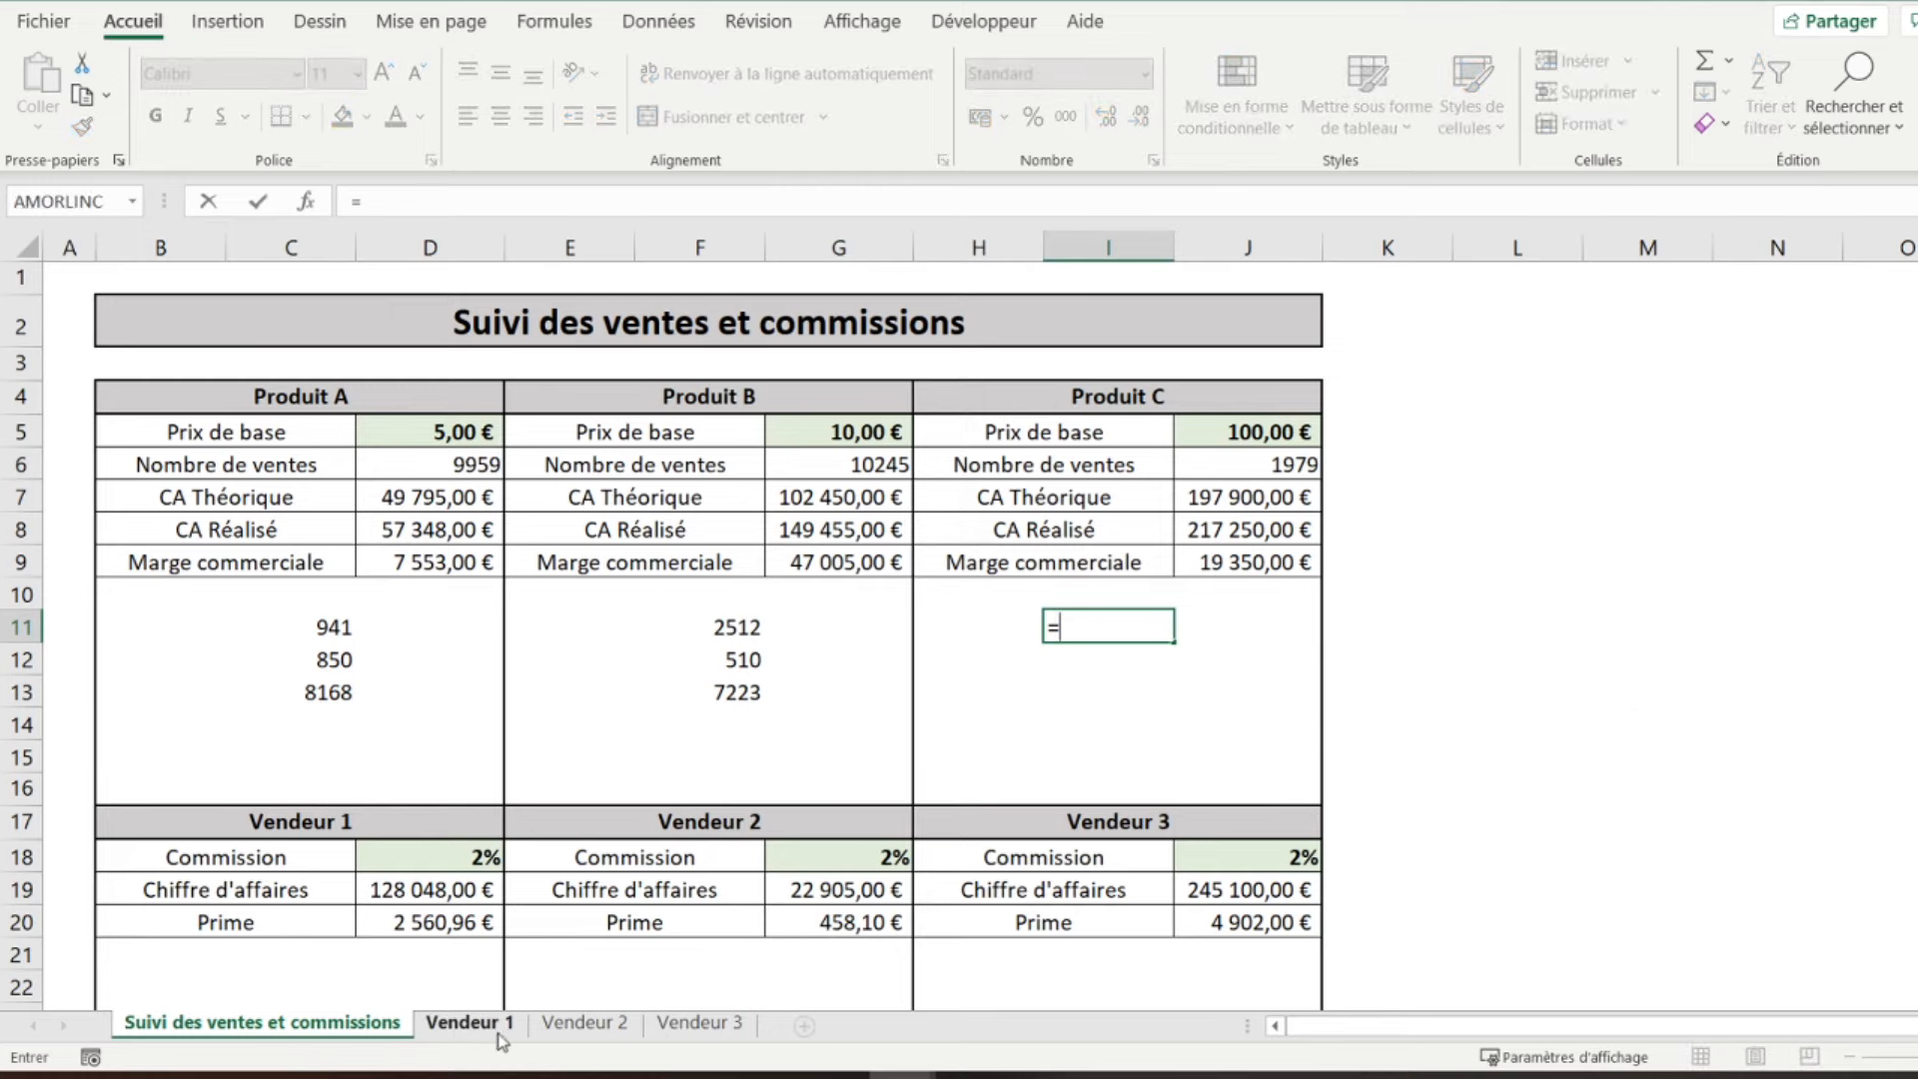
click(490, 1026)
click(1299, 894)
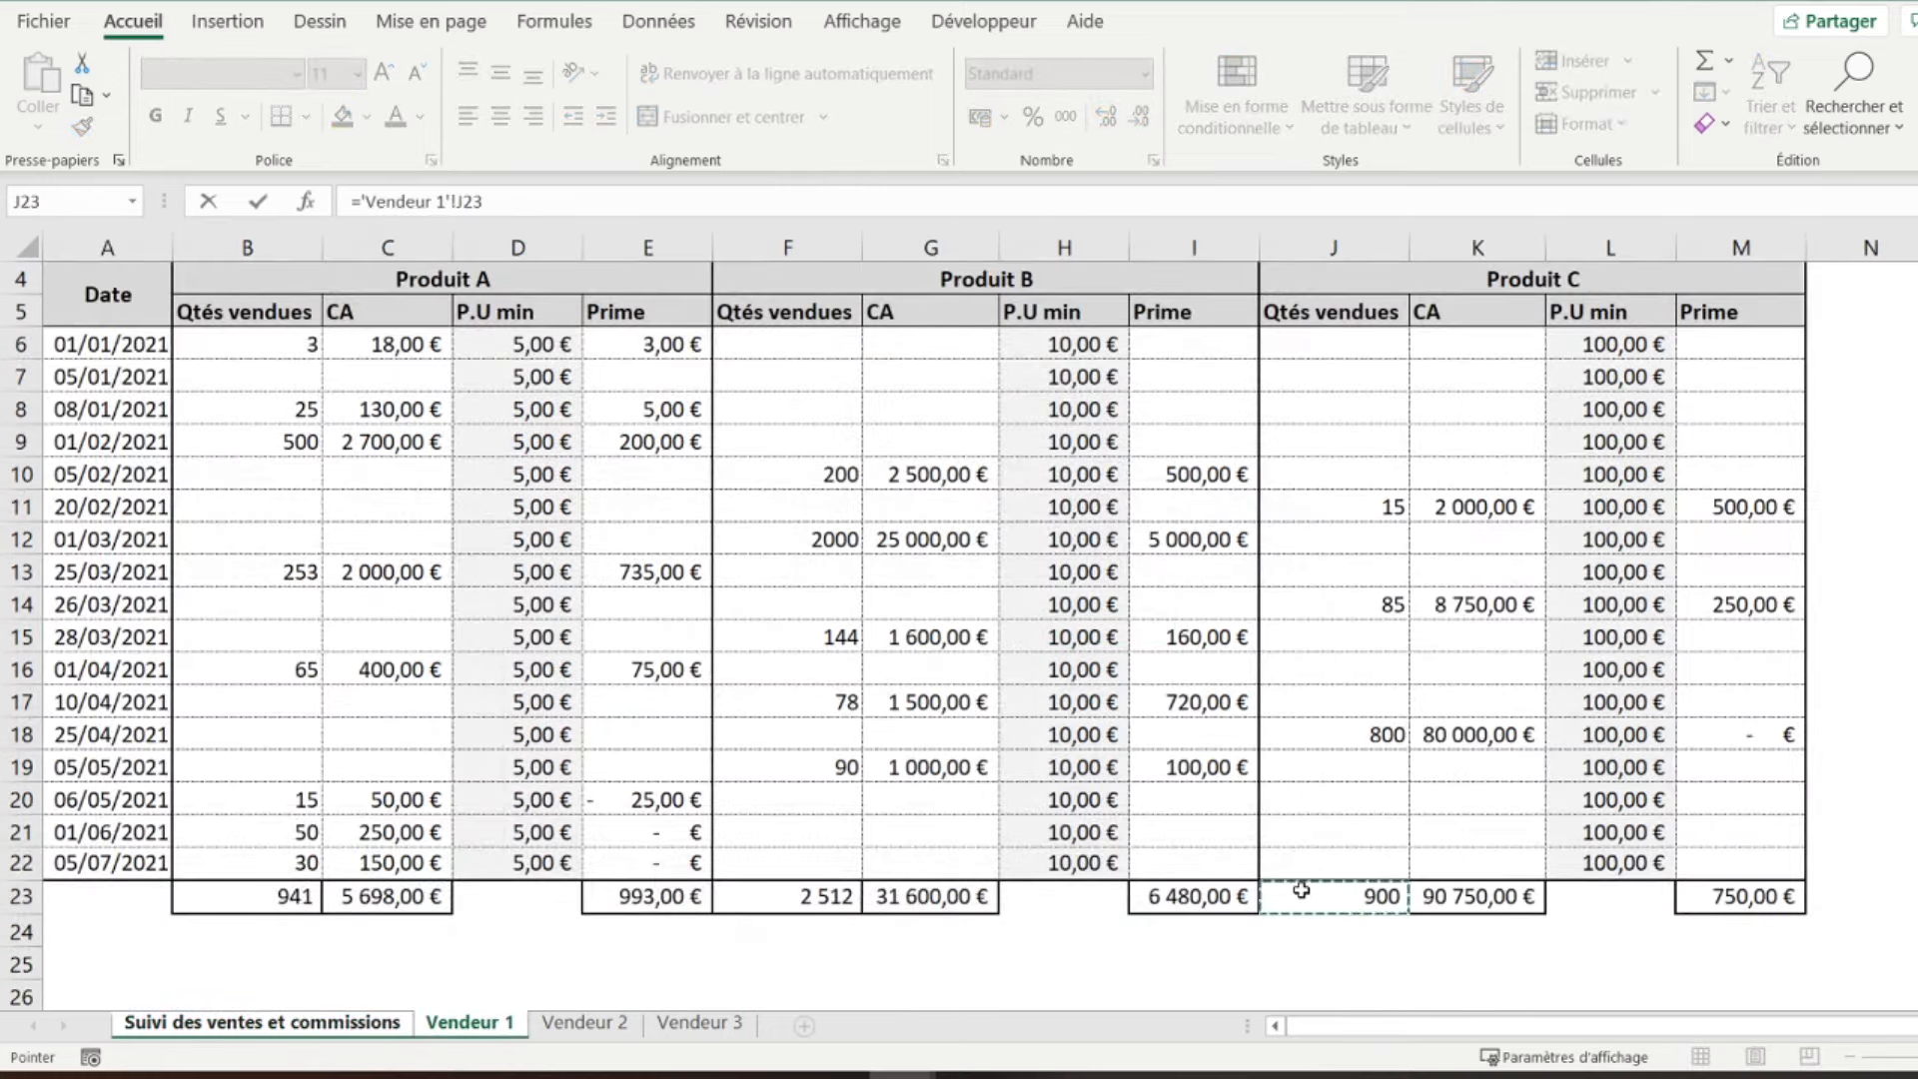
key(Return)
- Link I12 and I13 under Produit C to the quantity totals ='Vendeur 2'!J23 and ='Vendeur 3'!J23
text(=)
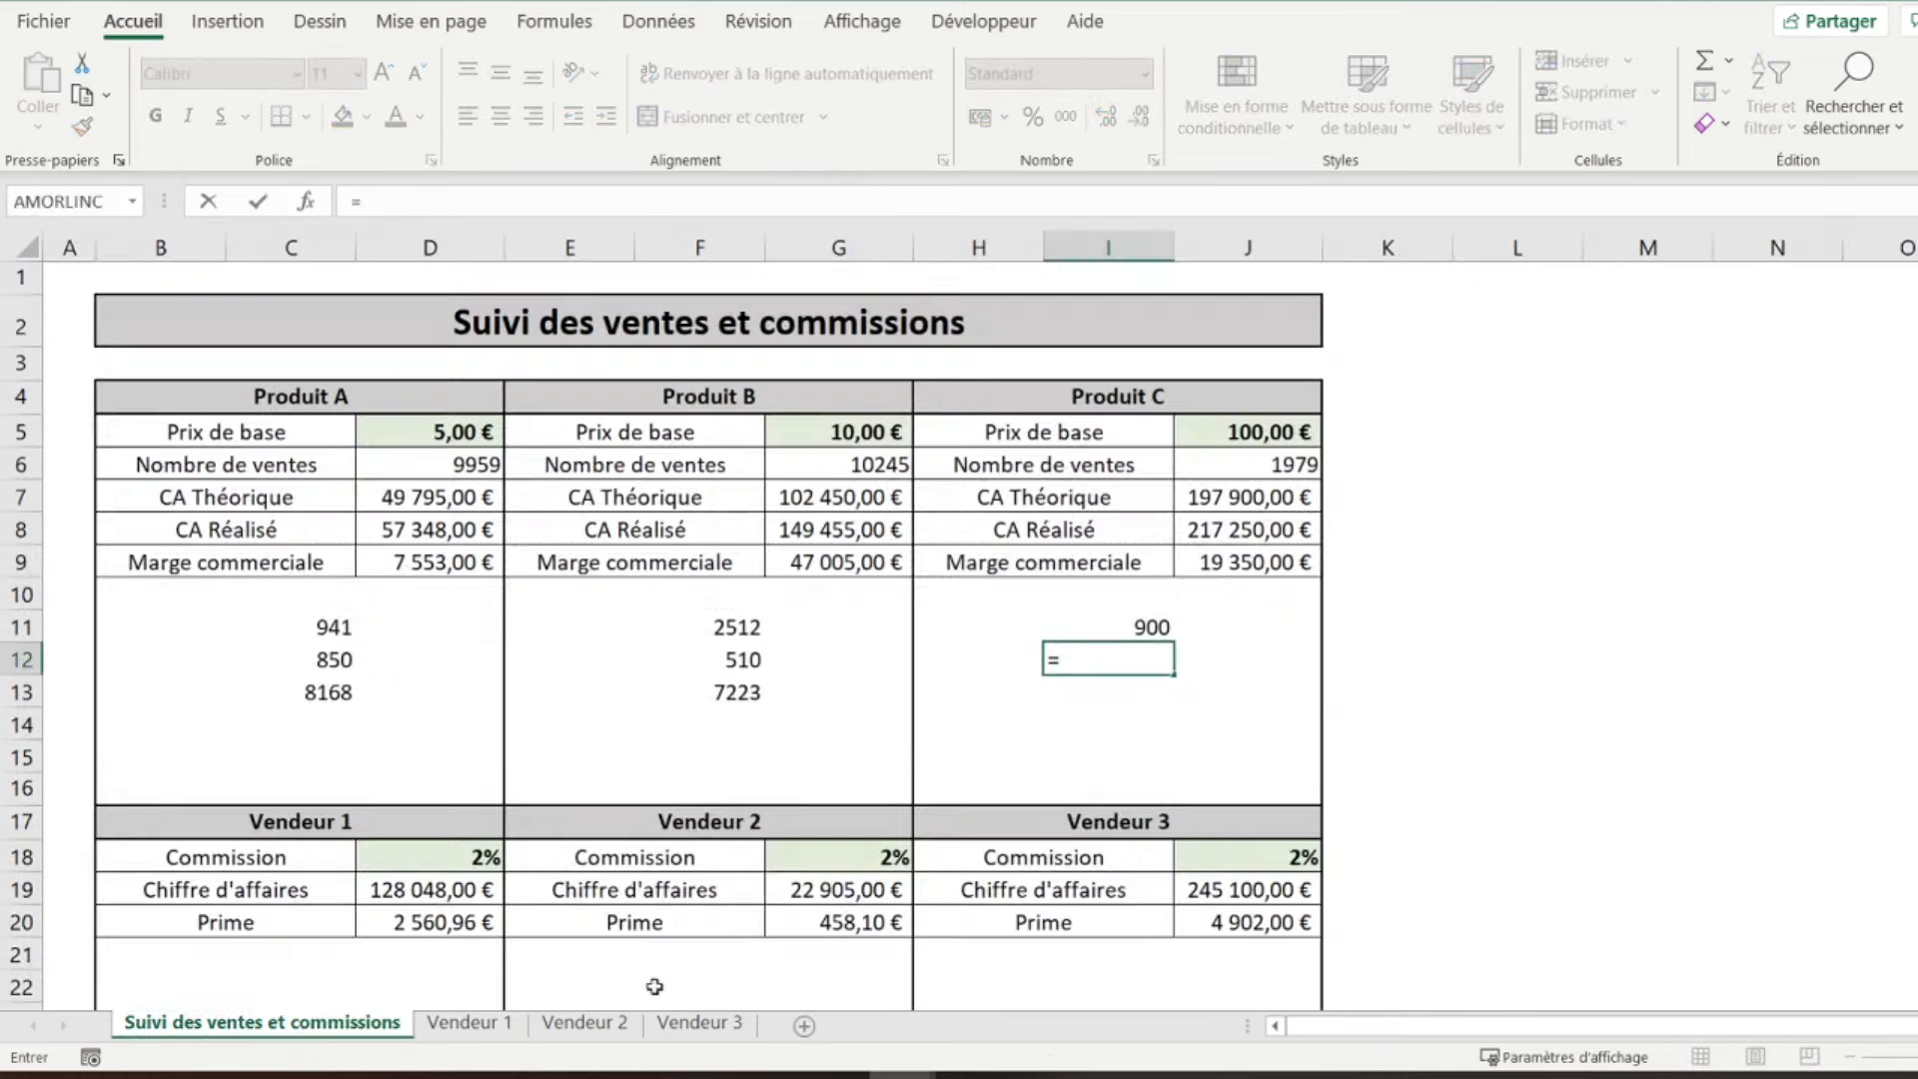
click(583, 1026)
click(1315, 989)
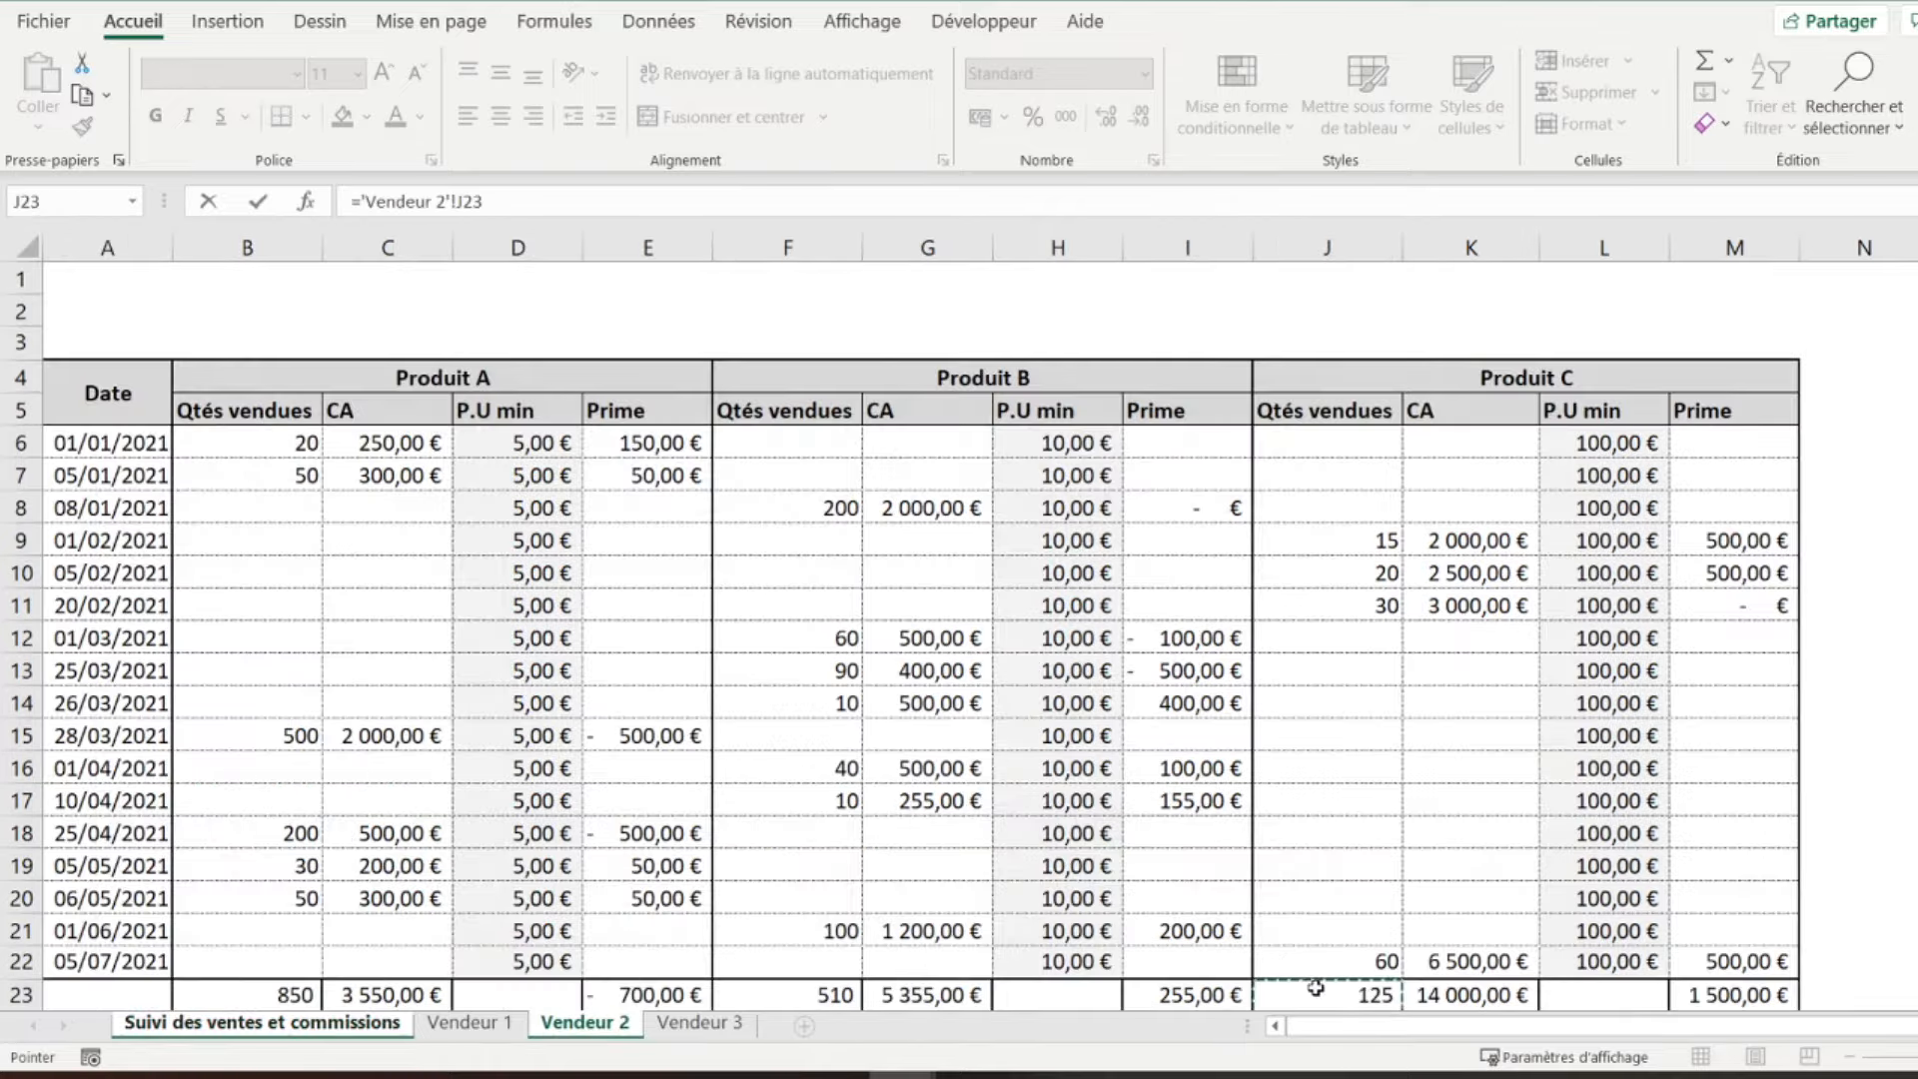
key(Return)
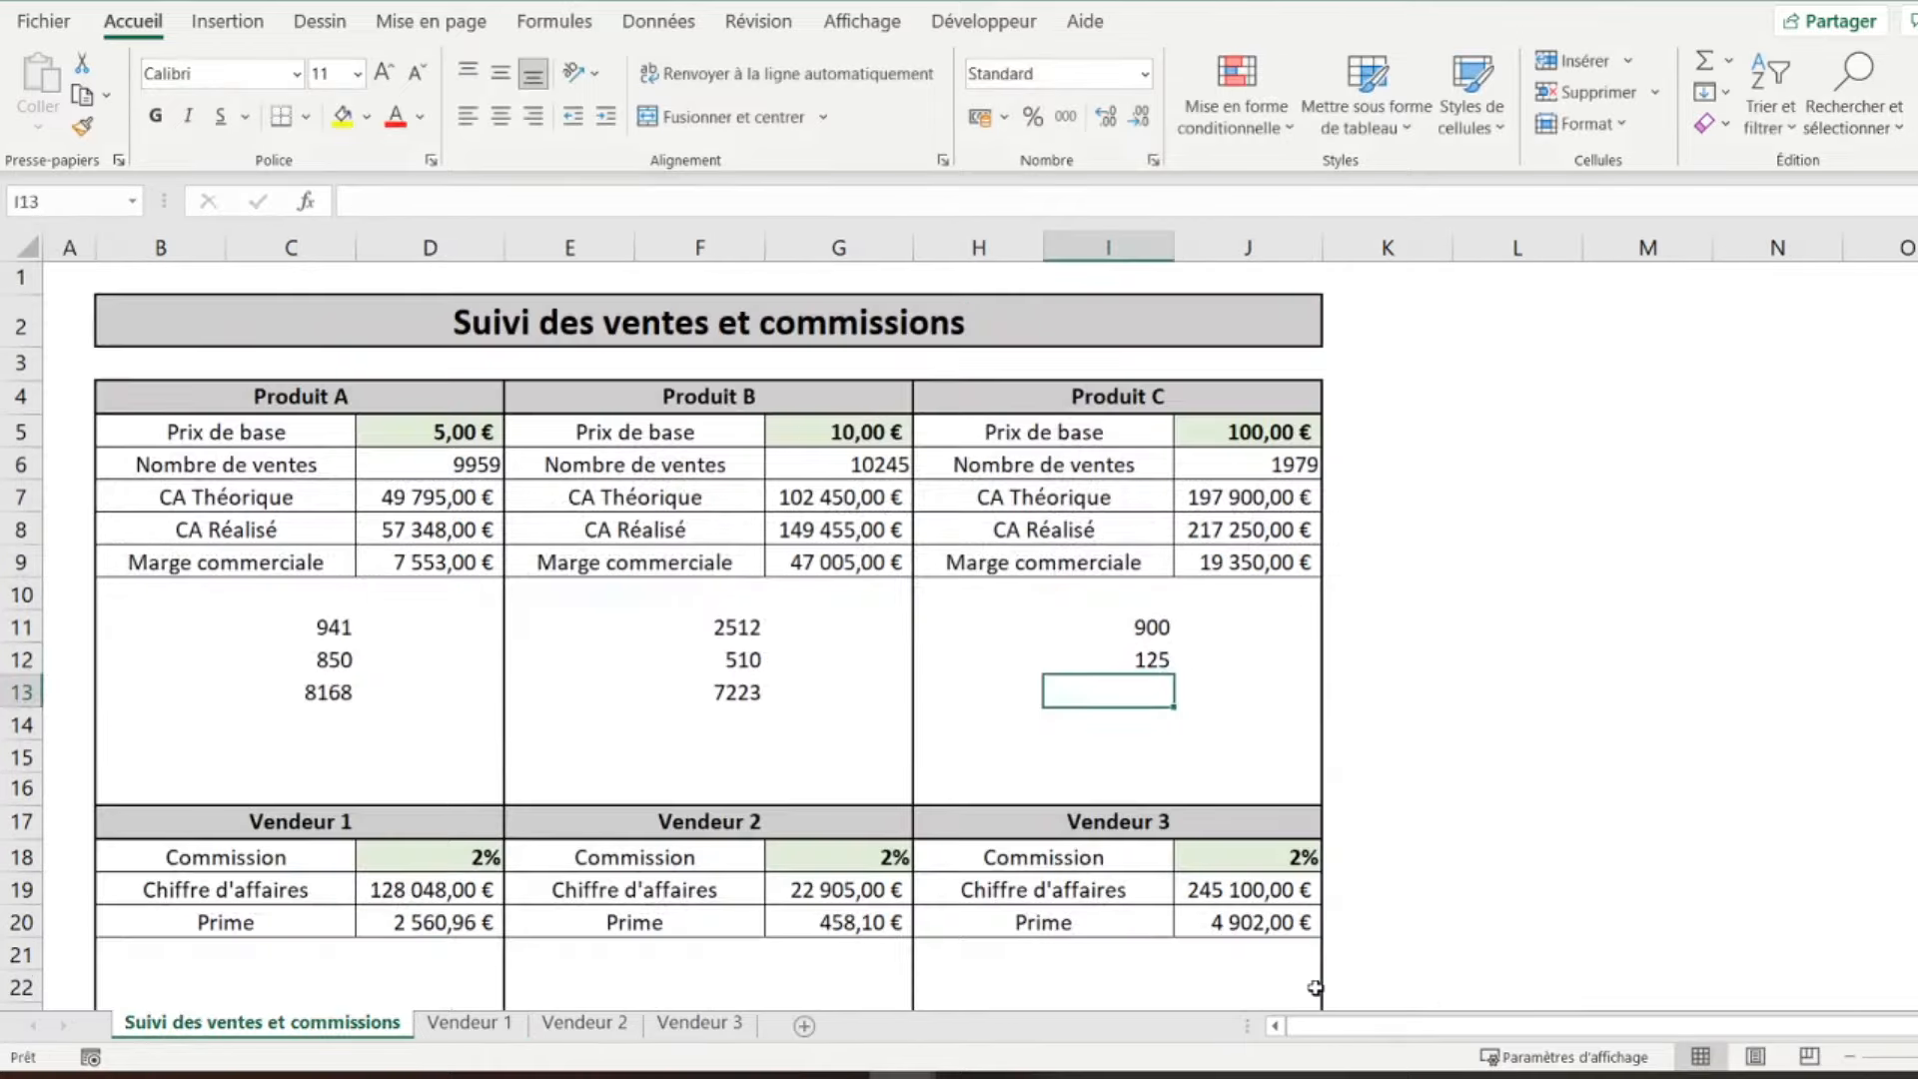
text(=)
click(699, 1022)
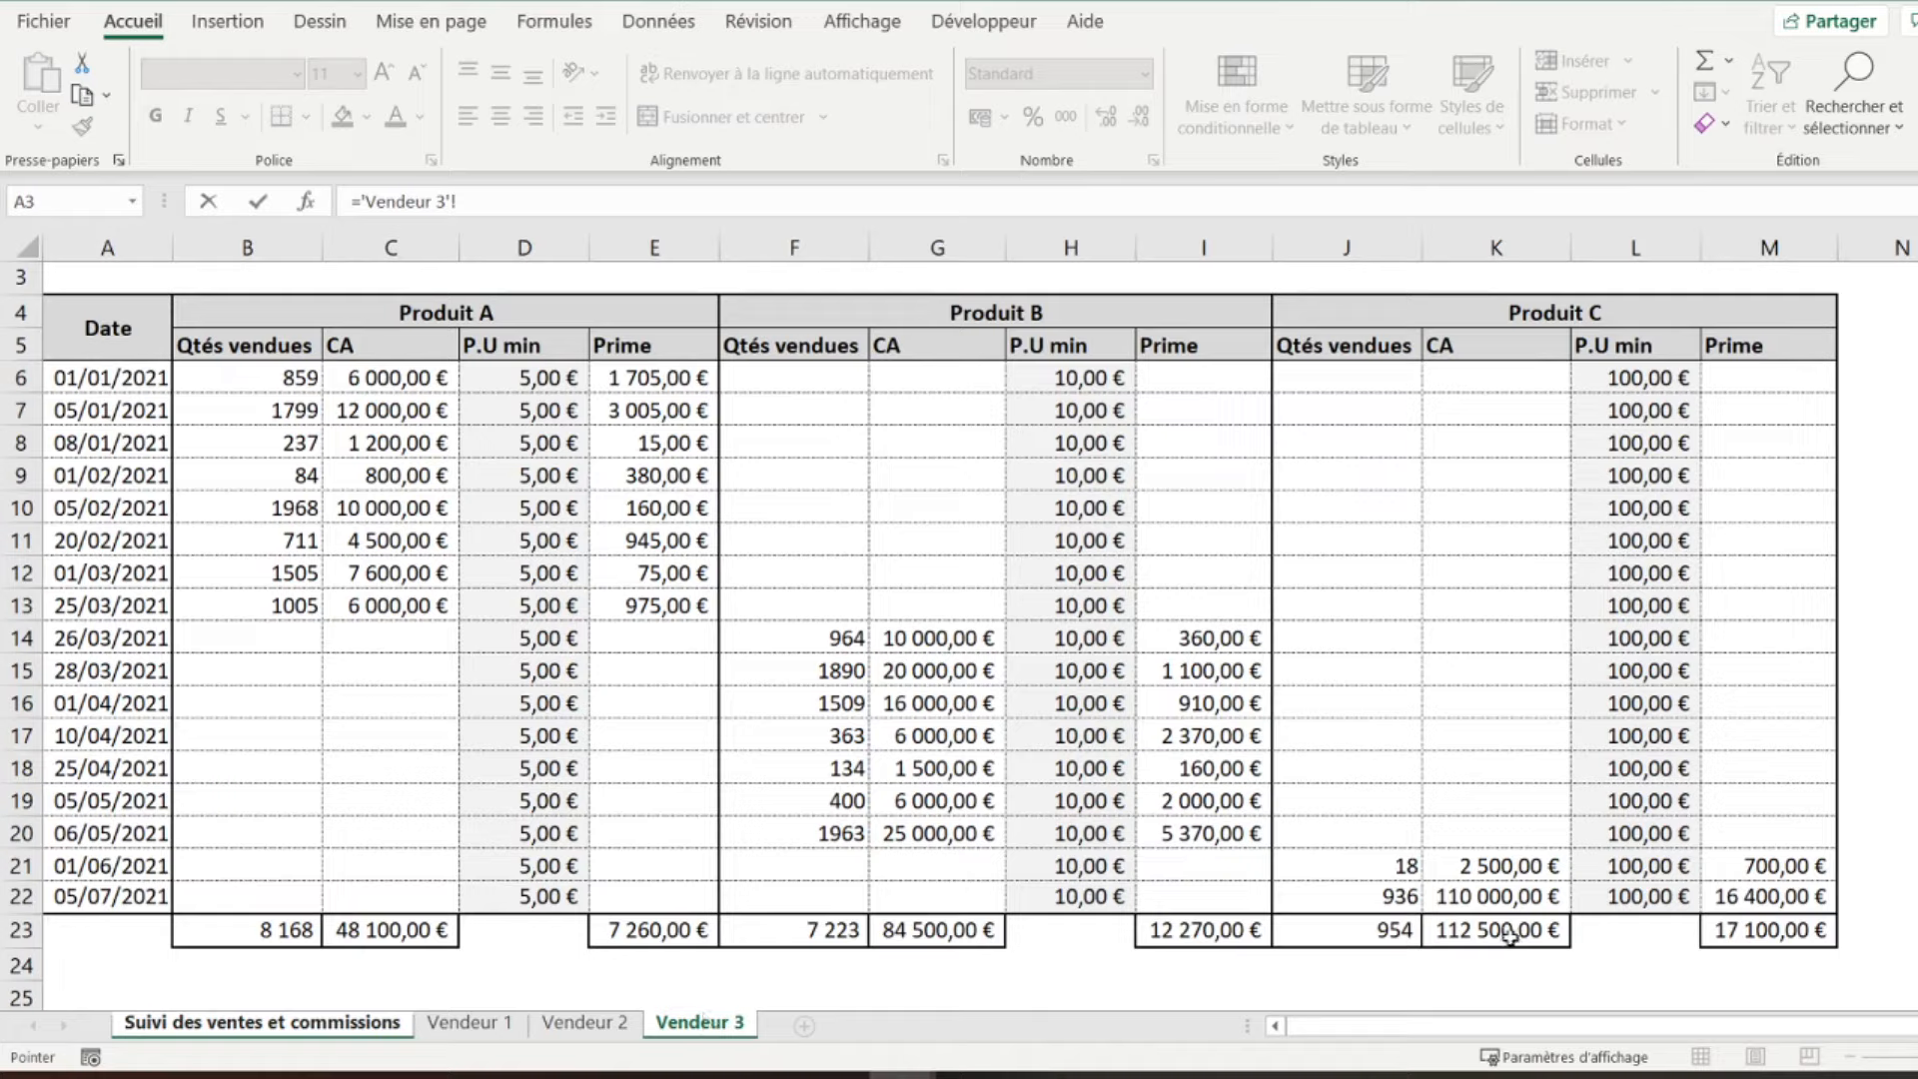
click(1372, 934)
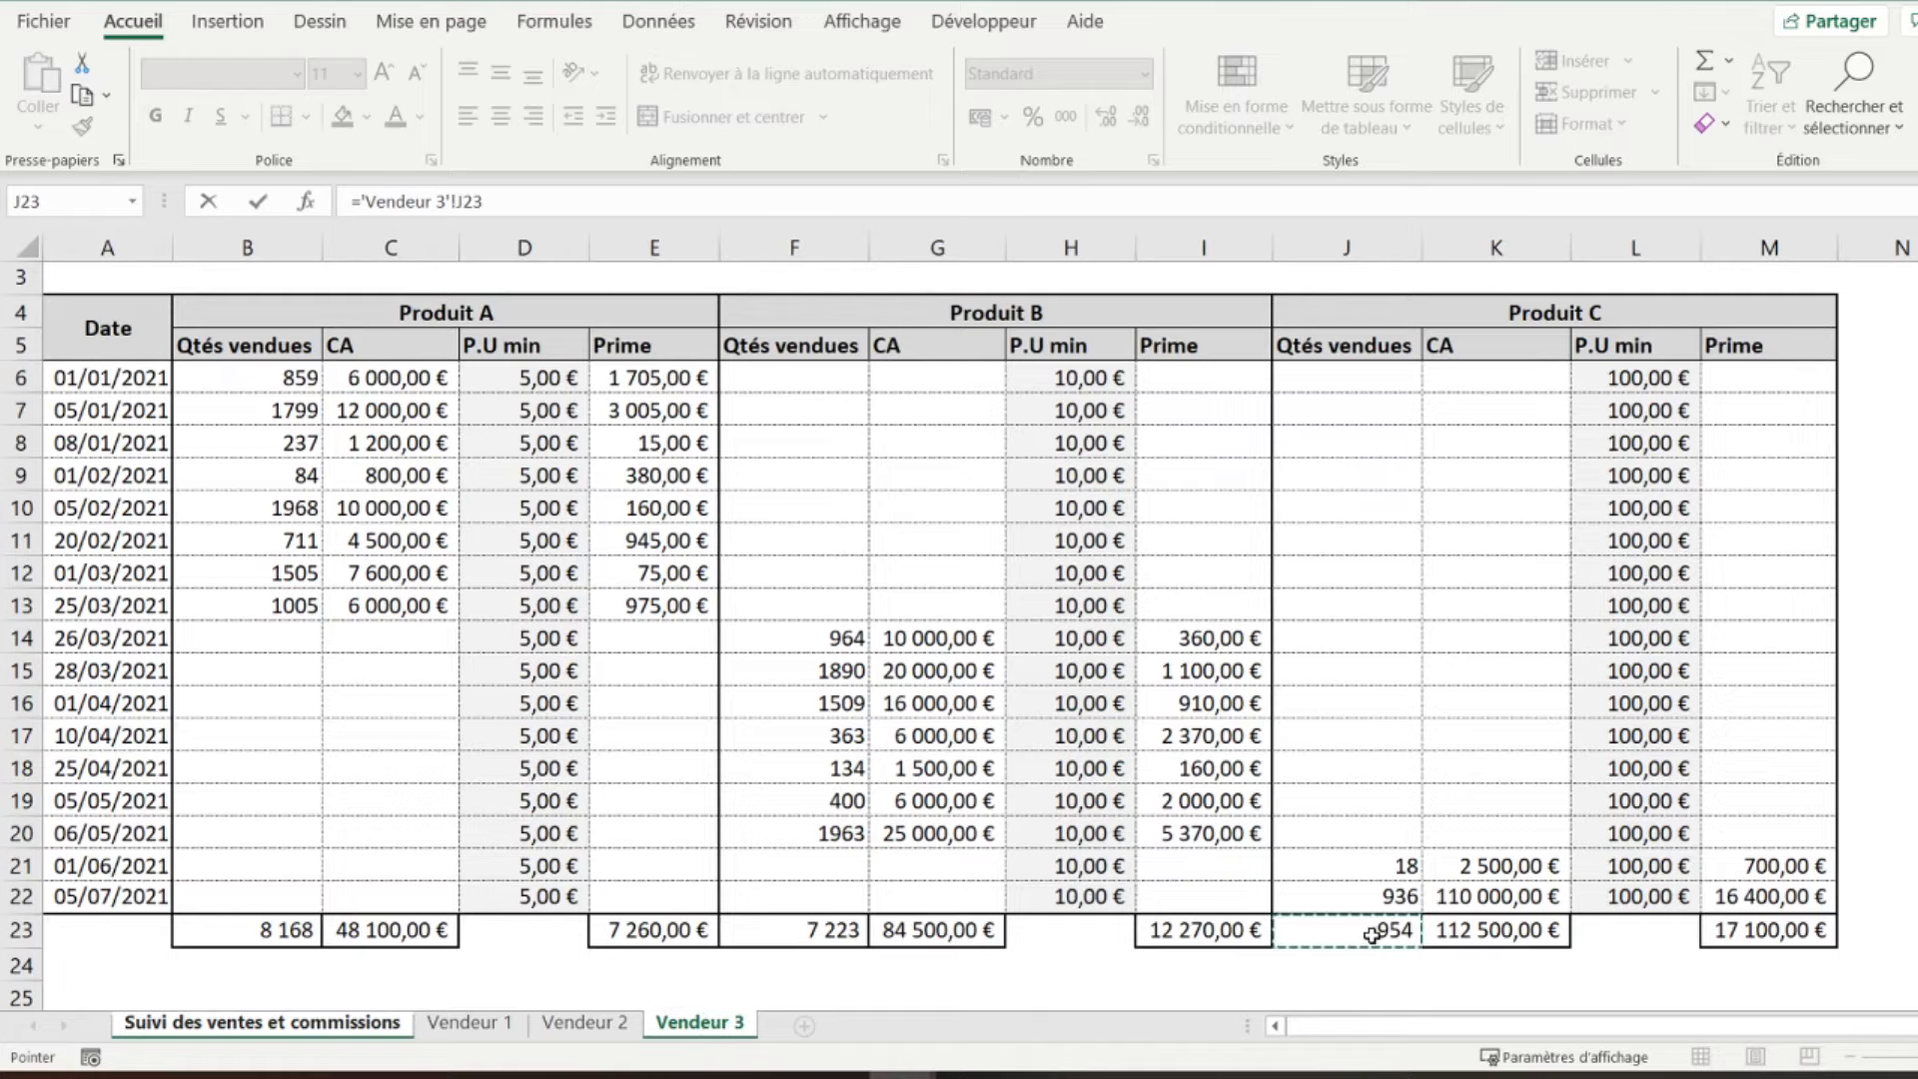
key(Return)
- Link C22 in the Vendeur 1 block to that vendor's Produit A revenue total with ='Vendeur 1'!C23
scroll(295, 732, down, 2)
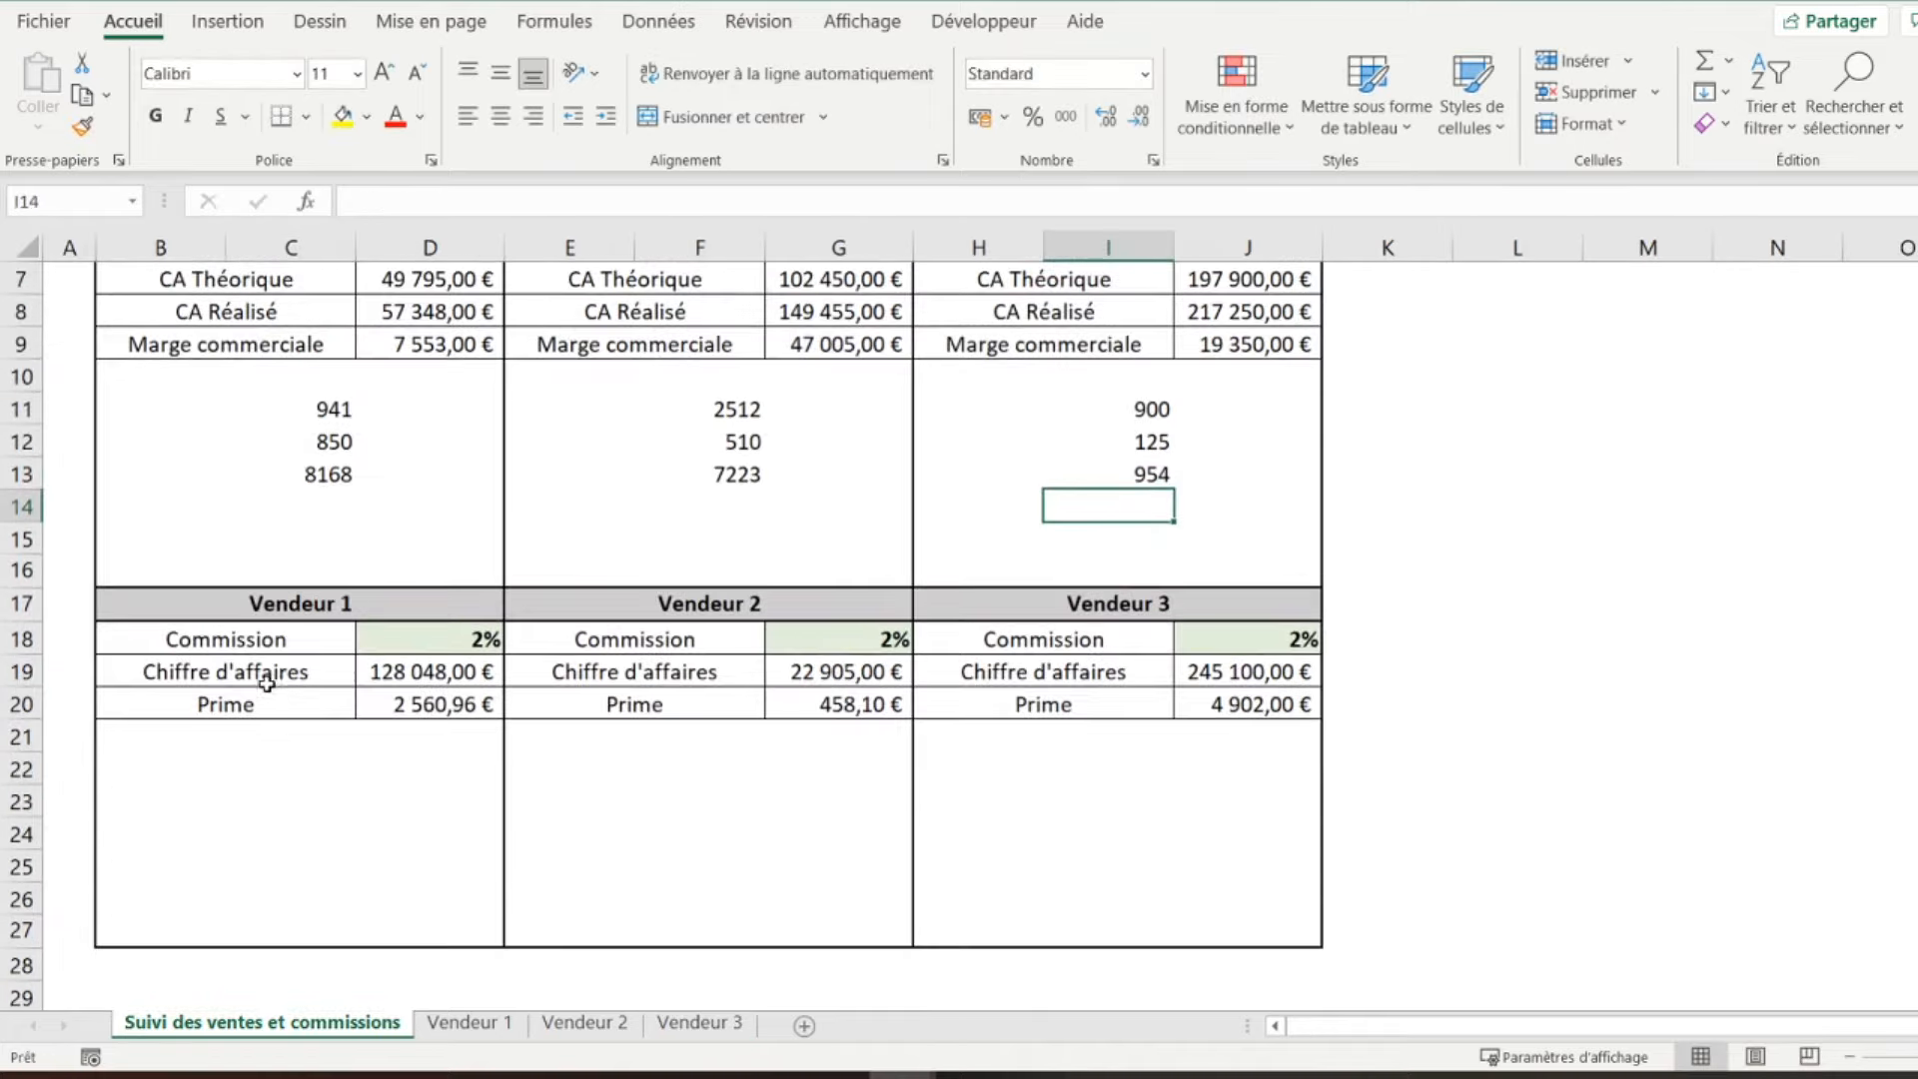
click(277, 776)
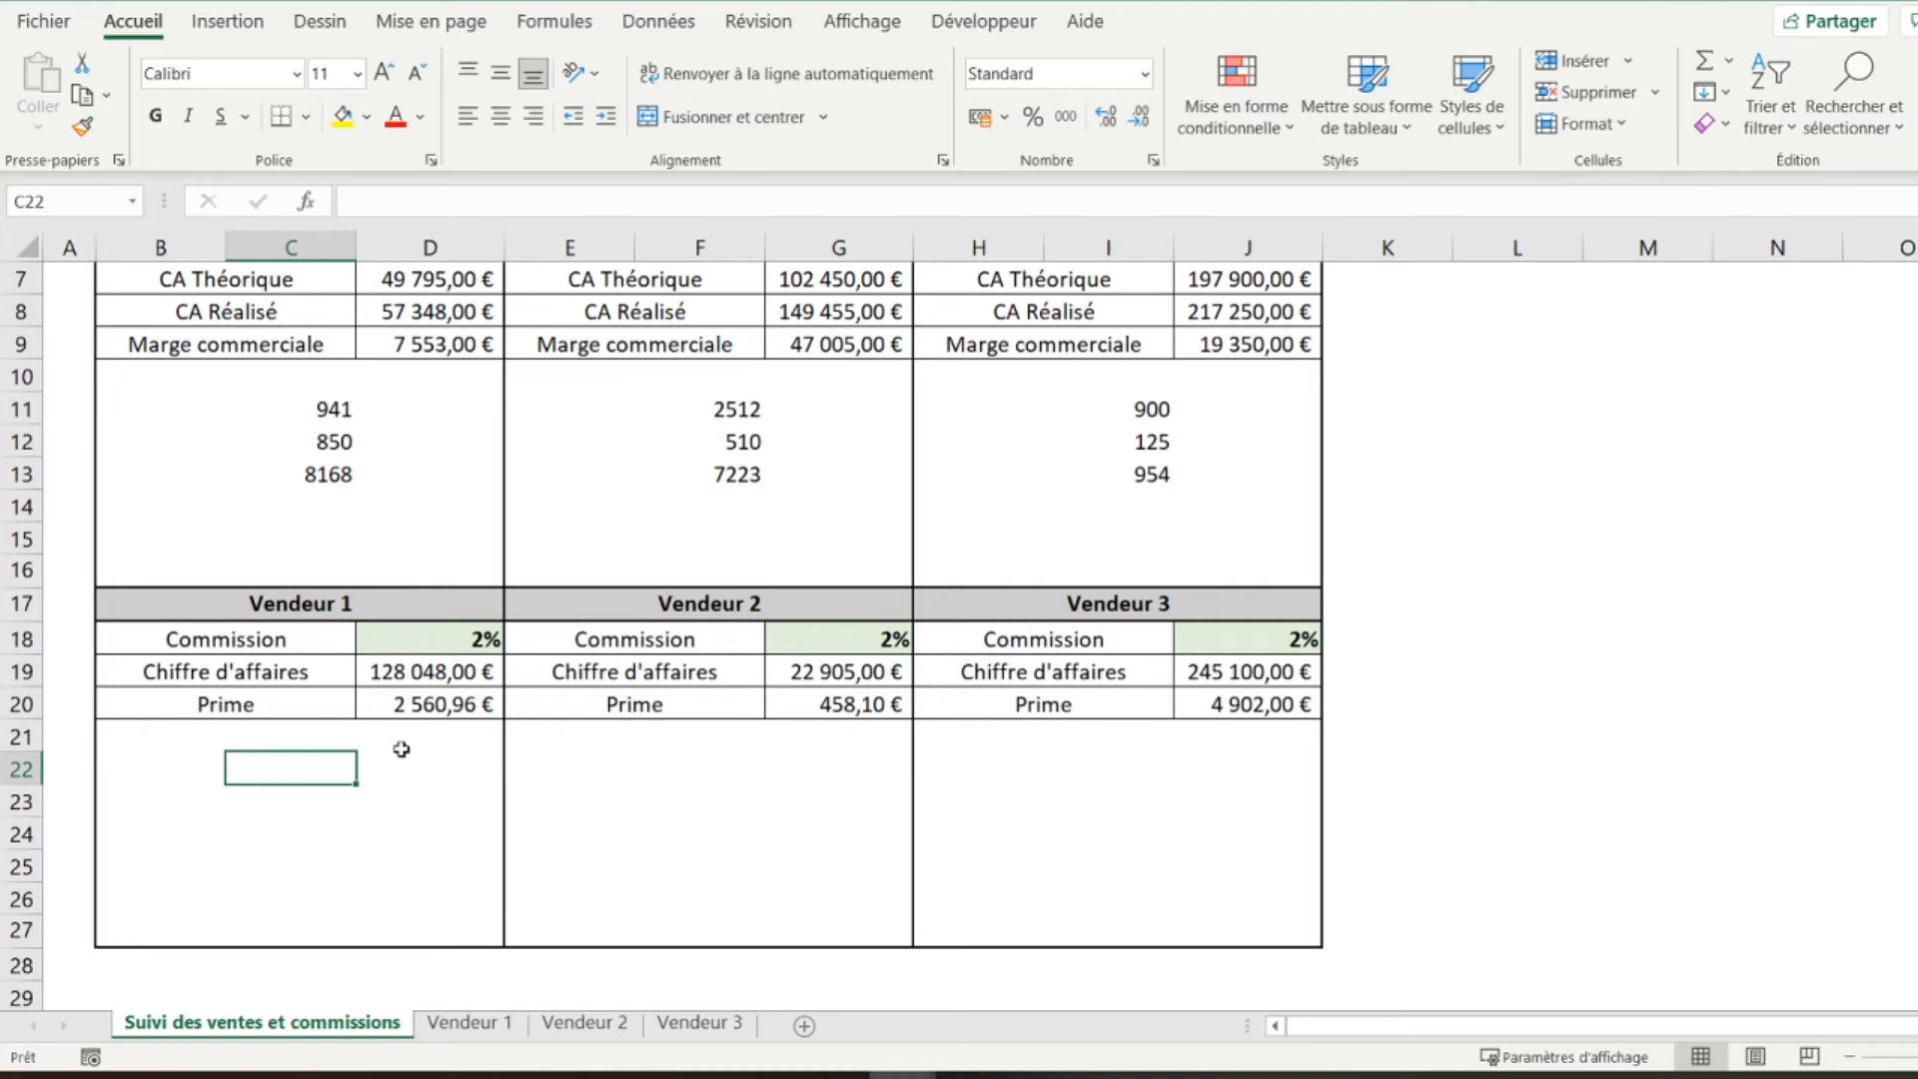
text(=)
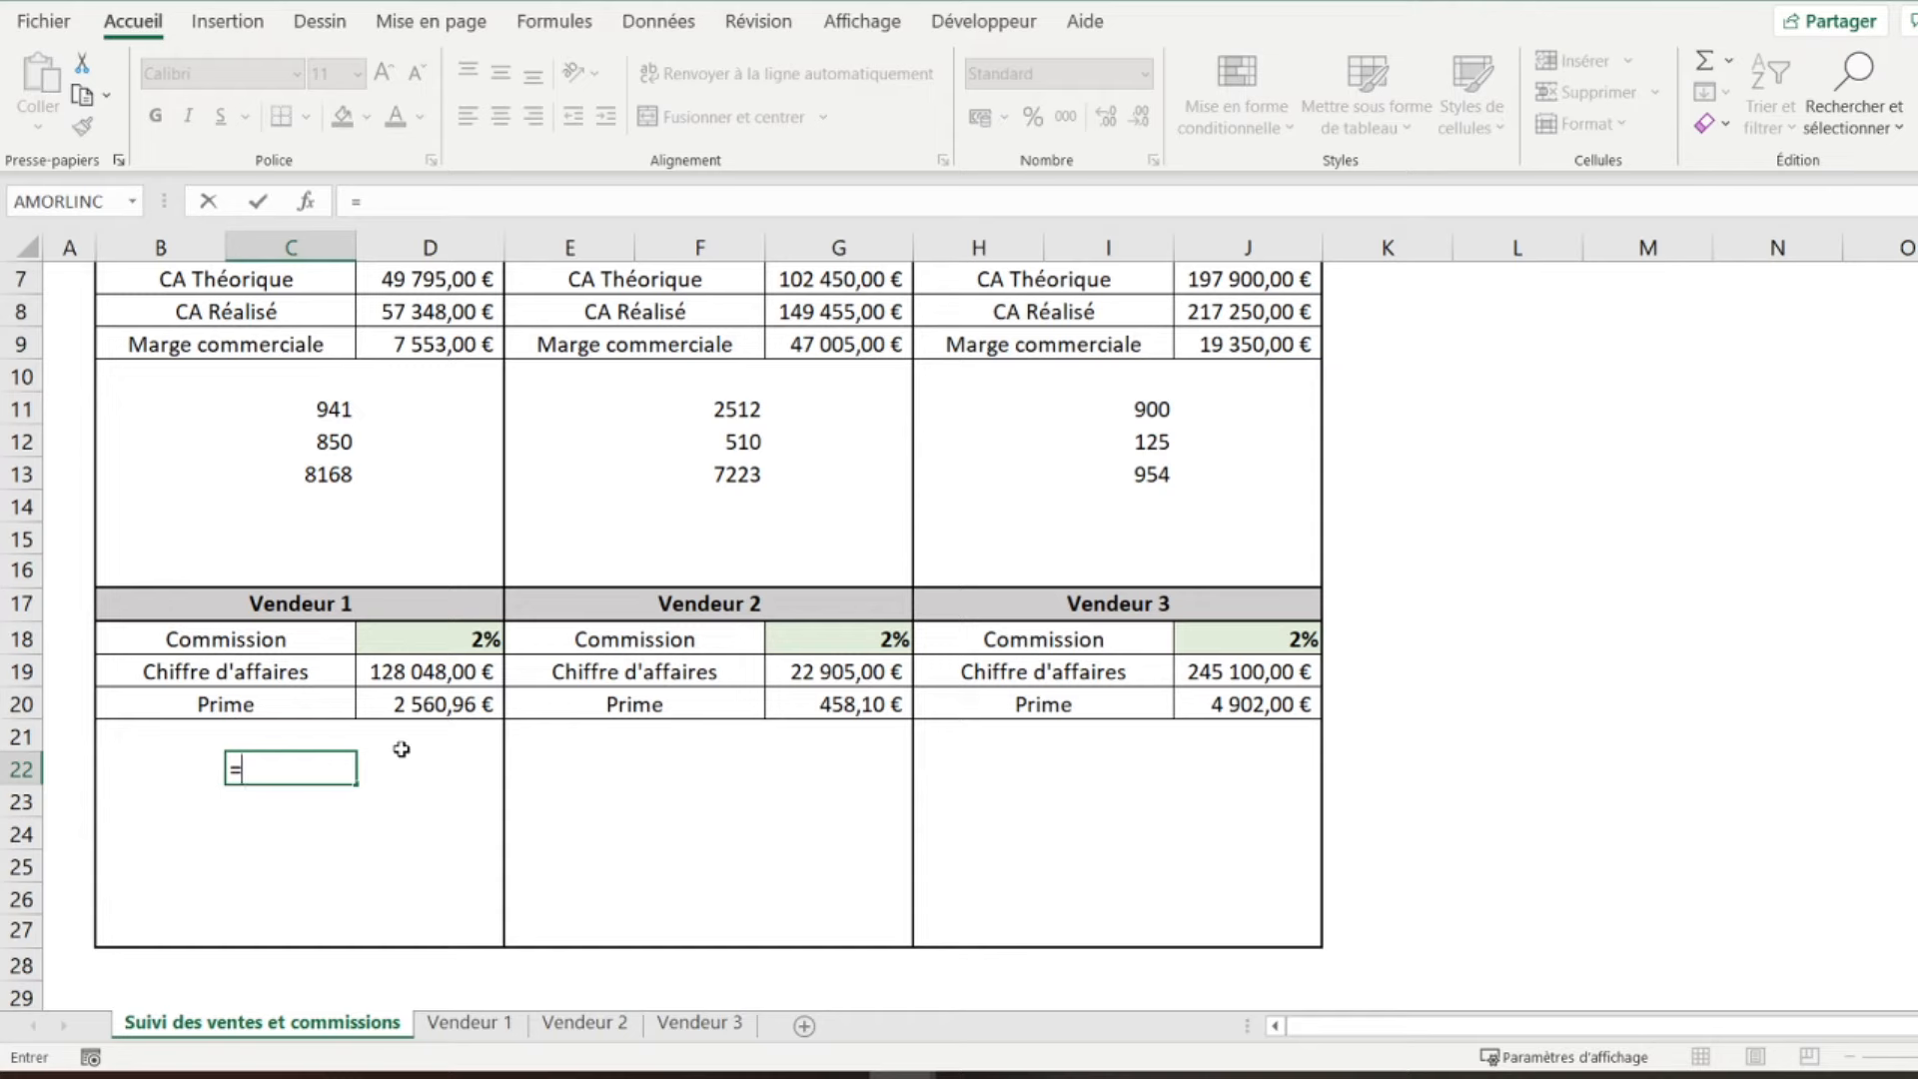
click(445, 1023)
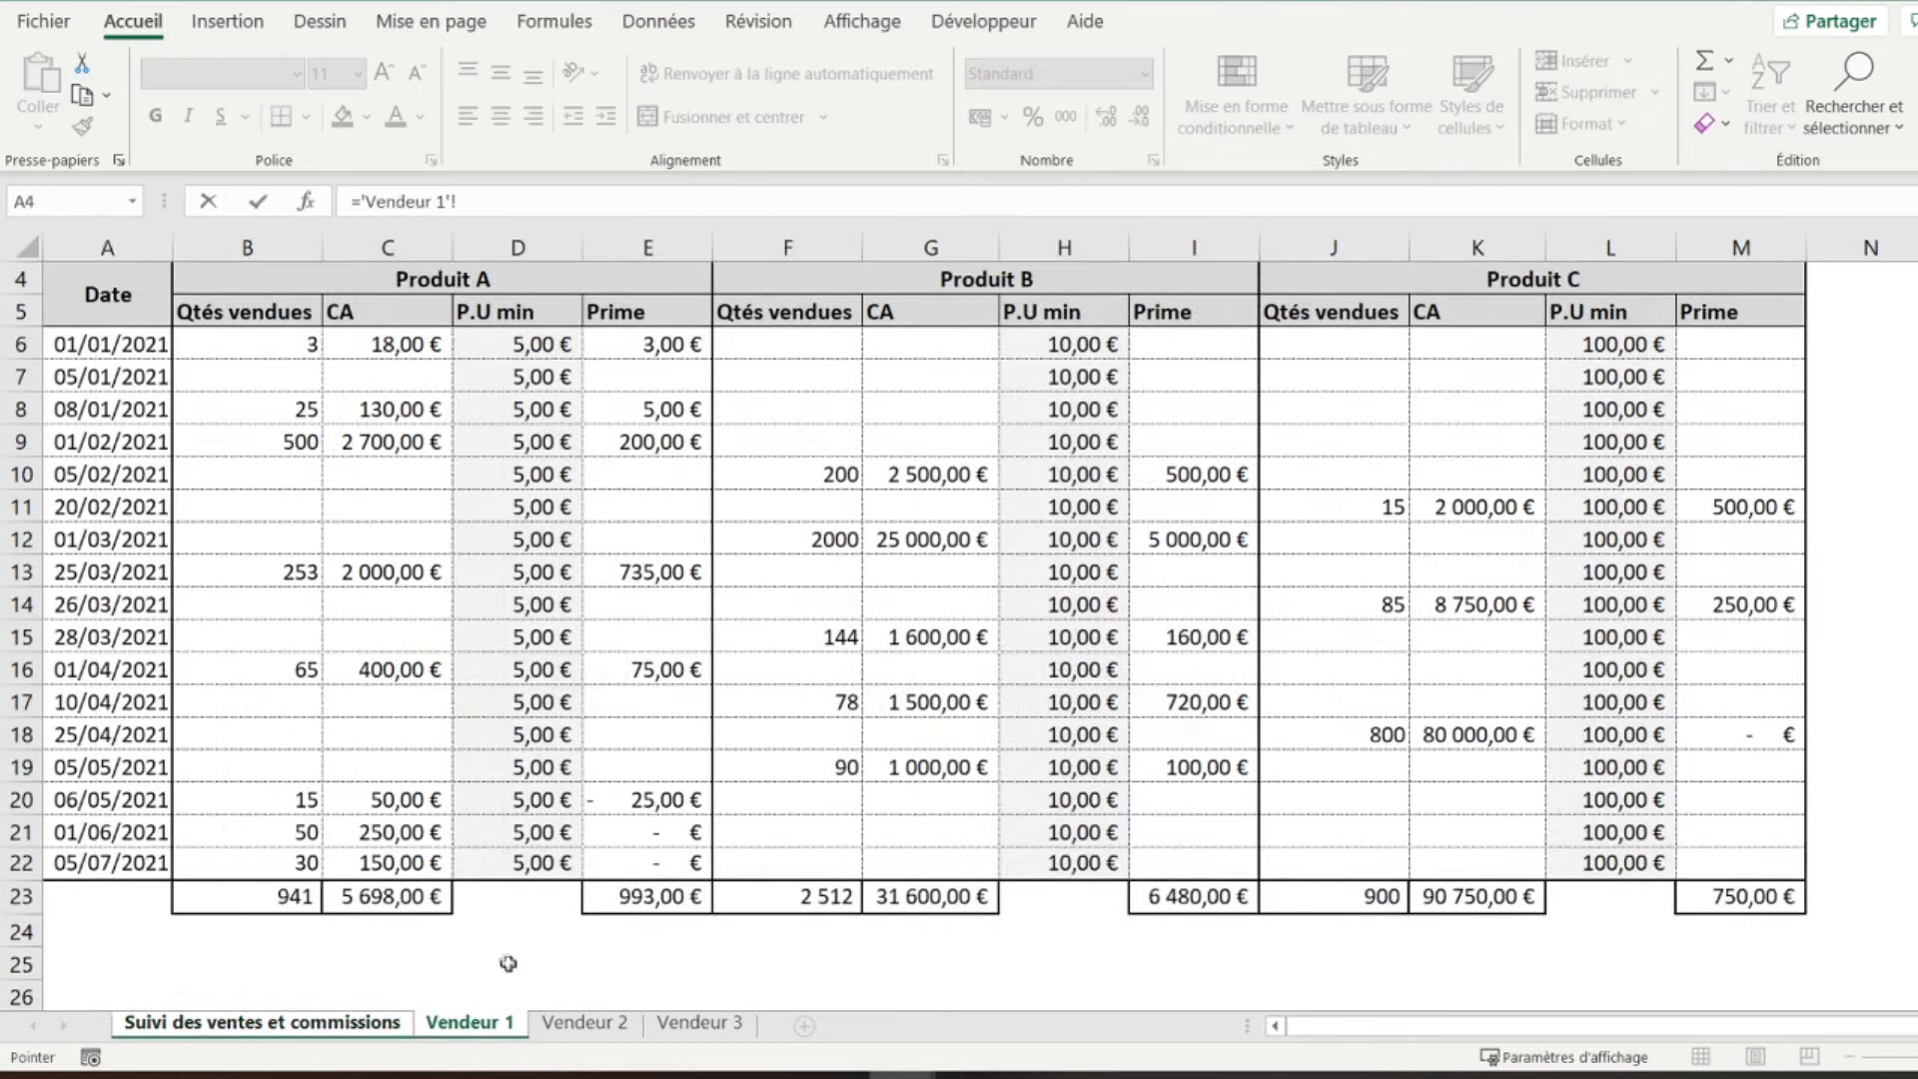
click(403, 901)
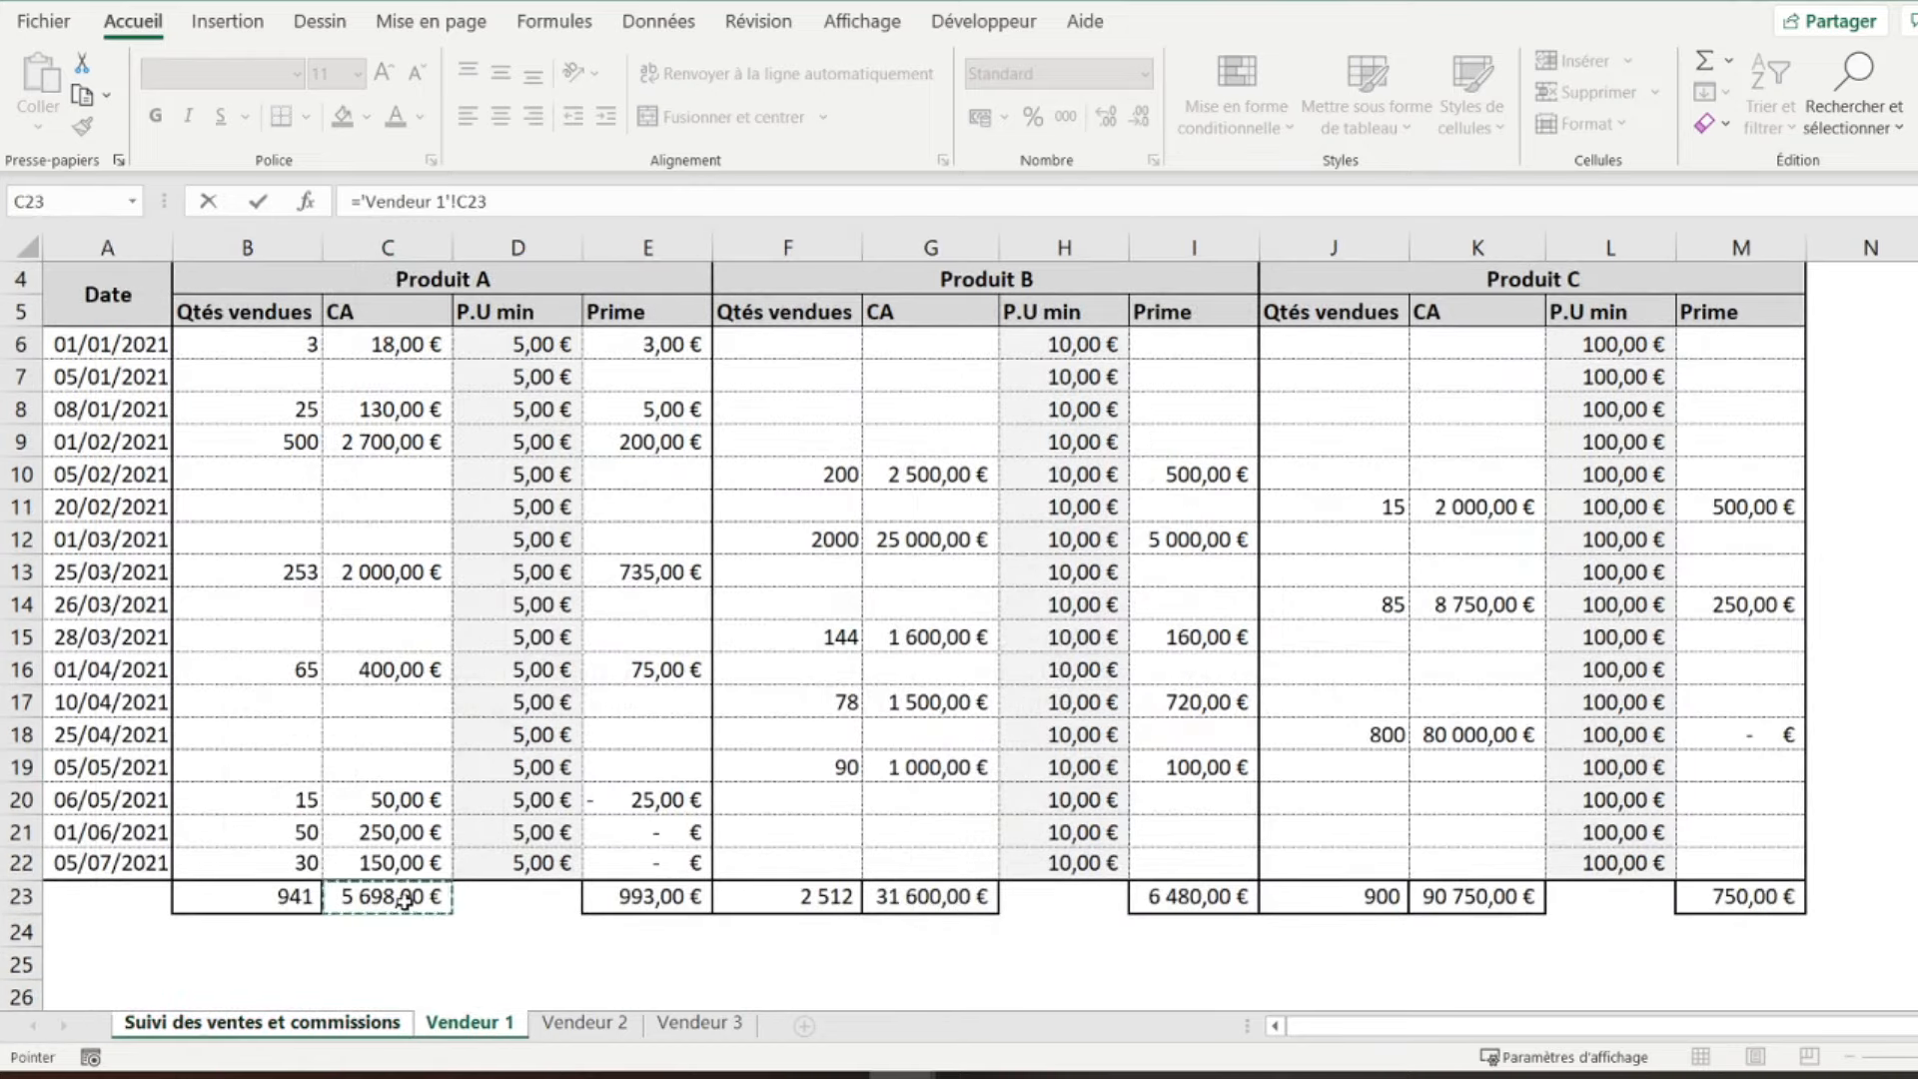
key(Return)
- Link C23 and C24 to Vendeur 1's Produit B and Produit C revenue totals, ='Vendeur 1'!G23 and ='Vendeur 1'!K23
text(=)
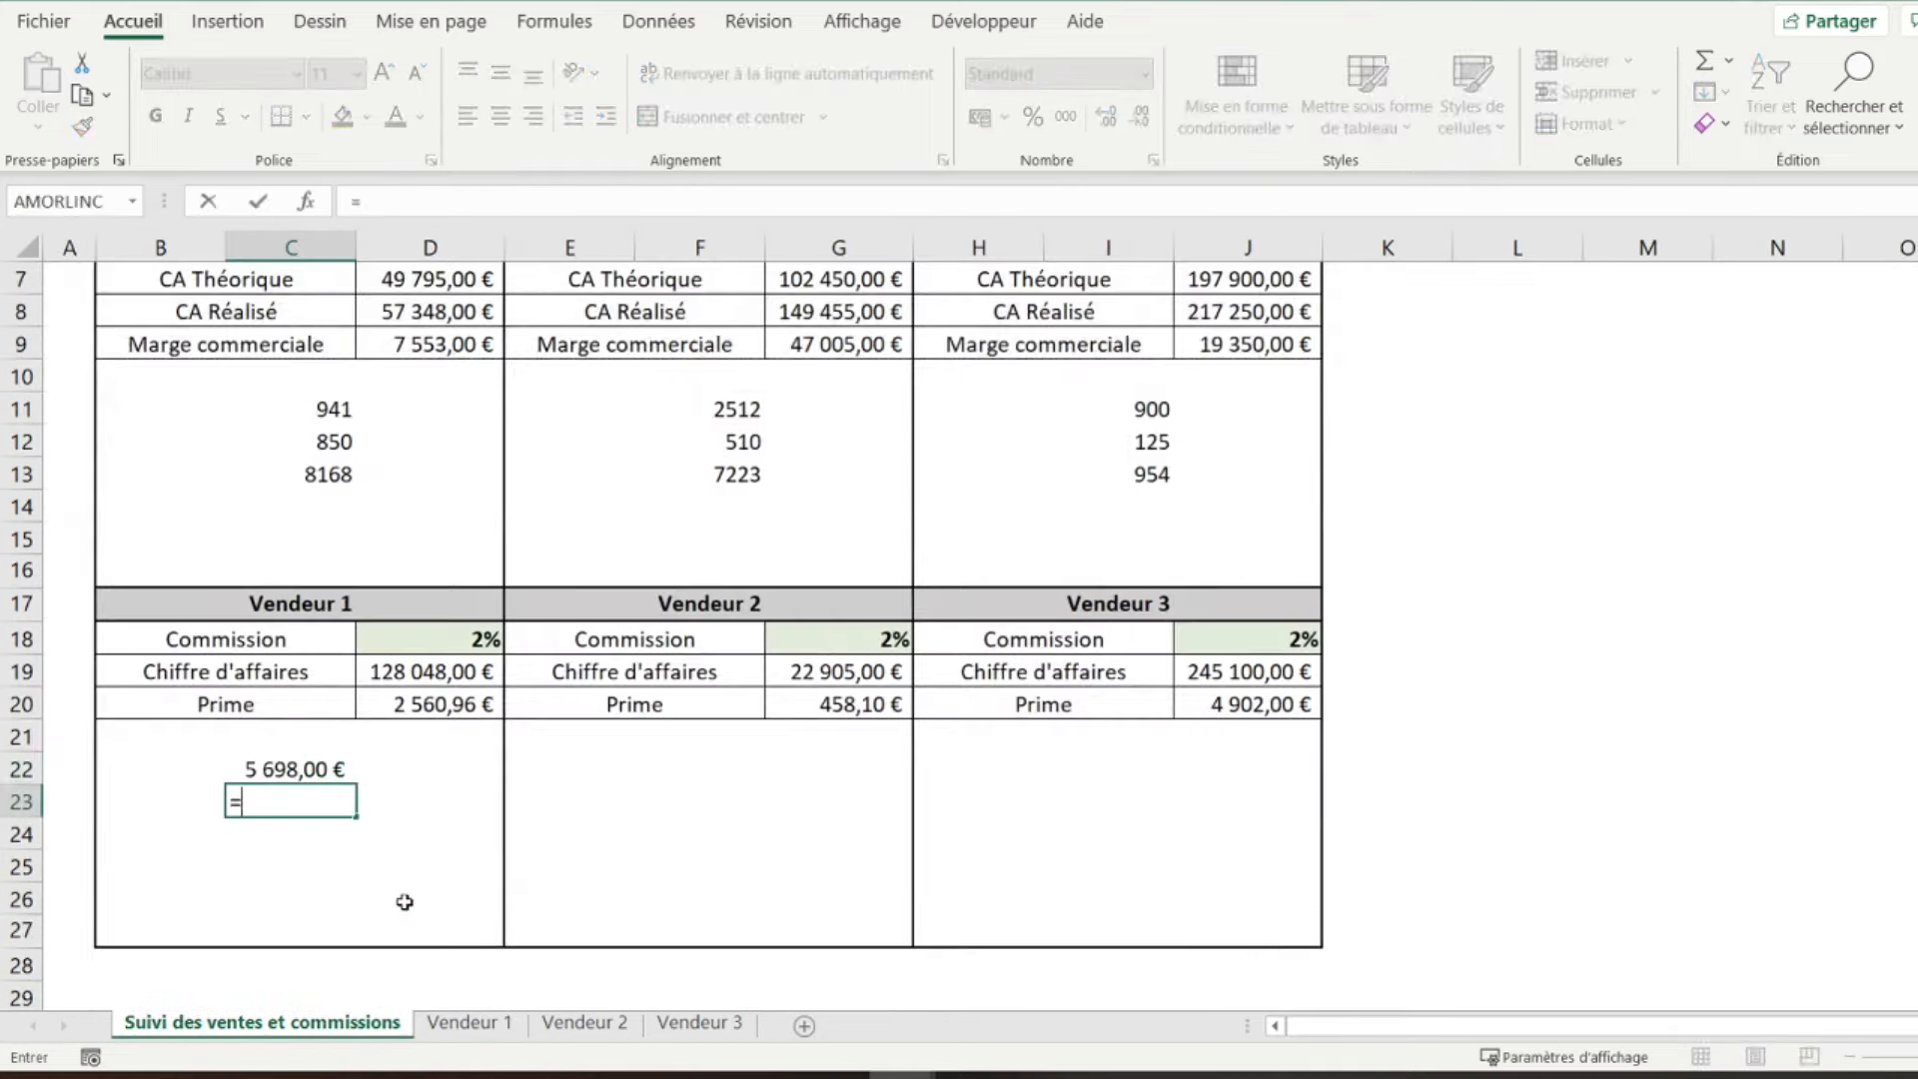
click(446, 1023)
click(934, 899)
key(Return)
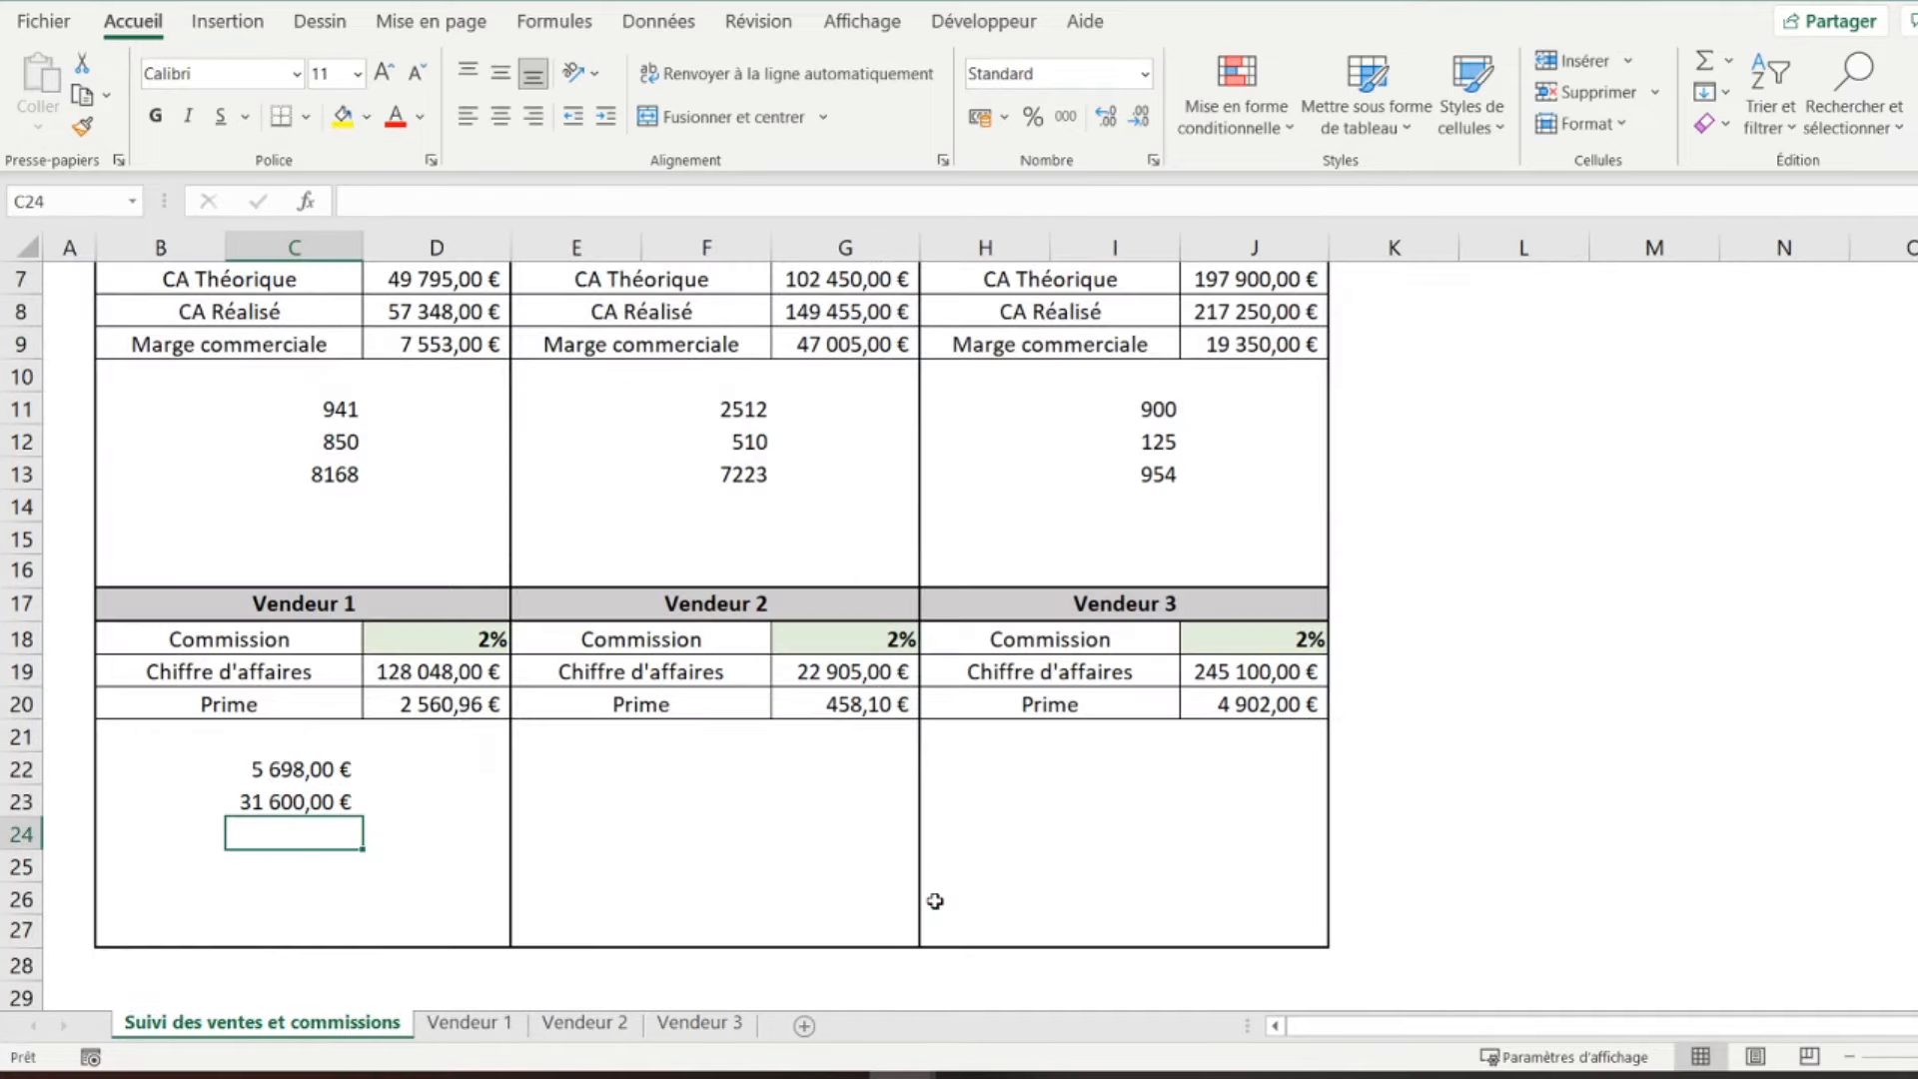
text(=)
click(464, 1022)
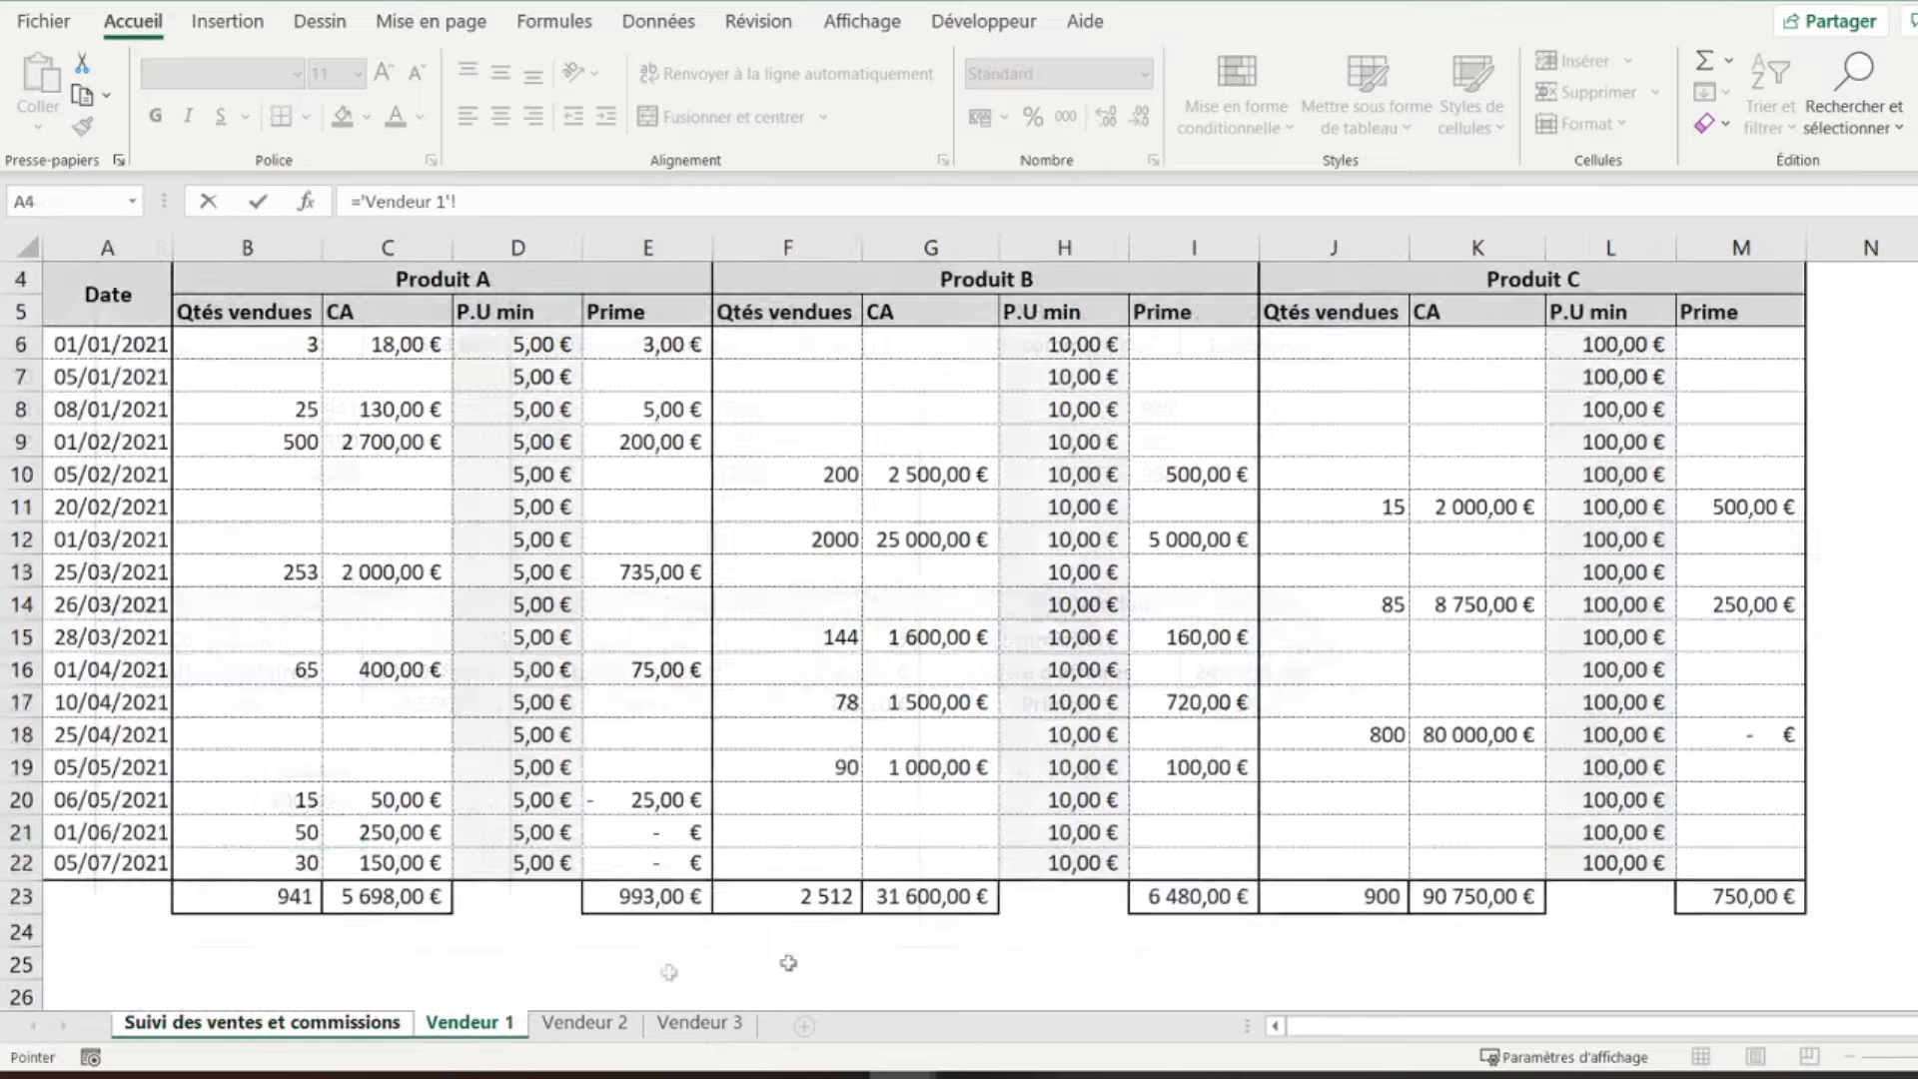
click(1465, 899)
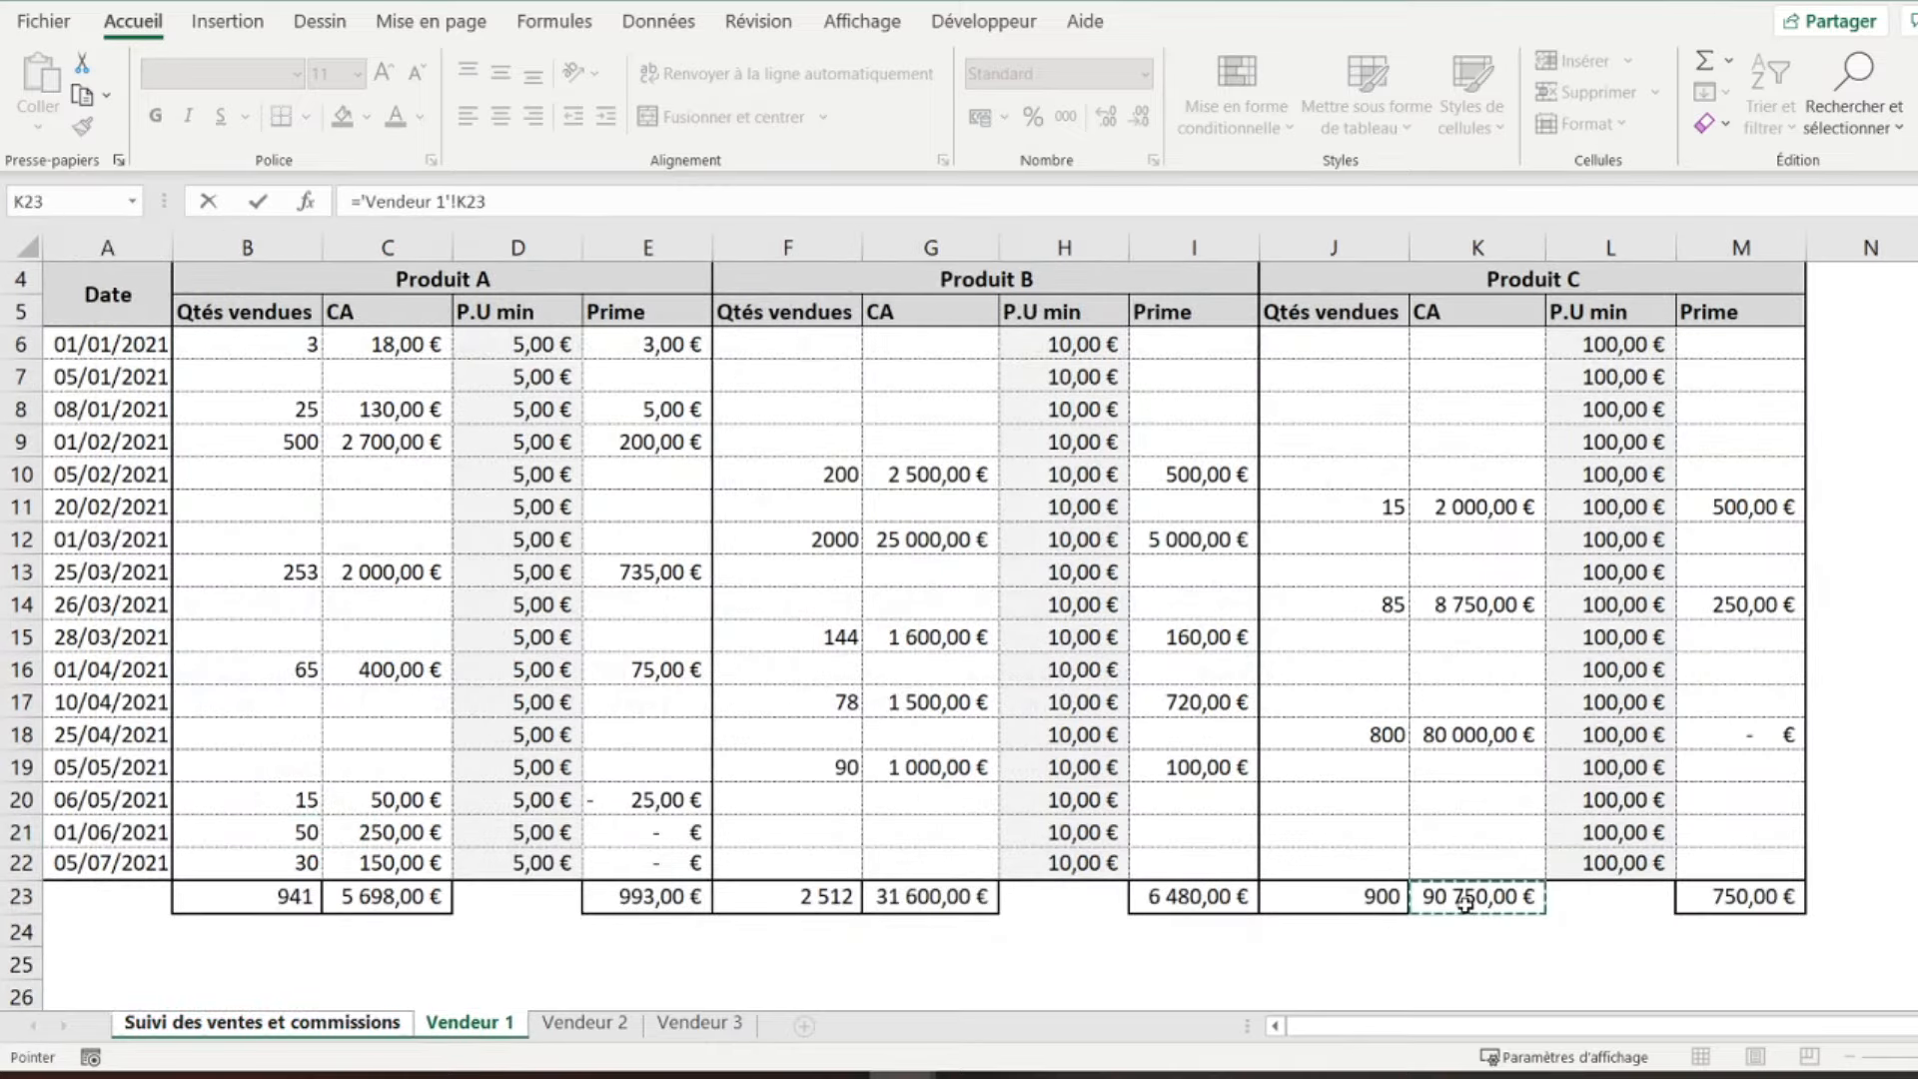
key(Return)
- Link F22 in the Vendeur 2 block to that vendor's Produit A revenue total with ='Vendeur 2'!C23
key(Up)
key(Up)
key(Up)
key(Down)
key(Down)
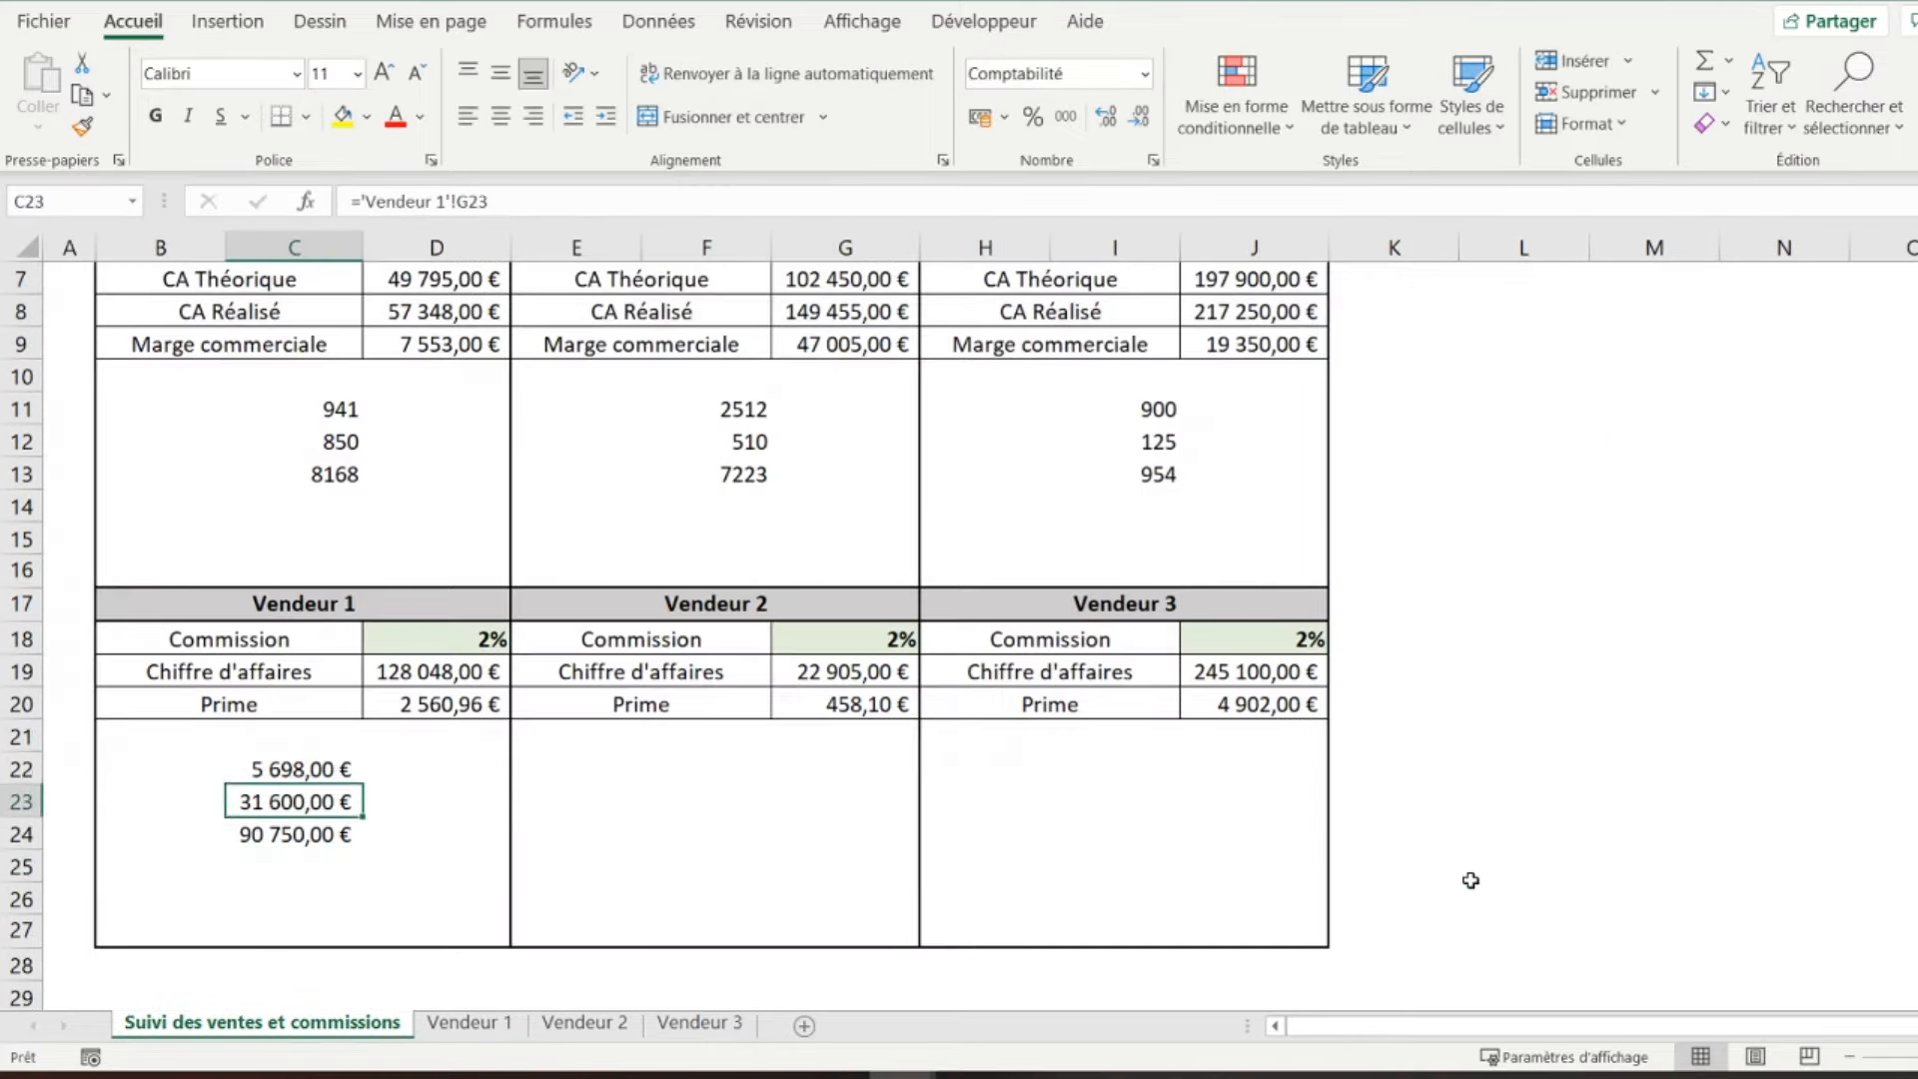
key(Up)
key(Up)
key(Right)
key(Right)
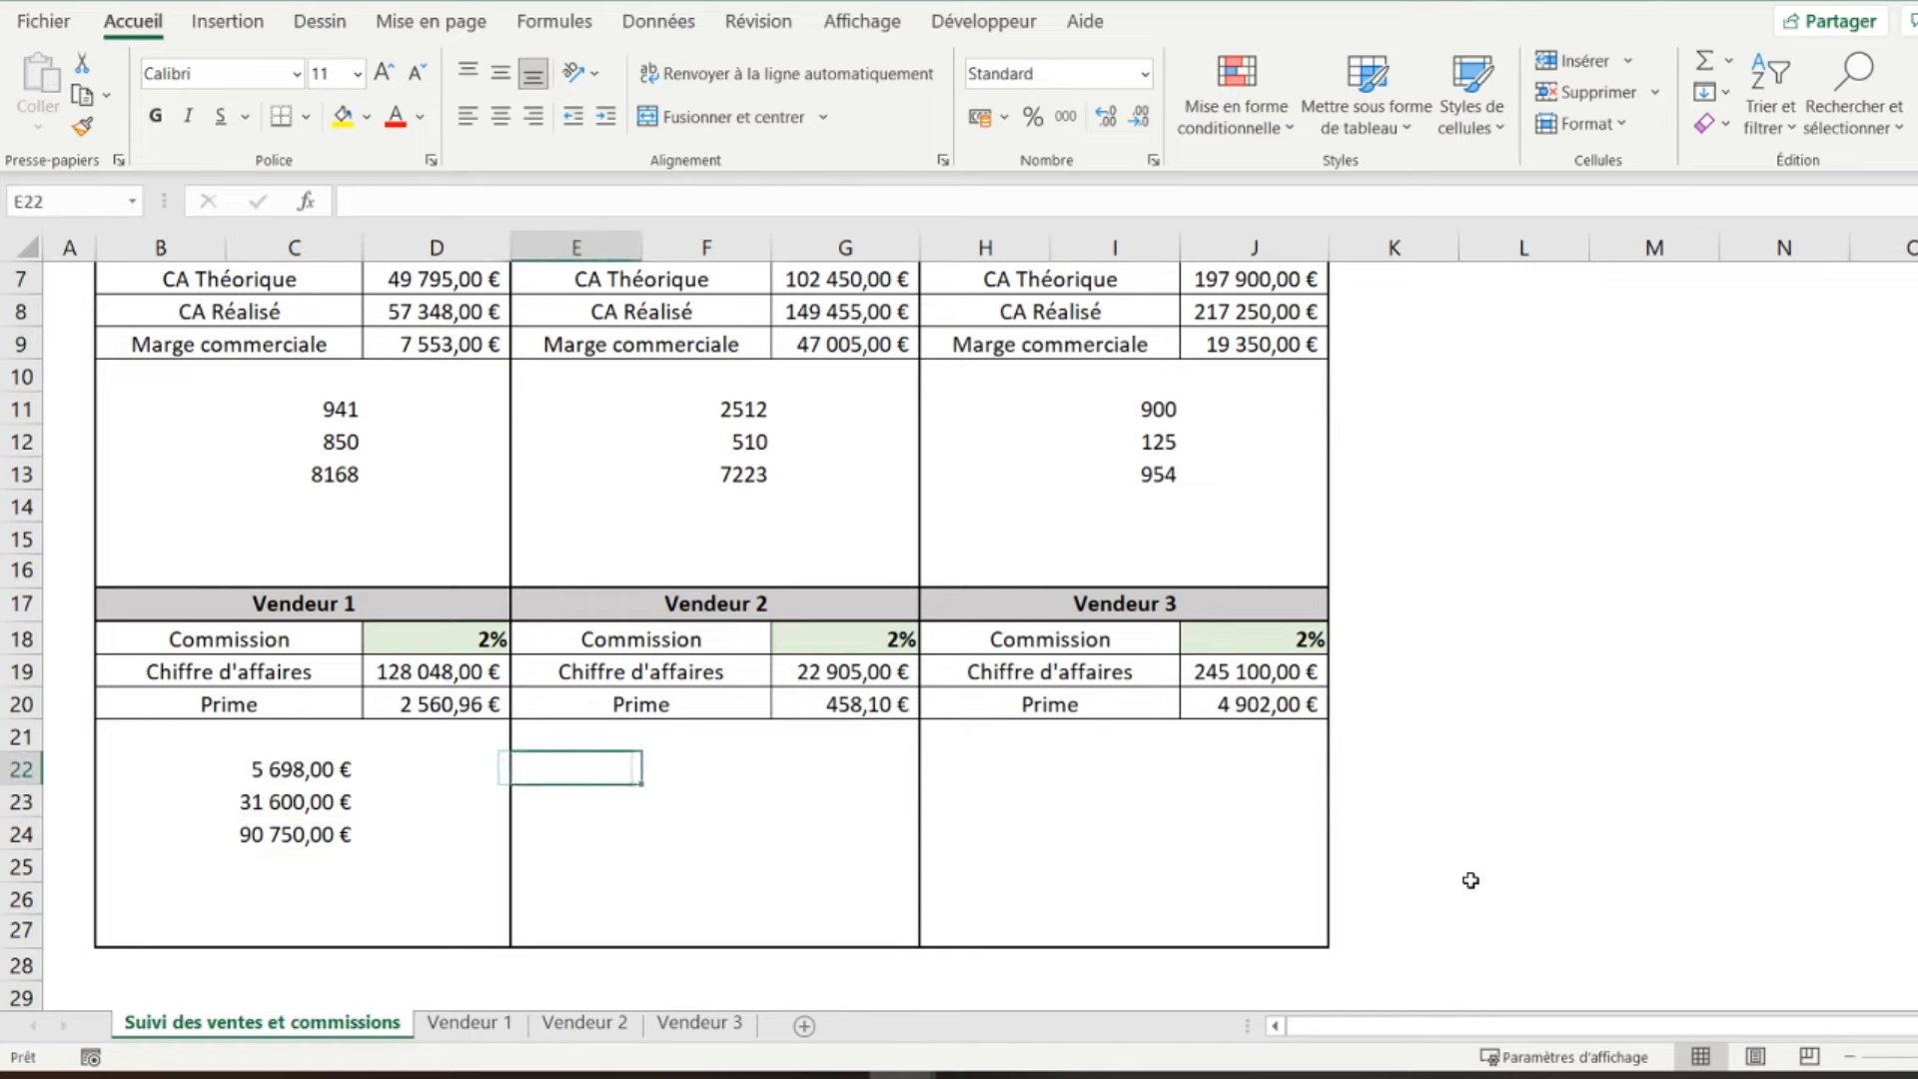
key(Right)
text(=)
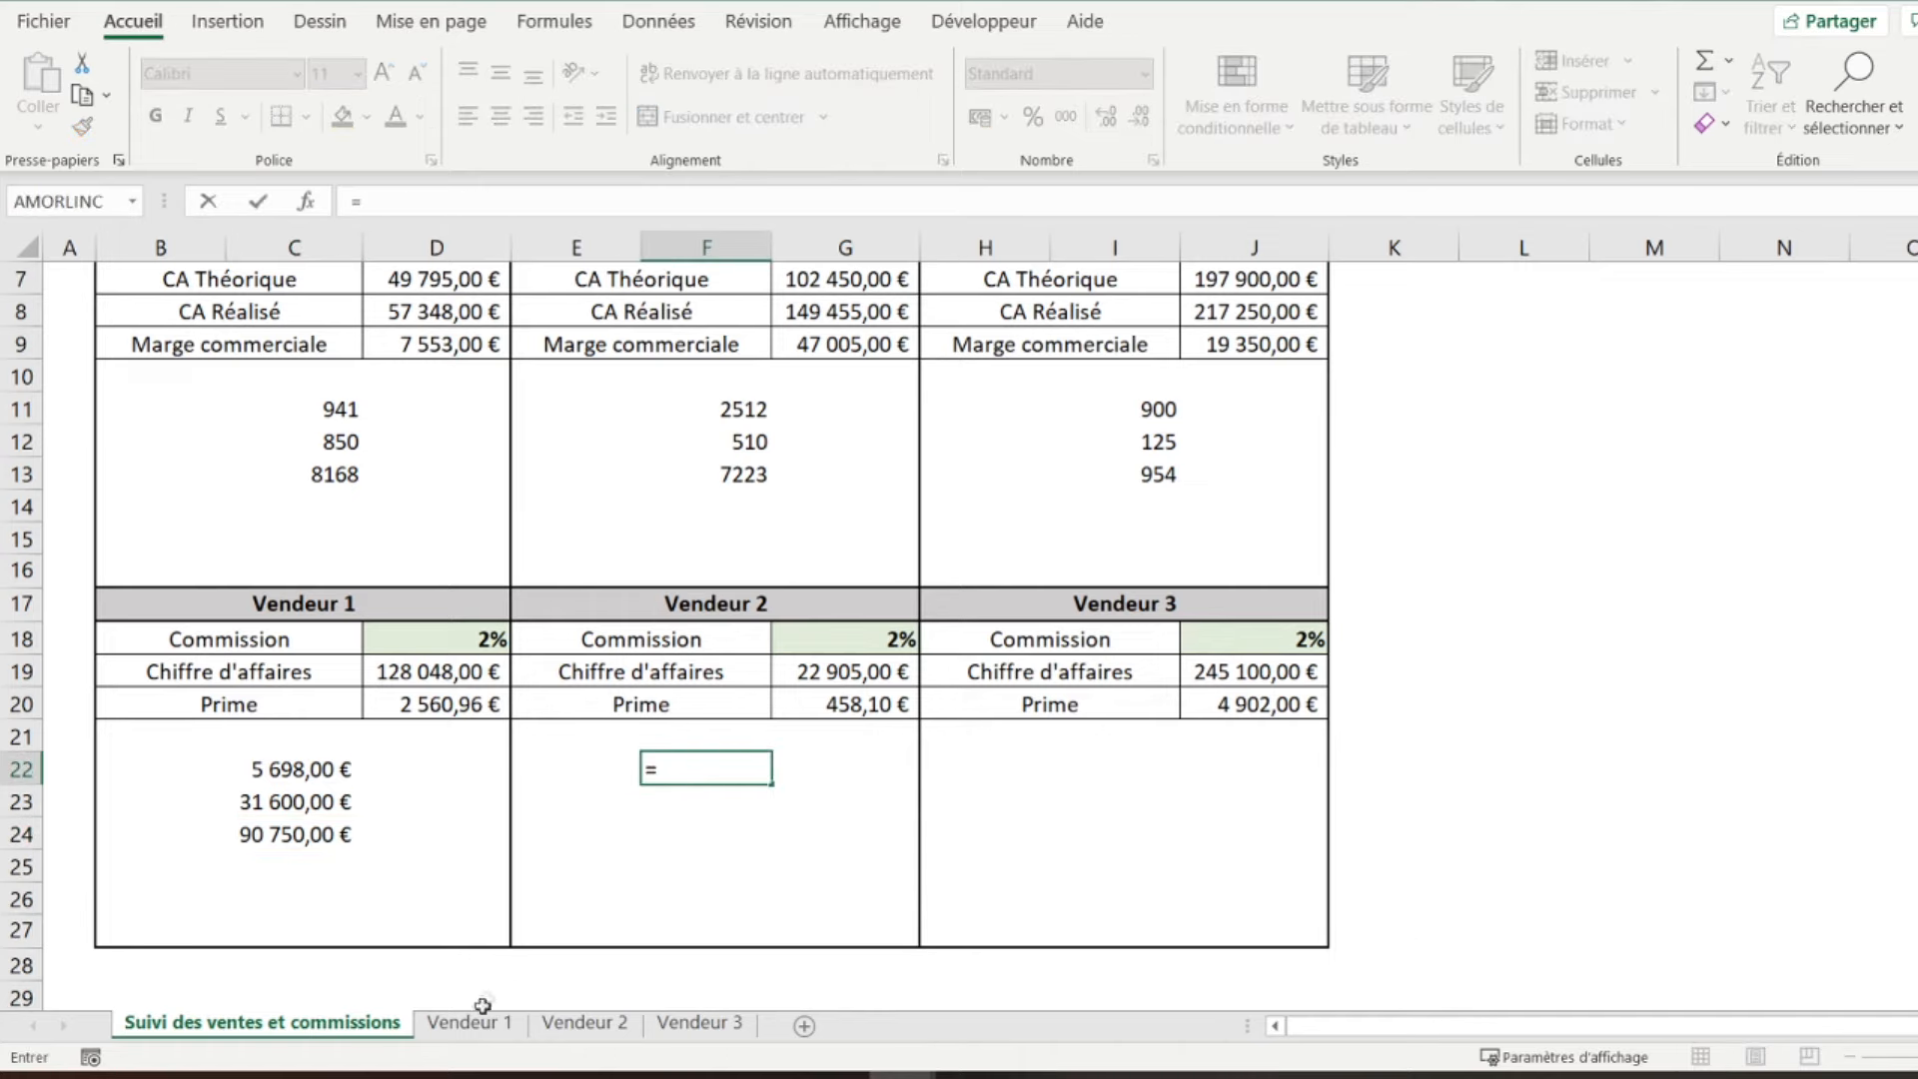
click(580, 1021)
click(390, 995)
key(Return)
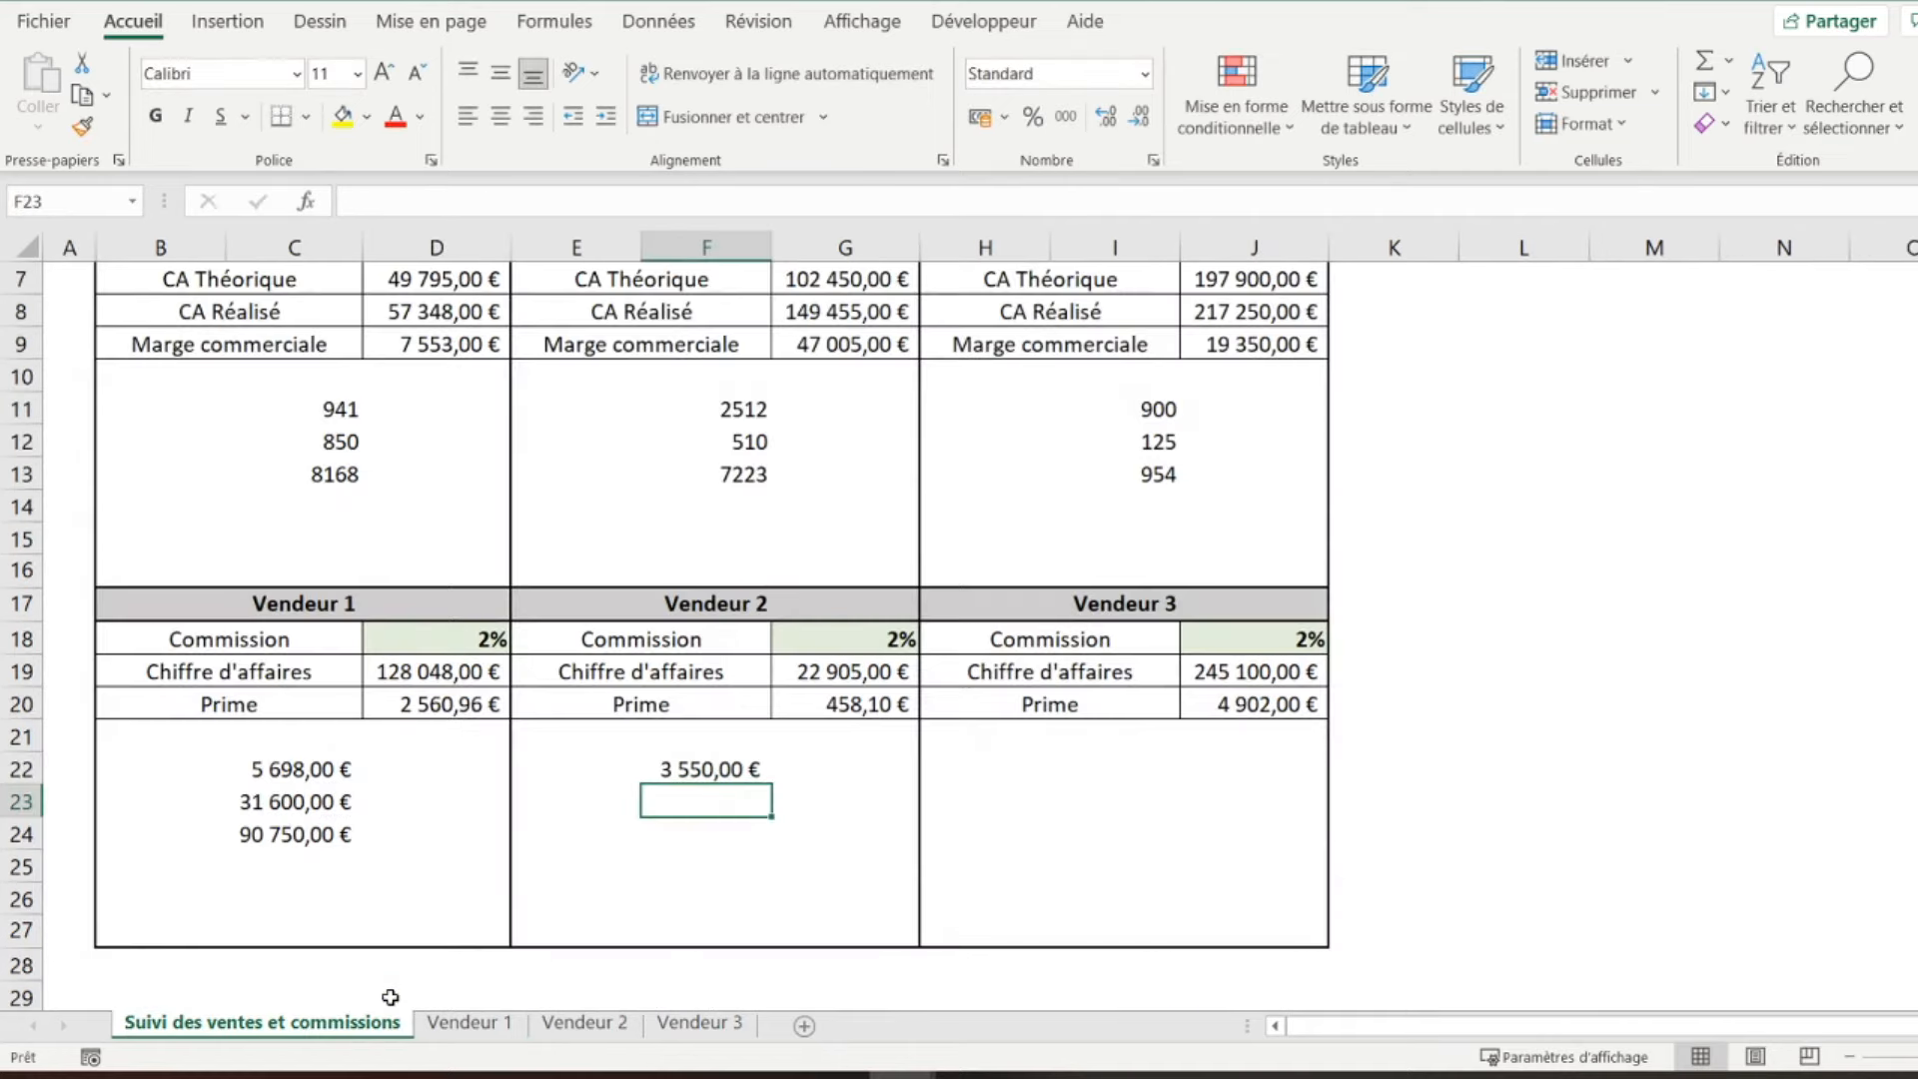
- Link F23 and F24 to the Produit B and Produit C revenue totals in G23 and K23 of the Vendeur 2 sheet
text(=)
click(579, 1022)
click(907, 995)
key(Return)
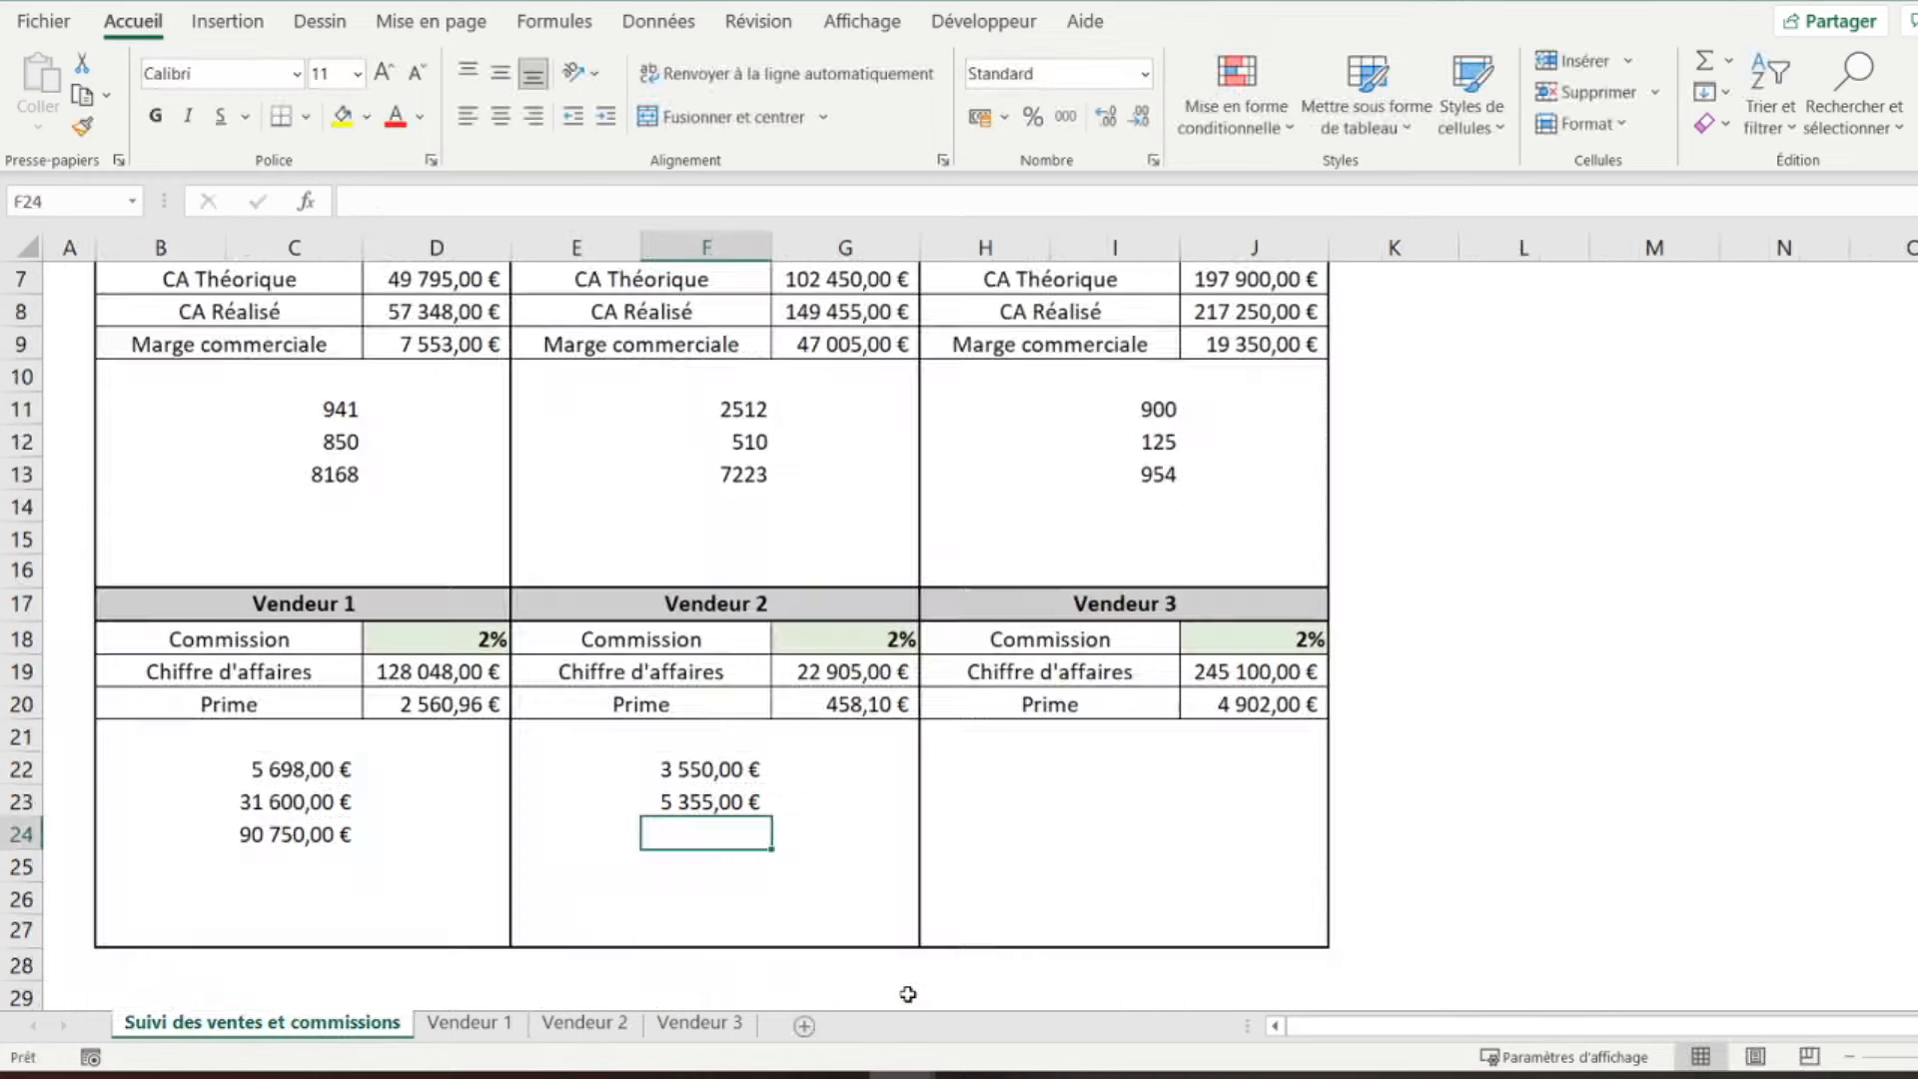
text(=)
click(584, 1022)
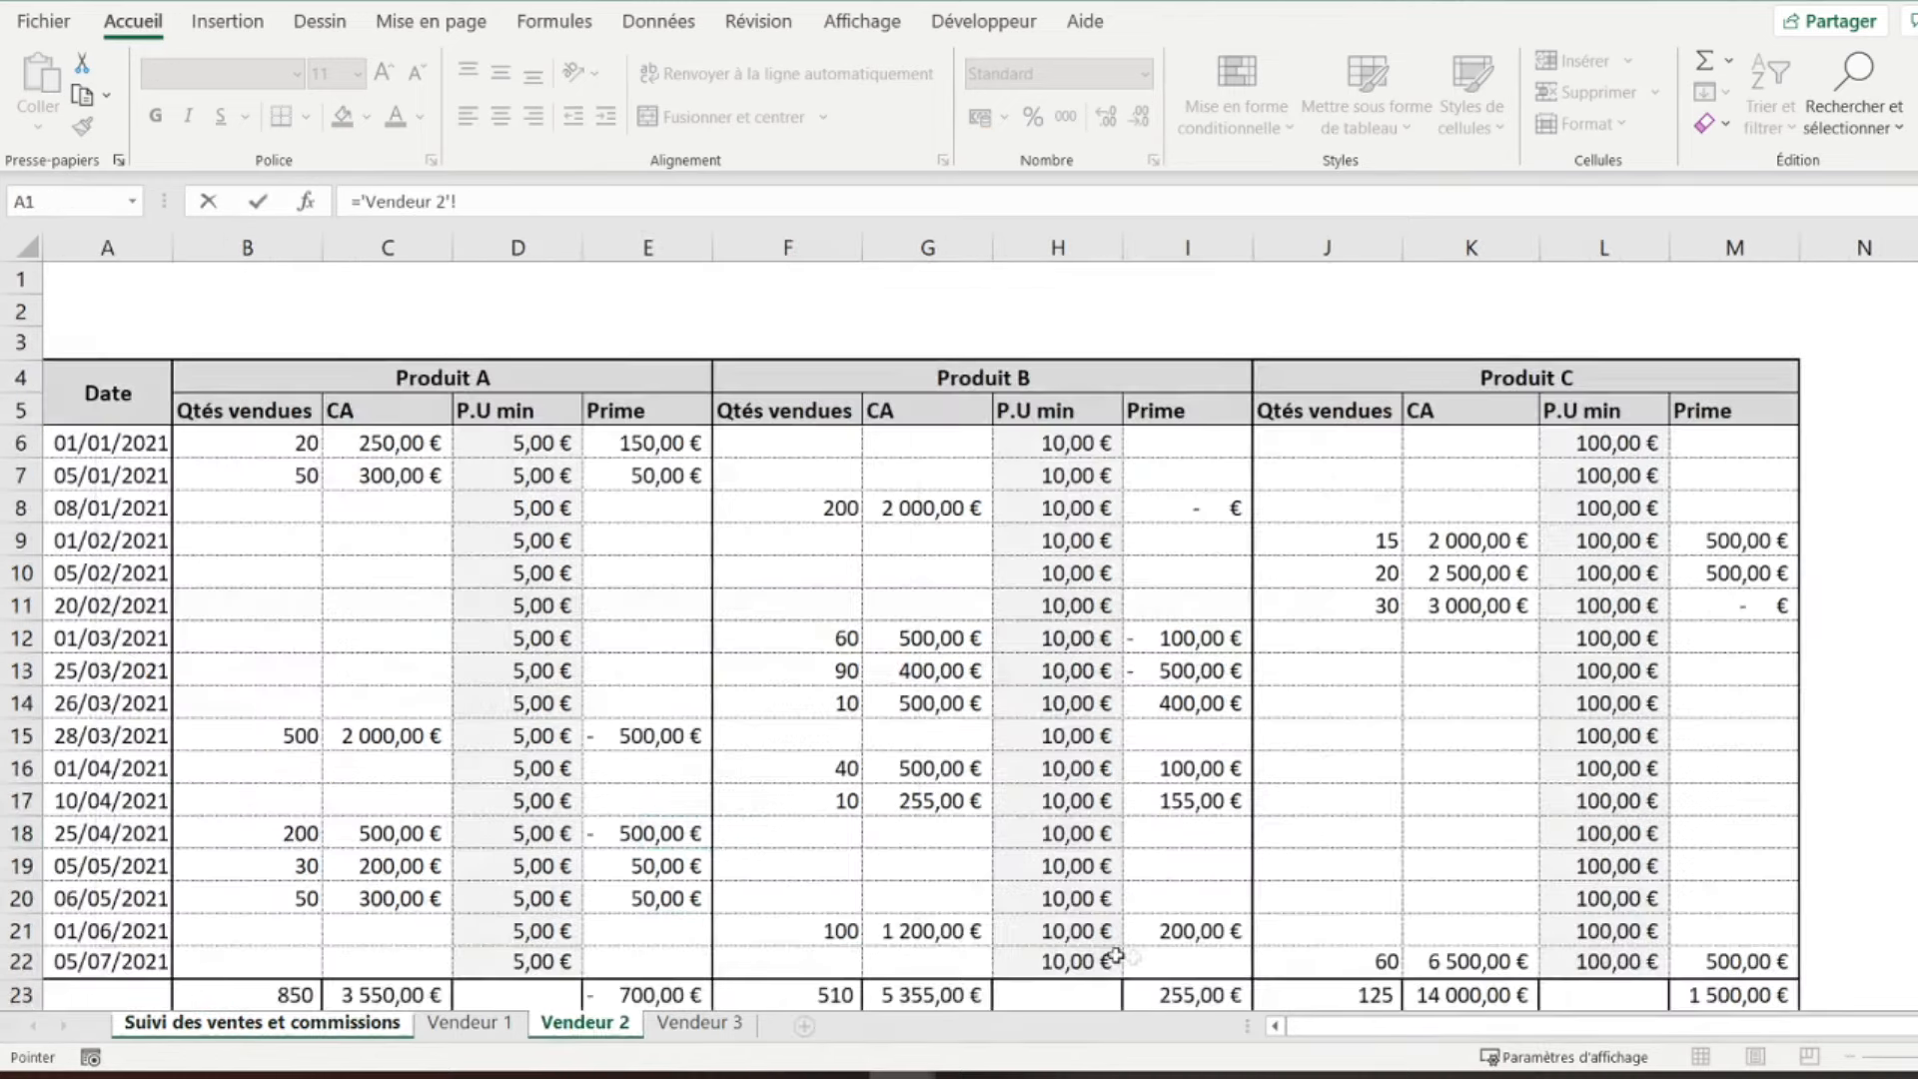
click(1416, 987)
key(Return)
- Link I22 in the Vendeur 3 block to the Produit A revenue total in C23 of the Vendeur 3 sheet
key(Up)
key(Up)
key(Up)
key(Right)
key(Right)
key(Right)
text(=)
click(460, 1025)
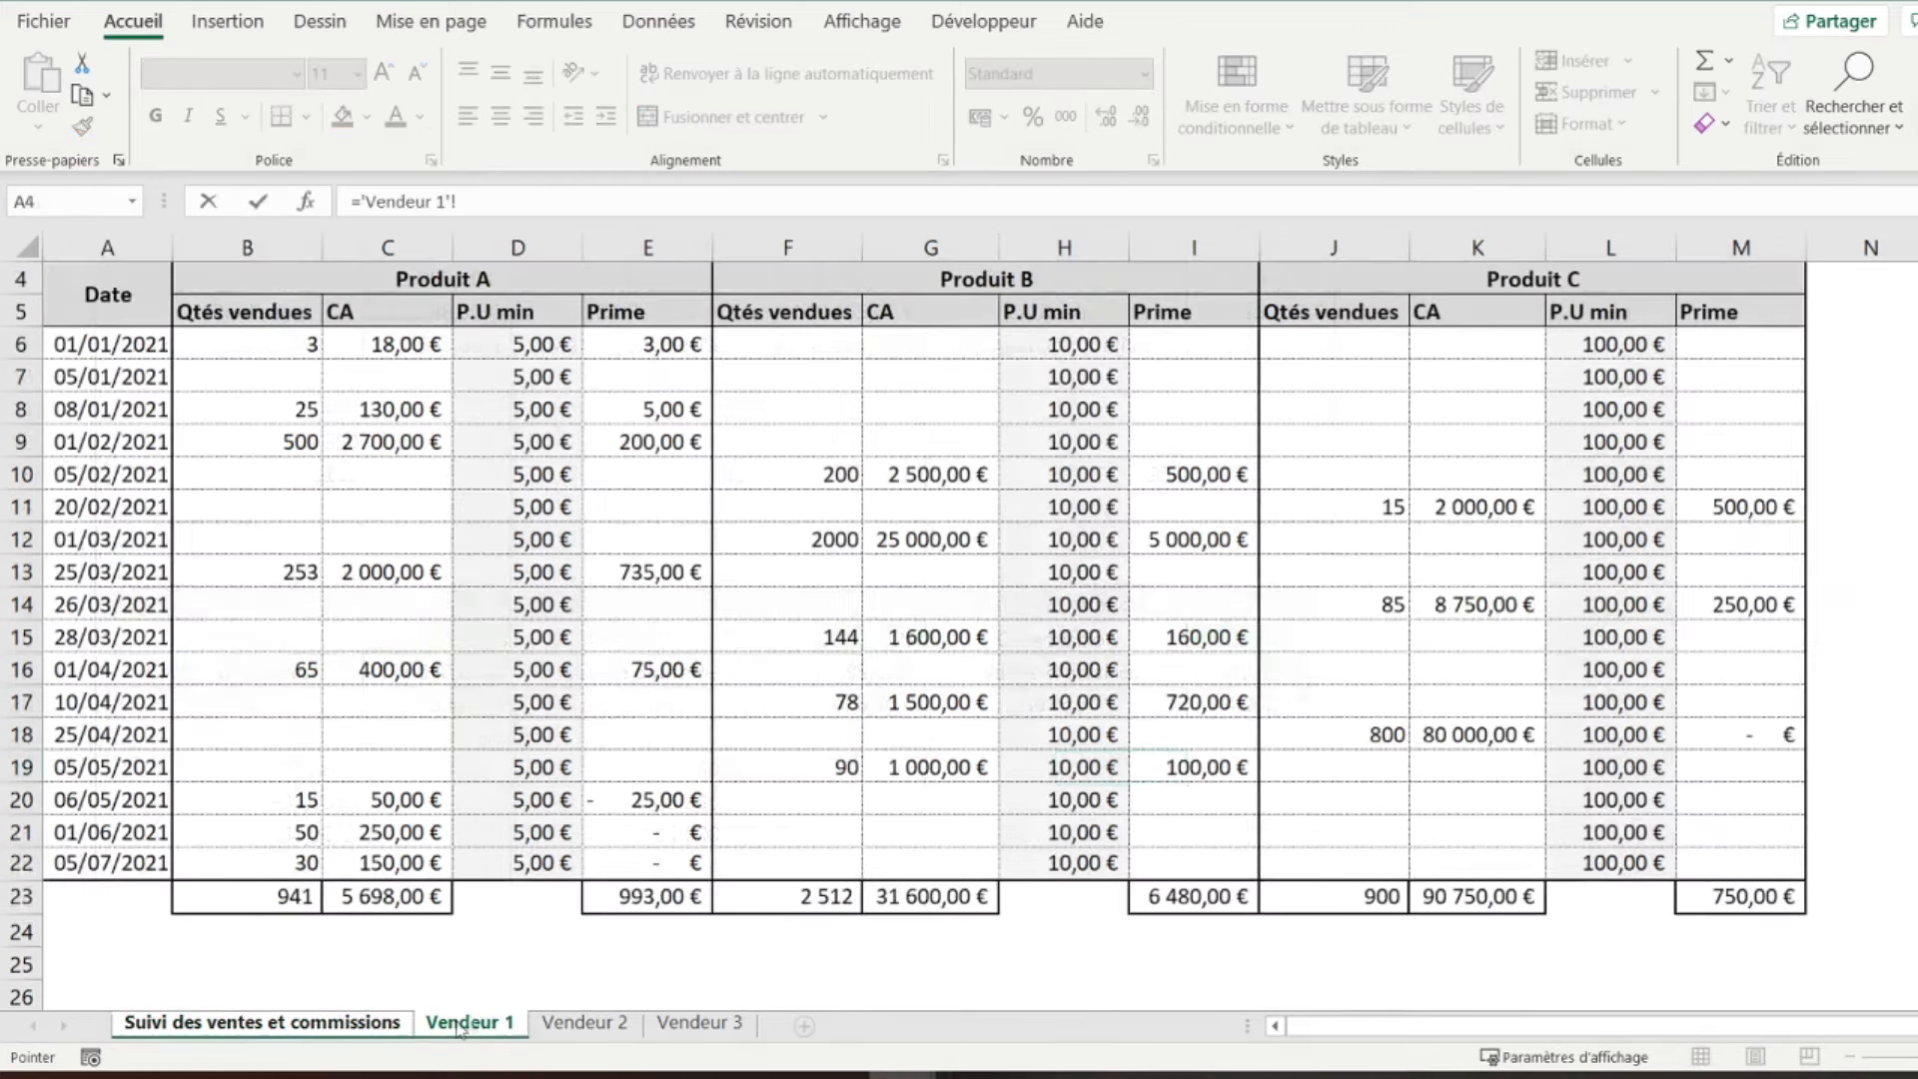
click(667, 1025)
click(369, 936)
key(Return)
- Link I23 and I24 to Vendeur 3's Produit B and Produit C revenue totals, ='Vendeur 3'!G23 and ='Vendeur 3'!K23
text(=)
click(685, 1024)
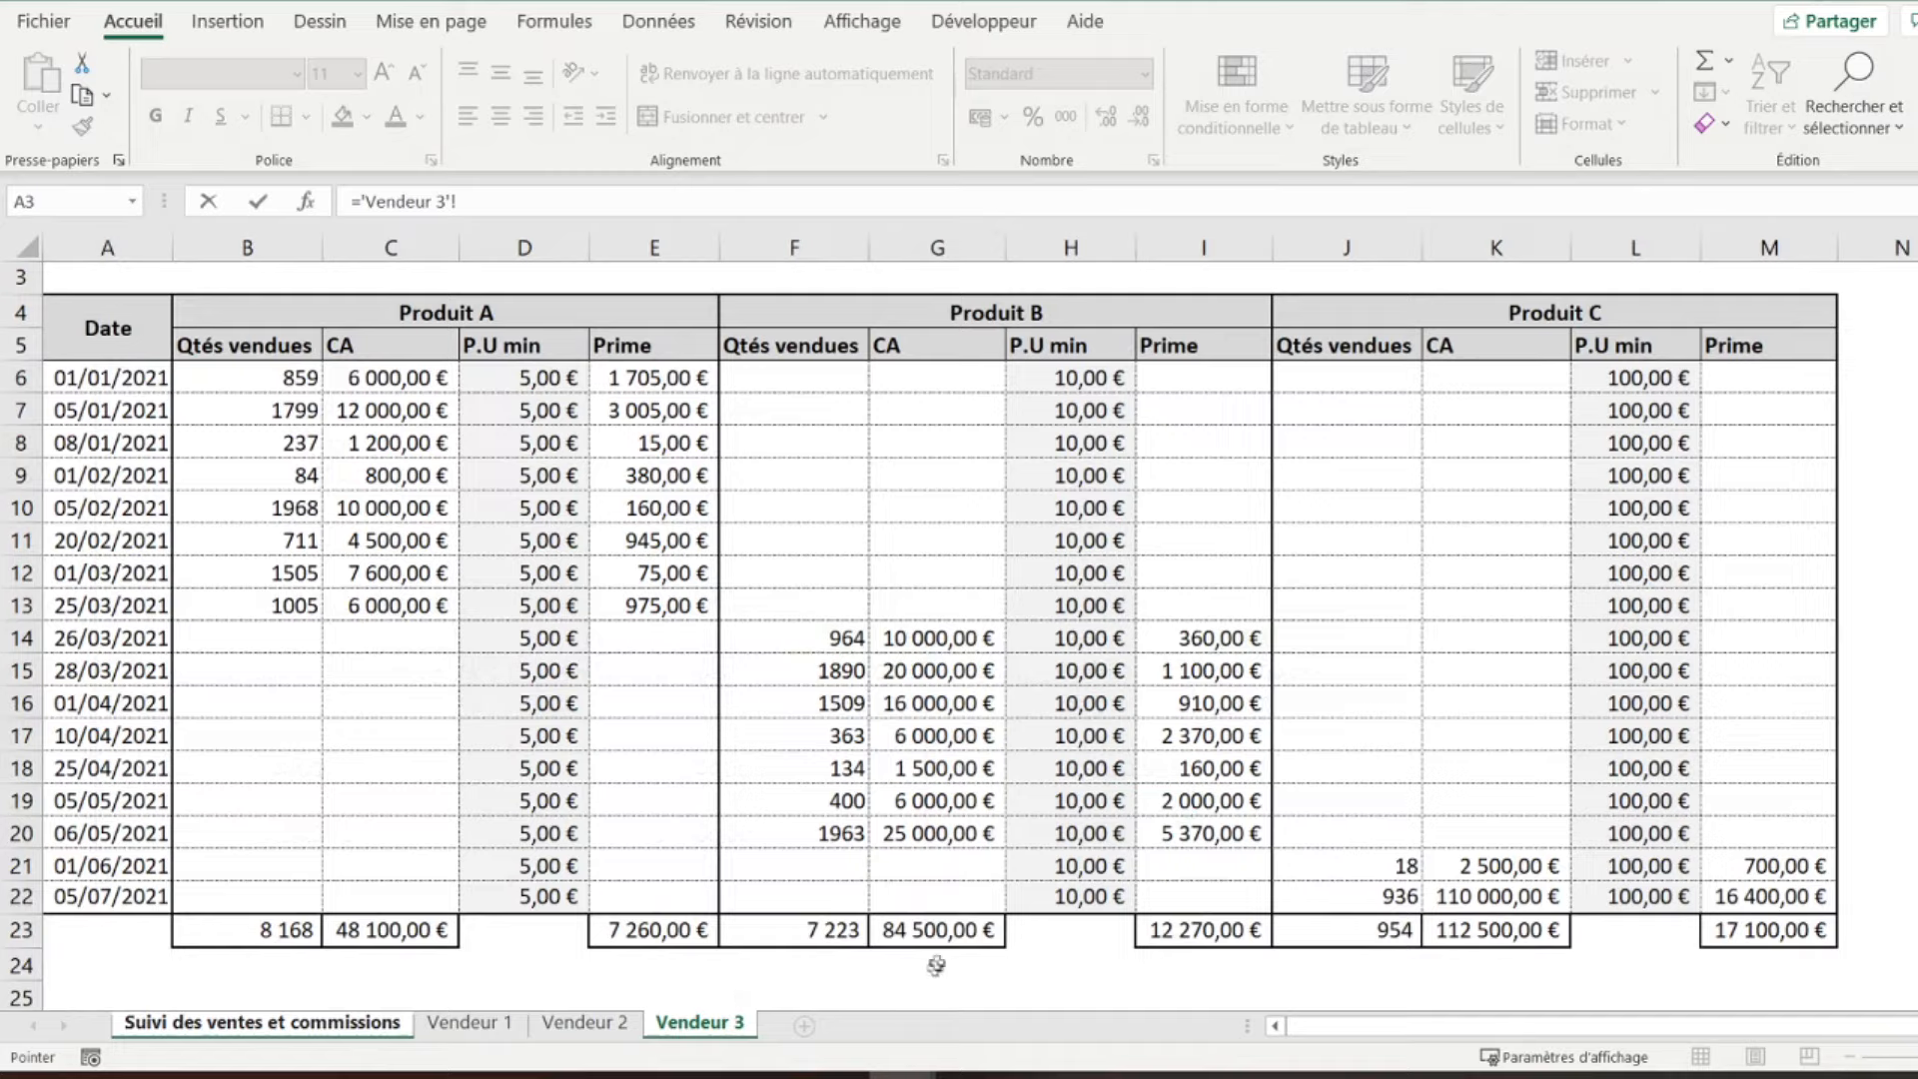
click(942, 932)
key(Return)
text(=)
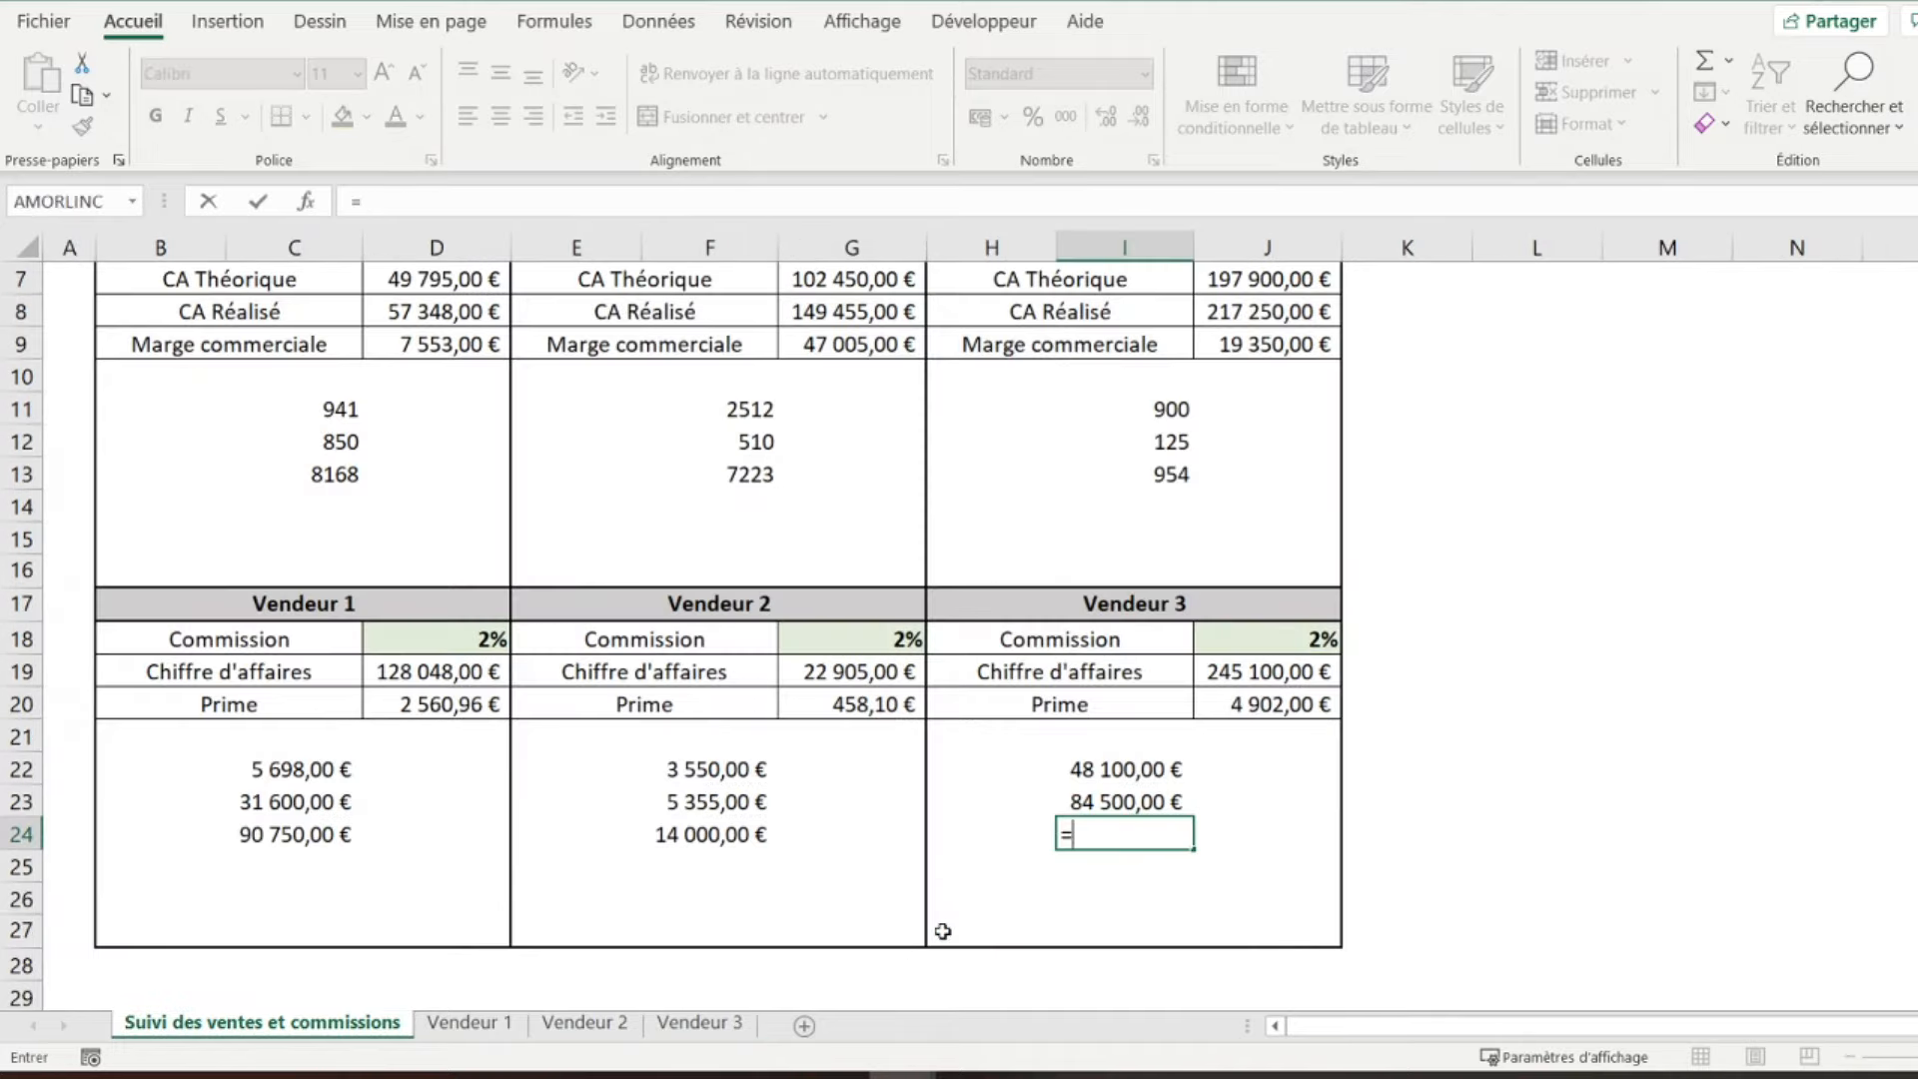
click(699, 1022)
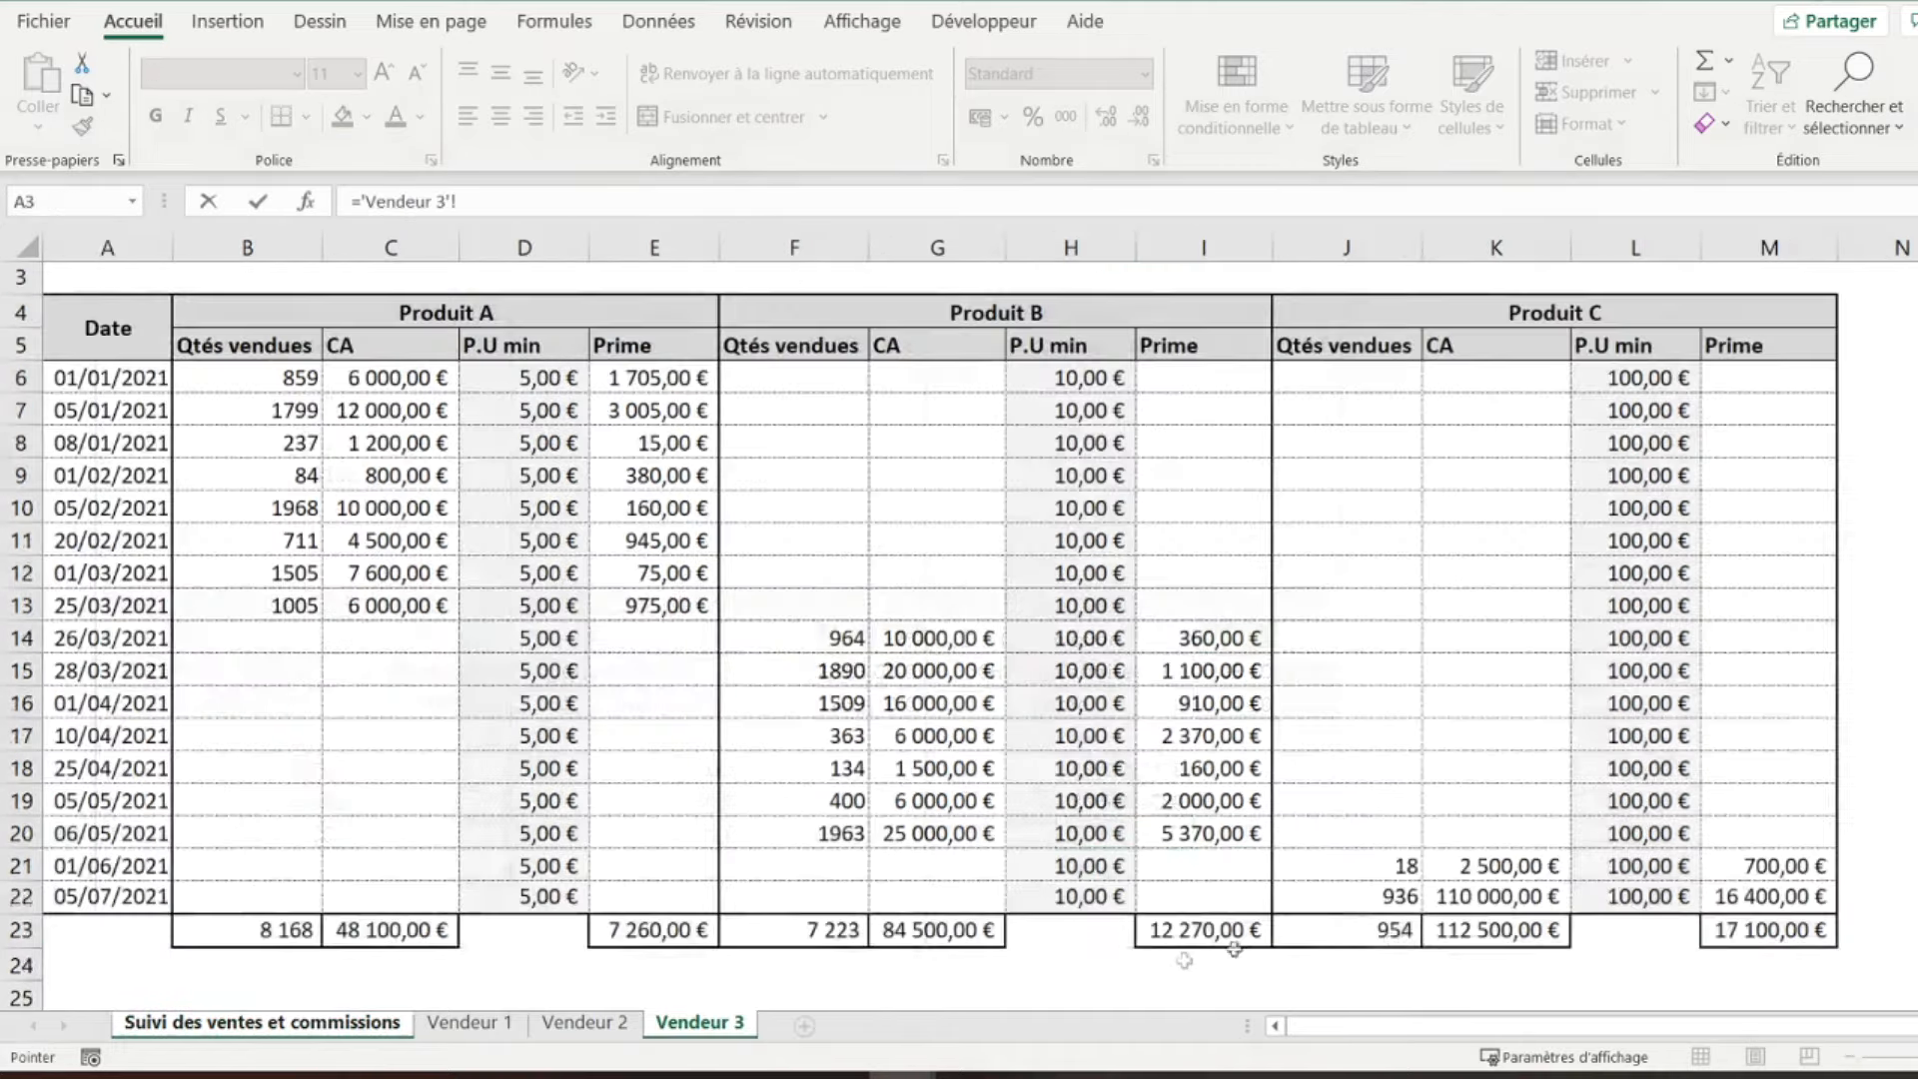
click(1457, 930)
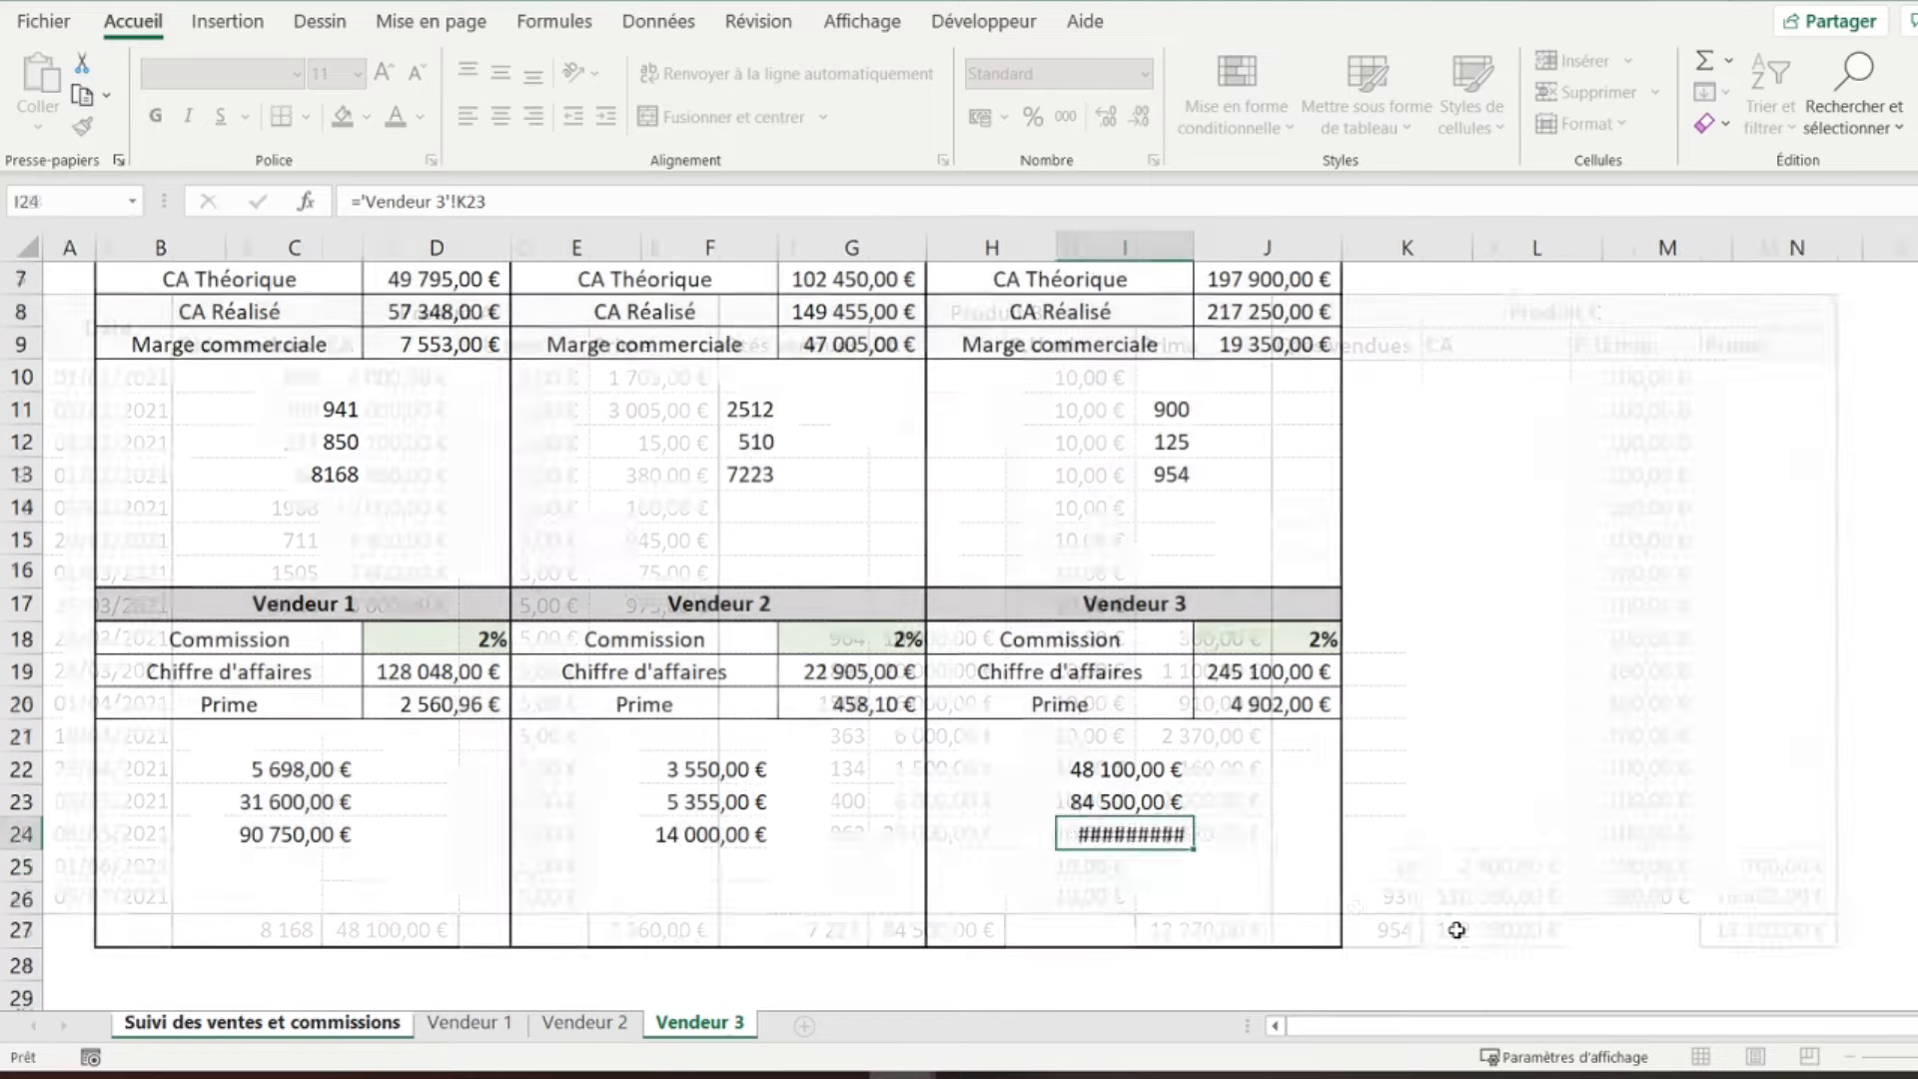
key(Return)
- From the empty cell A1, insert a 2D clustered column chart on the summary sheet
click(257, 866)
scroll(124, 492, up, 2)
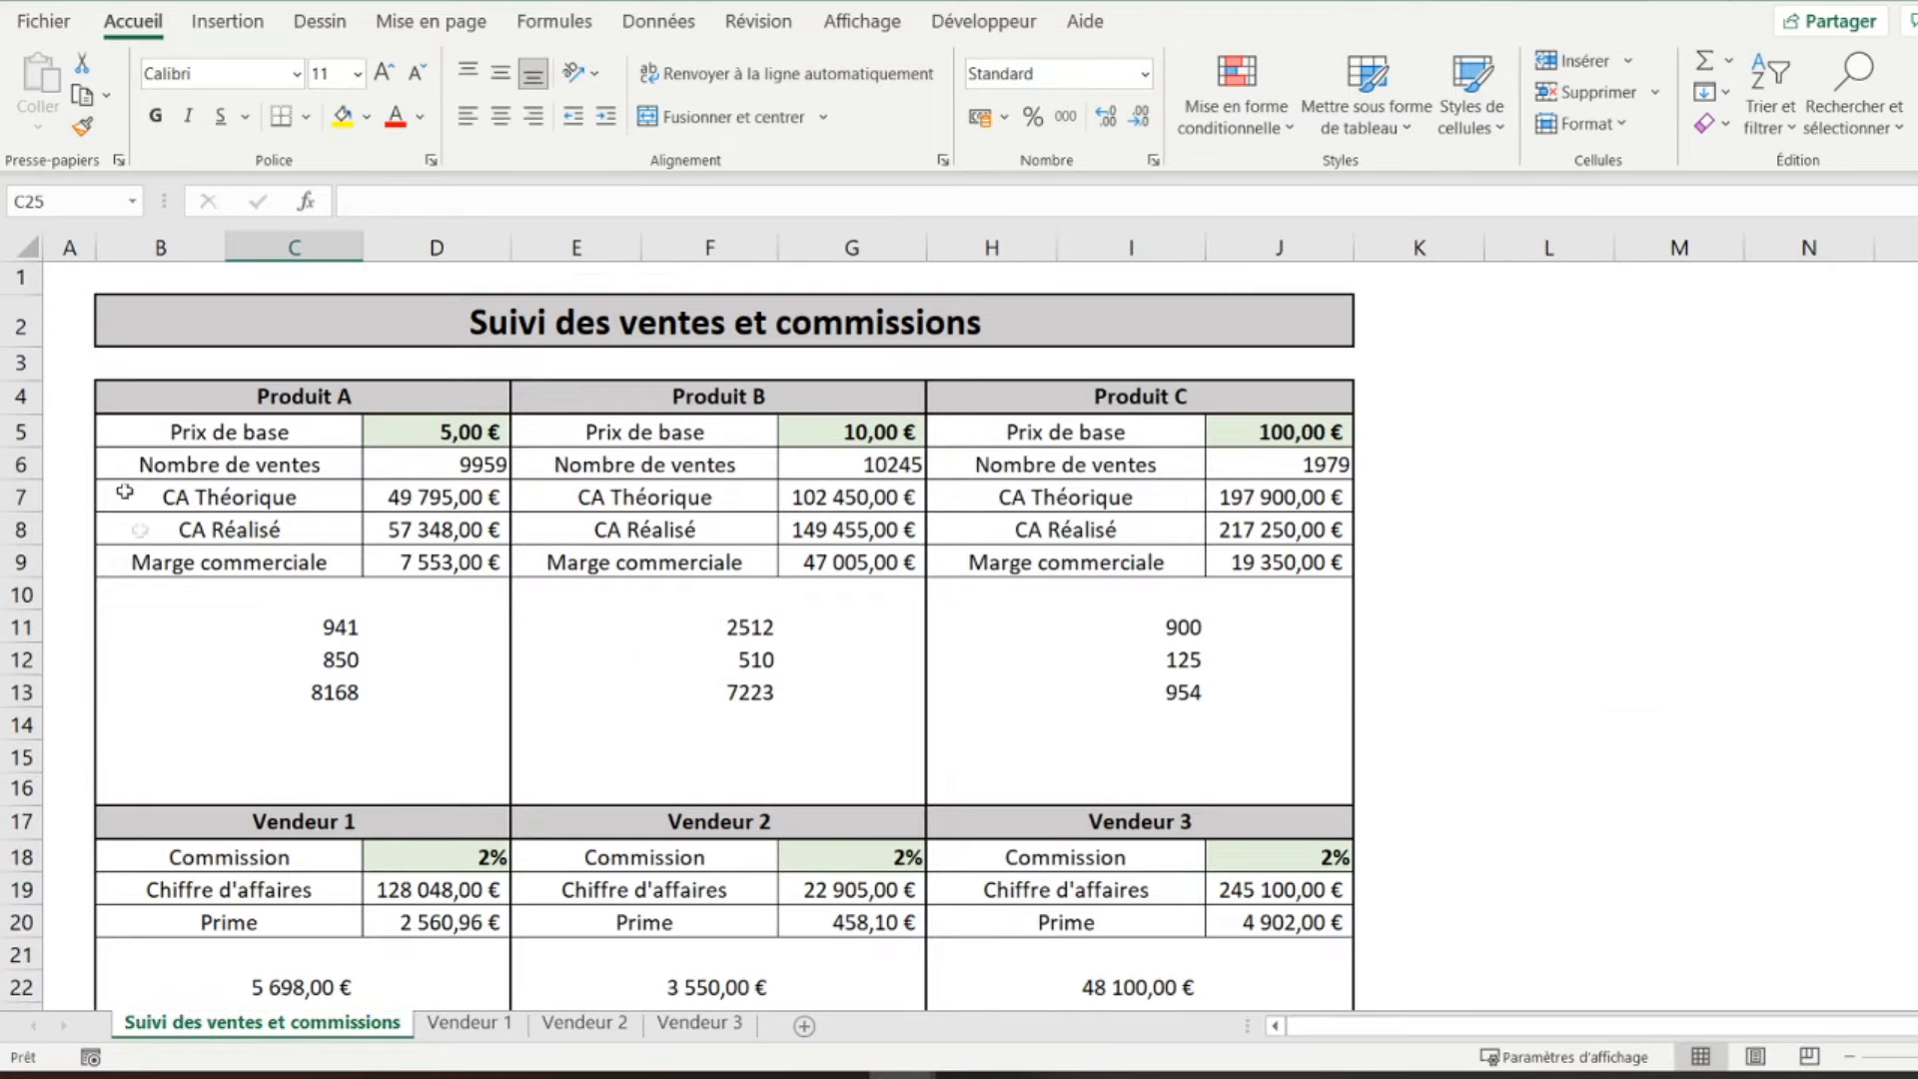
click(69, 278)
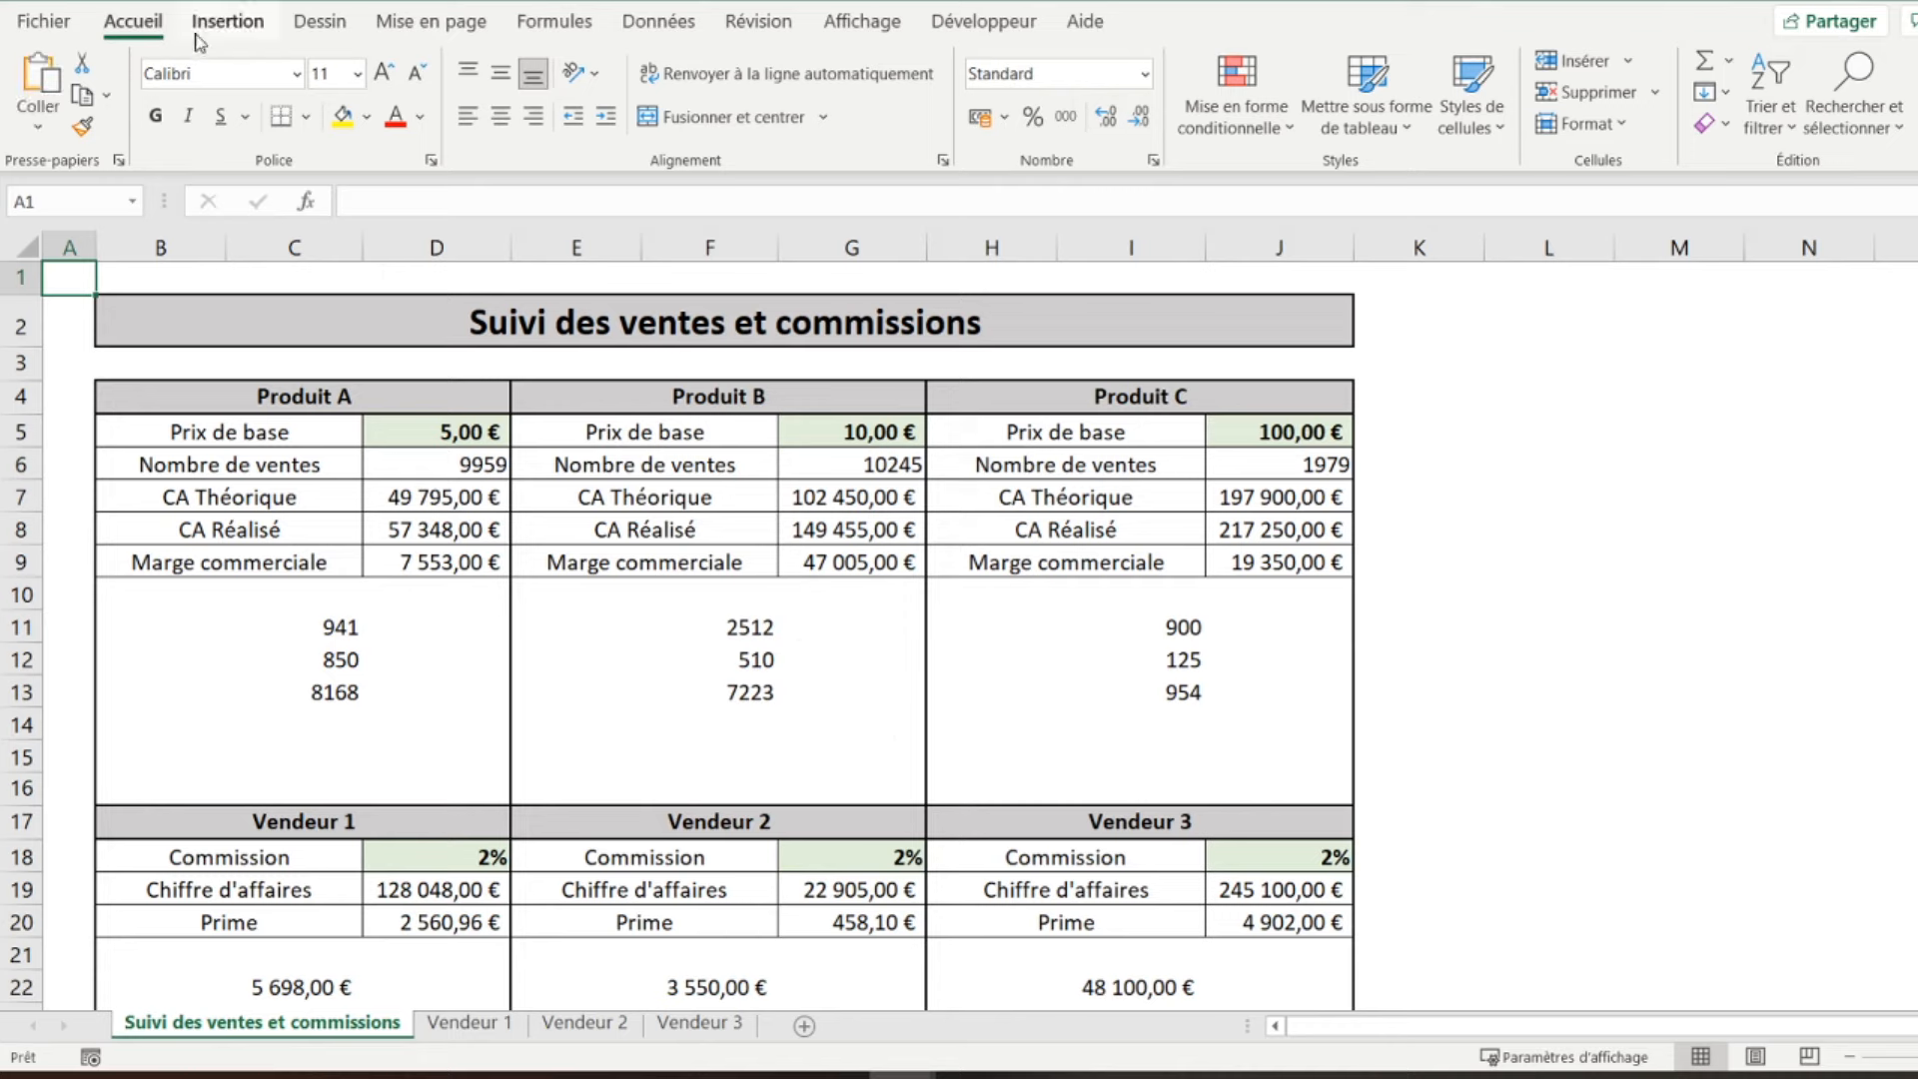
click(249, 30)
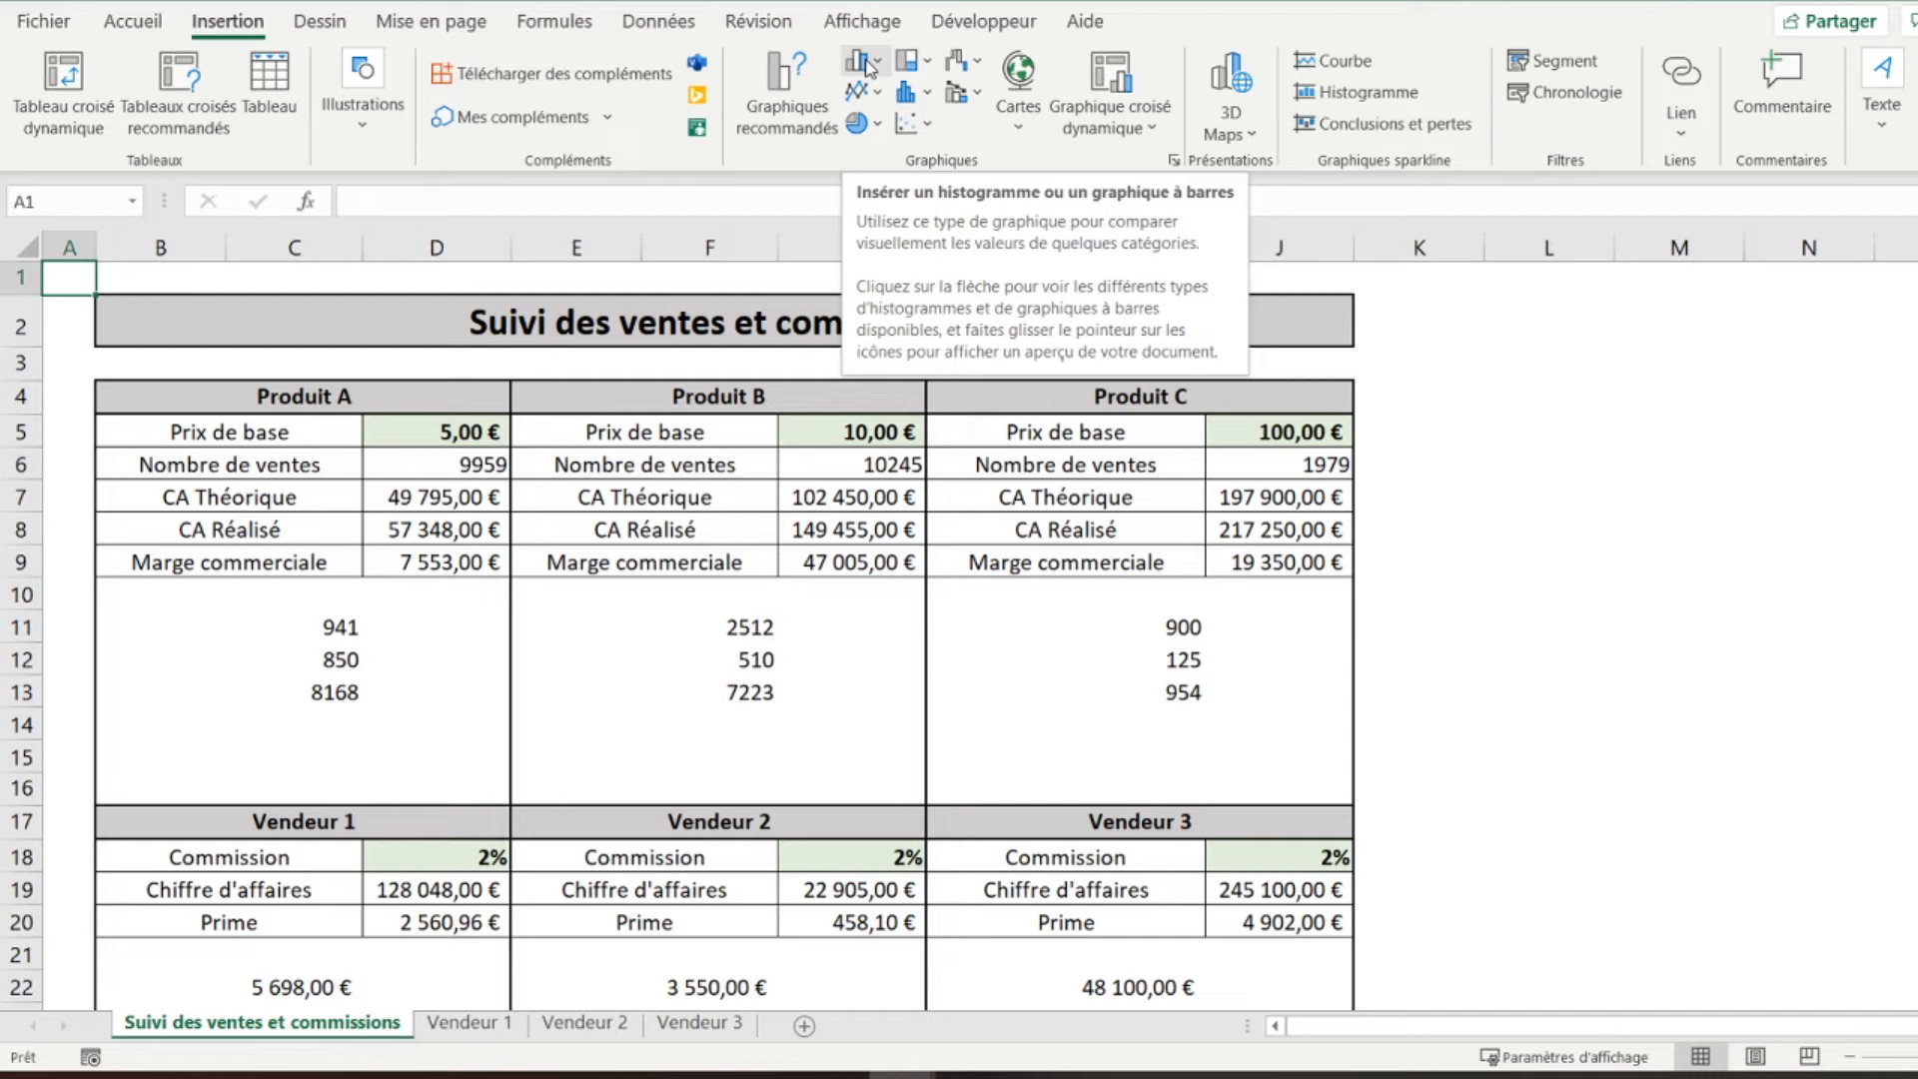
click(870, 64)
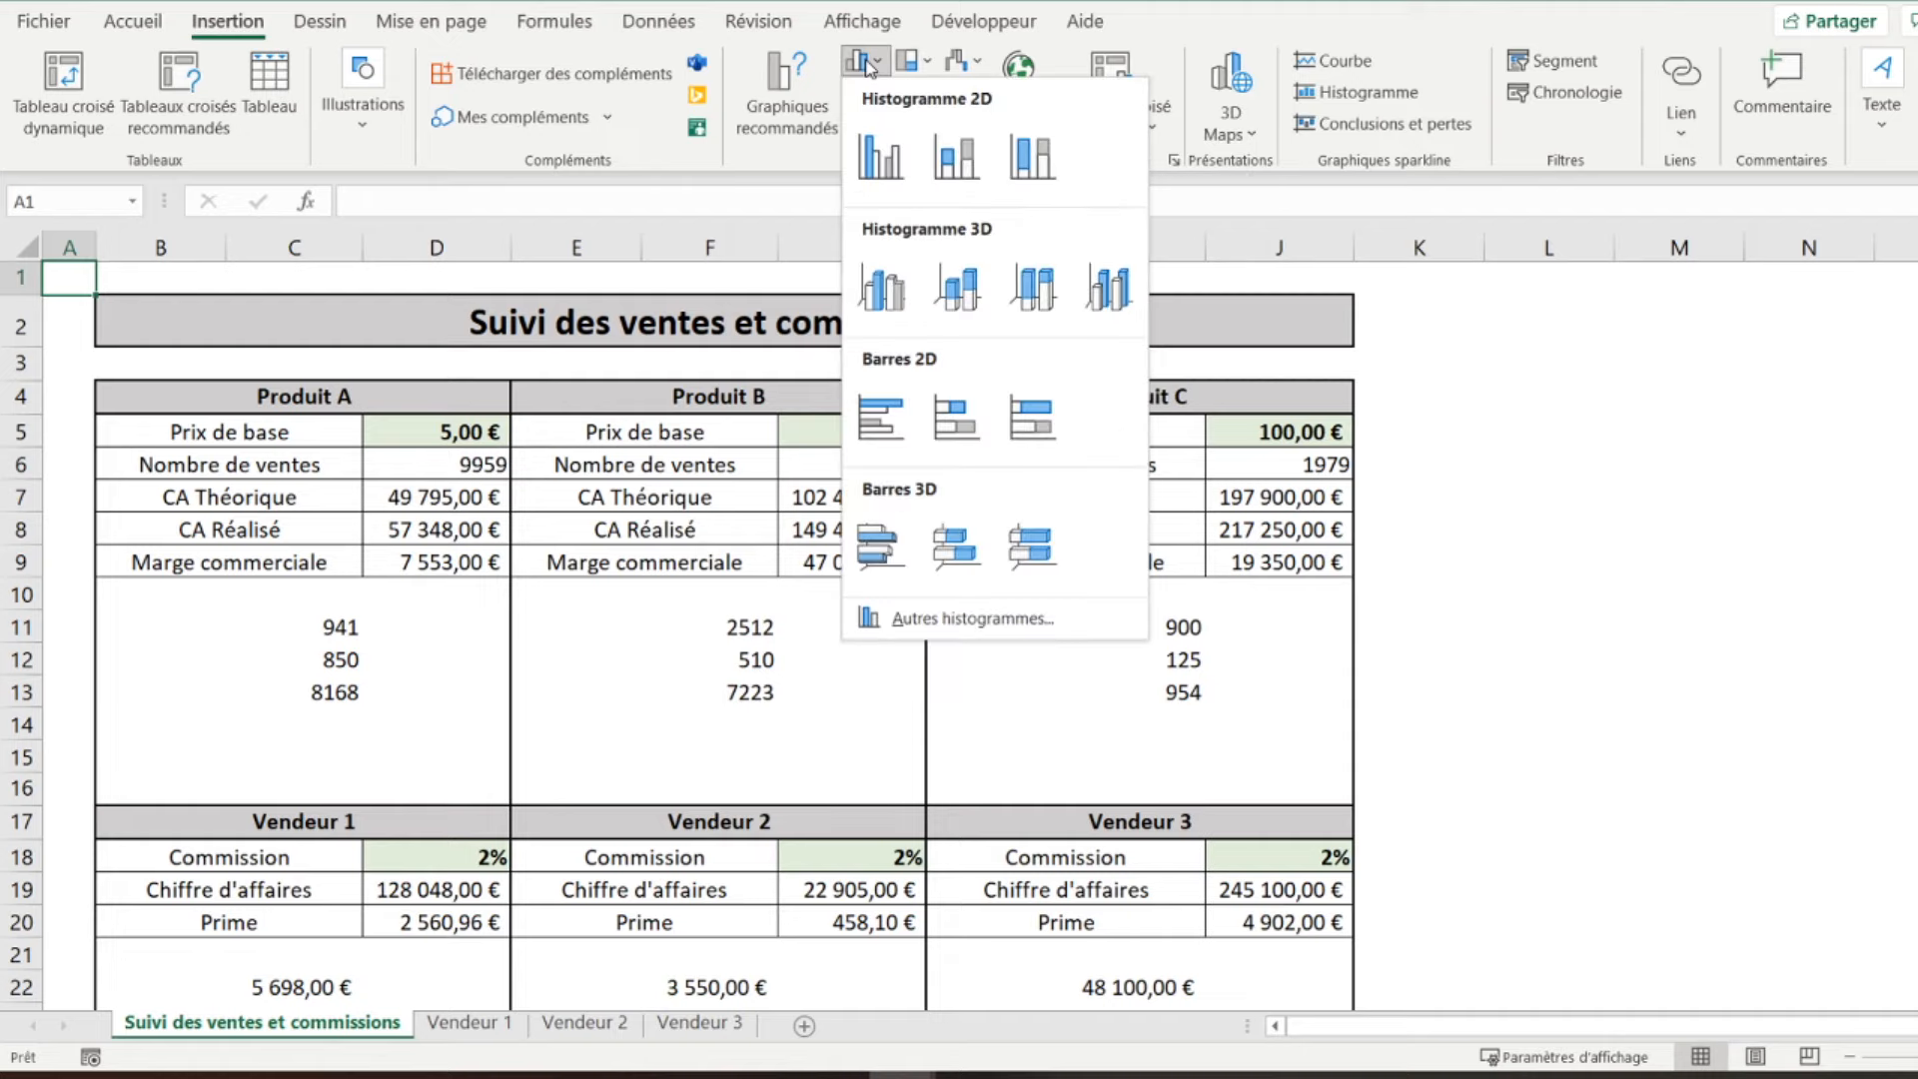
click(881, 167)
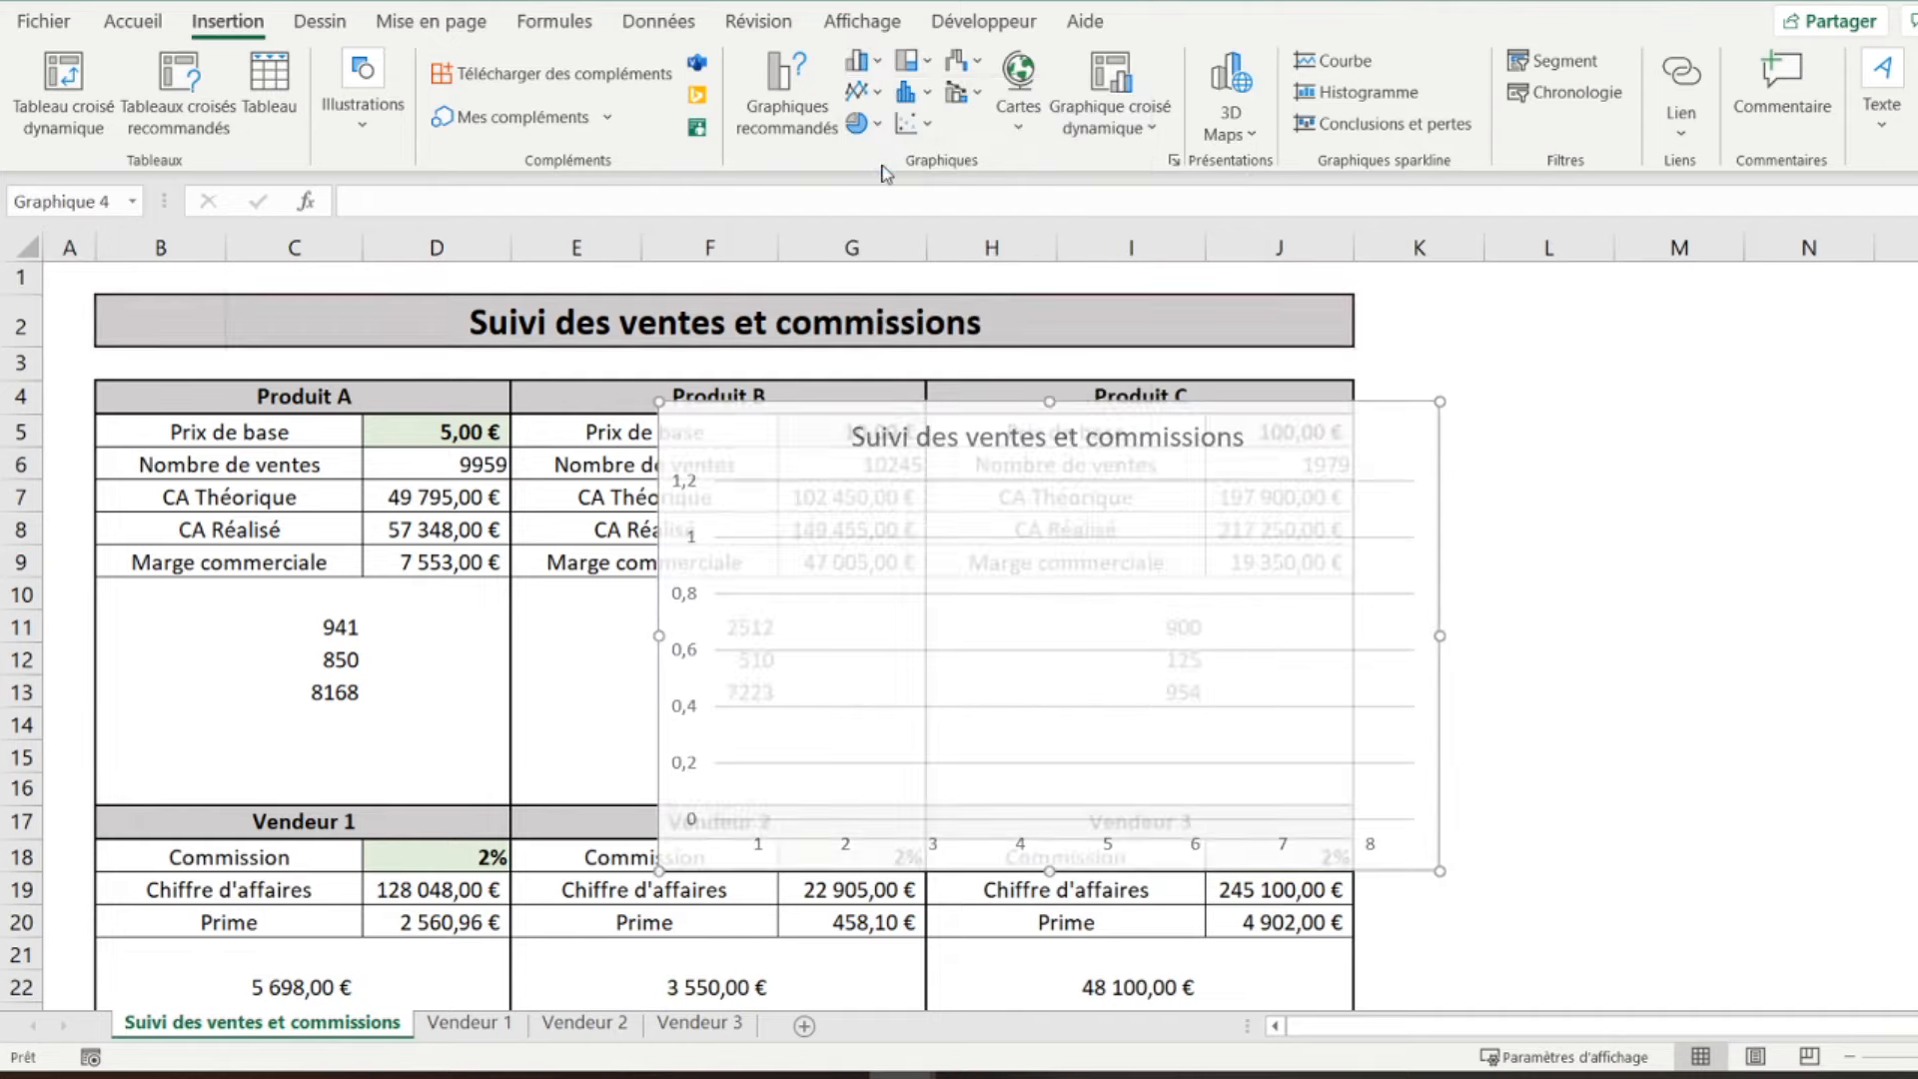
- Move the empty chart aside and add a data series named from the Vendeur 1 header (B17:D17) with value C11
drag(813, 407, 1357, 396)
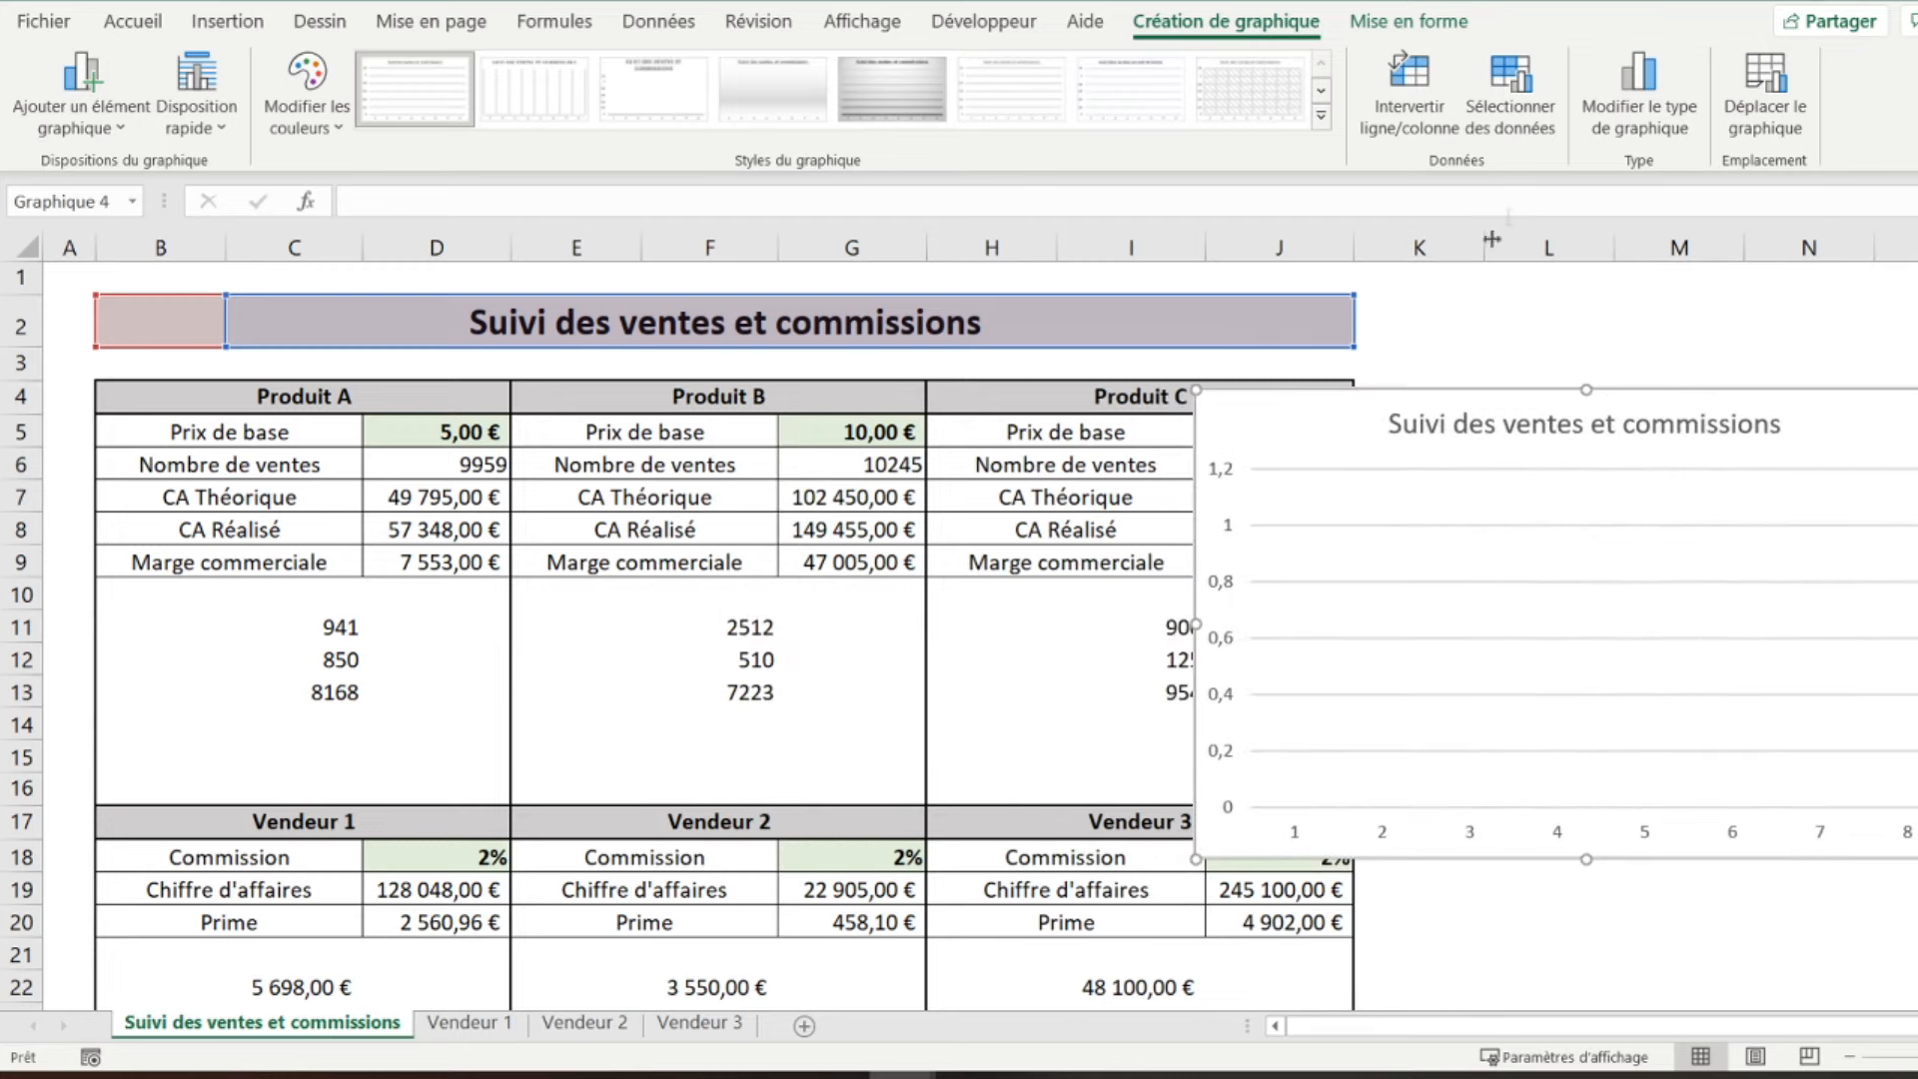
click(1506, 110)
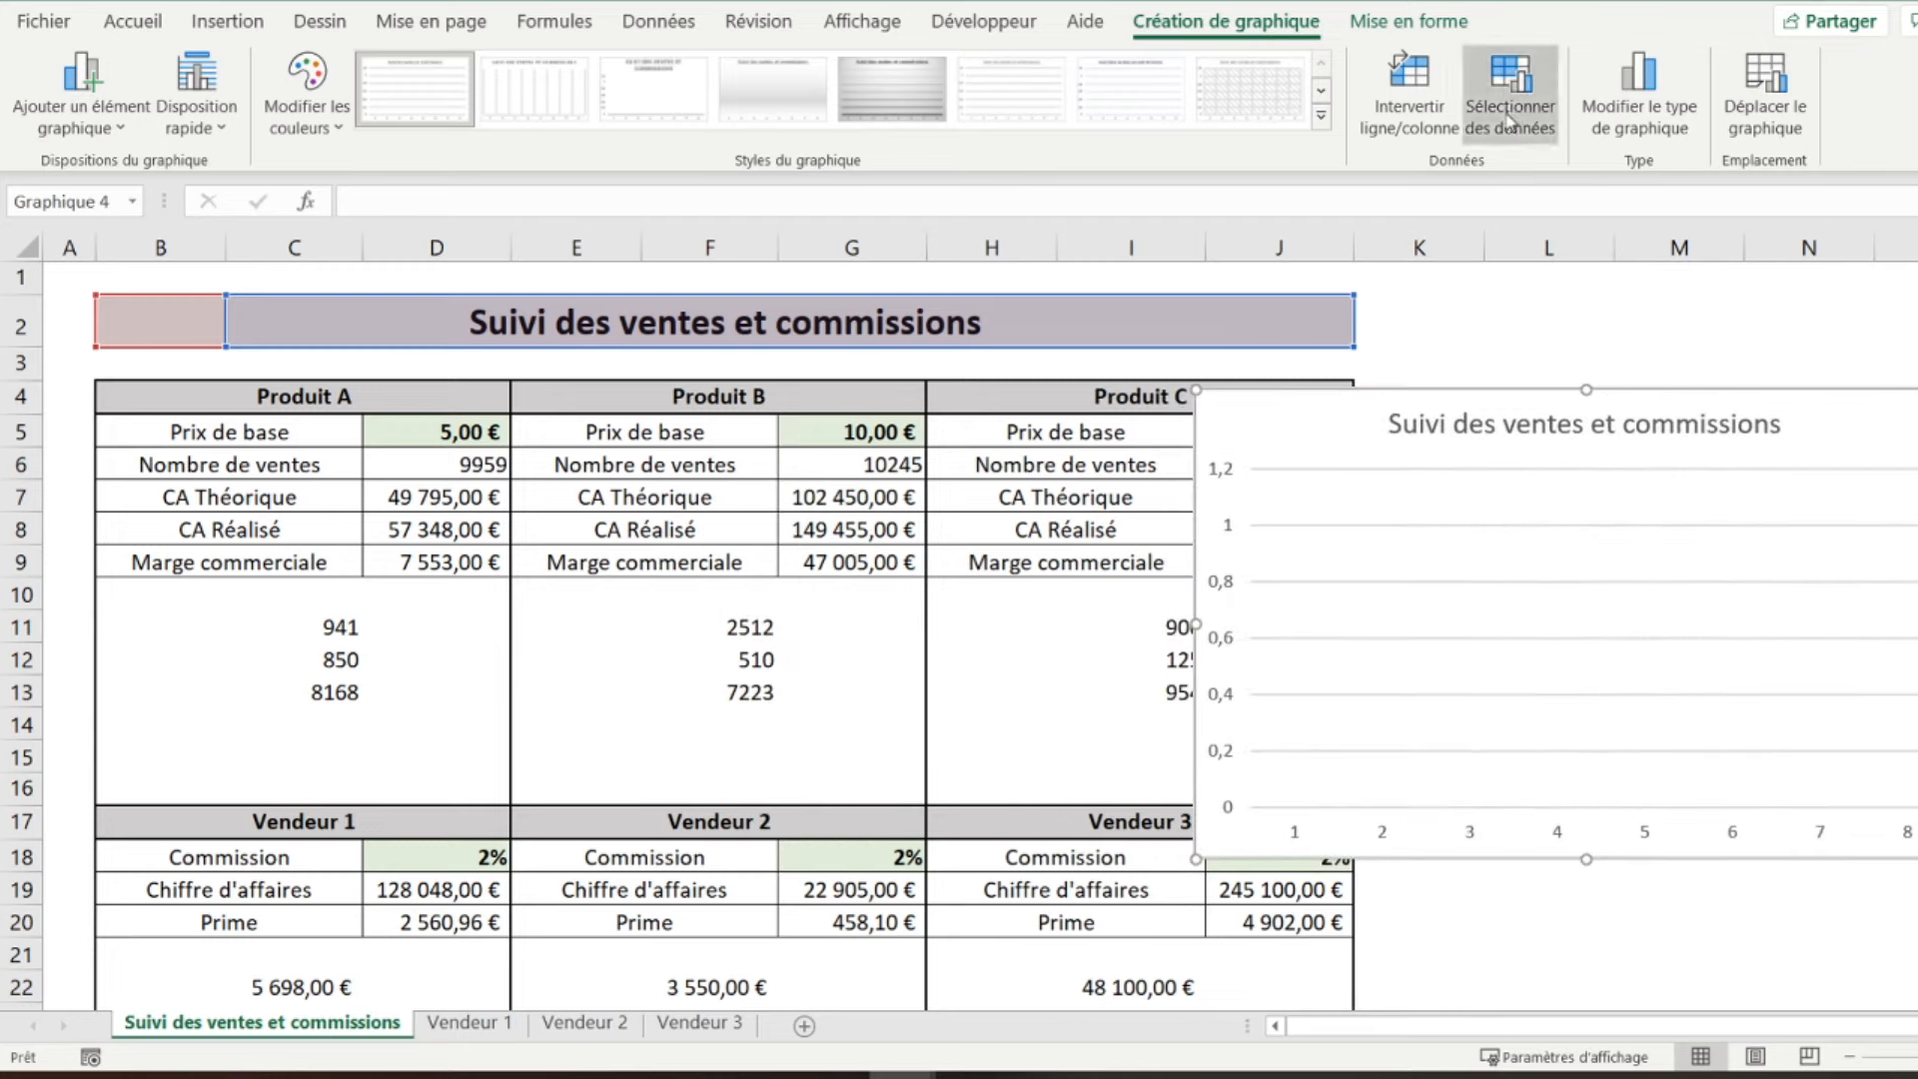
click(1495, 613)
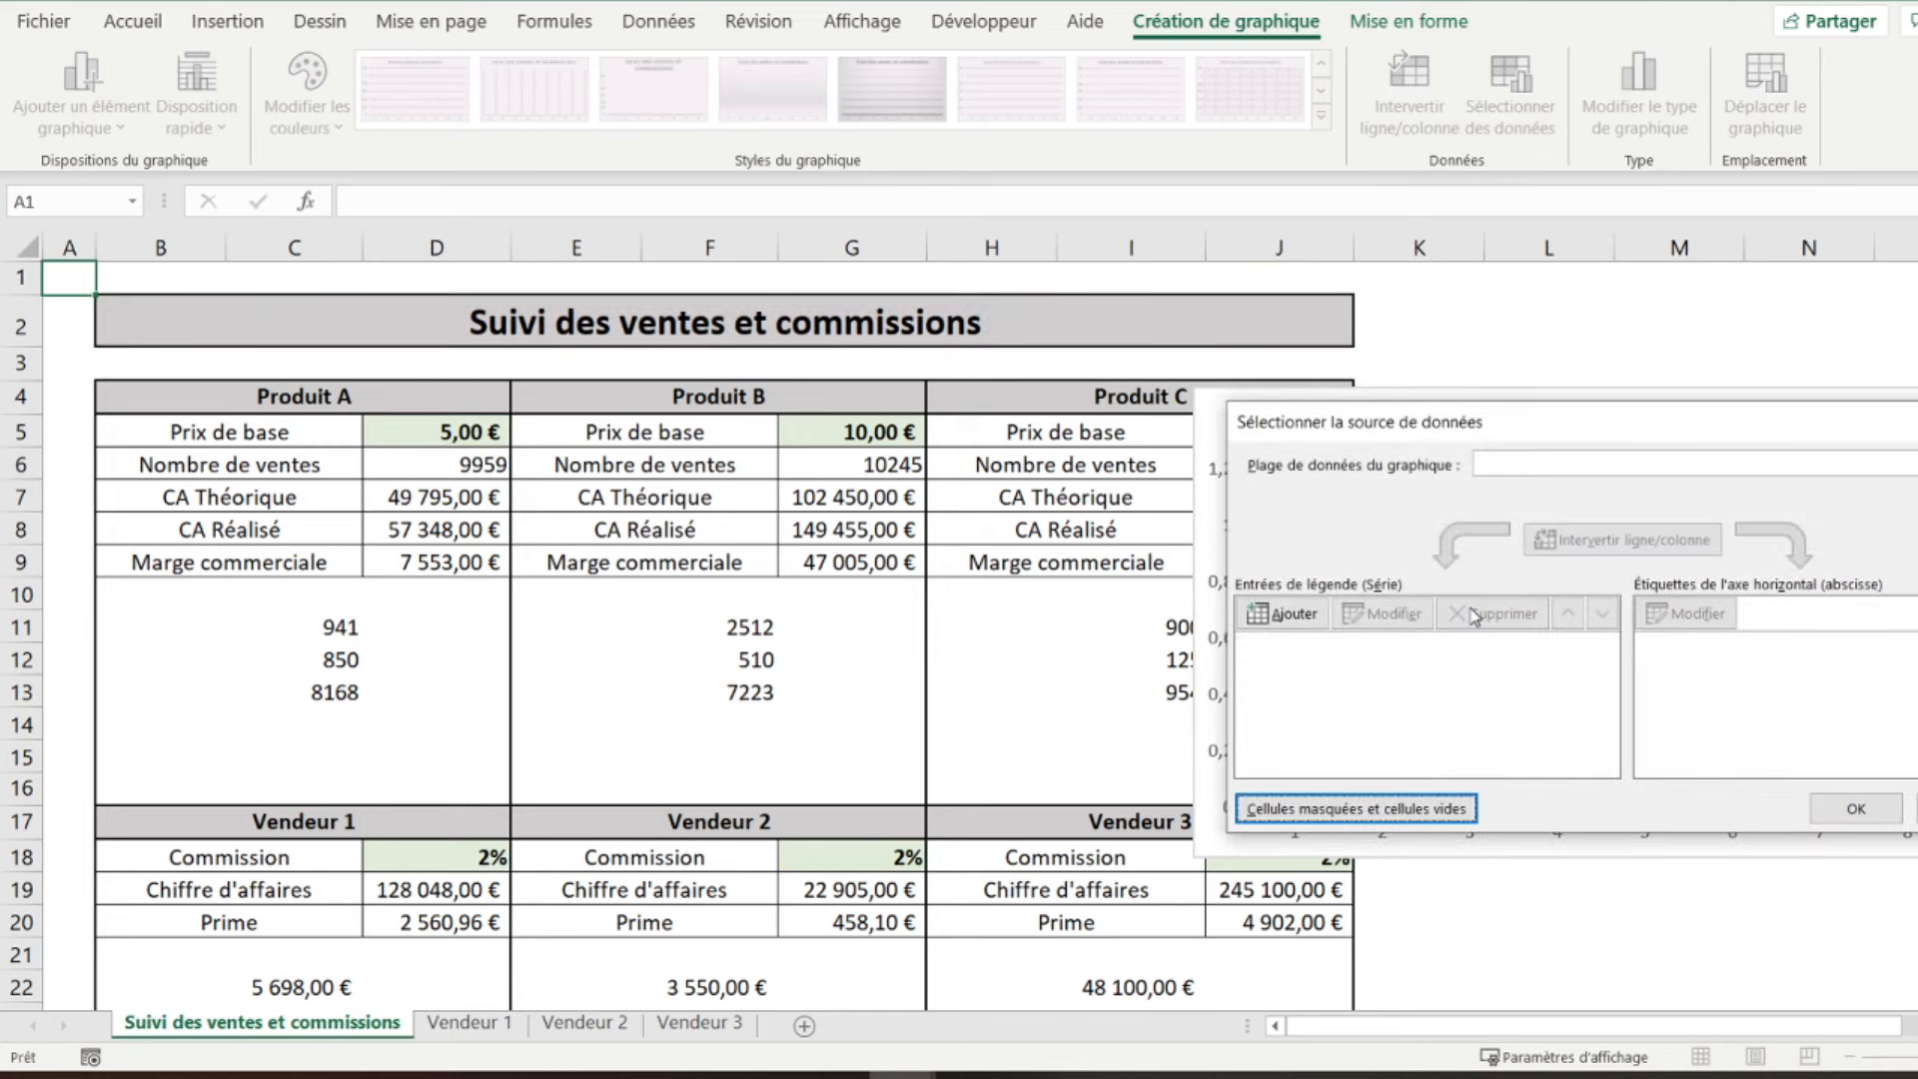
click(1279, 617)
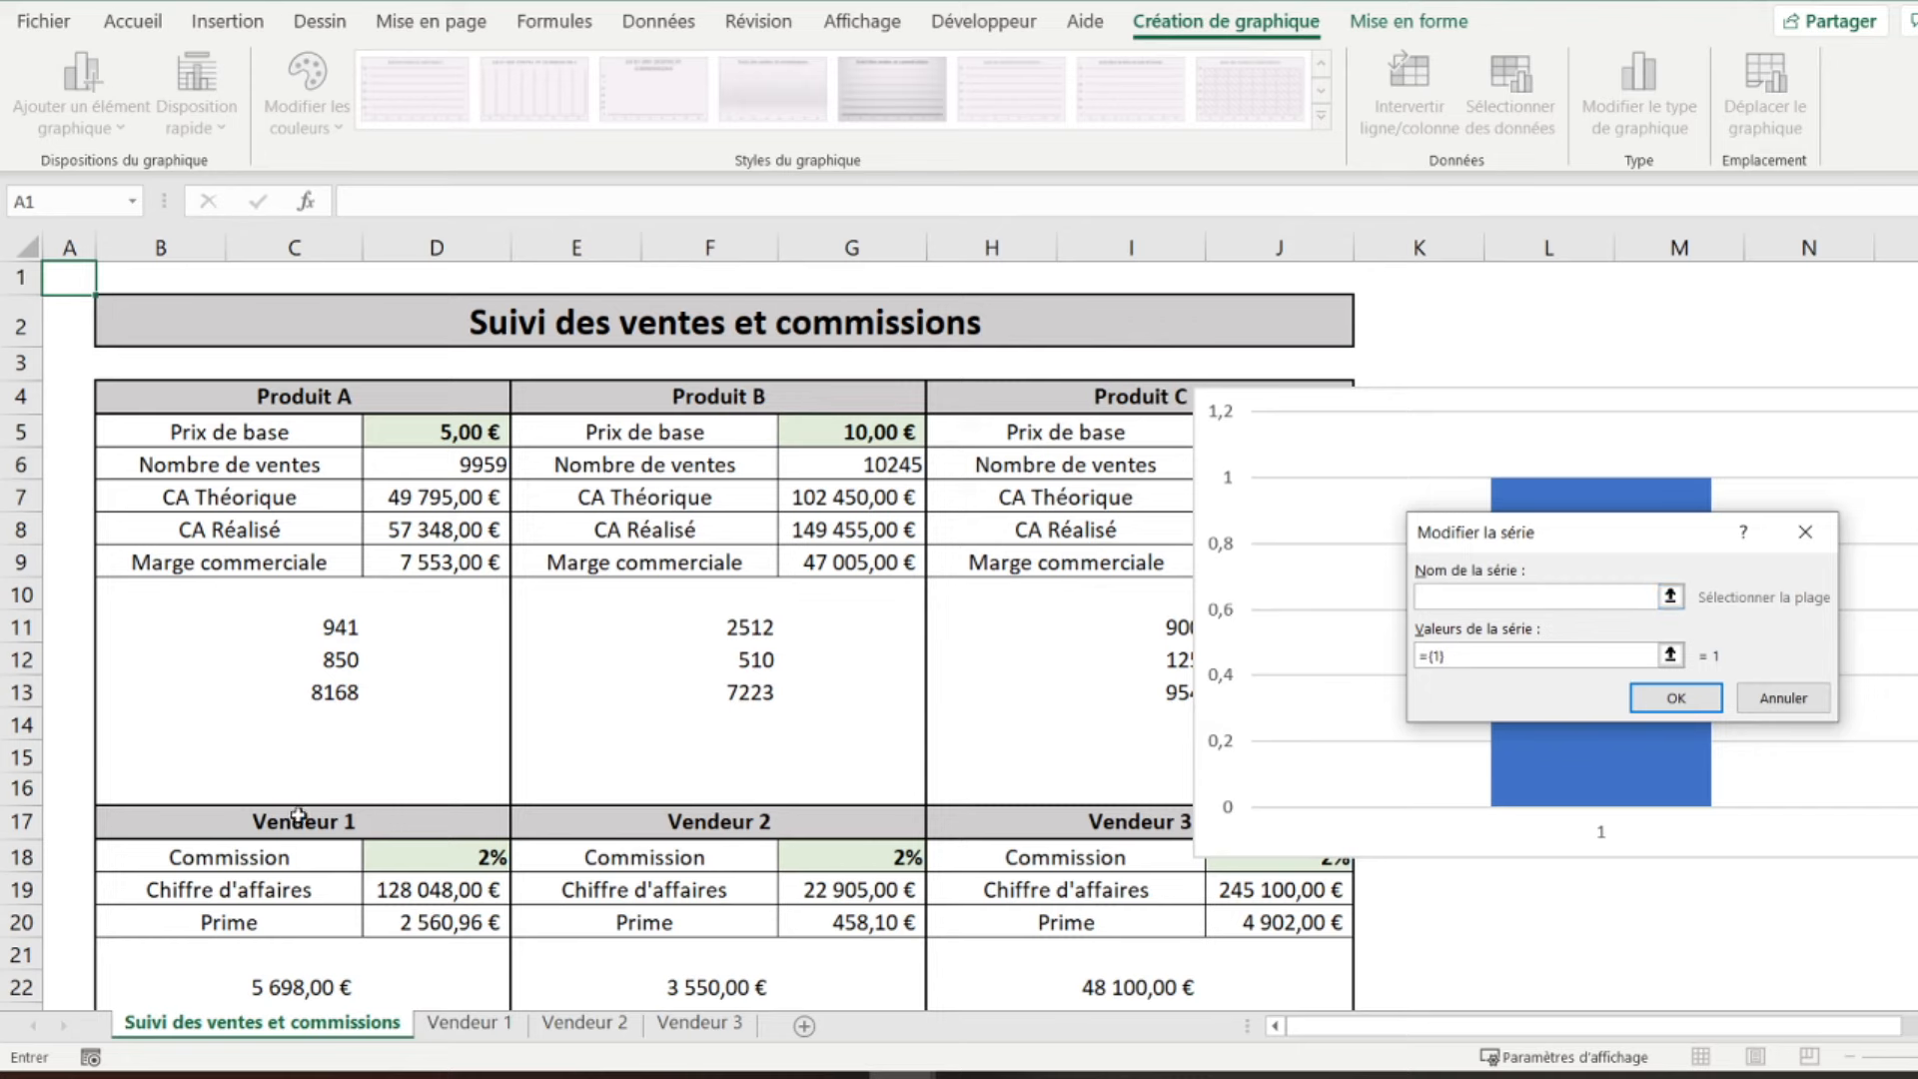
click(299, 814)
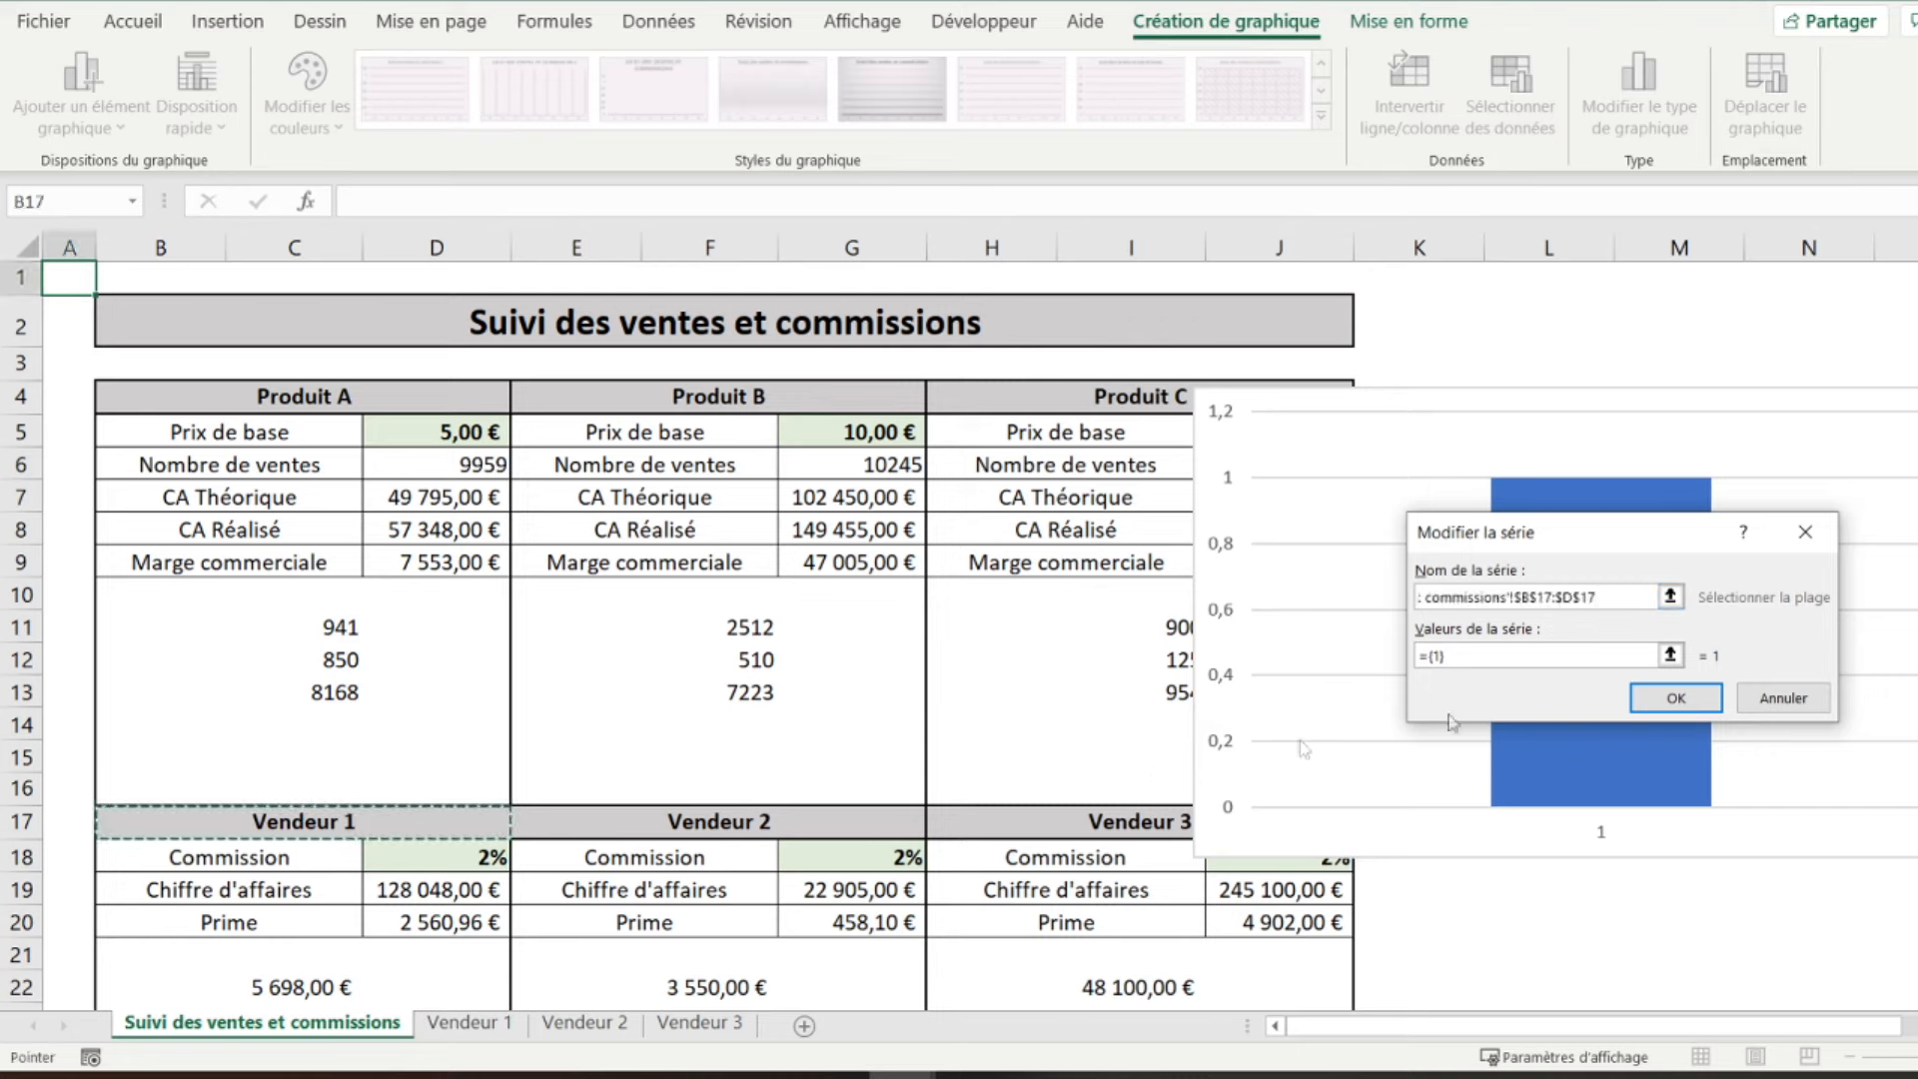
click(1469, 655)
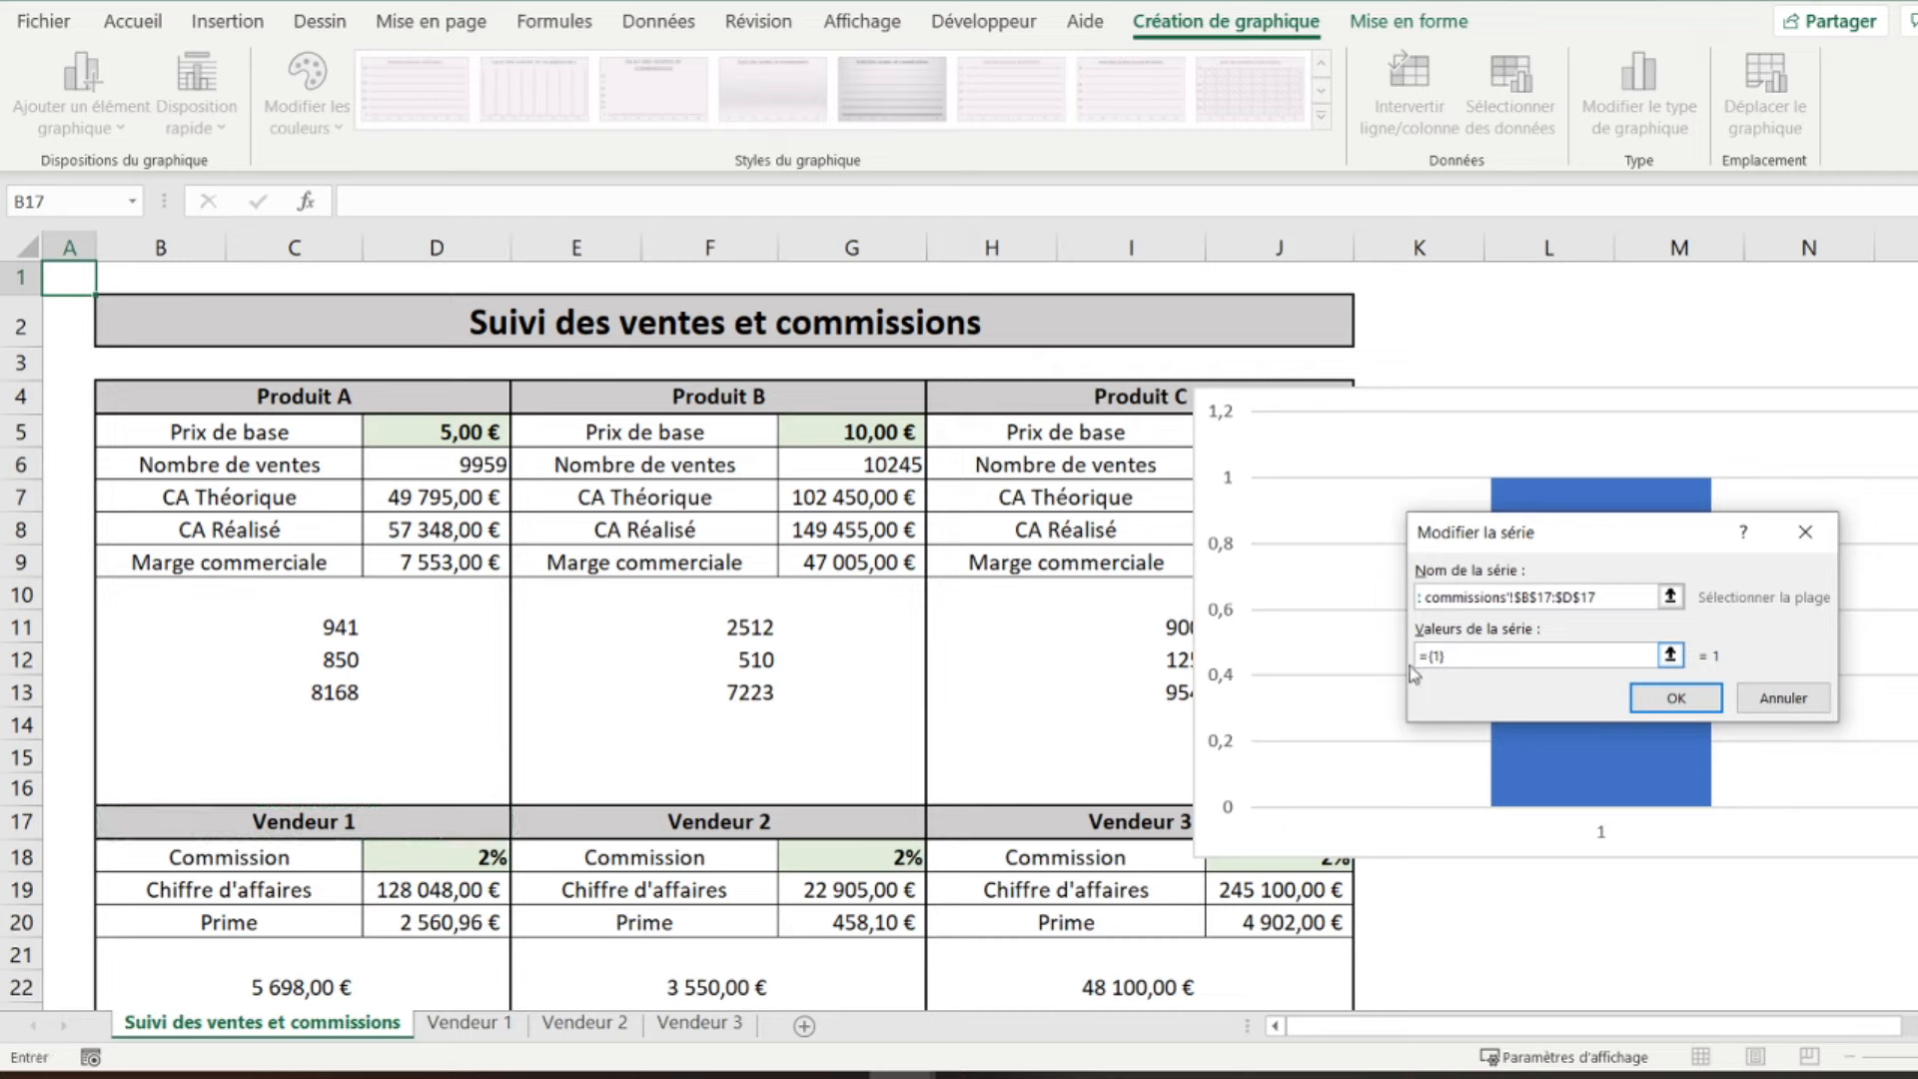
key(BackSpace)
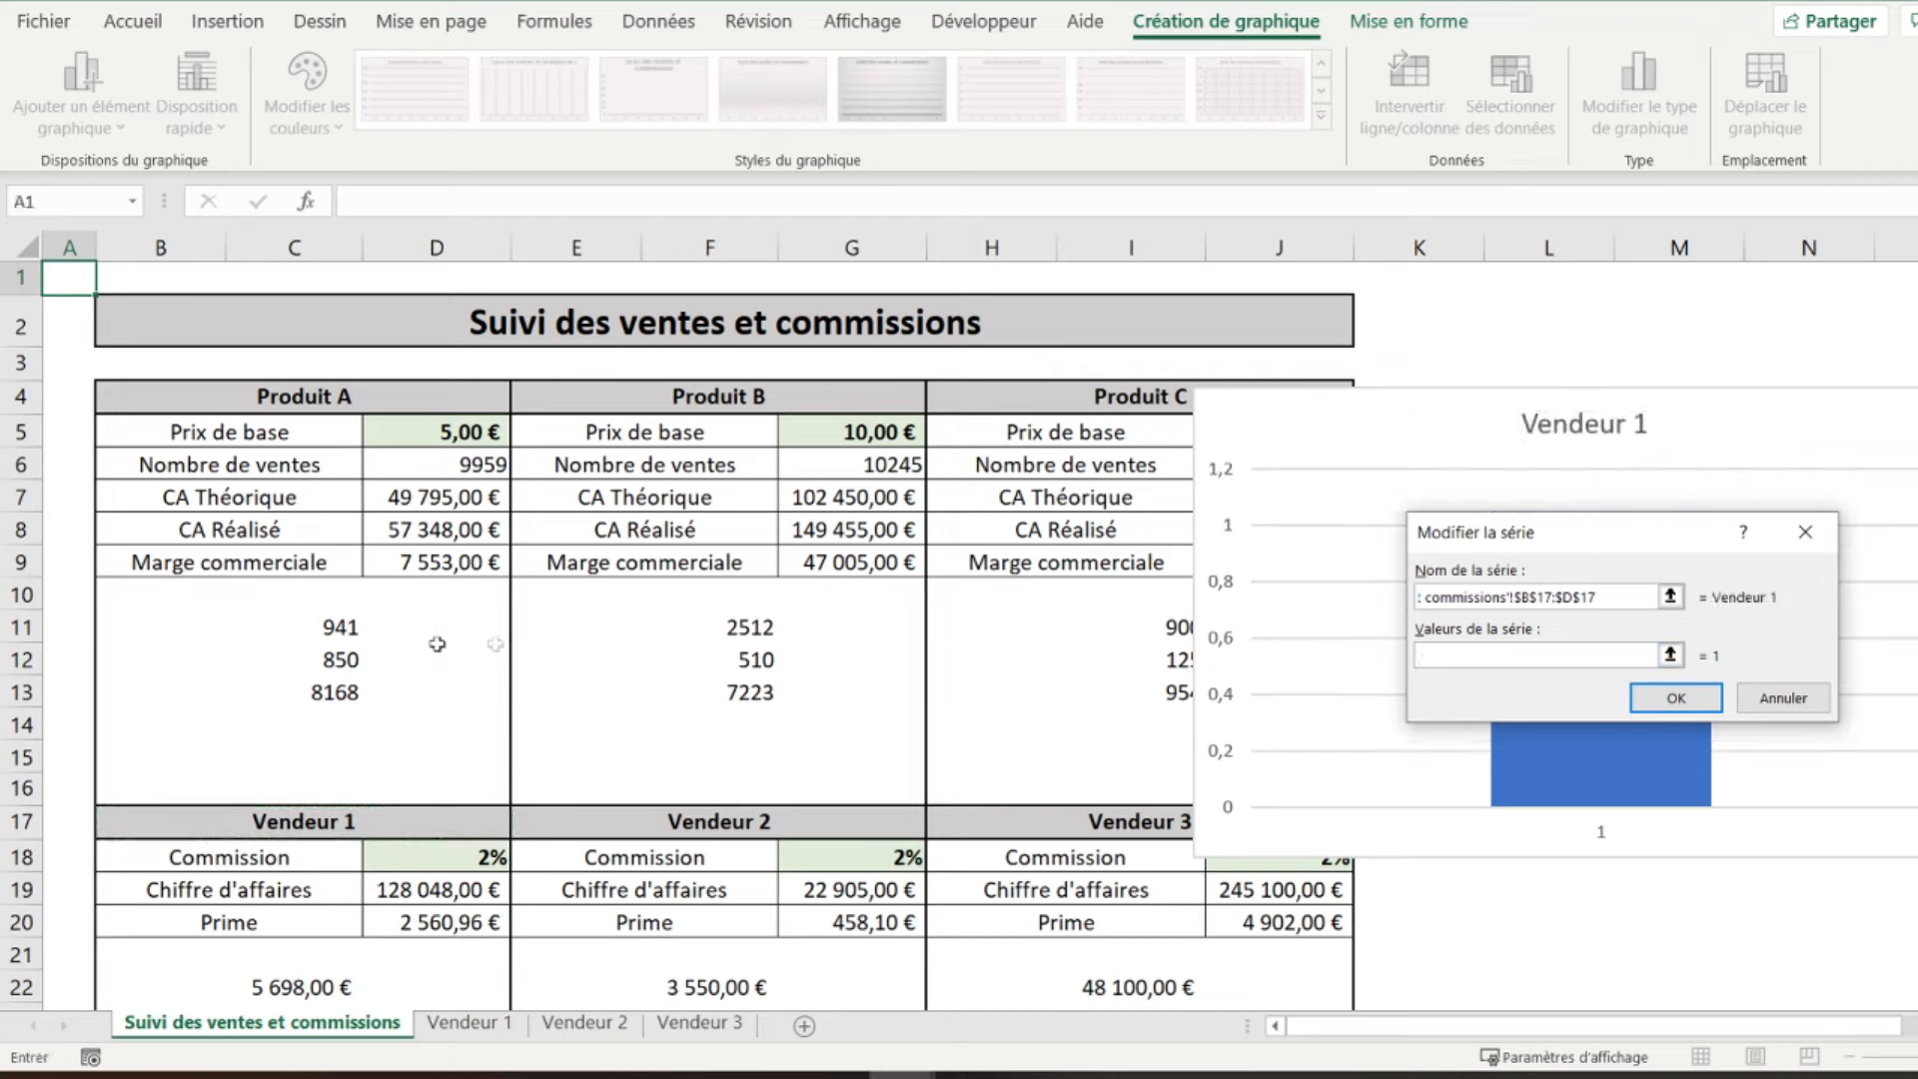
click(335, 624)
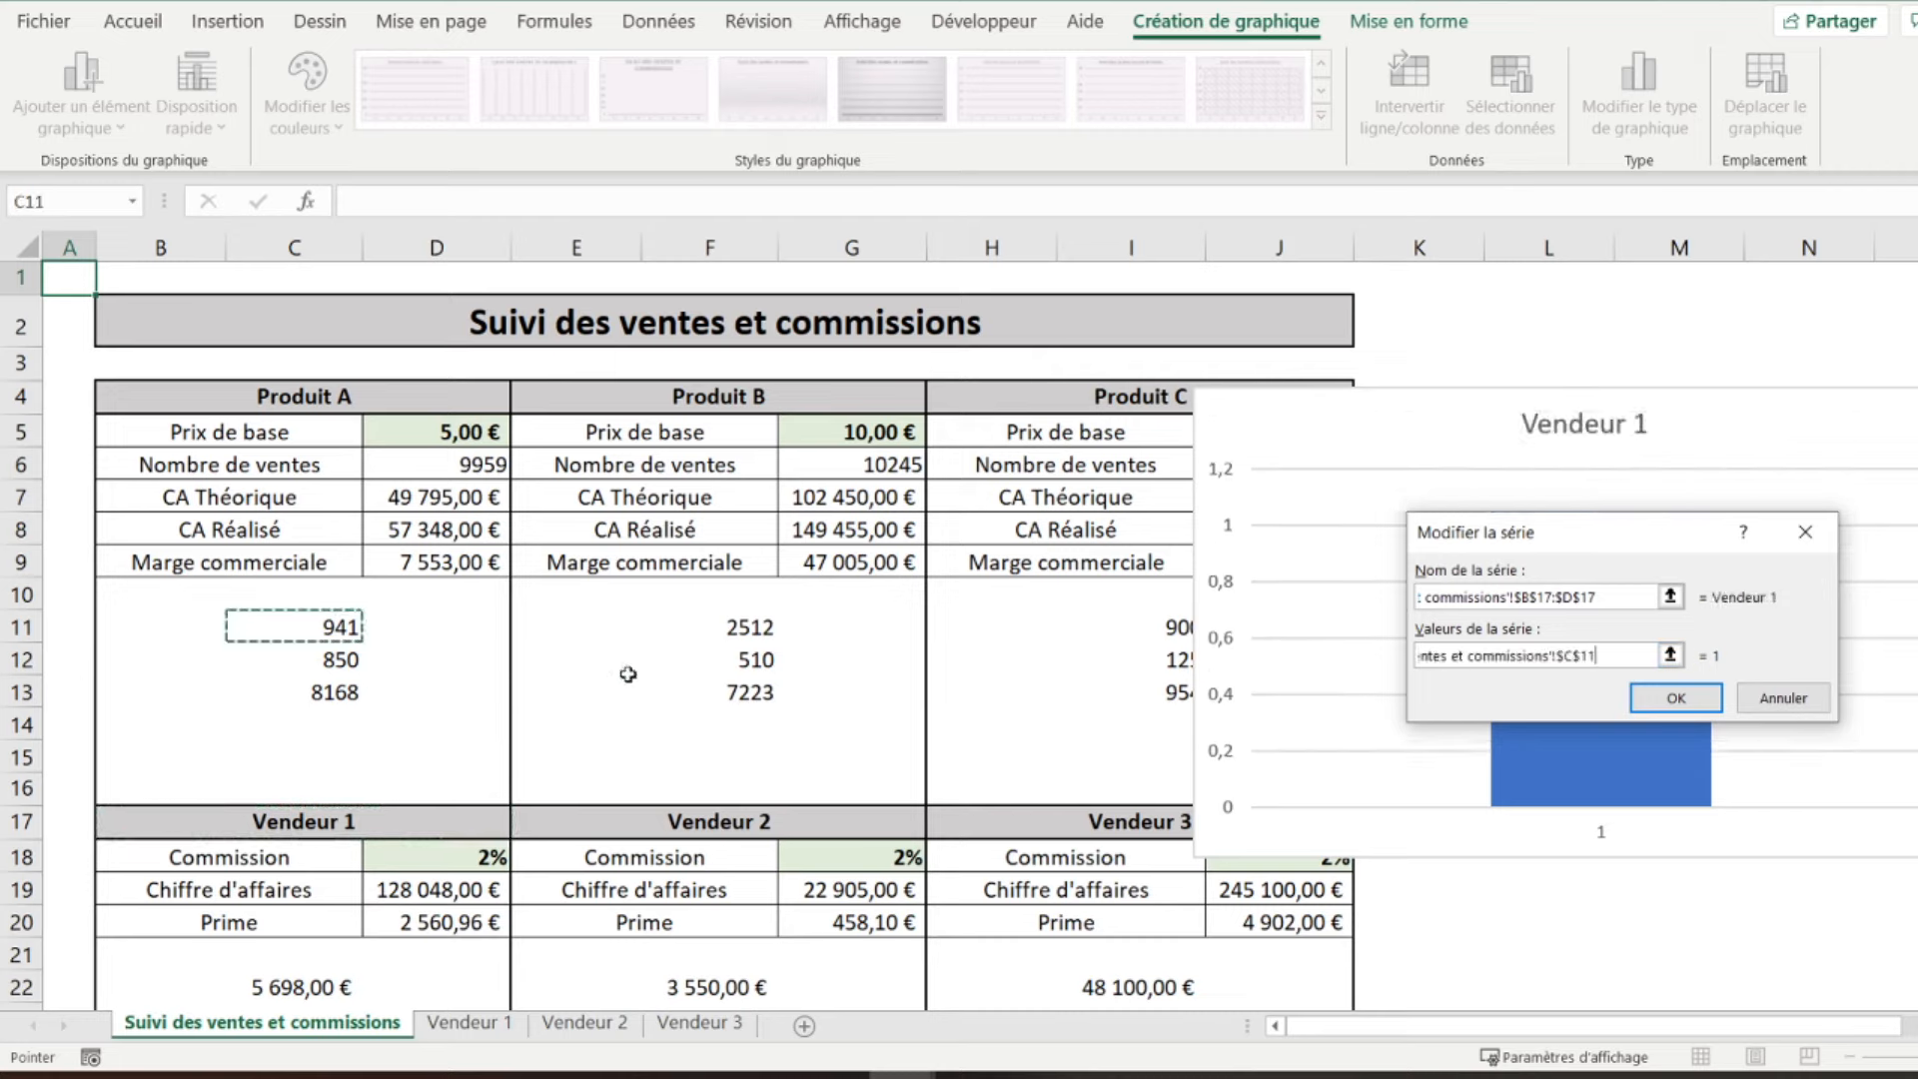
key(Return)
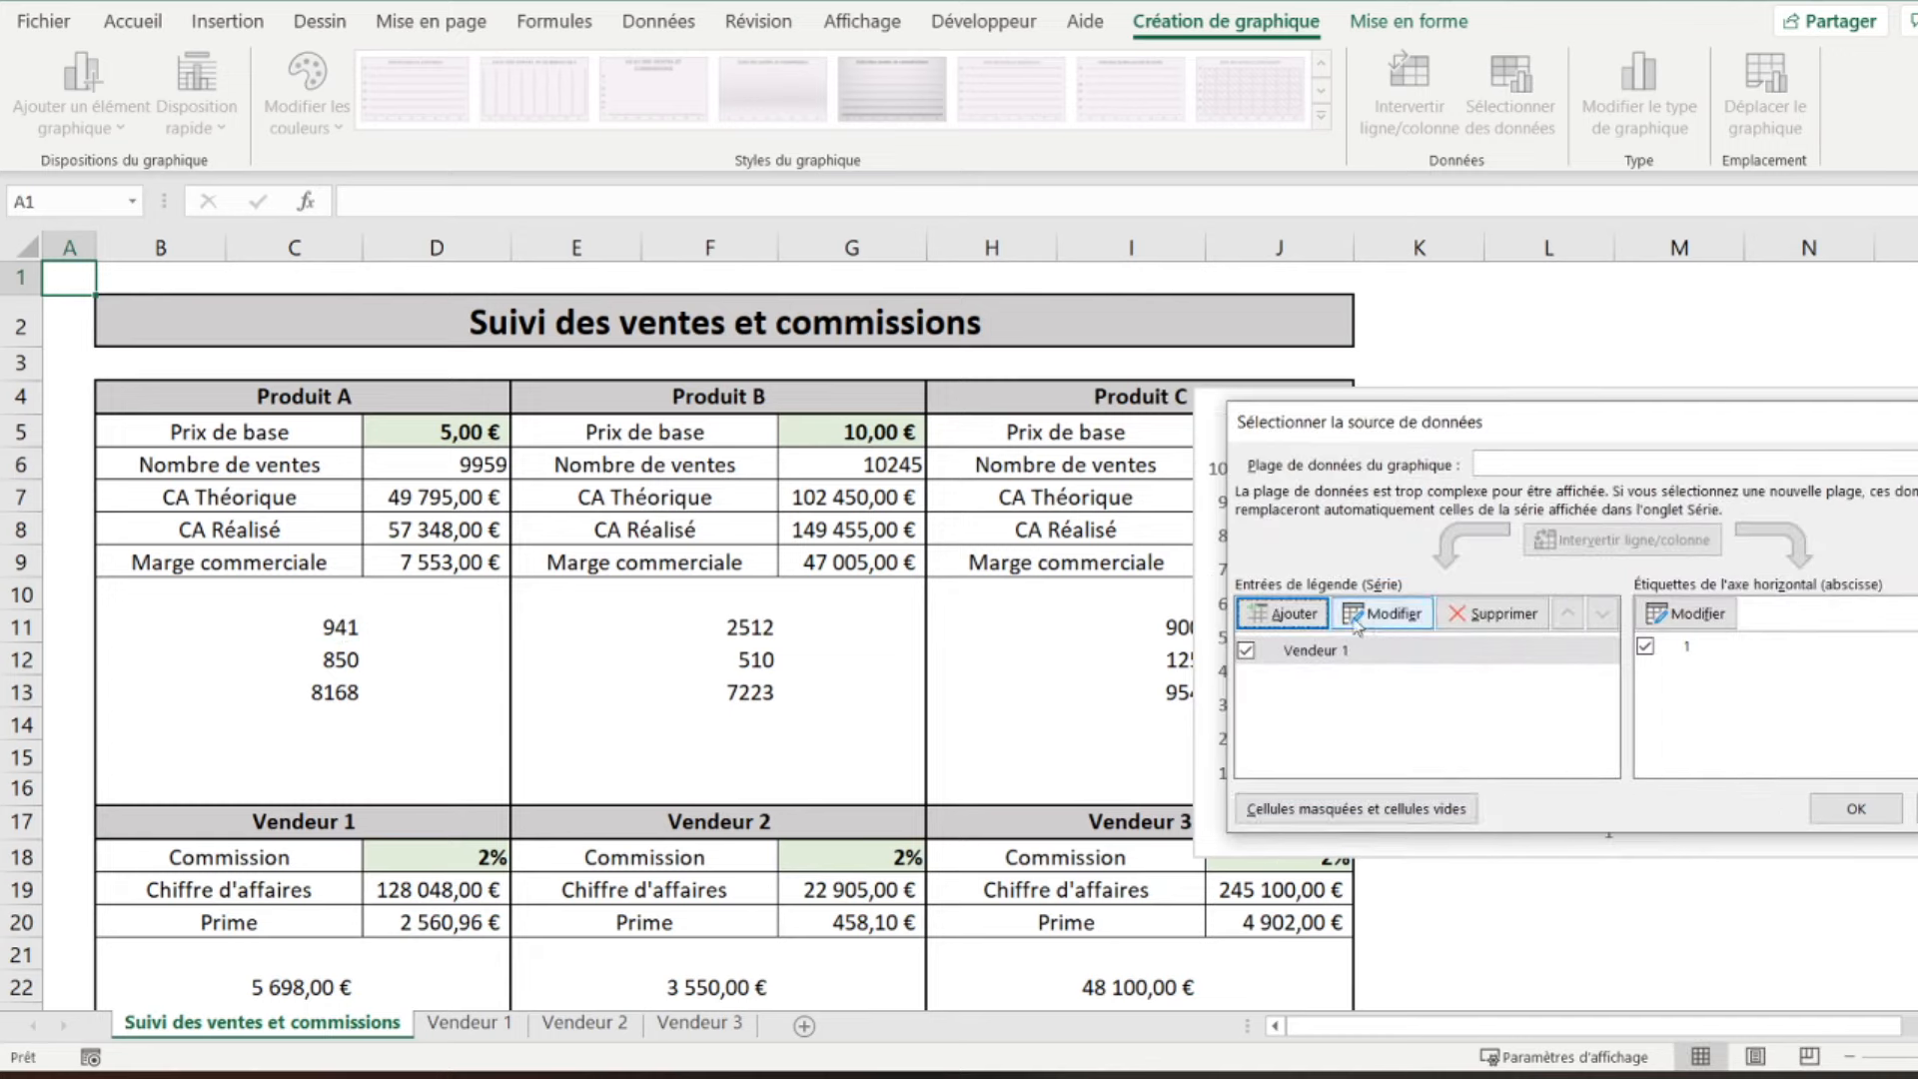
- Add a second chart series named from the Vendeur 2 header (E17:G17) with cell C12 as its value
click(1297, 614)
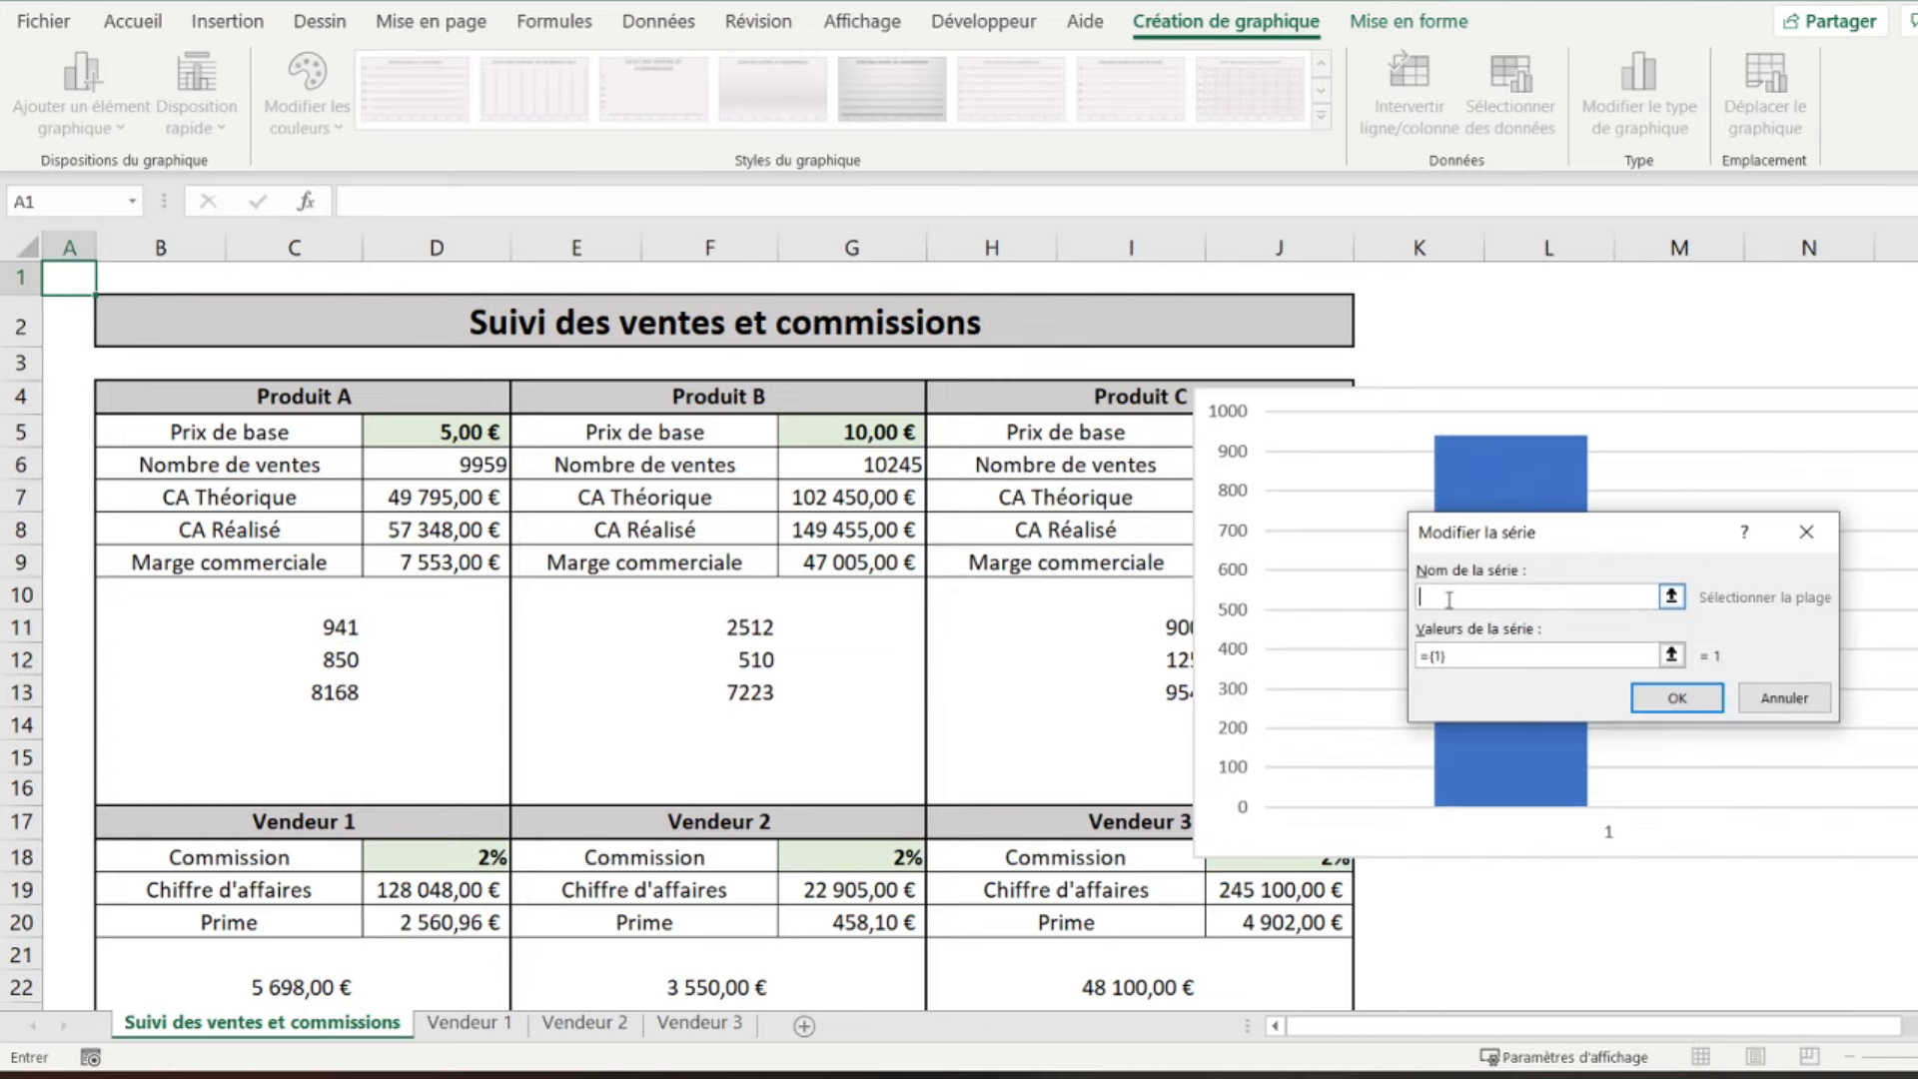
click(697, 821)
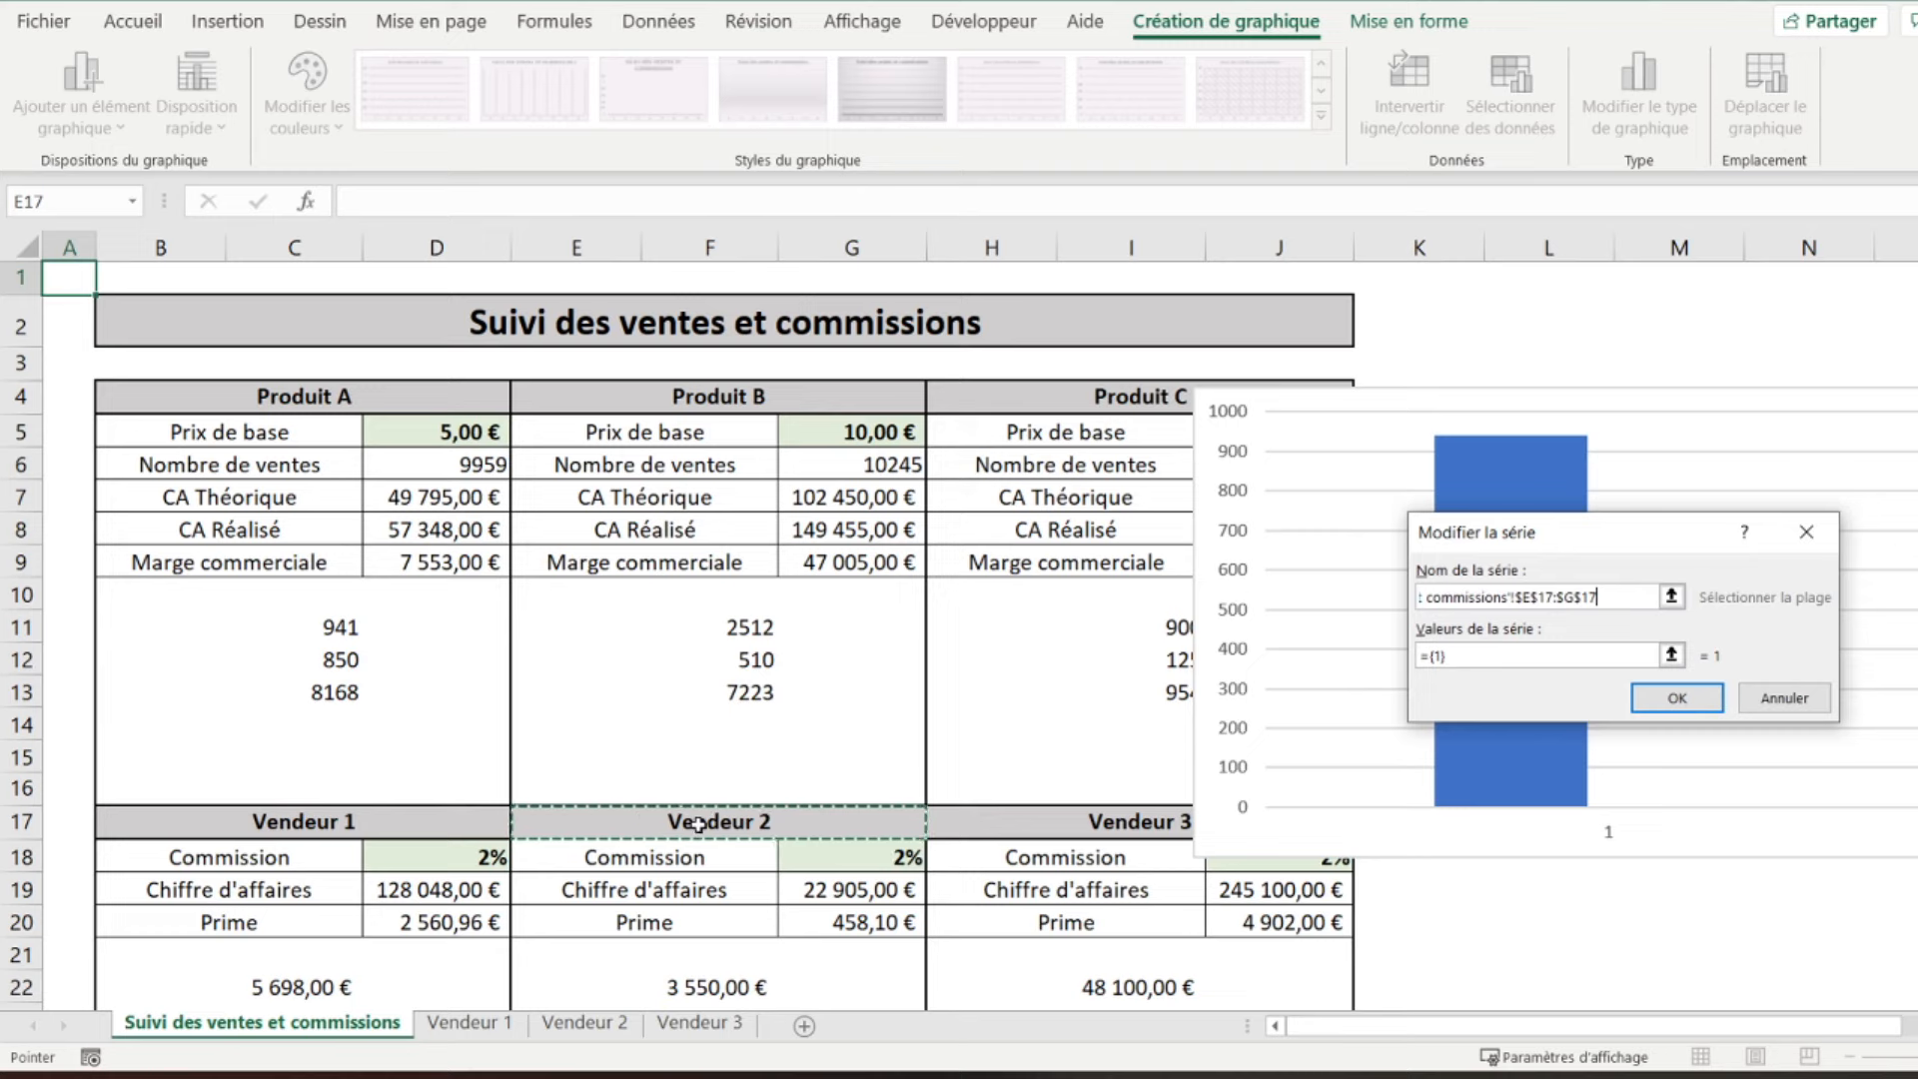
key(Tab)
key(BackSpace)
click(317, 668)
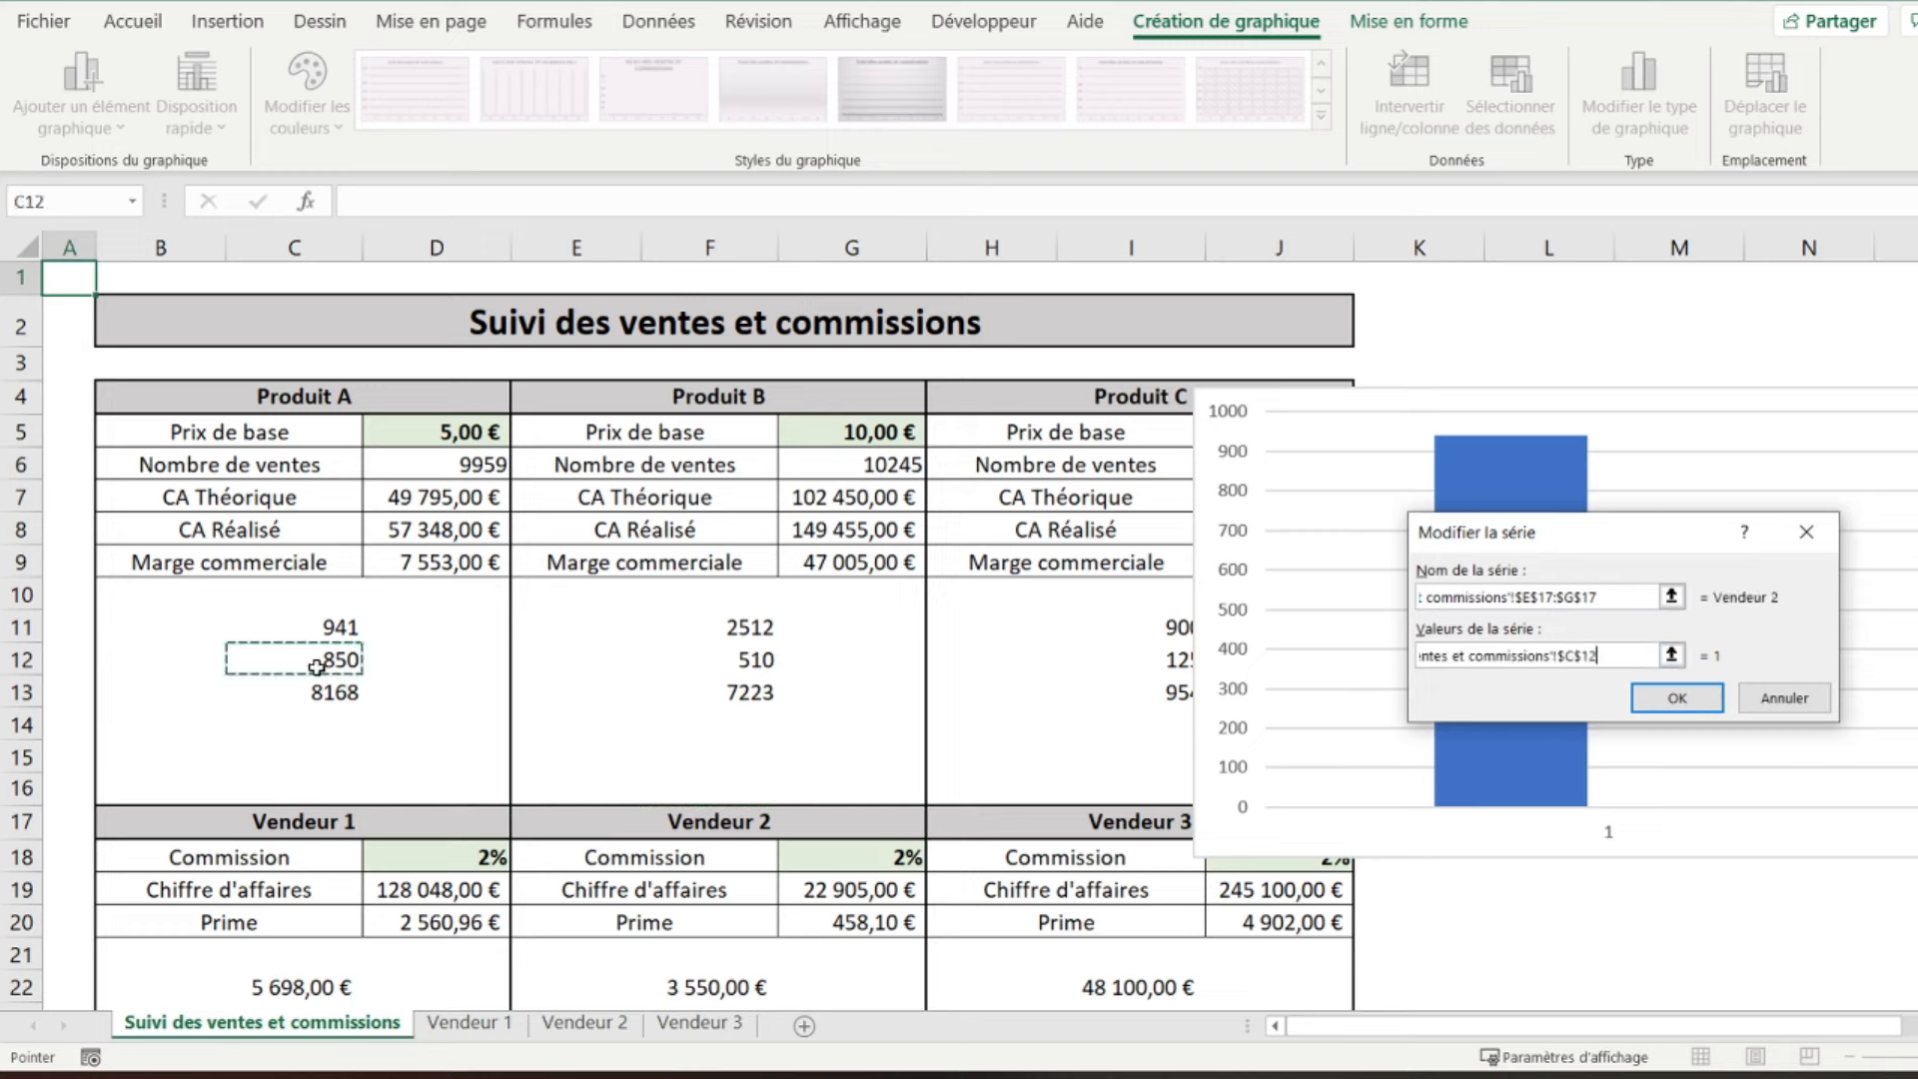
key(Return)
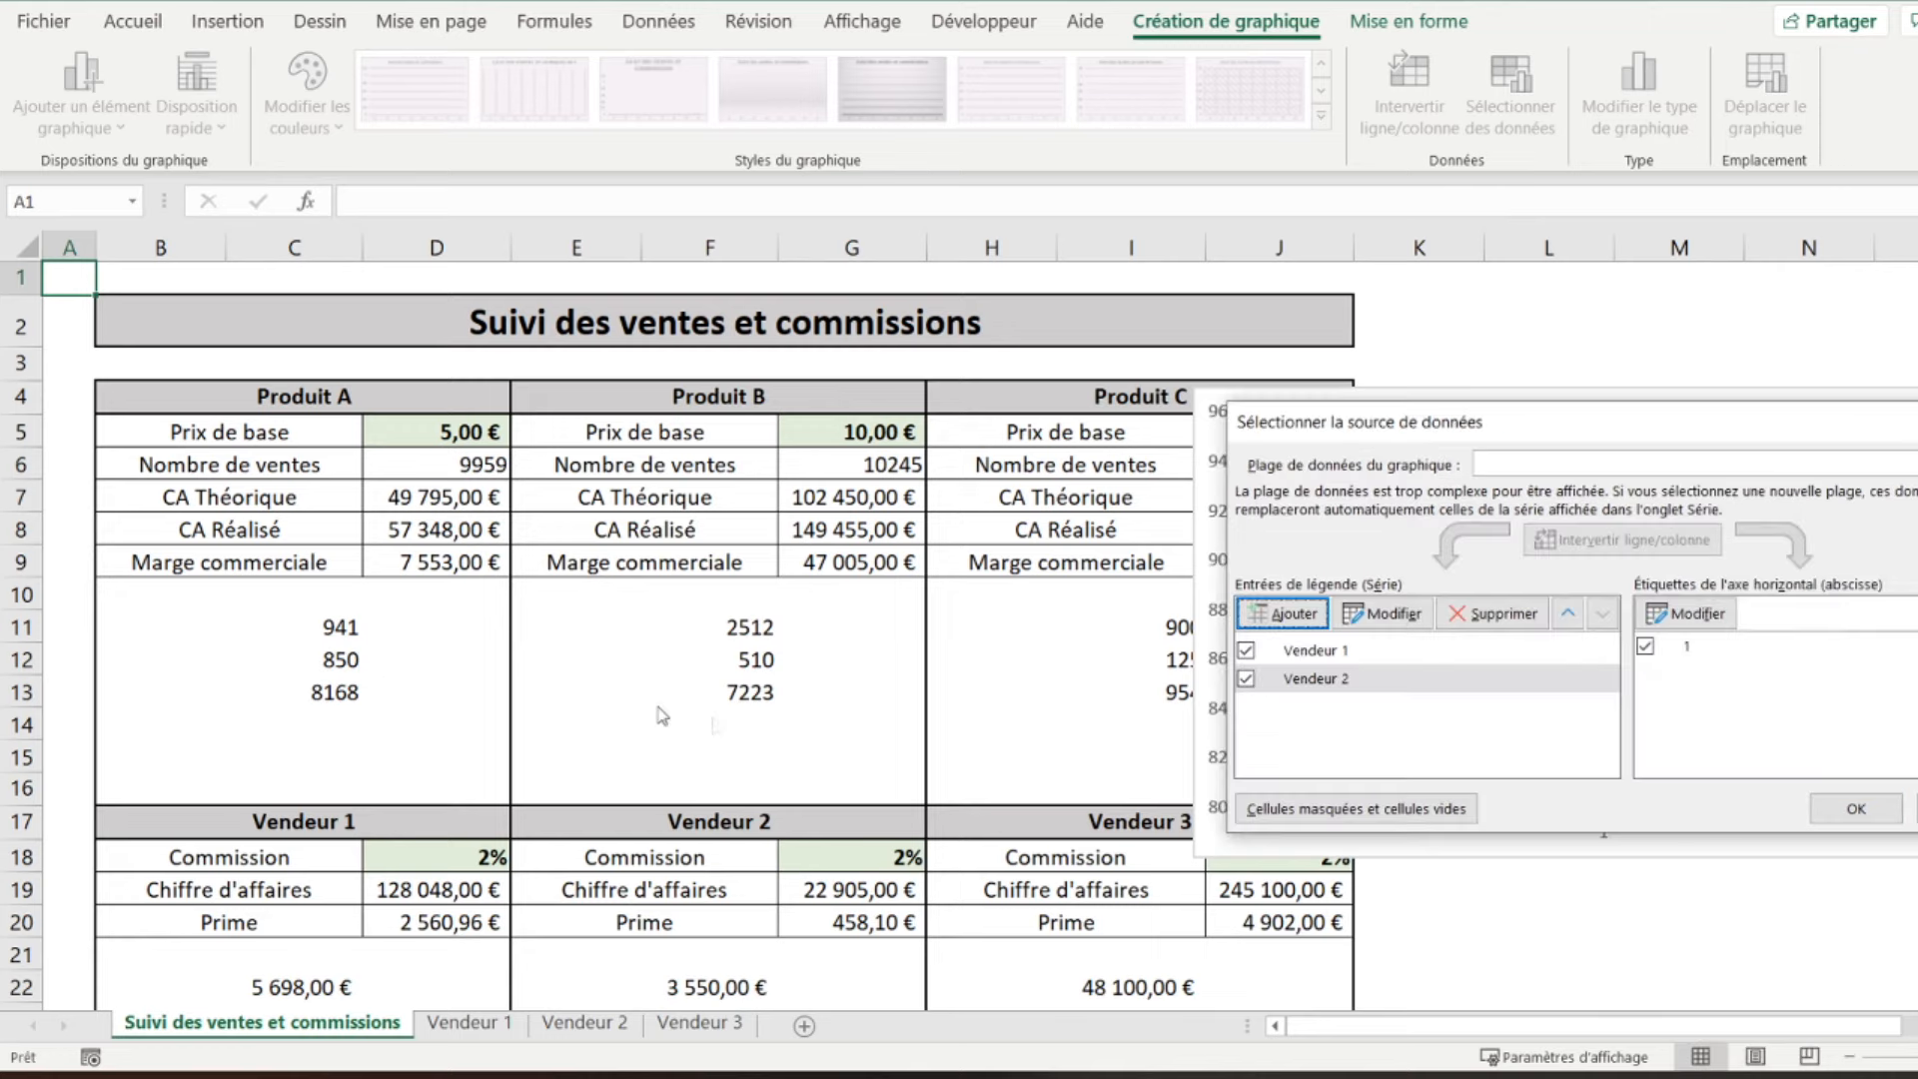
- Add a third chart series named from the Vendeur 3 header (H17:J17) with value C13, and accept the data source
click(1282, 613)
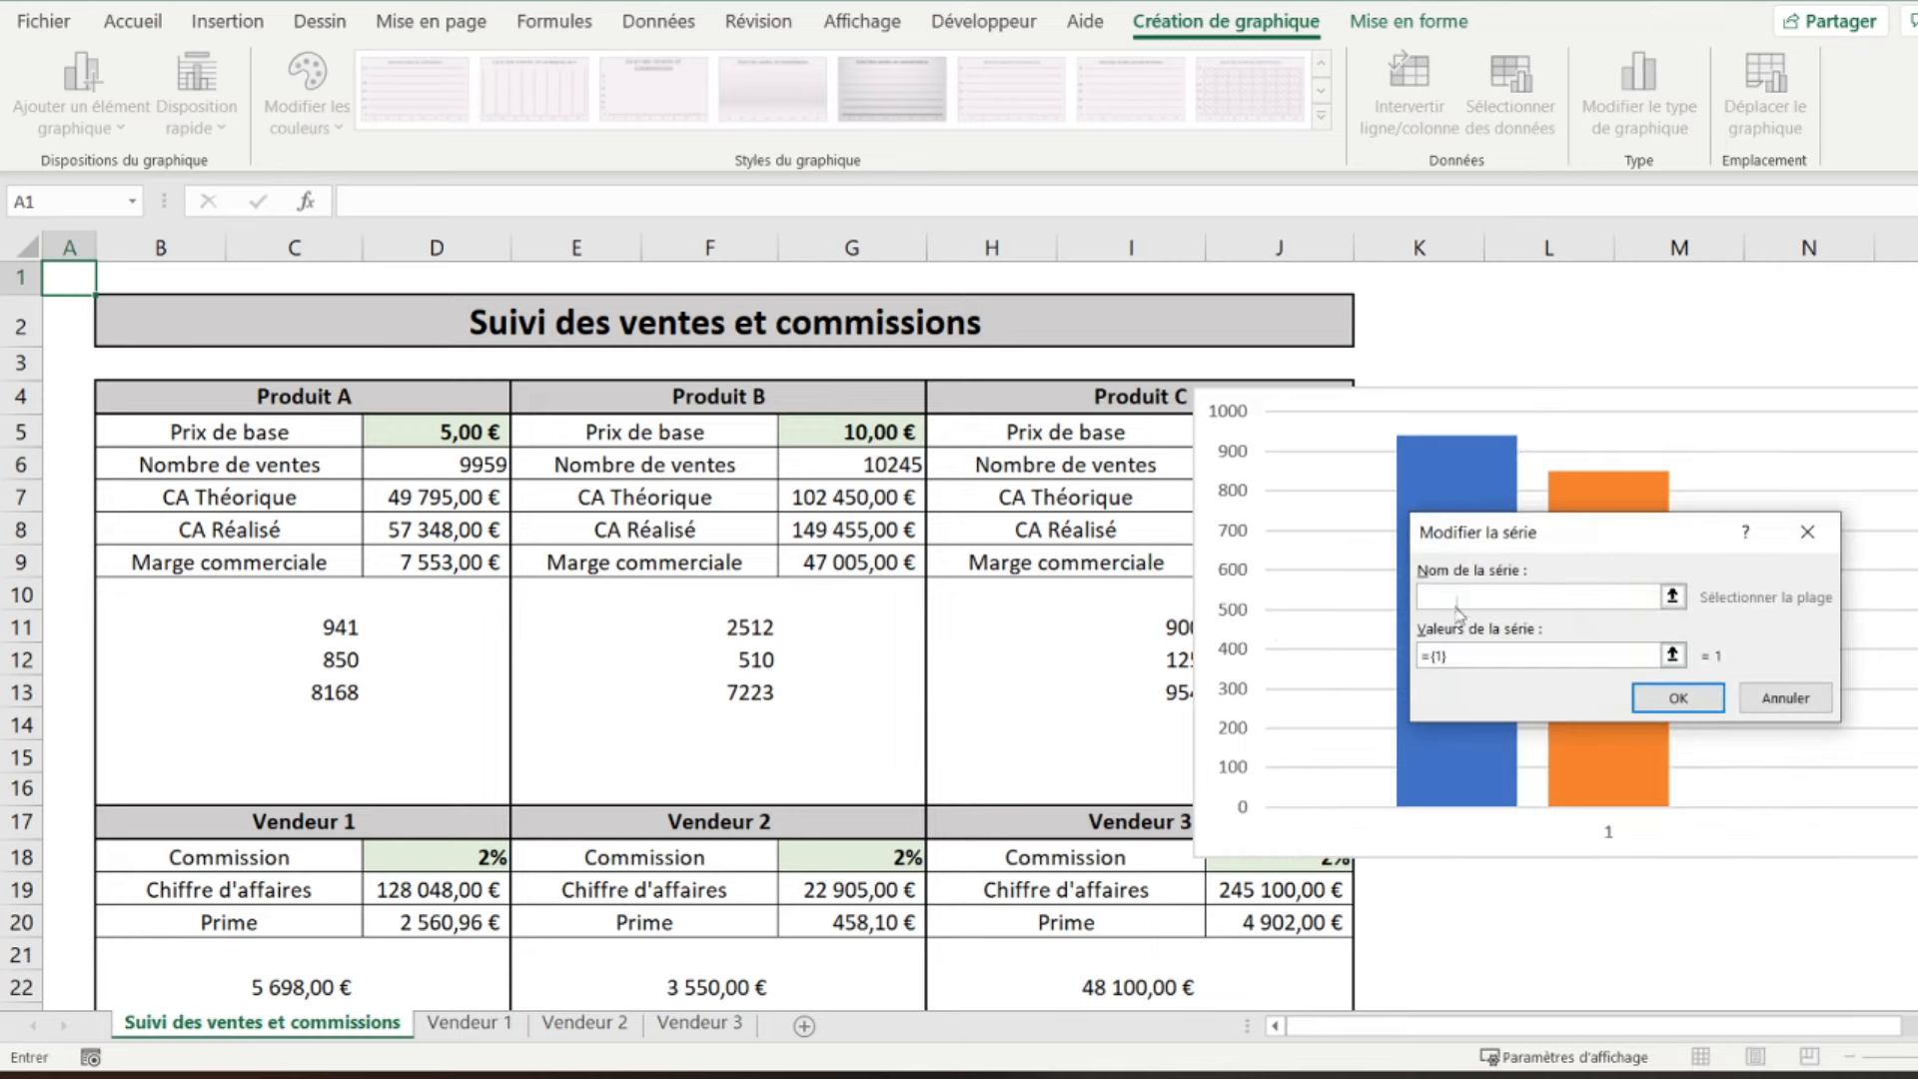
click(1046, 814)
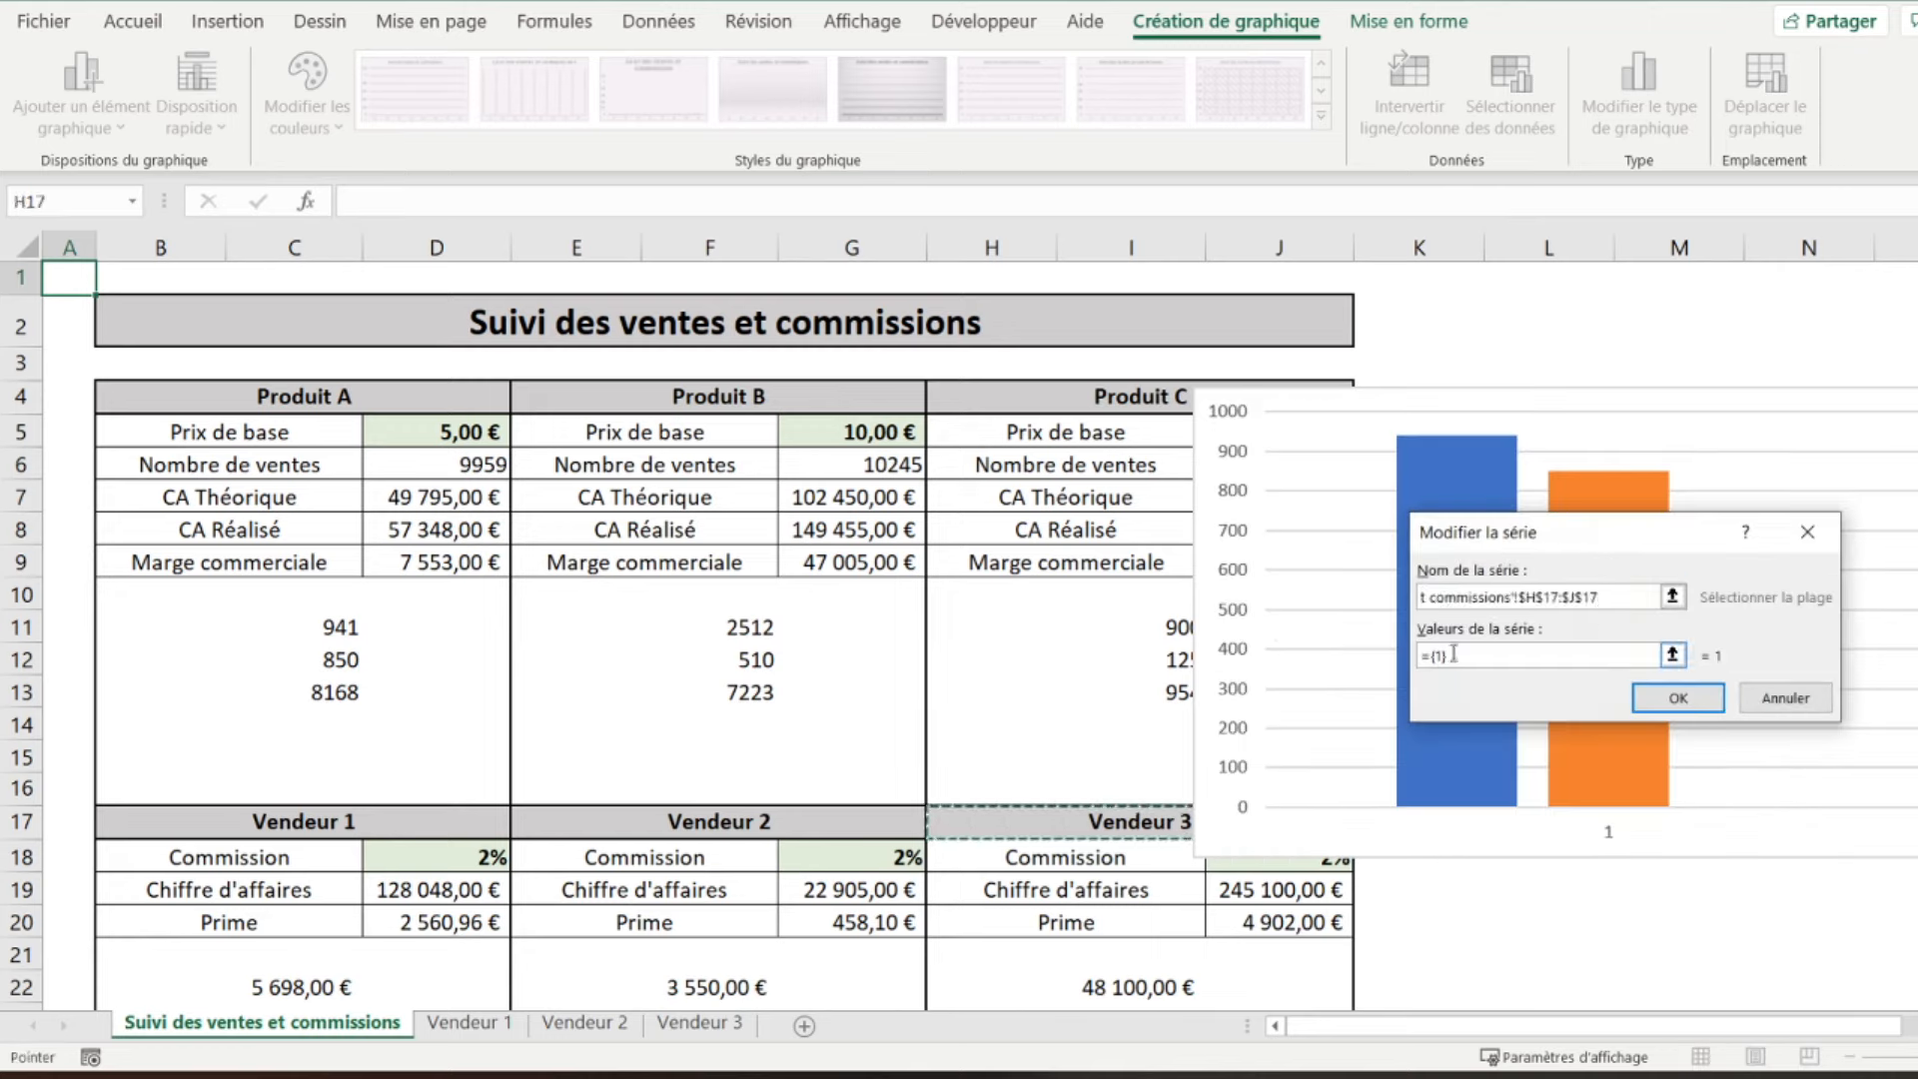
drag(1462, 657, 1398, 668)
key(BackSpace)
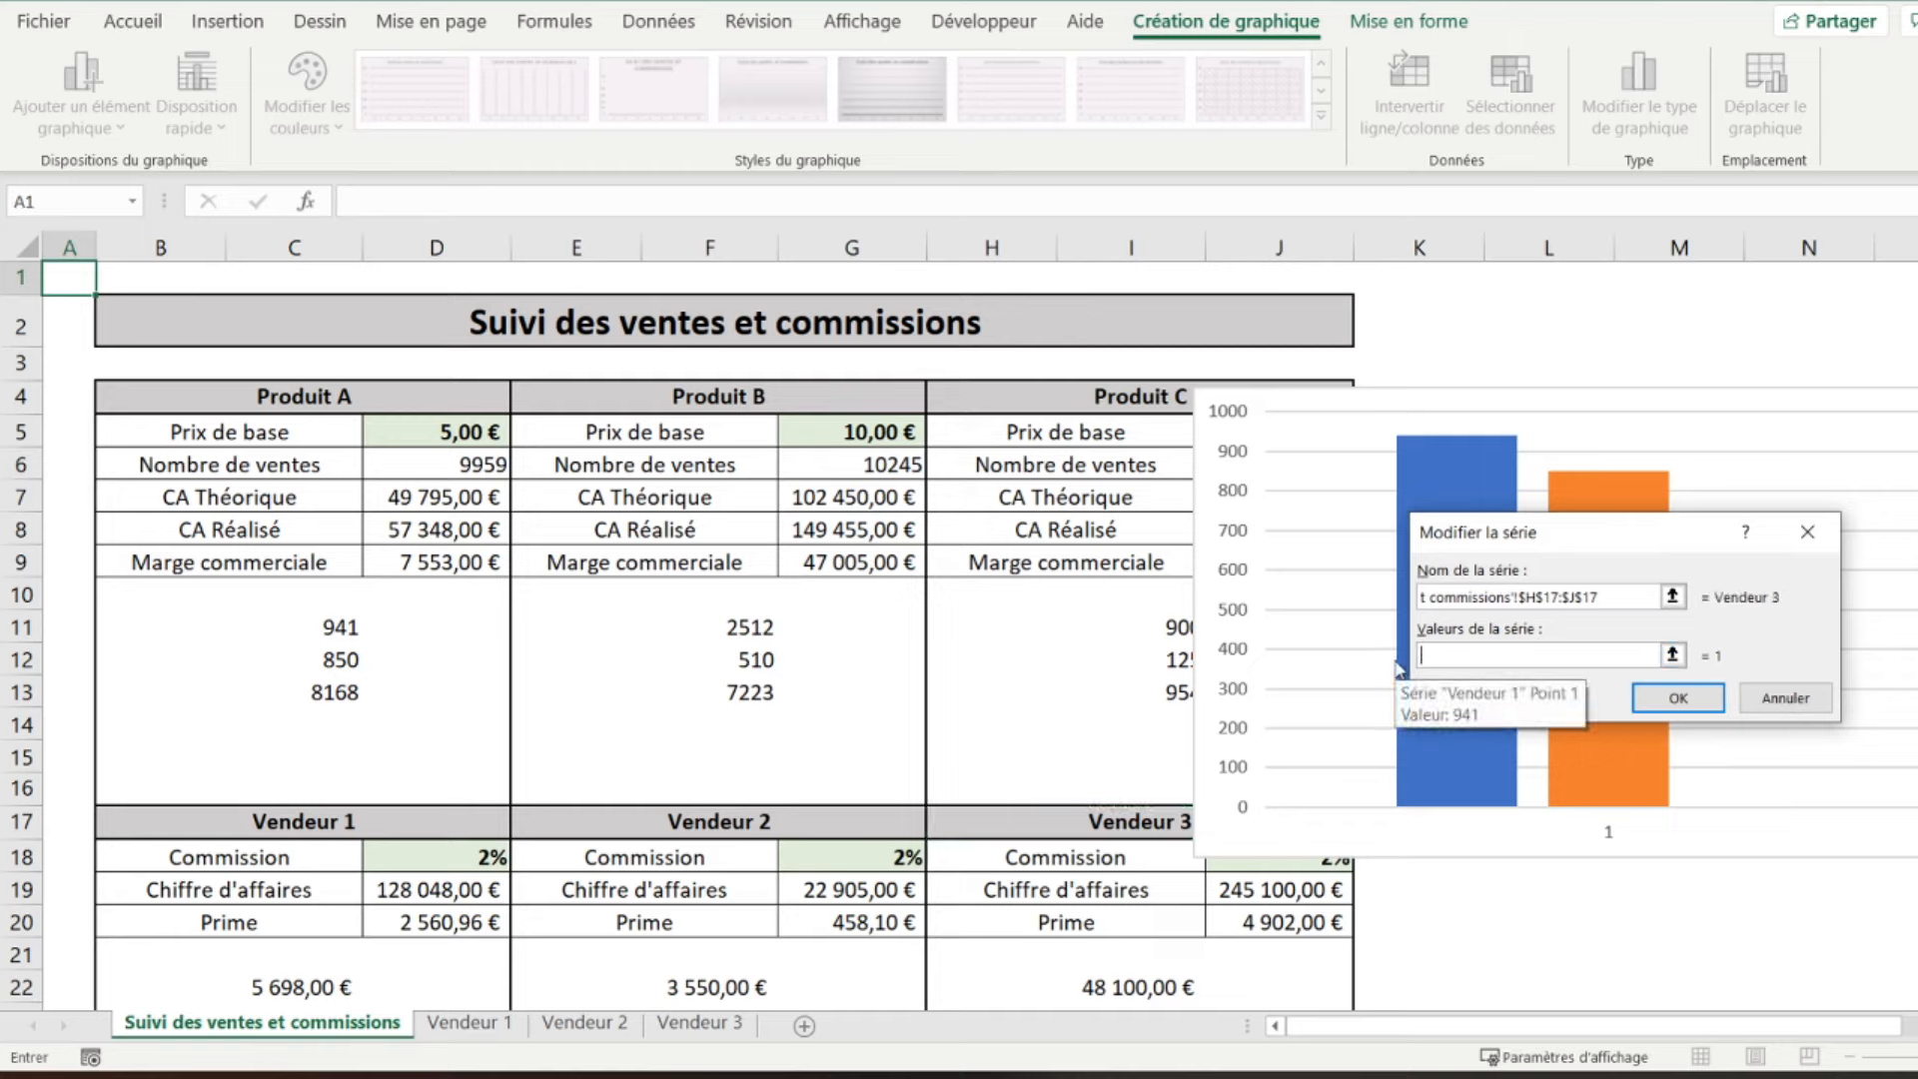
click(321, 692)
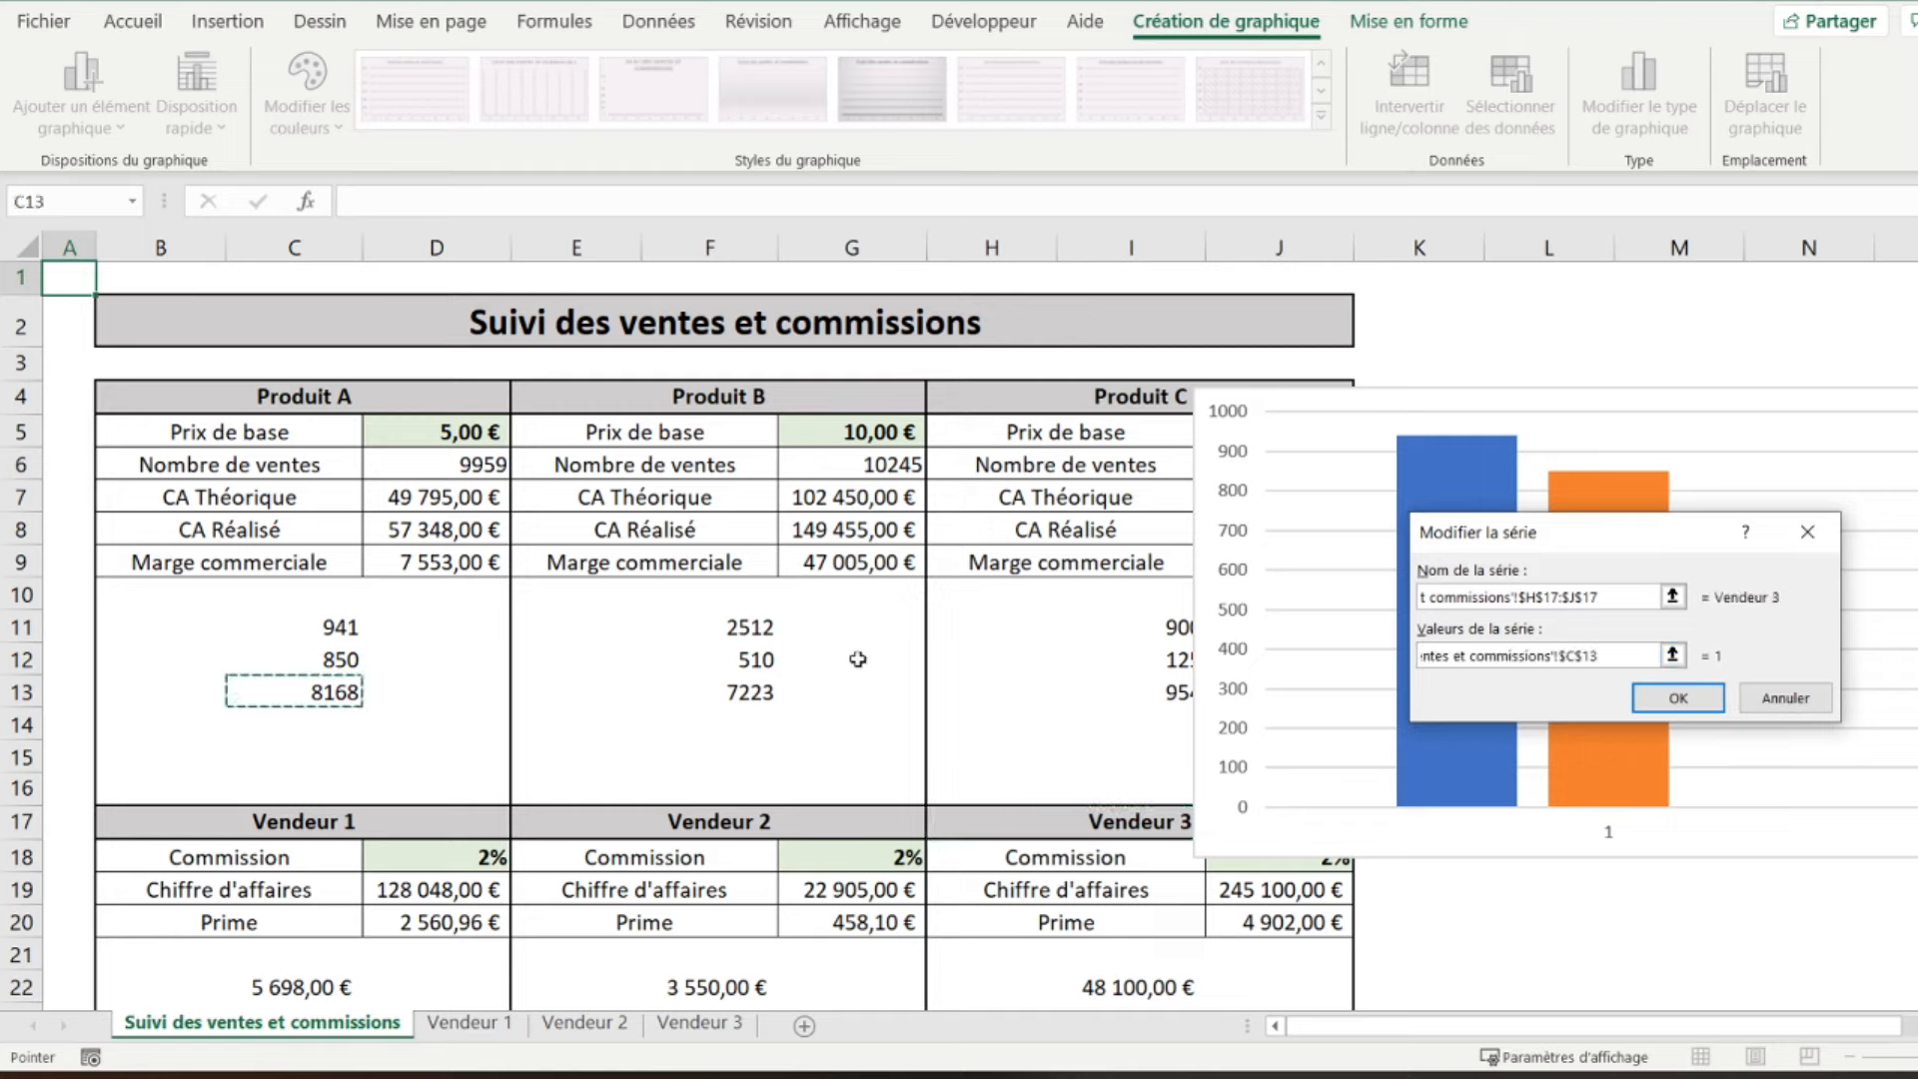
click(1660, 704)
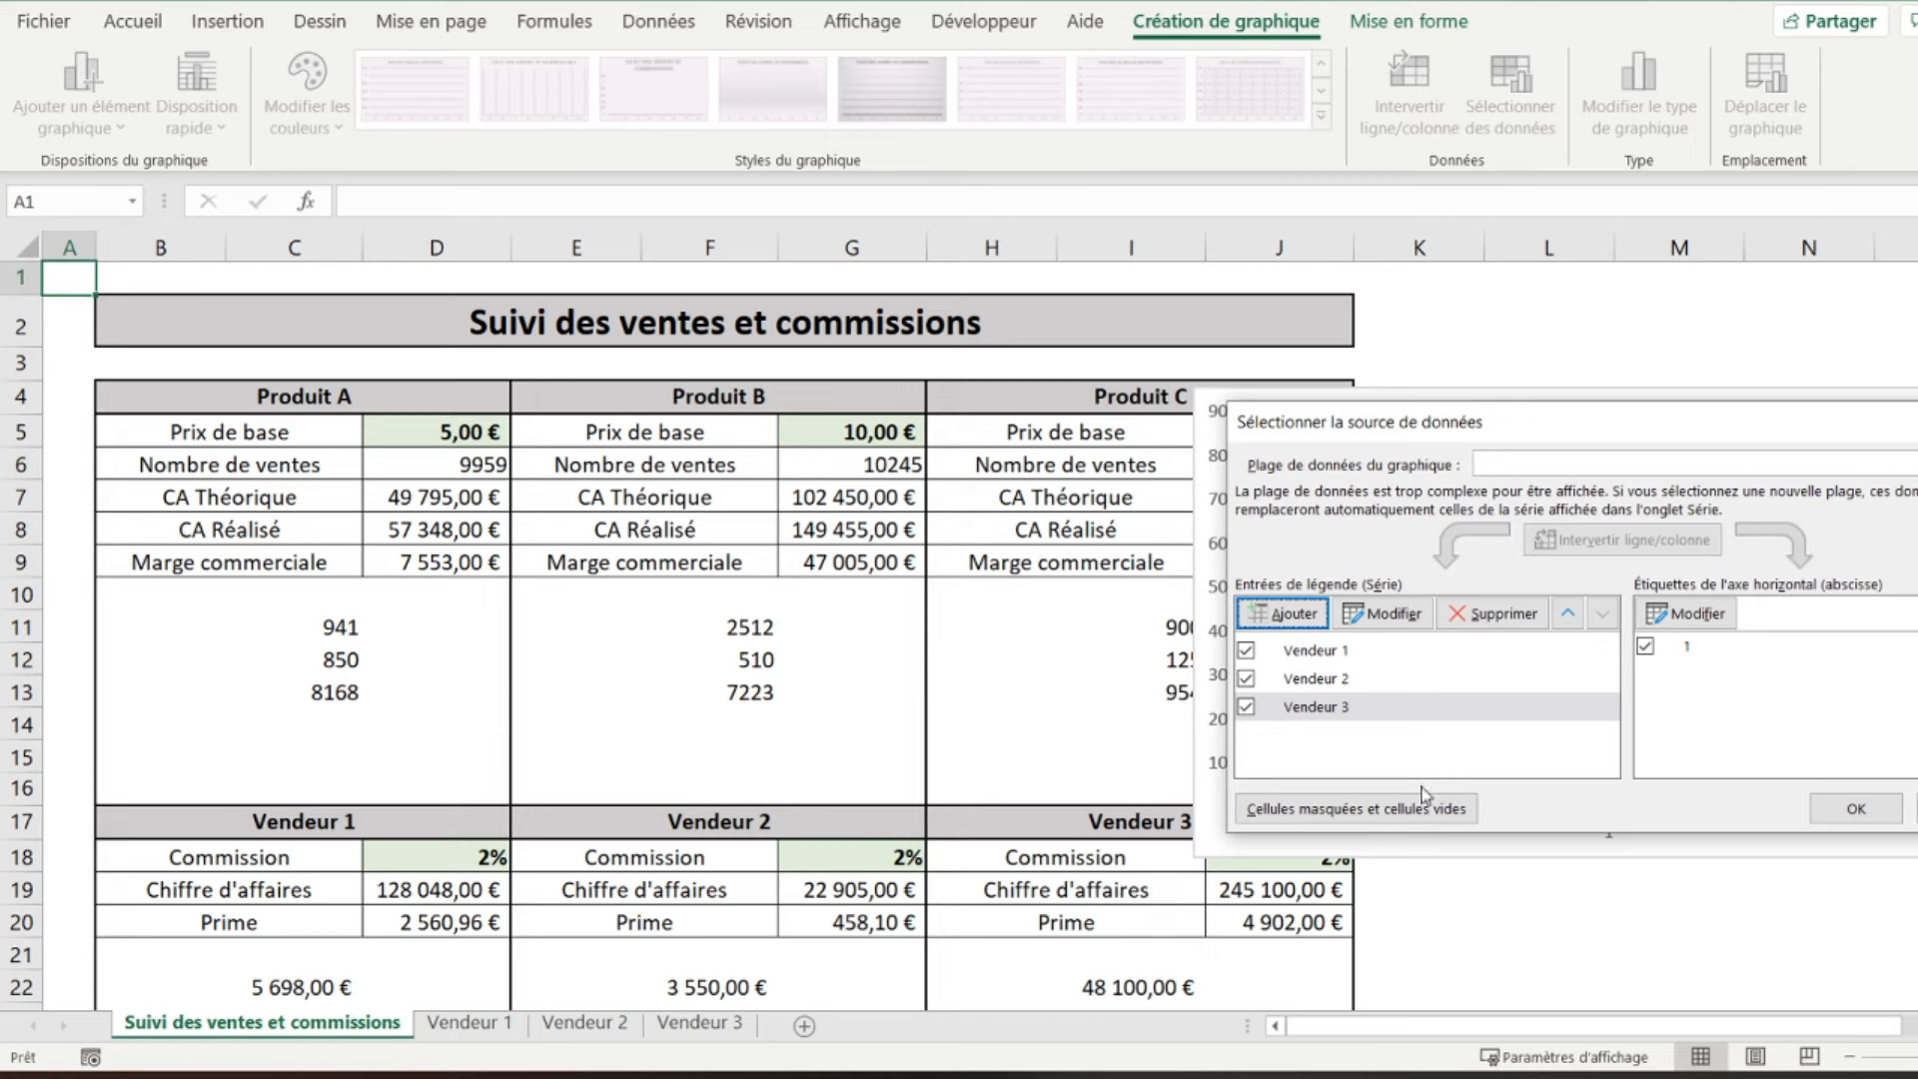
click(1858, 807)
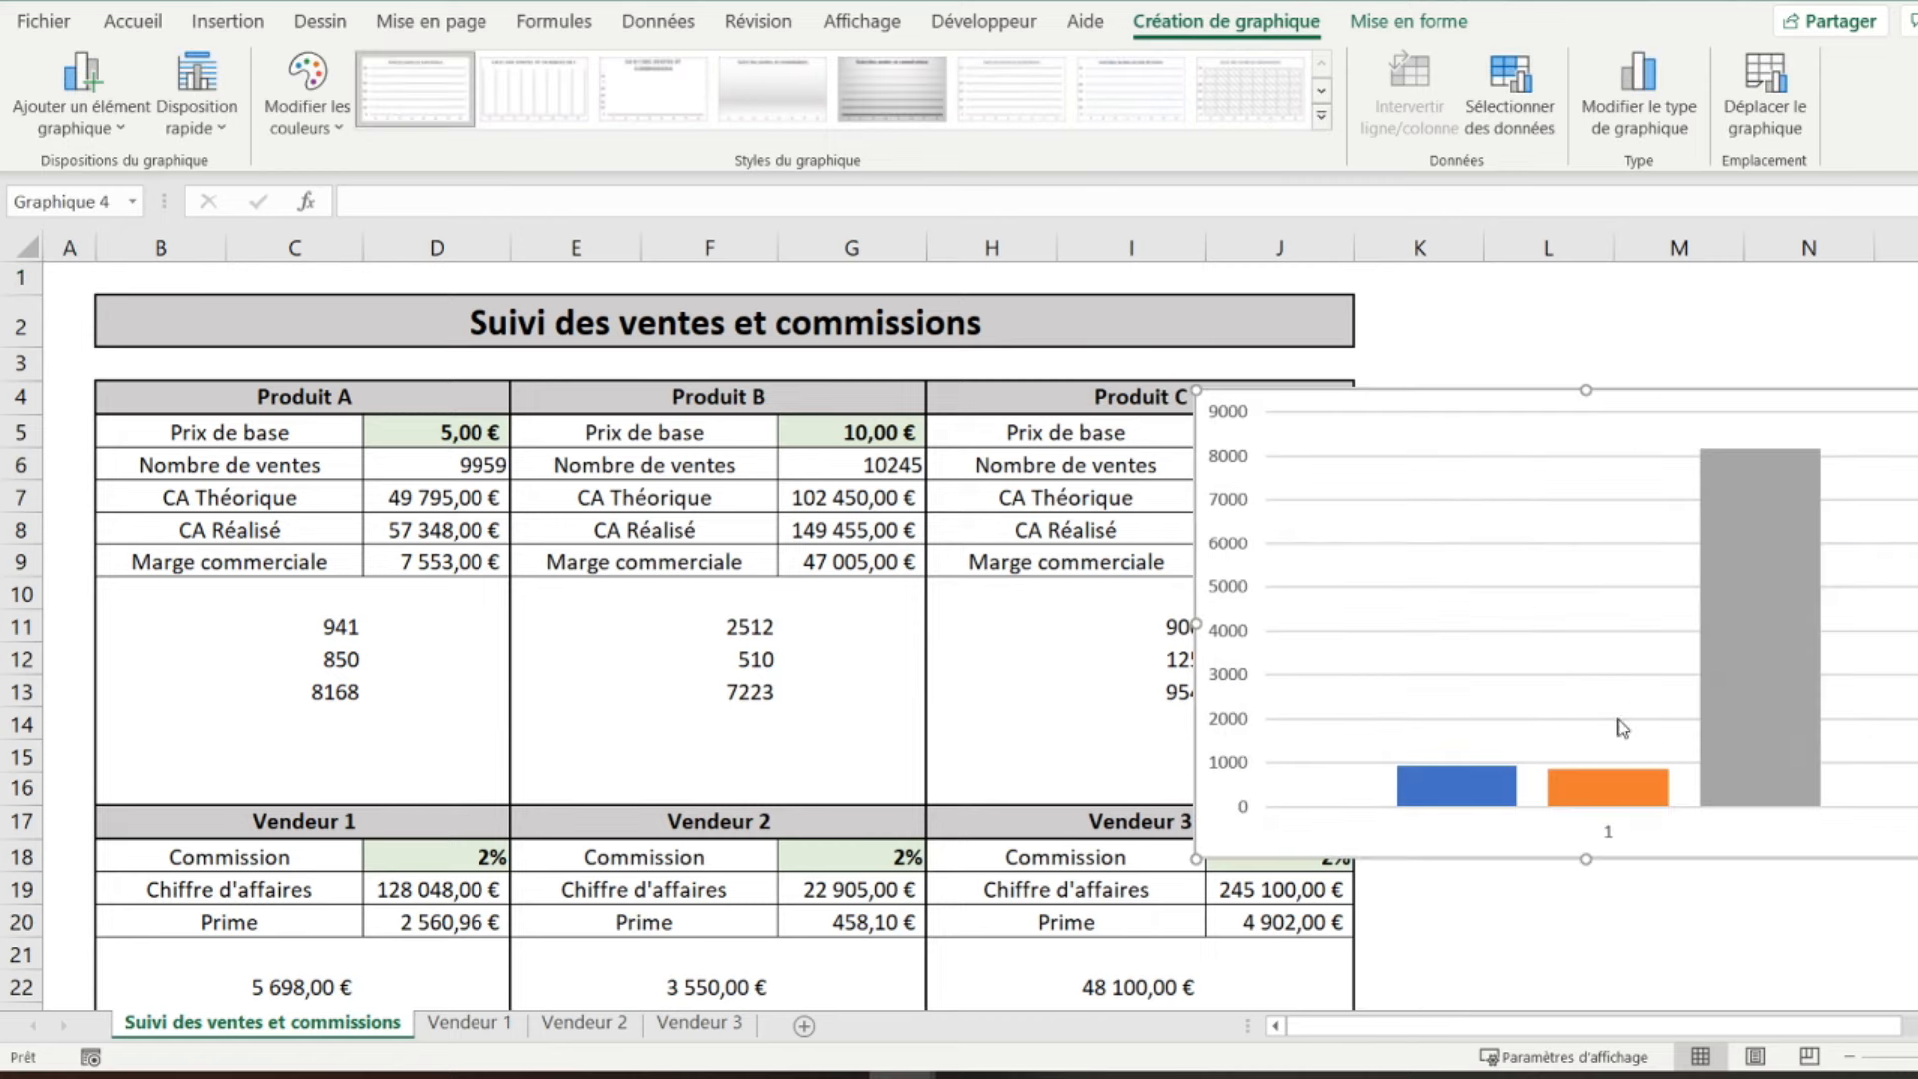
- Move the chart back over the tables and apply the blue monochrome colour palette to its columns
drag(1655, 396, 814, 404)
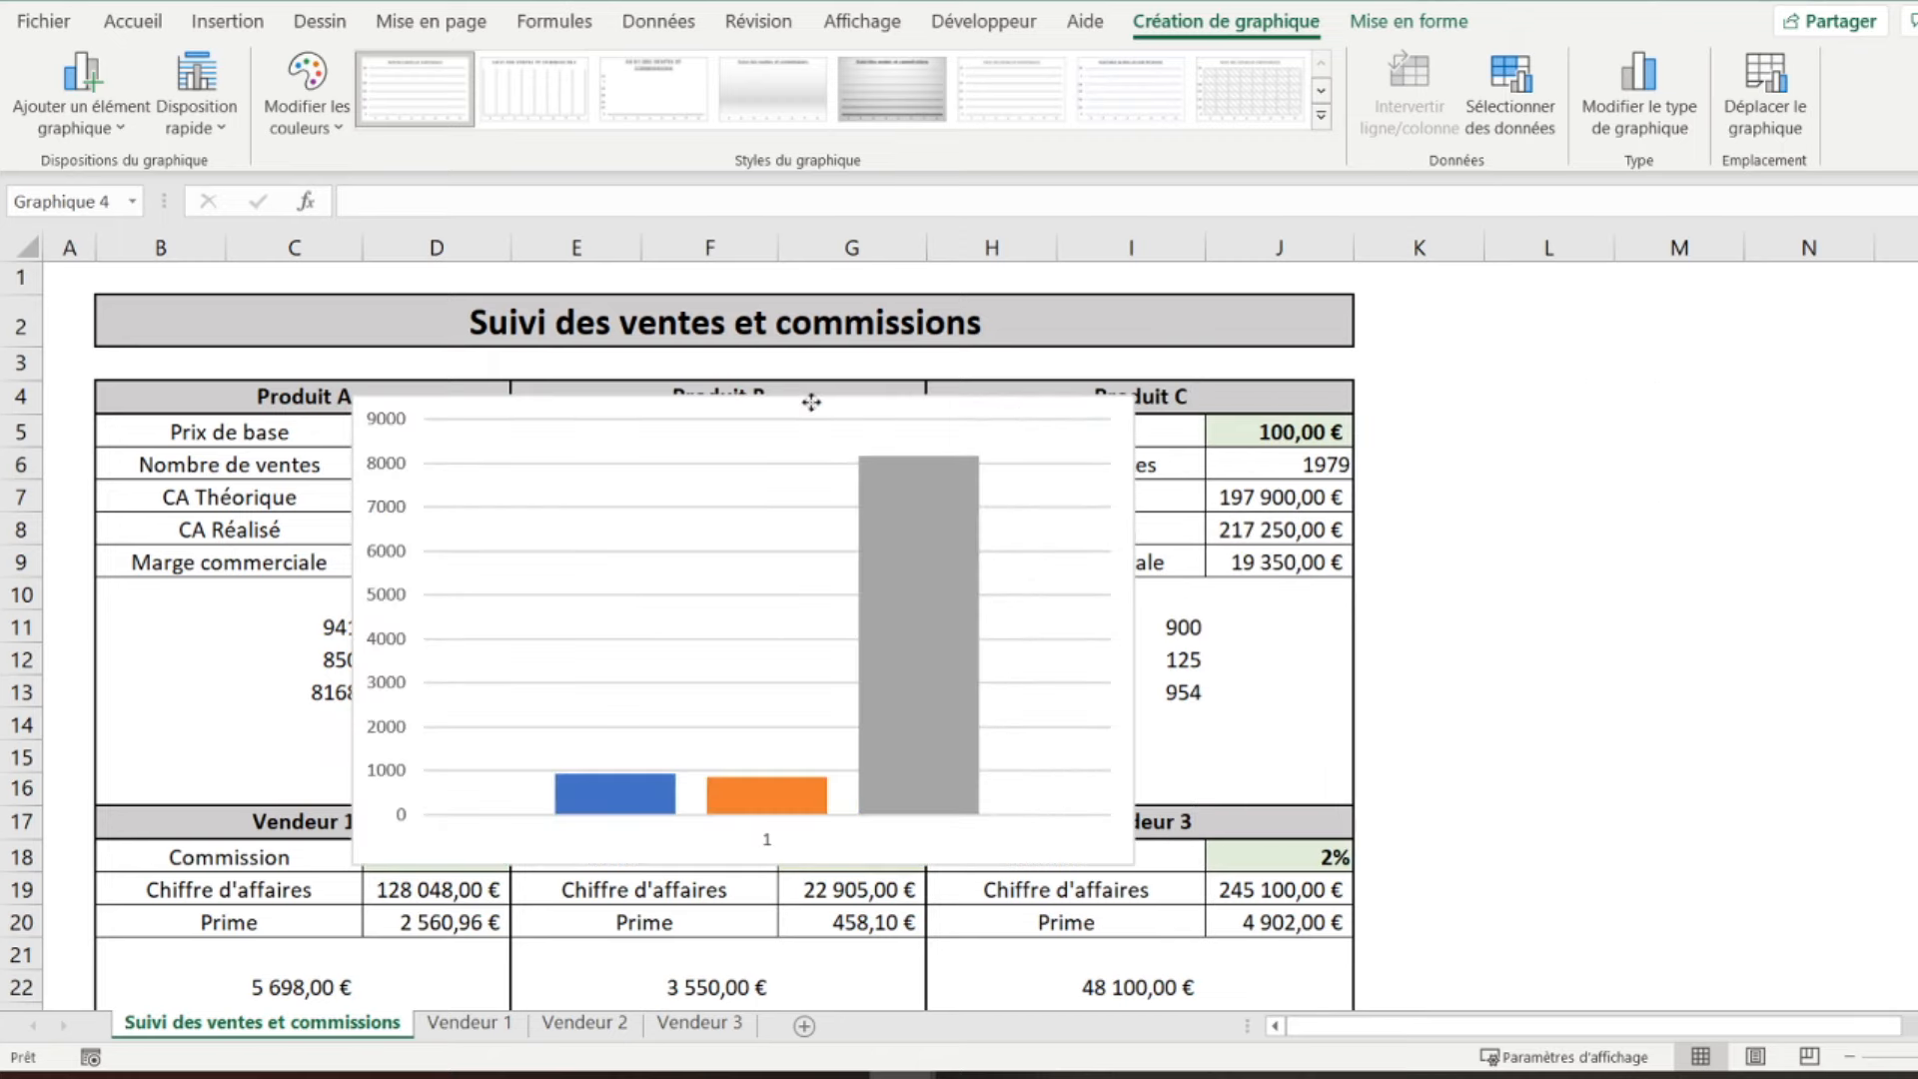
click(1169, 418)
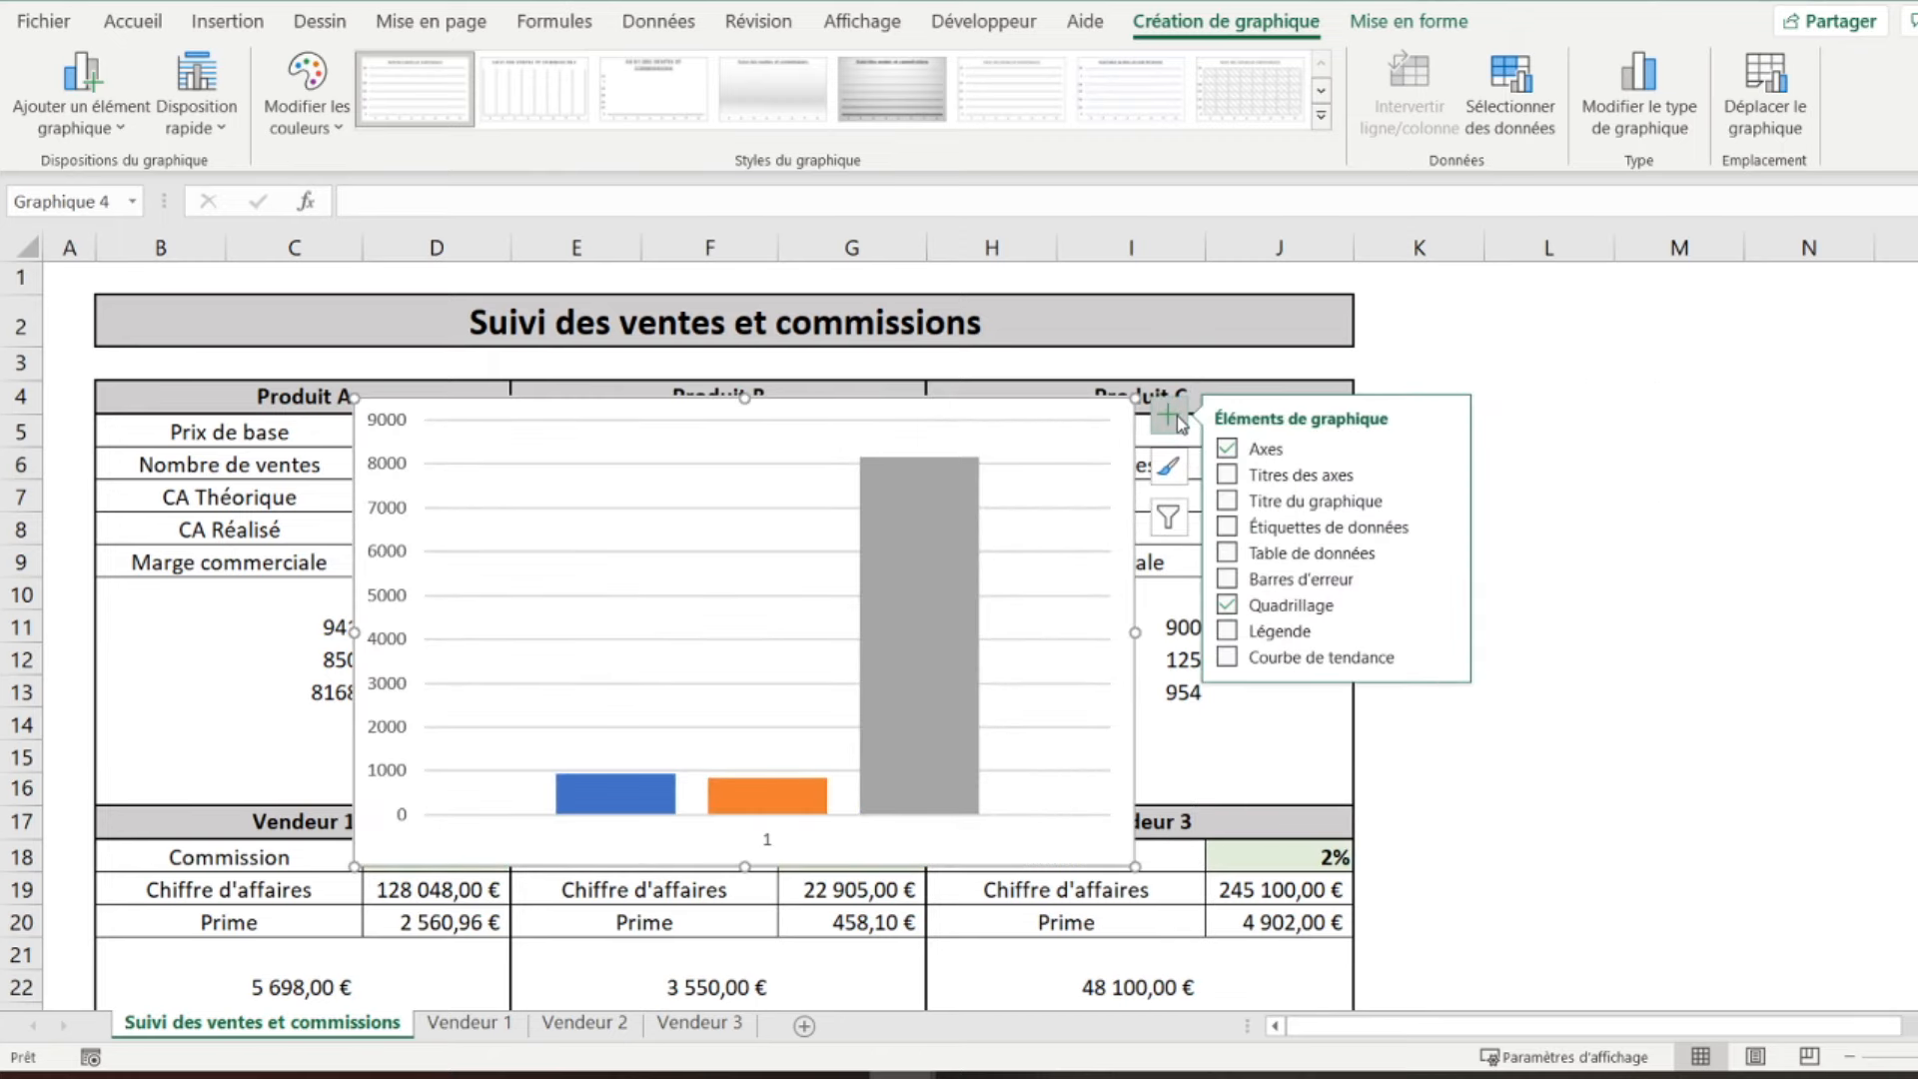
click(1167, 466)
click(1311, 468)
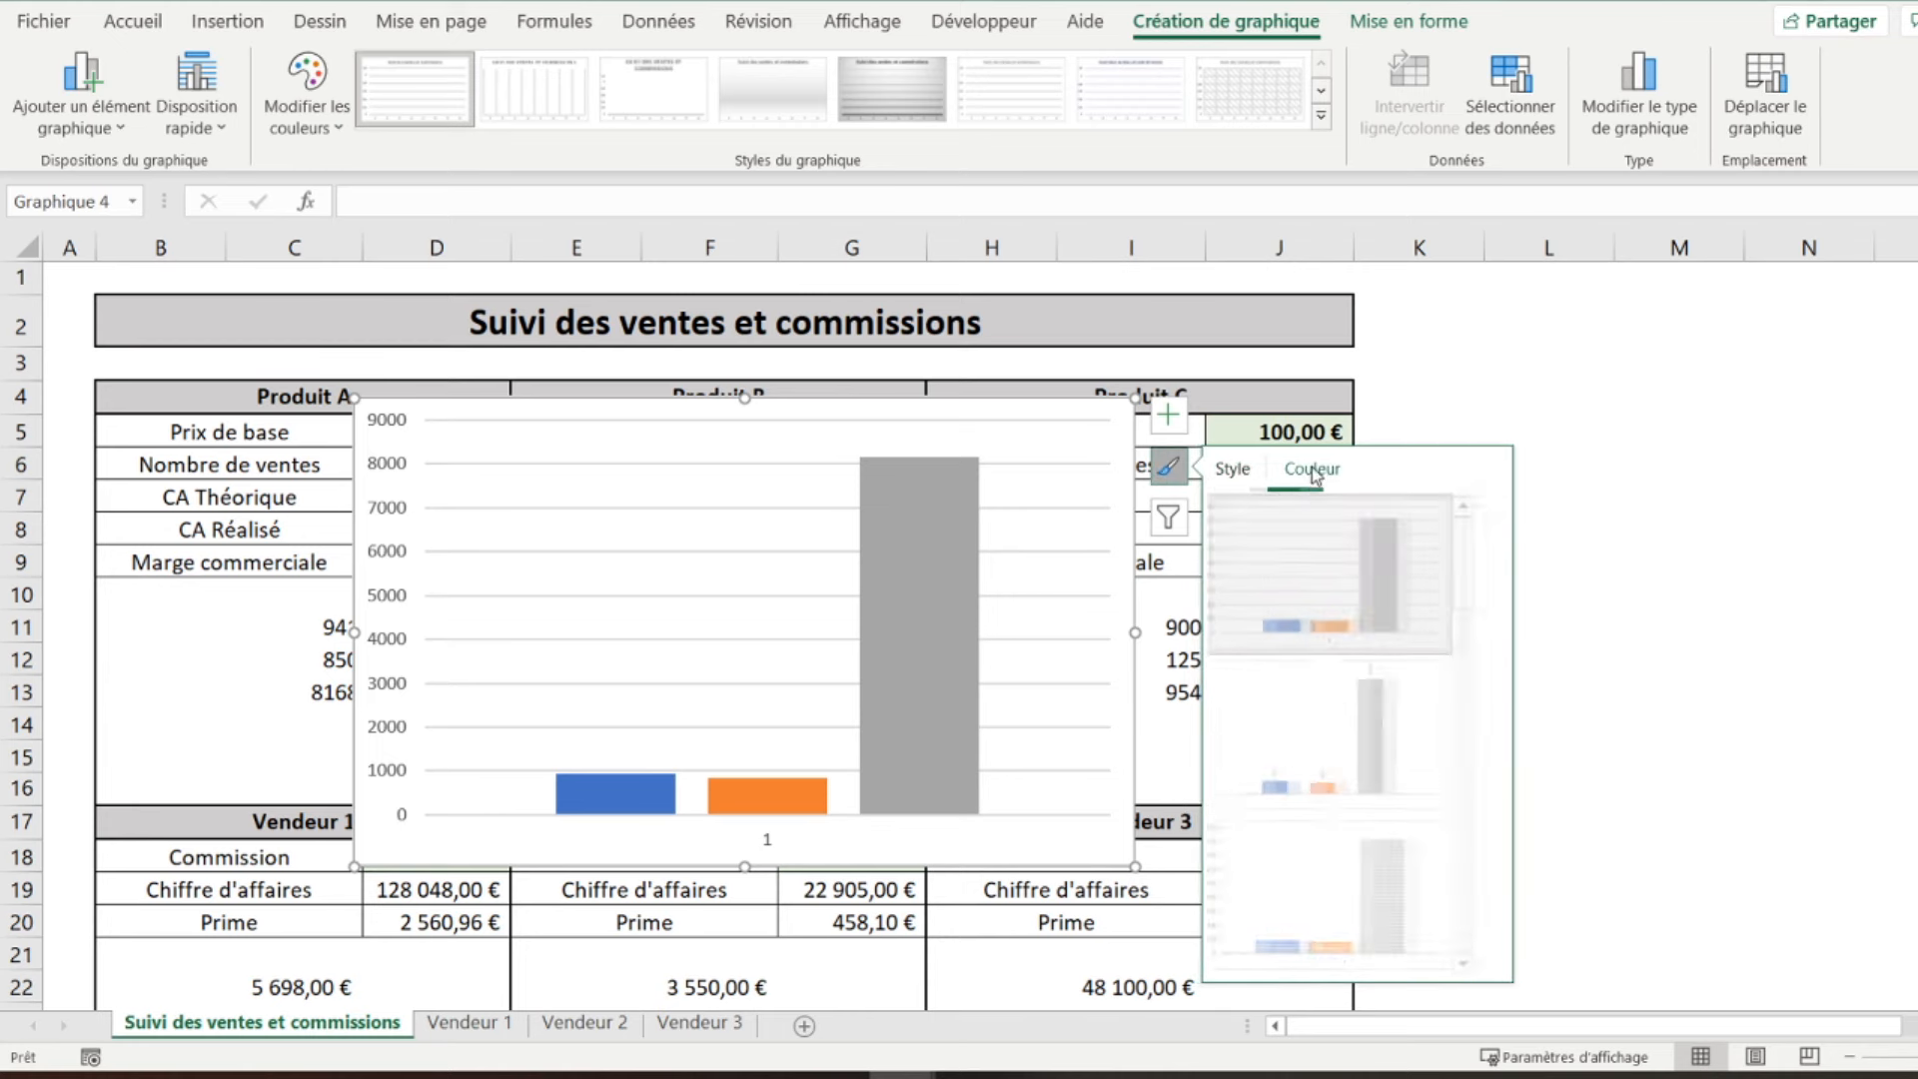
click(1294, 754)
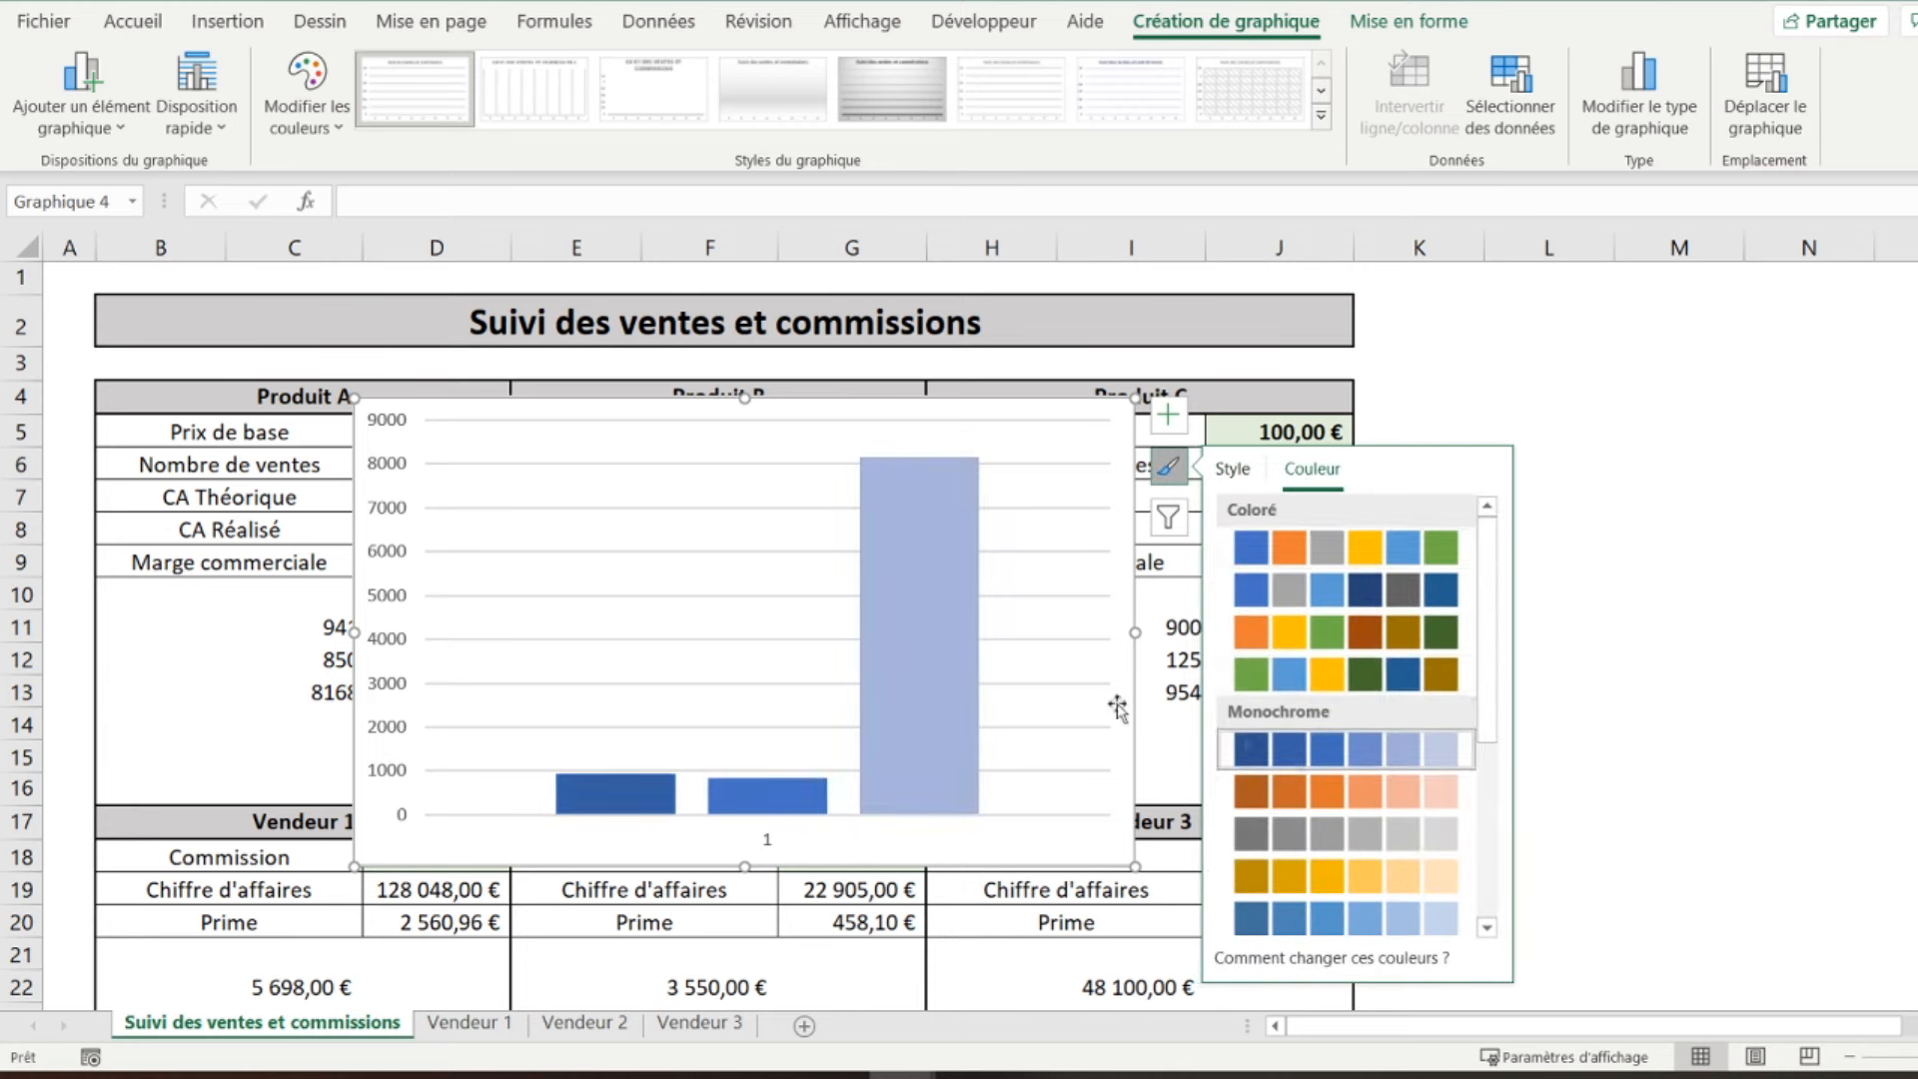
- Remove the chart's axes and gridlines and add a legend with the Bas position
click(1168, 413)
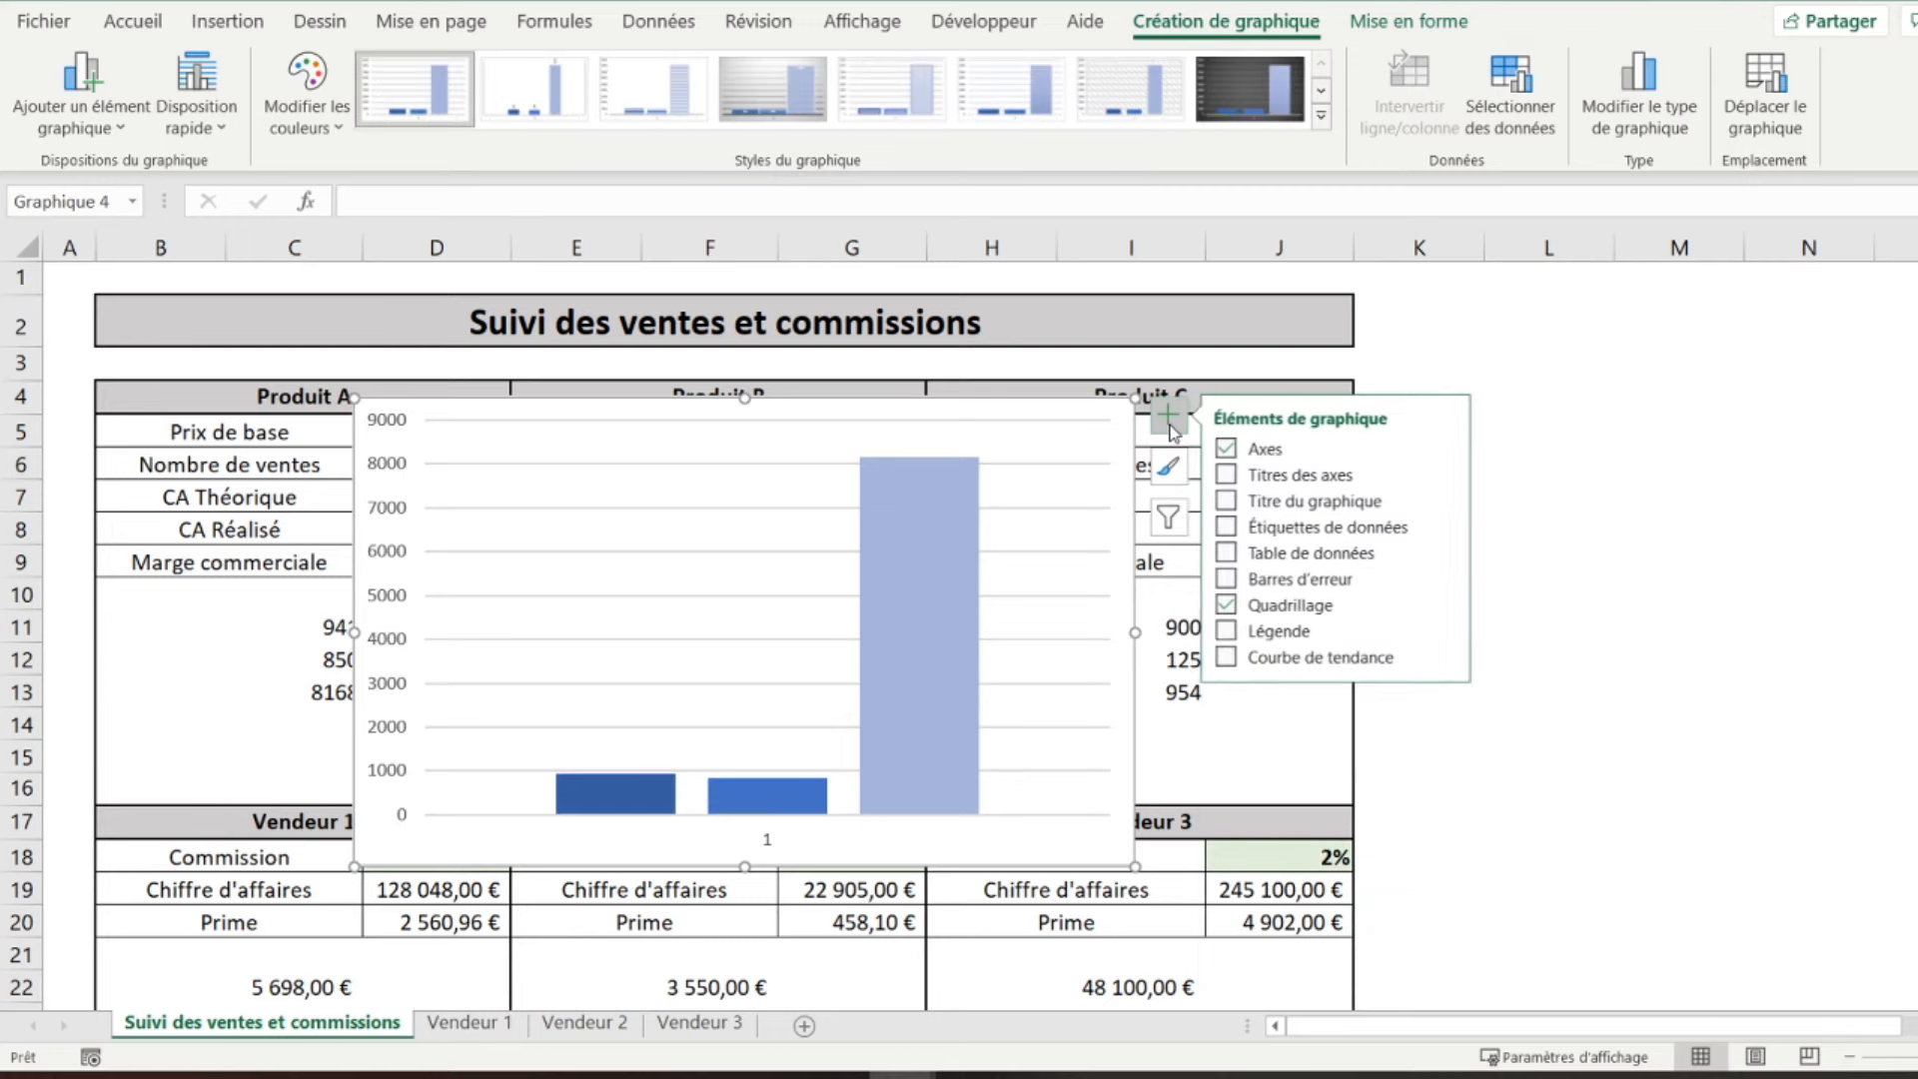
click(1227, 450)
click(1226, 605)
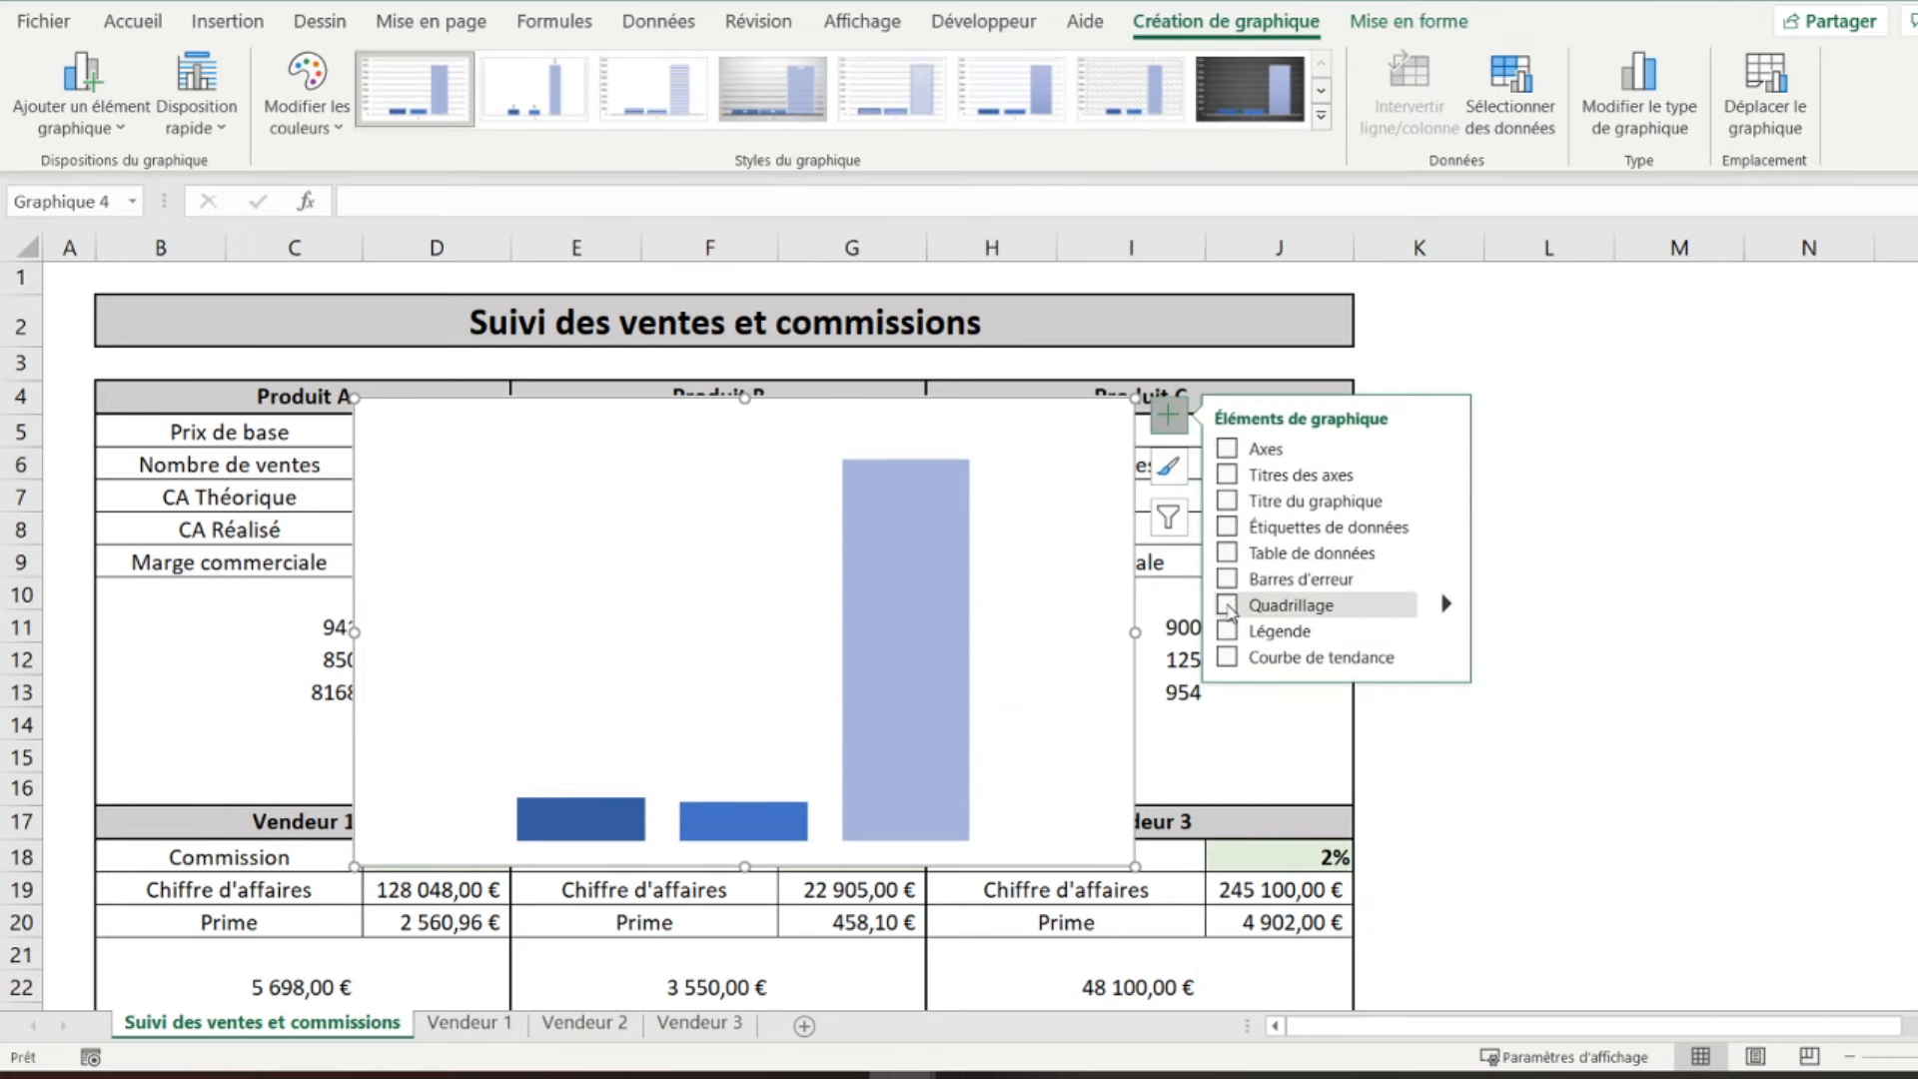
click(1446, 631)
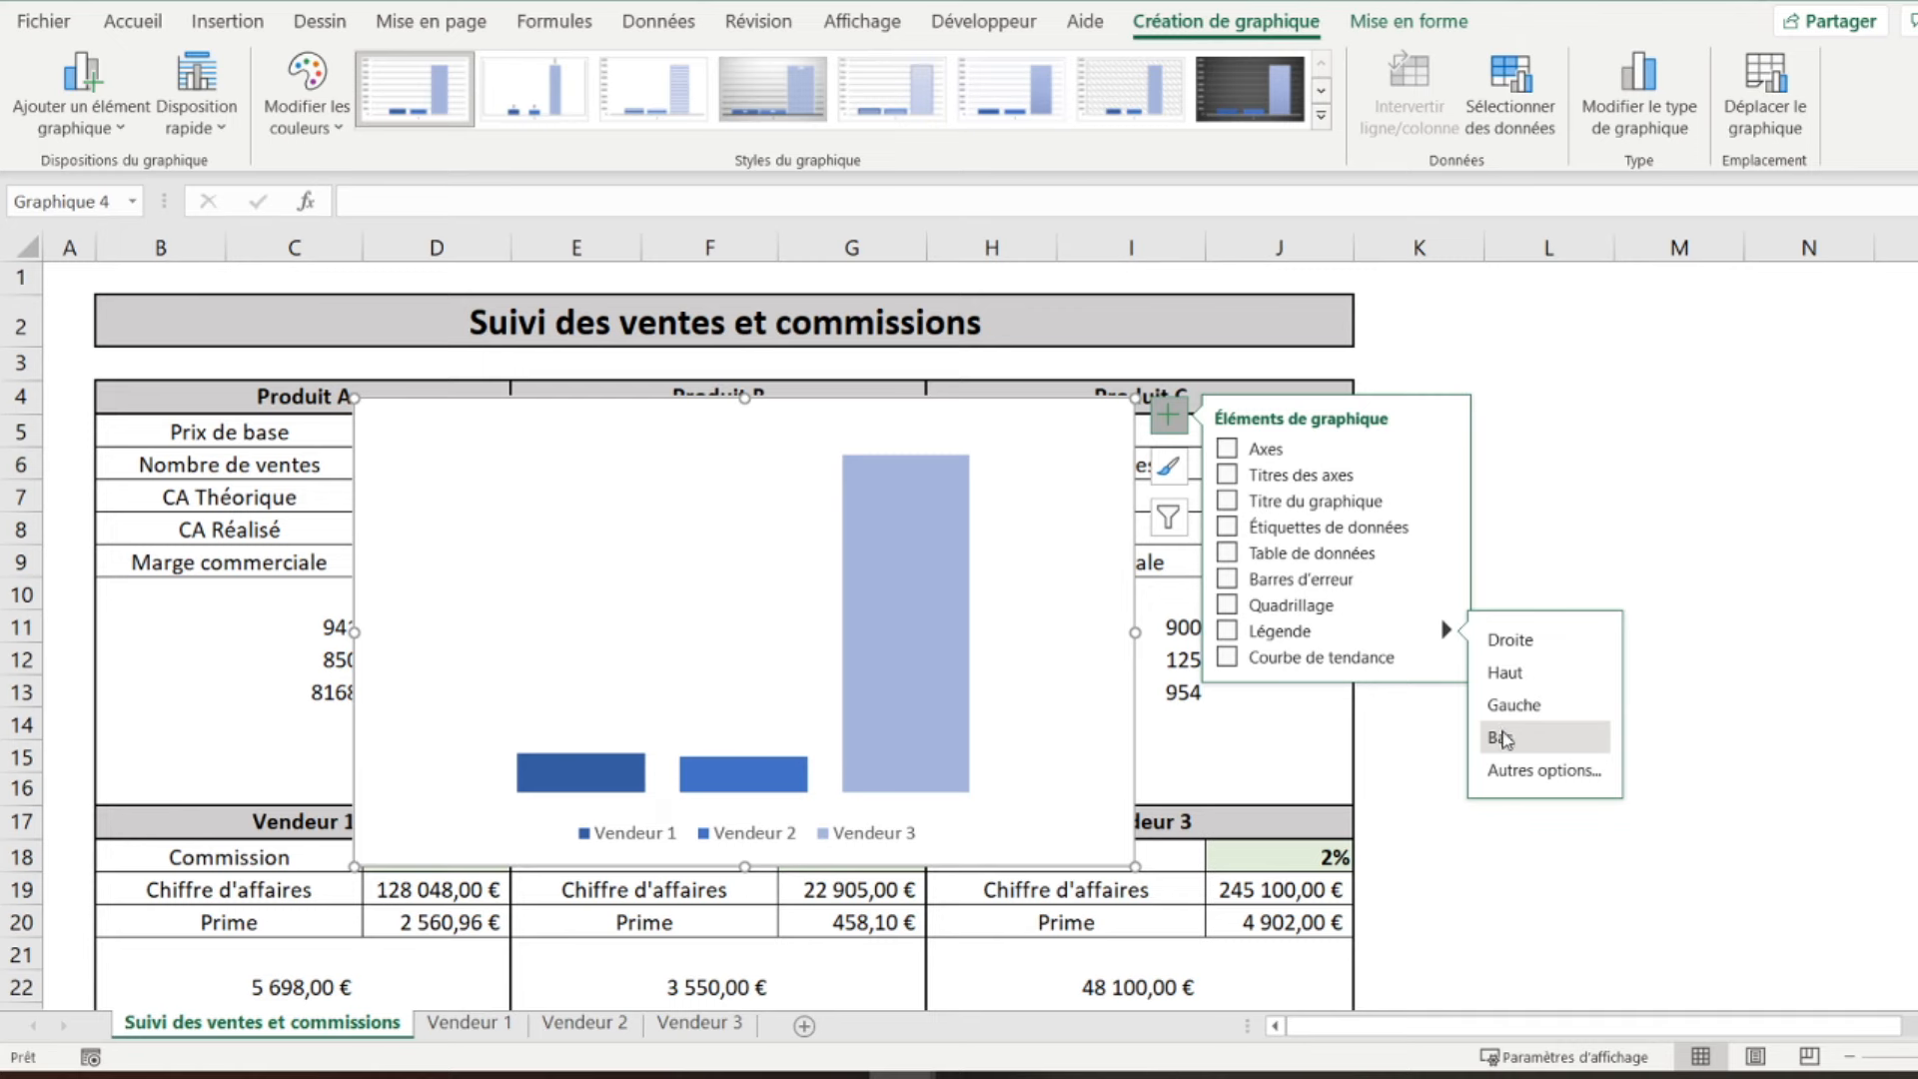
click(1504, 739)
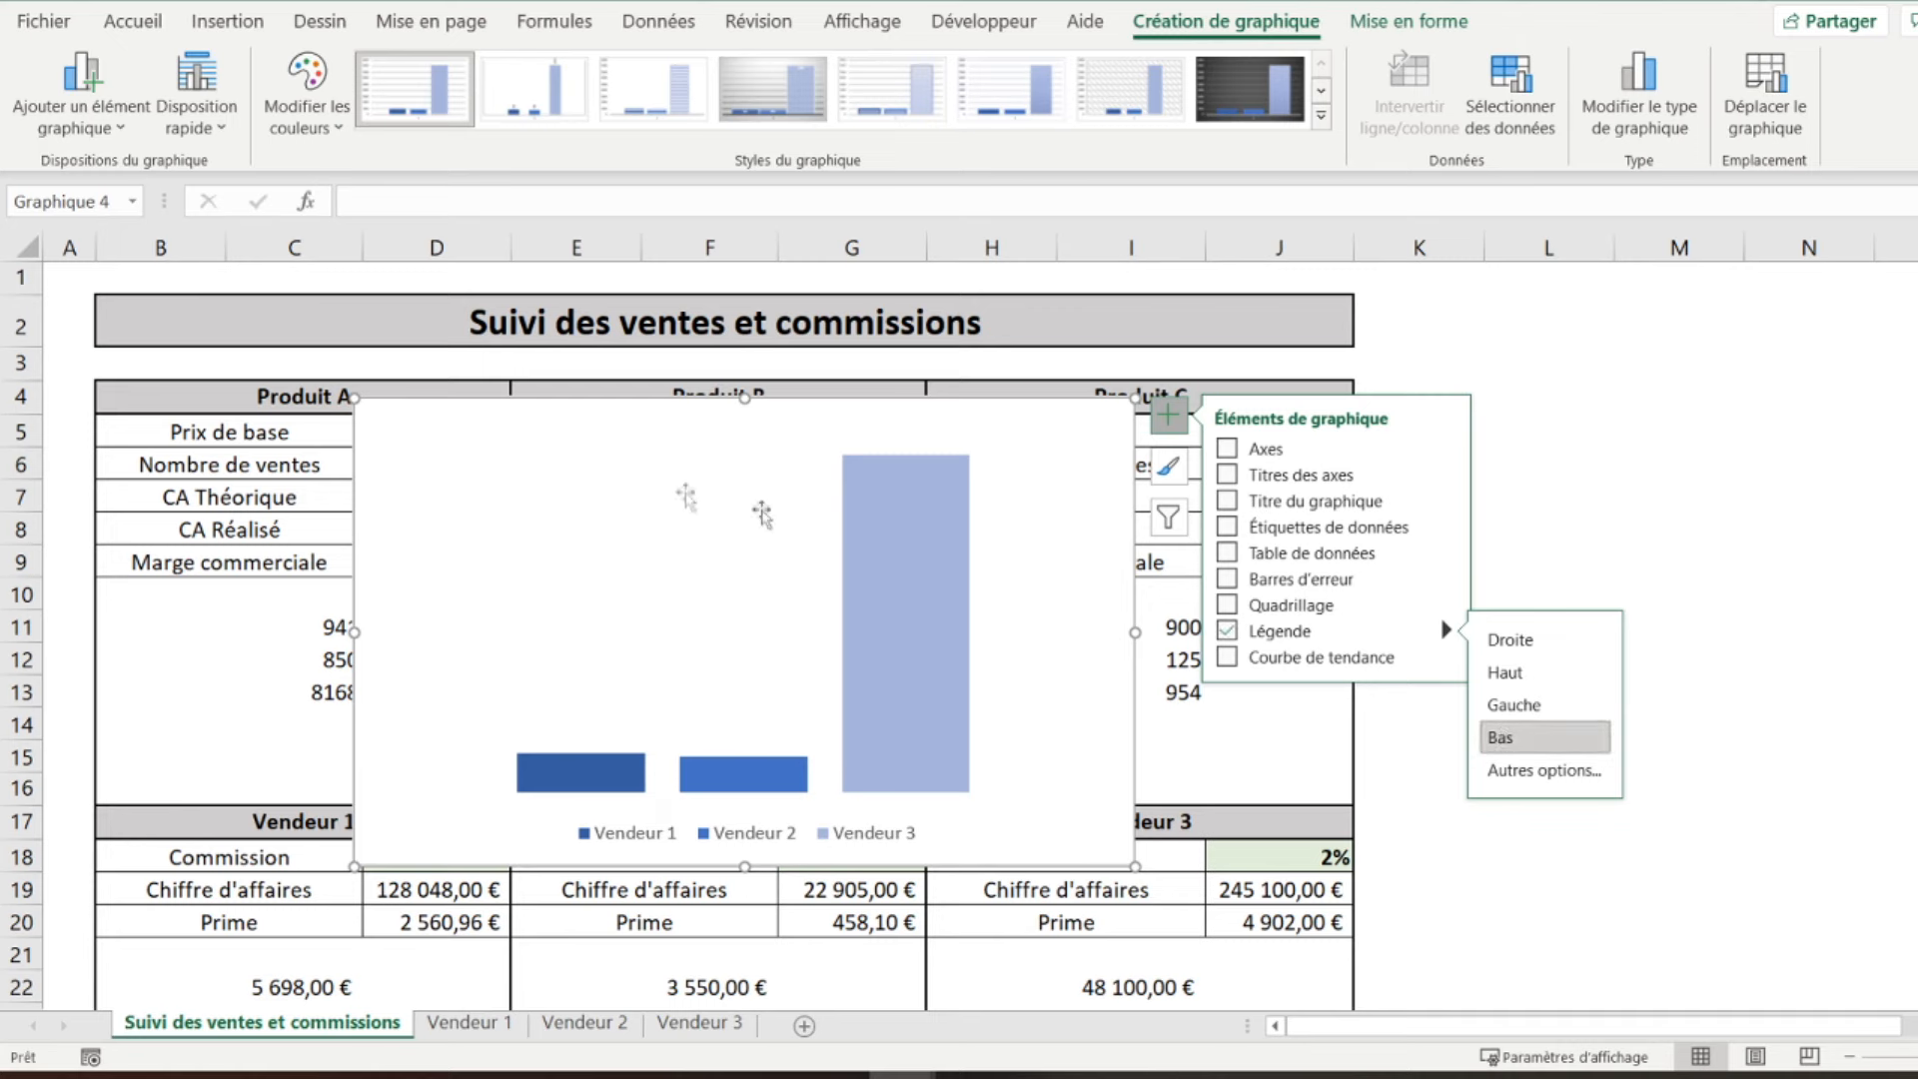
- Set the chart area's outline to Sans contour
right_click(517, 404)
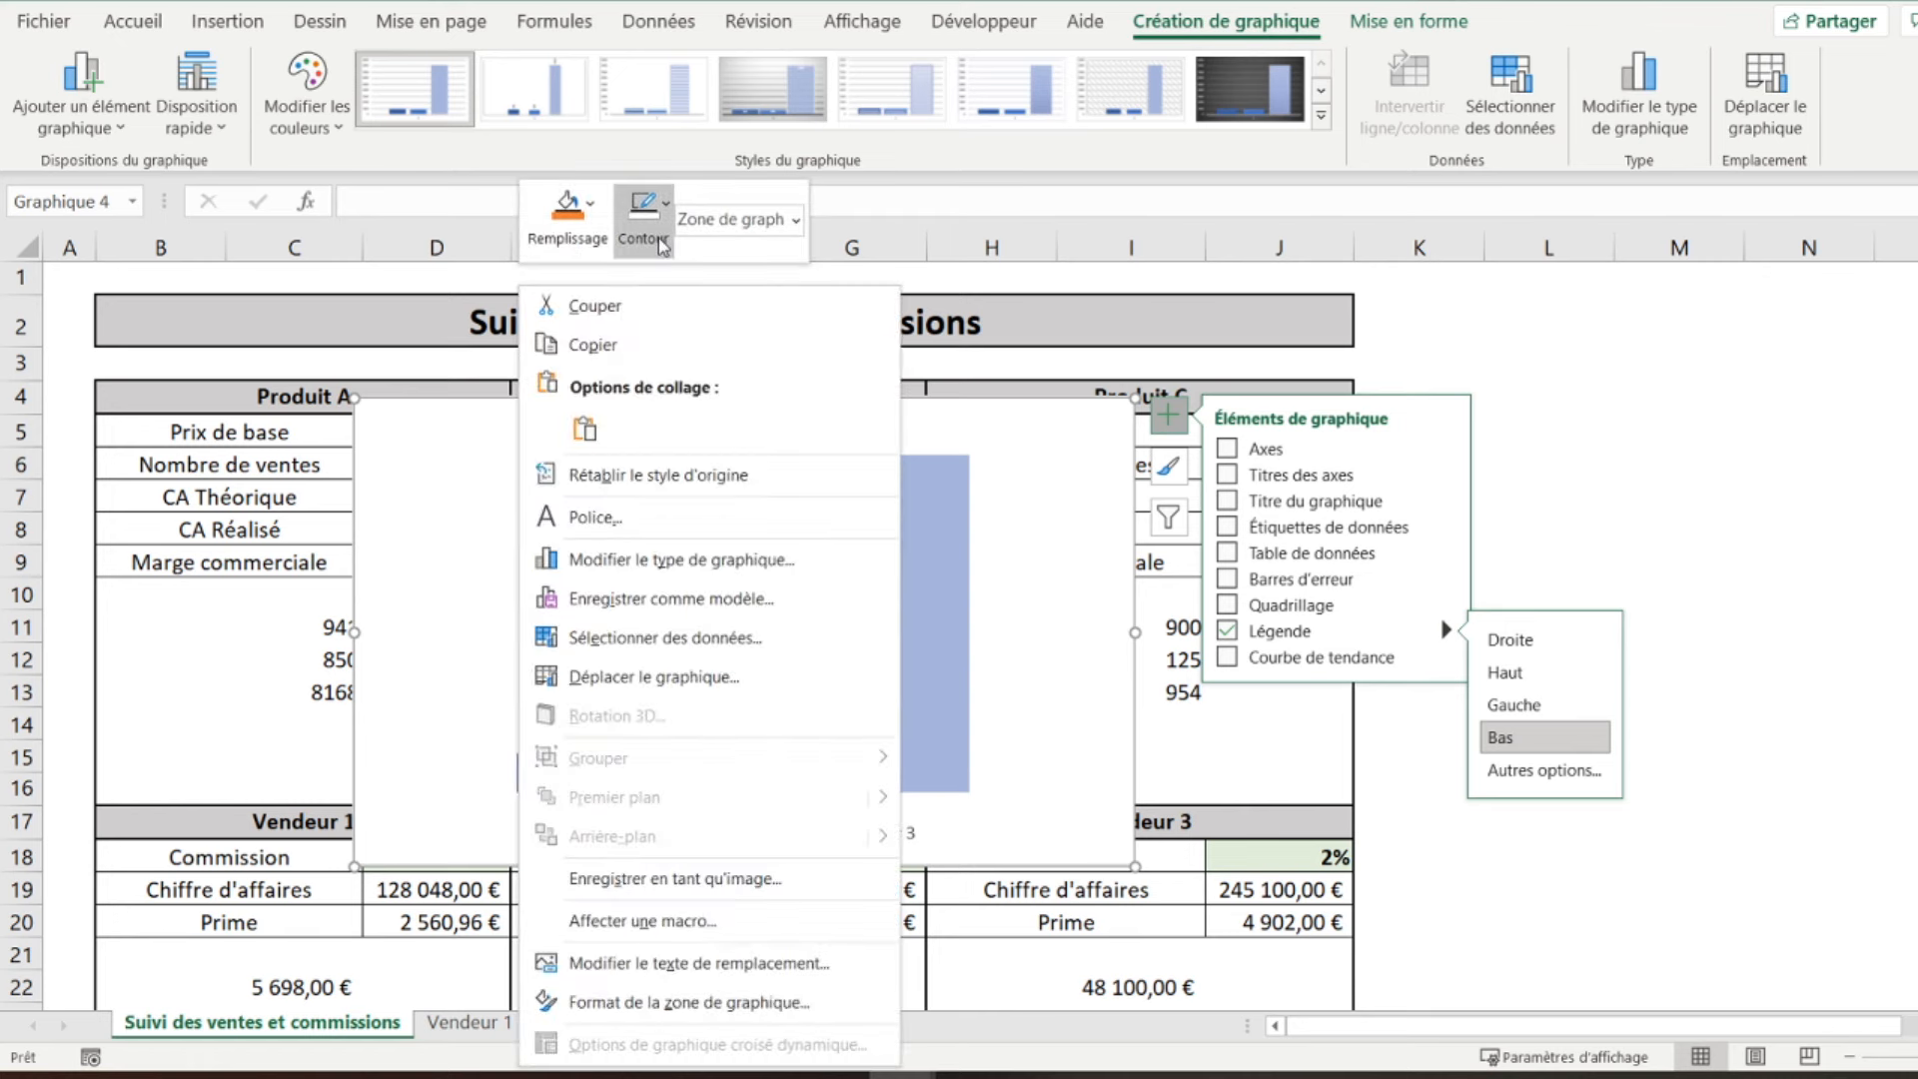
click(643, 210)
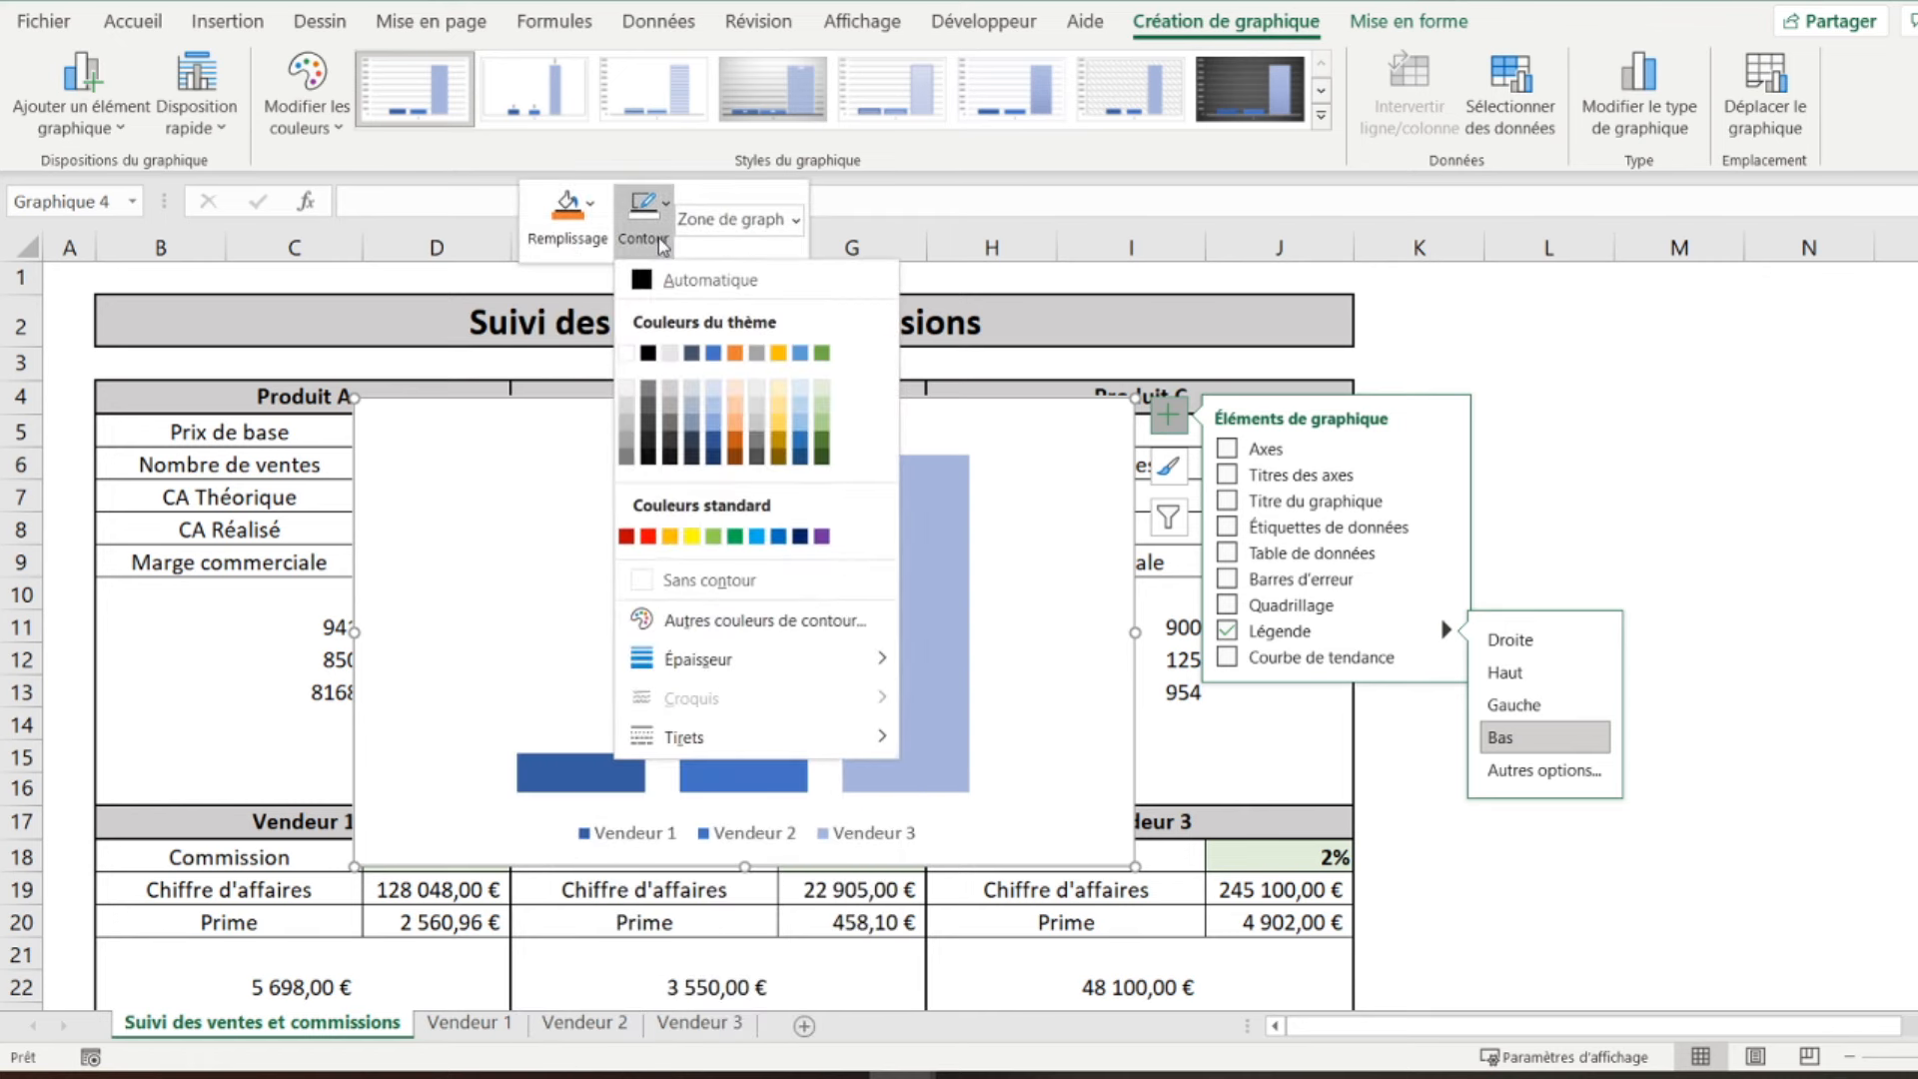
click(710, 579)
- Move the chart under the Produit A table and resize it to fit the block across B10:D16
drag(542, 407, 291, 599)
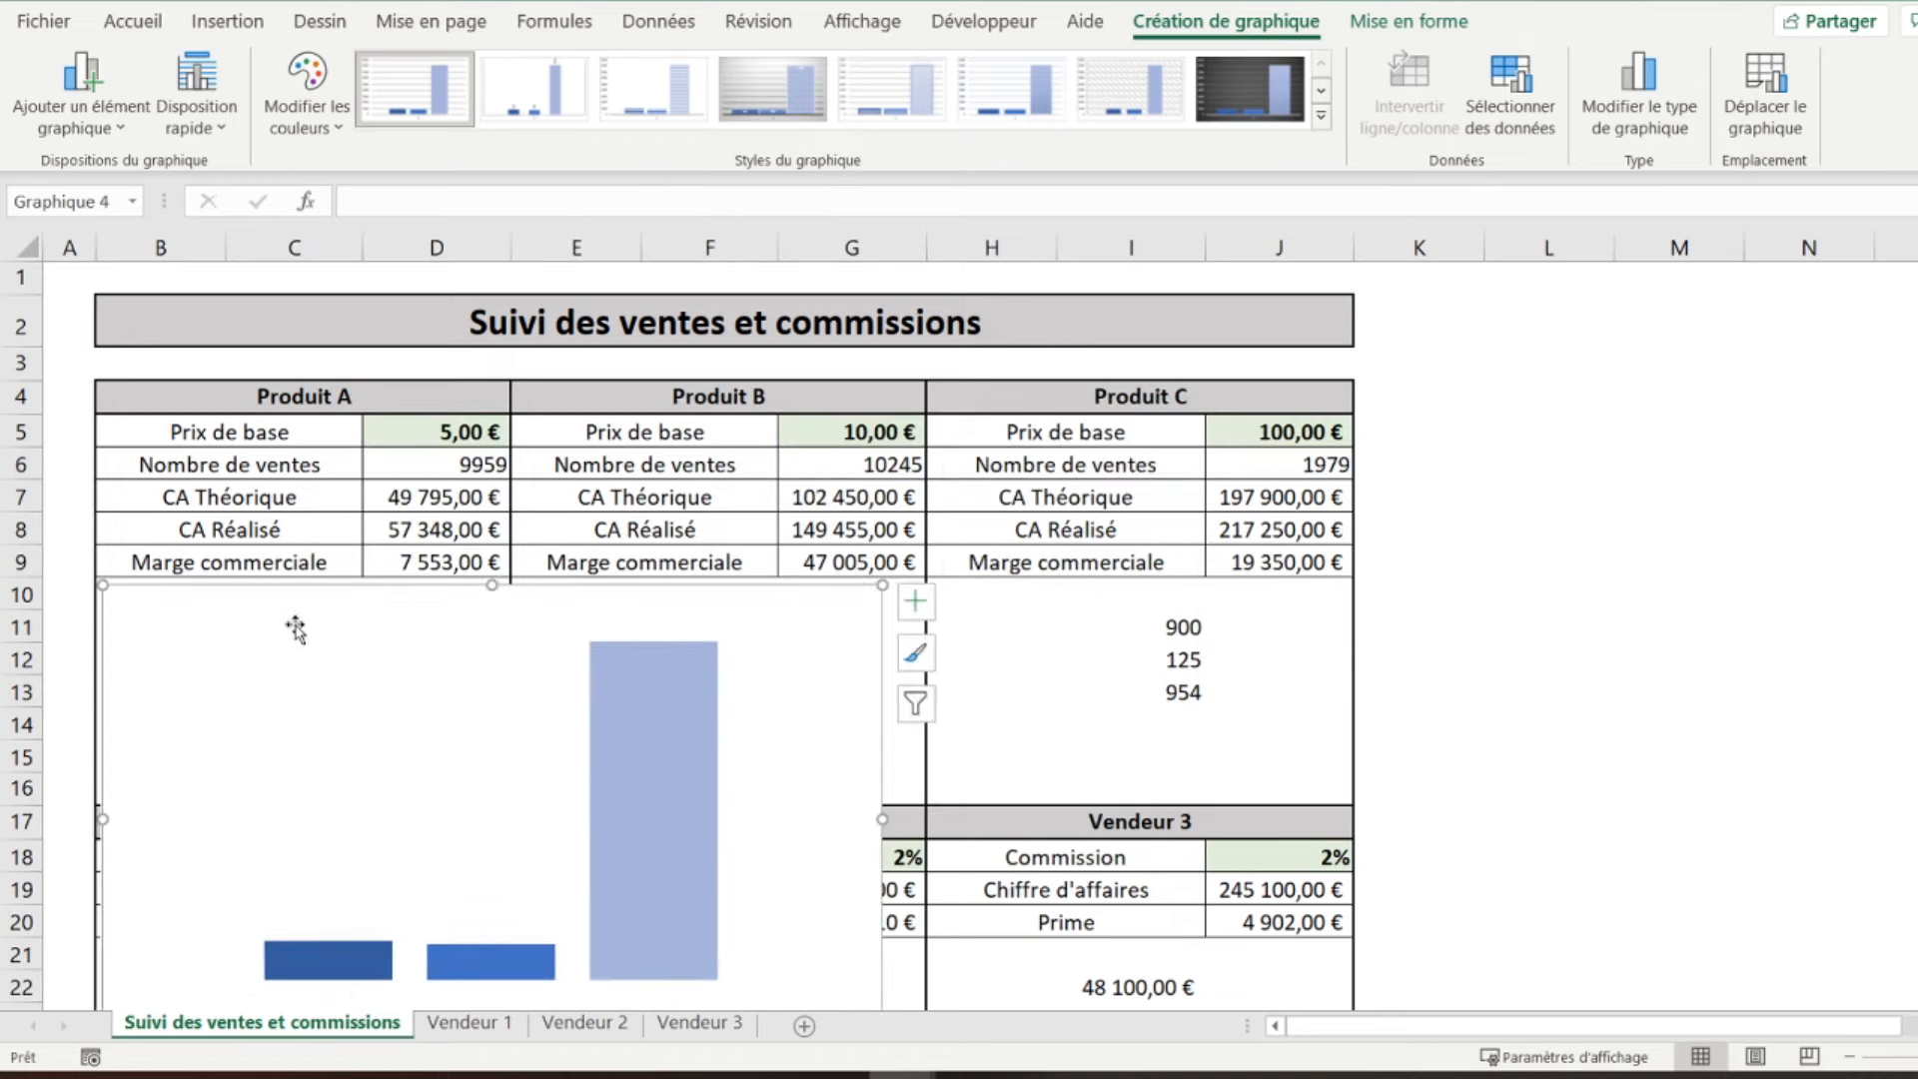
scroll(291, 630, down, 2)
drag(882, 835, 495, 545)
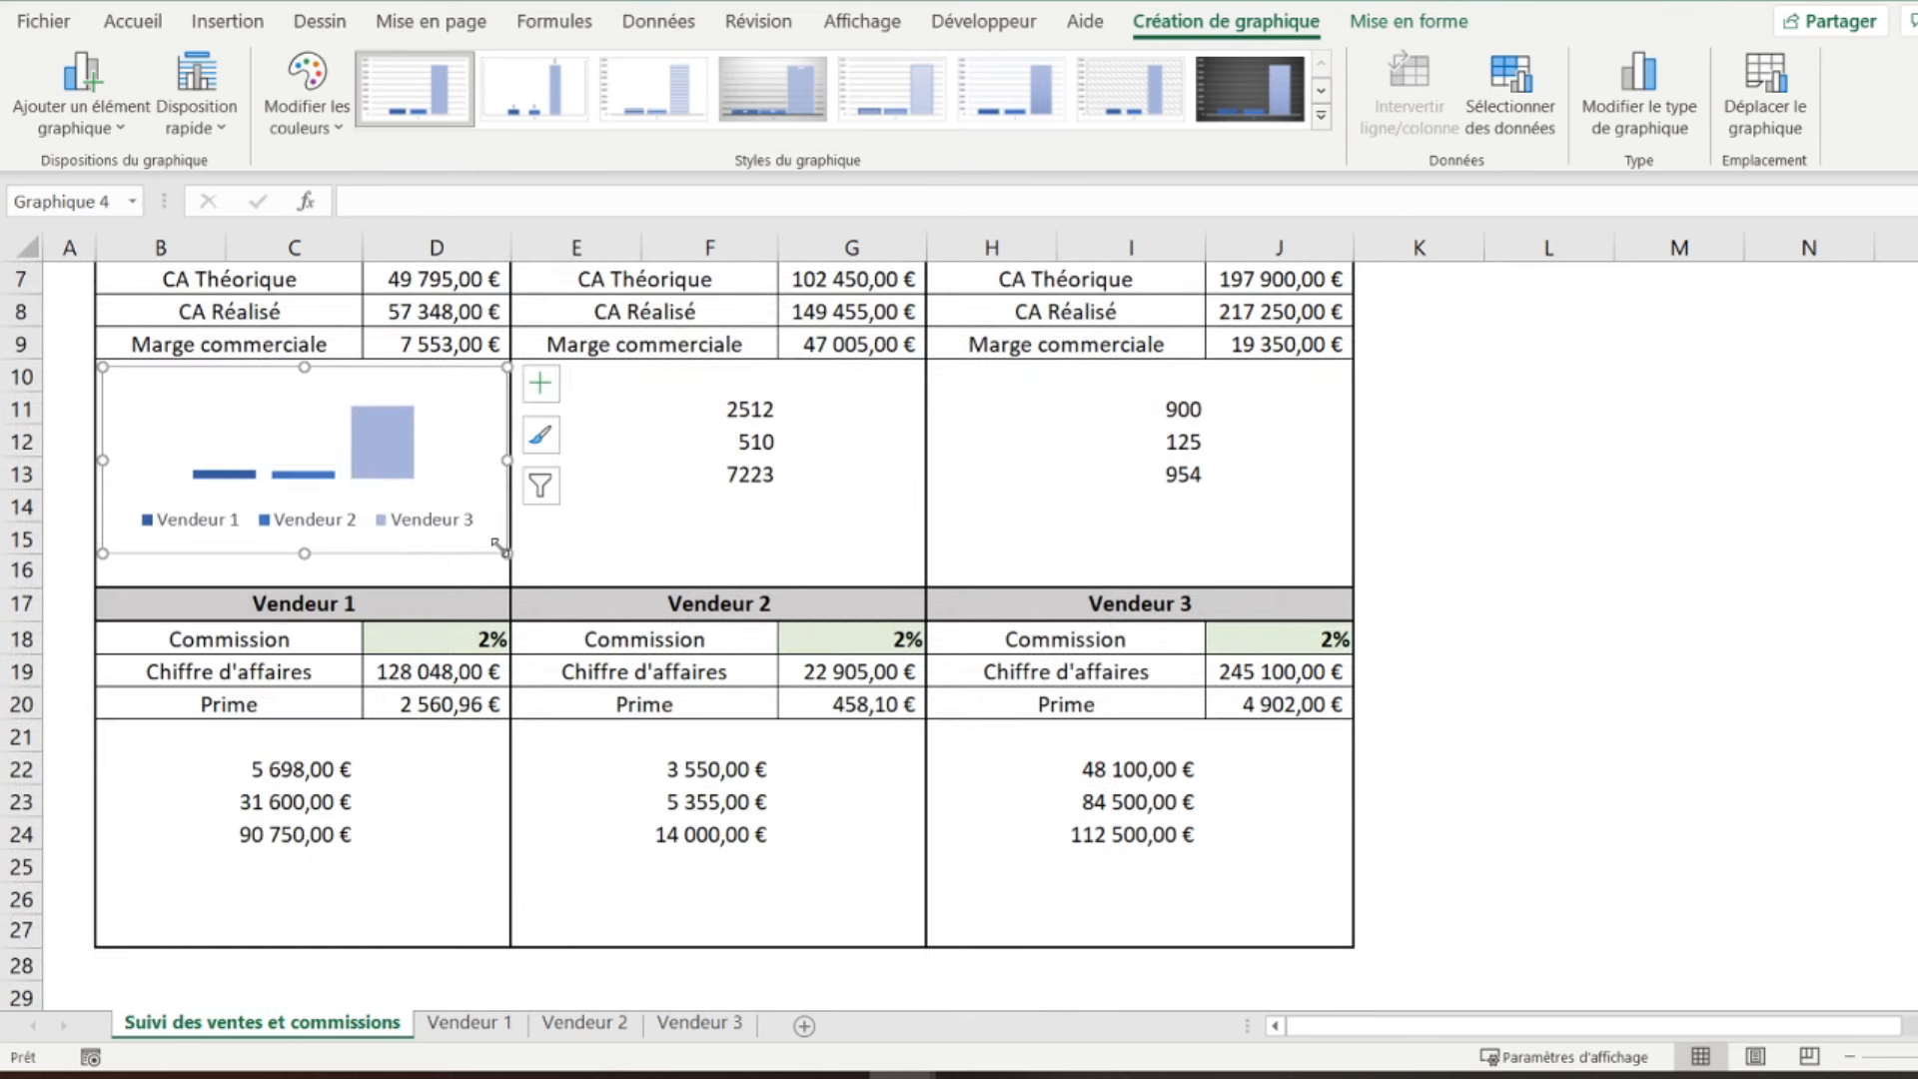
drag(309, 559, 302, 579)
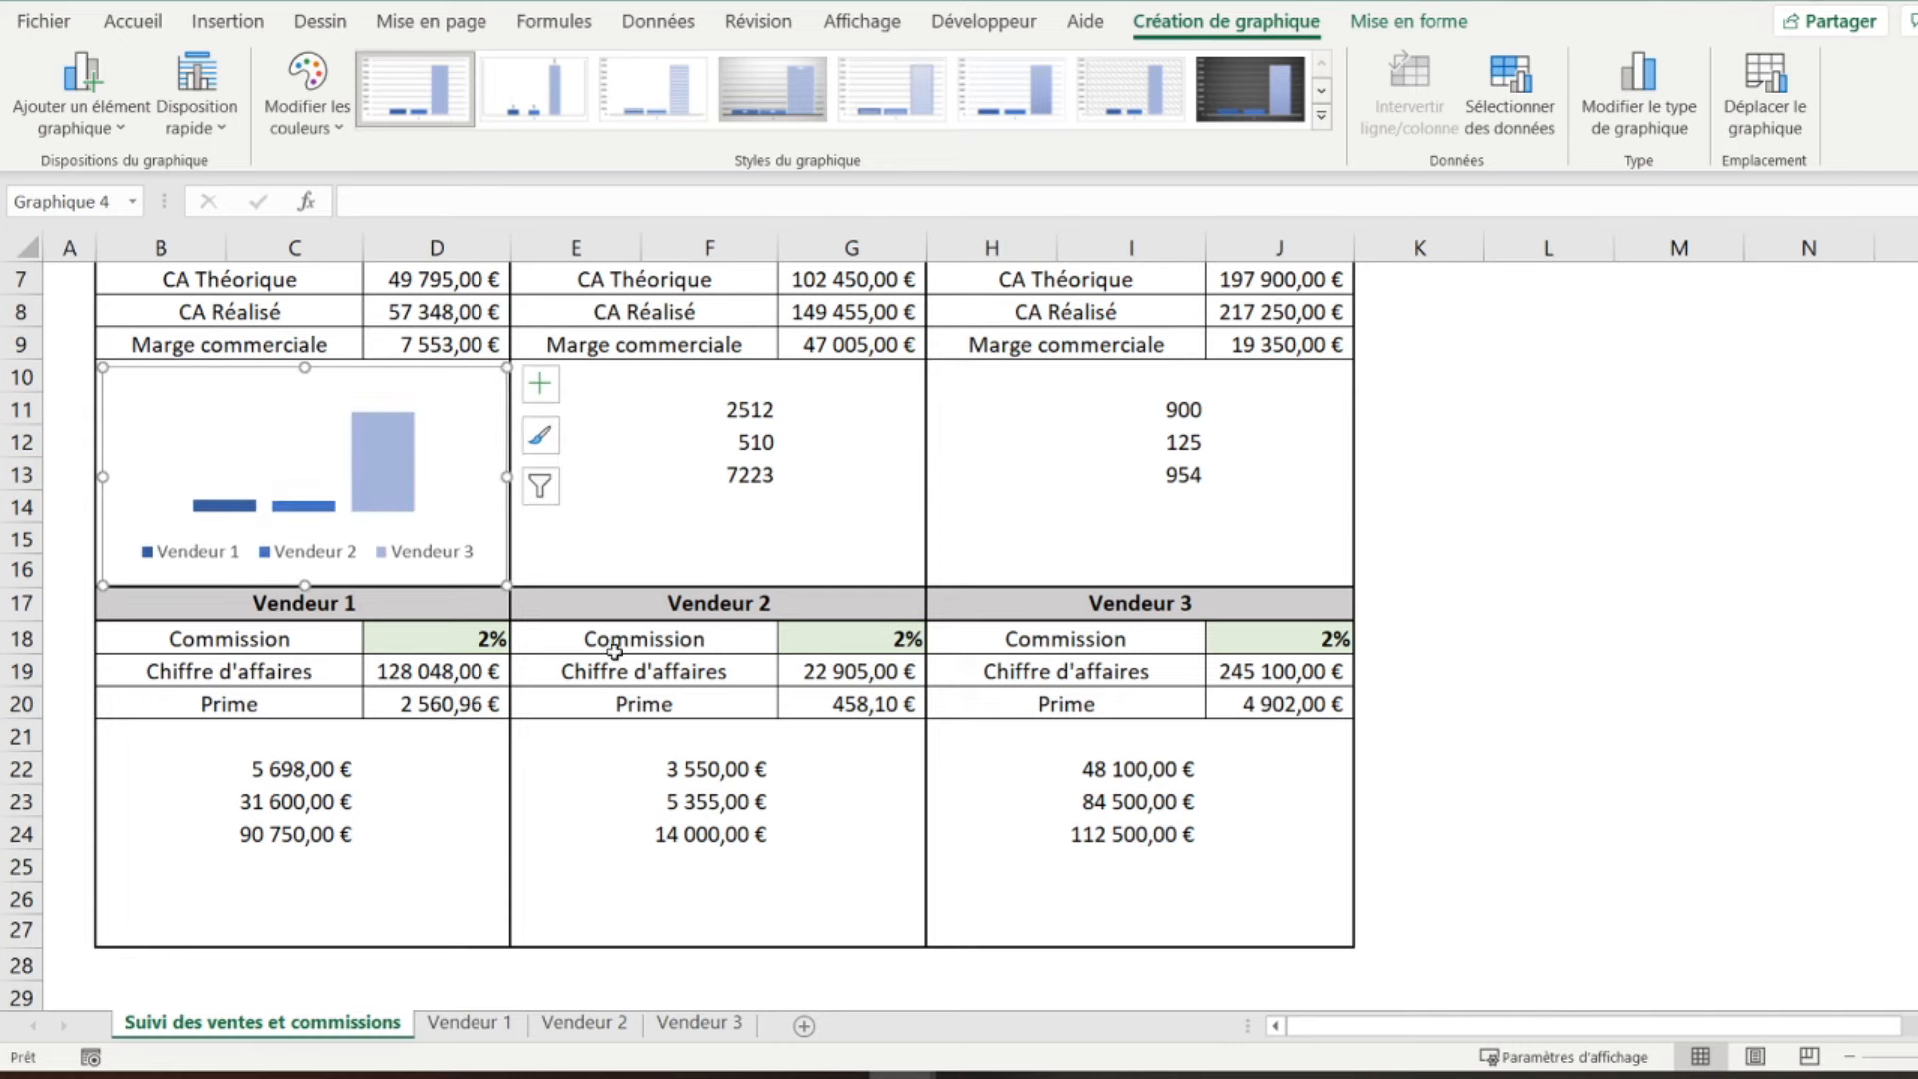
scroll(236, 647, up, 2)
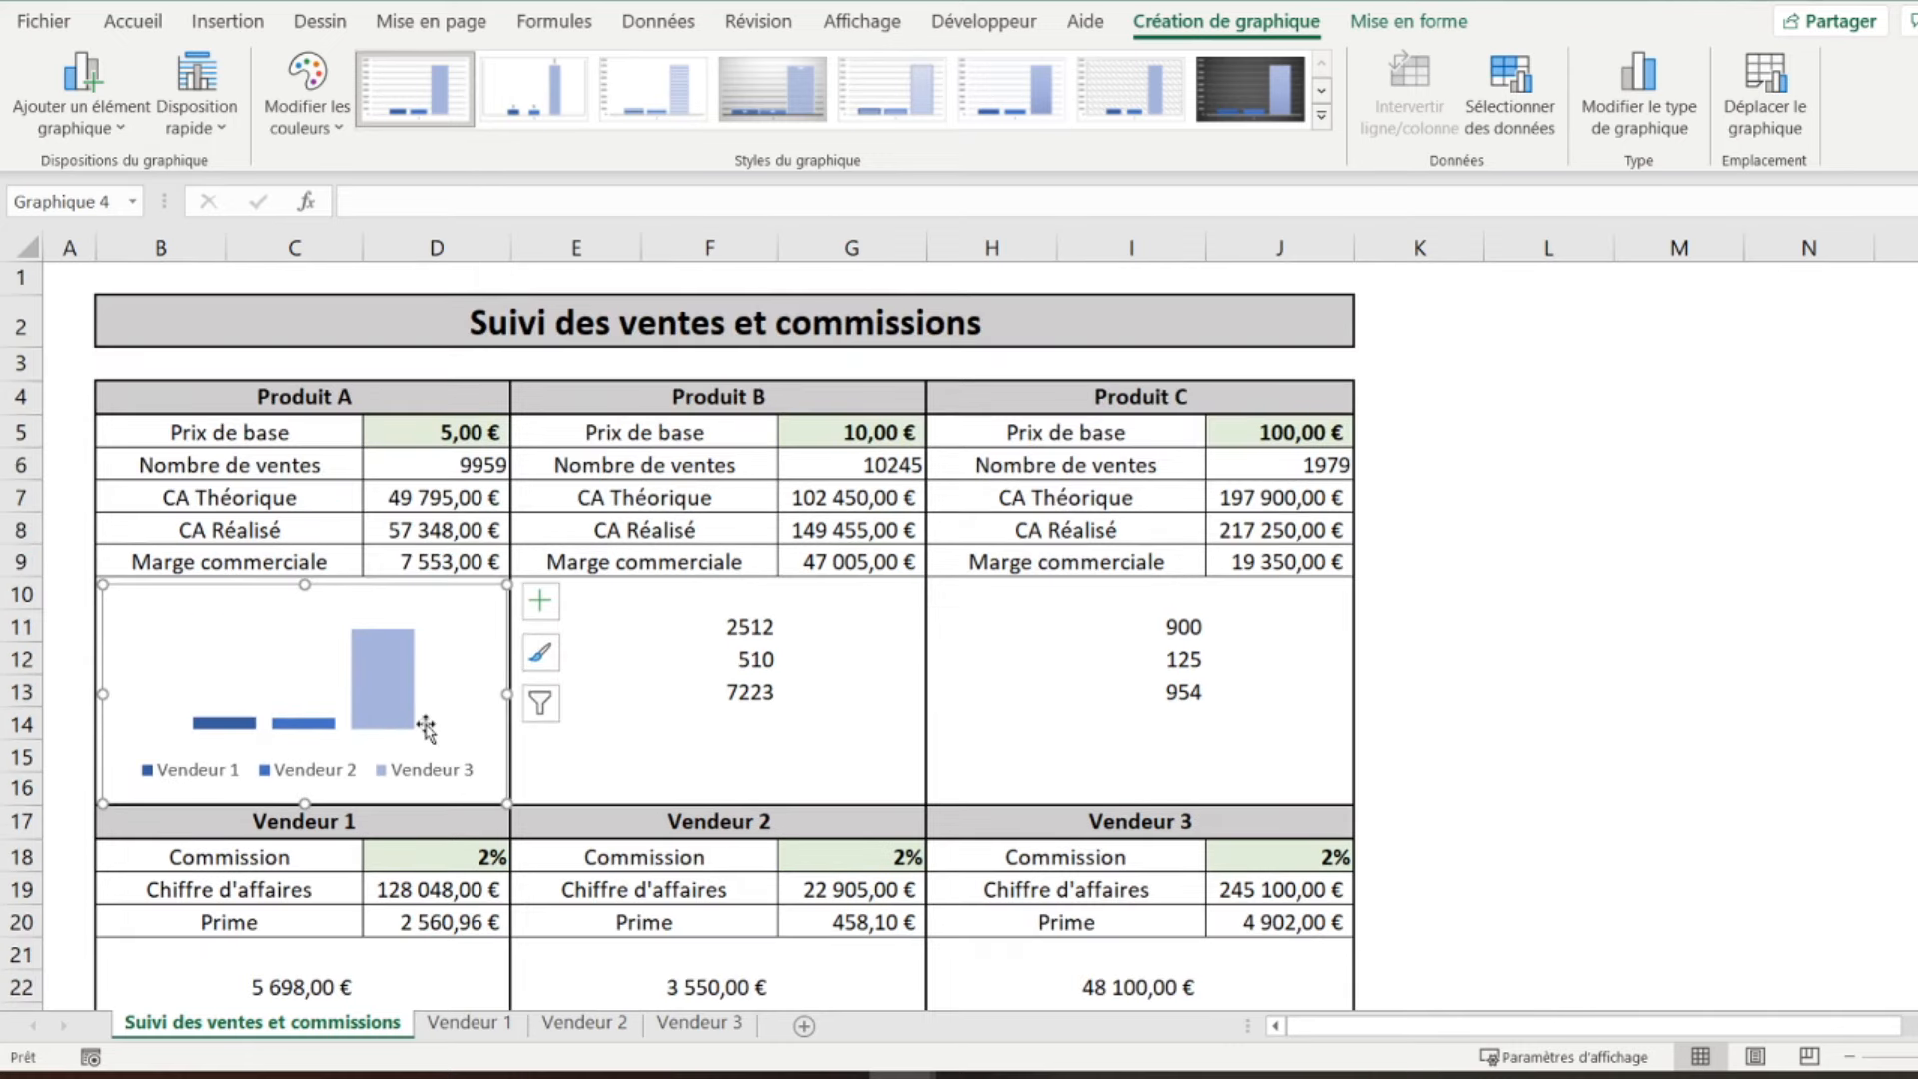
- Copy the Produit A chart, paste a duplicate at K12 beside the tables, and move it up slightly
right_click(226, 592)
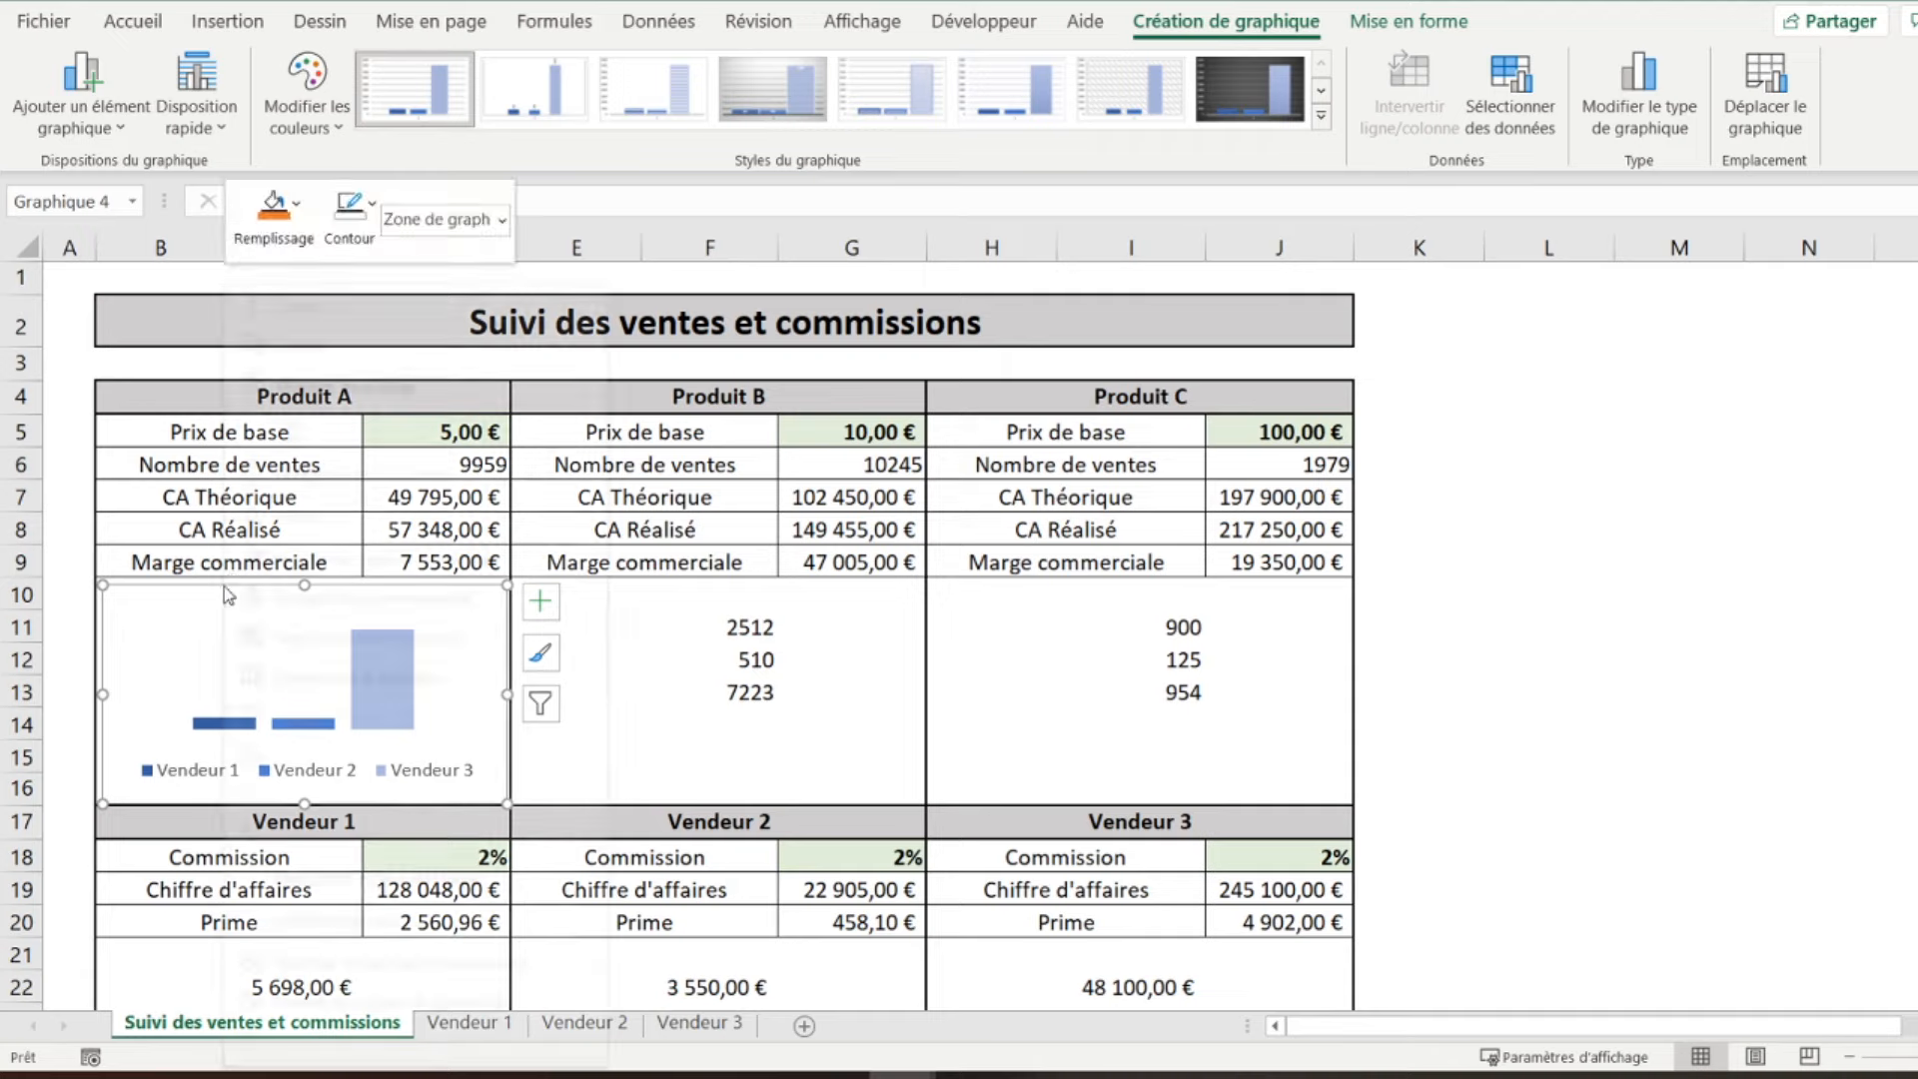
click(270, 343)
click(1393, 655)
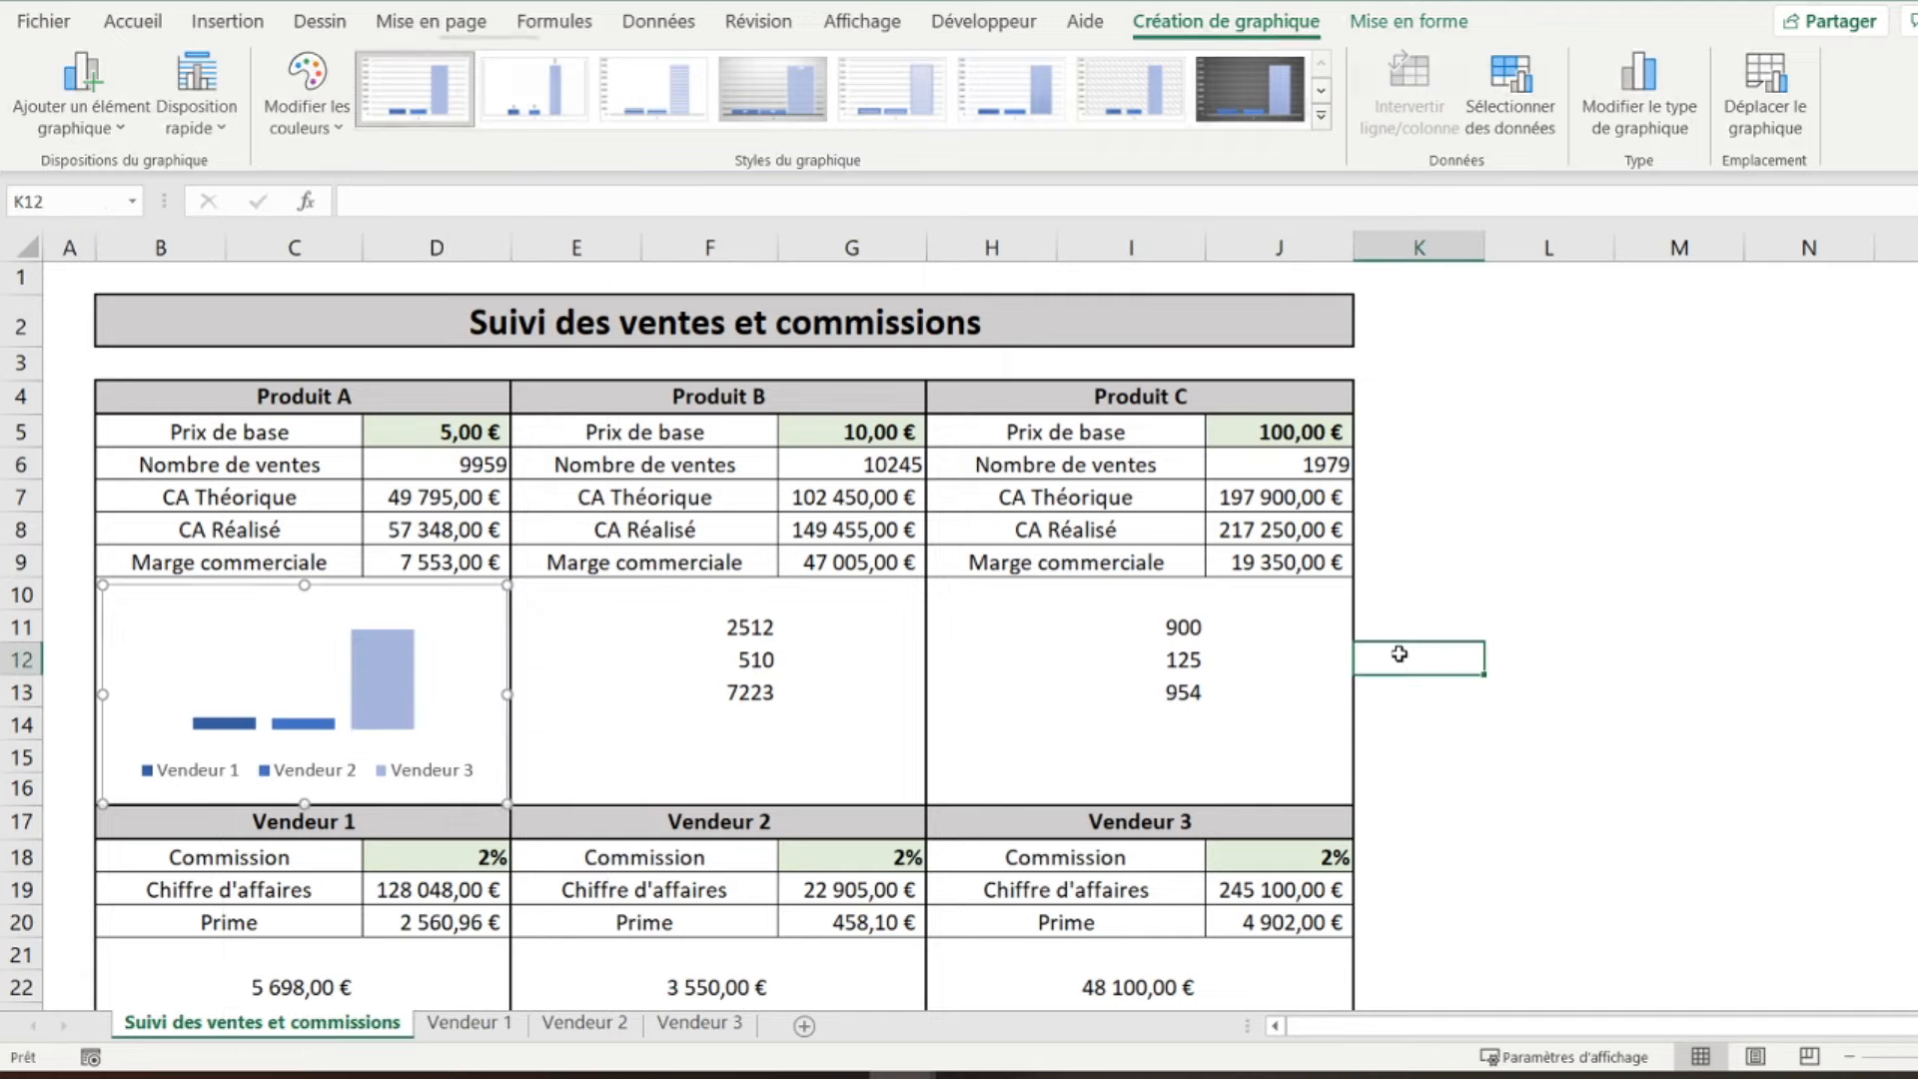
right_click(1398, 654)
click(1464, 437)
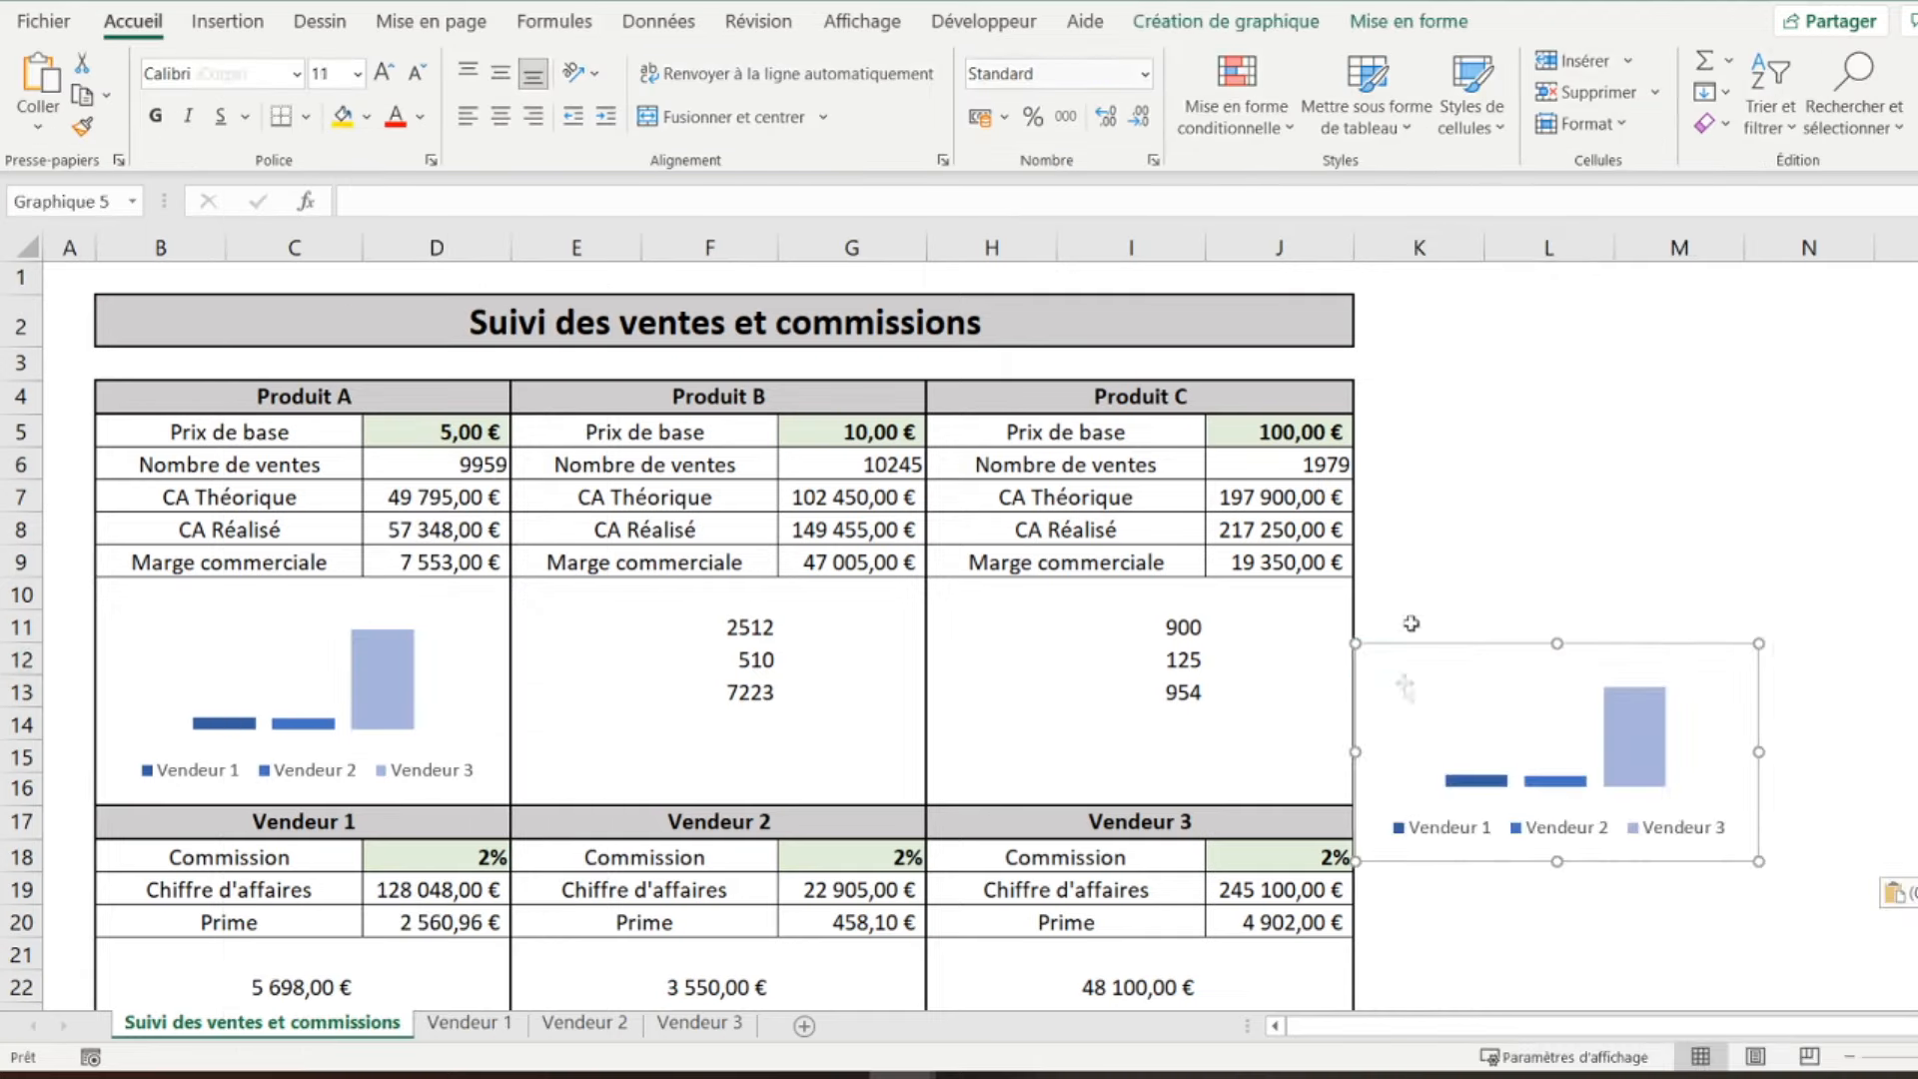
drag(1412, 641, 1378, 565)
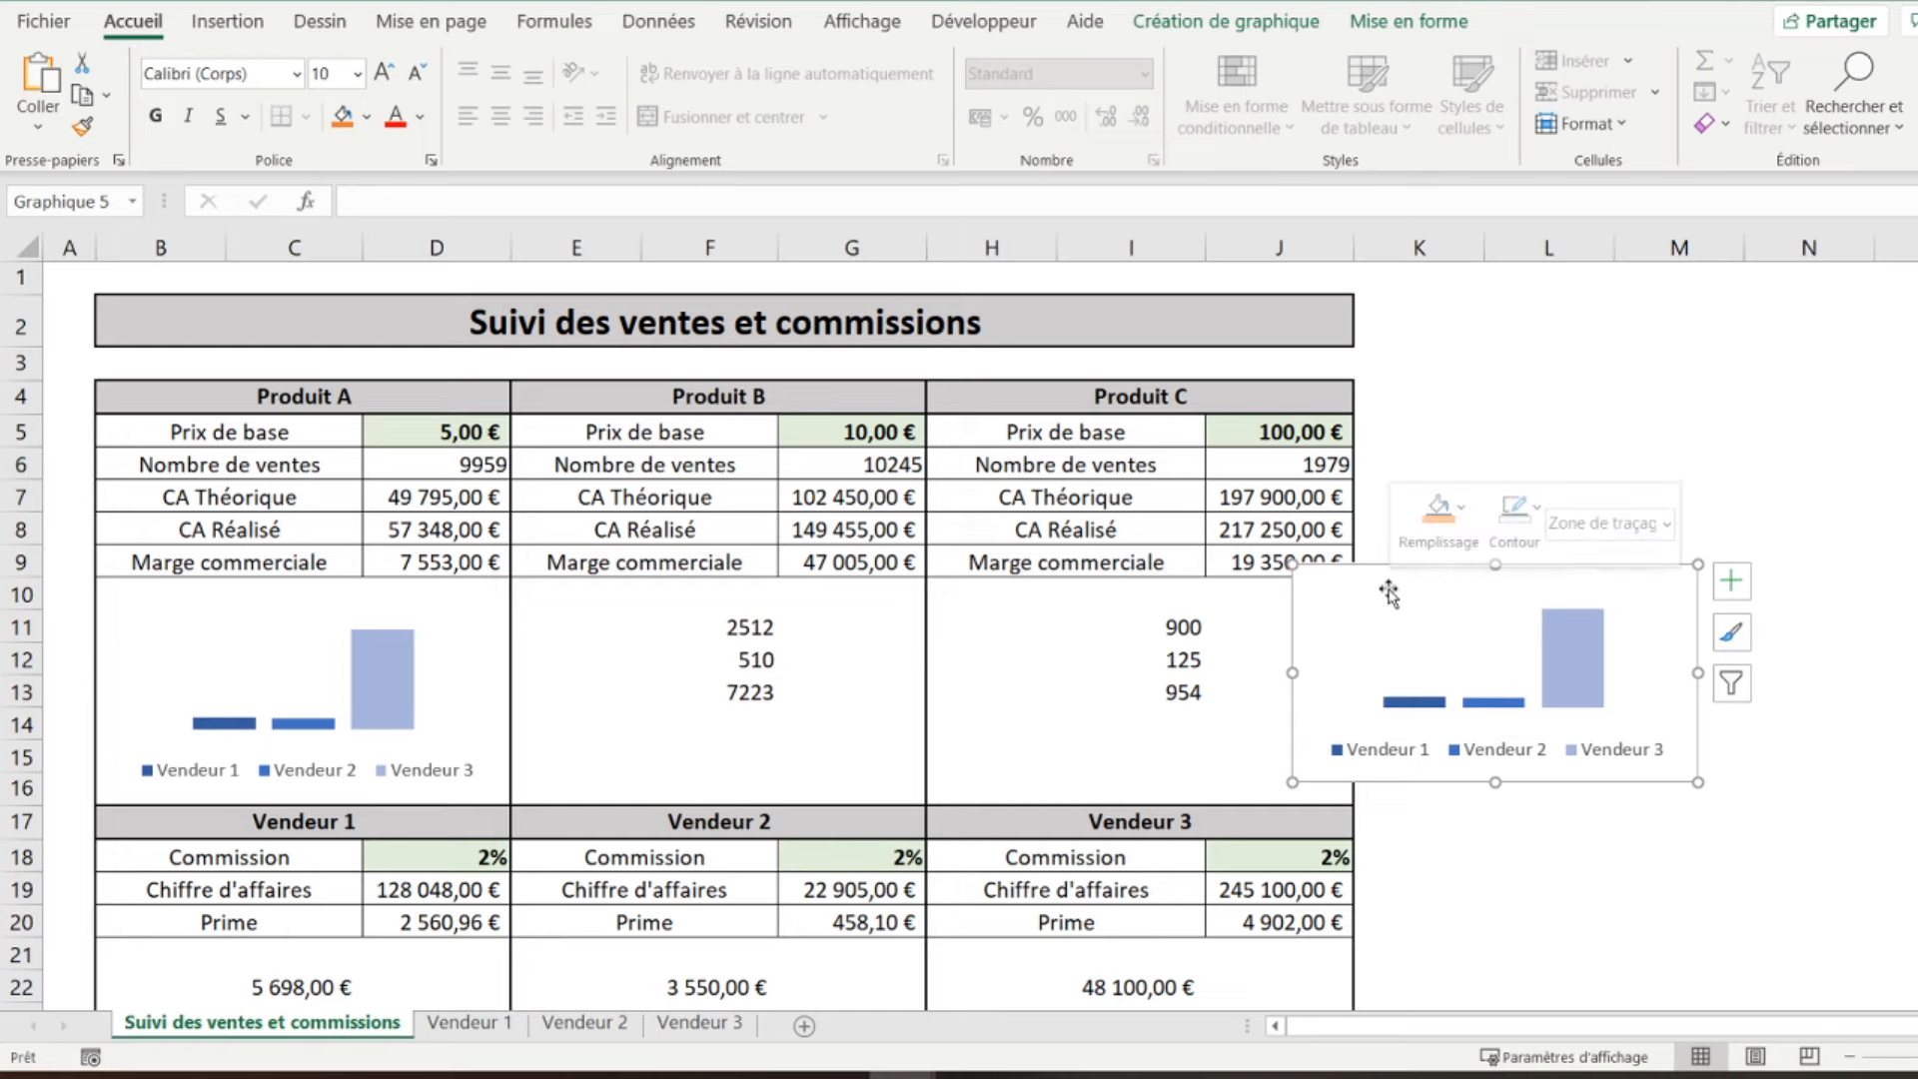
- Edit the duplicated chart's data source so the Vendeur 1 series takes its values from cell F11
right_click(1388, 592)
right_click(1375, 577)
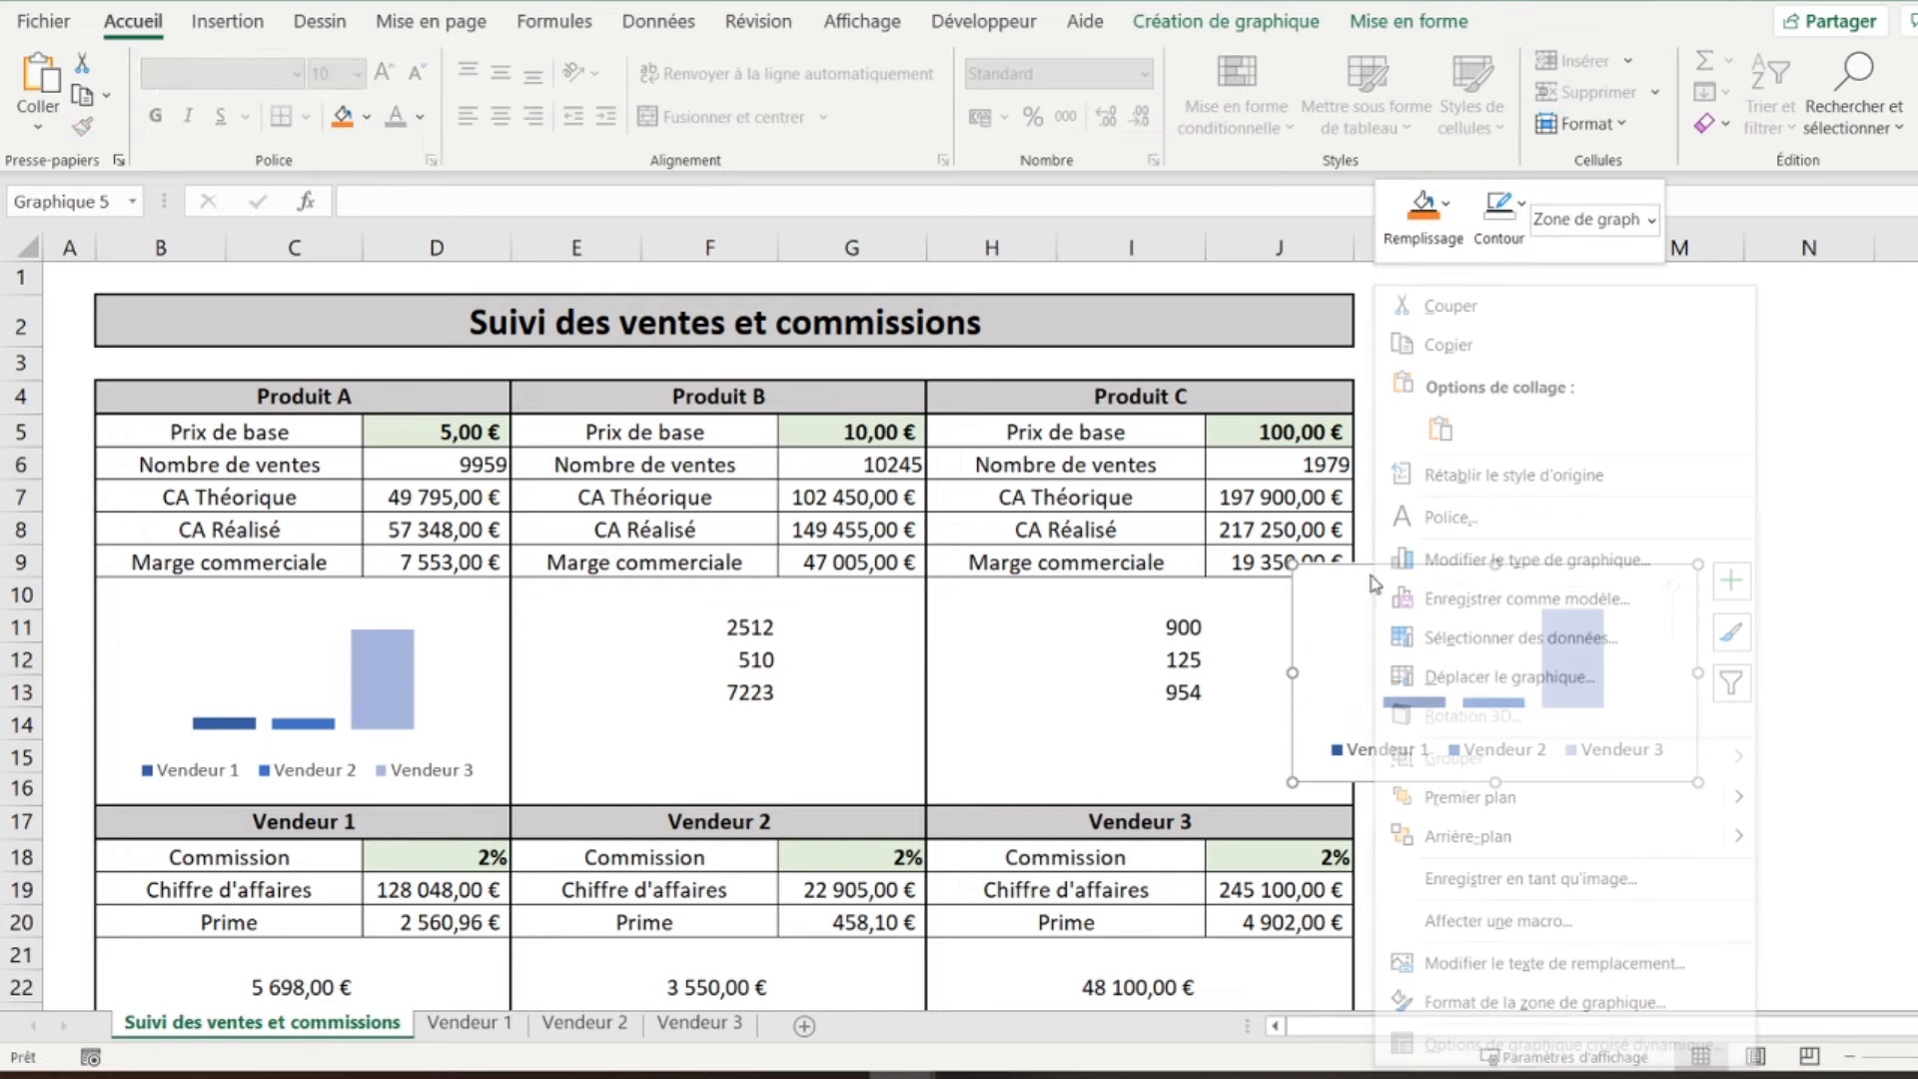
click(1478, 638)
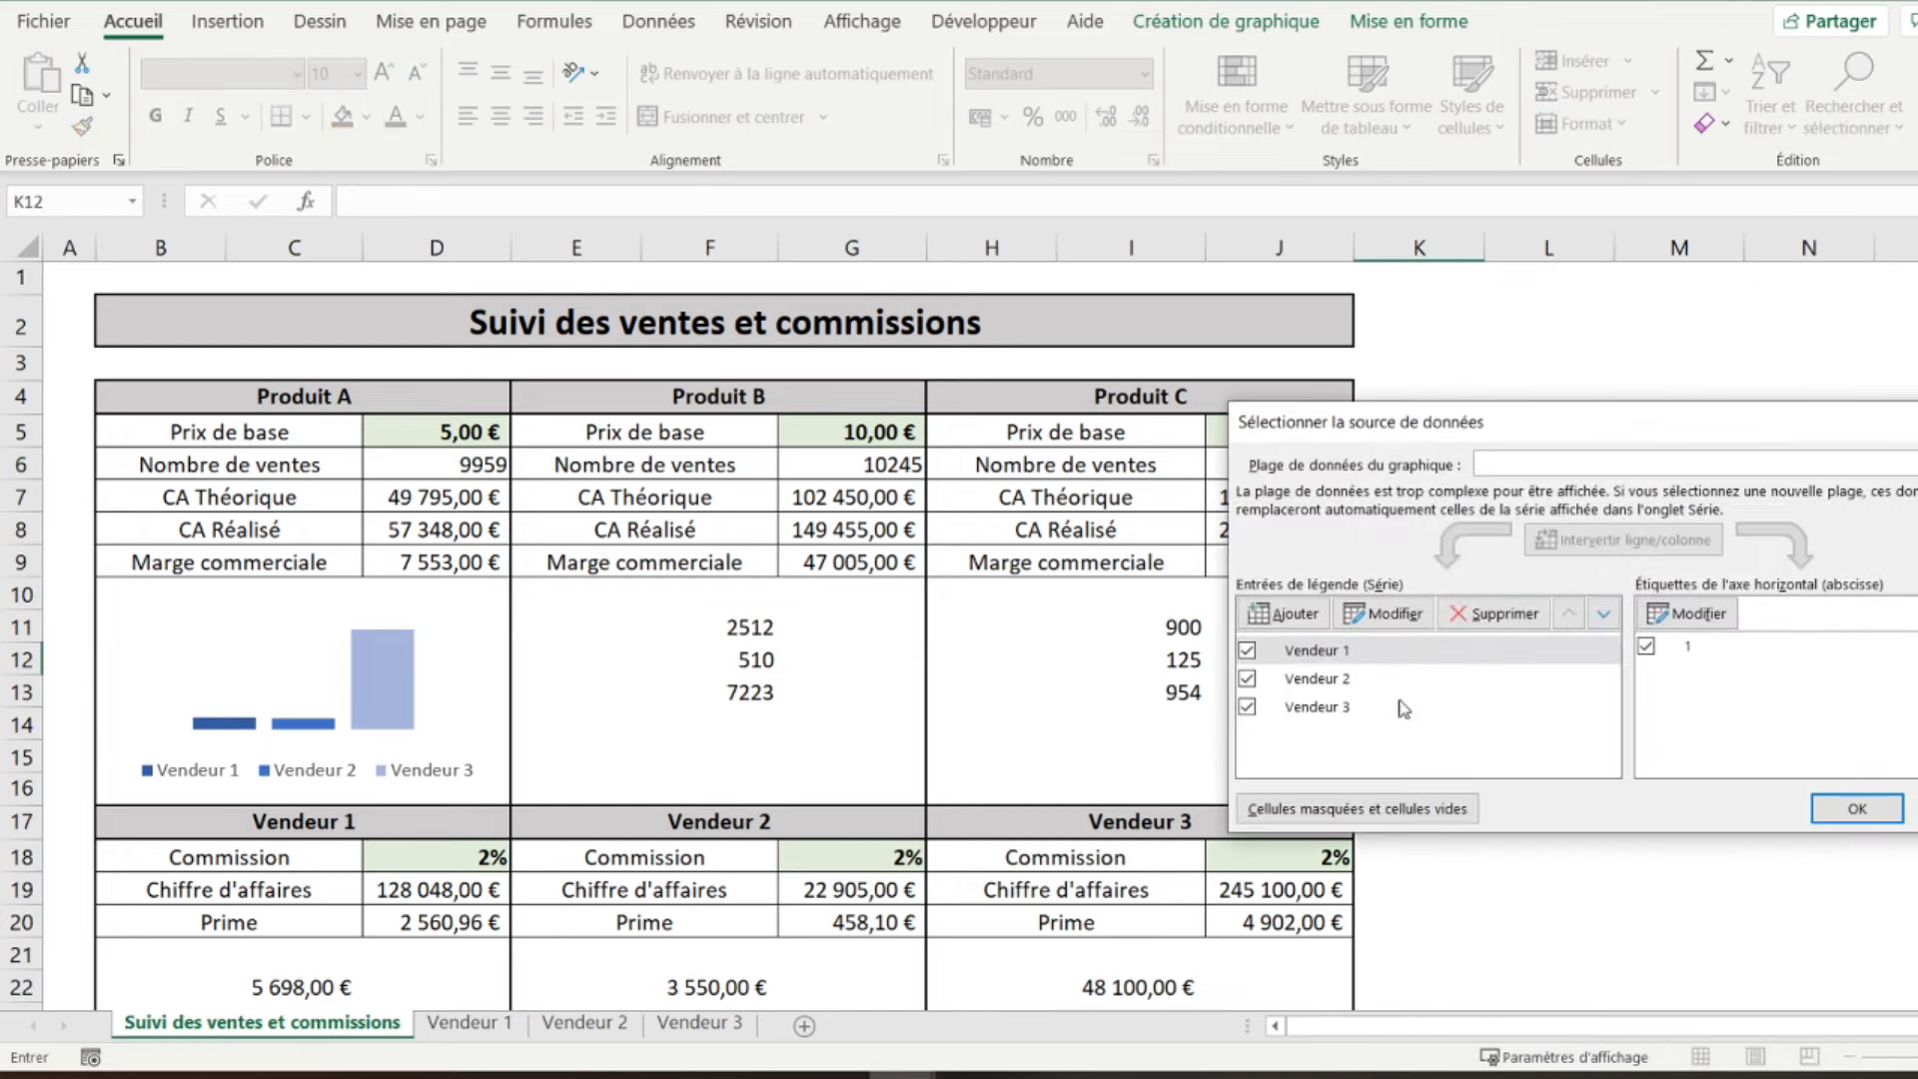
click(1291, 654)
click(1364, 616)
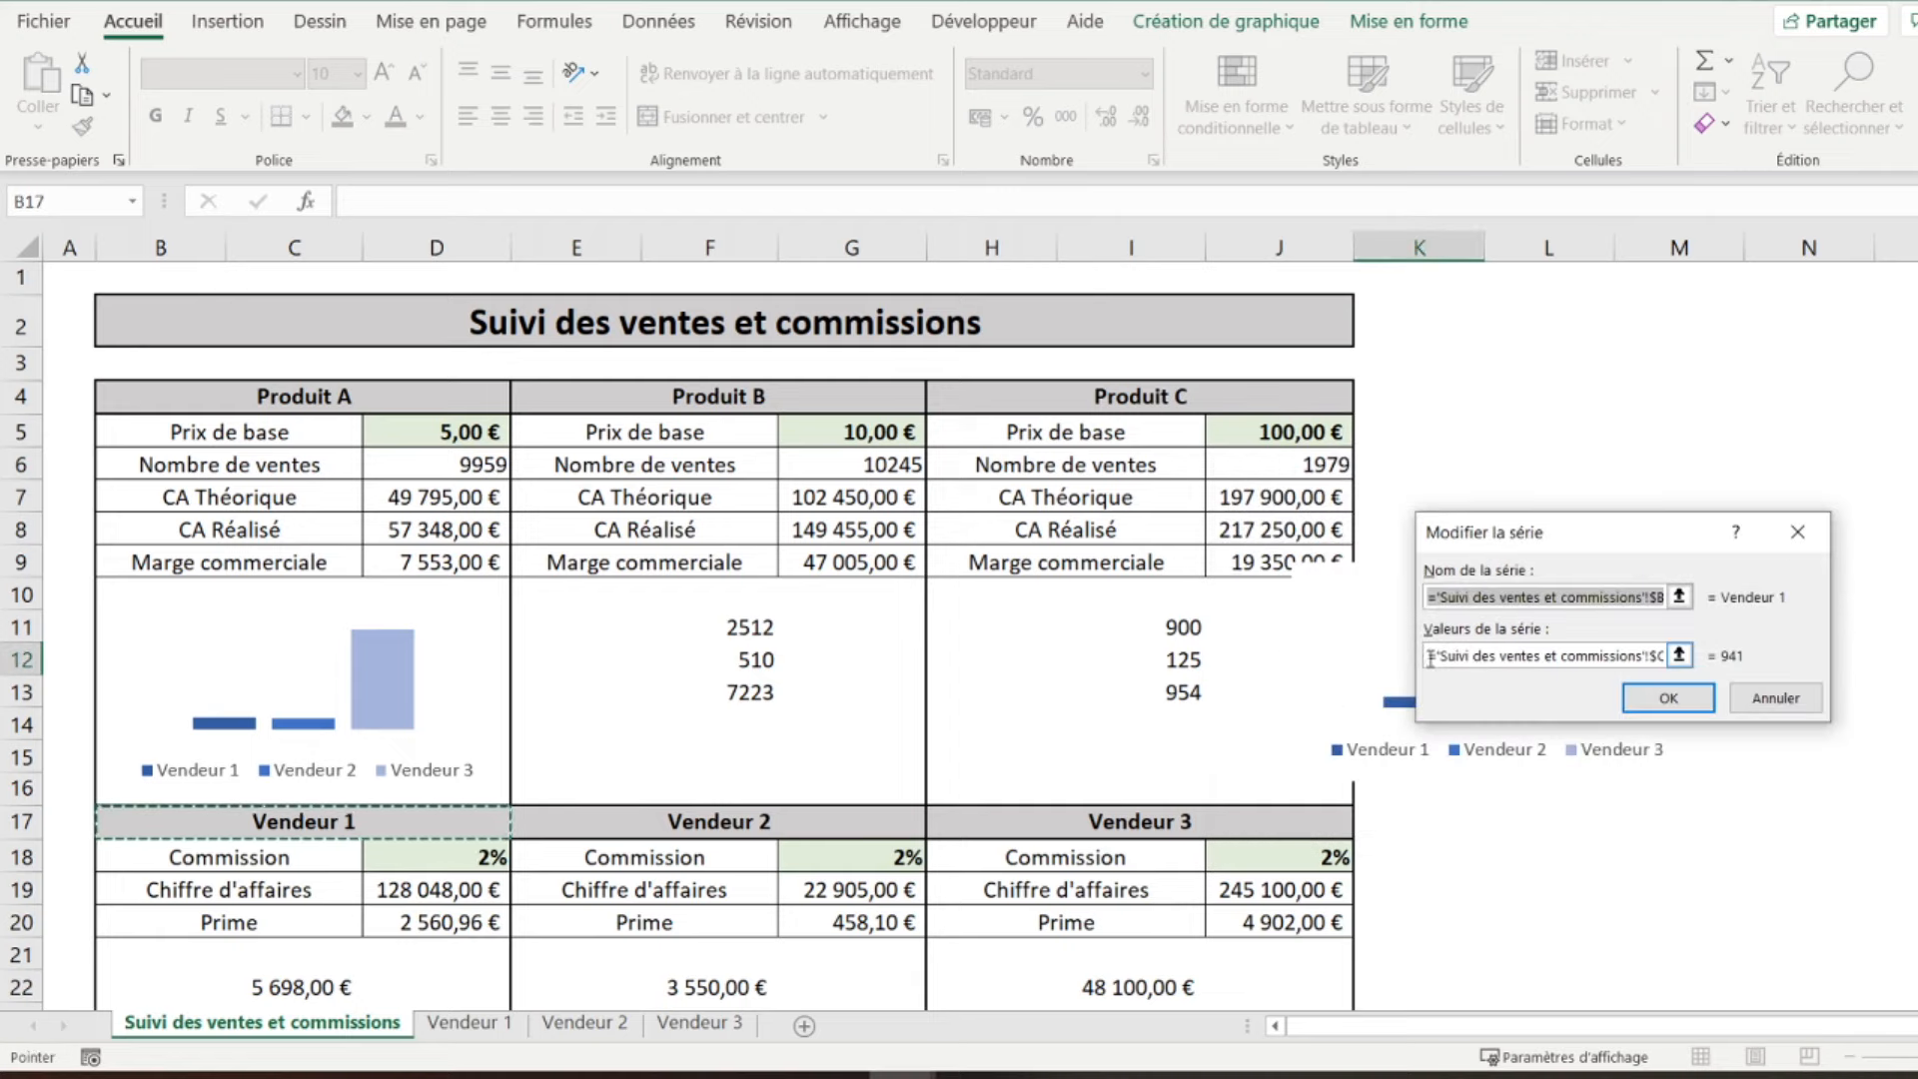
drag(1431, 660, 1766, 656)
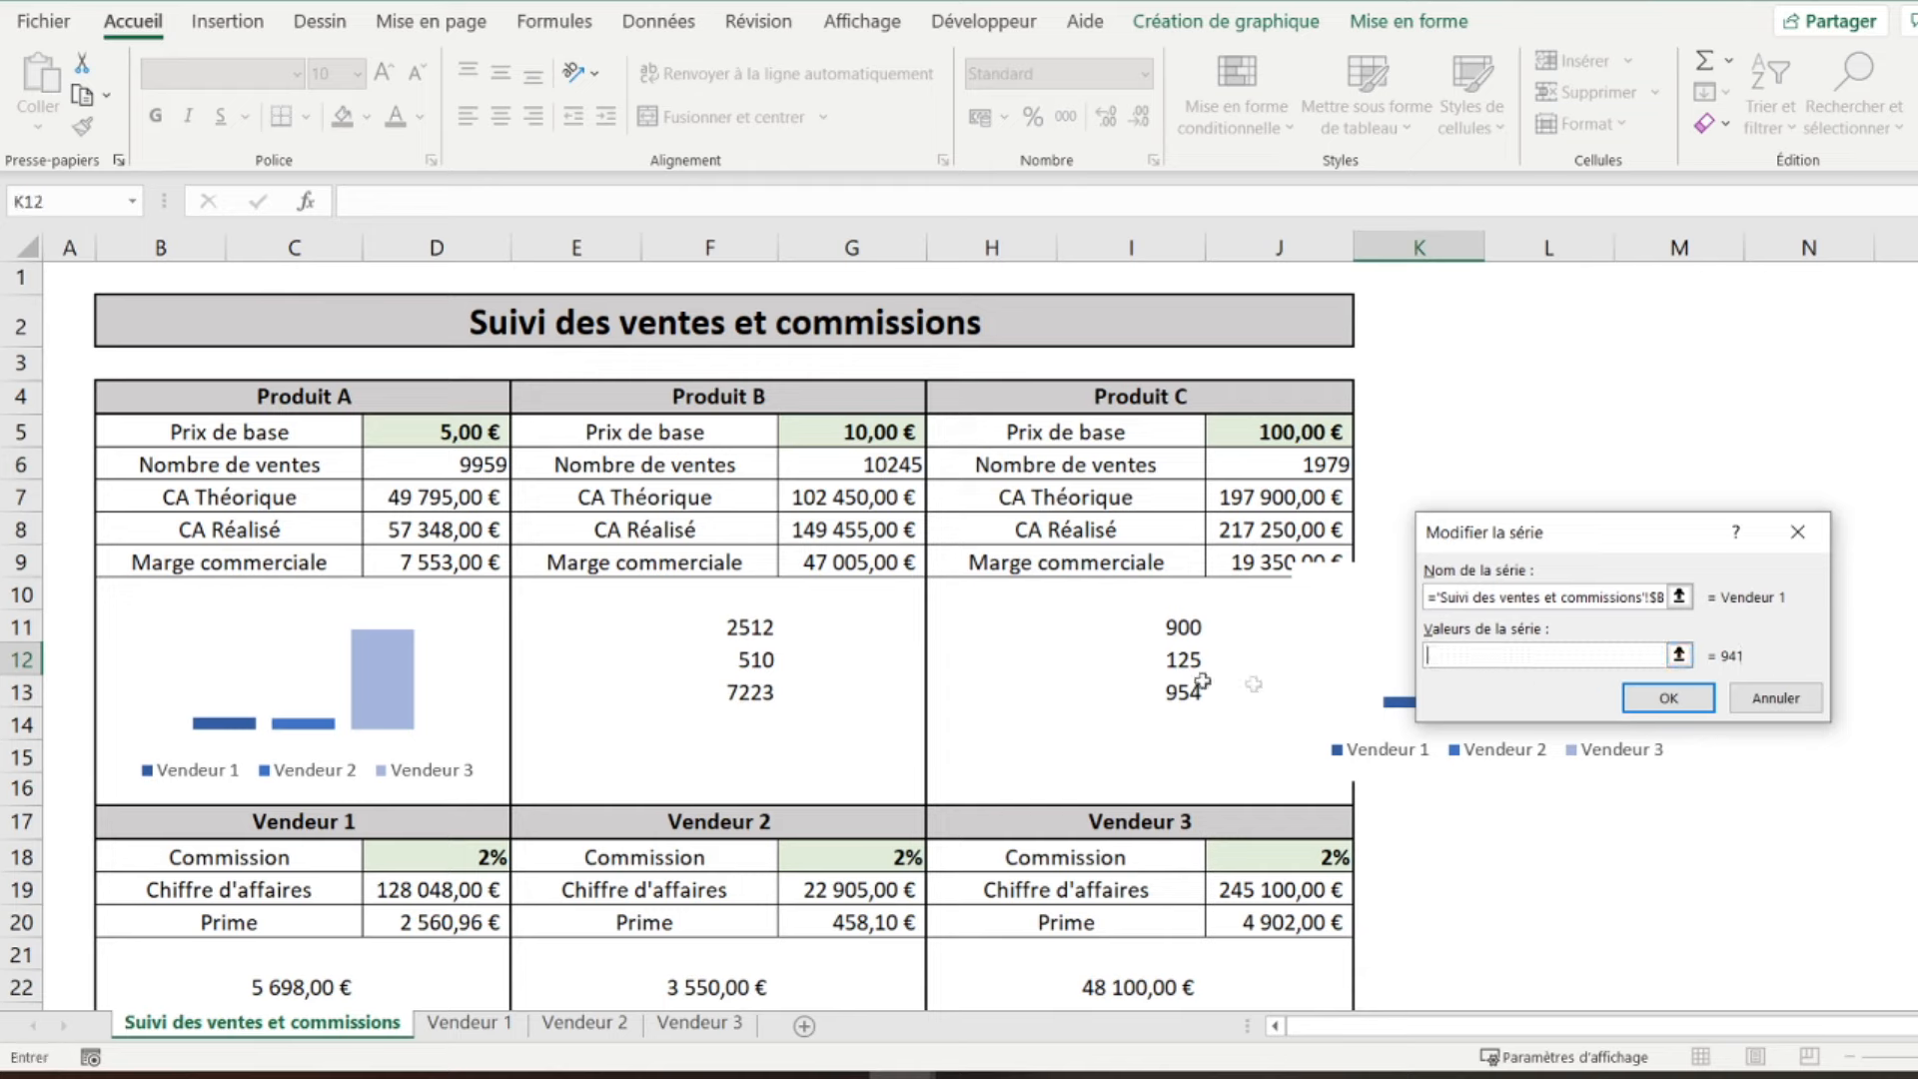
click(747, 625)
click(1667, 697)
- Set the Vendeur 2 series values to cell F12 in the duplicated chart's data source
click(1408, 679)
click(1383, 613)
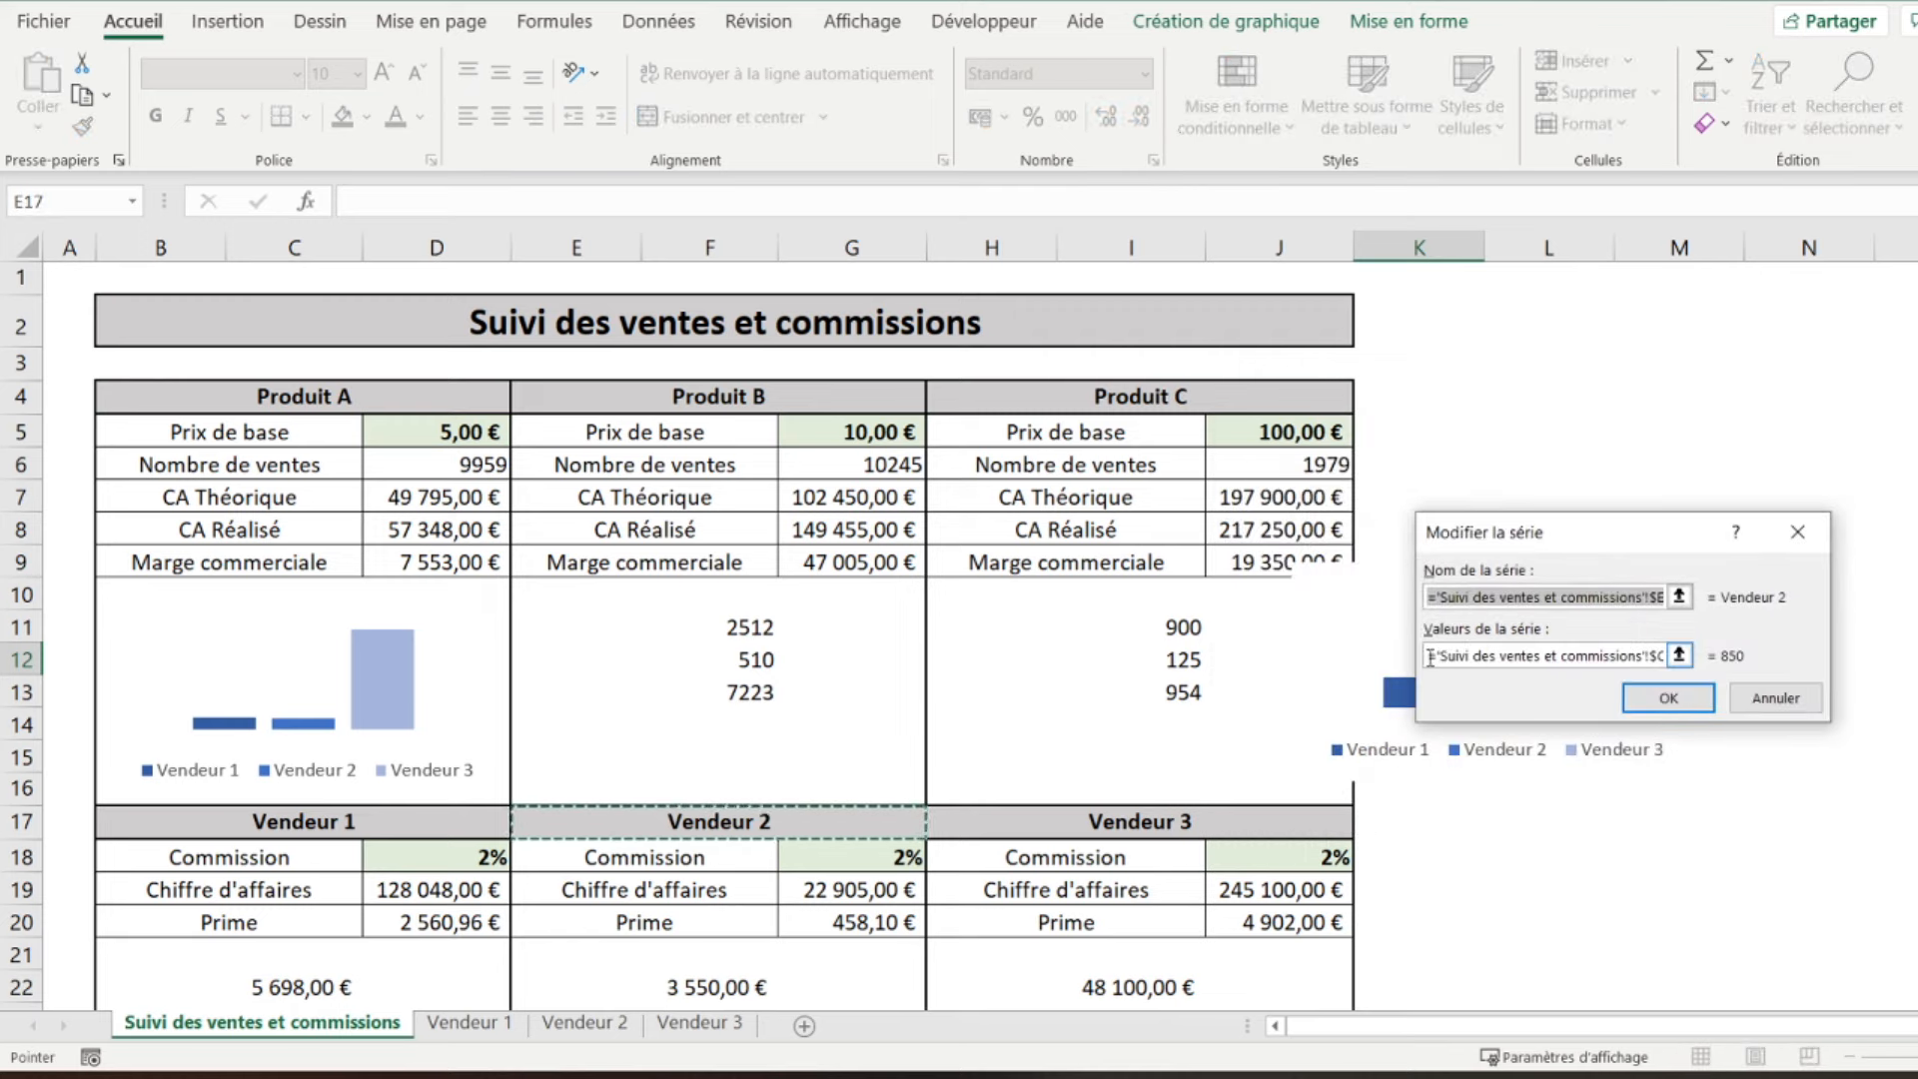
drag(1424, 655, 1712, 661)
key(BackSpace)
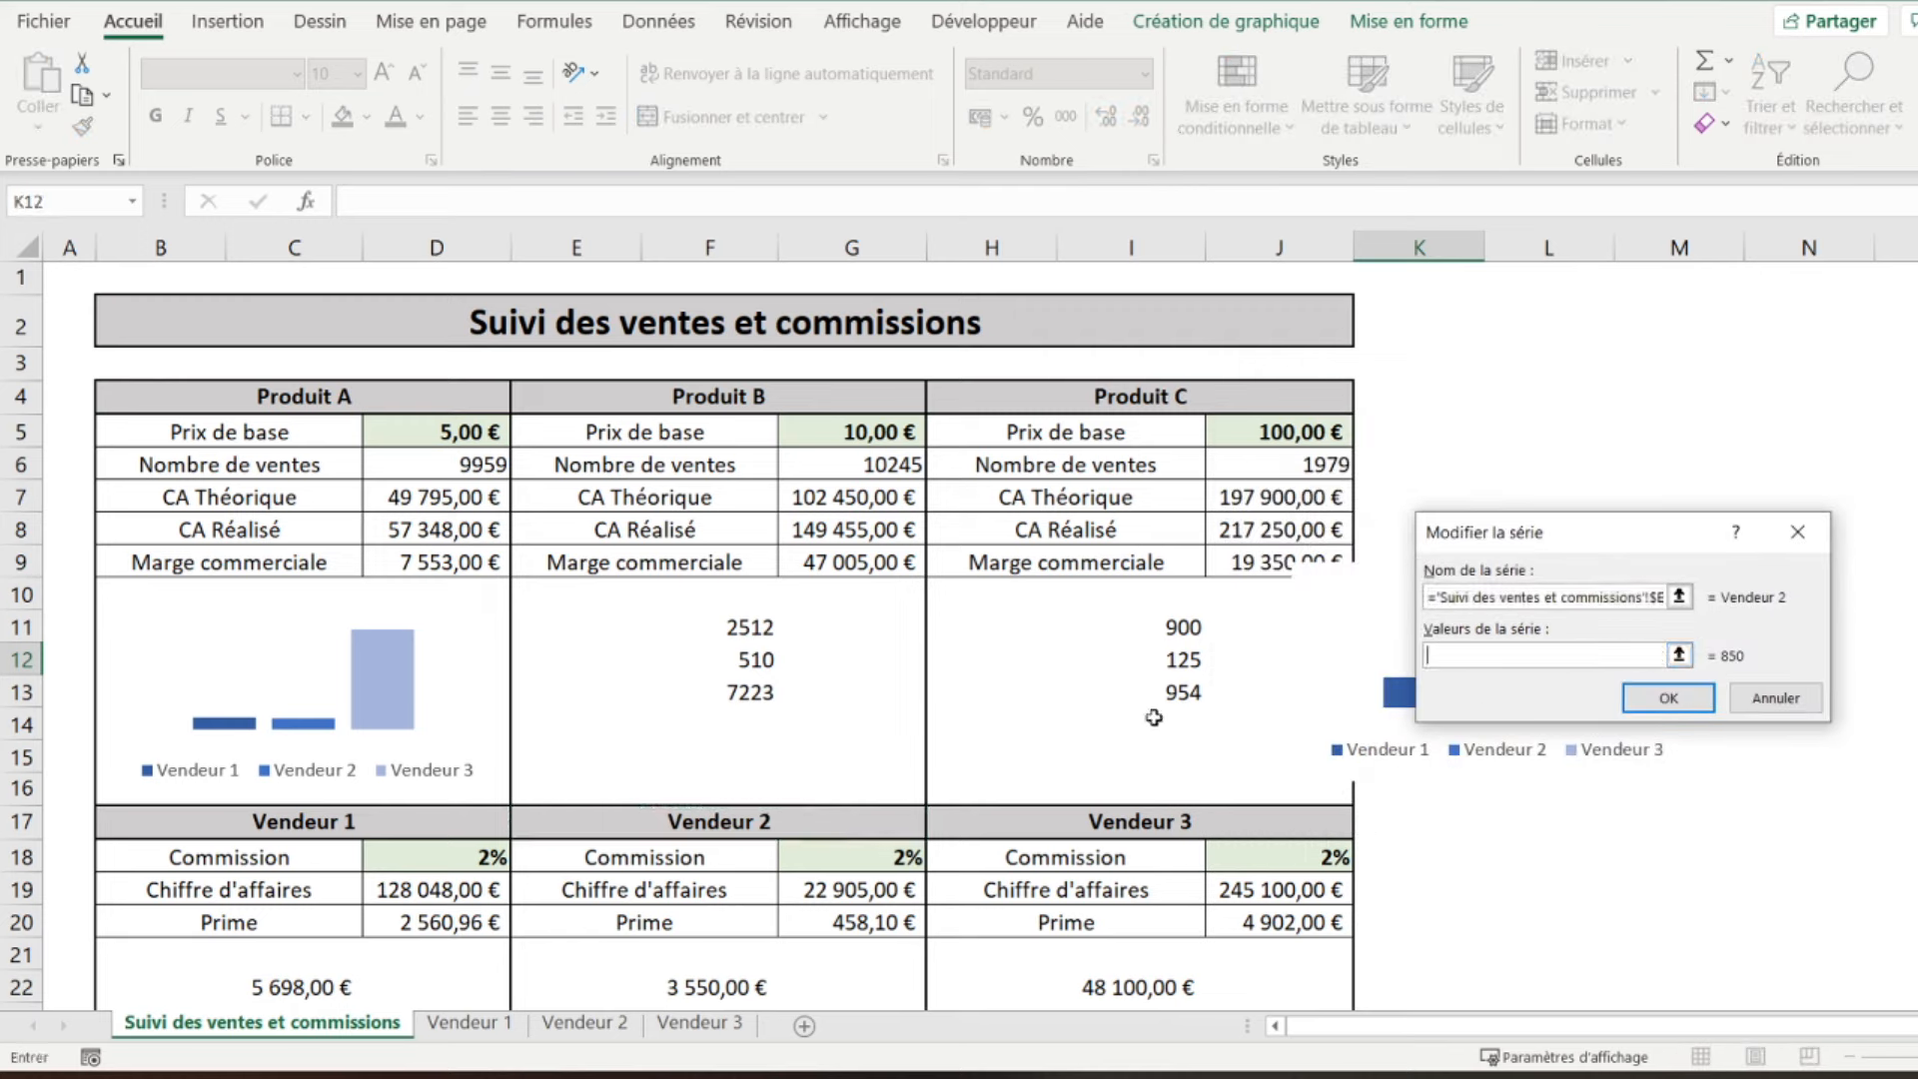
click(751, 671)
key(Return)
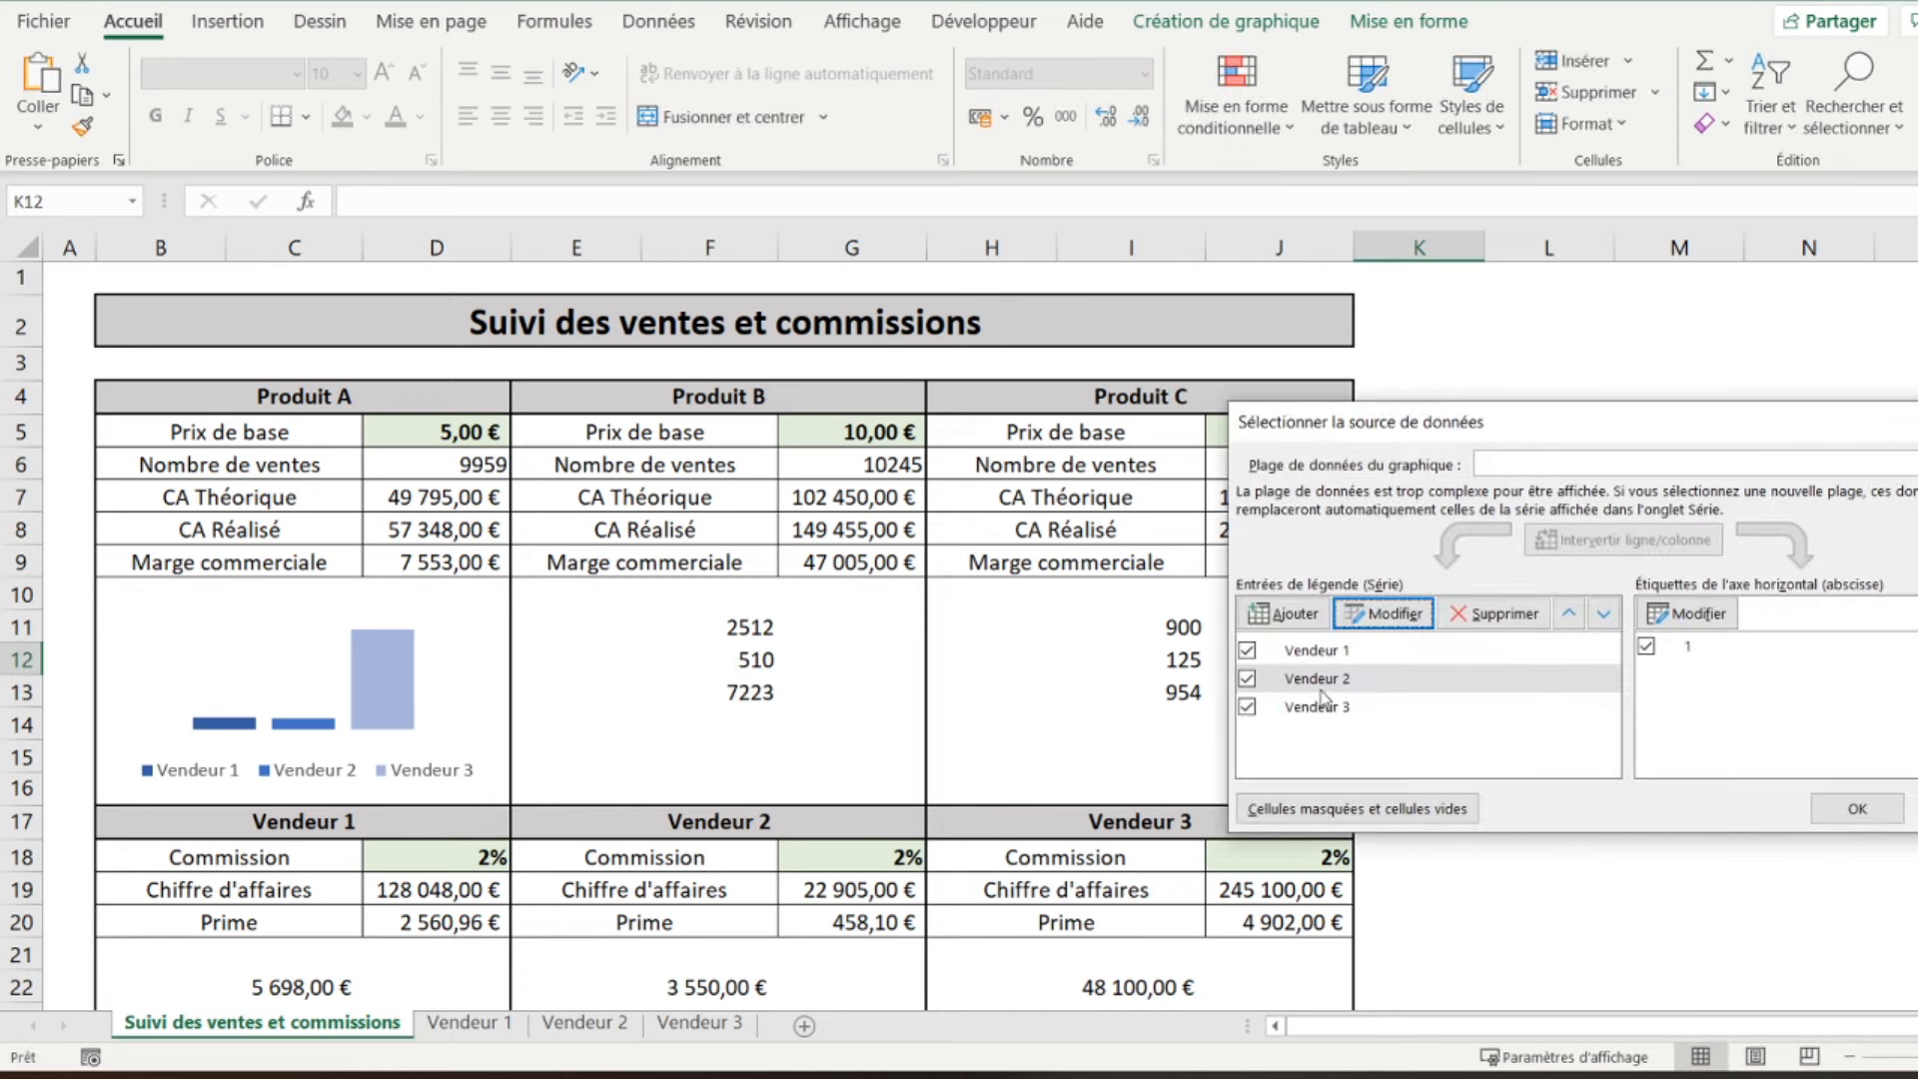
- Set the Vendeur 3 series values to cell F13 in the duplicated chart's data source
click(1296, 715)
click(1382, 613)
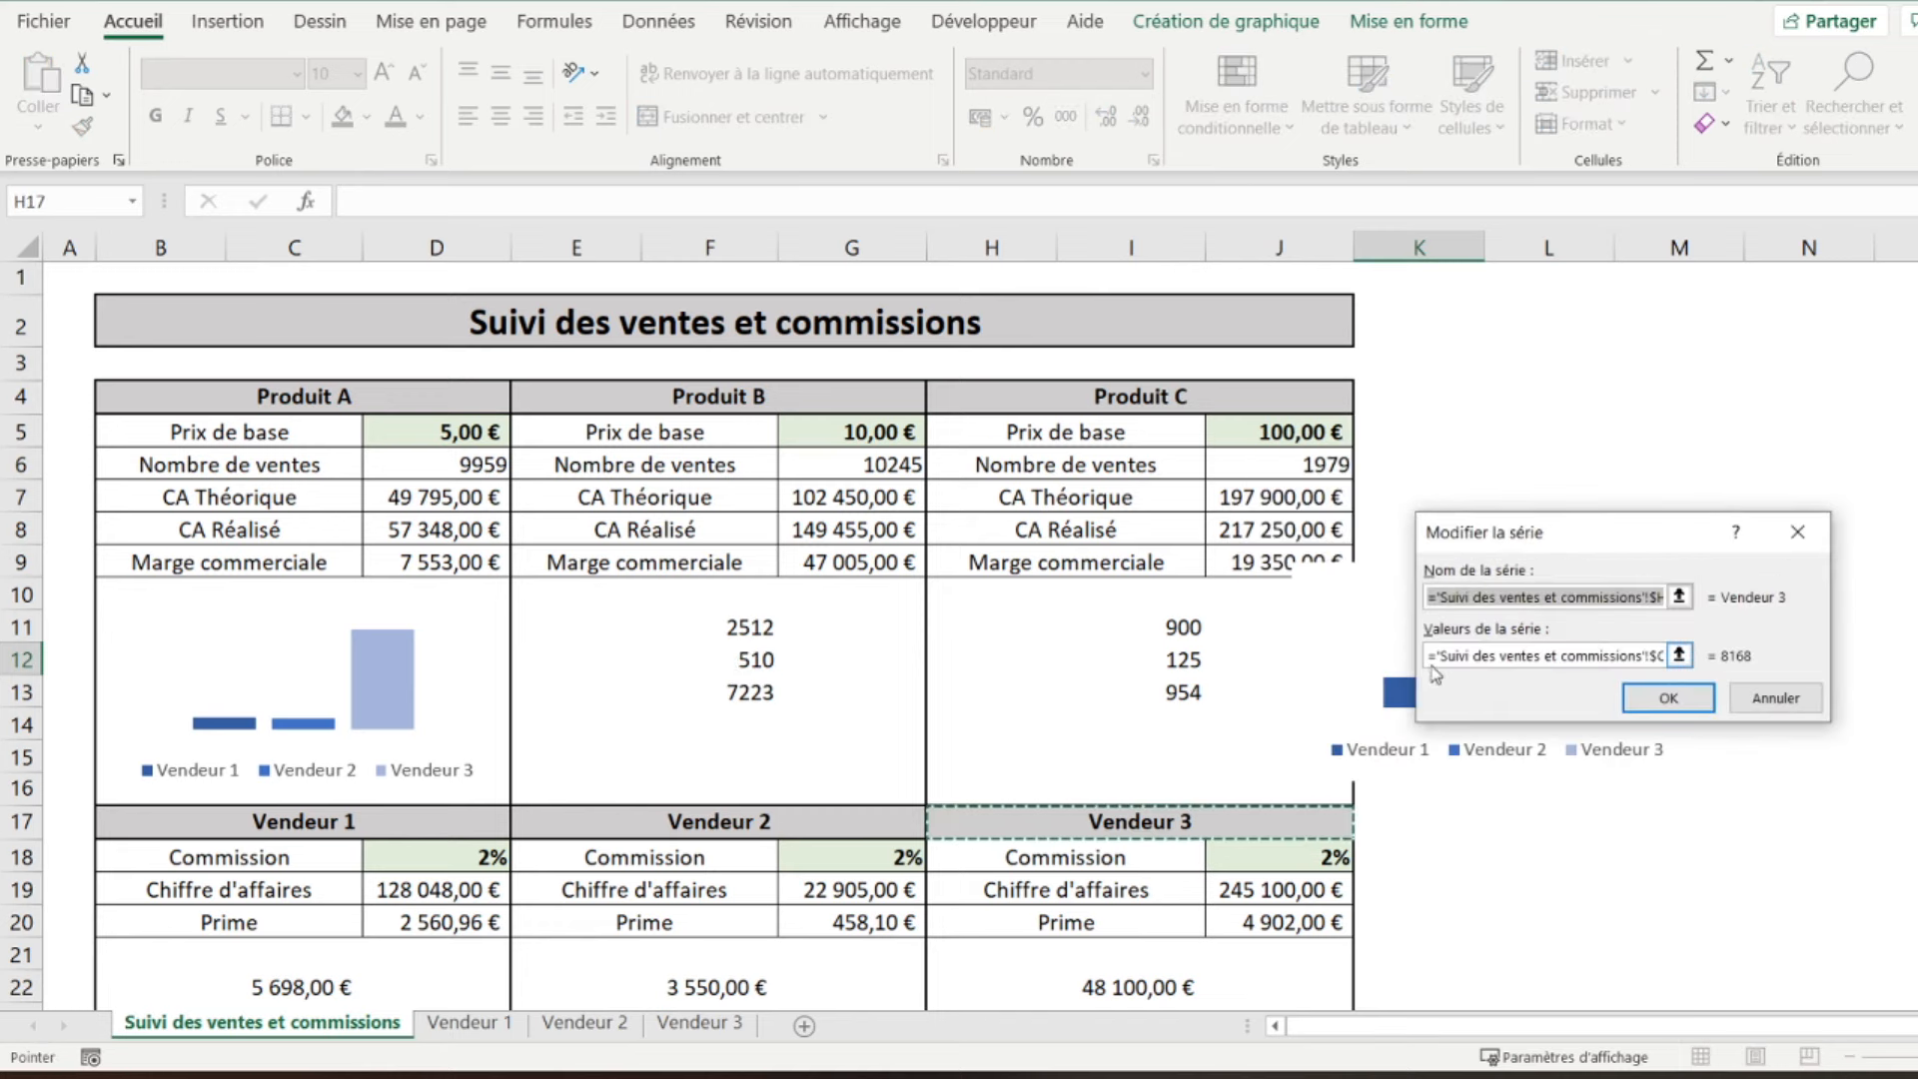
key(Tab)
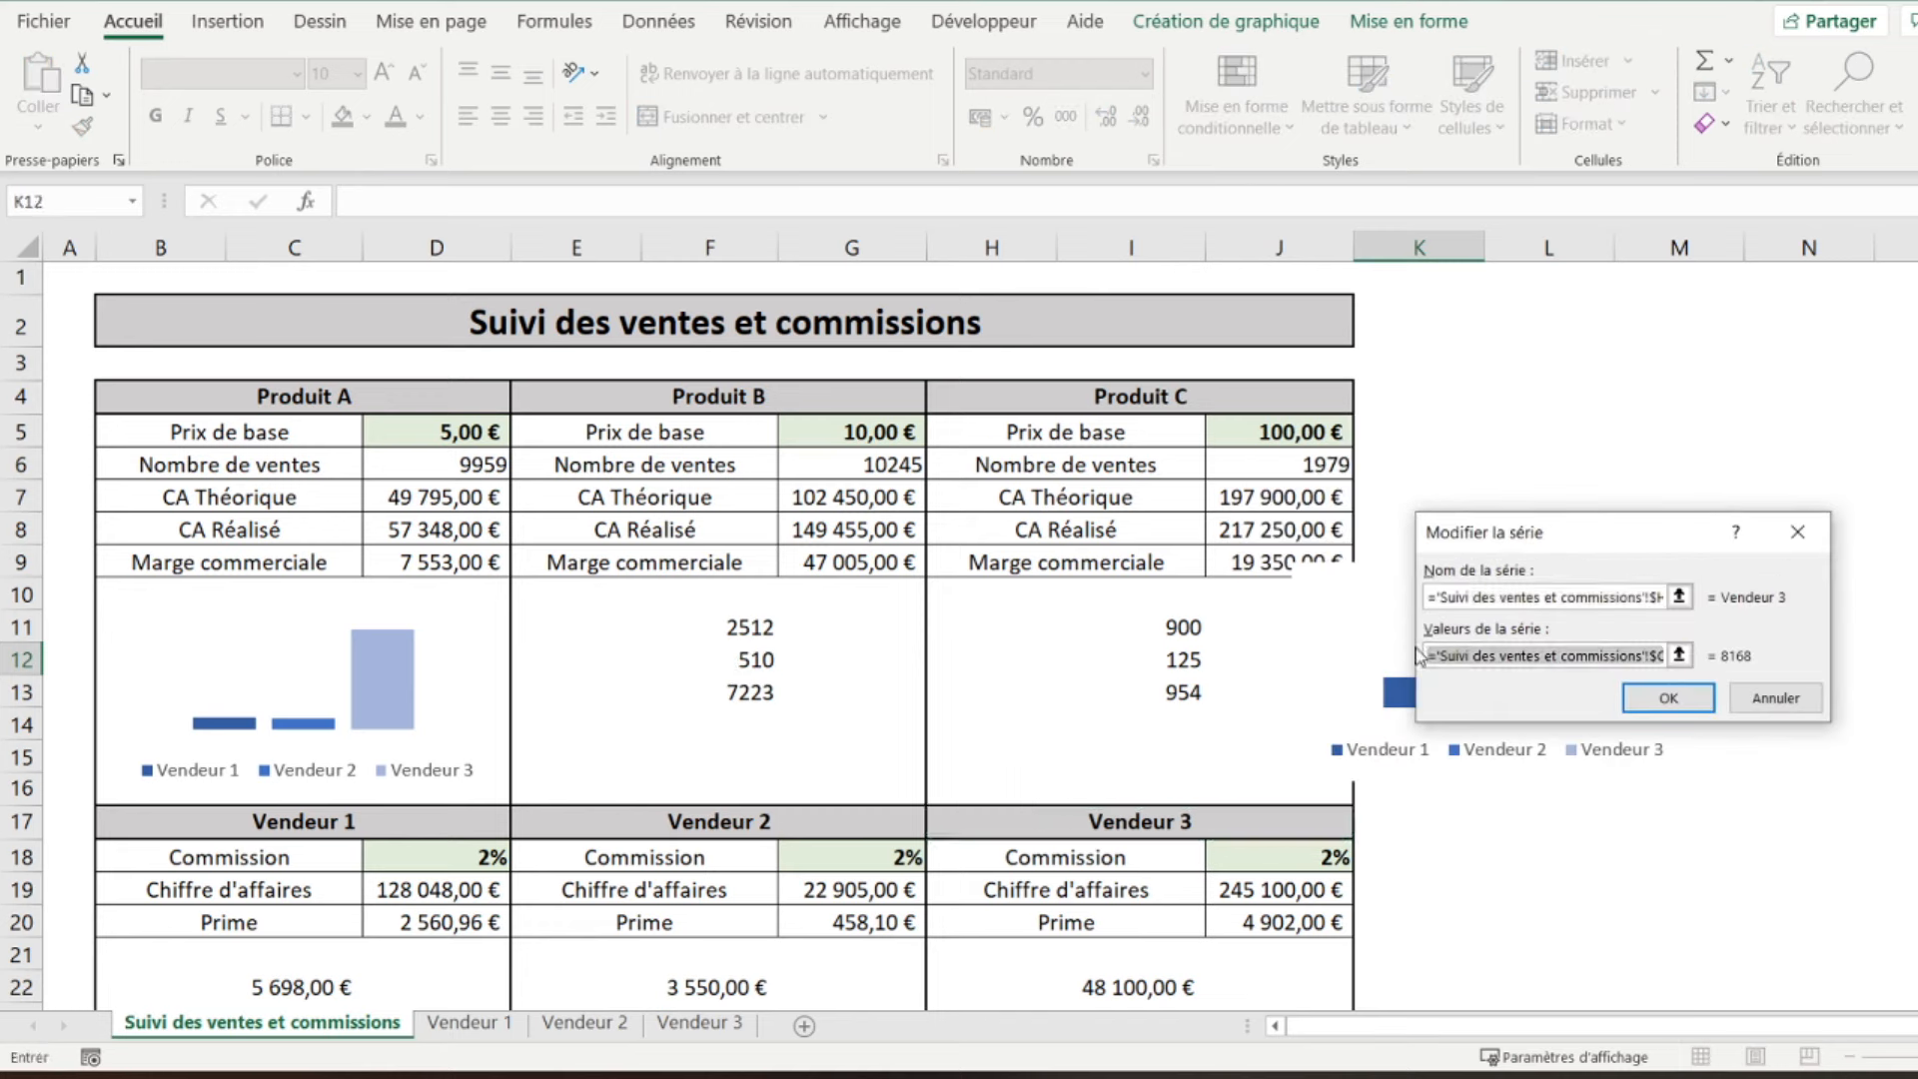
key(BackSpace)
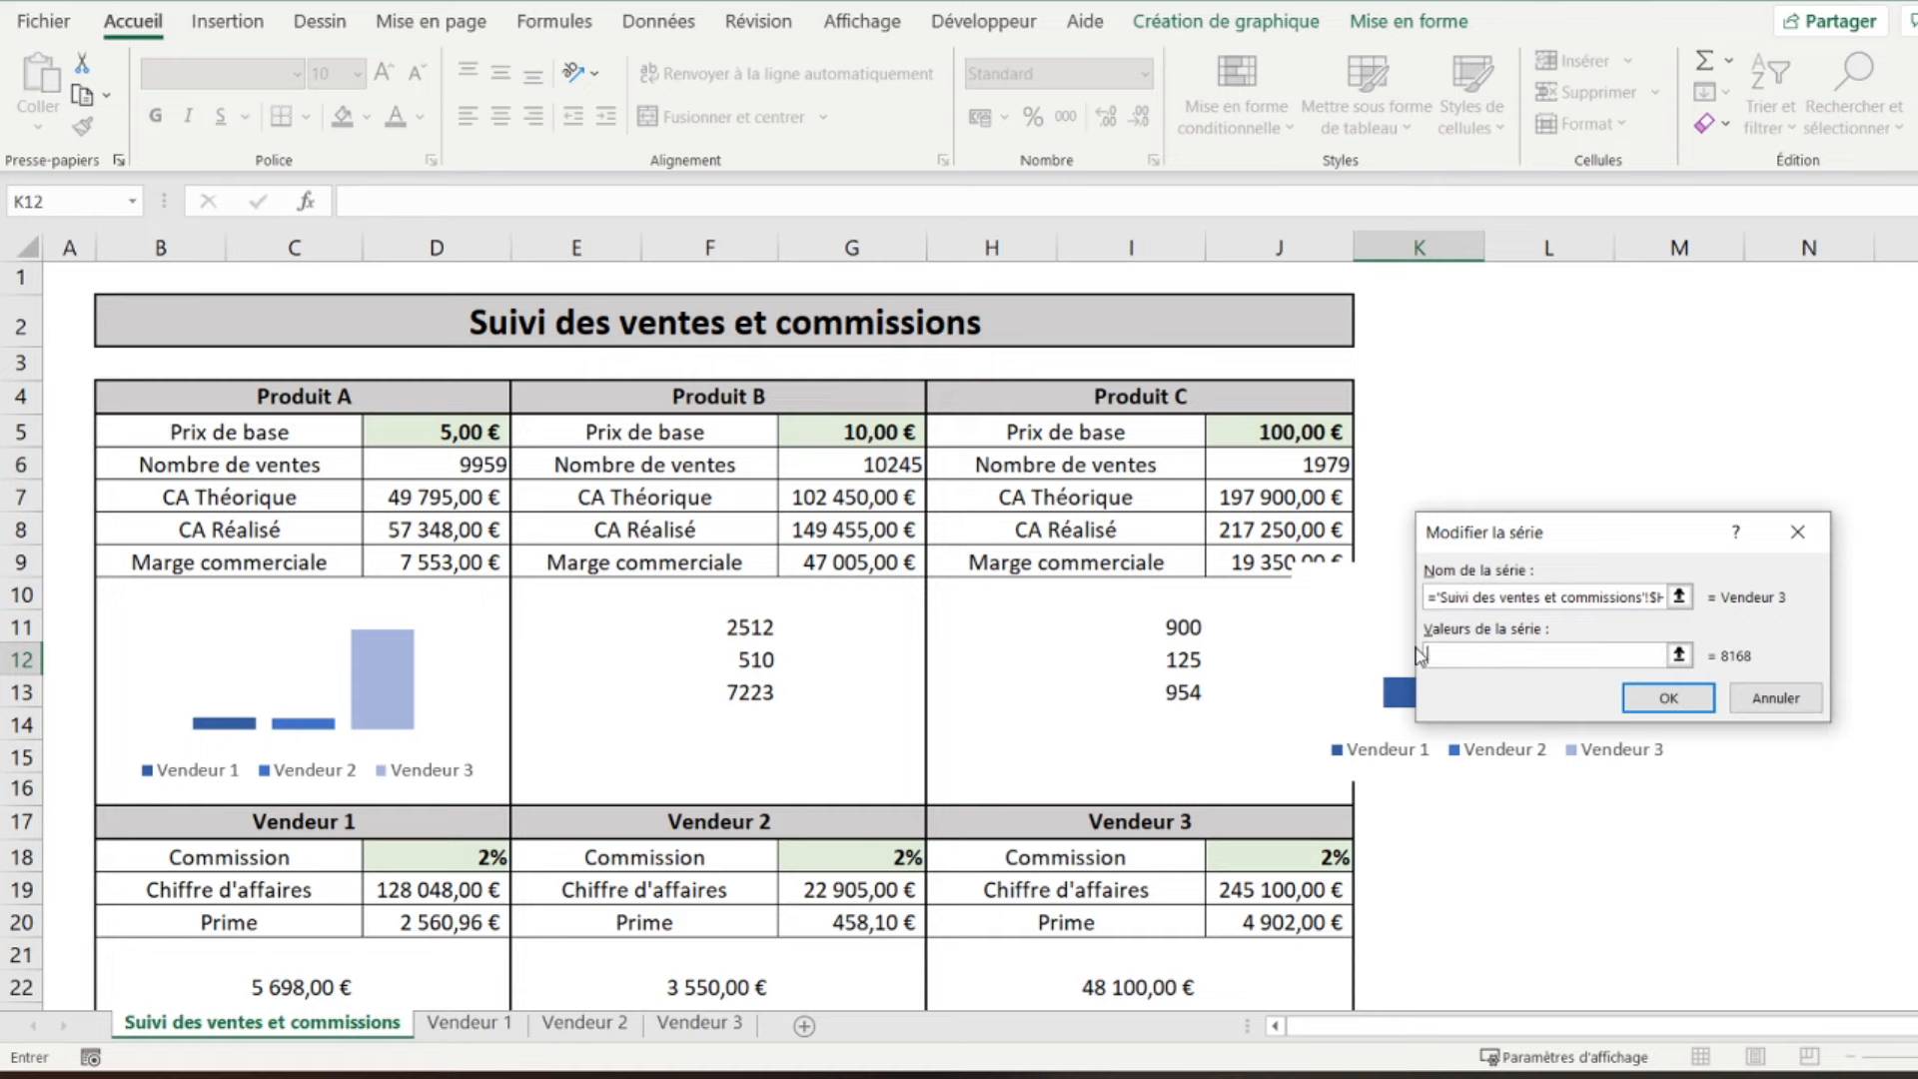
click(747, 690)
click(1632, 699)
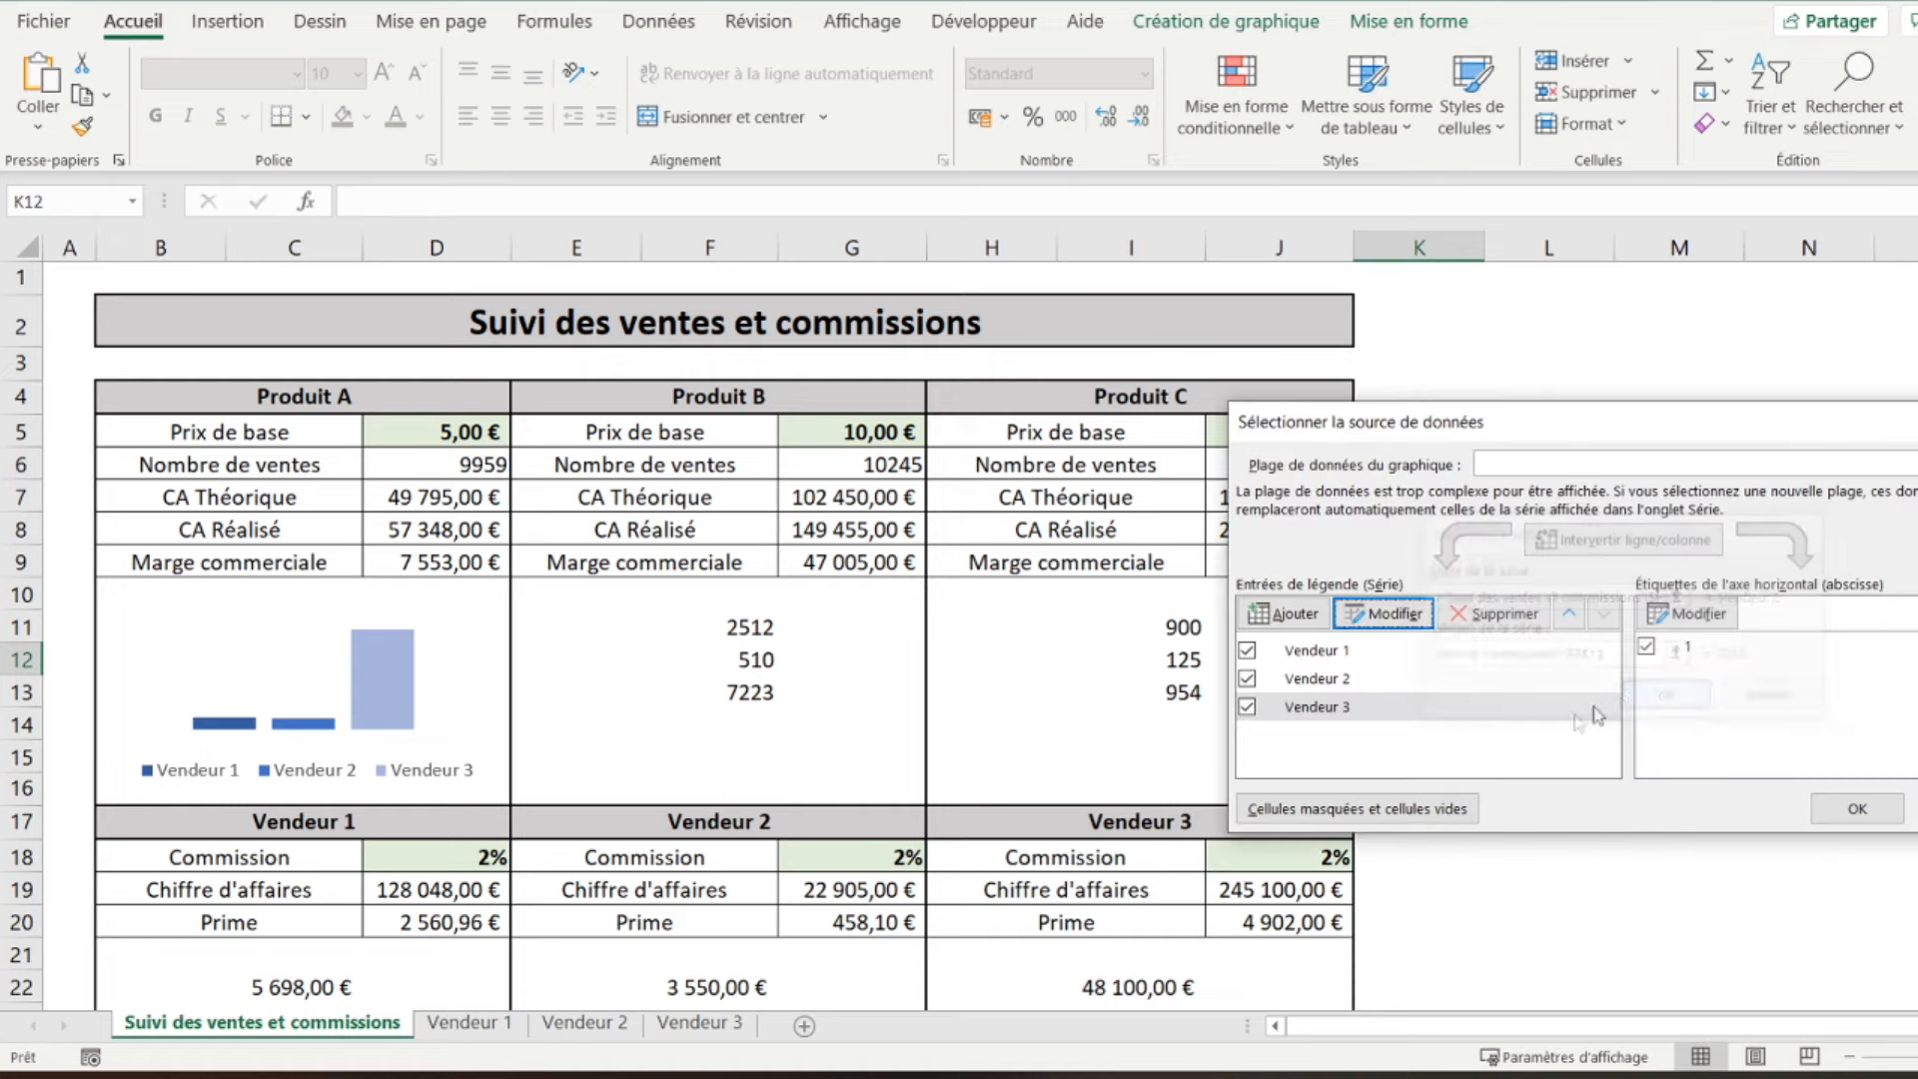
- Apply the new data source and move the chart into the block under the Produit B table, over E10:G16
click(1857, 808)
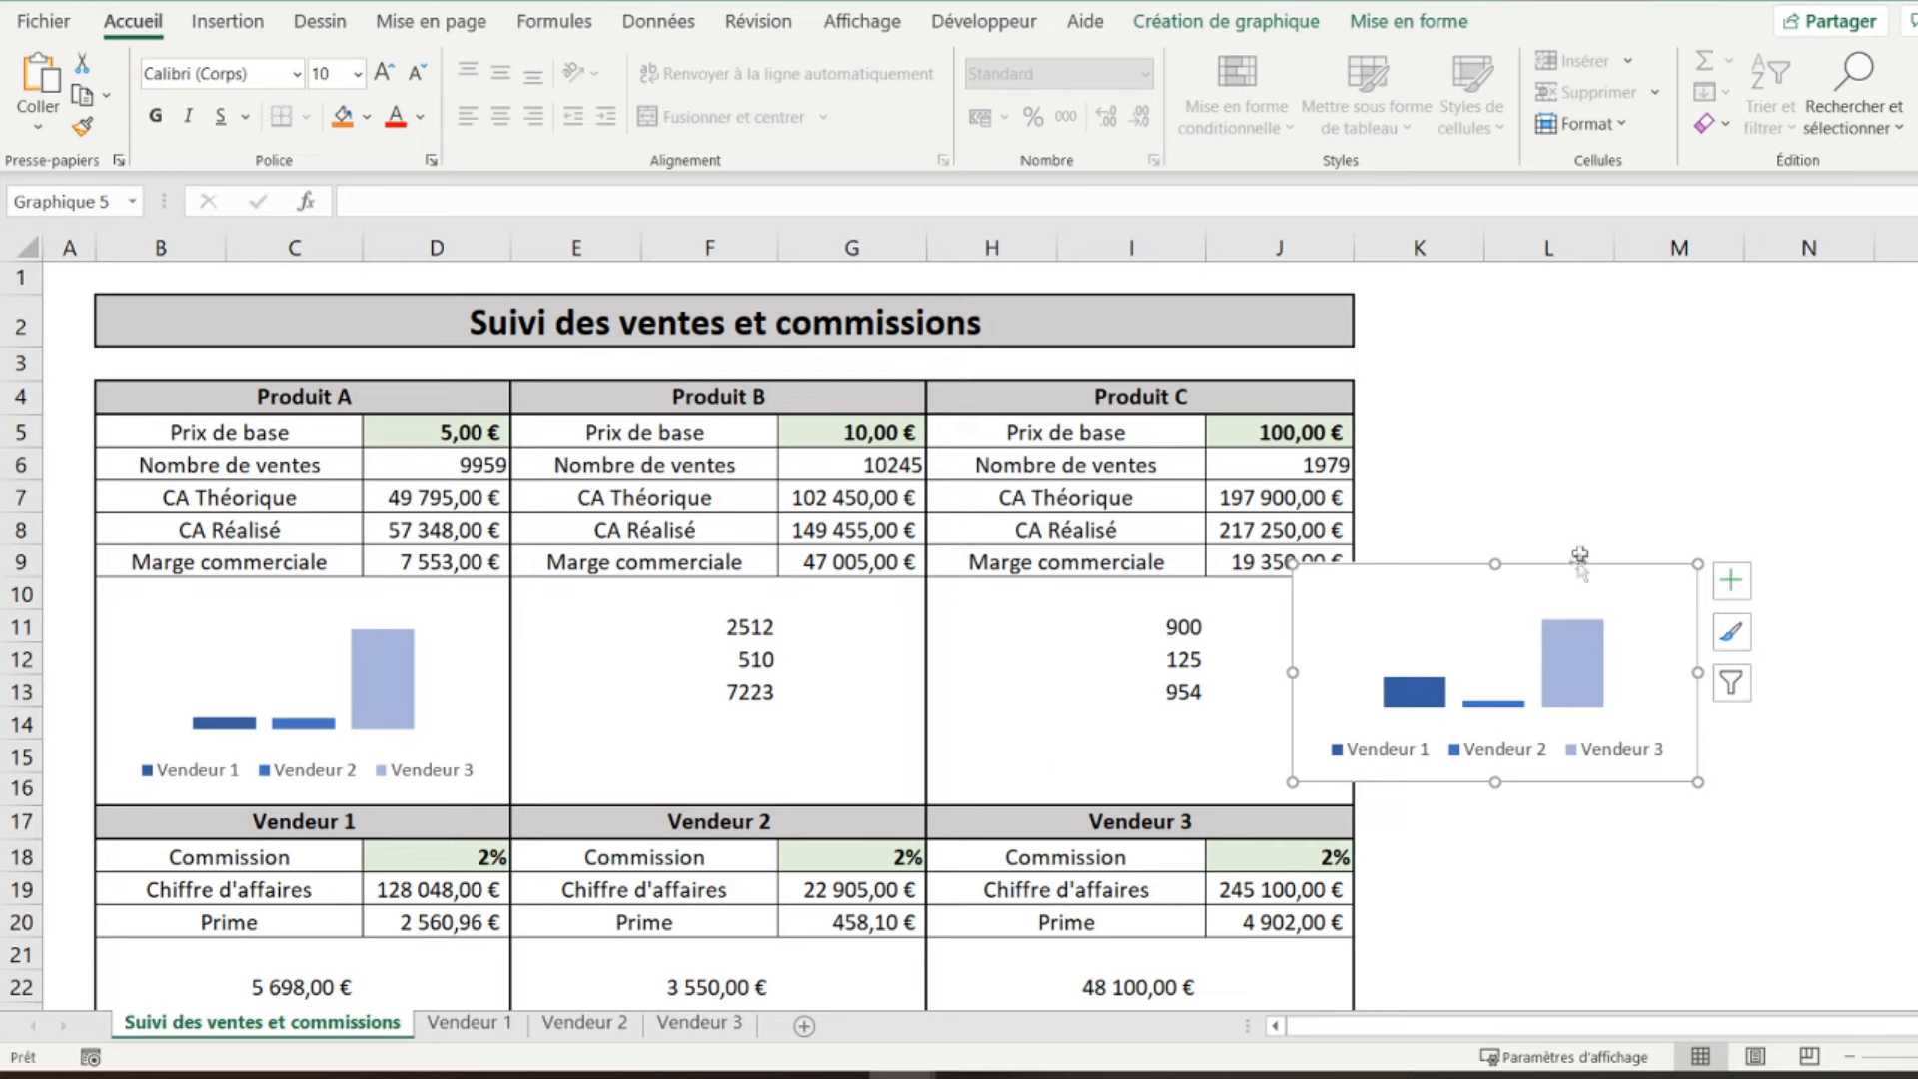
drag(1581, 583, 804, 593)
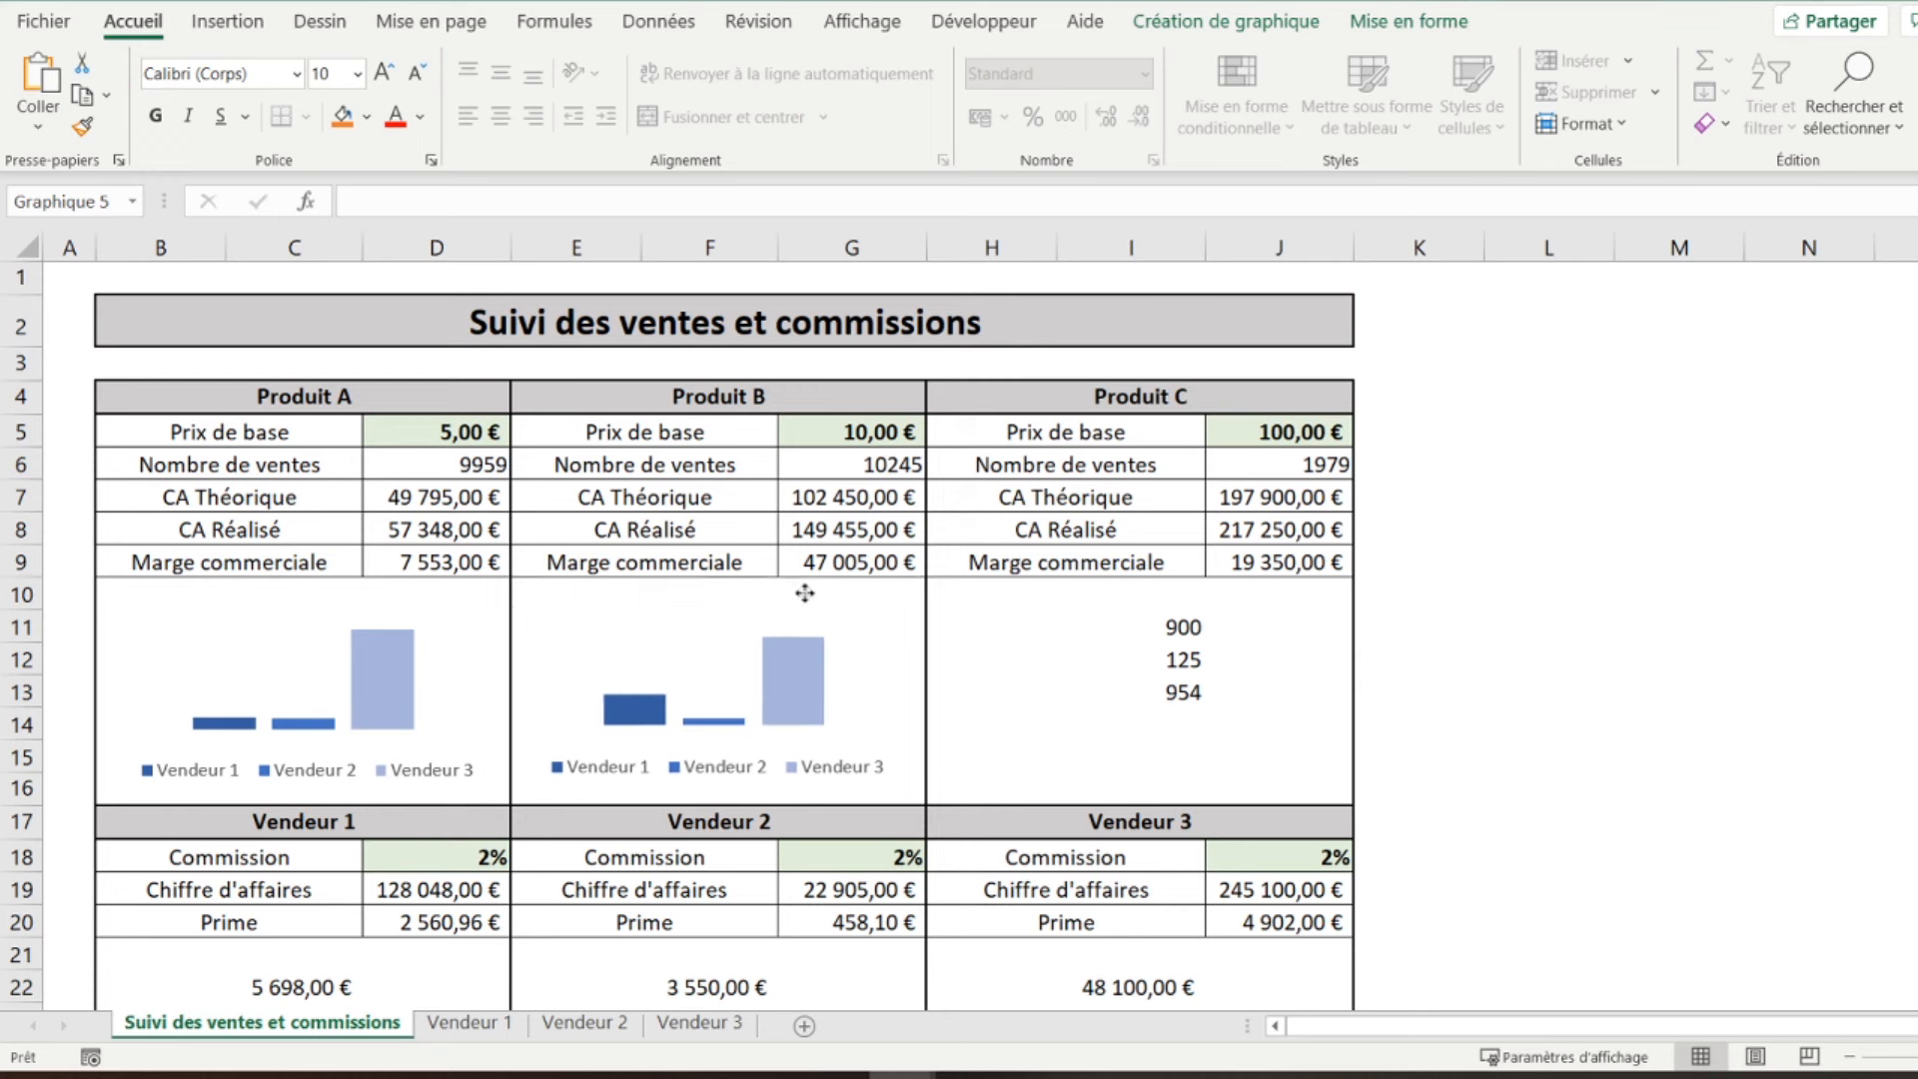
click(805, 594)
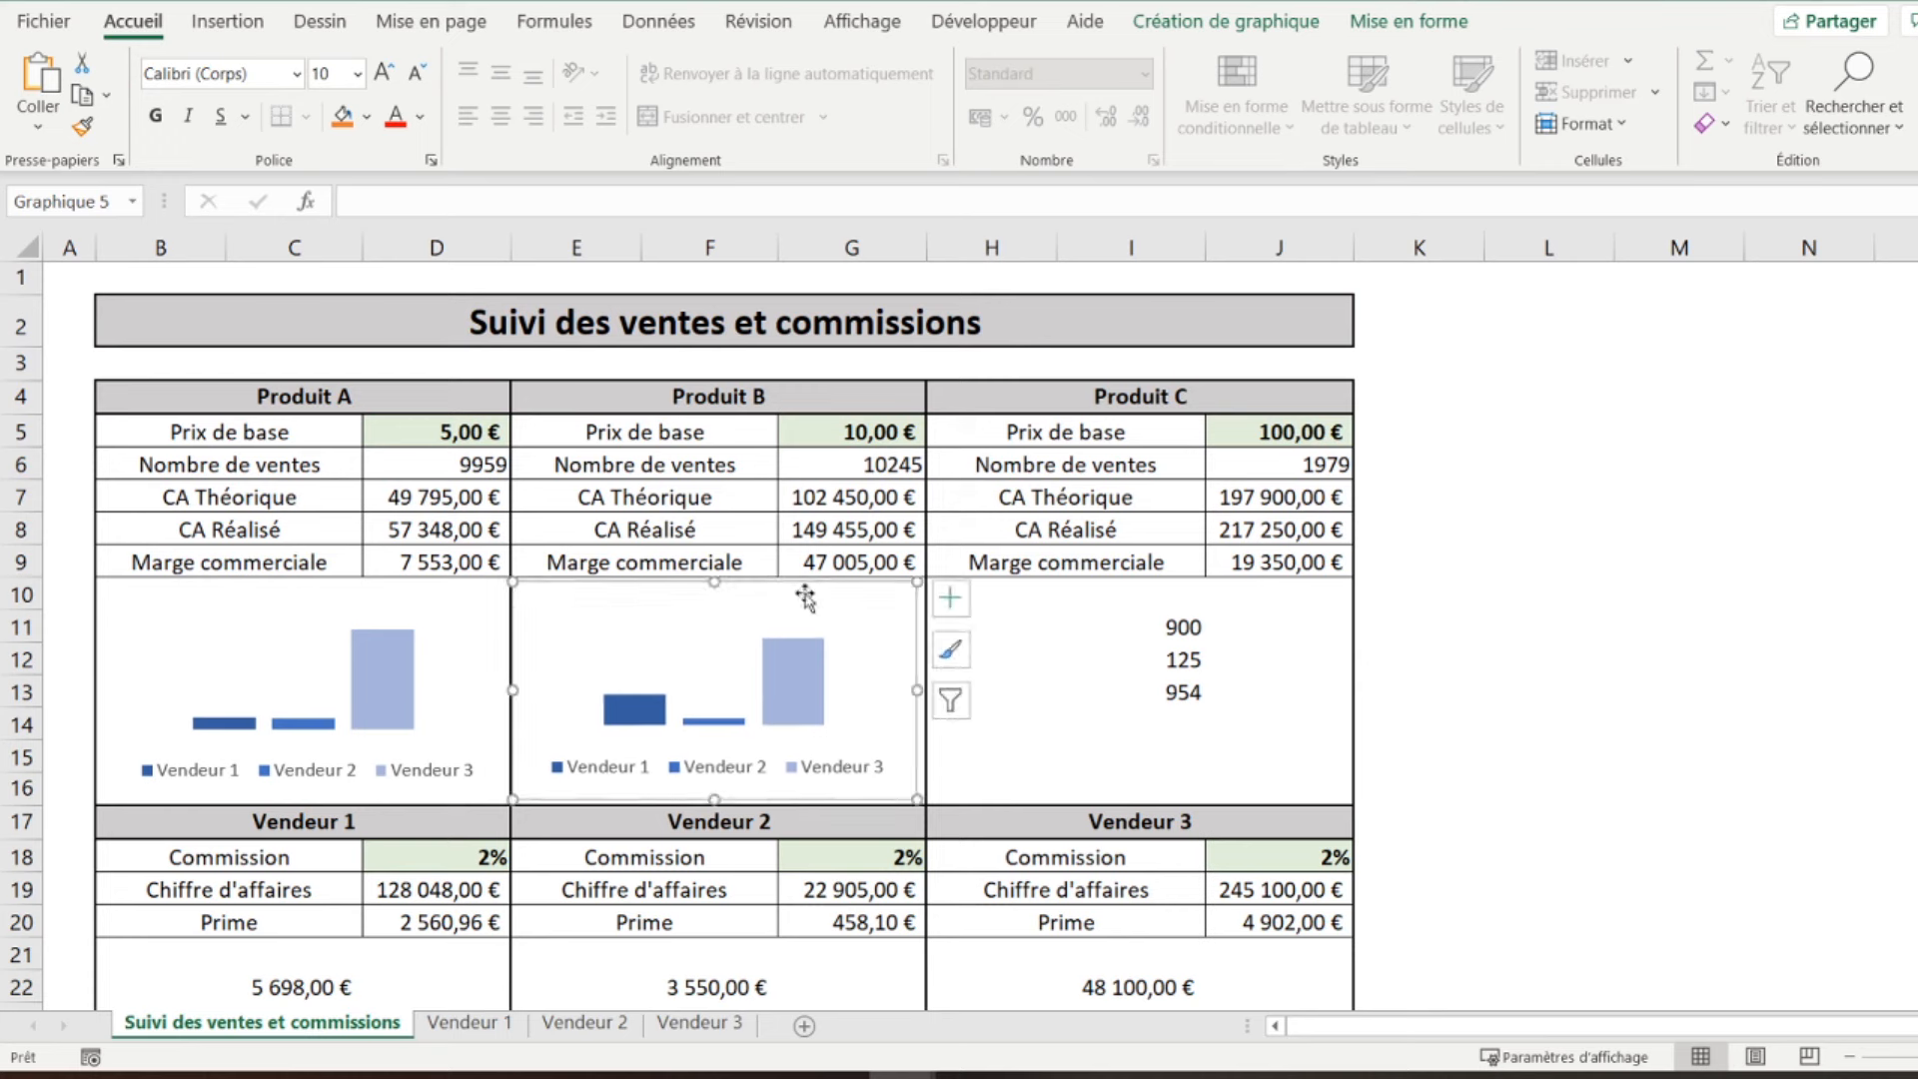
- Copy the Produit B chart and paste a duplicate at K11 beside the tables
right_click(804, 593)
click(904, 351)
click(1444, 629)
right_click(1444, 629)
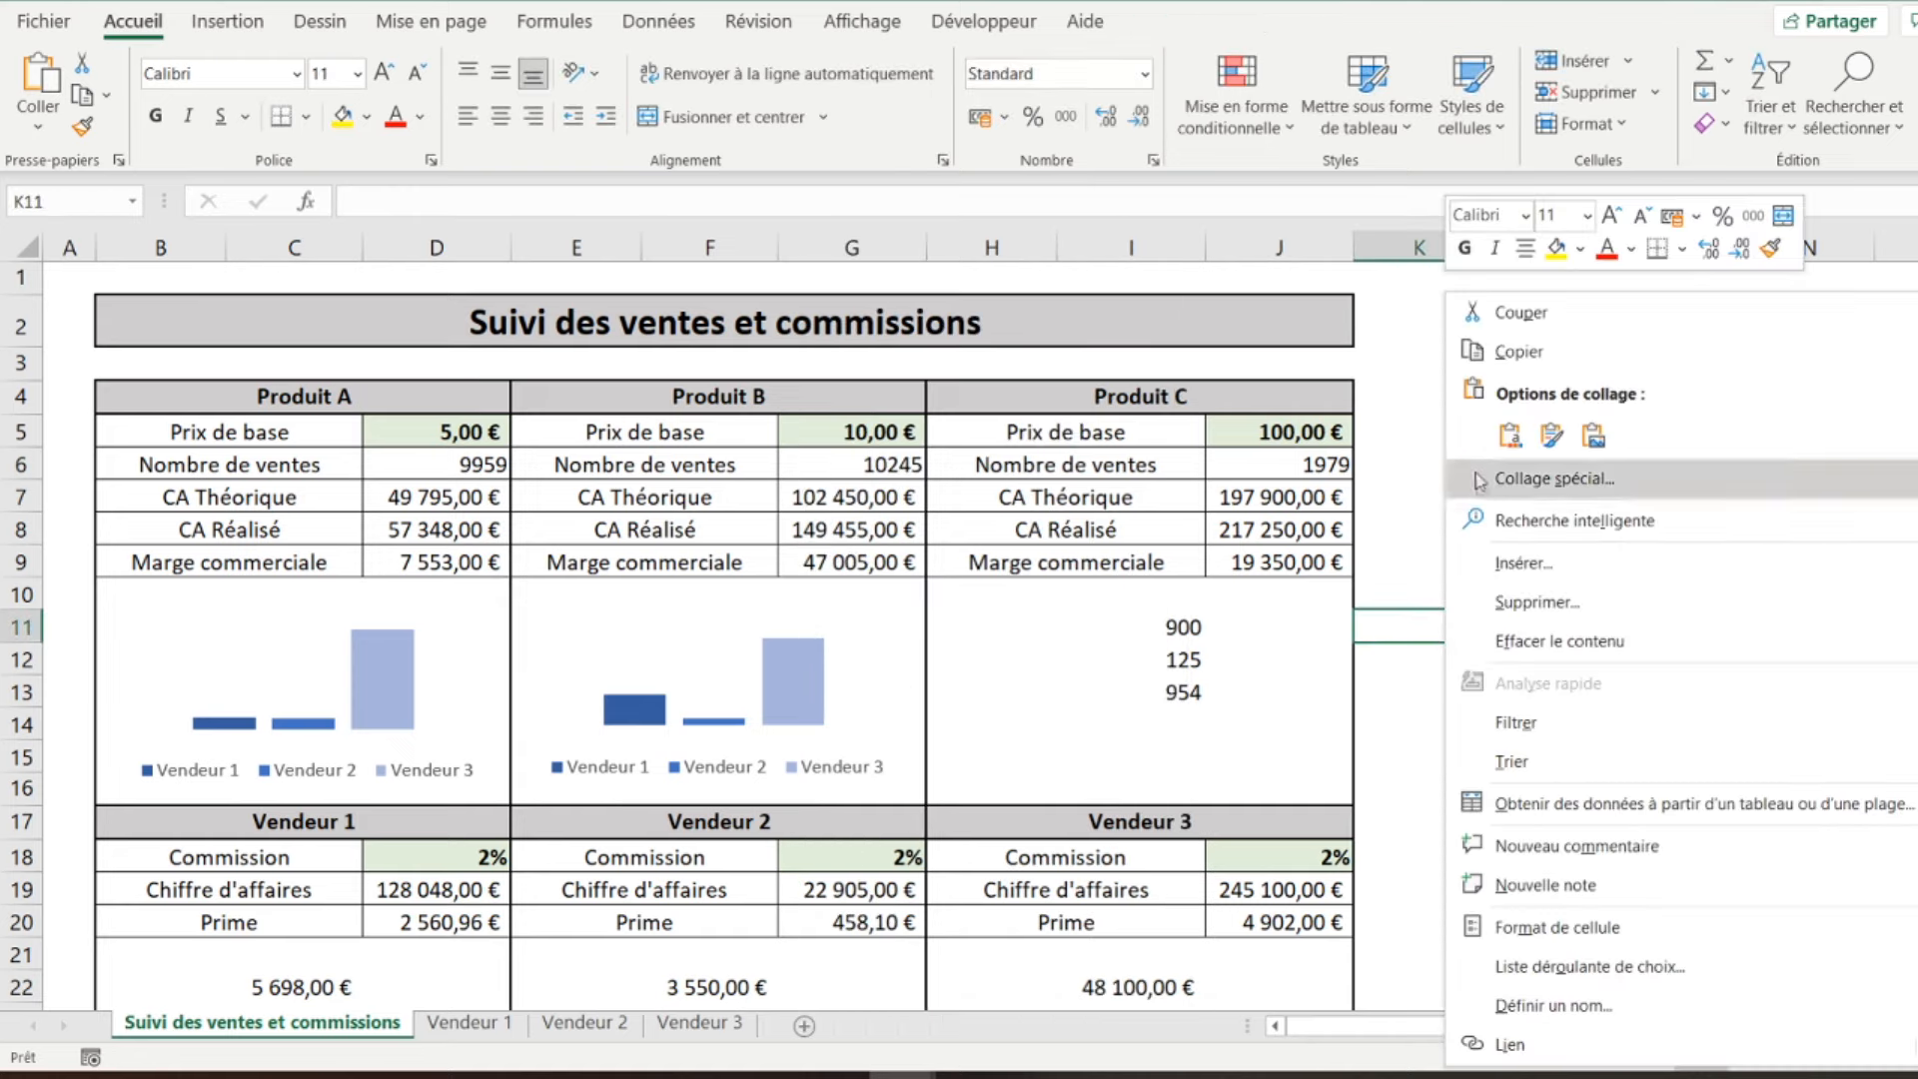
click(1509, 437)
scroll(1576, 685, down, 1)
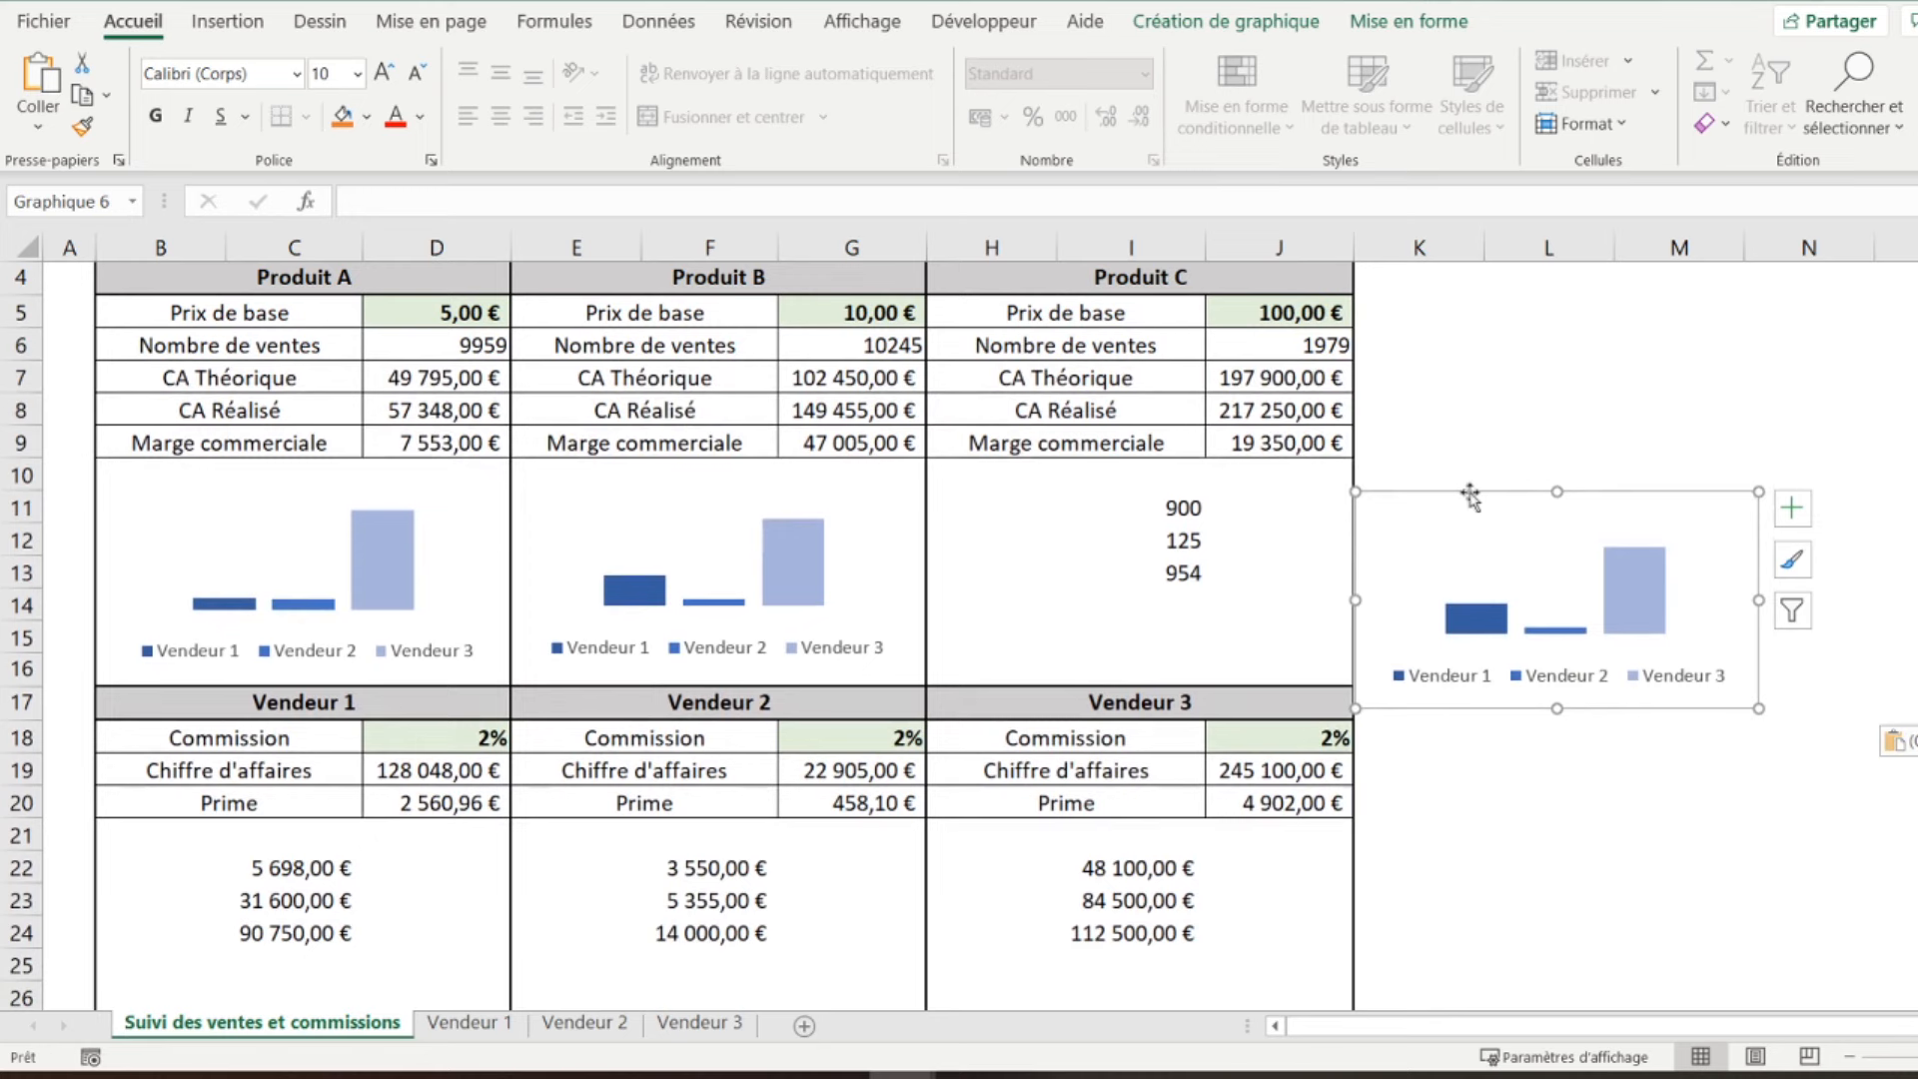
- Edit the new duplicate's data source so the Vendeur 1 series takes its values from cell I11
right_click(1456, 519)
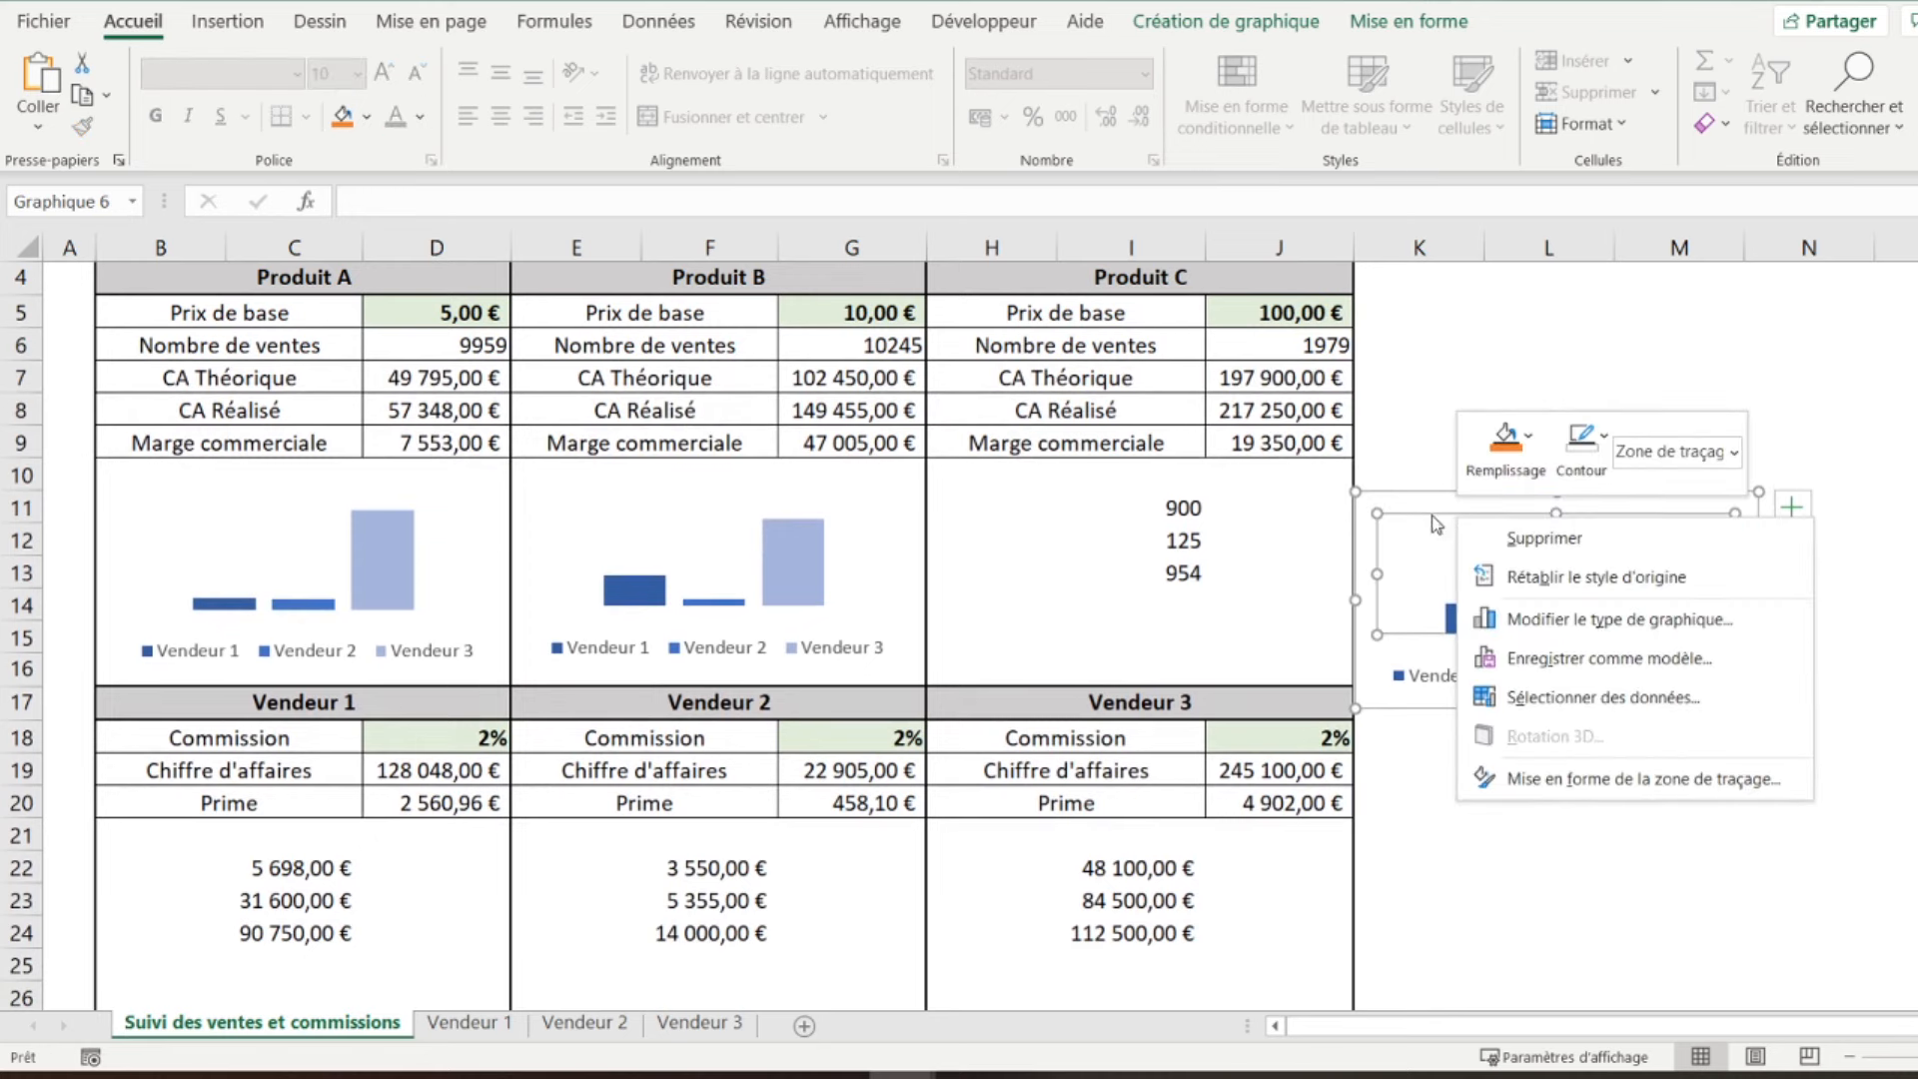
click(1423, 504)
click(1424, 505)
right_click(1423, 504)
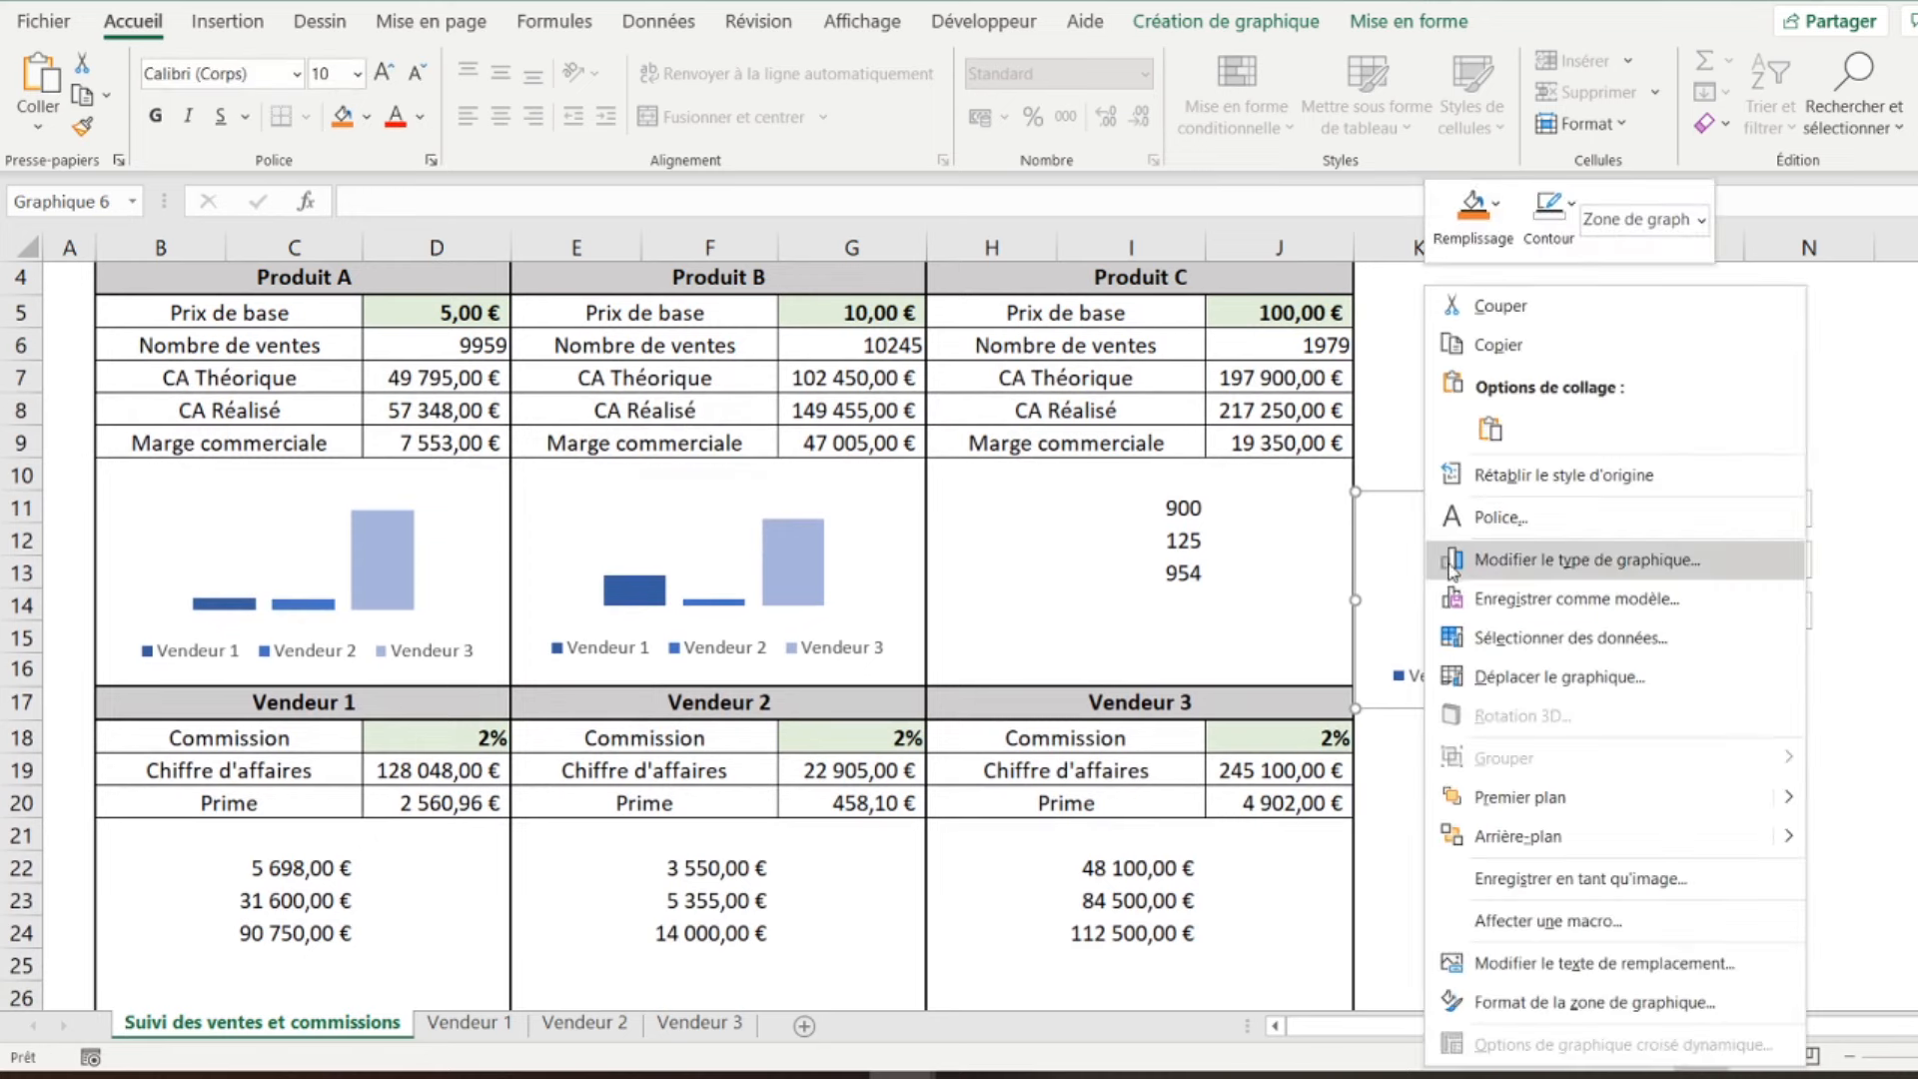
click(1481, 637)
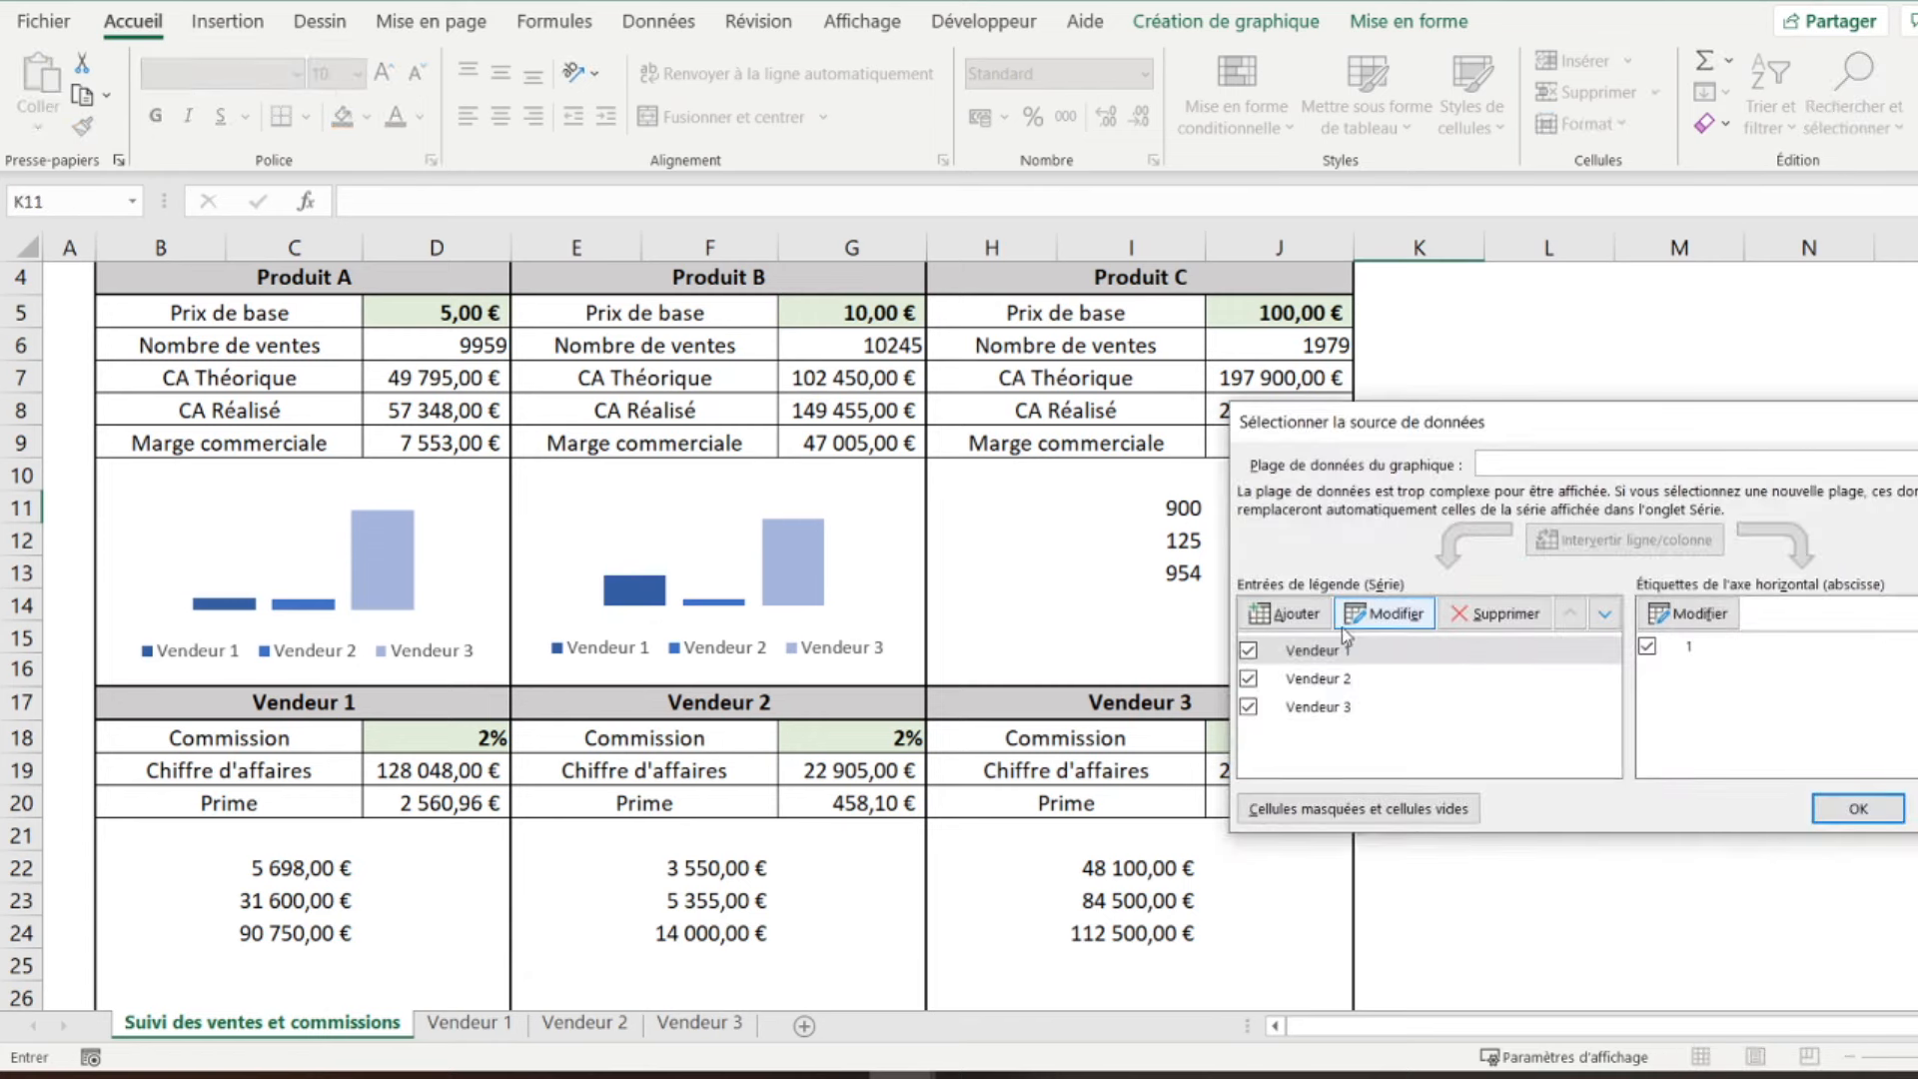
click(1317, 651)
click(1385, 612)
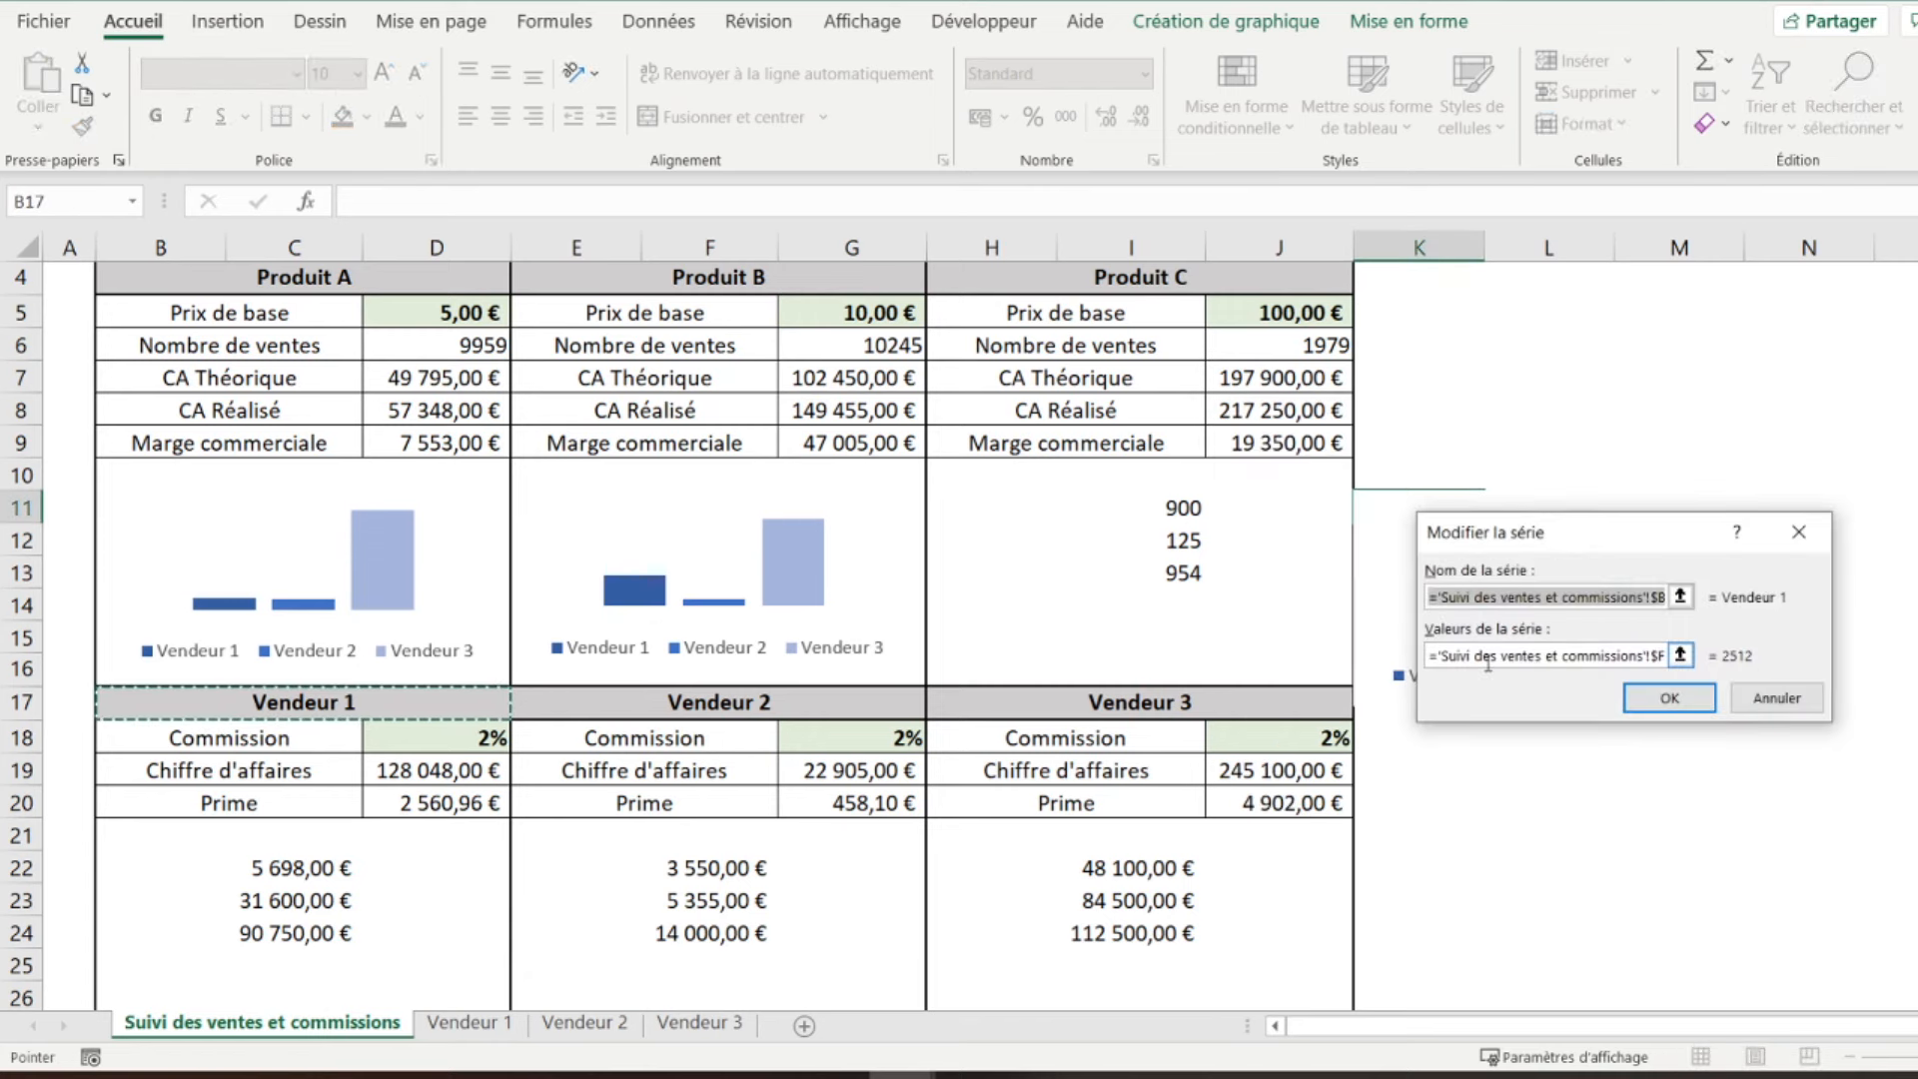
drag(1432, 651, 1705, 667)
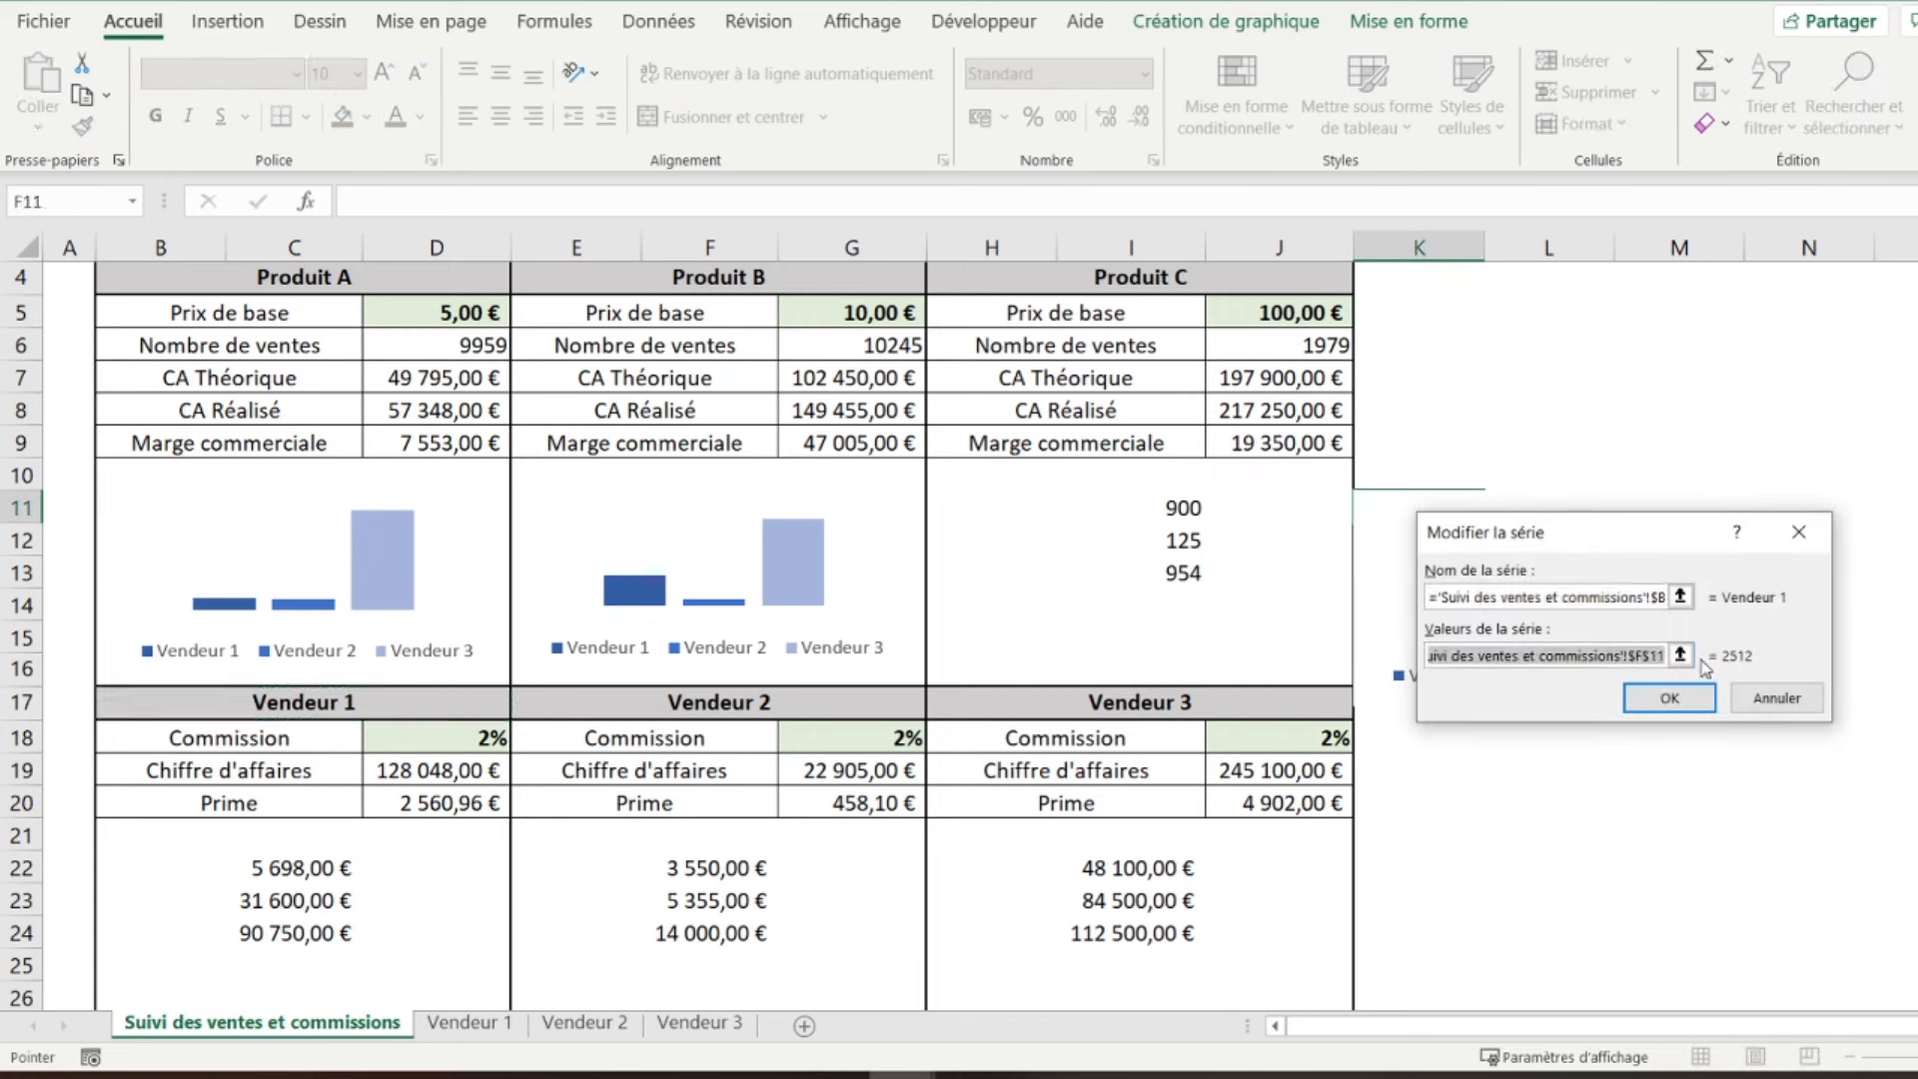
click(1168, 504)
click(1666, 697)
- Set the Vendeur 2 series values to cell I12 in the new chart's data source
click(1308, 679)
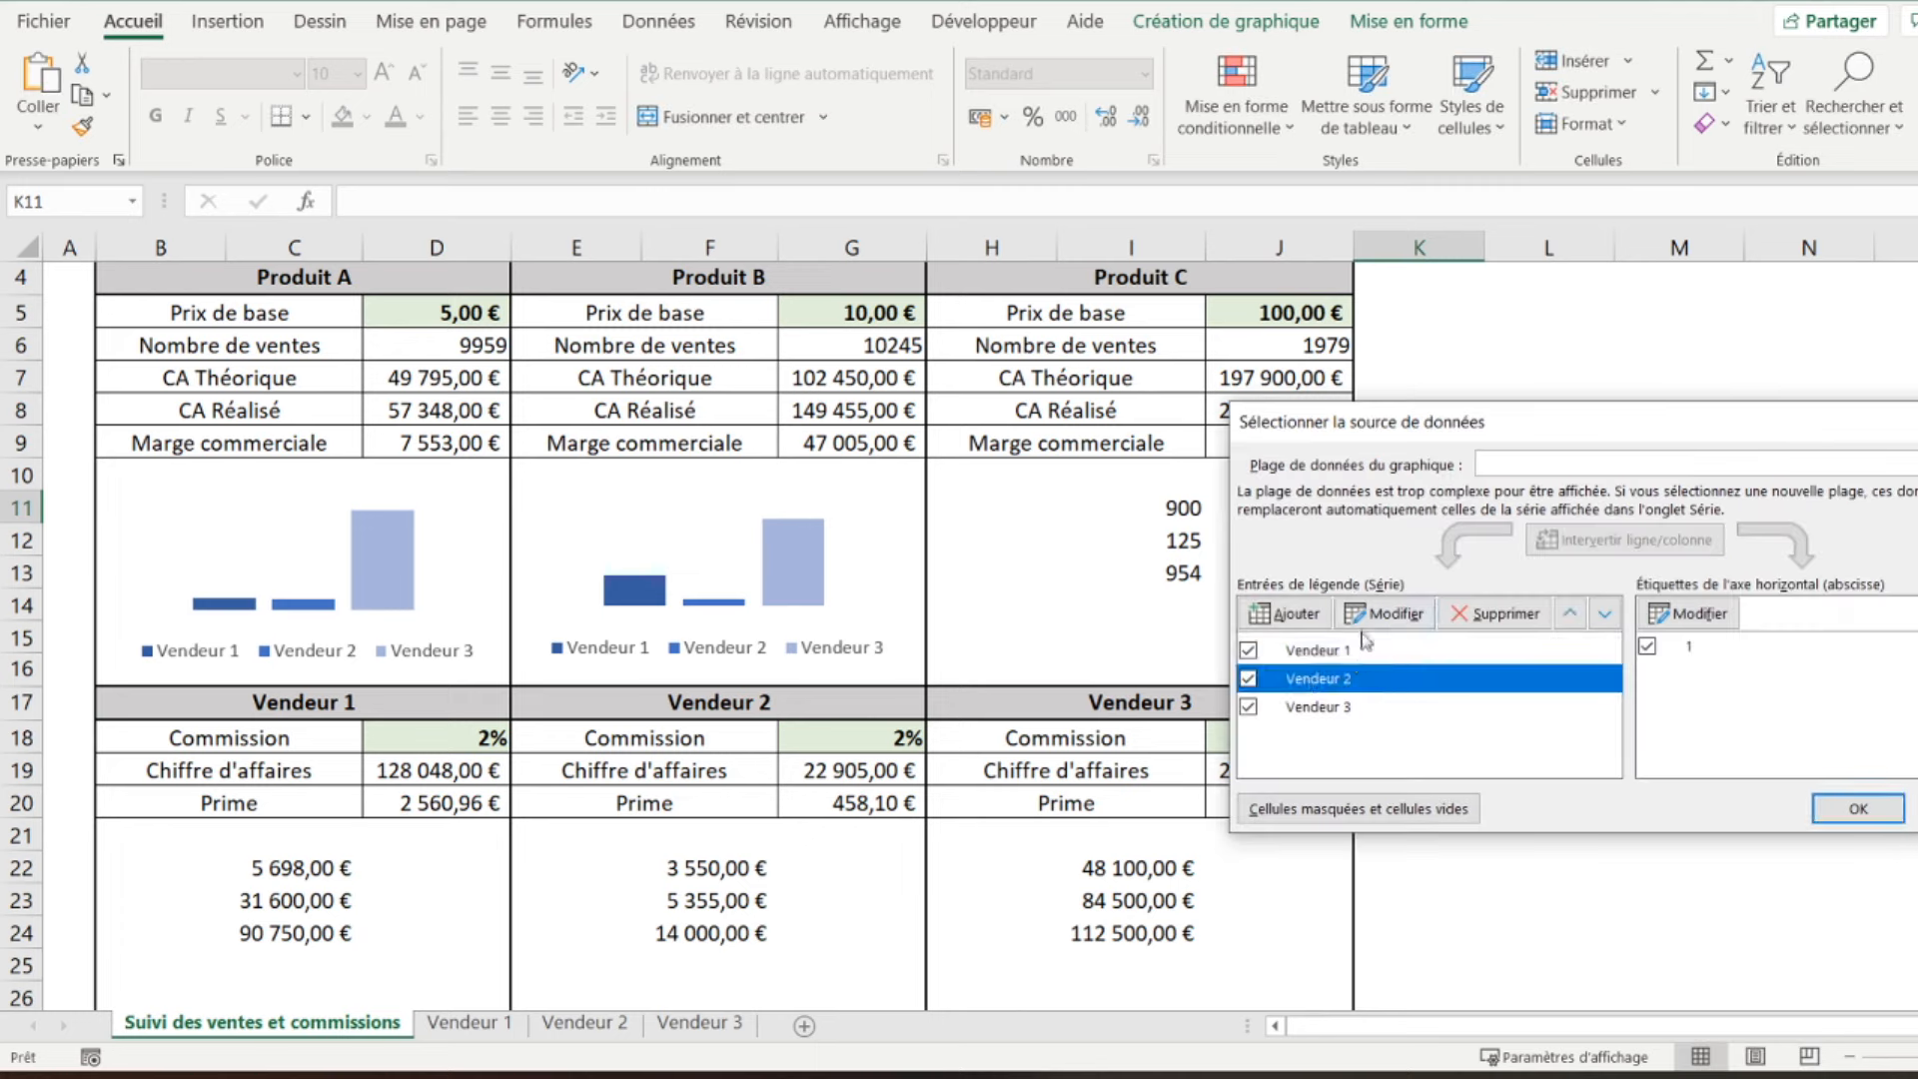
click(1384, 613)
drag(1436, 656, 1731, 655)
key(BackSpace)
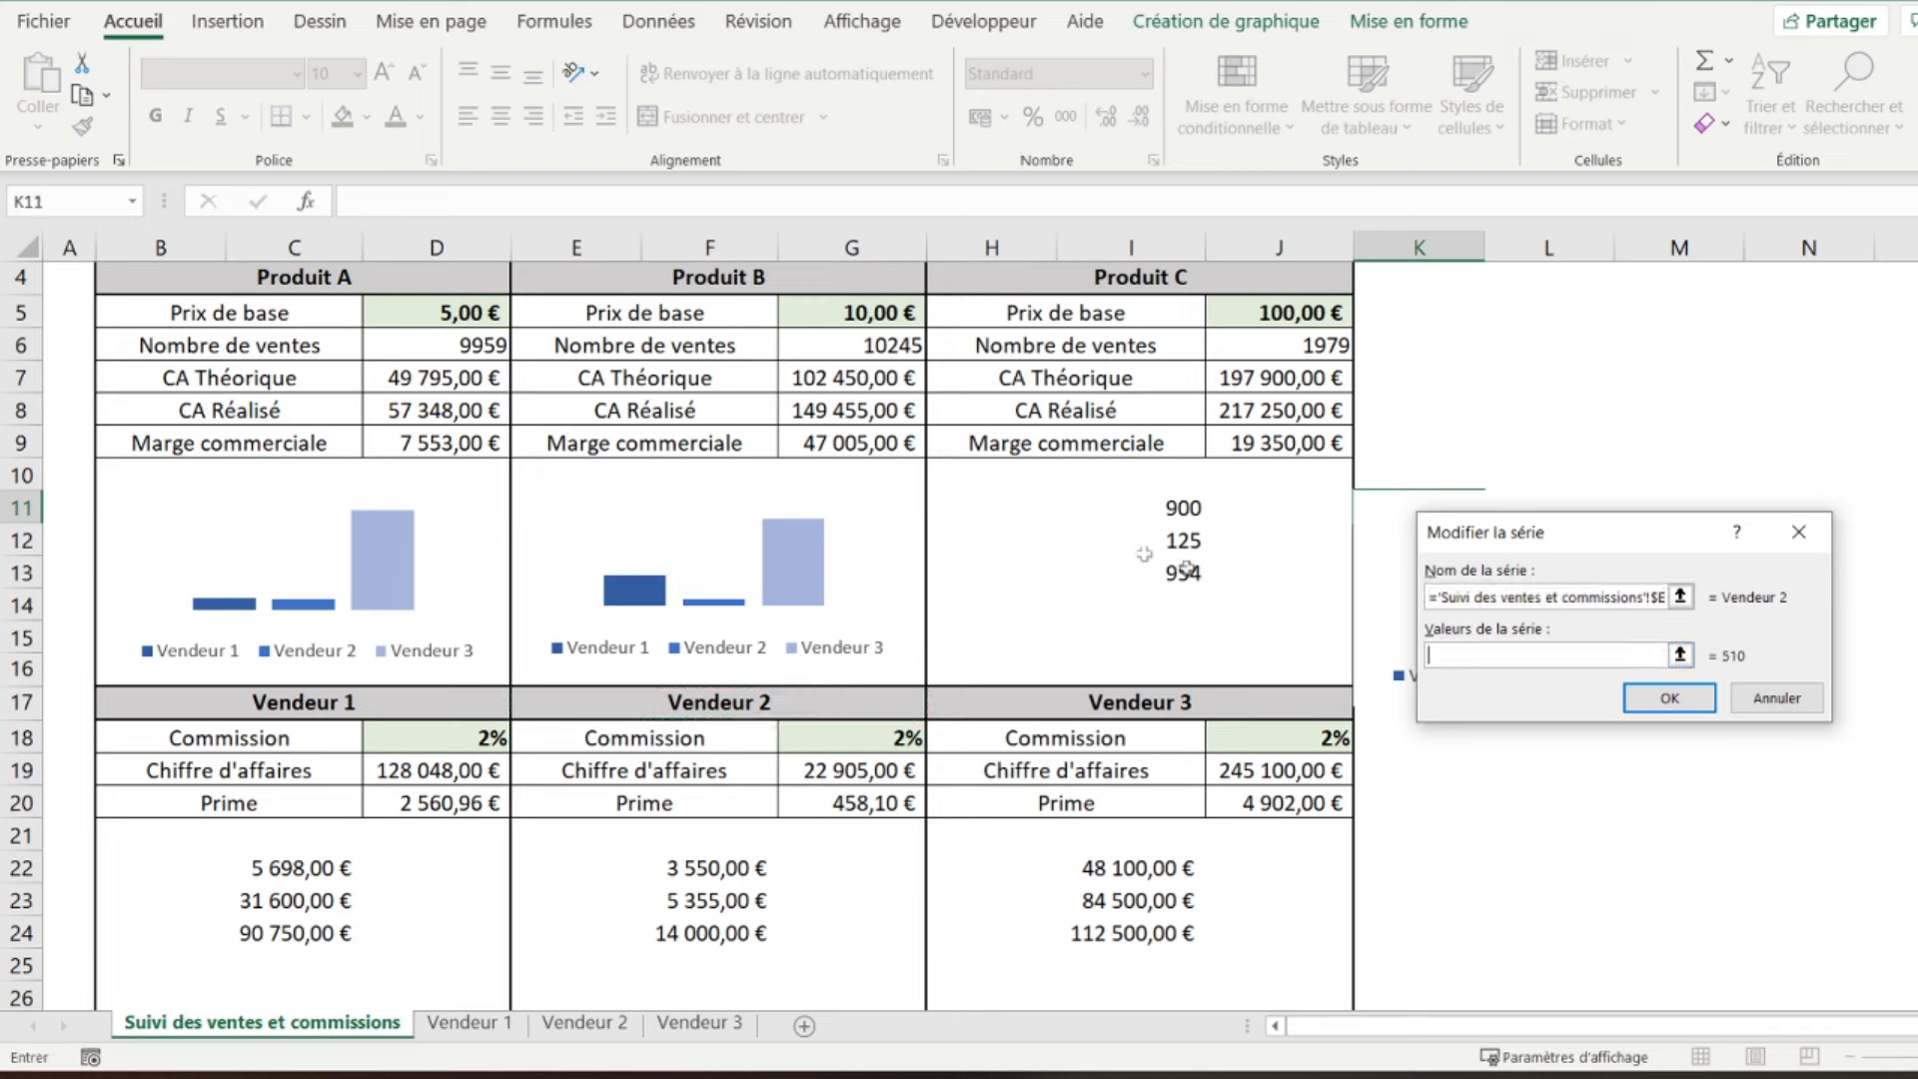
click(1133, 547)
click(1669, 697)
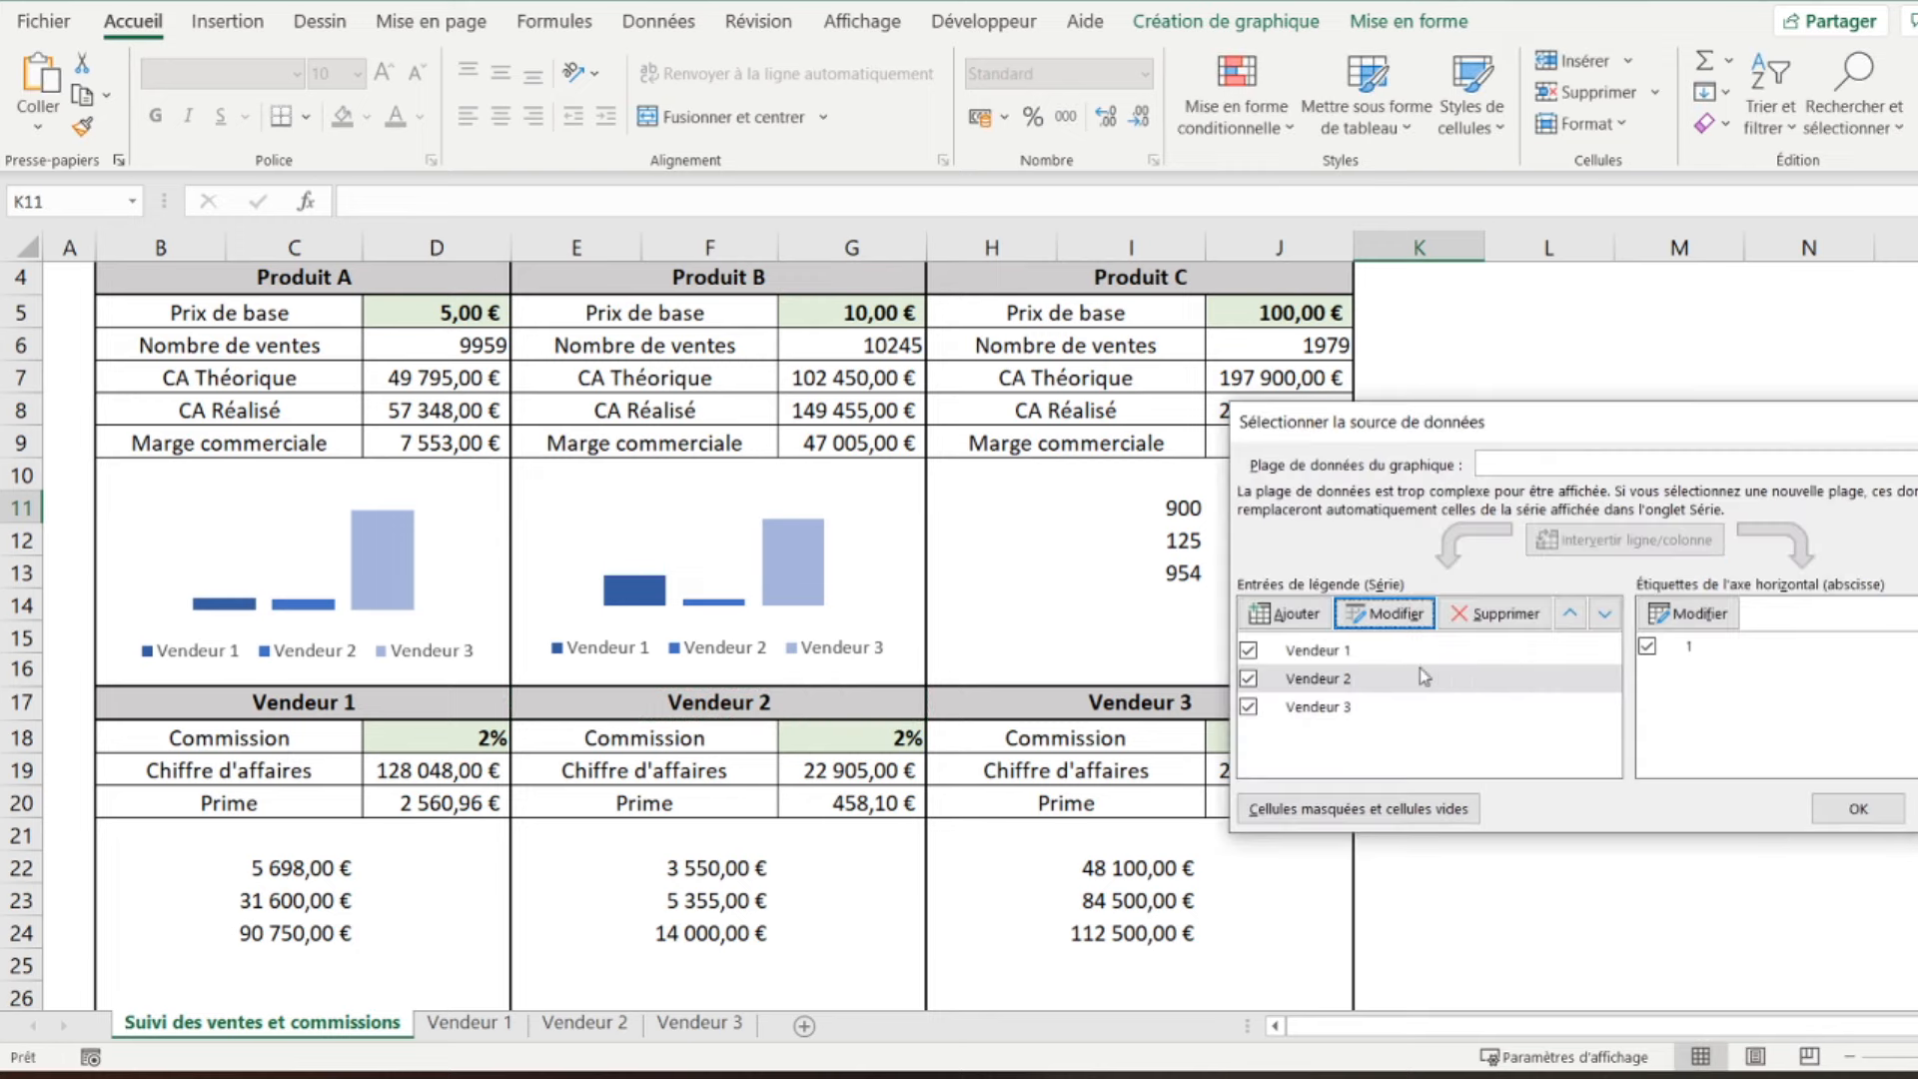
- Set the Vendeur 3 series values to cell I13 in the new chart's data source
click(1318, 707)
click(1384, 614)
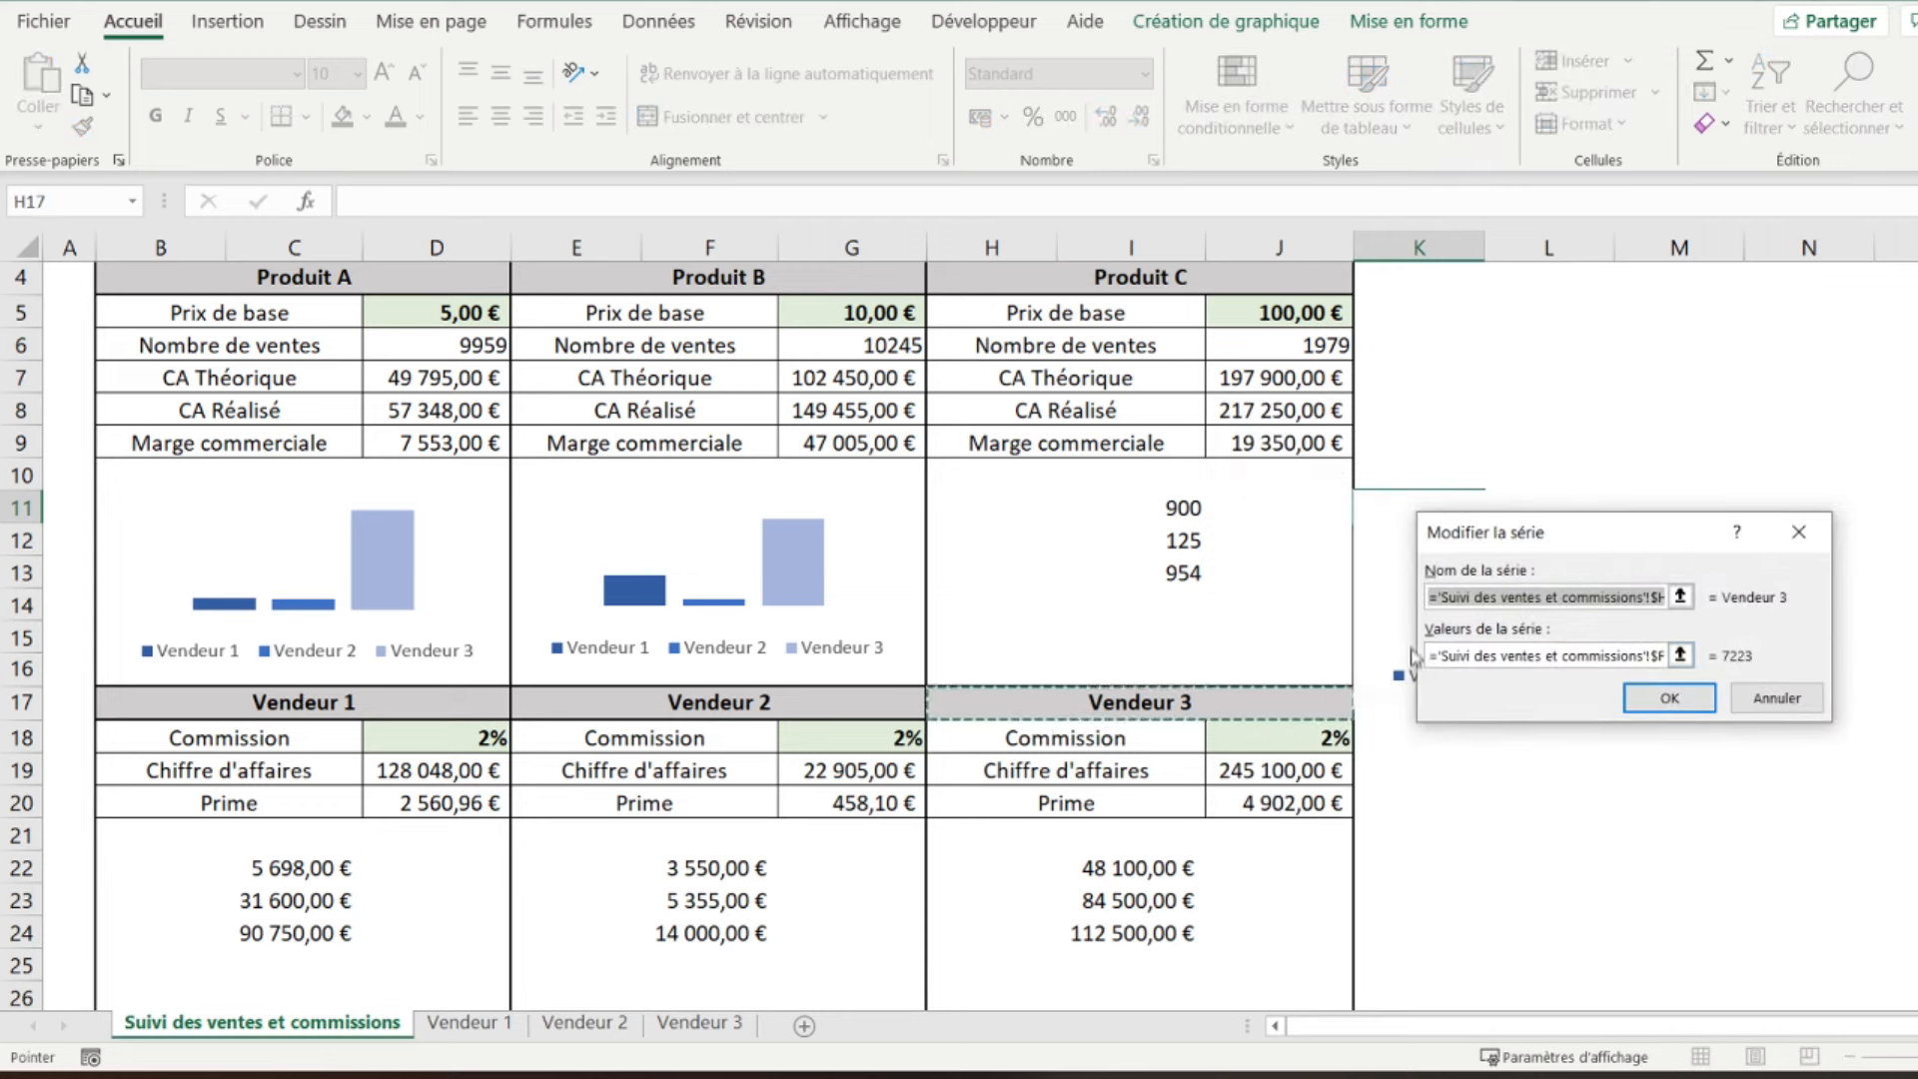
triple_click(1430, 662)
key(BackSpace)
click(1179, 574)
click(1669, 697)
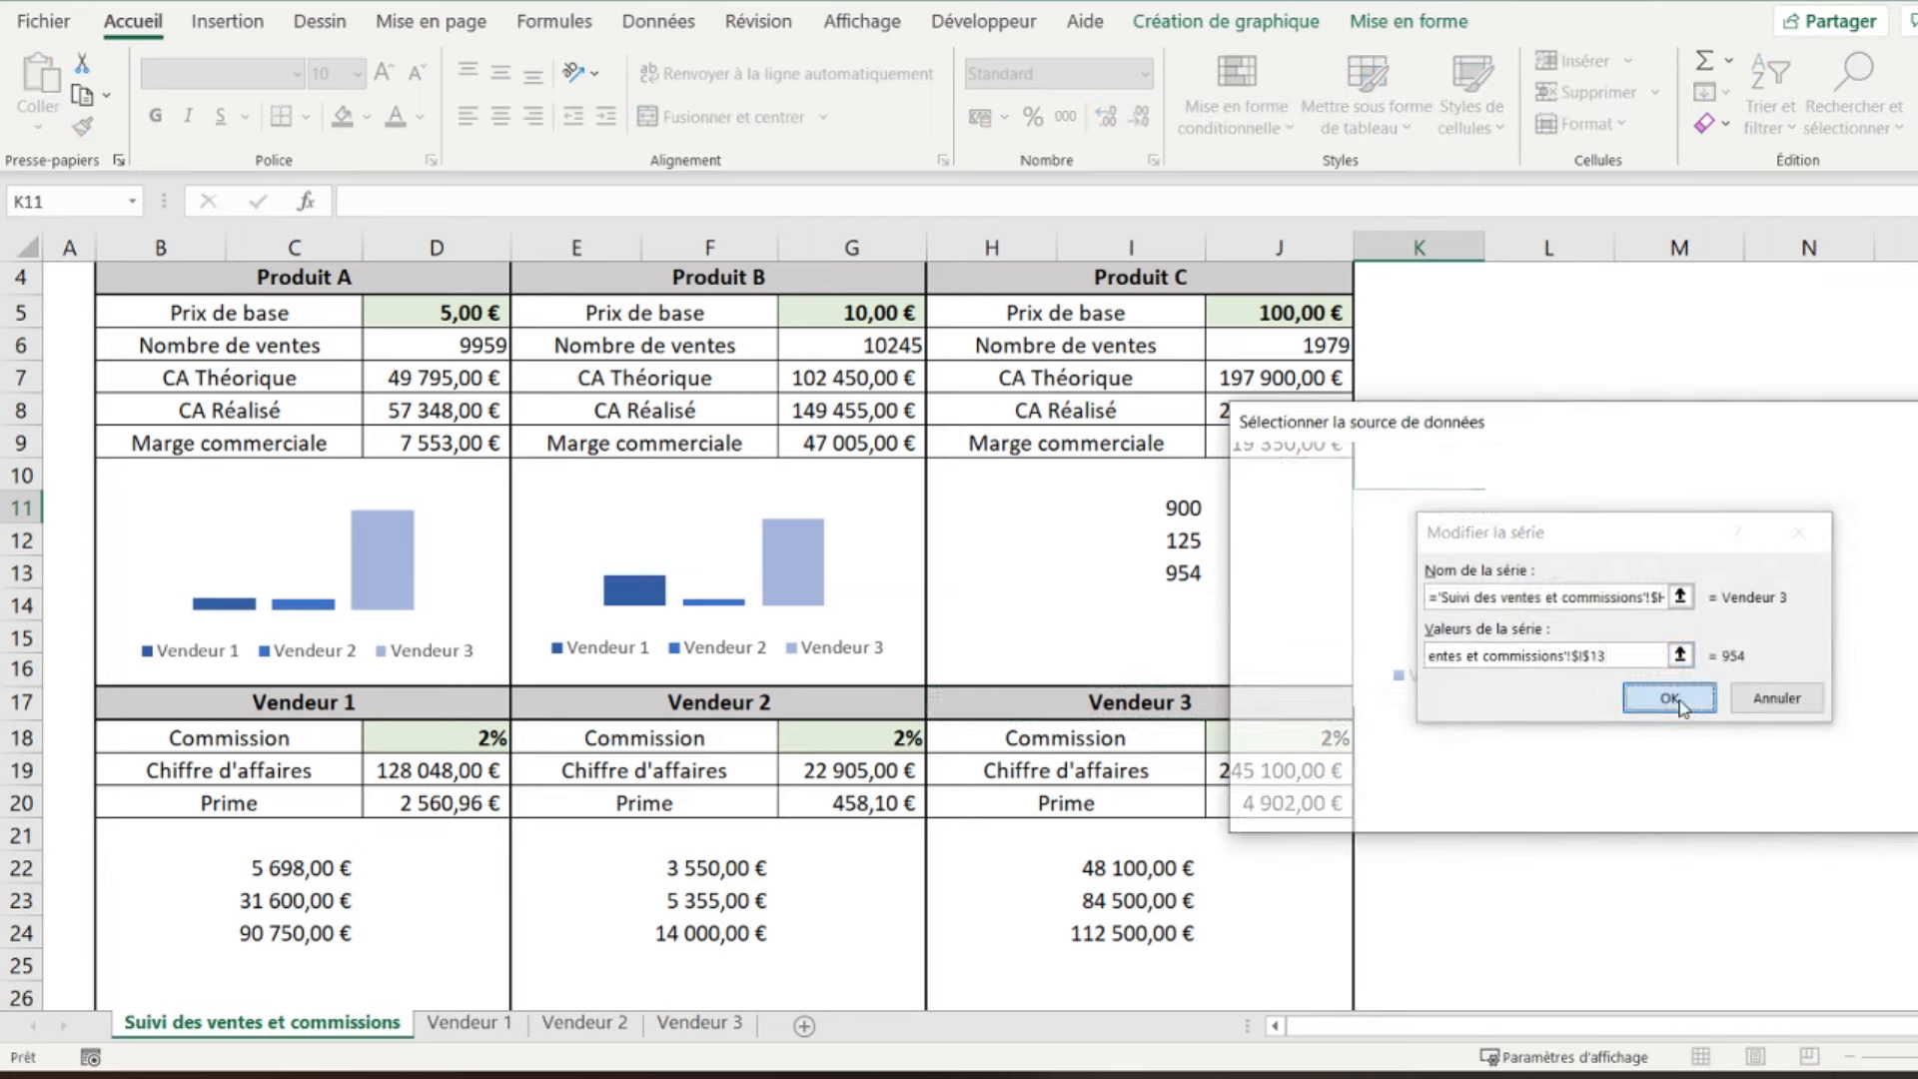
- Apply the new data source and move the chart into the block under the Produit C table, over H10:J16
click(1857, 808)
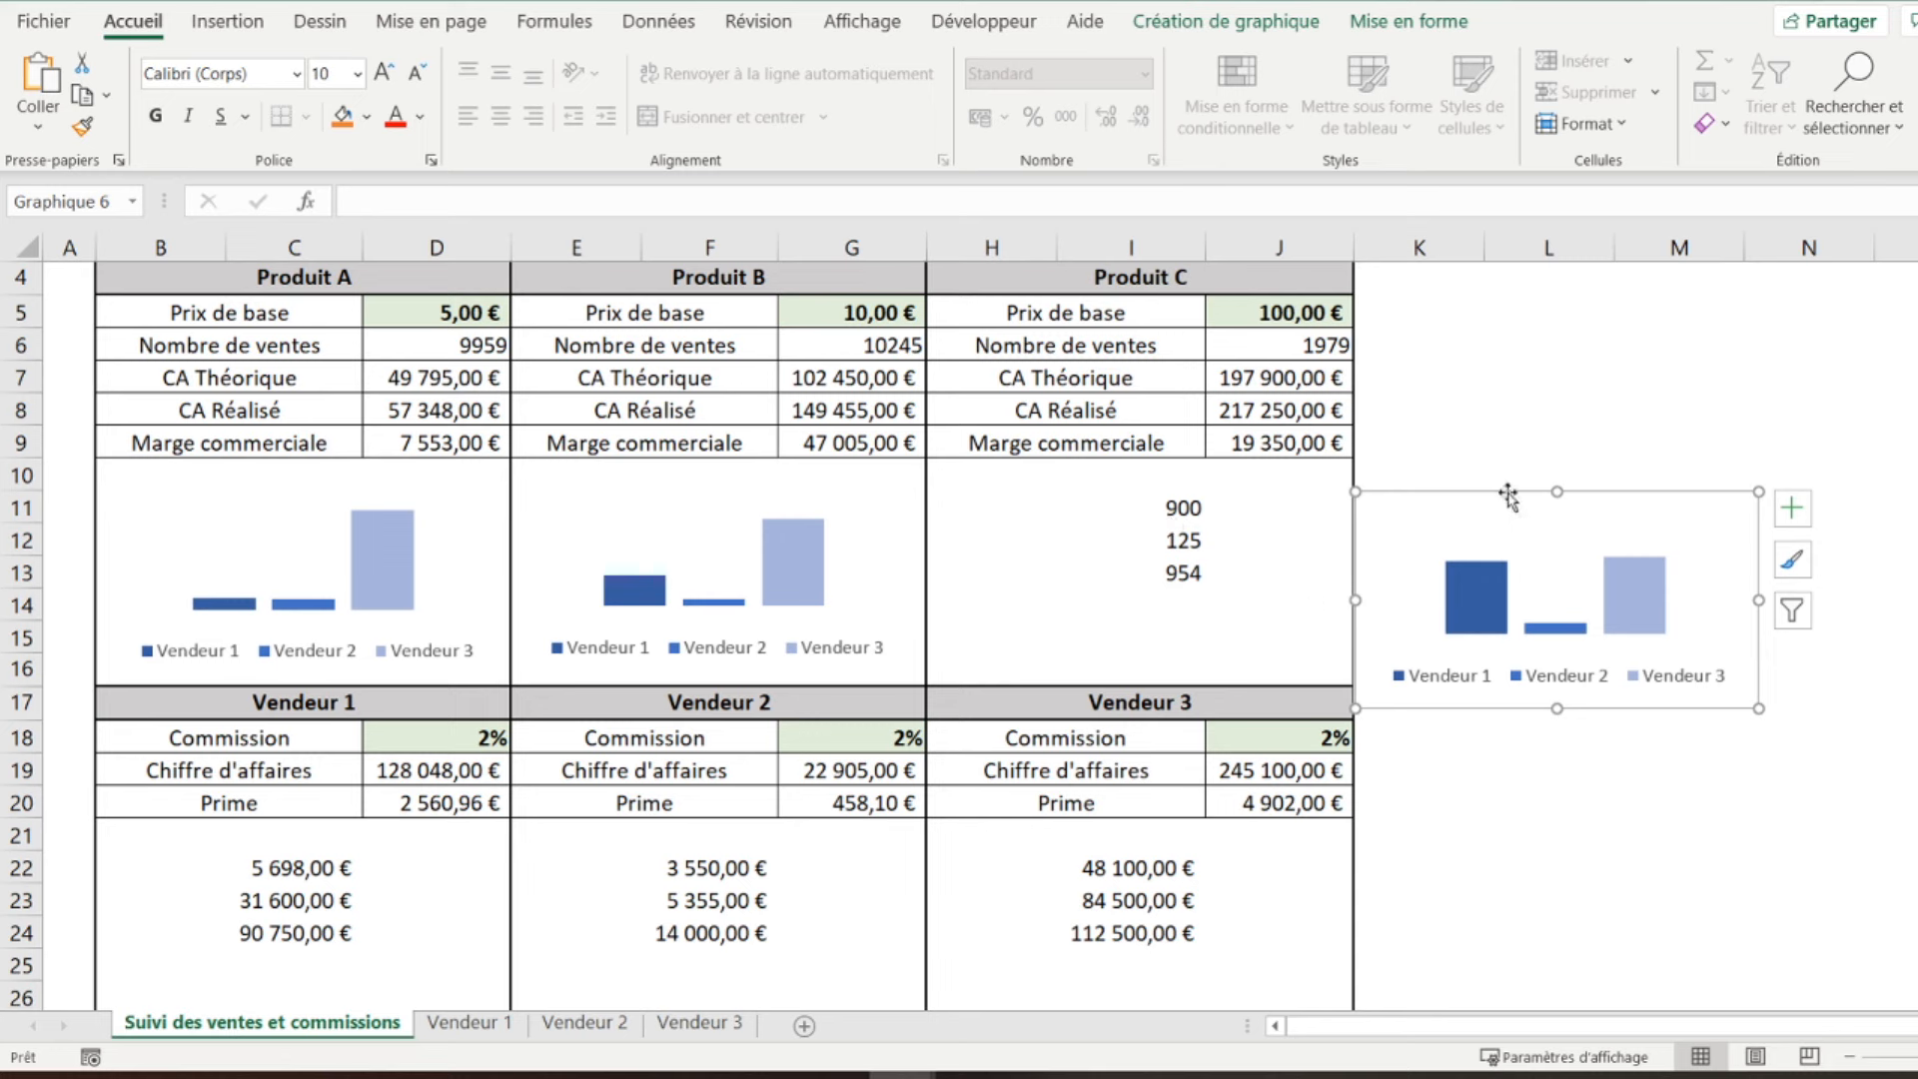
mouse_move(1508, 496)
mouse_down()
mouse_move(1302, 476)
mouse_move(1268, 447)
mouse_move(1098, 471)
mouse_up()
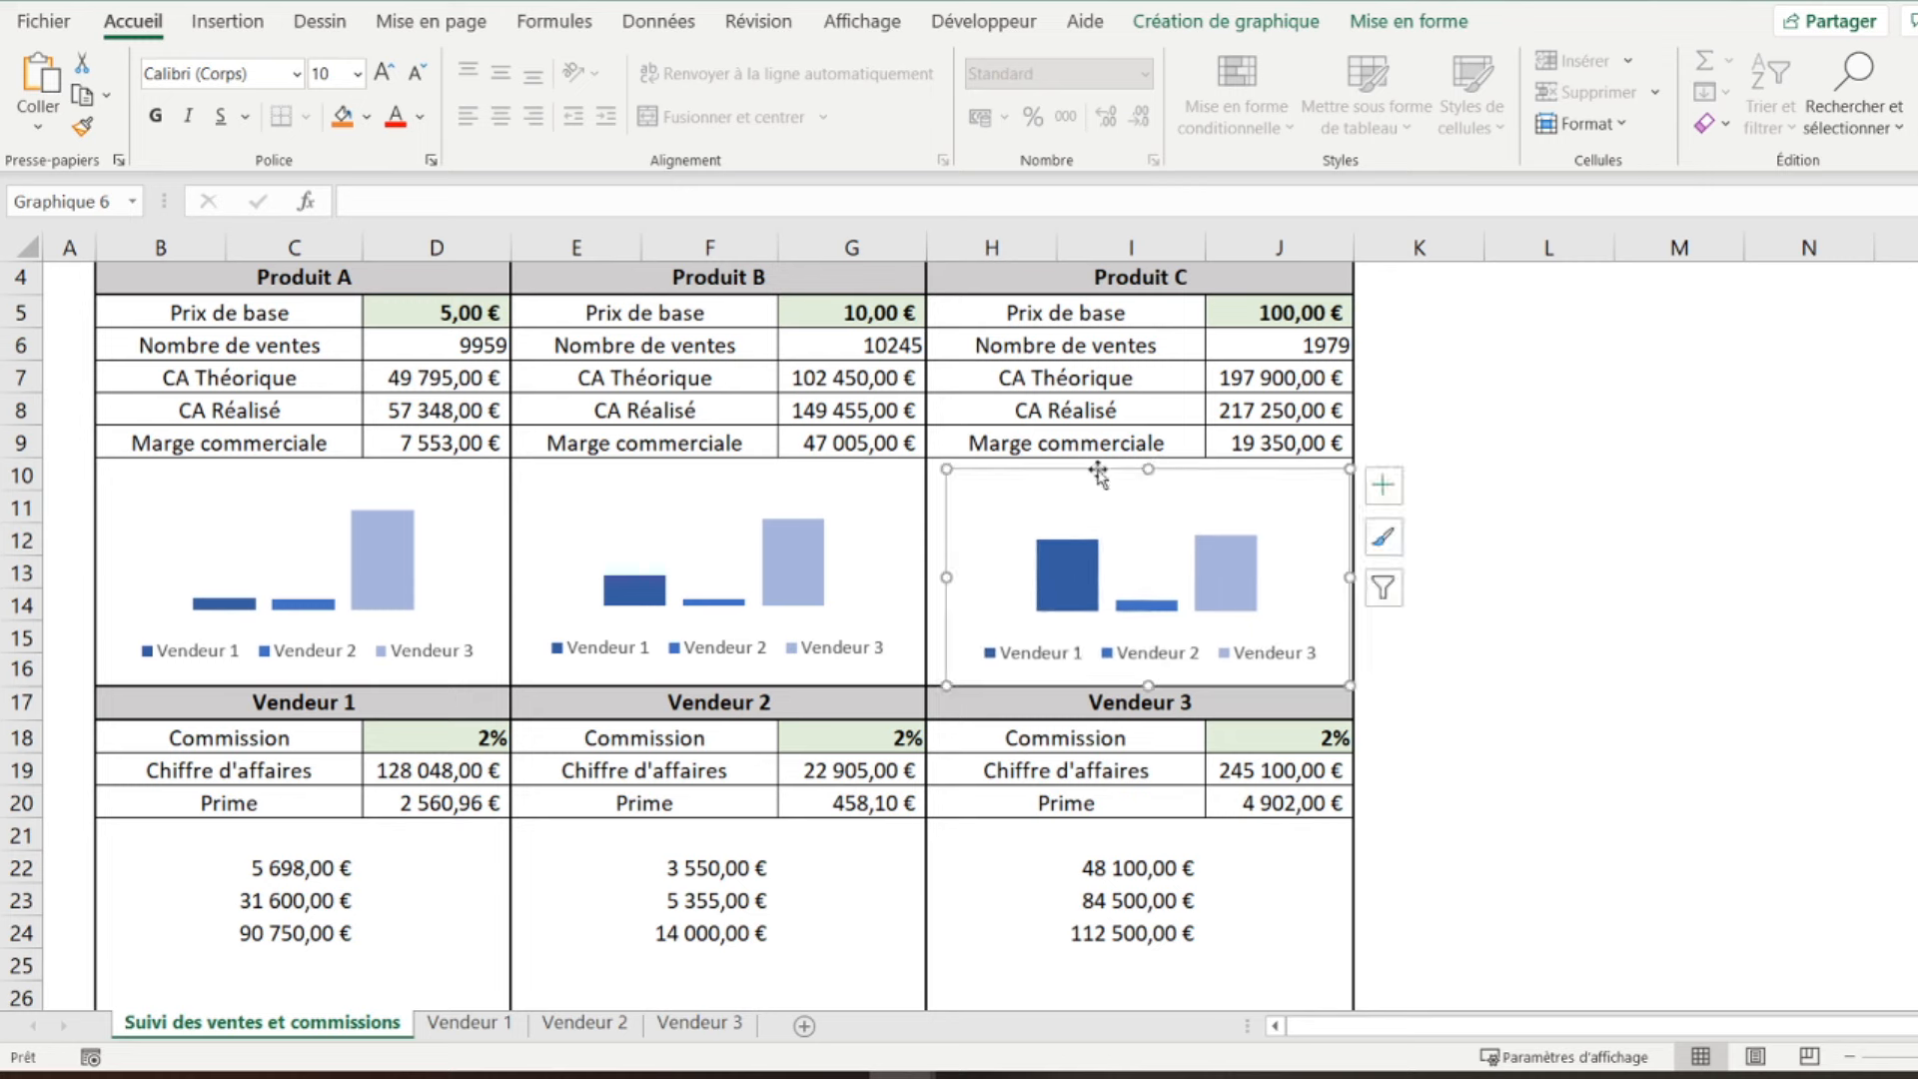
click(1467, 675)
scroll(1541, 839, up, 1)
scroll(1541, 839, down, 1)
scroll(1542, 839, down, 2)
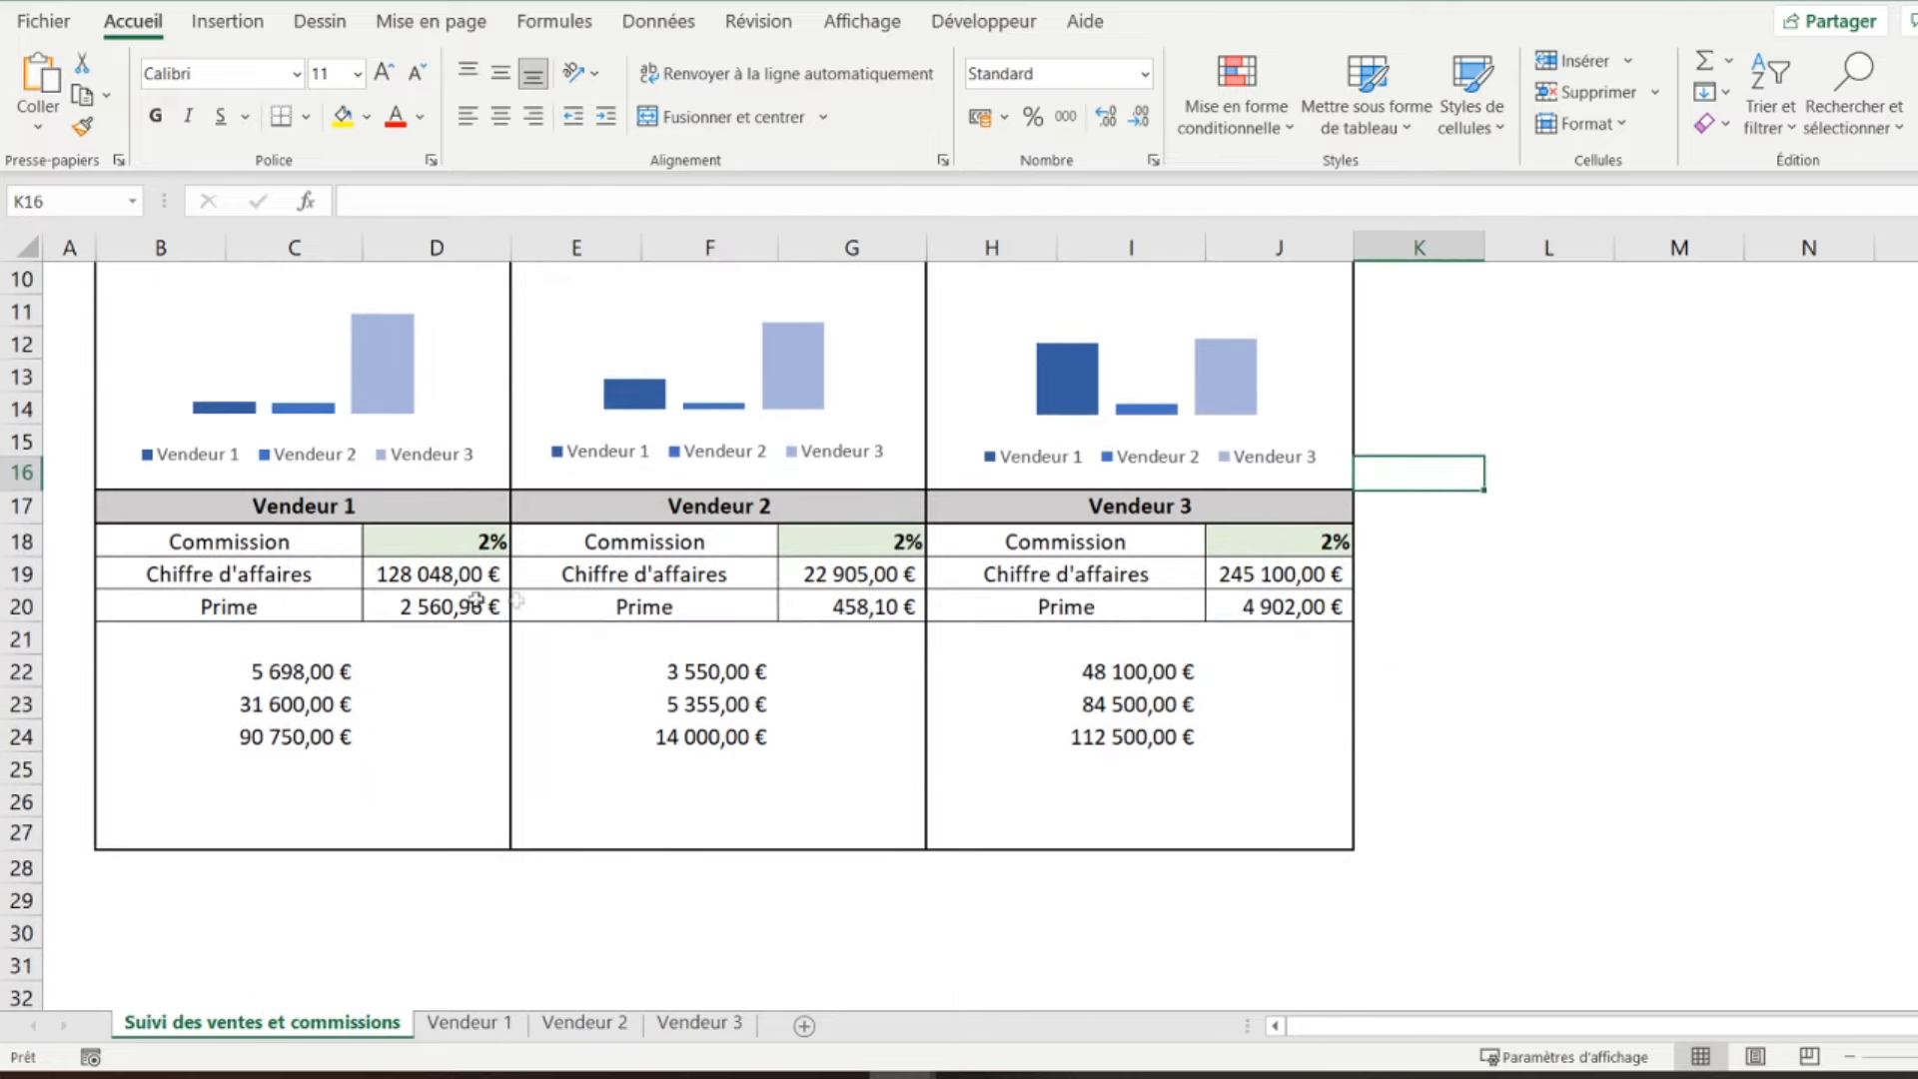